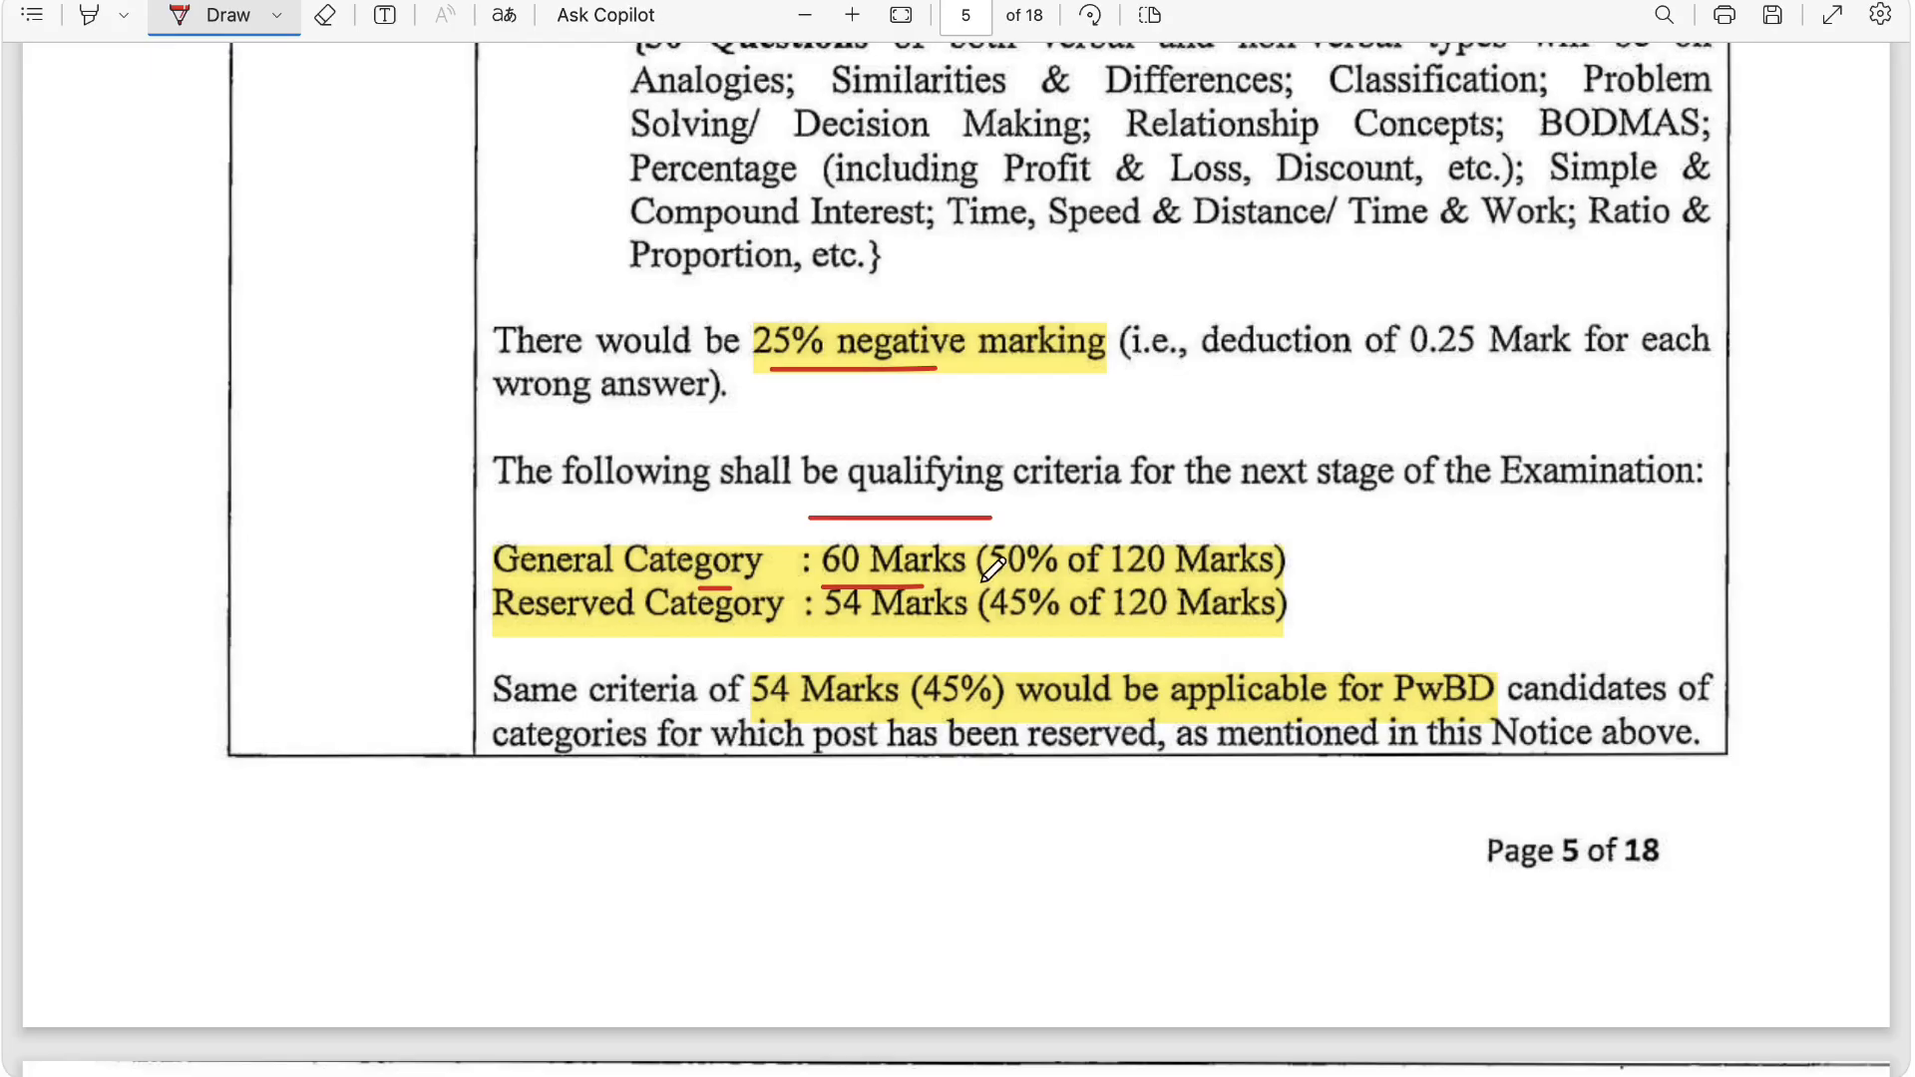
Step: Underline the 50% figure, the Reserved Category criteria of 54 Marks (45%), and the 54 Marks criterion for PwBD candidates
drag(969, 582, 998, 580)
drag(619, 642, 702, 631)
drag(835, 635, 1031, 632)
scroll(1033, 623, down, 2)
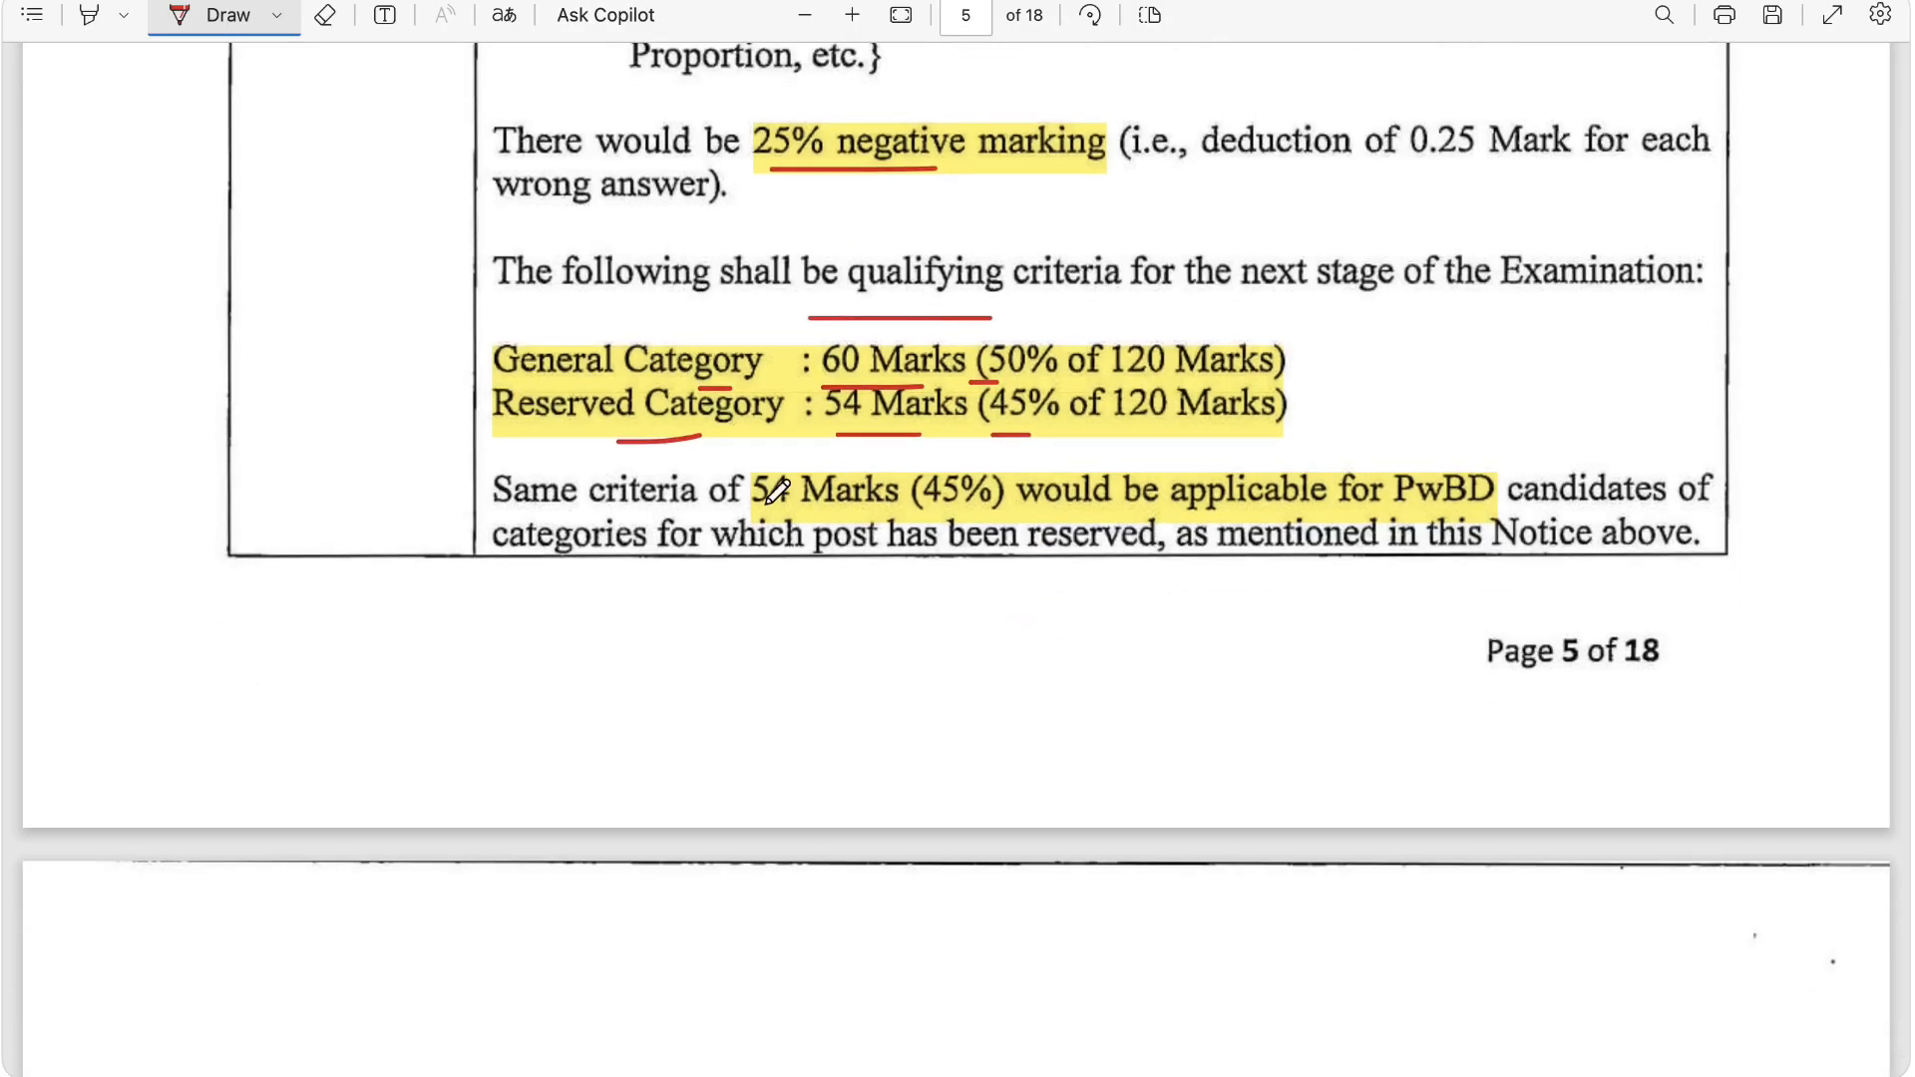
drag(731, 516, 854, 513)
Step: Underline the Stage – II heading on page 6, along with its Descriptive Examination label, 100 Marks and 120 Minutes
scroll(907, 498, down, 8)
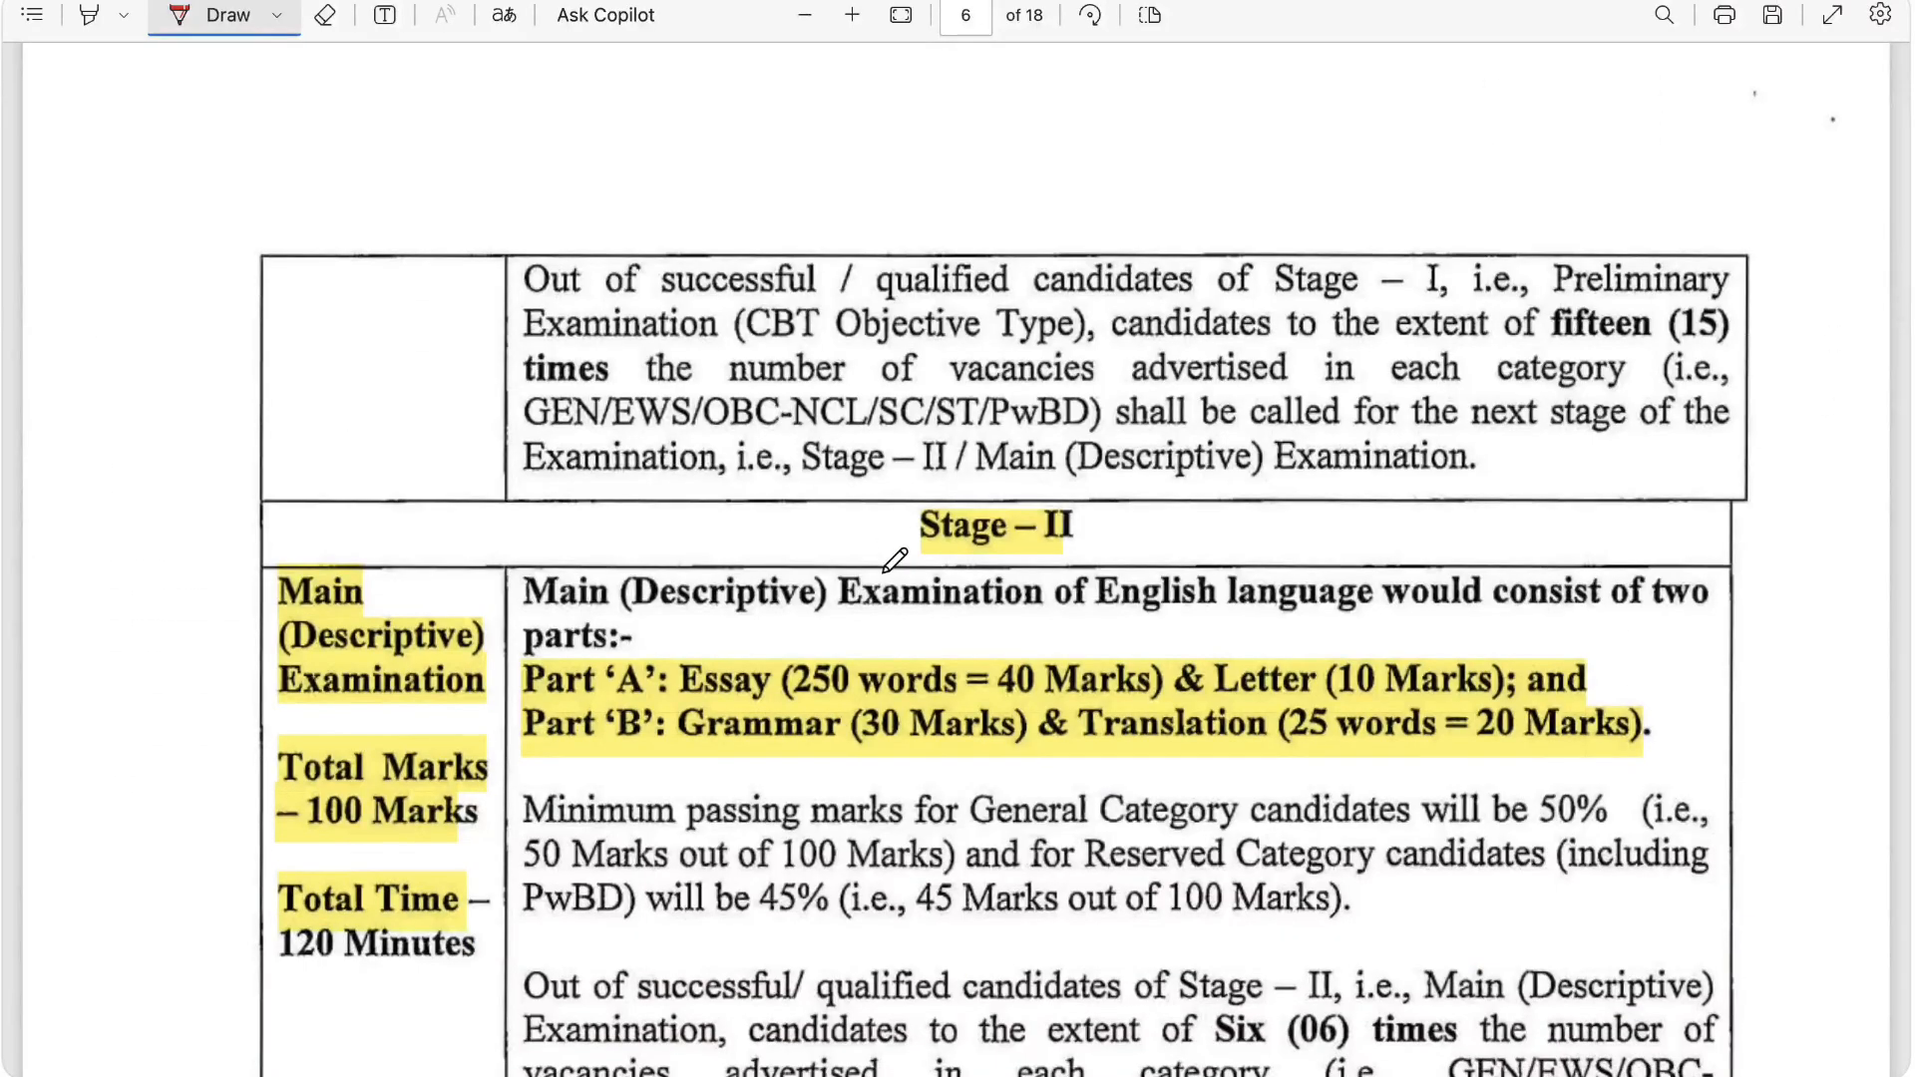
drag(881, 572, 974, 572)
scroll(983, 564, down, 2)
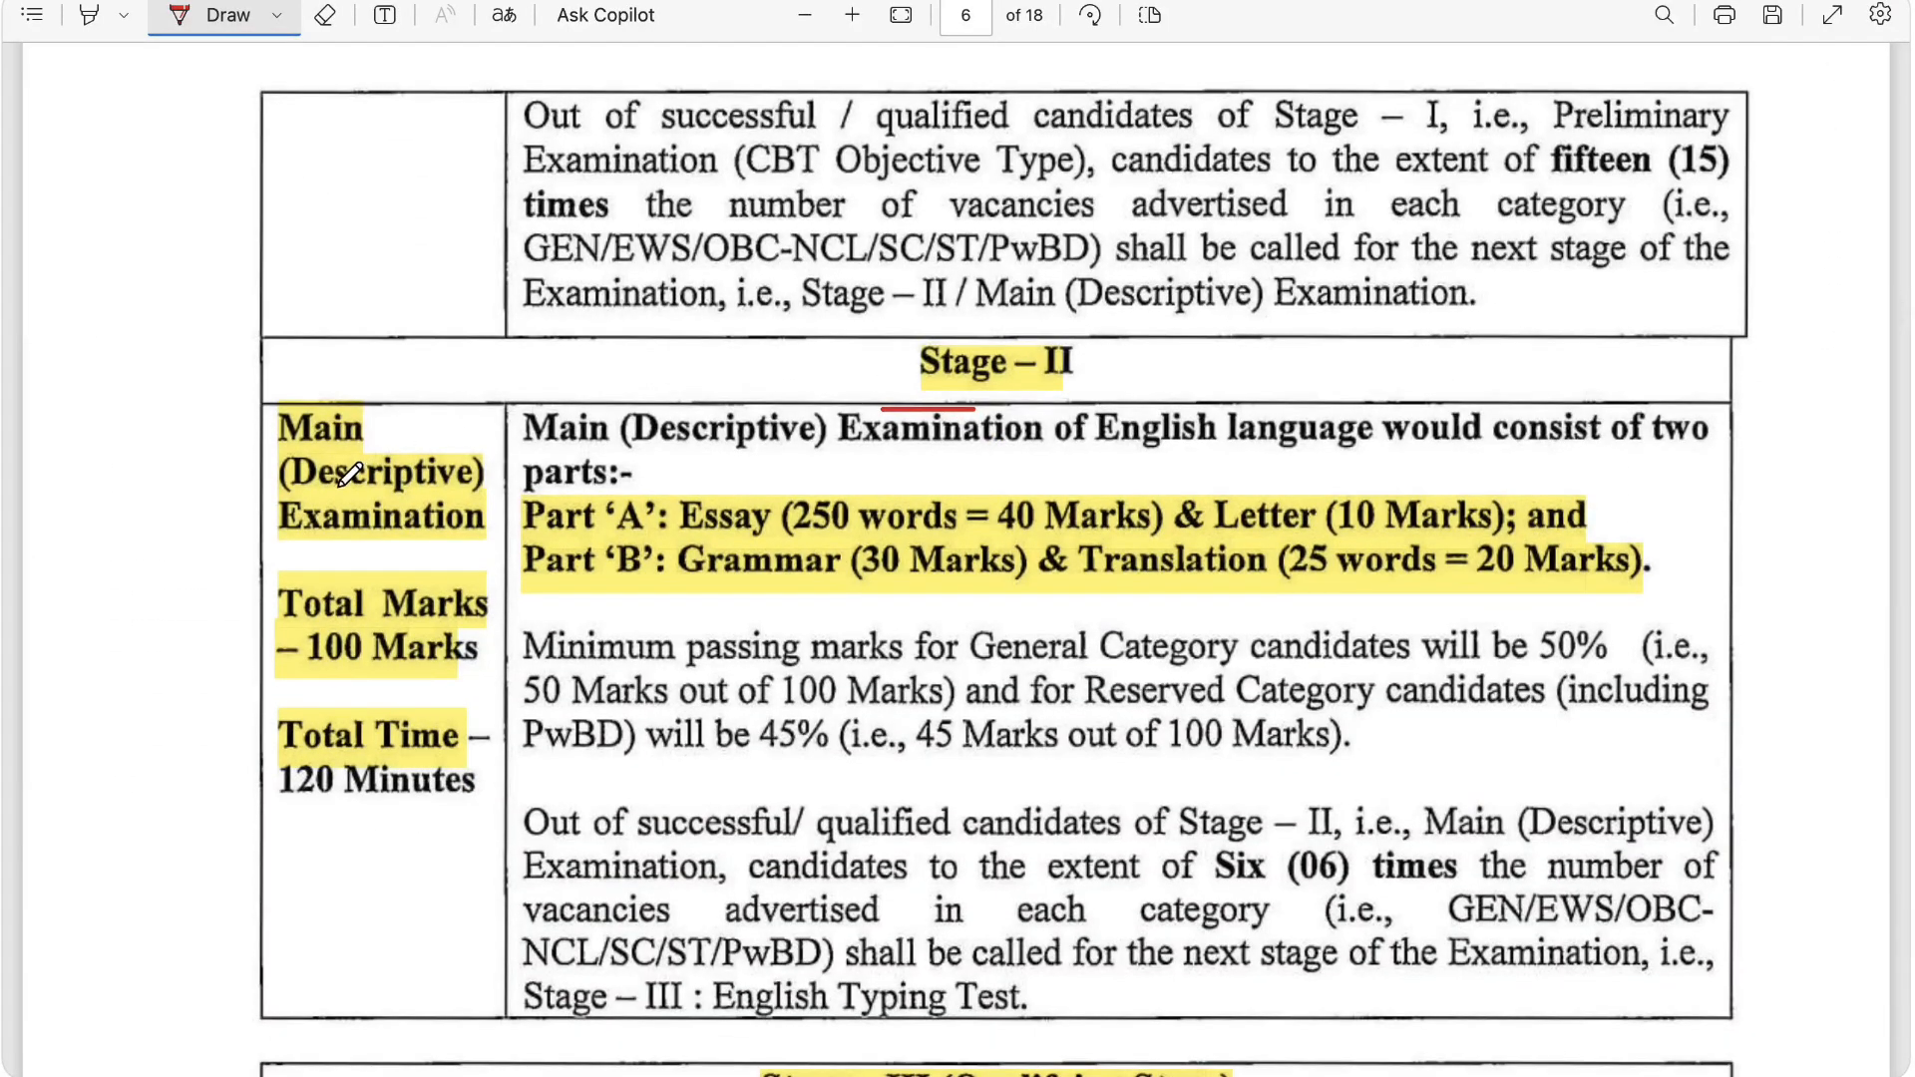
drag(315, 544, 459, 544)
drag(327, 677, 409, 676)
drag(326, 811, 369, 811)
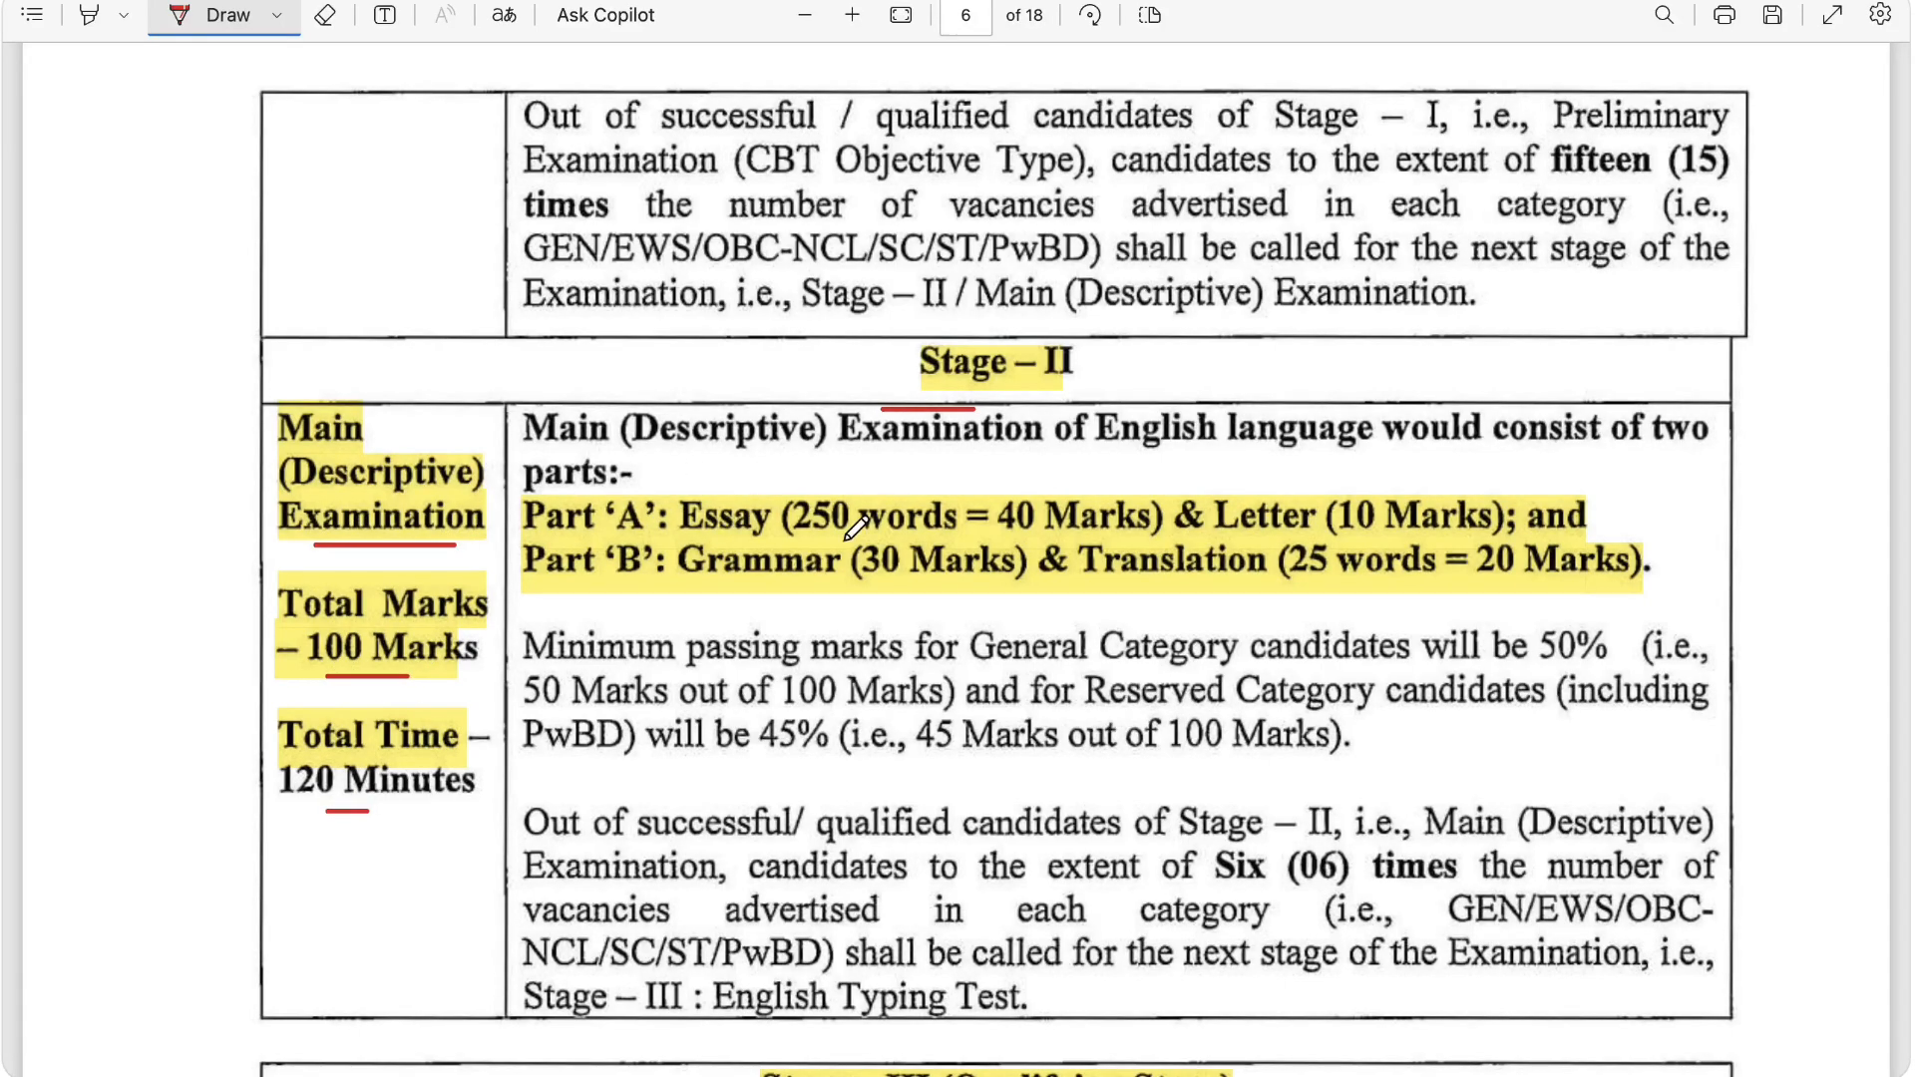
Step: Underline the Essay and Letter details in Part 'A' and the Grammar and Translation details in Part 'B'
drag(737, 545, 781, 546)
drag(1019, 549, 1044, 548)
drag(1273, 548, 1354, 547)
drag(723, 600, 942, 588)
drag(1203, 590, 1488, 589)
Step: Underline Stage – III's Qualifying Stage heading, the Typing Test label, the 10 minutes' duration and the 35 words per minute speed
scroll(1496, 578, down, 5)
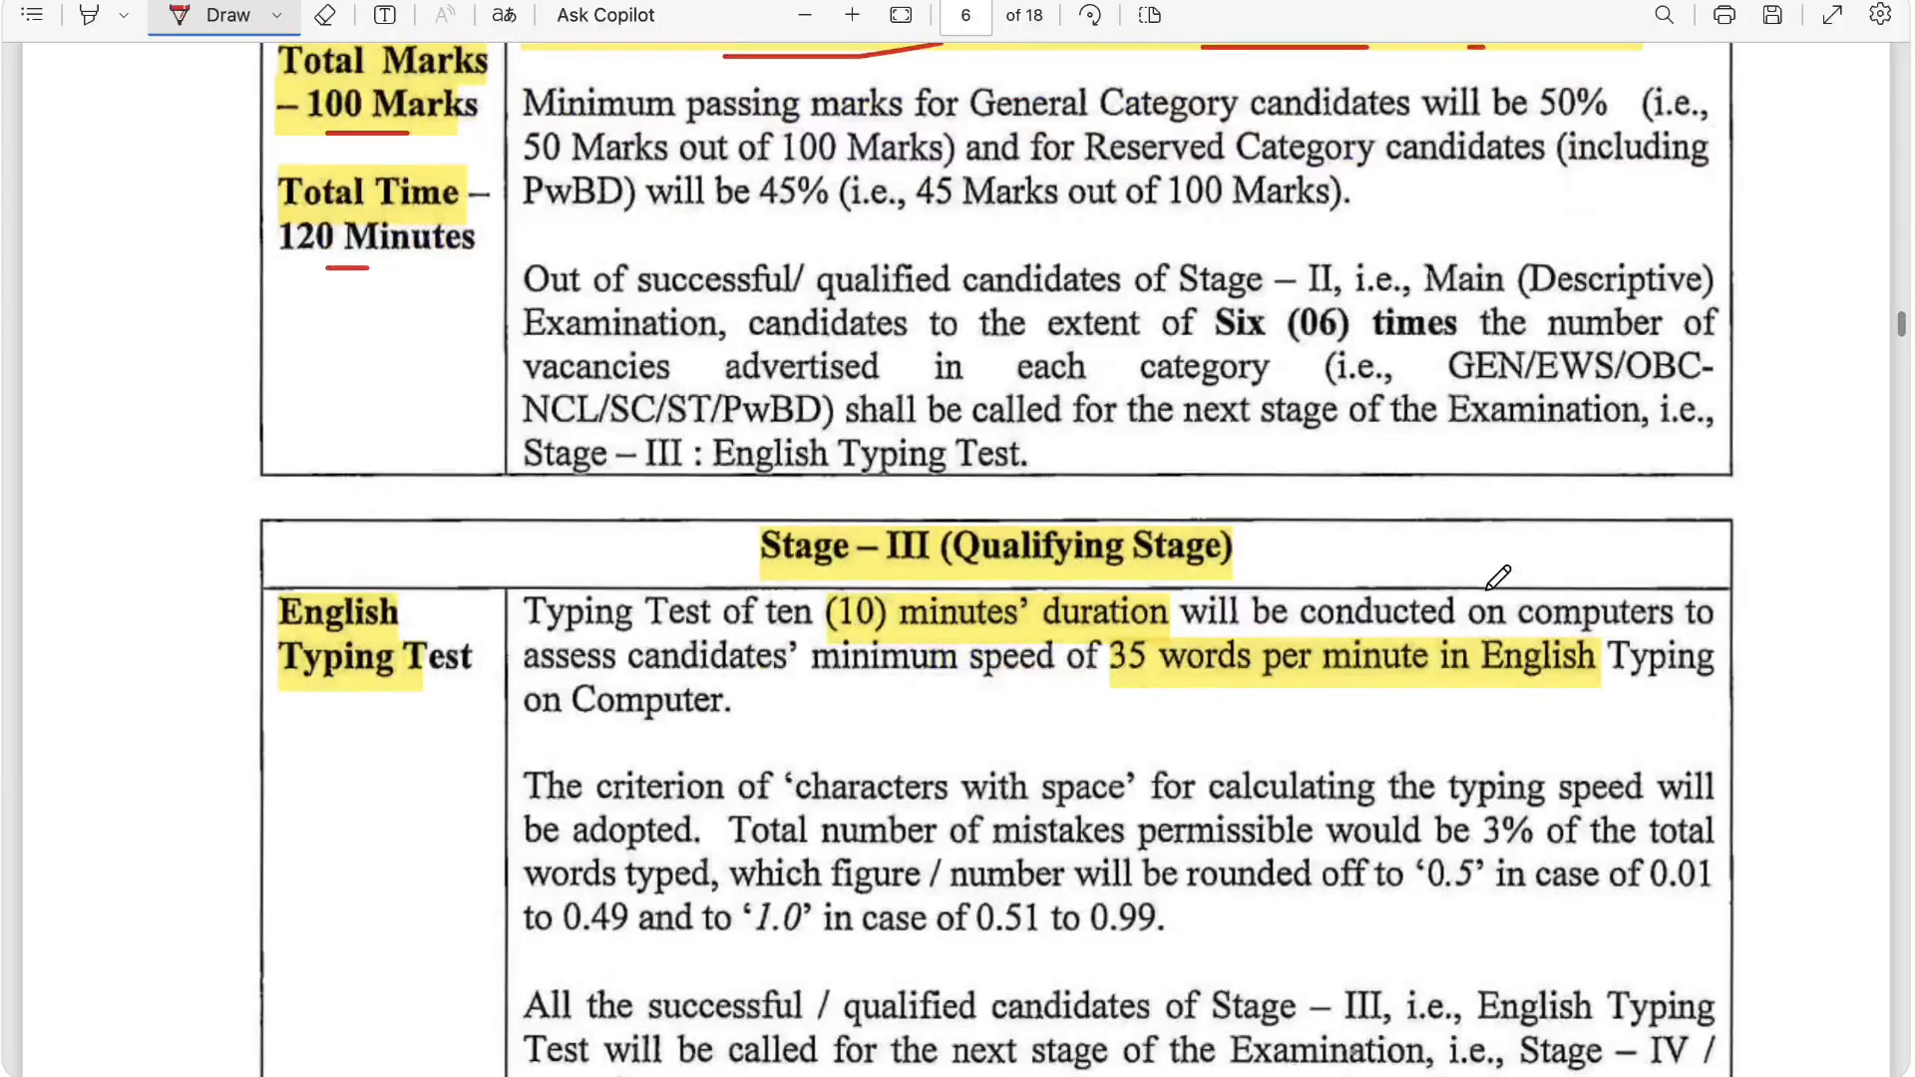
scroll(1498, 576, down, 2)
drag(986, 423, 1247, 422)
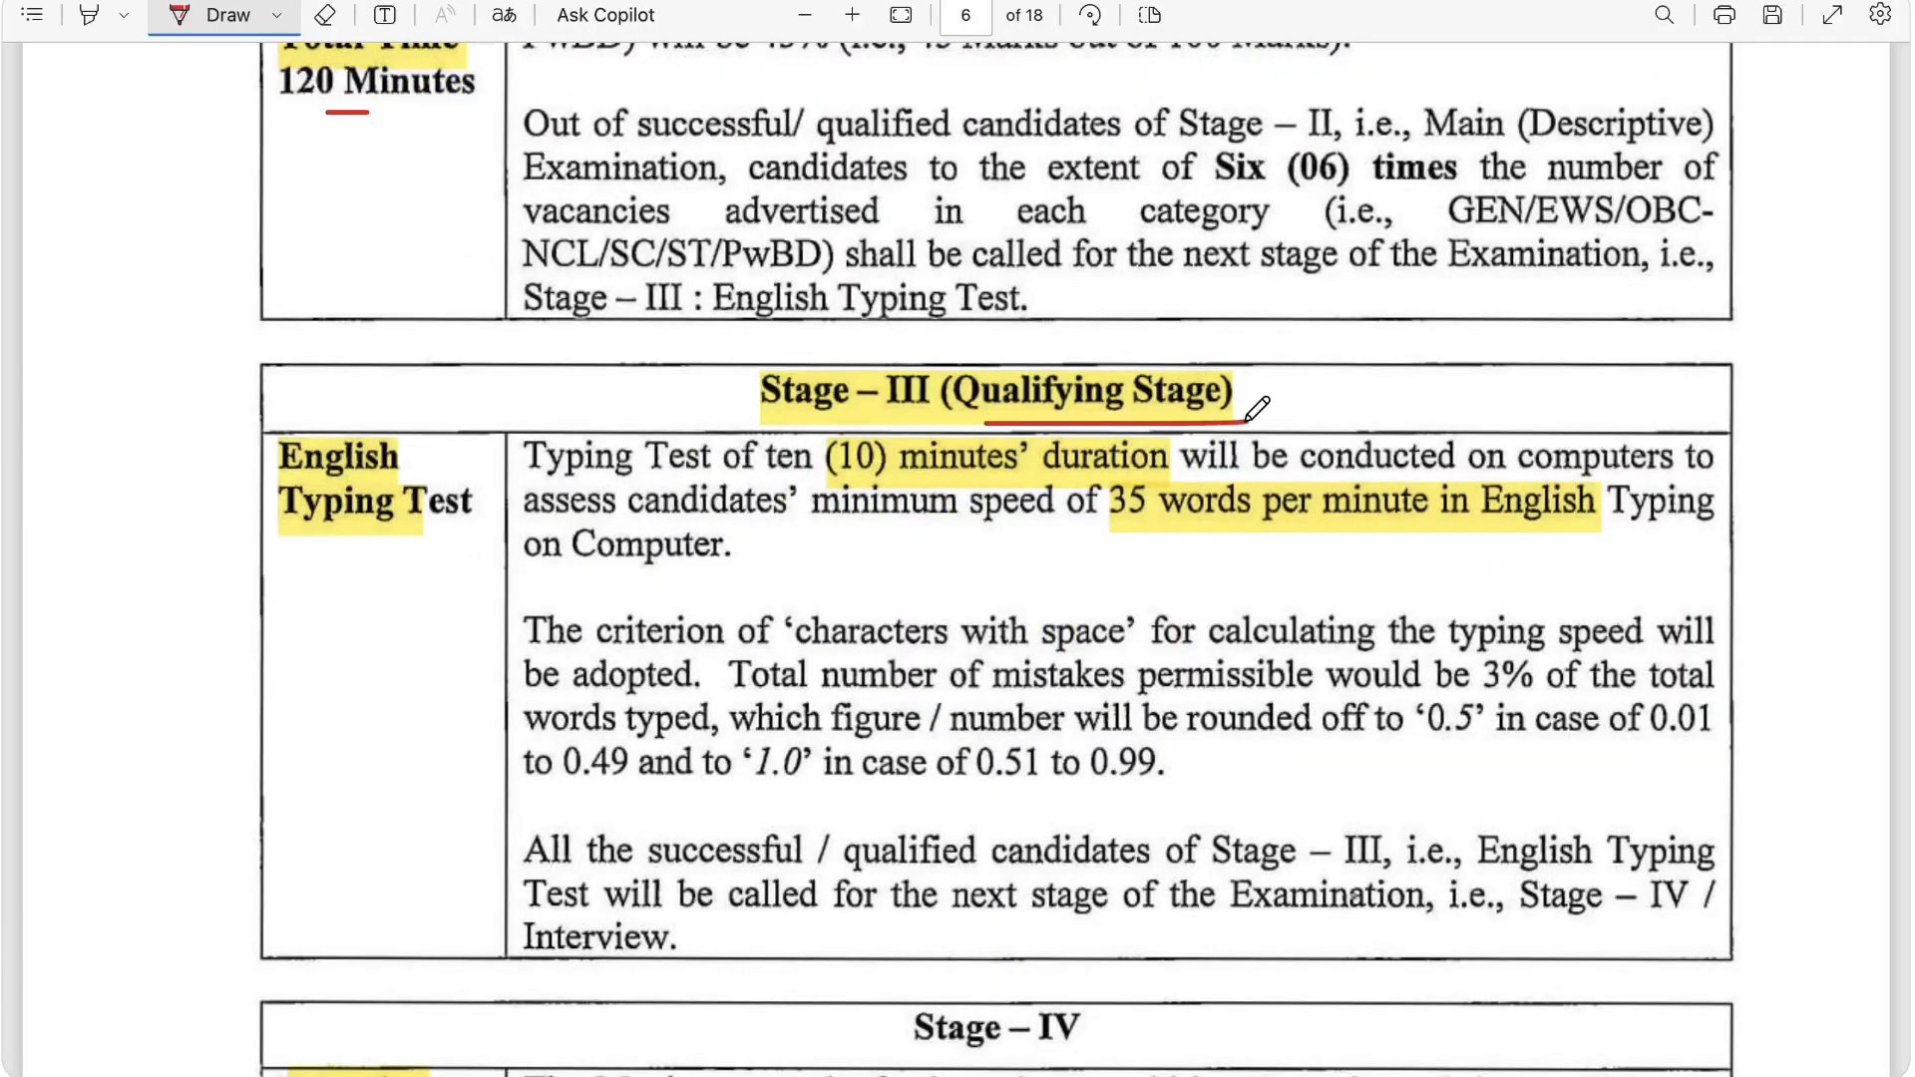
drag(382, 537, 470, 538)
drag(856, 474, 953, 475)
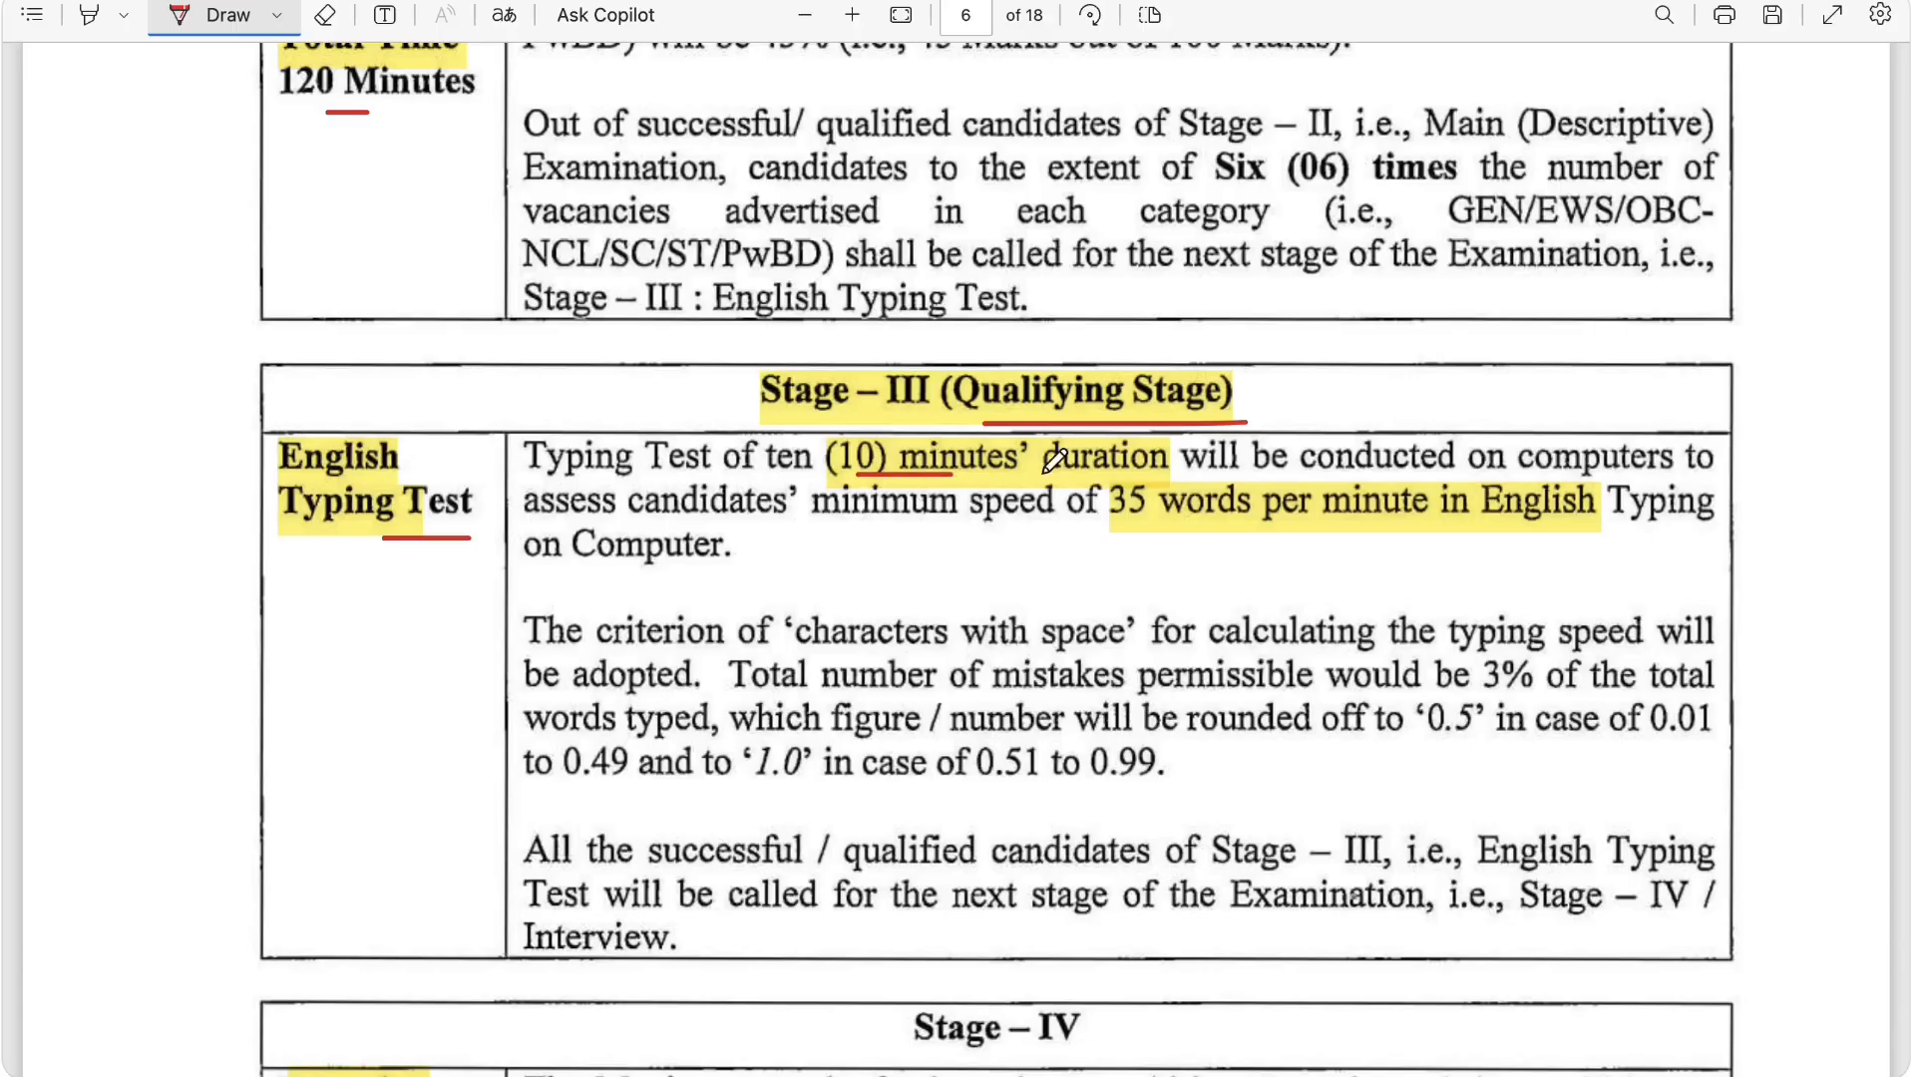
drag(1093, 545, 1442, 534)
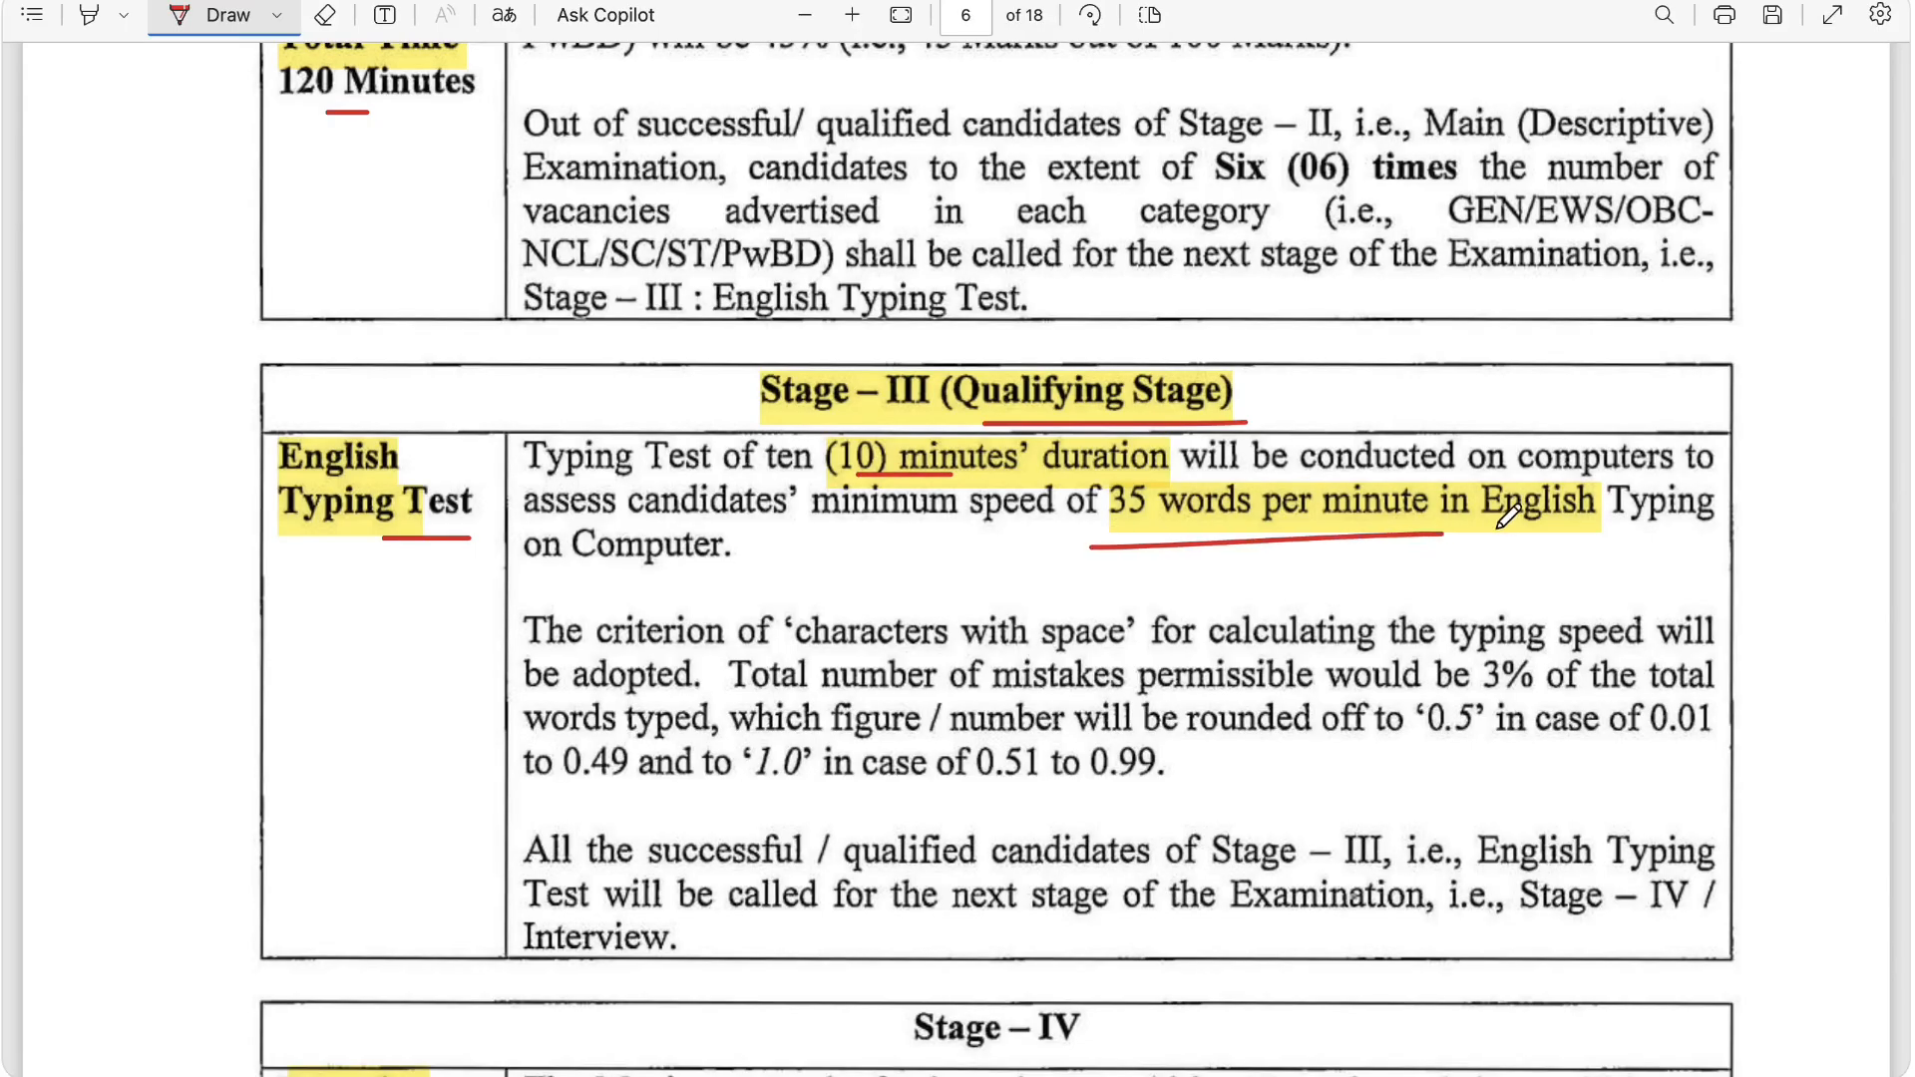
Step: Underline the Stage – IV heading and the interview's 15 Marks
scroll(918, 589, down, 5)
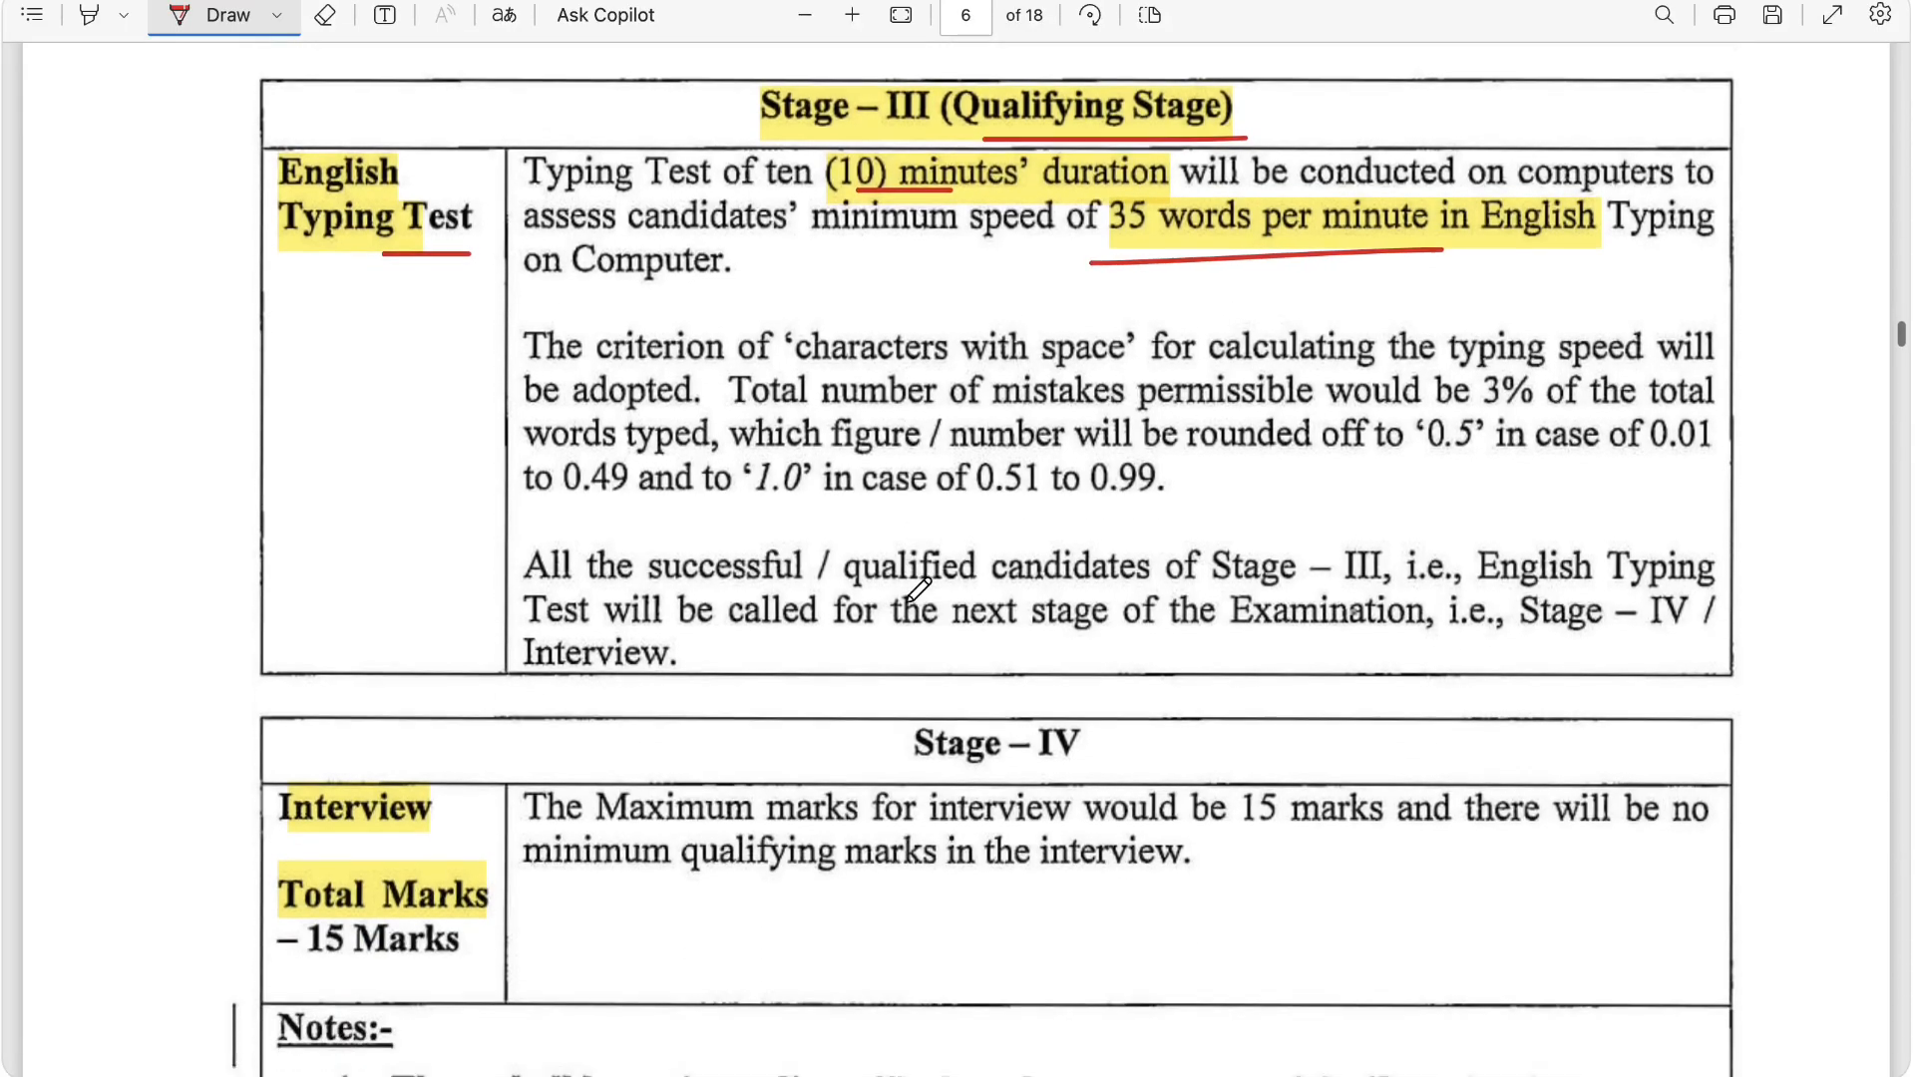
drag(918, 541, 937, 542)
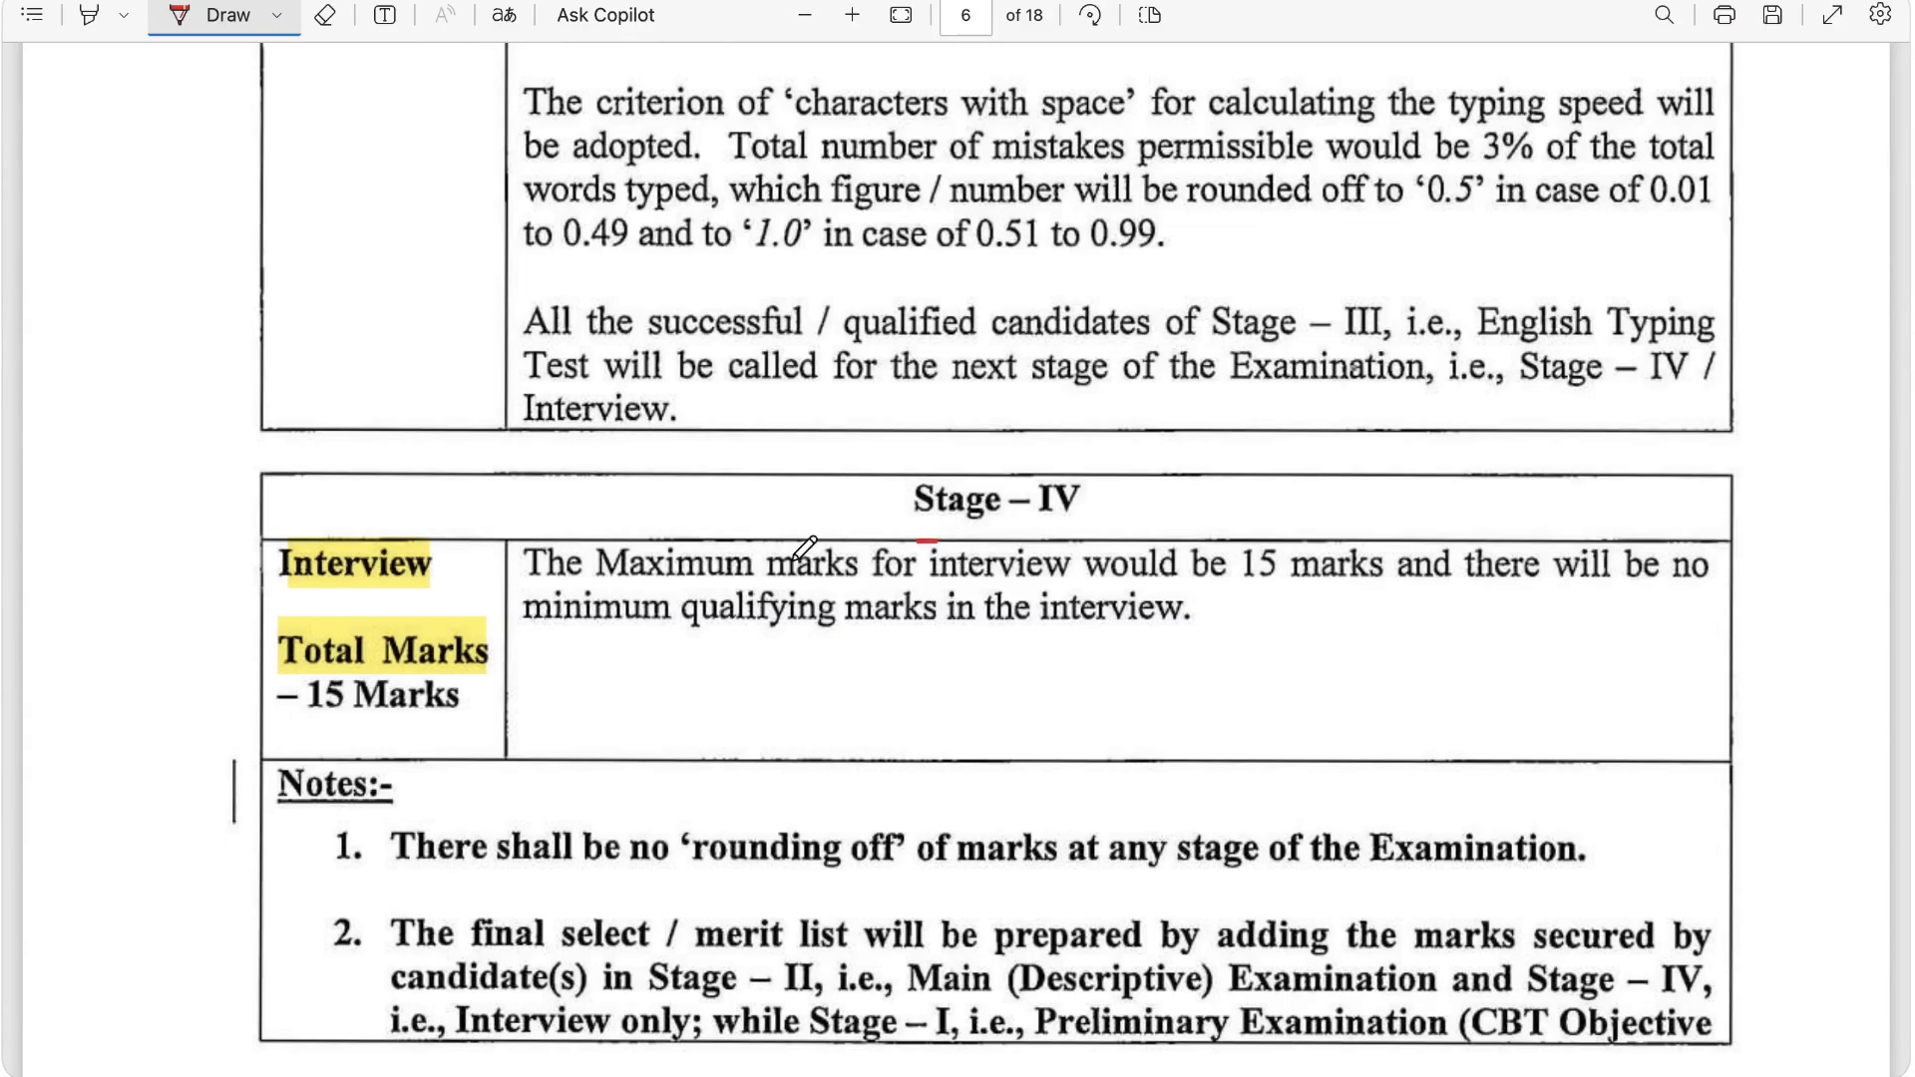
drag(361, 738, 479, 738)
Step: Underline the Rs.1500 and Rs.1300 examination fees and their General/OBC-NCL/EWS and SC/ST/Persons with benchmark disability categories on page 7
scroll(494, 728, down, 15)
scroll(495, 722, down, 1)
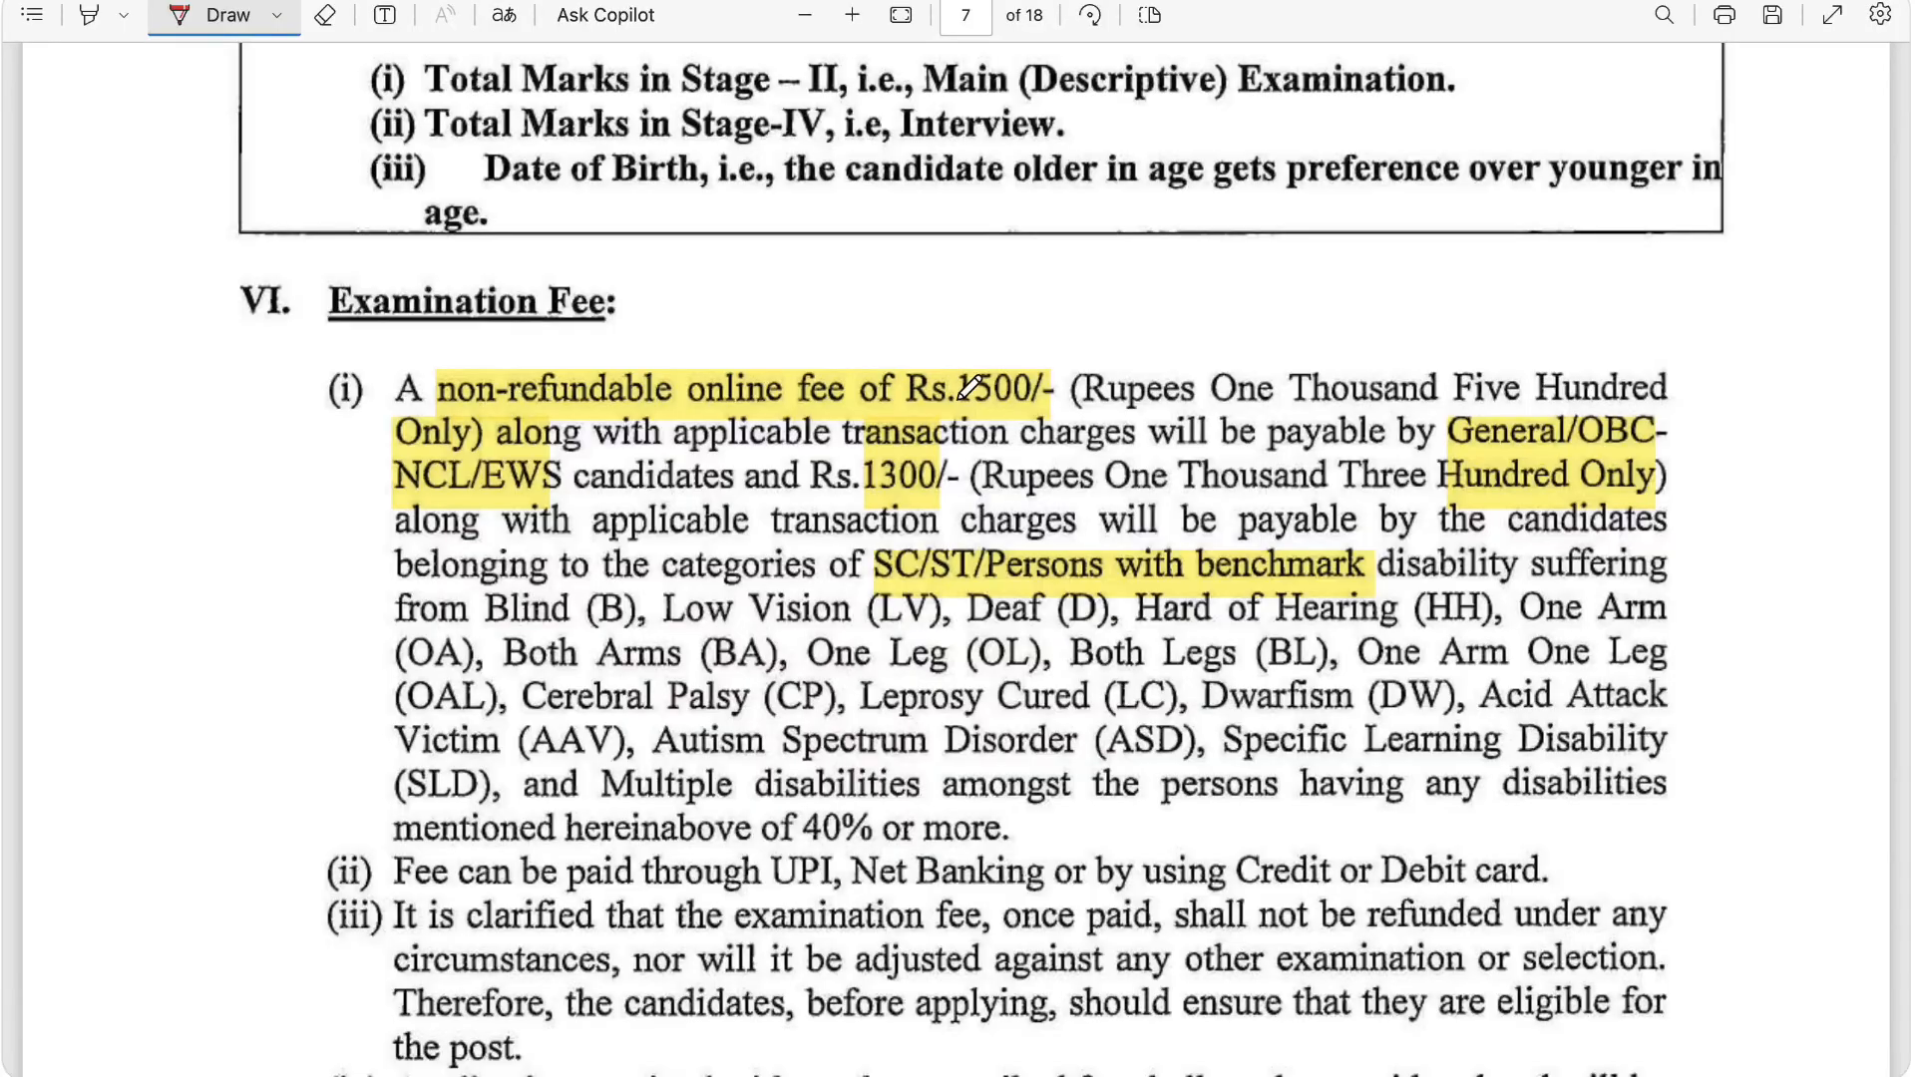
drag(955, 408, 977, 408)
drag(1472, 454, 1518, 453)
drag(419, 515, 451, 513)
drag(832, 511, 888, 506)
drag(875, 586, 1067, 588)
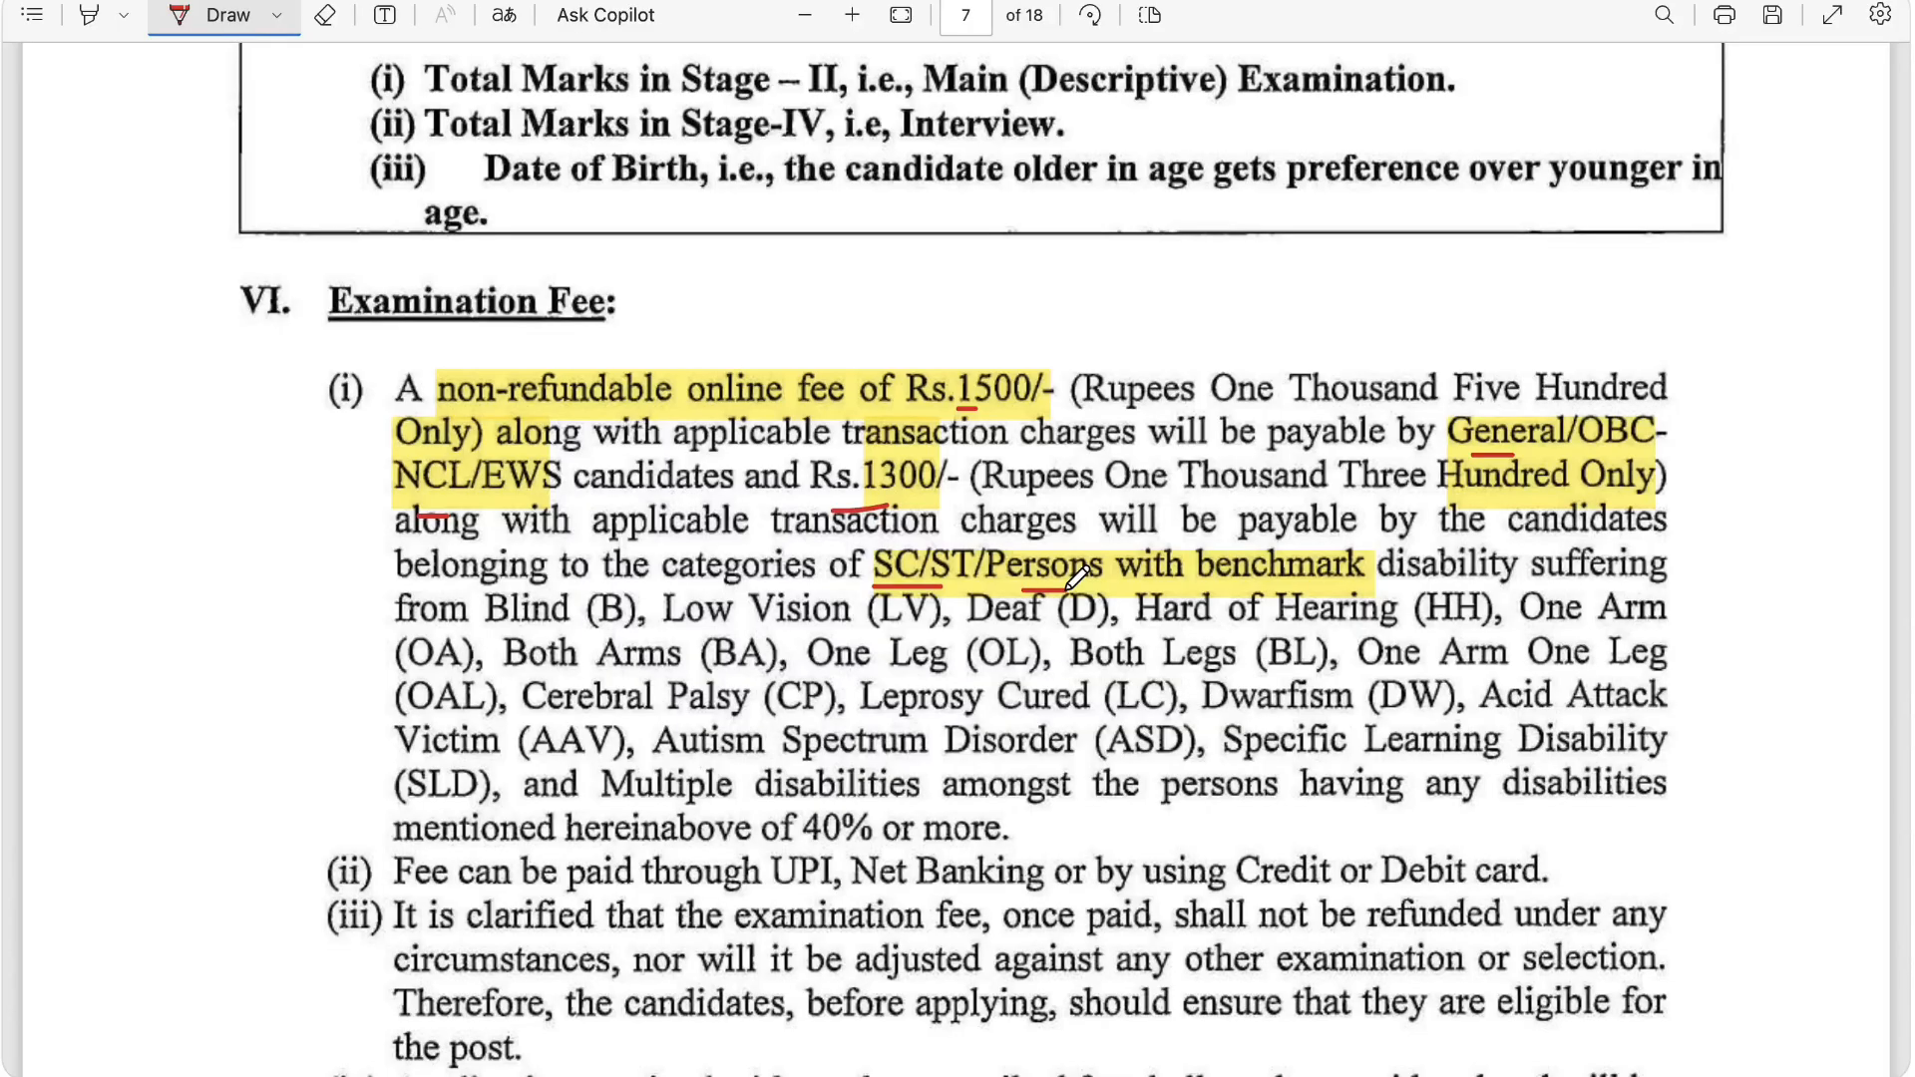
Step: Skim the rest of the notice, switch to the Delhi High Court 2026 Application Form website and open its registration page
scroll(1049, 695, up, 1)
scroll(1049, 695, down, 5)
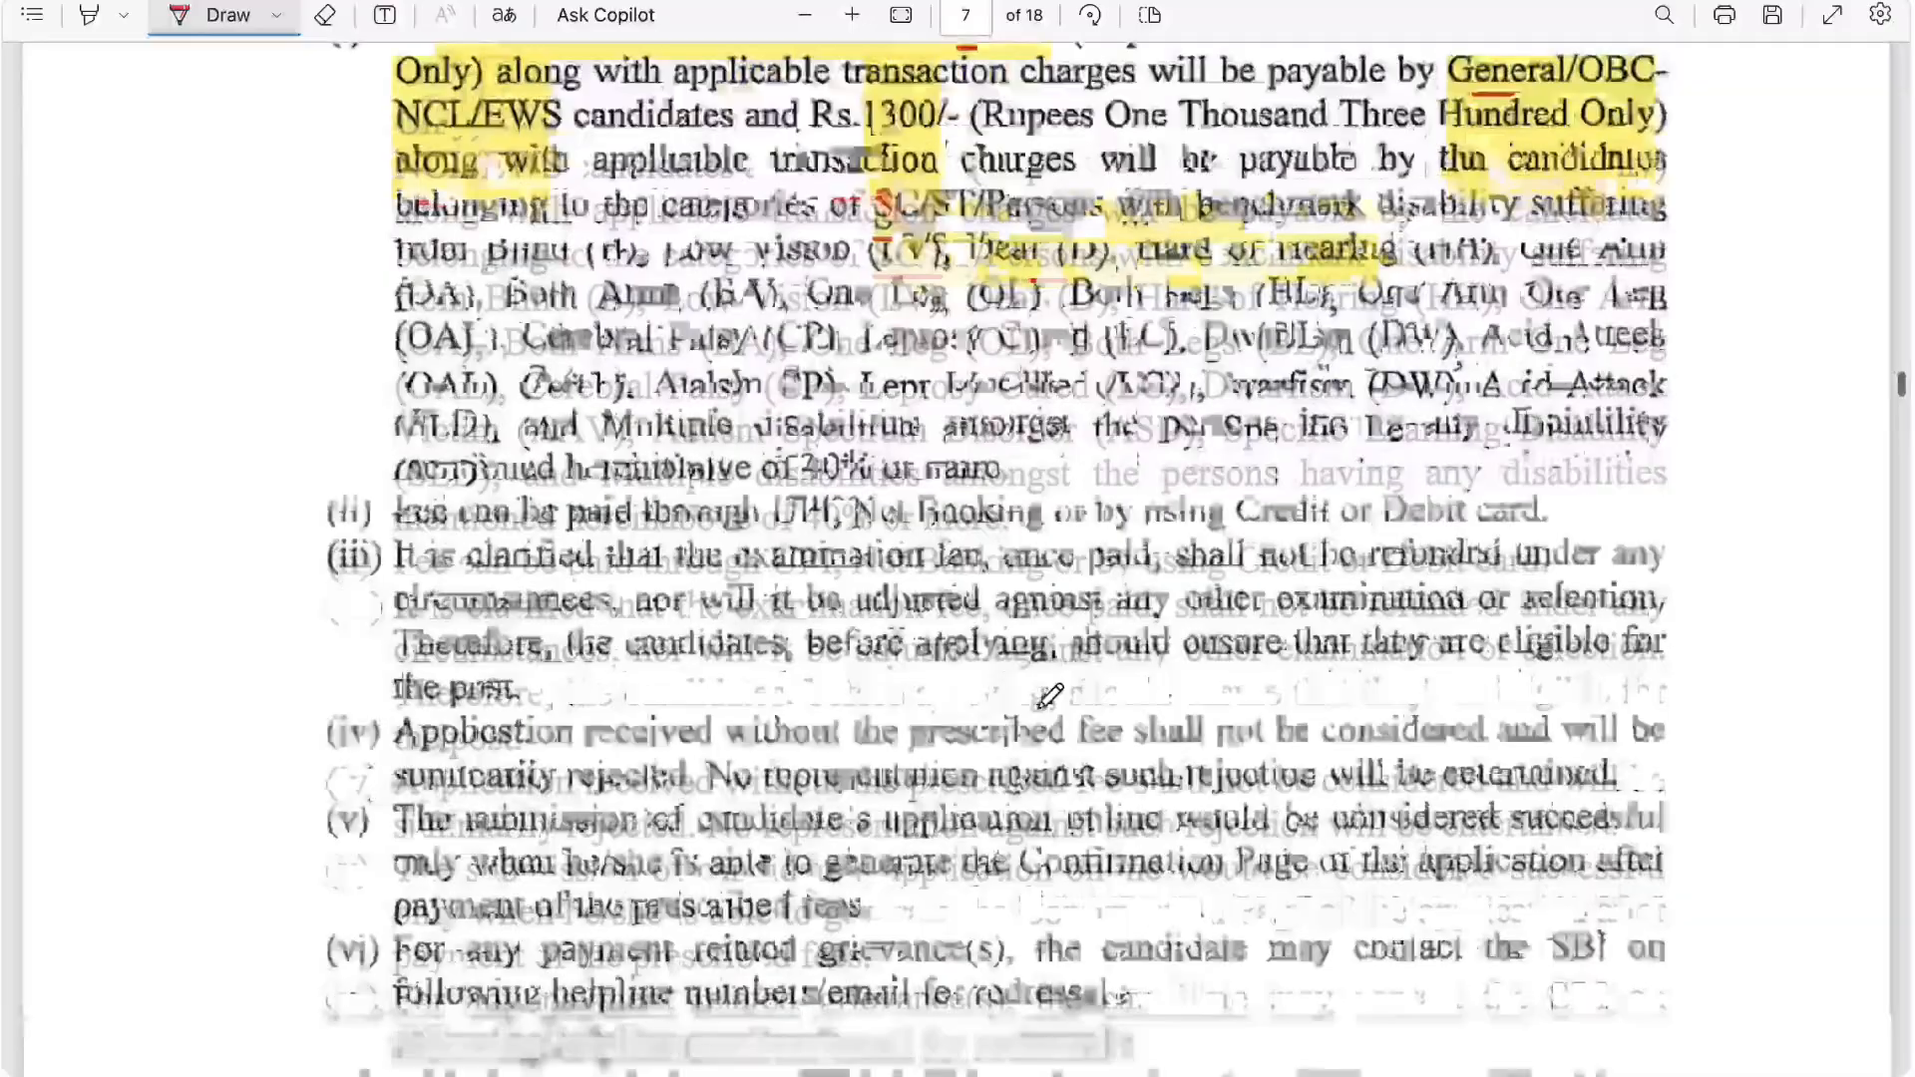
scroll(1049, 695, down, 10)
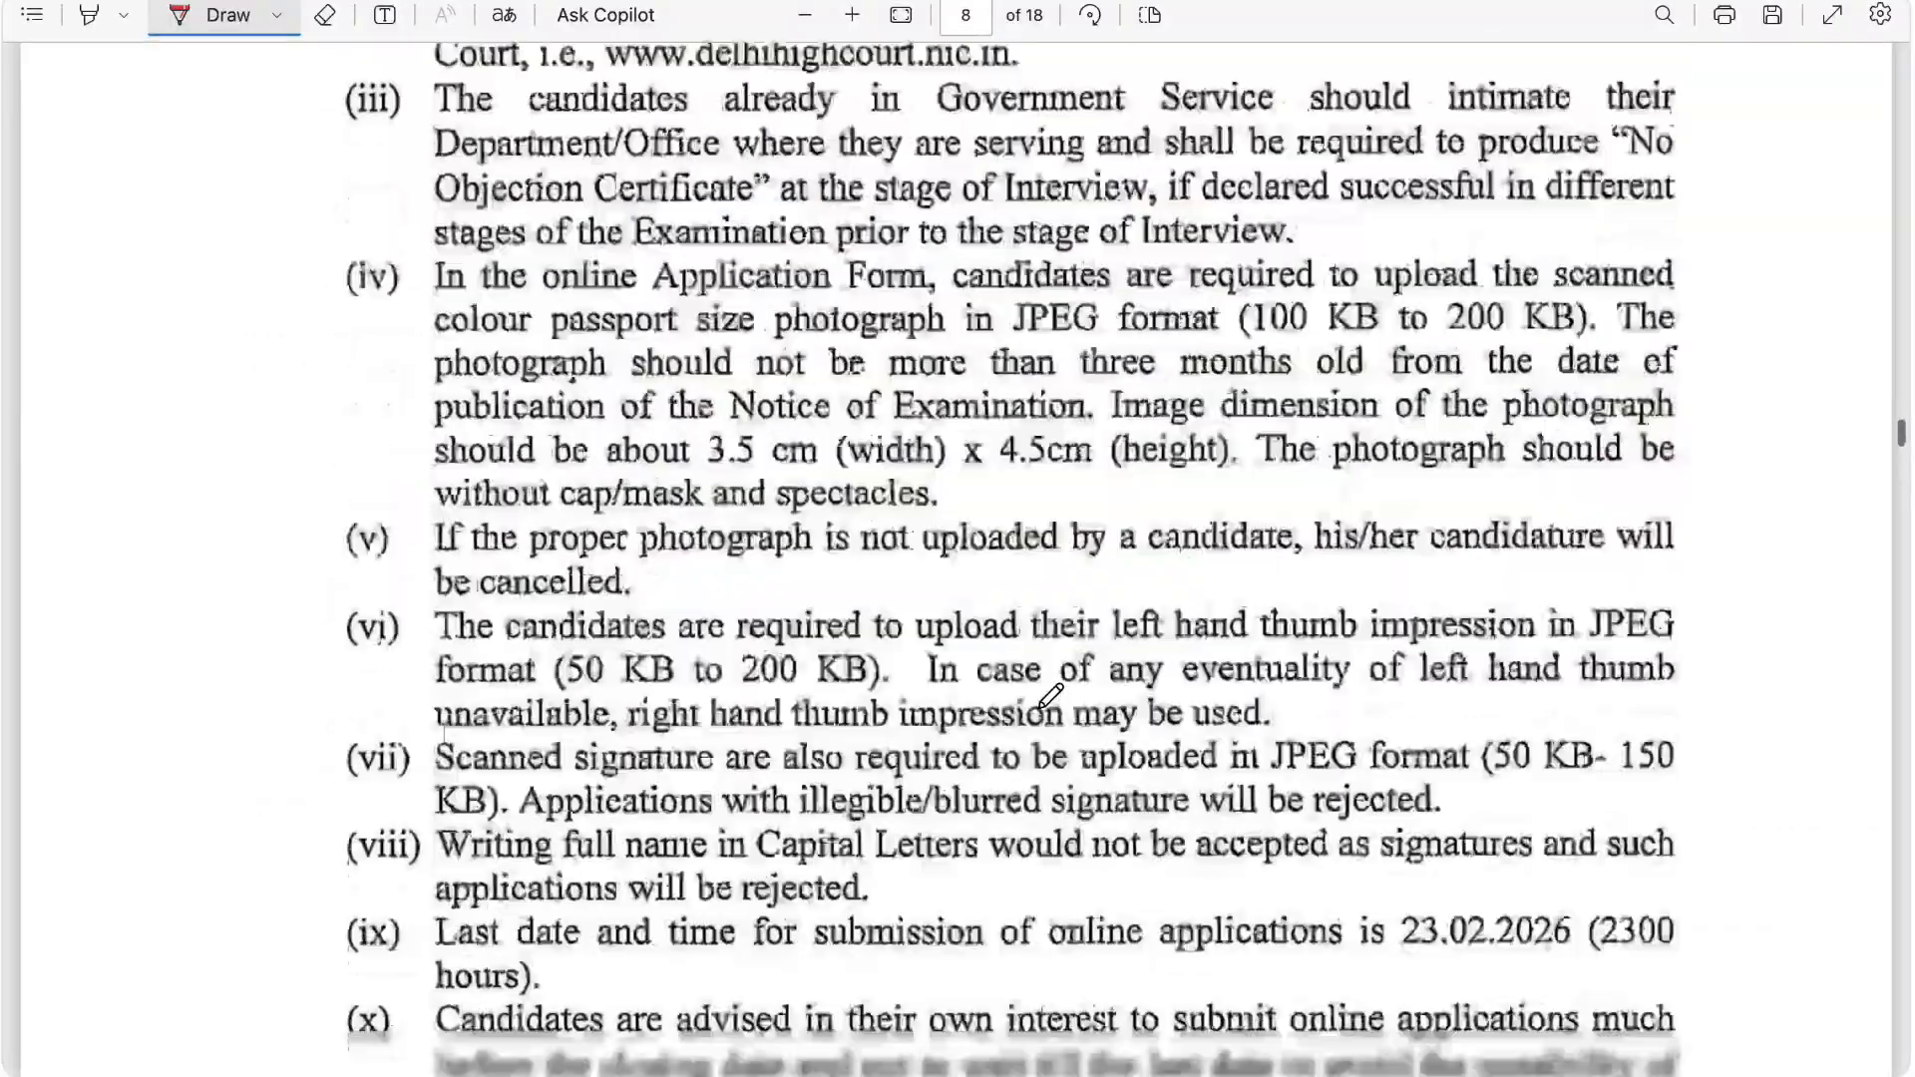
scroll(1049, 695, down, 3)
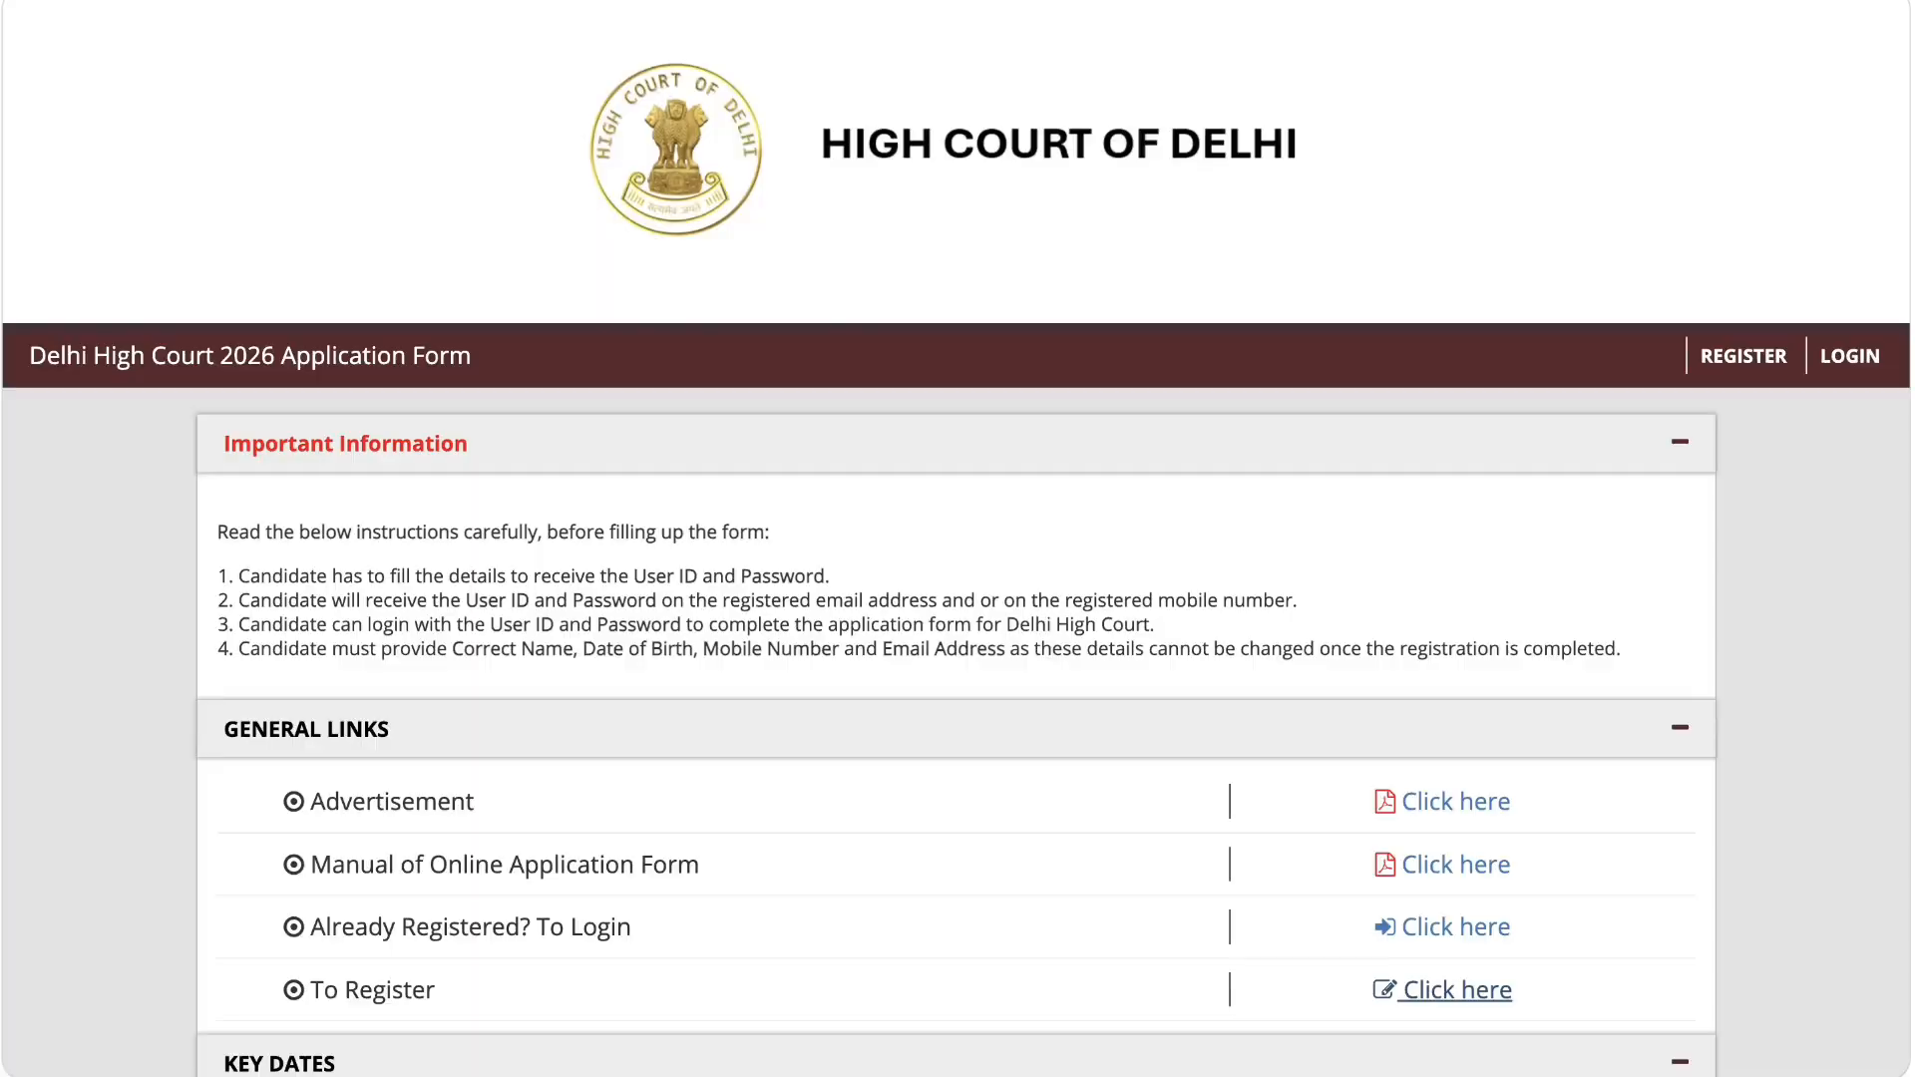
scroll(631, 419, down, 3)
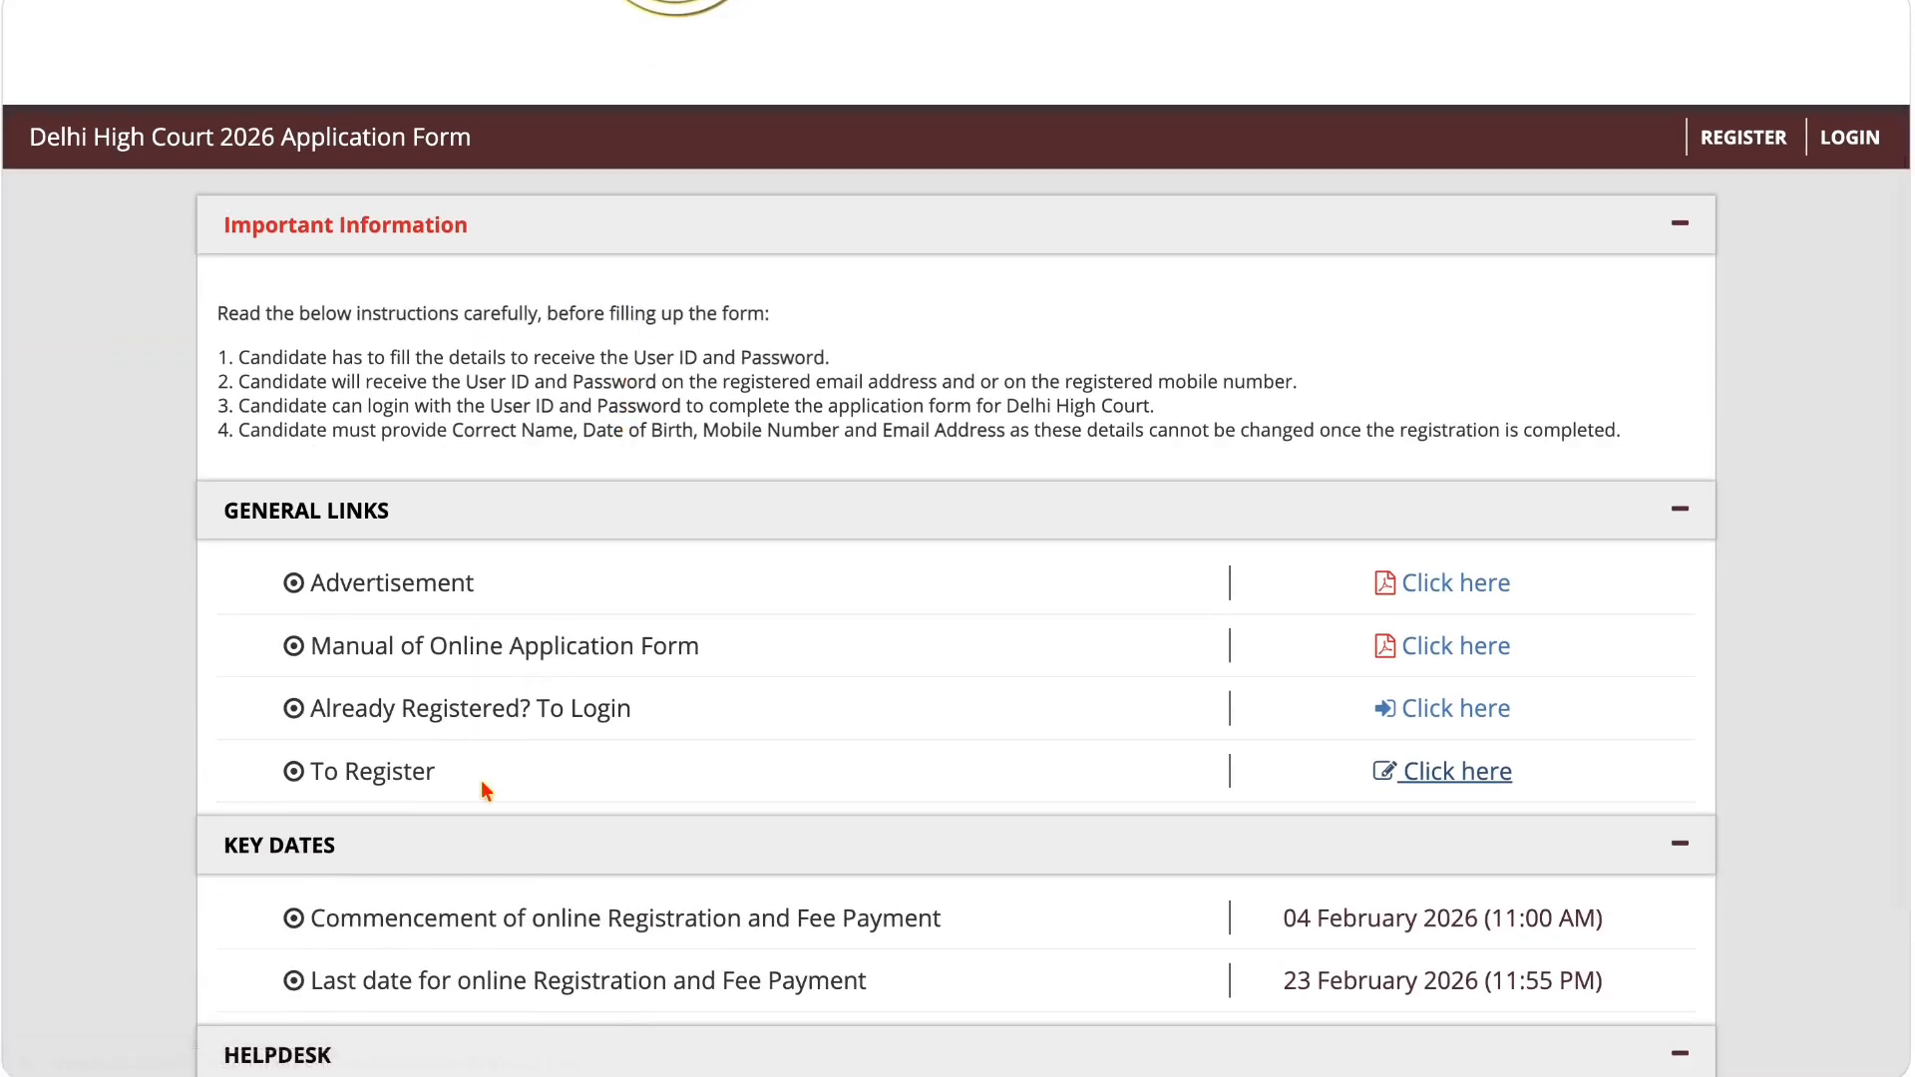
click(1464, 788)
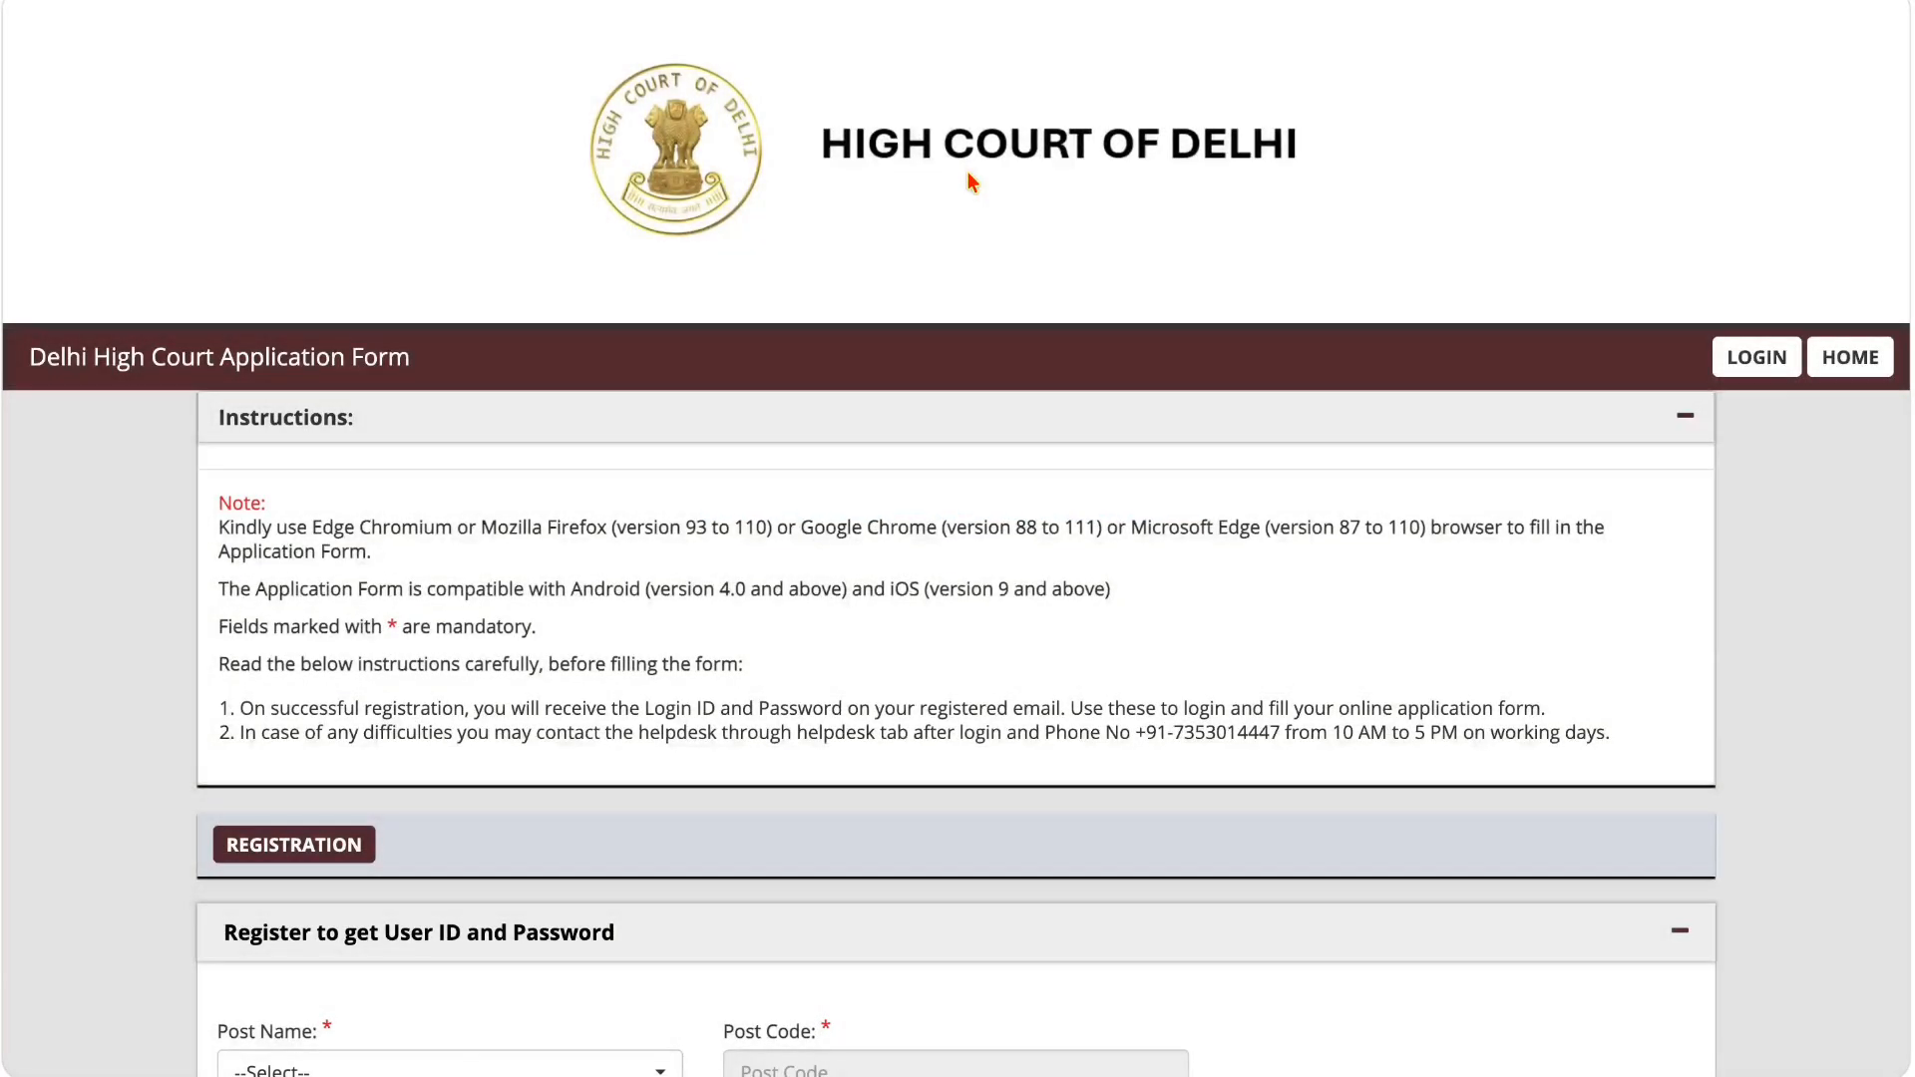
Step: Set the registration form's post name to Junior Judicial Assistant/Restorer and check the post code field
scroll(885, 402, down, 5)
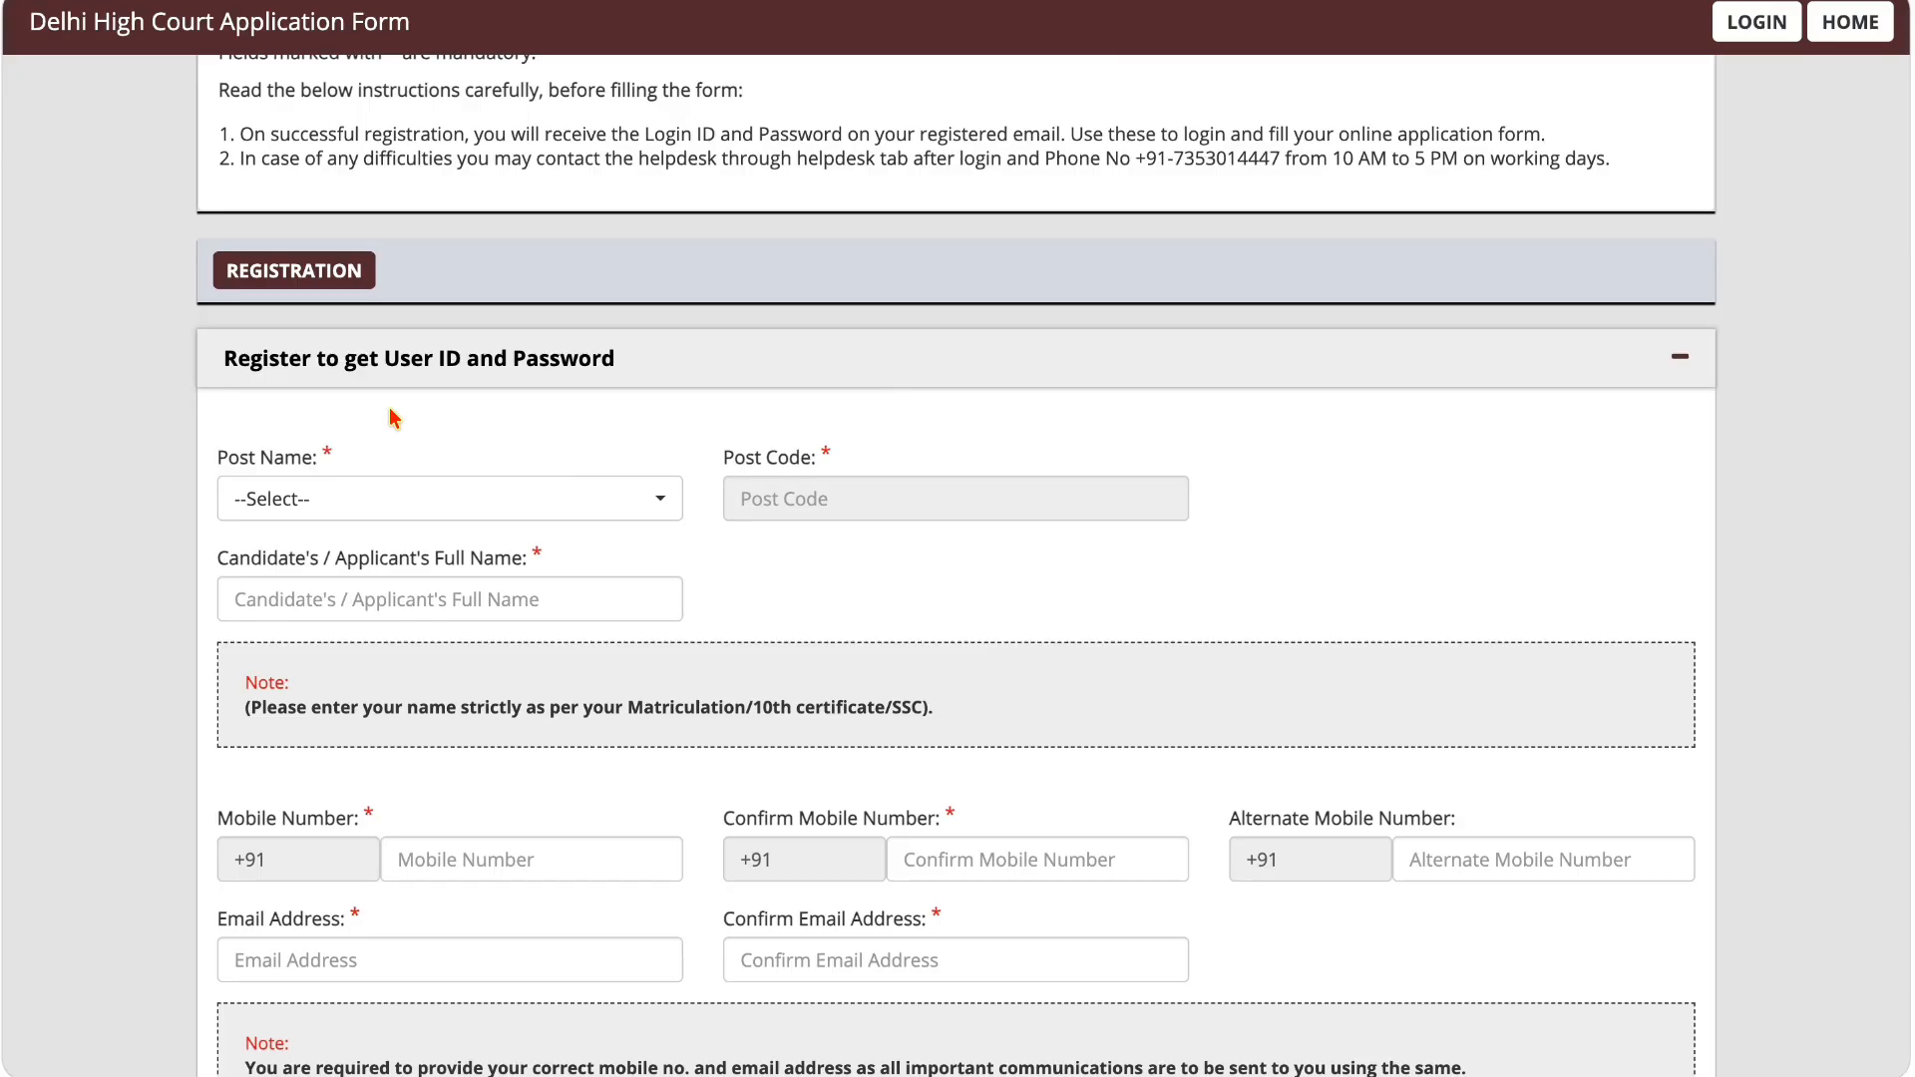
click(383, 508)
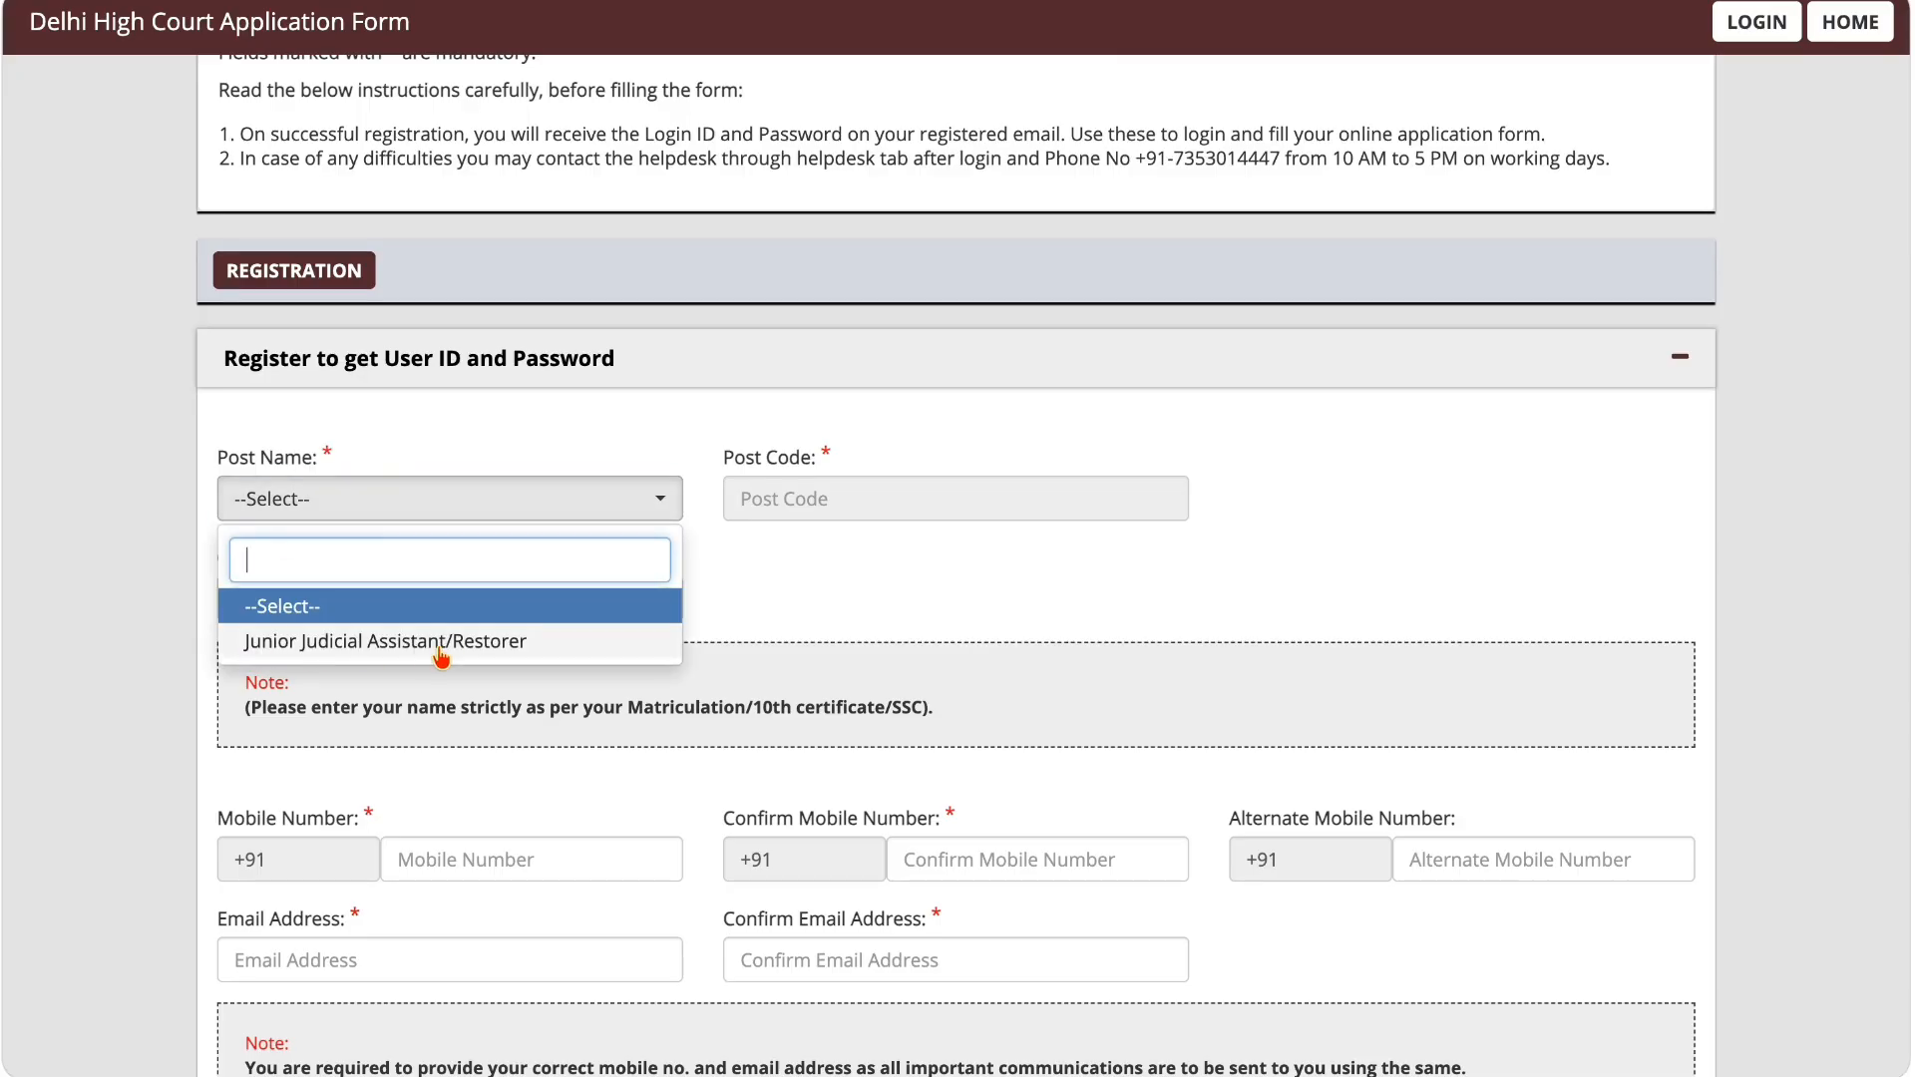
click(506, 643)
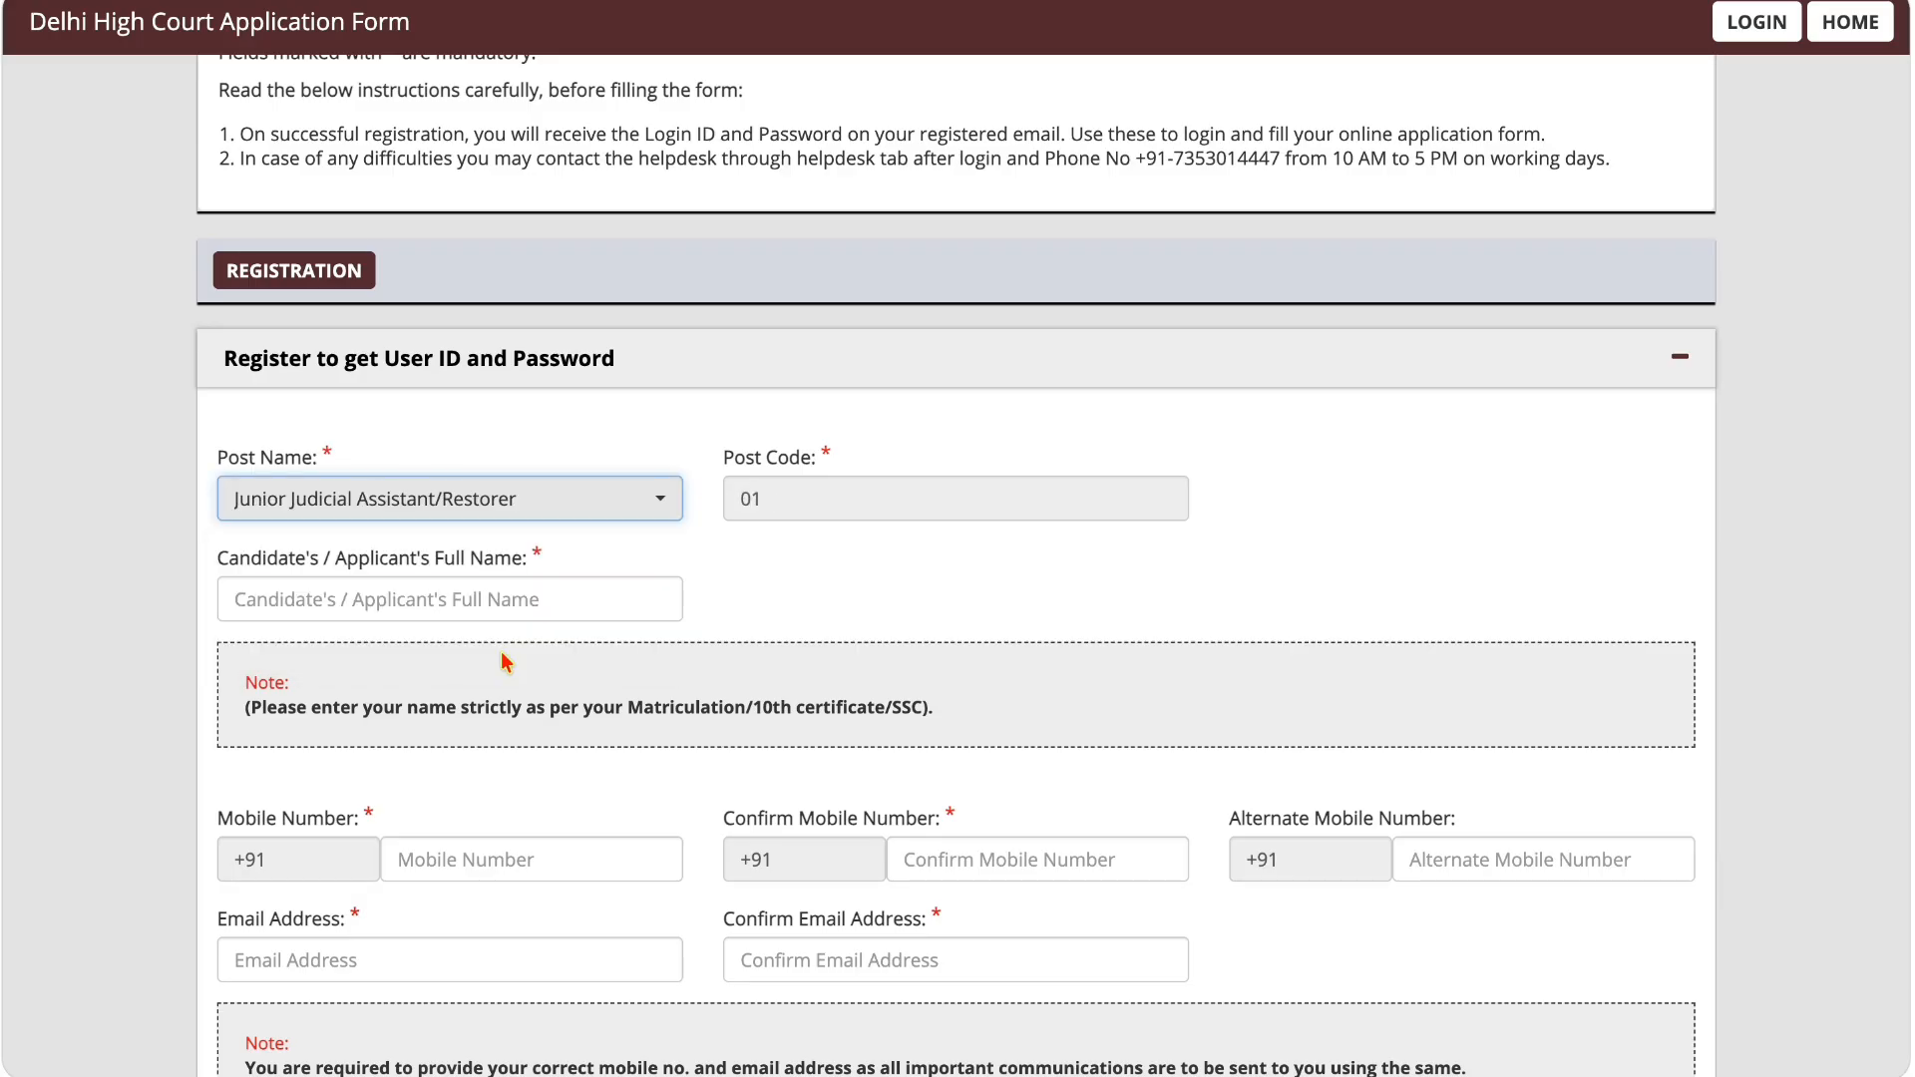
click(789, 500)
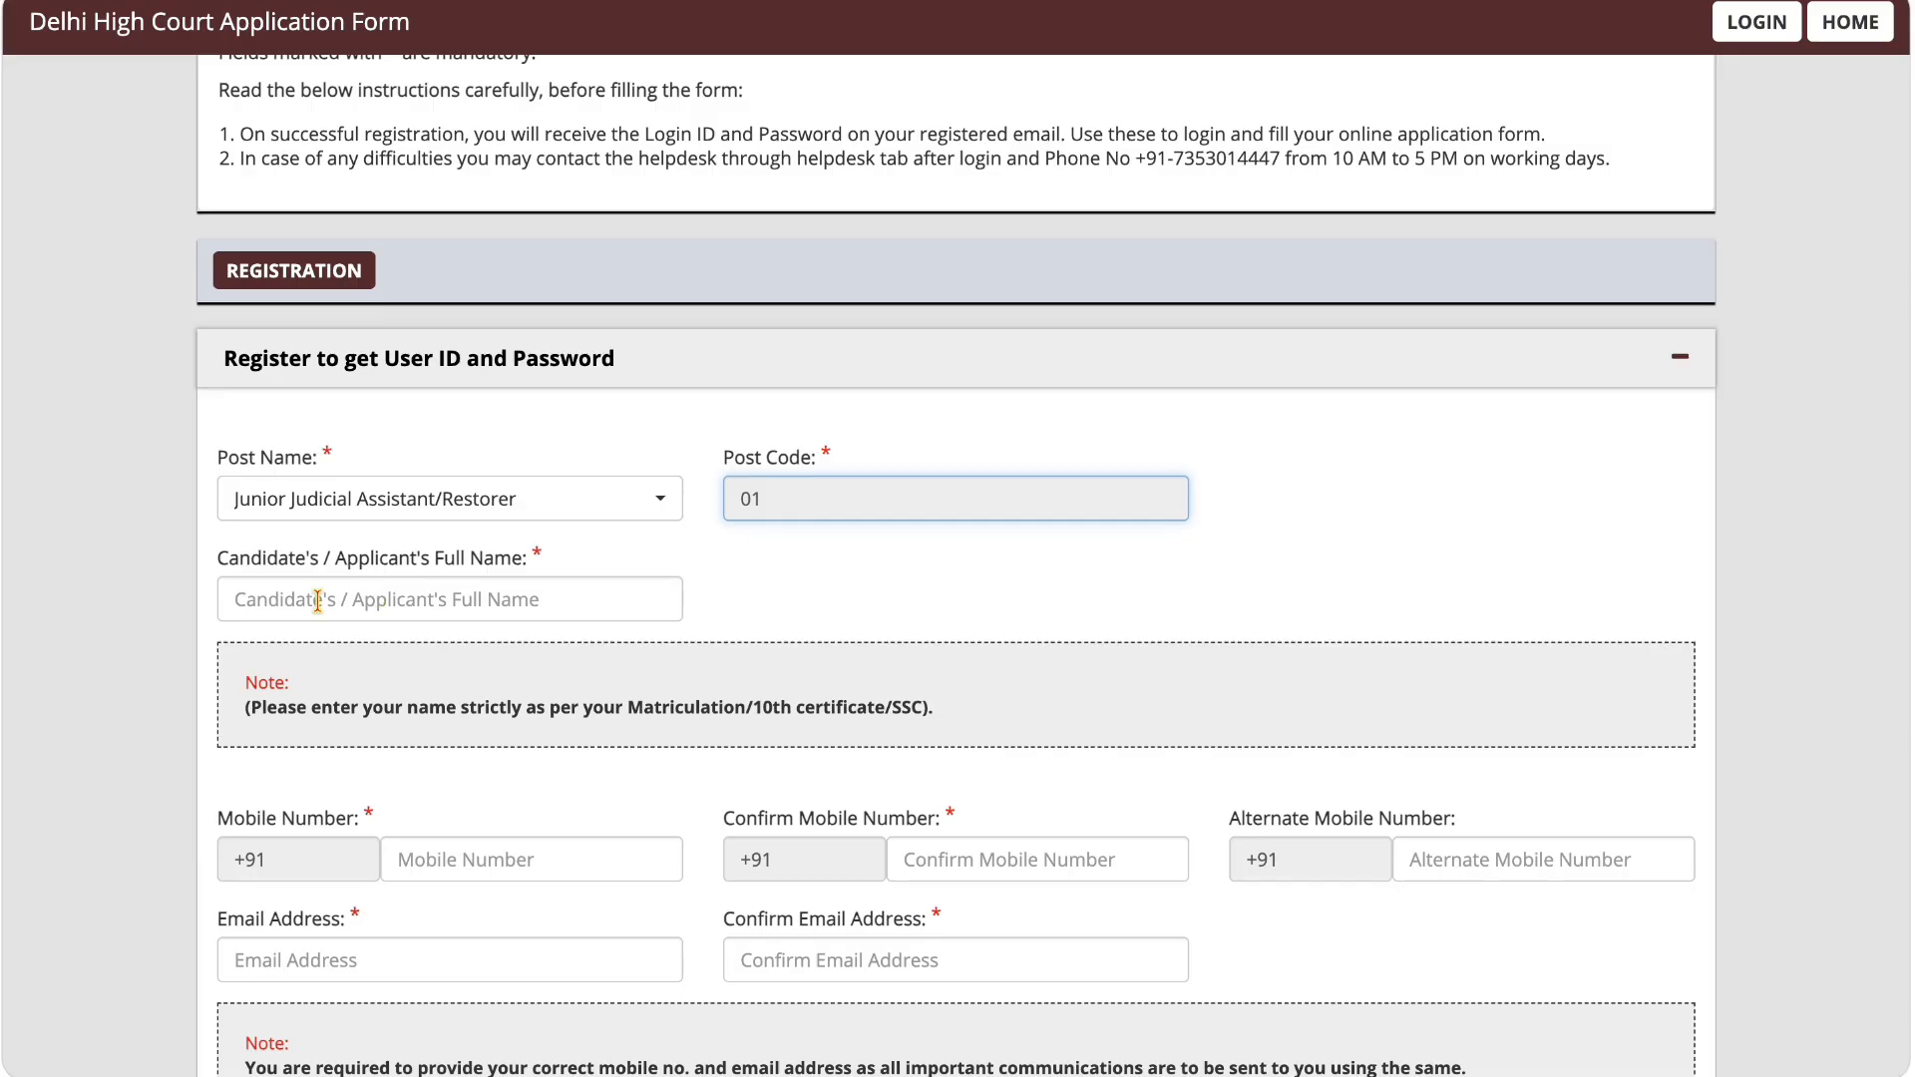
Step: Review the note about the name matching the 10th certificate/SSC and the remaining contact fields down to the declaration
scroll(492, 594, down, 3)
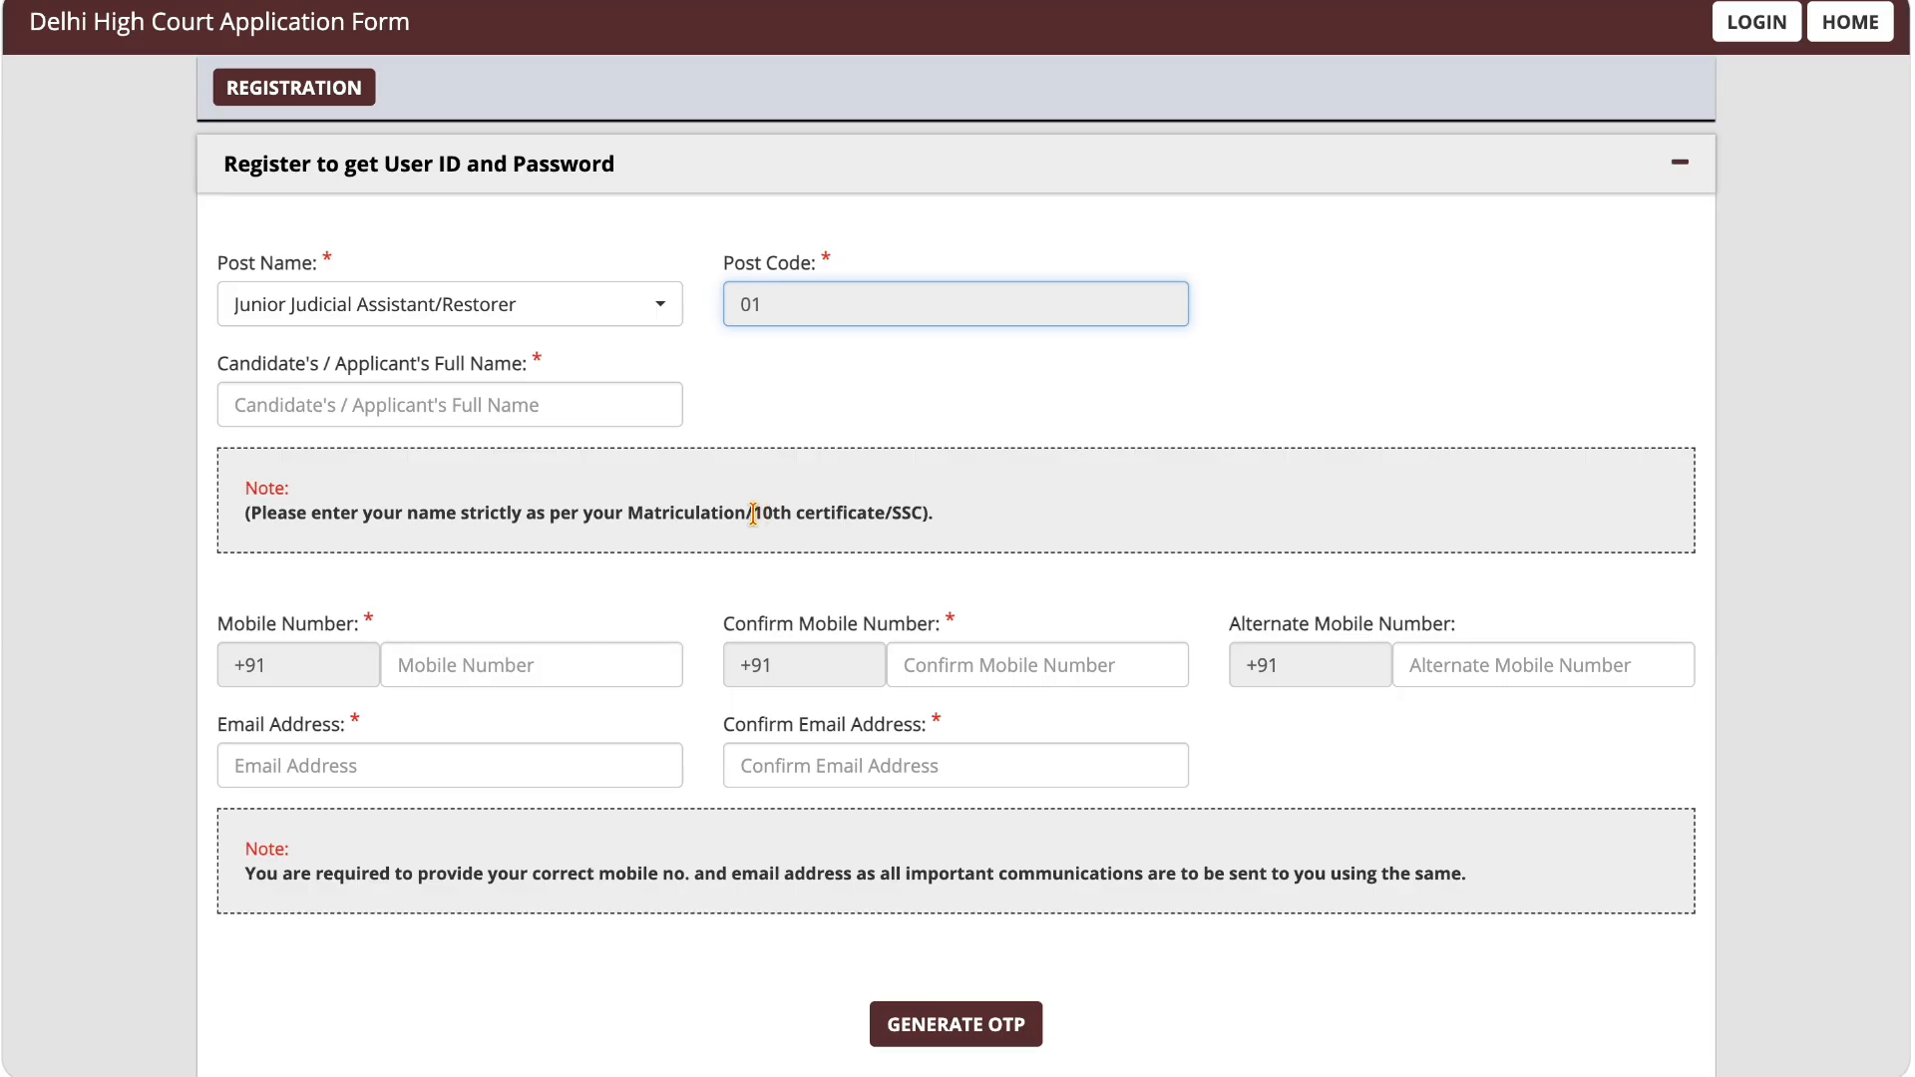
drag(753, 513, 923, 512)
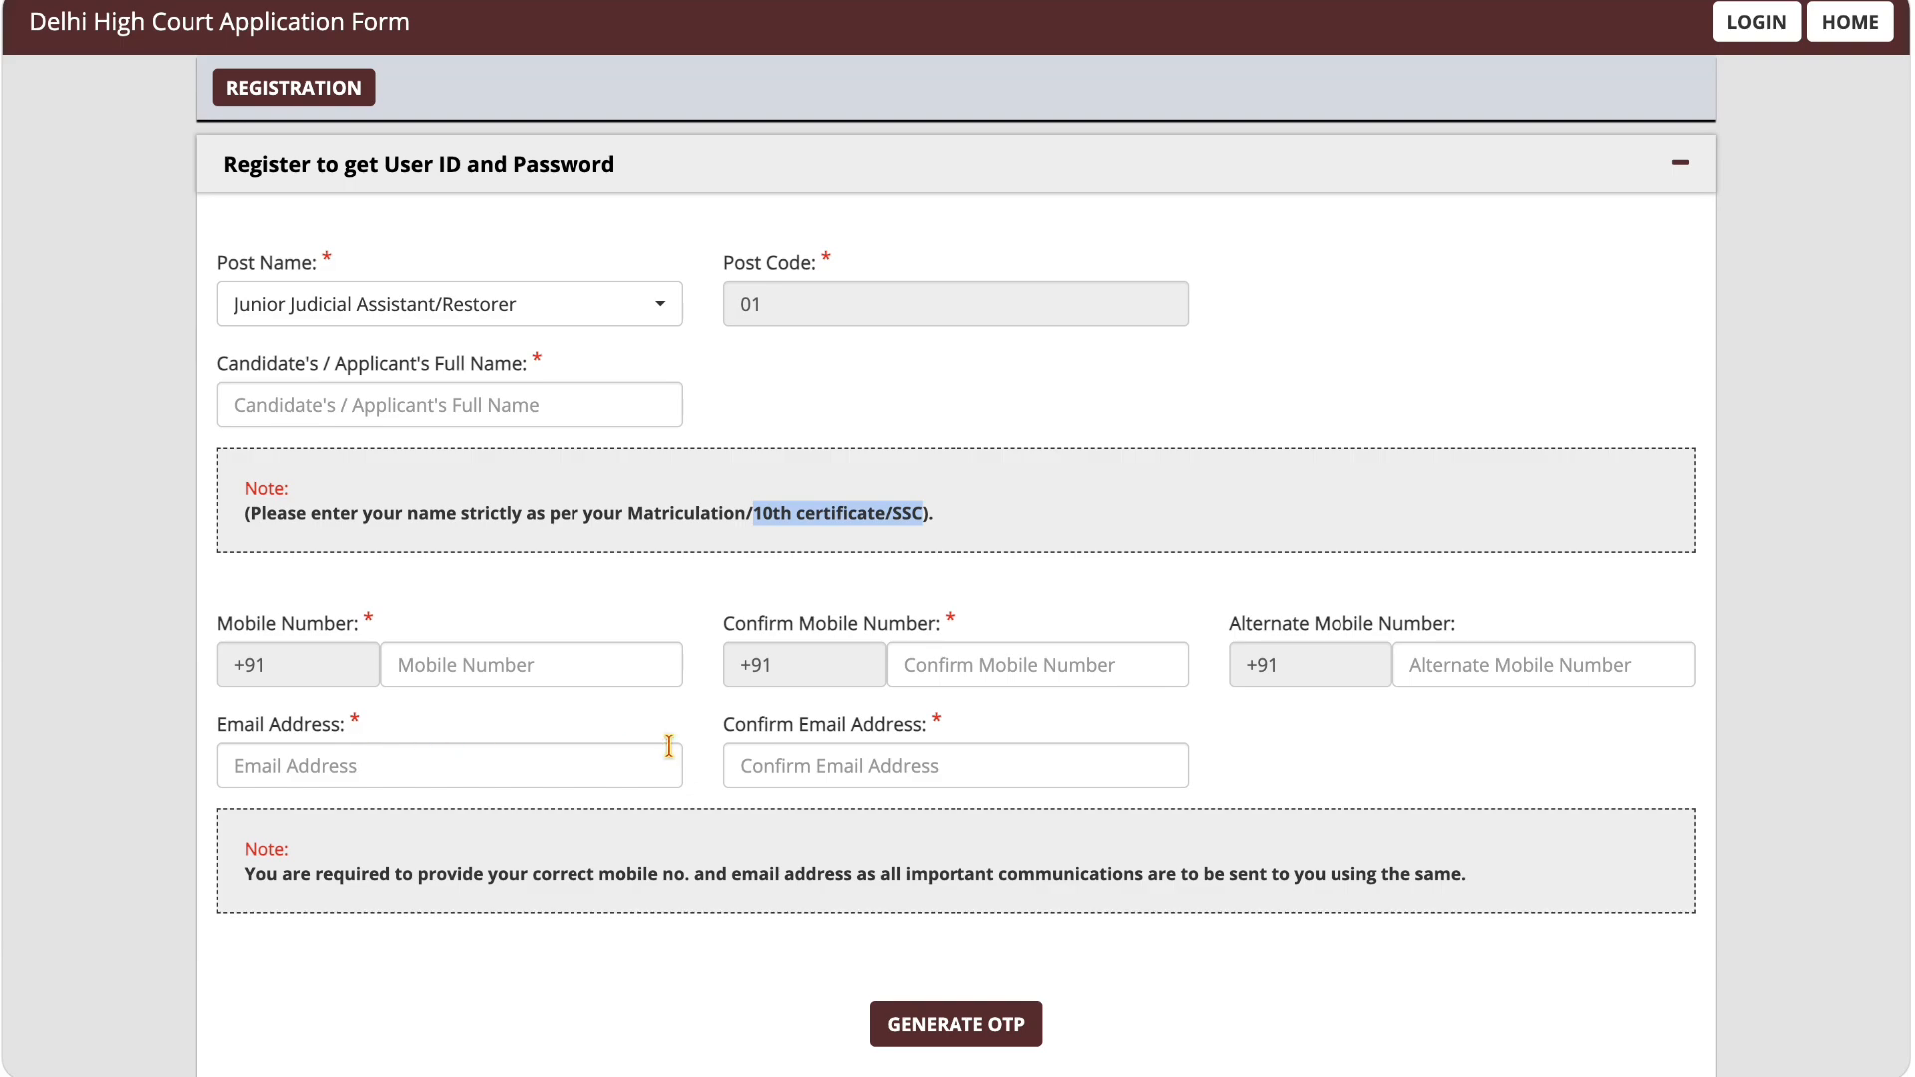
scroll(798, 753, down, 2)
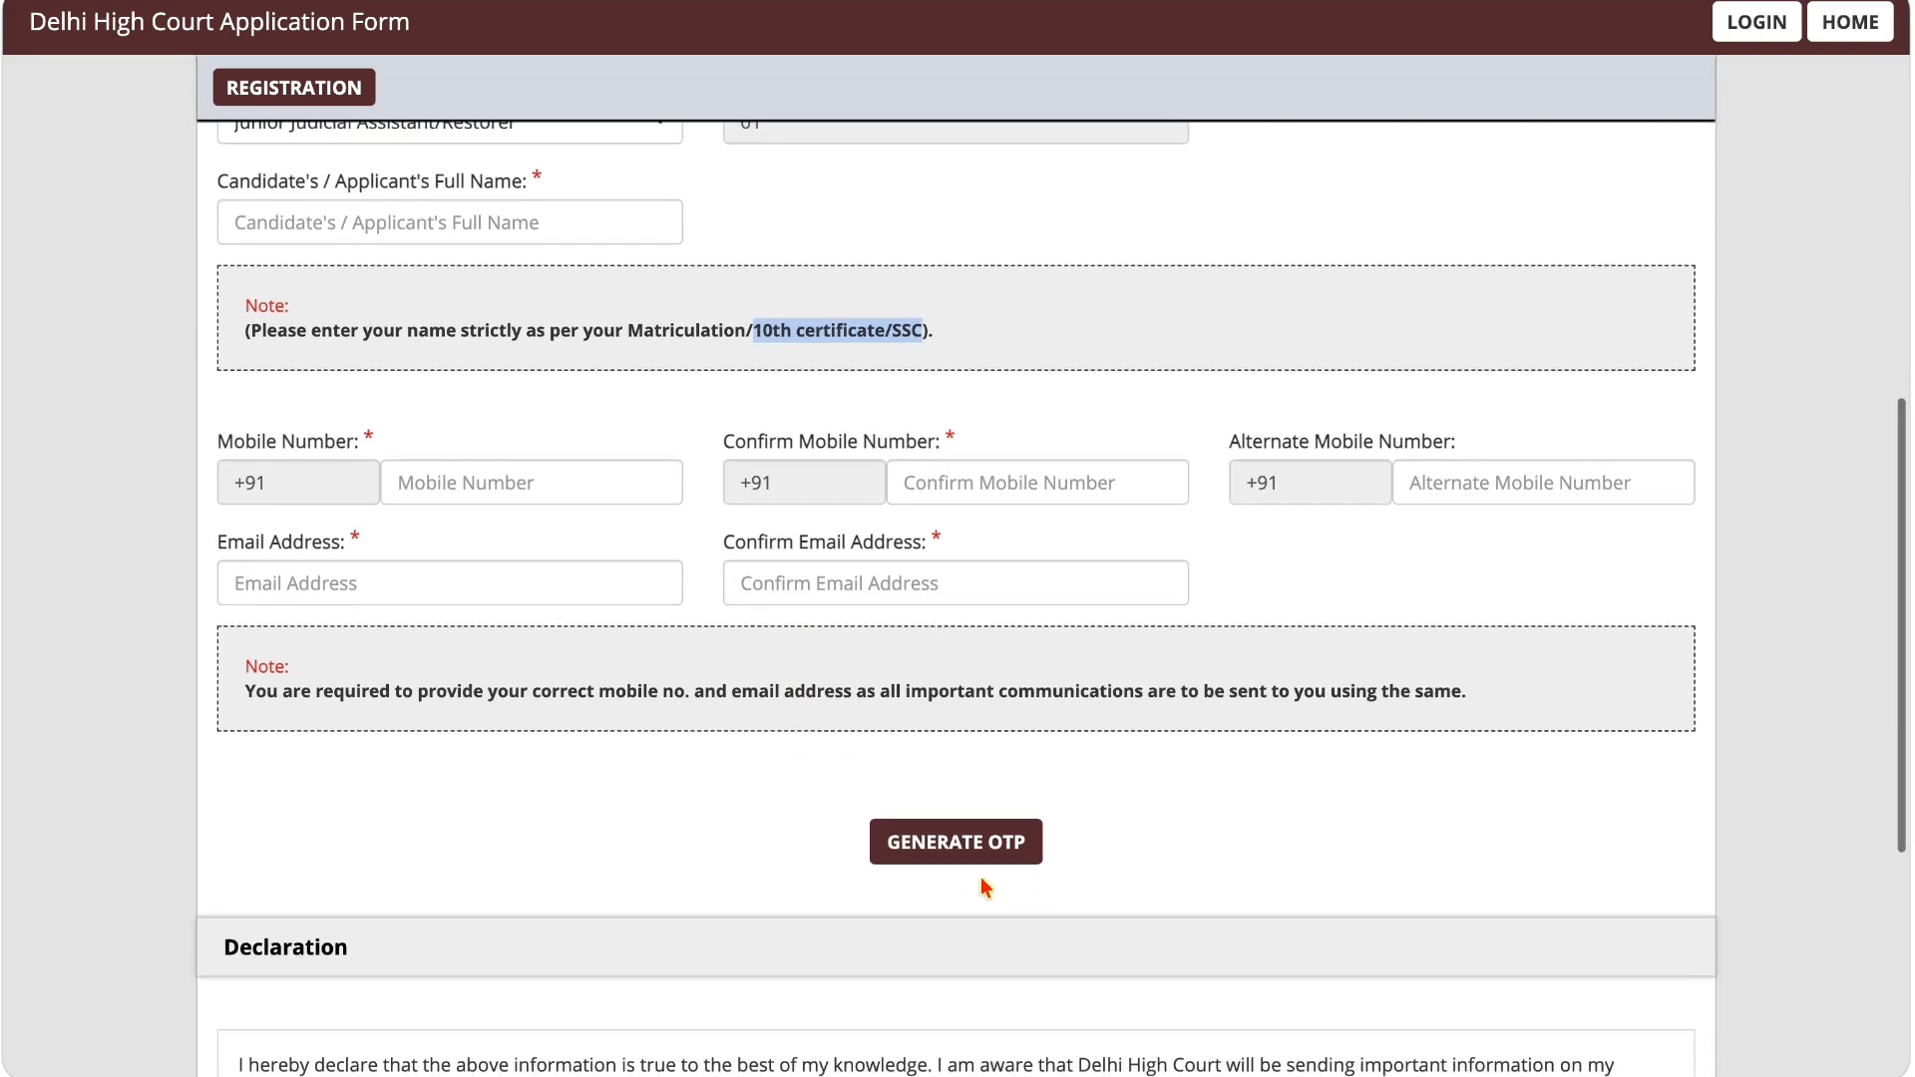
scroll(1042, 886, down, 5)
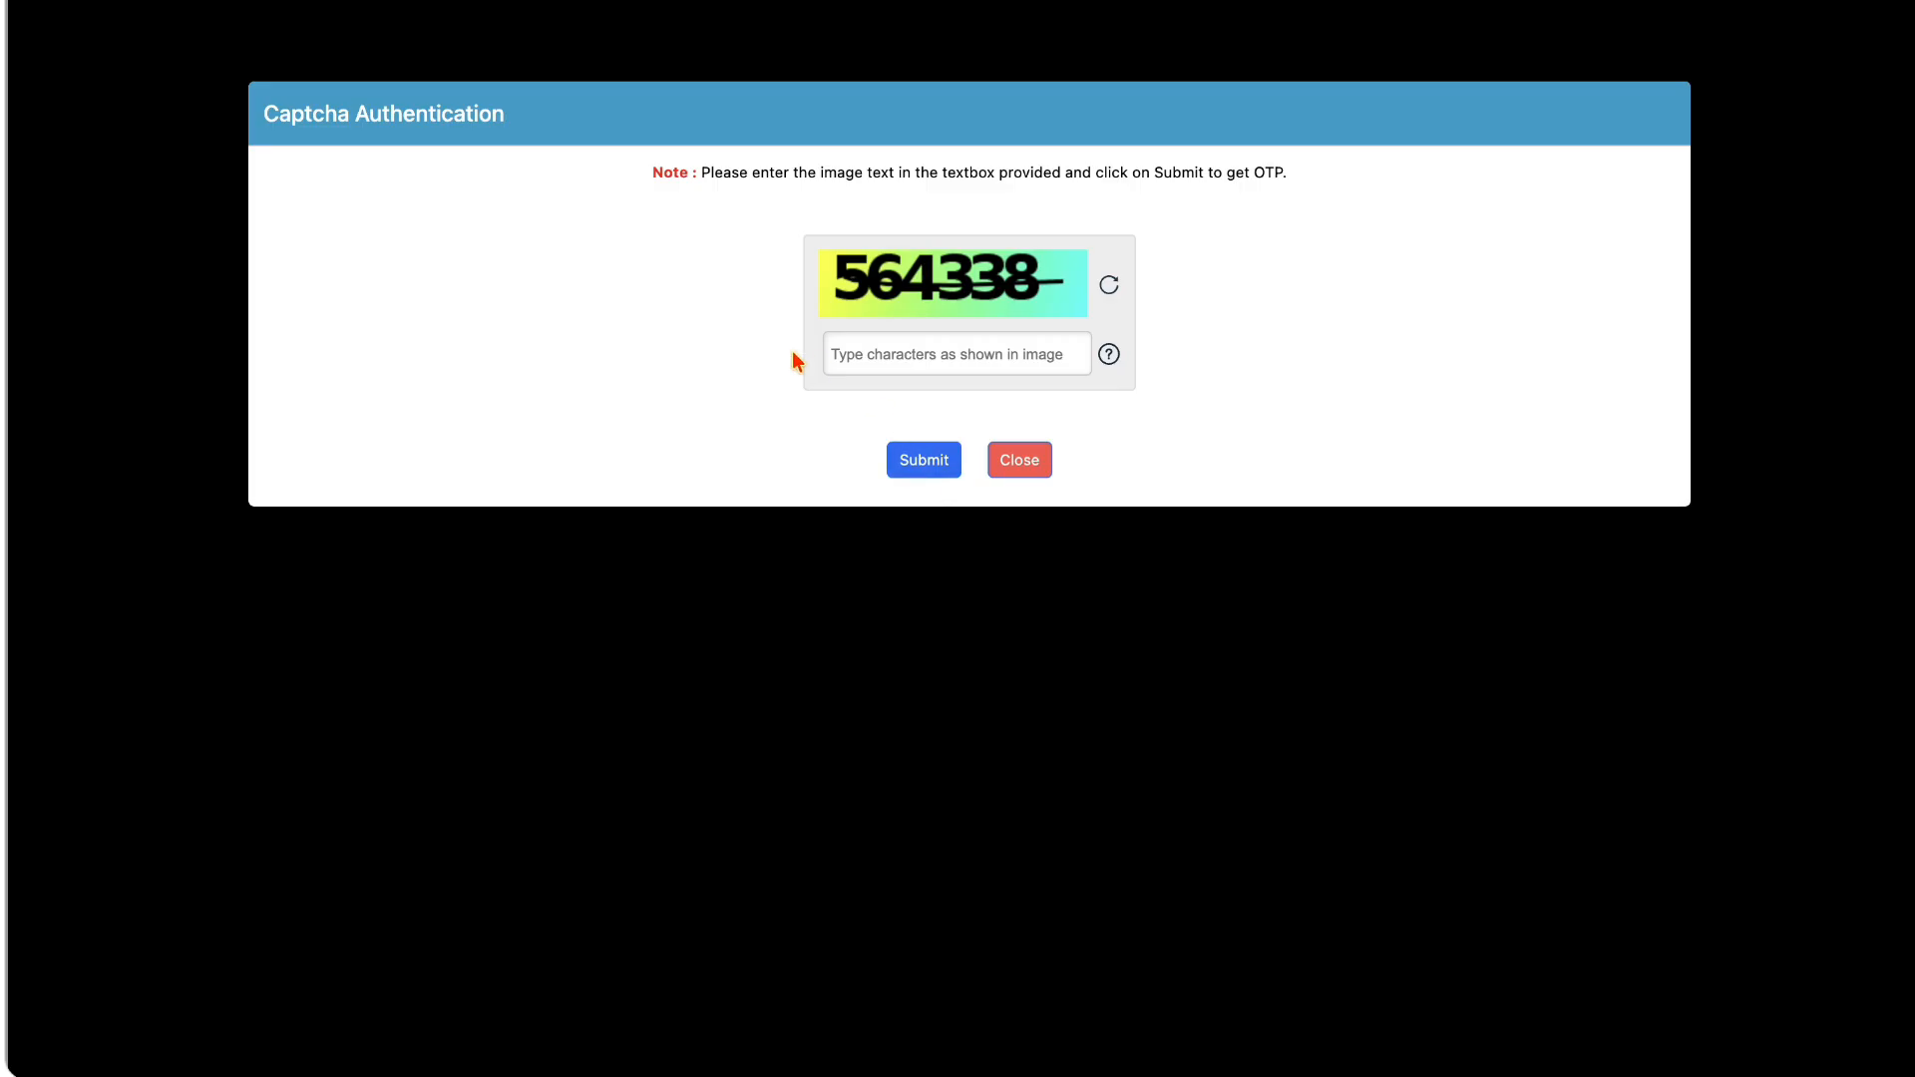
Step: Enter the captcha characters, submit them to request the OTPs, and dismiss the notice
click(894, 361)
text(564)
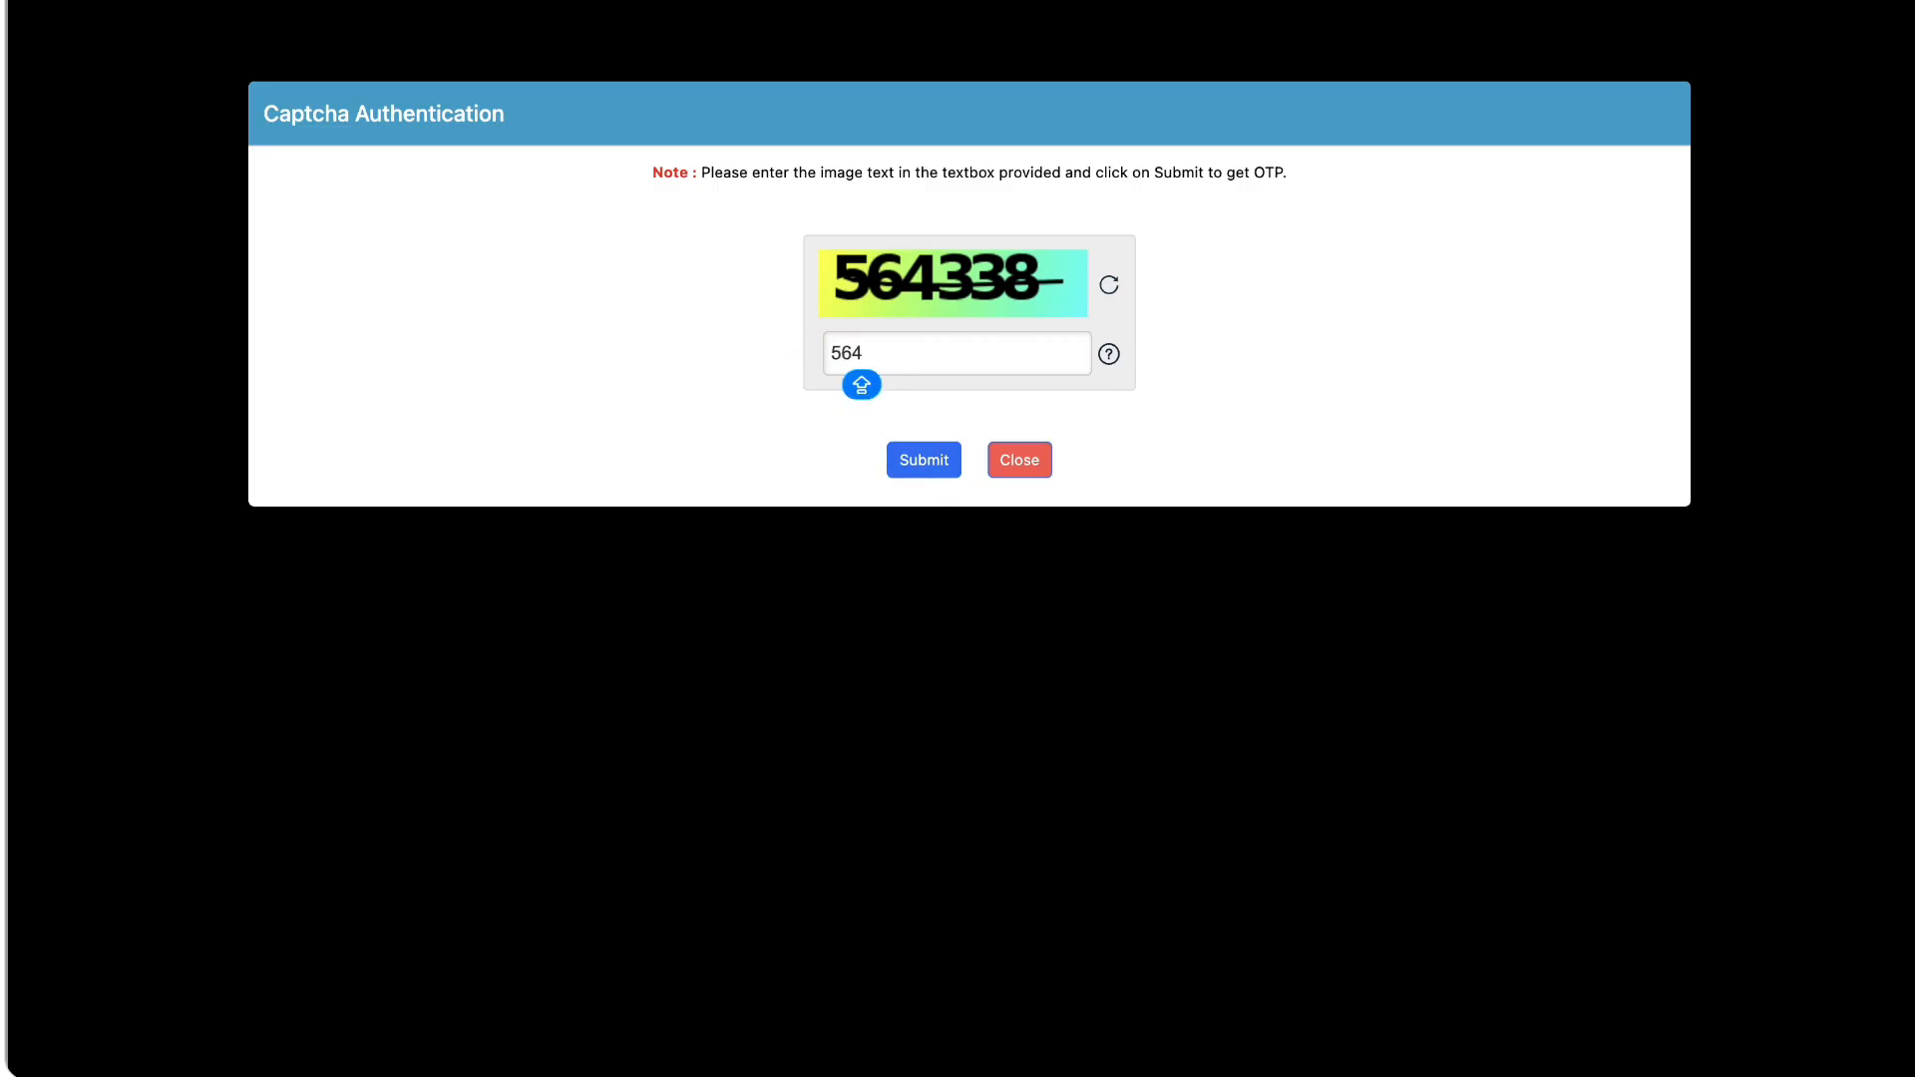
text(338)
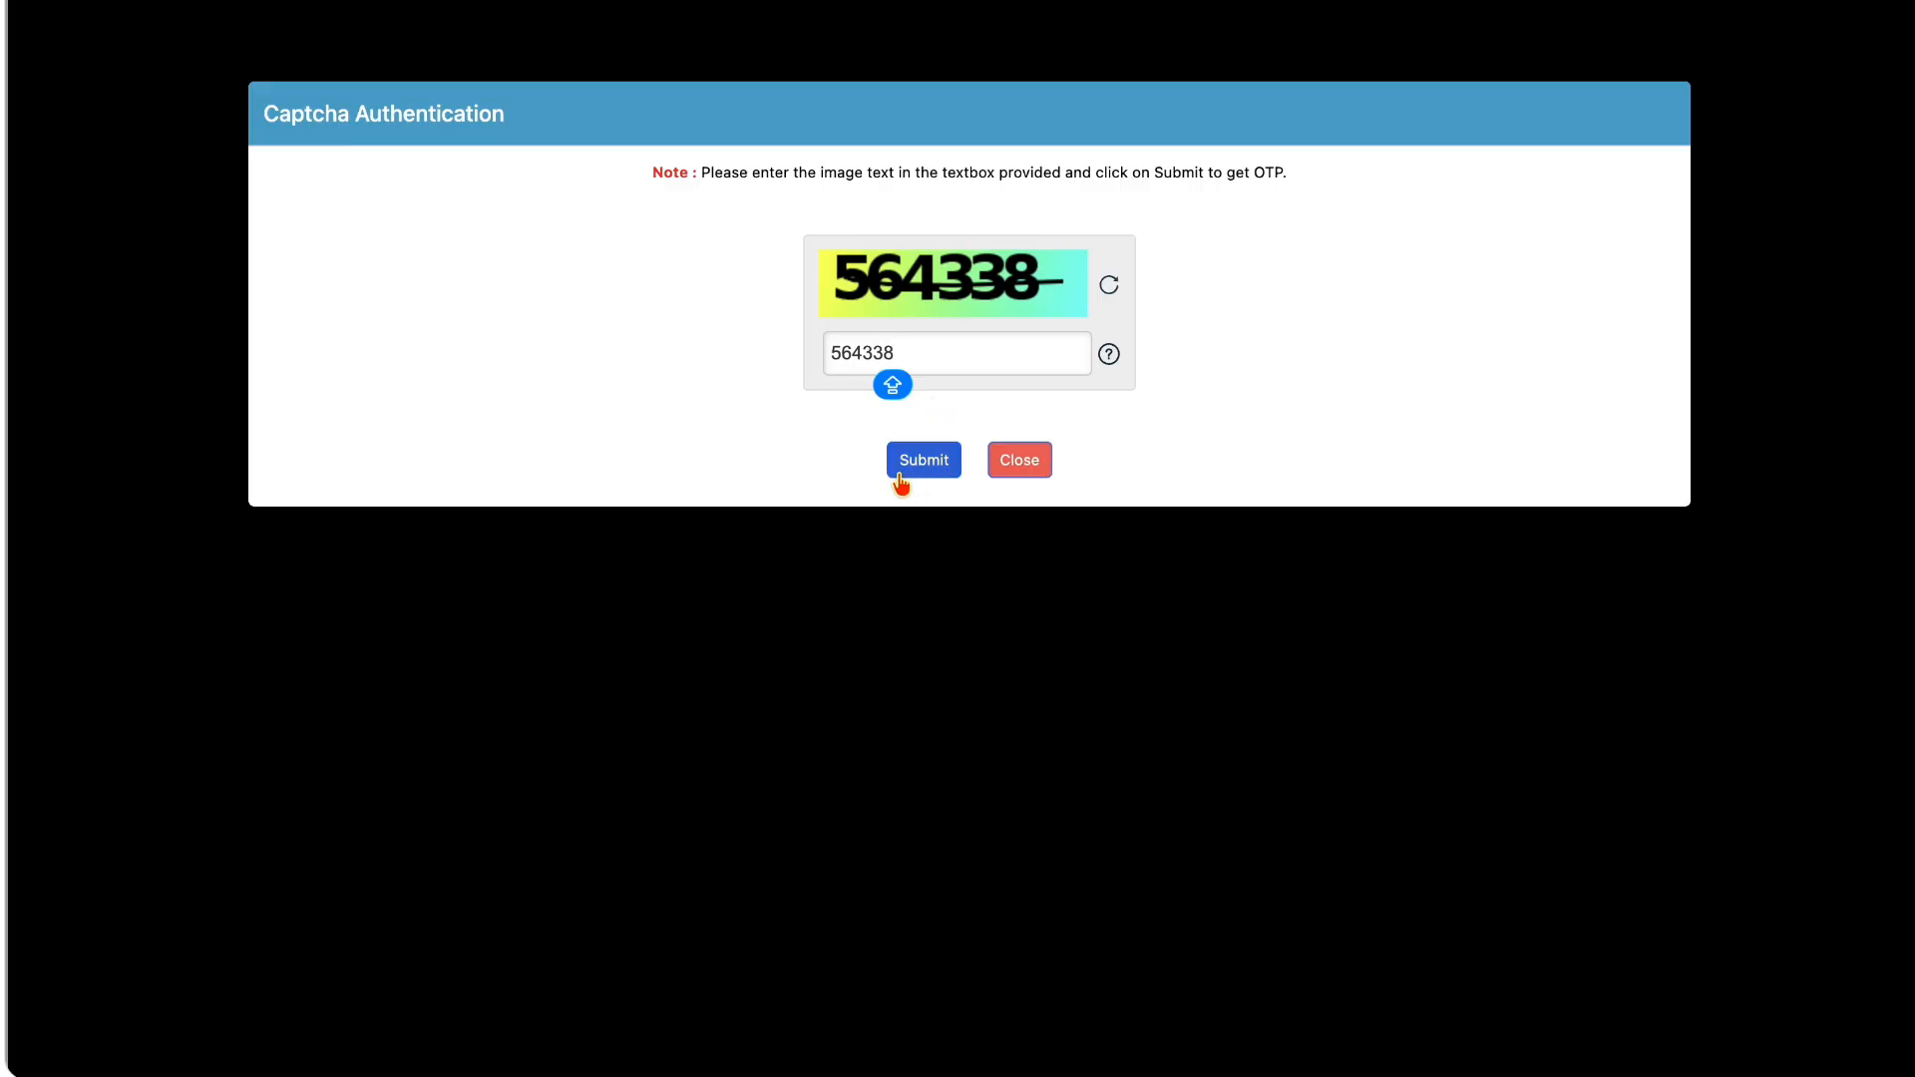
click(931, 473)
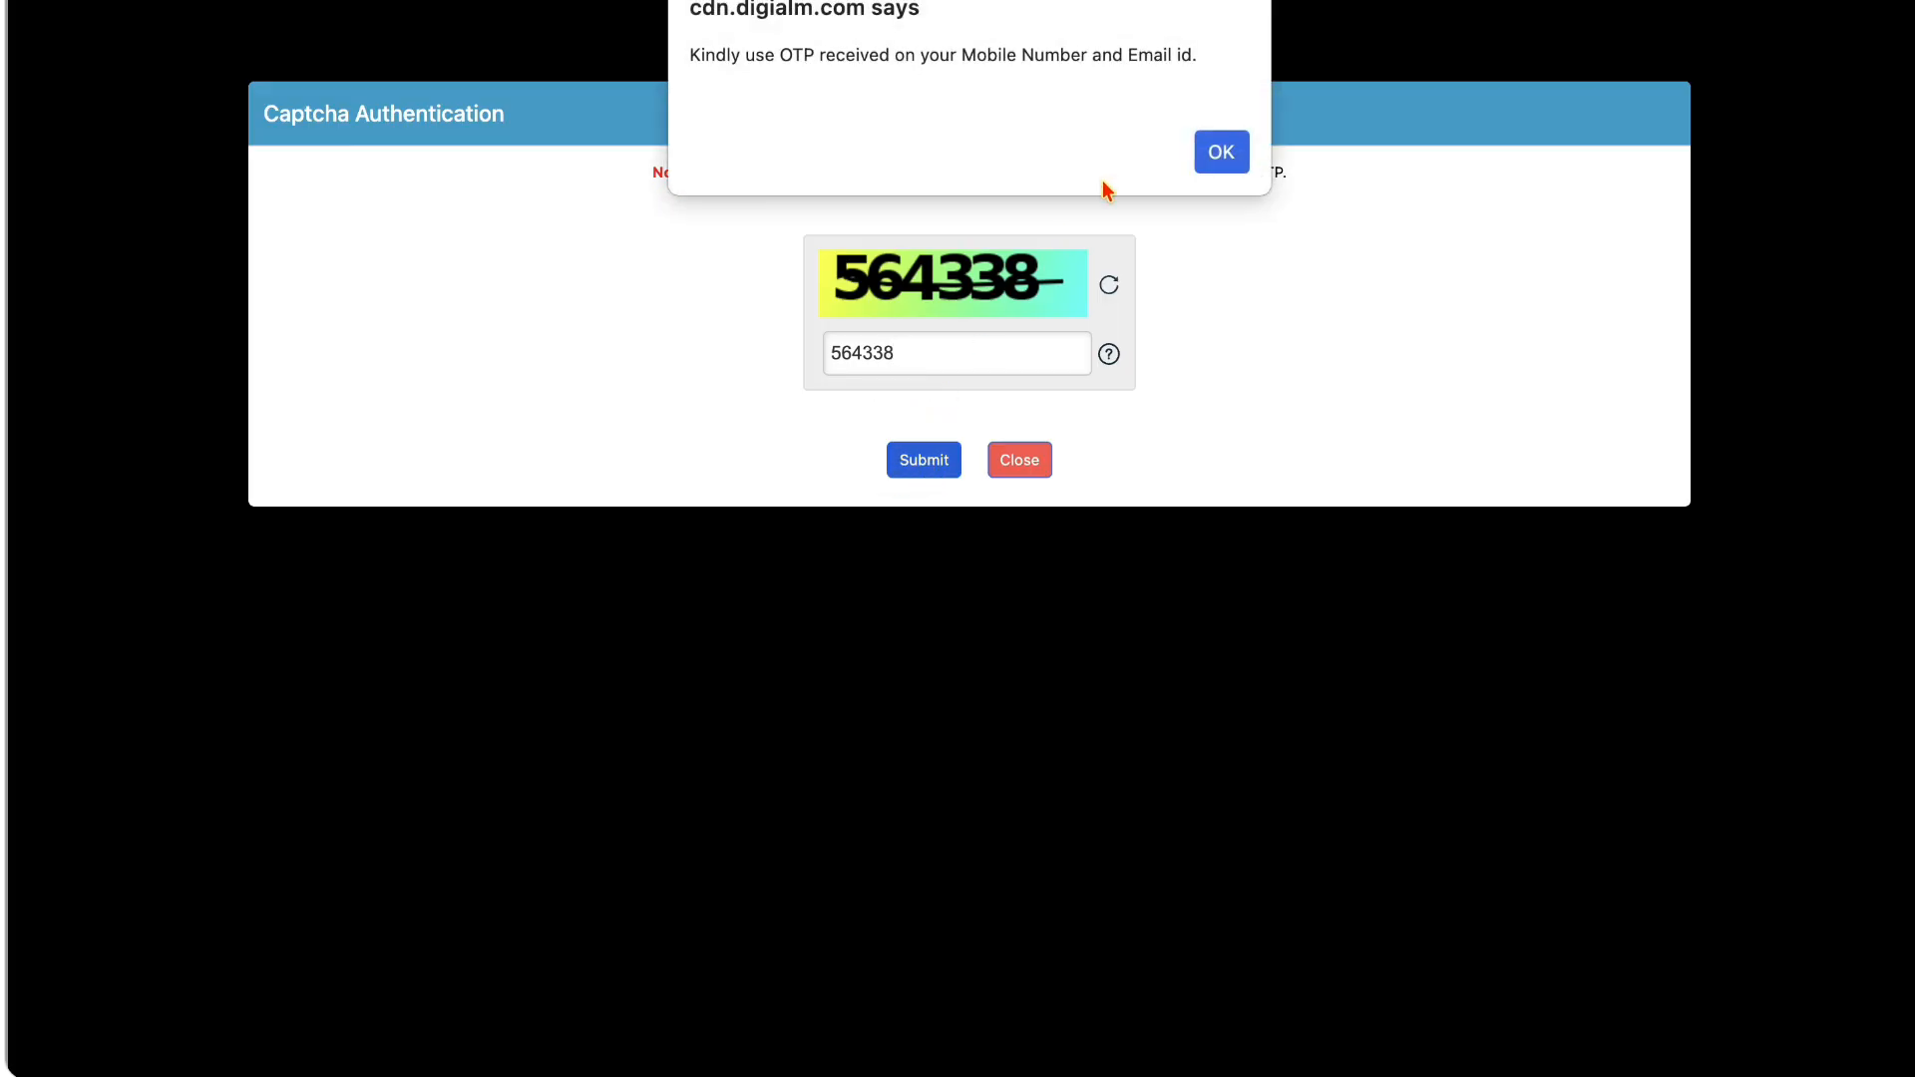
click(1233, 157)
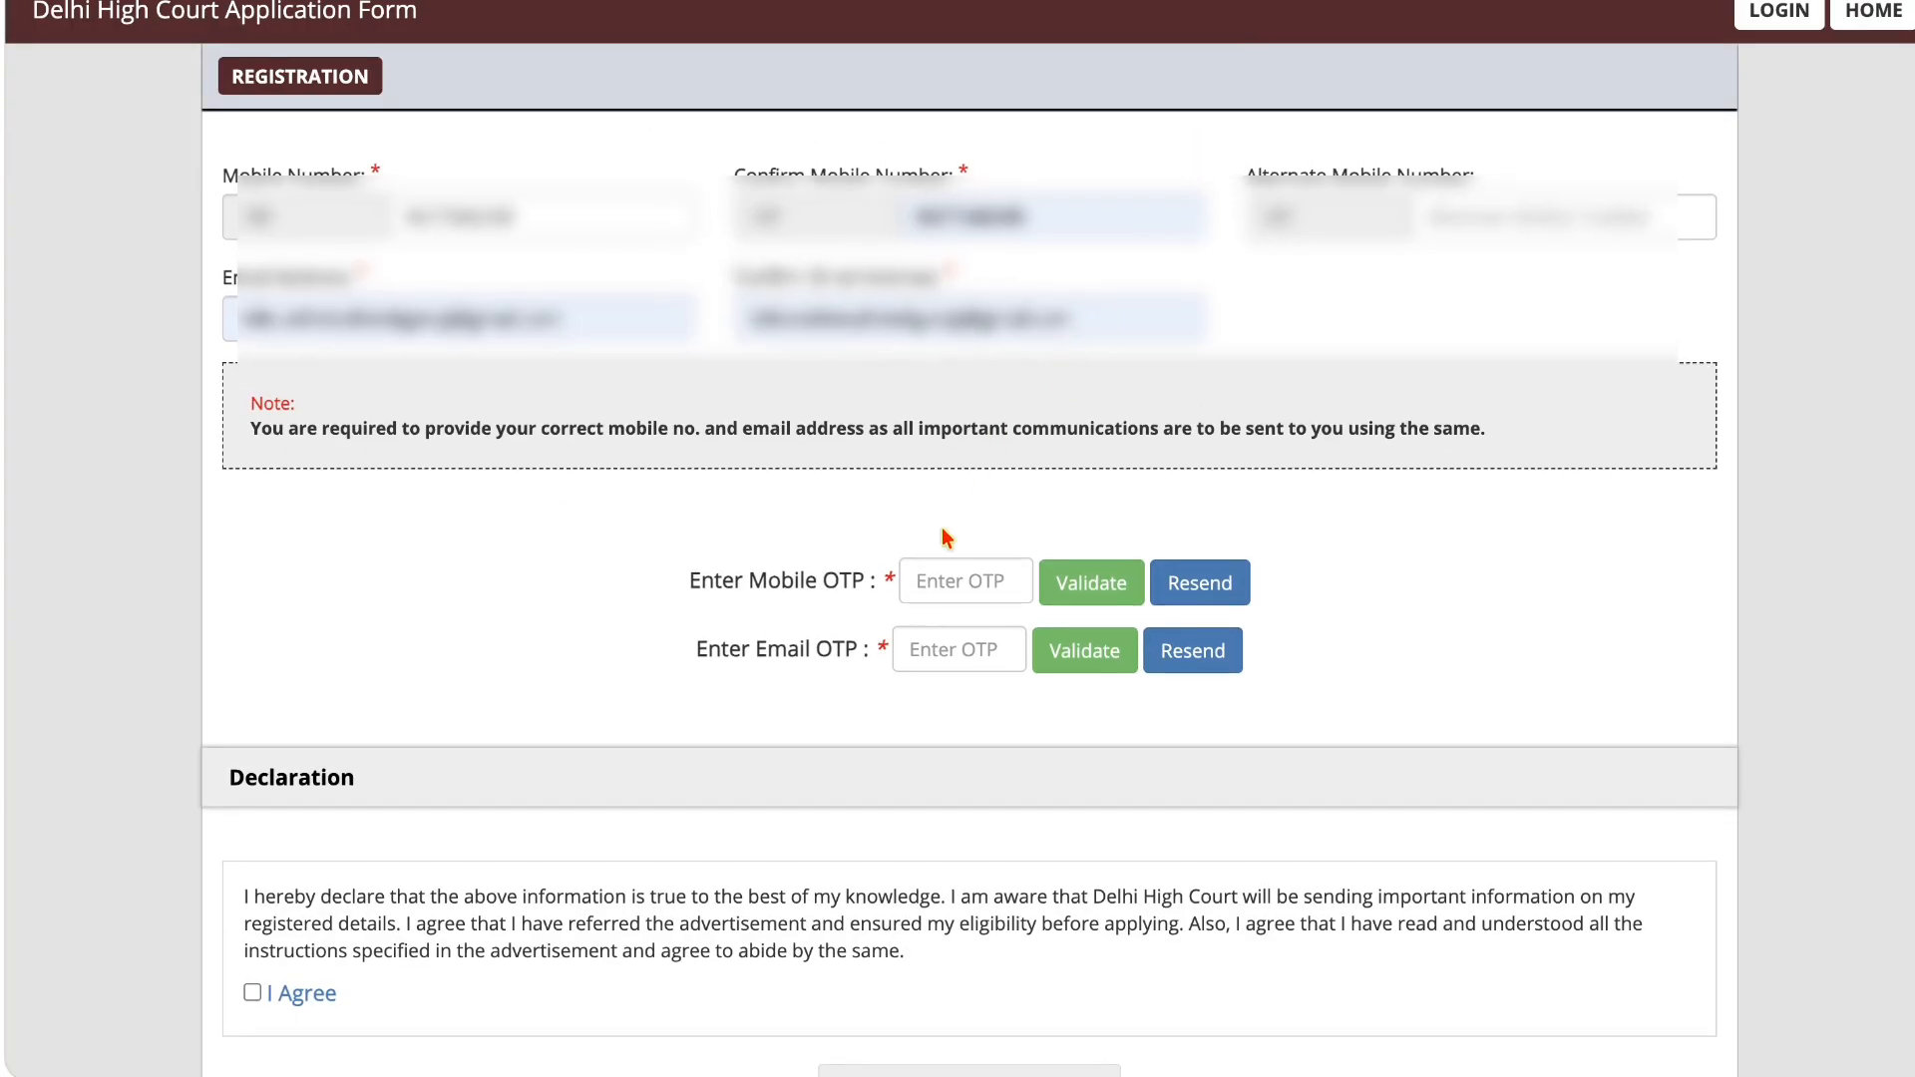
Step: Enter the mobile OTP, validate it and dismiss the message
click(940, 586)
text(•)
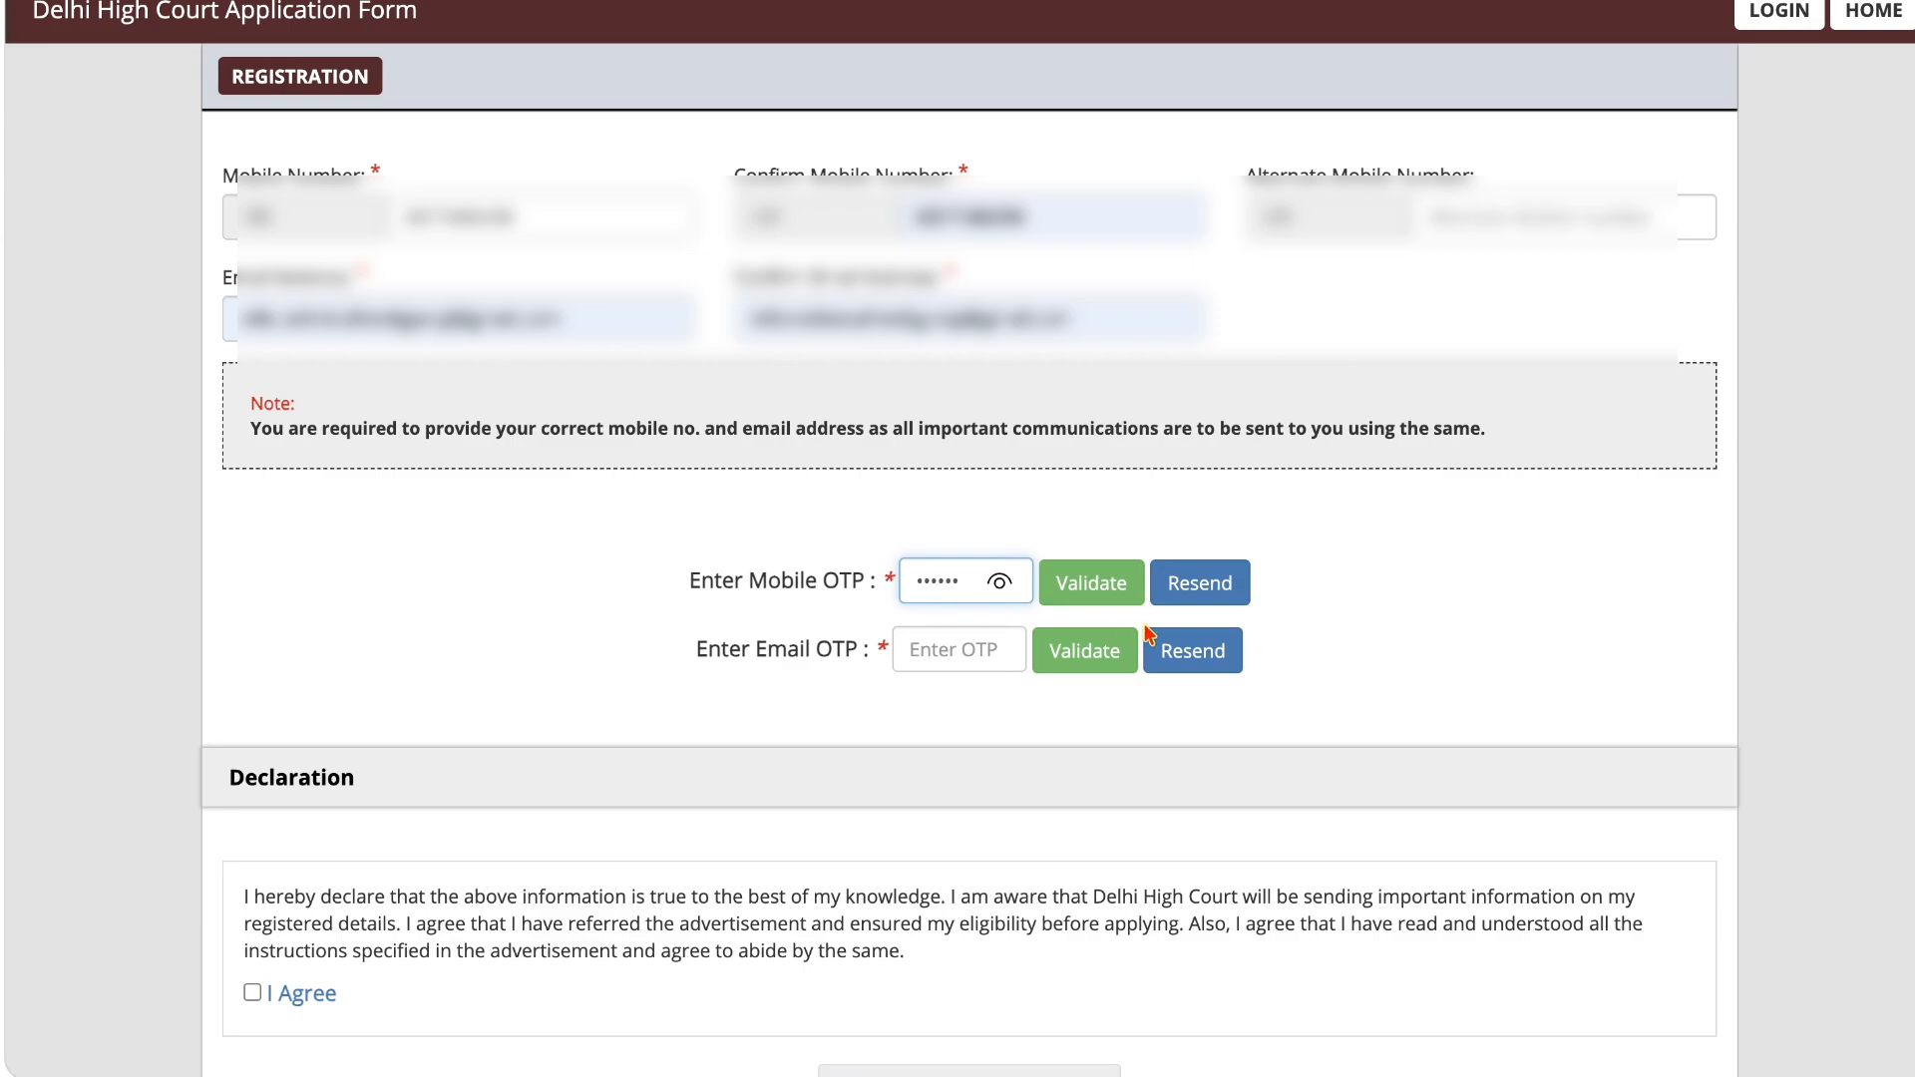
click(1097, 596)
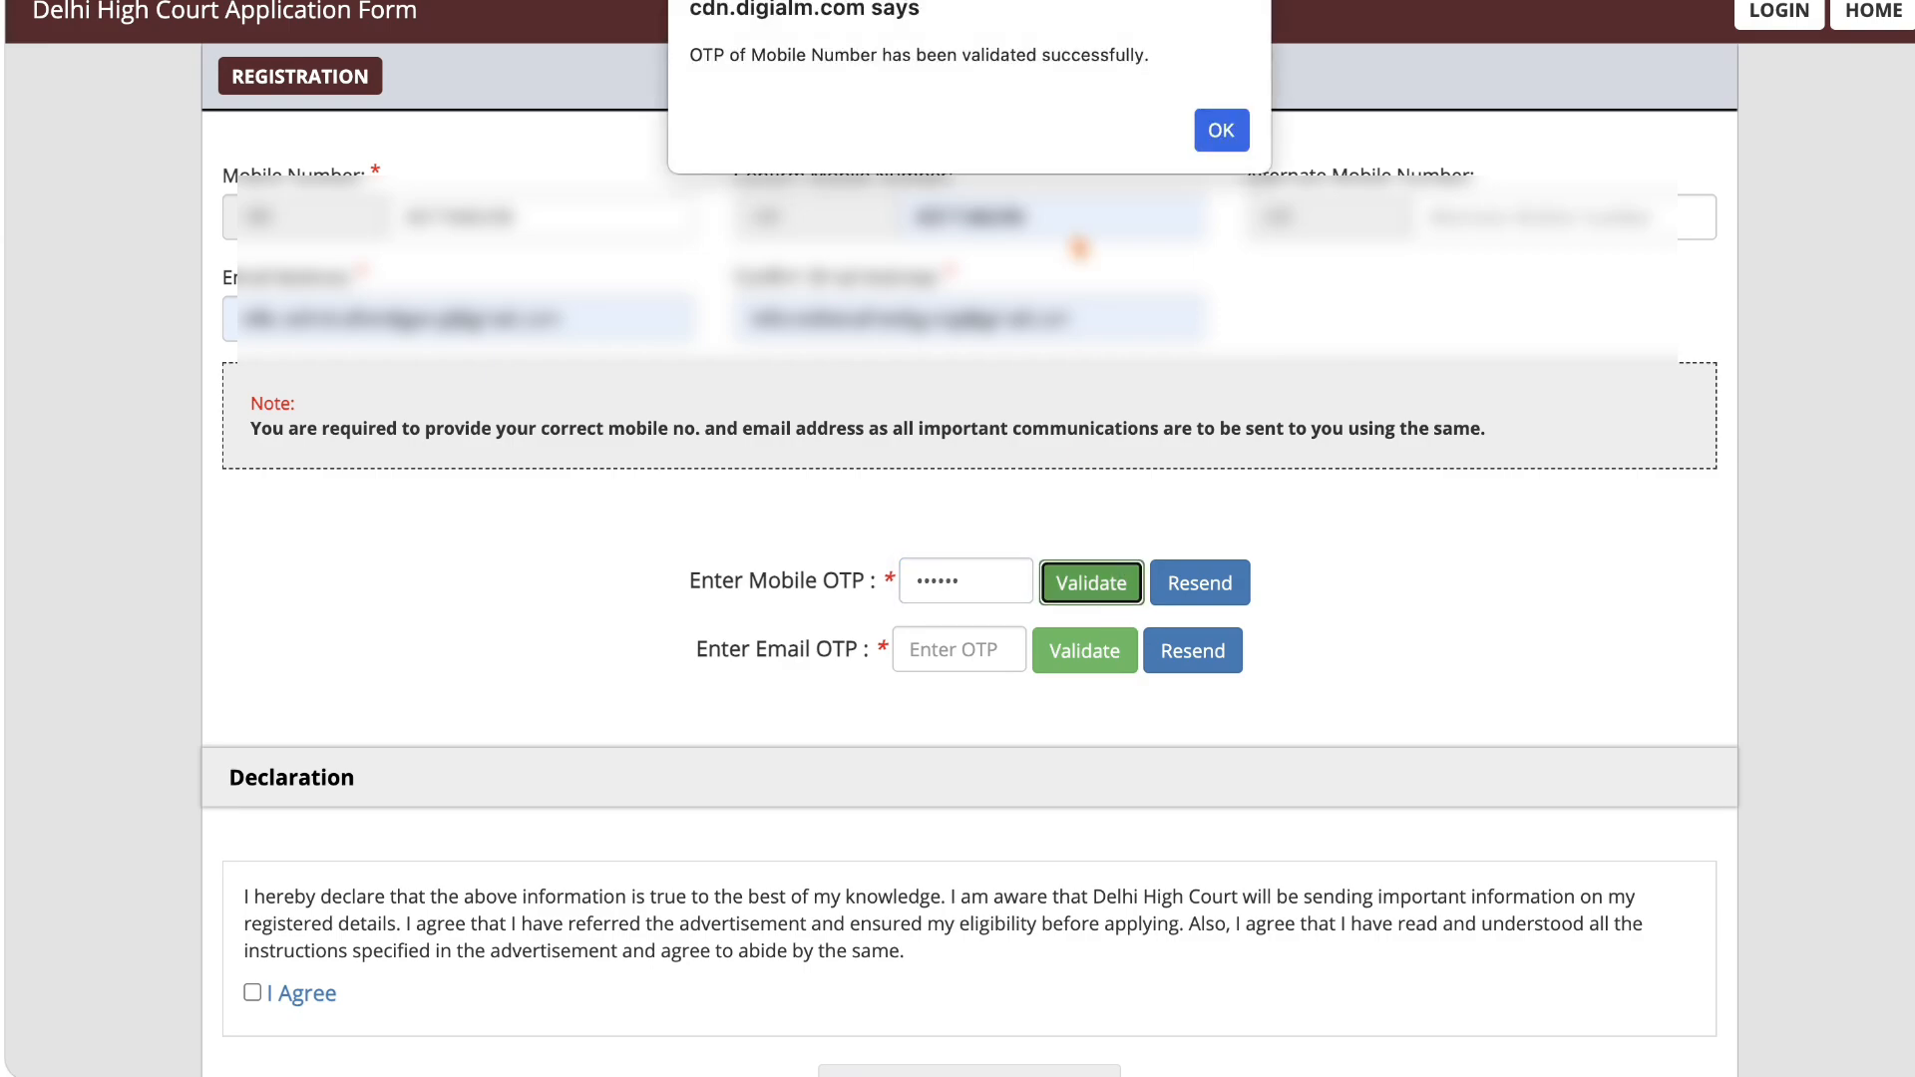
click(1218, 127)
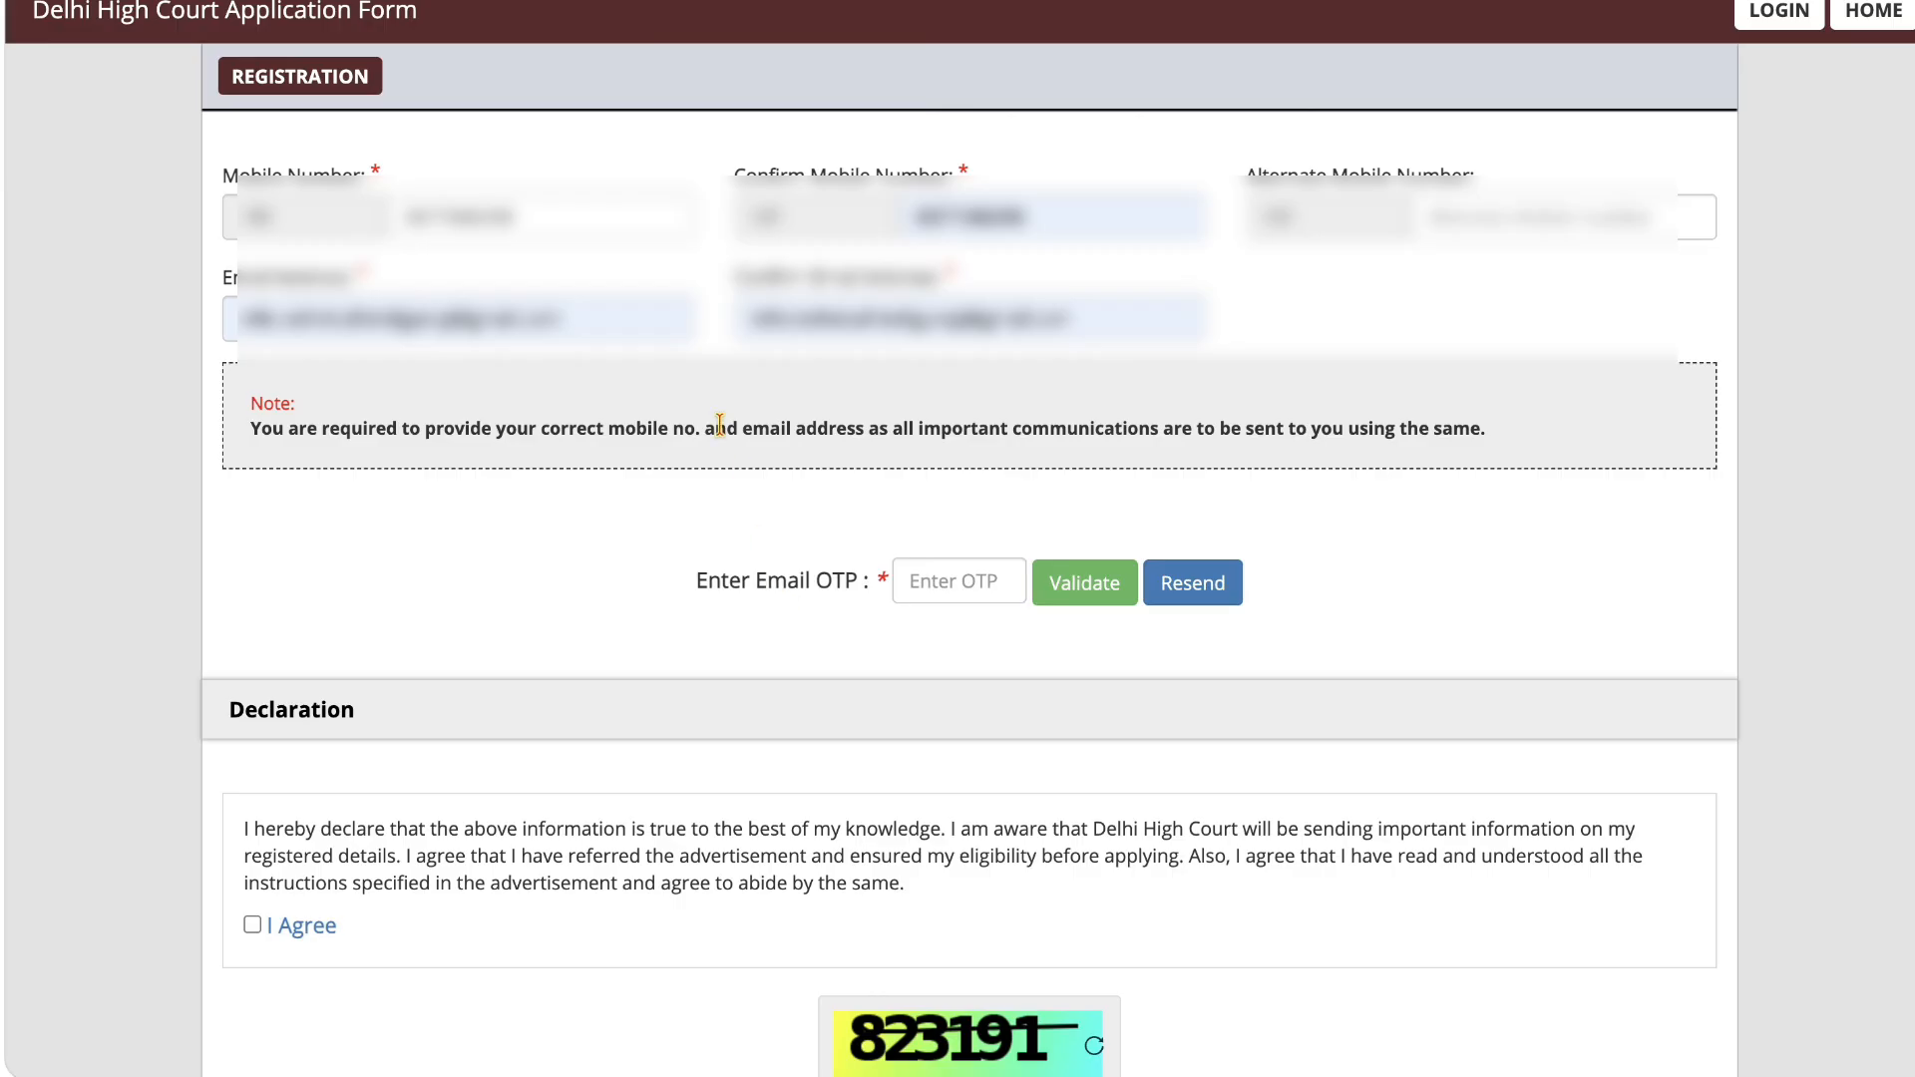
Step: Paste the email OTP, validate it and dismiss the message
click(967, 581)
key(ctrl+v)
click(1070, 584)
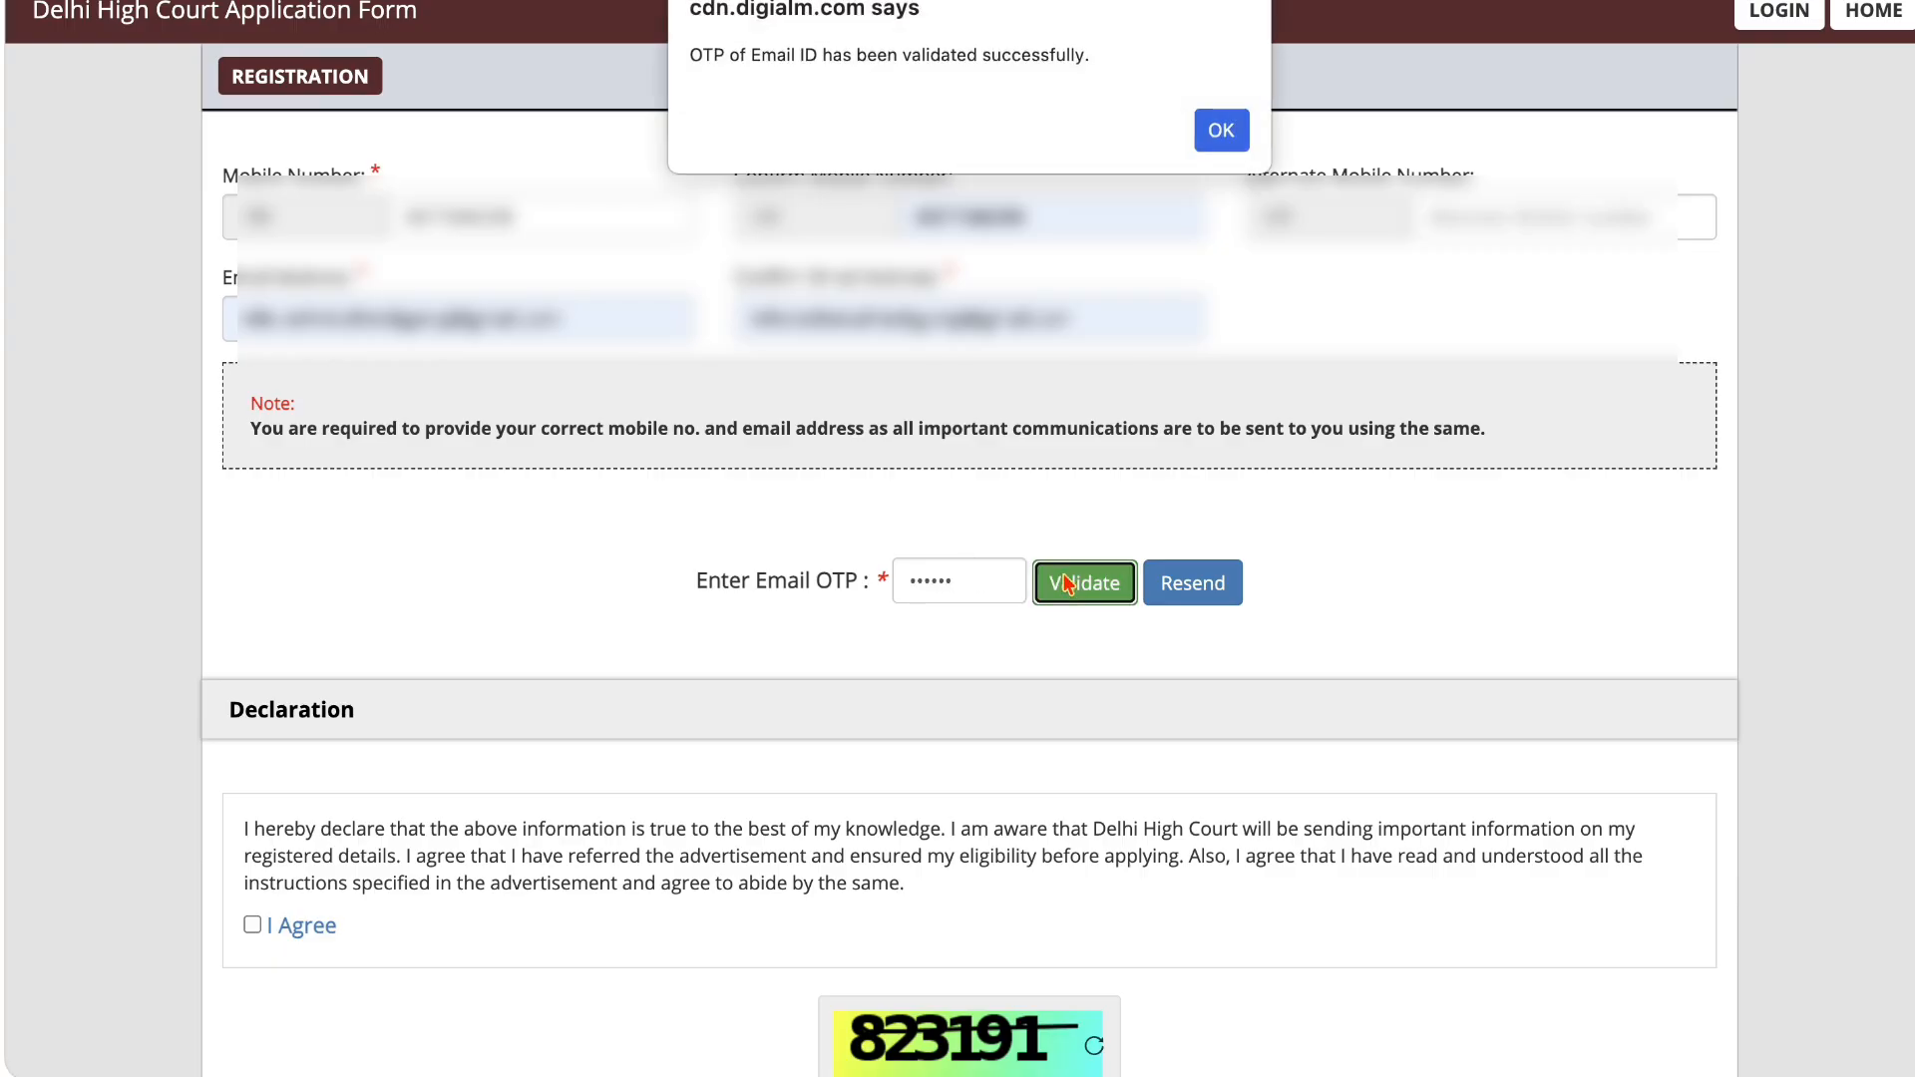
click(1219, 119)
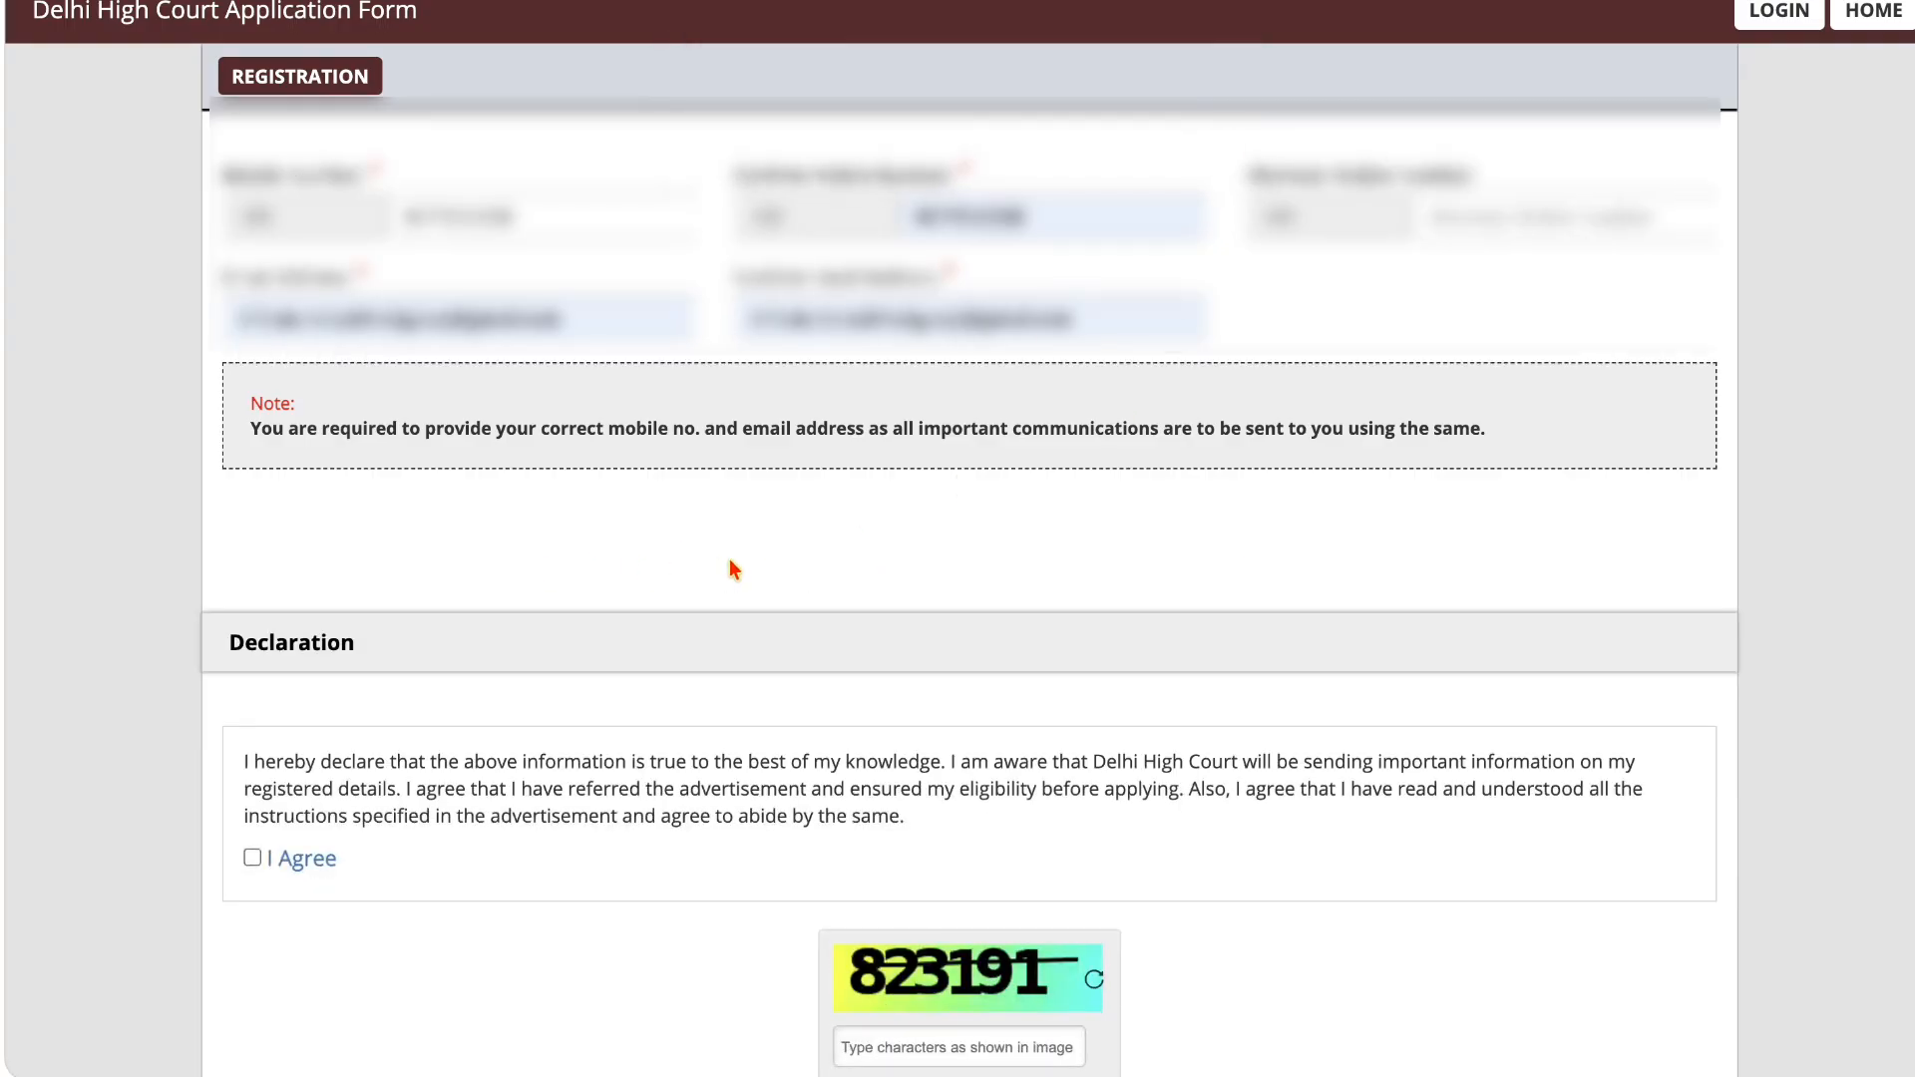
Step: Agree to the declaration, enter the captcha characters, and reverify the registration details
scroll(732, 559, down, 3)
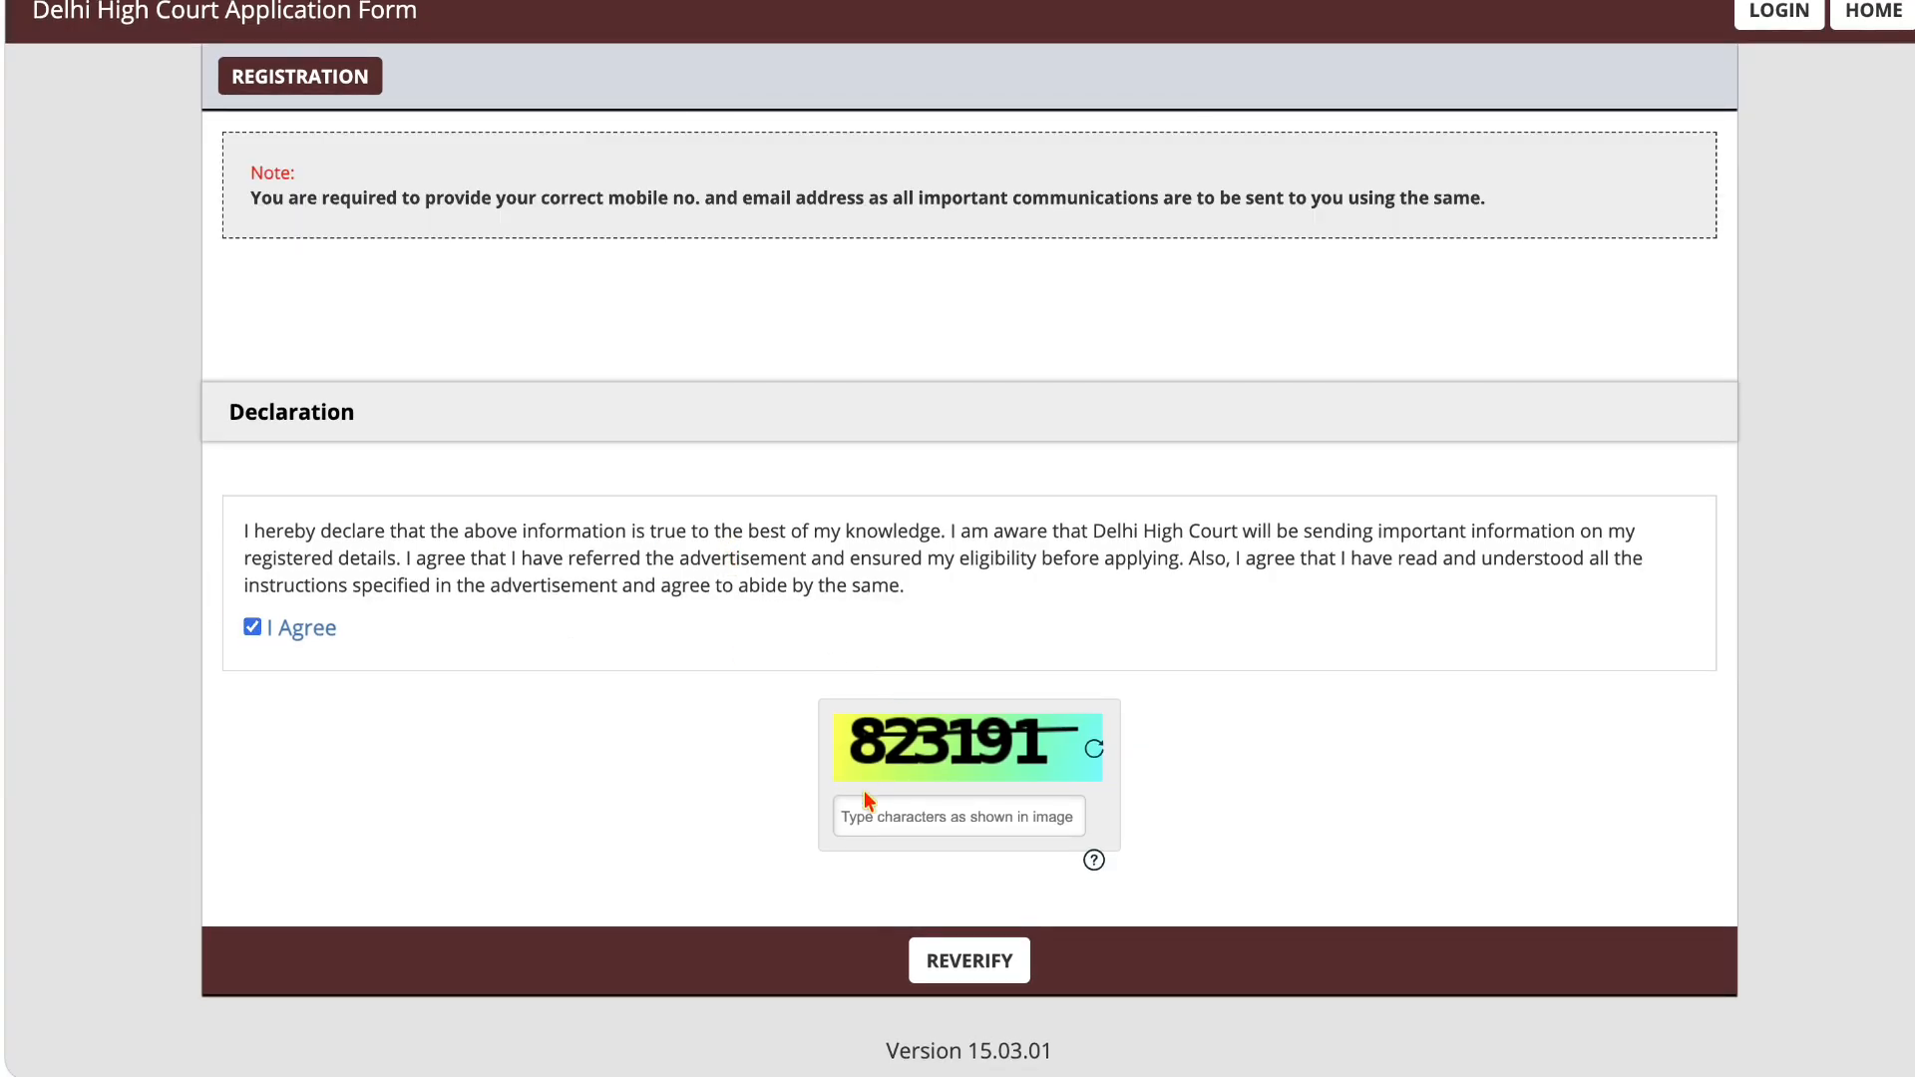
key(Caps_Lock)
text(823191)
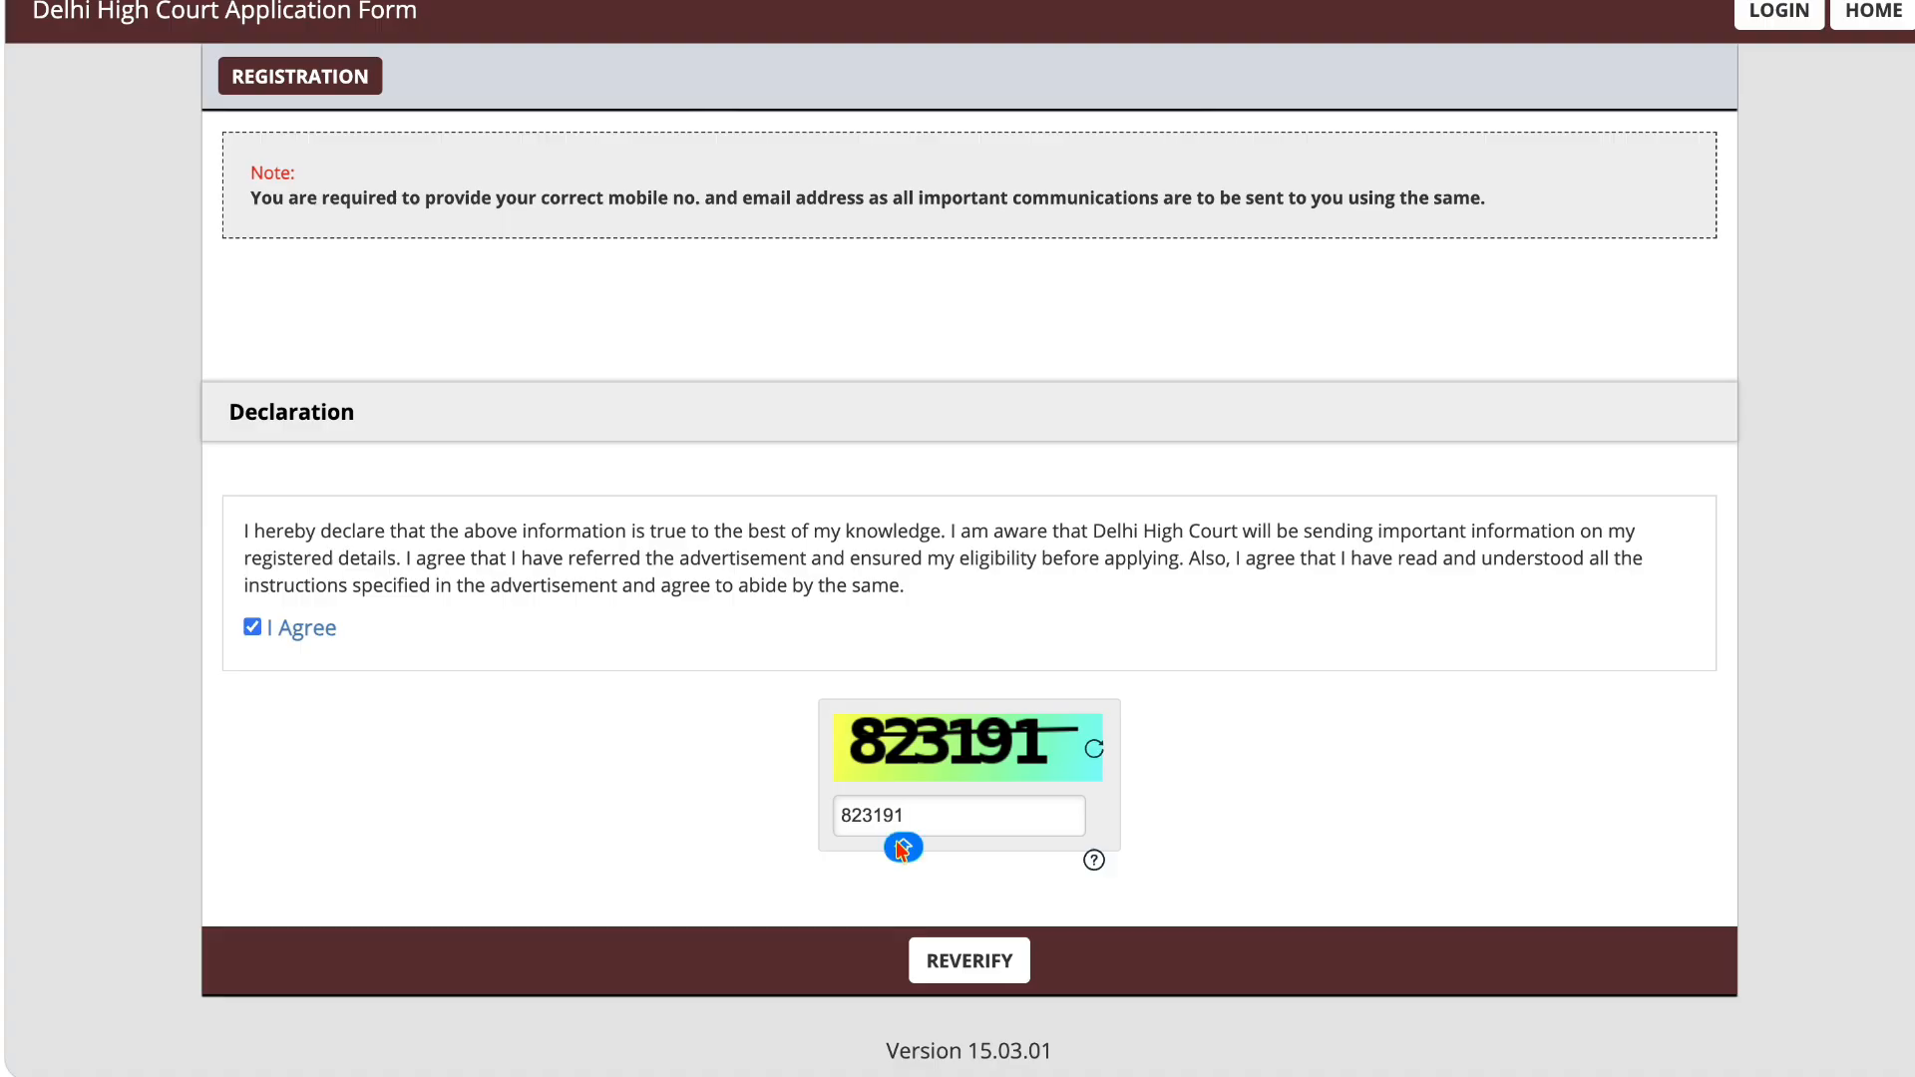
click(963, 957)
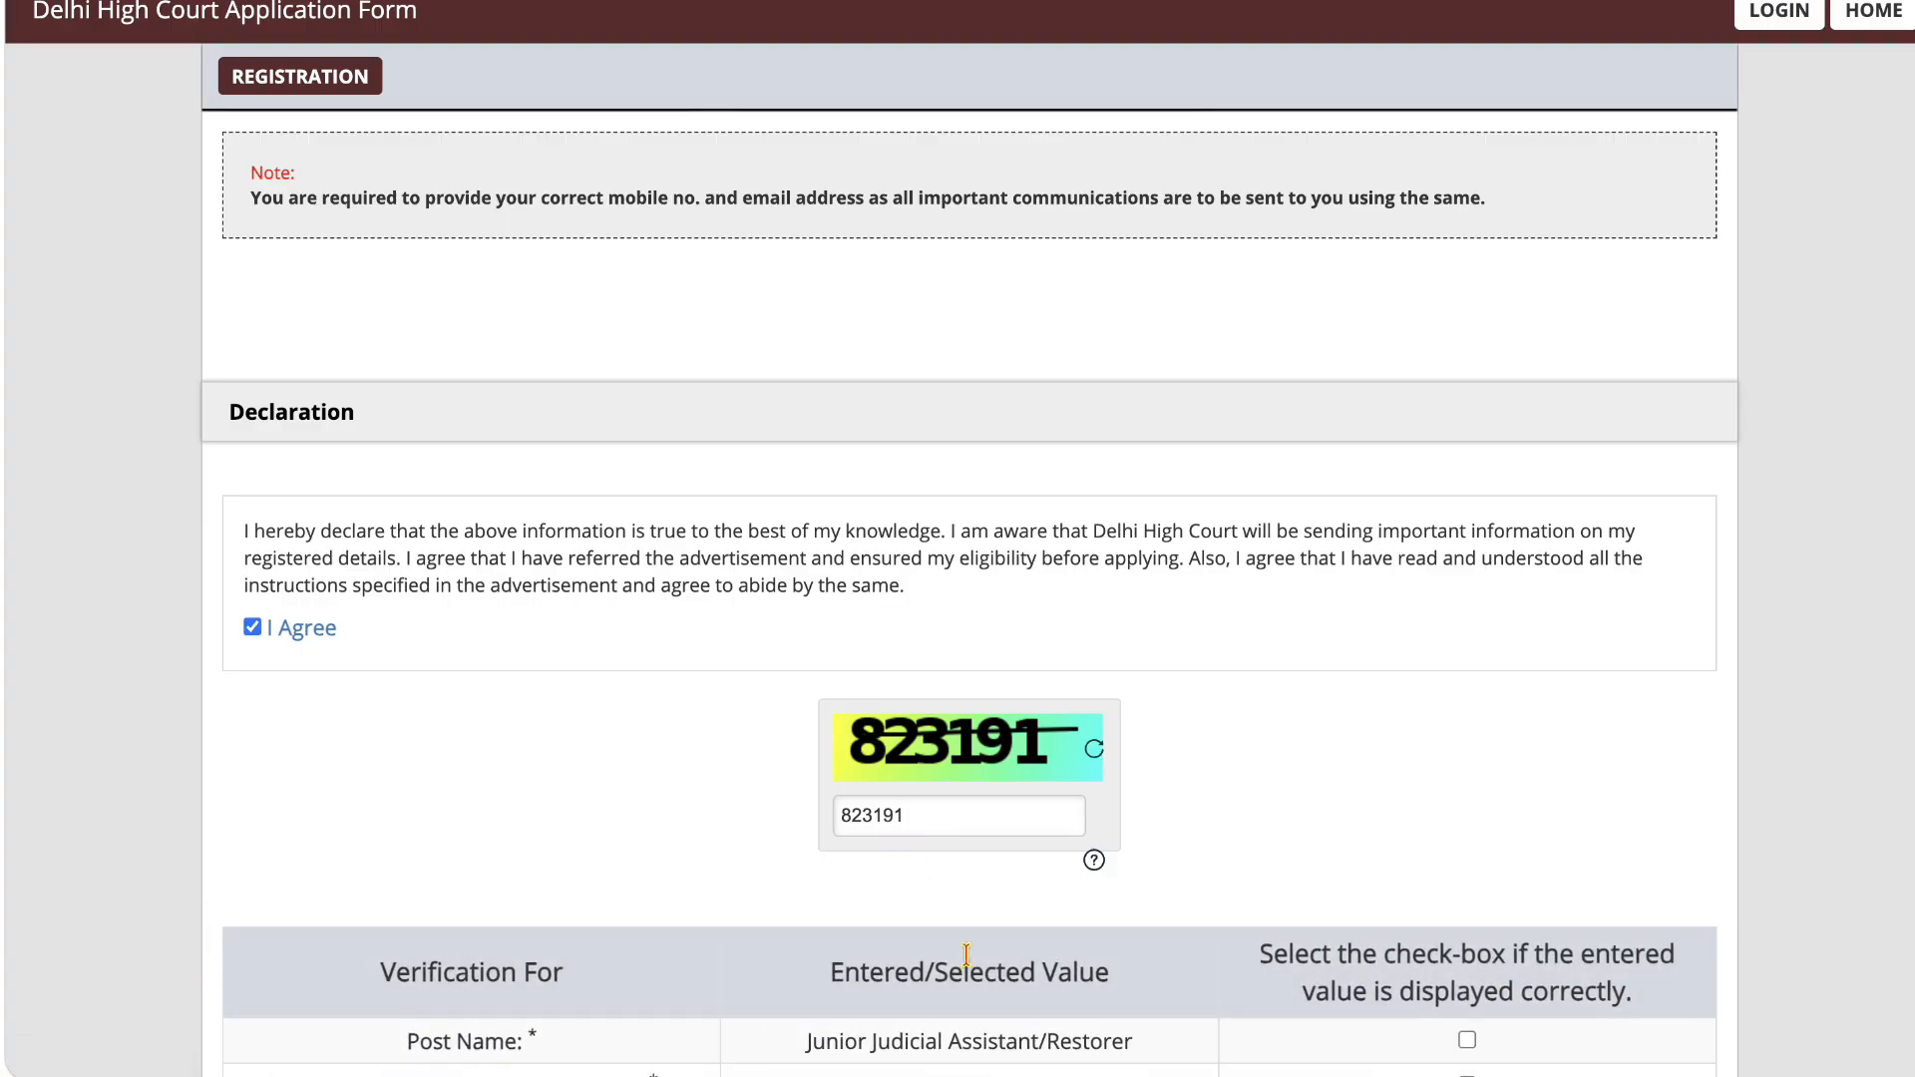
Step: Mark the post name, full name, mobile number and email address as correct in the verification table and reverify
scroll(967, 957, down, 4)
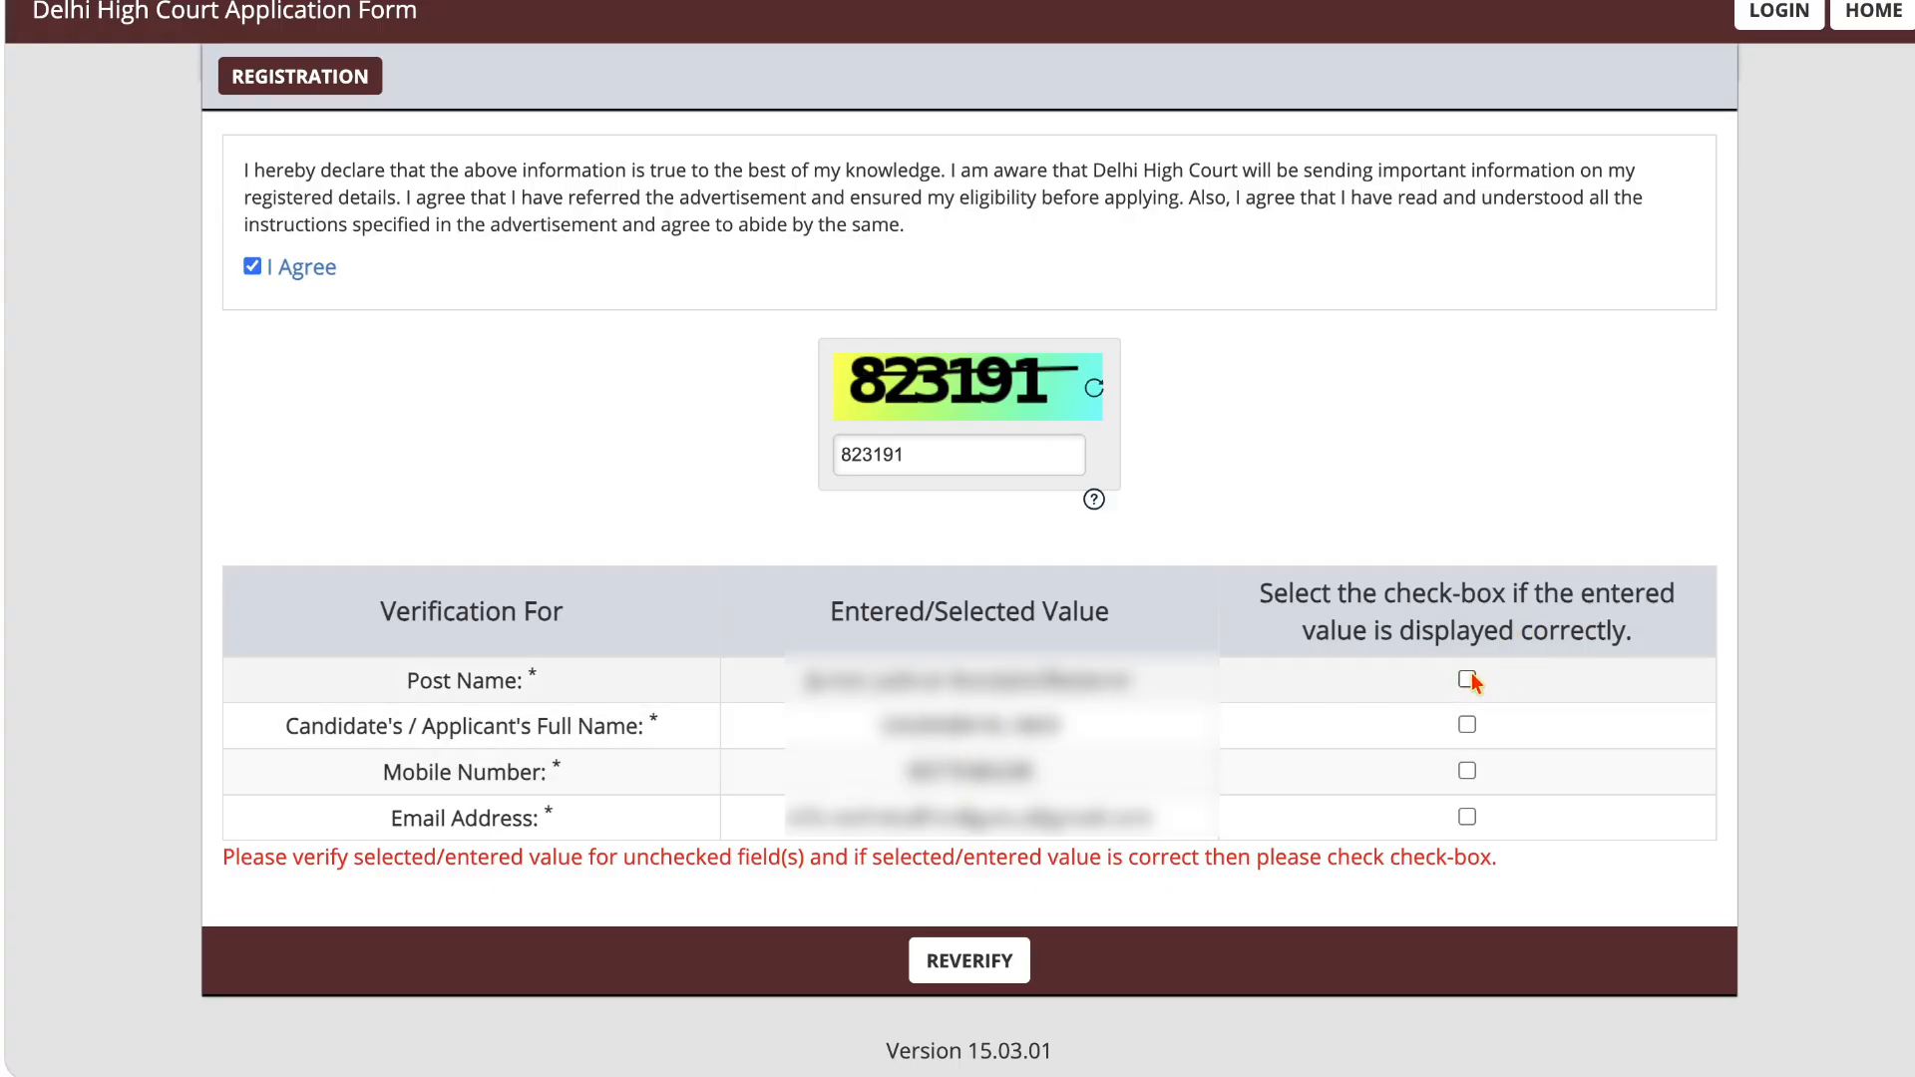
click(1467, 725)
click(1467, 771)
click(1467, 818)
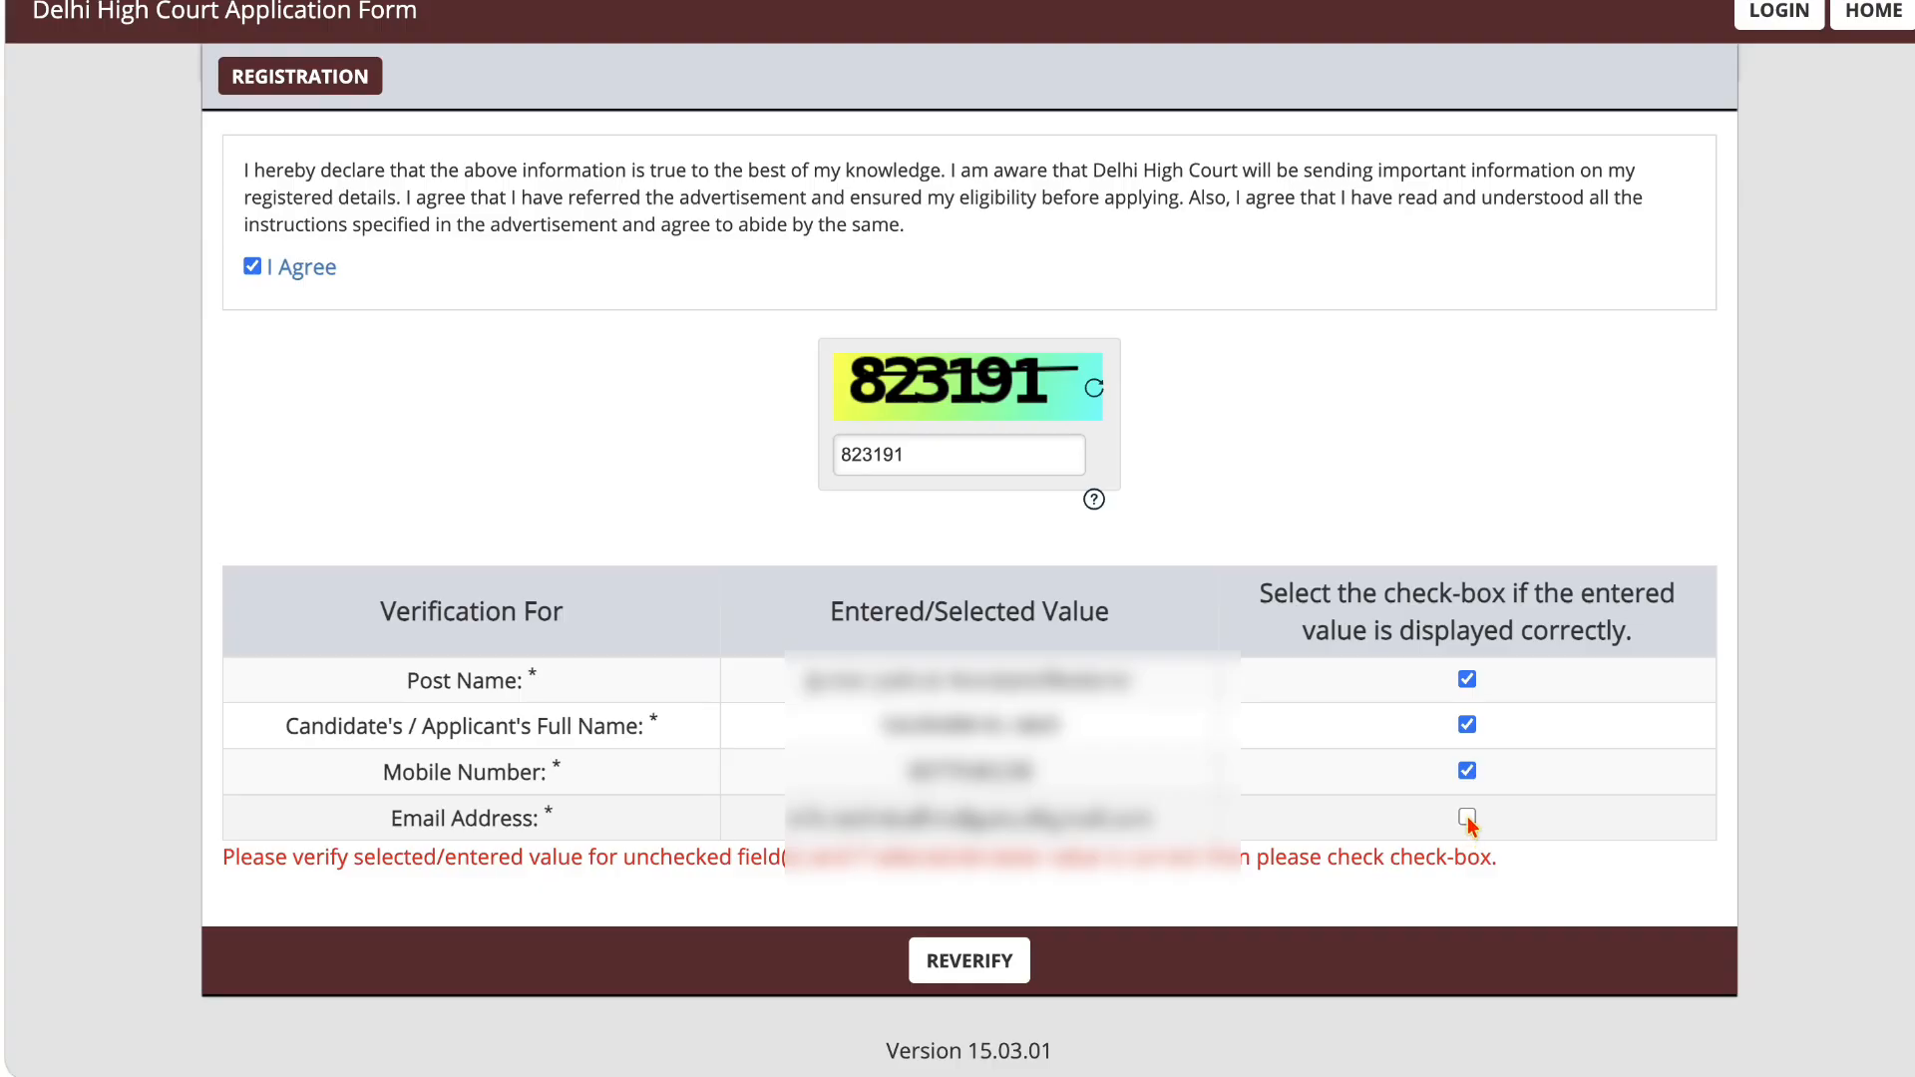
click(988, 963)
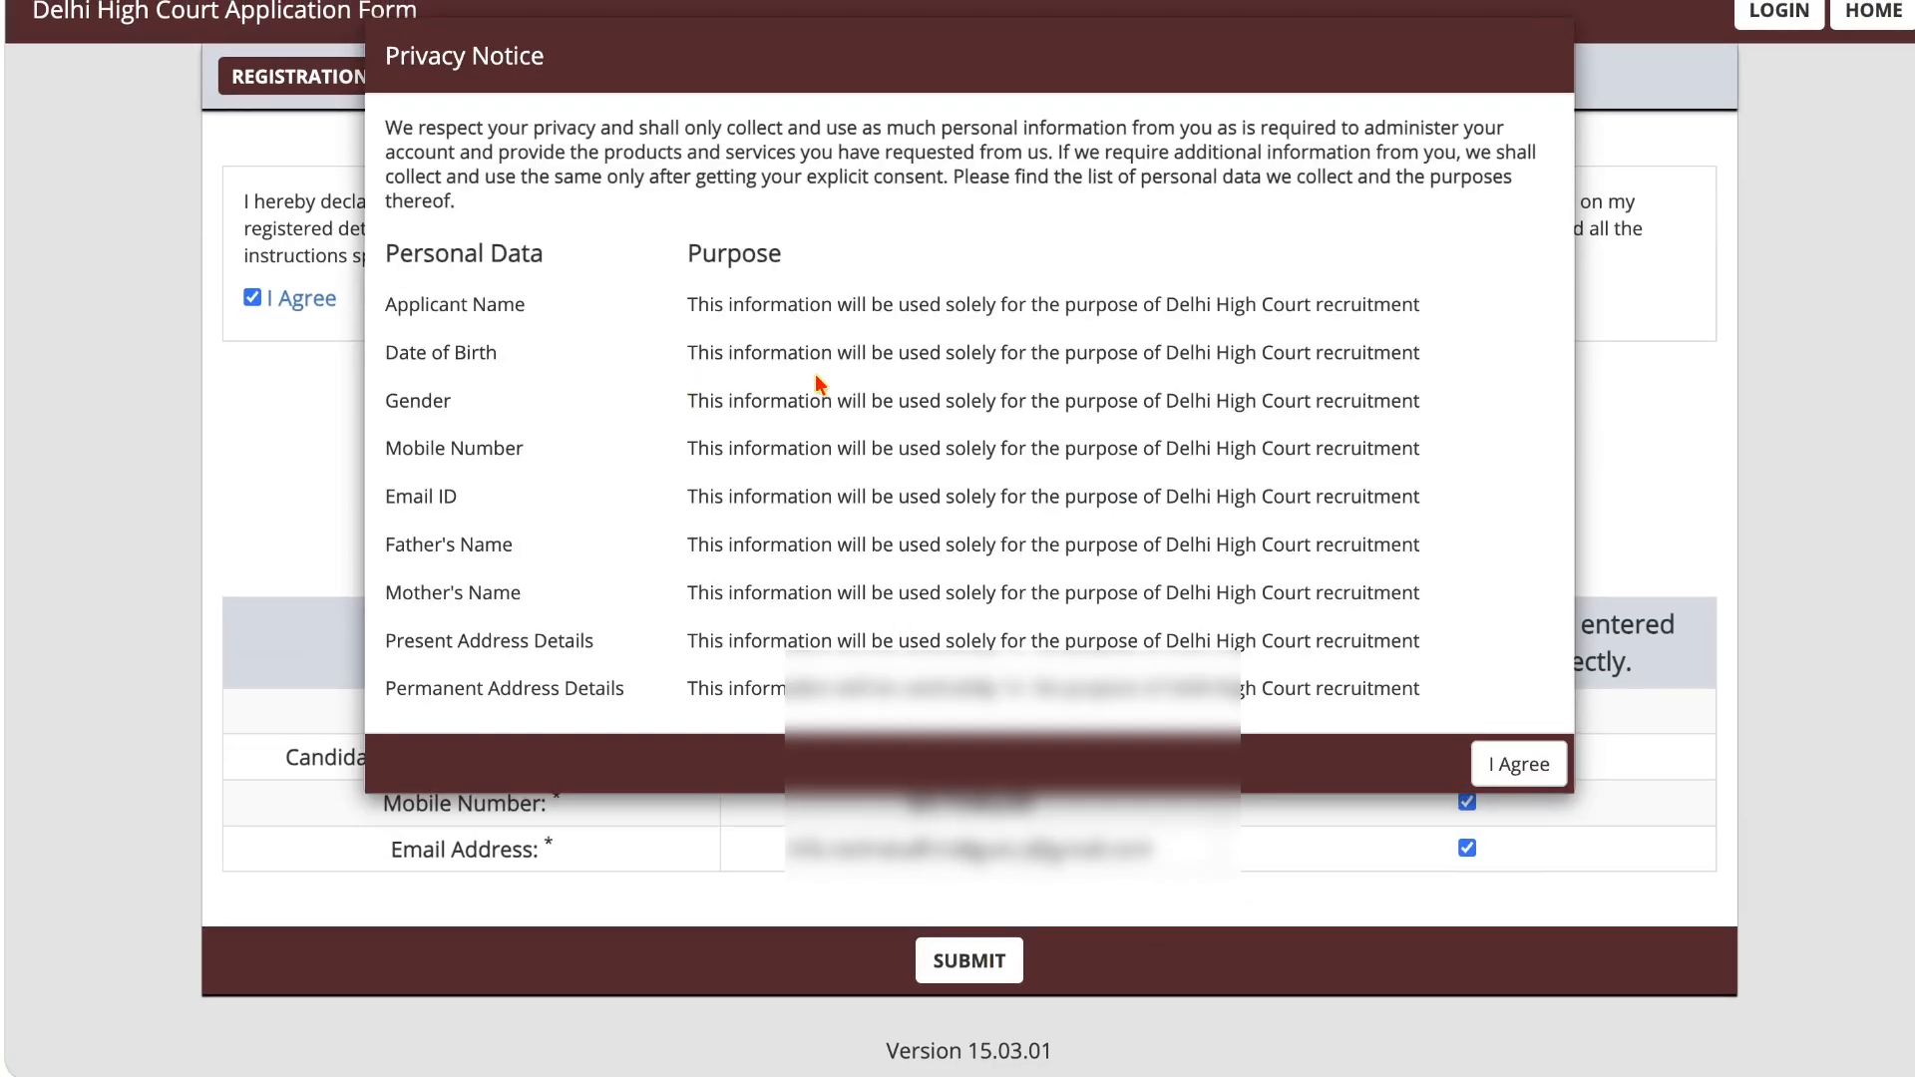
Step: Accept the privacy notice and submit the registration
click(1520, 764)
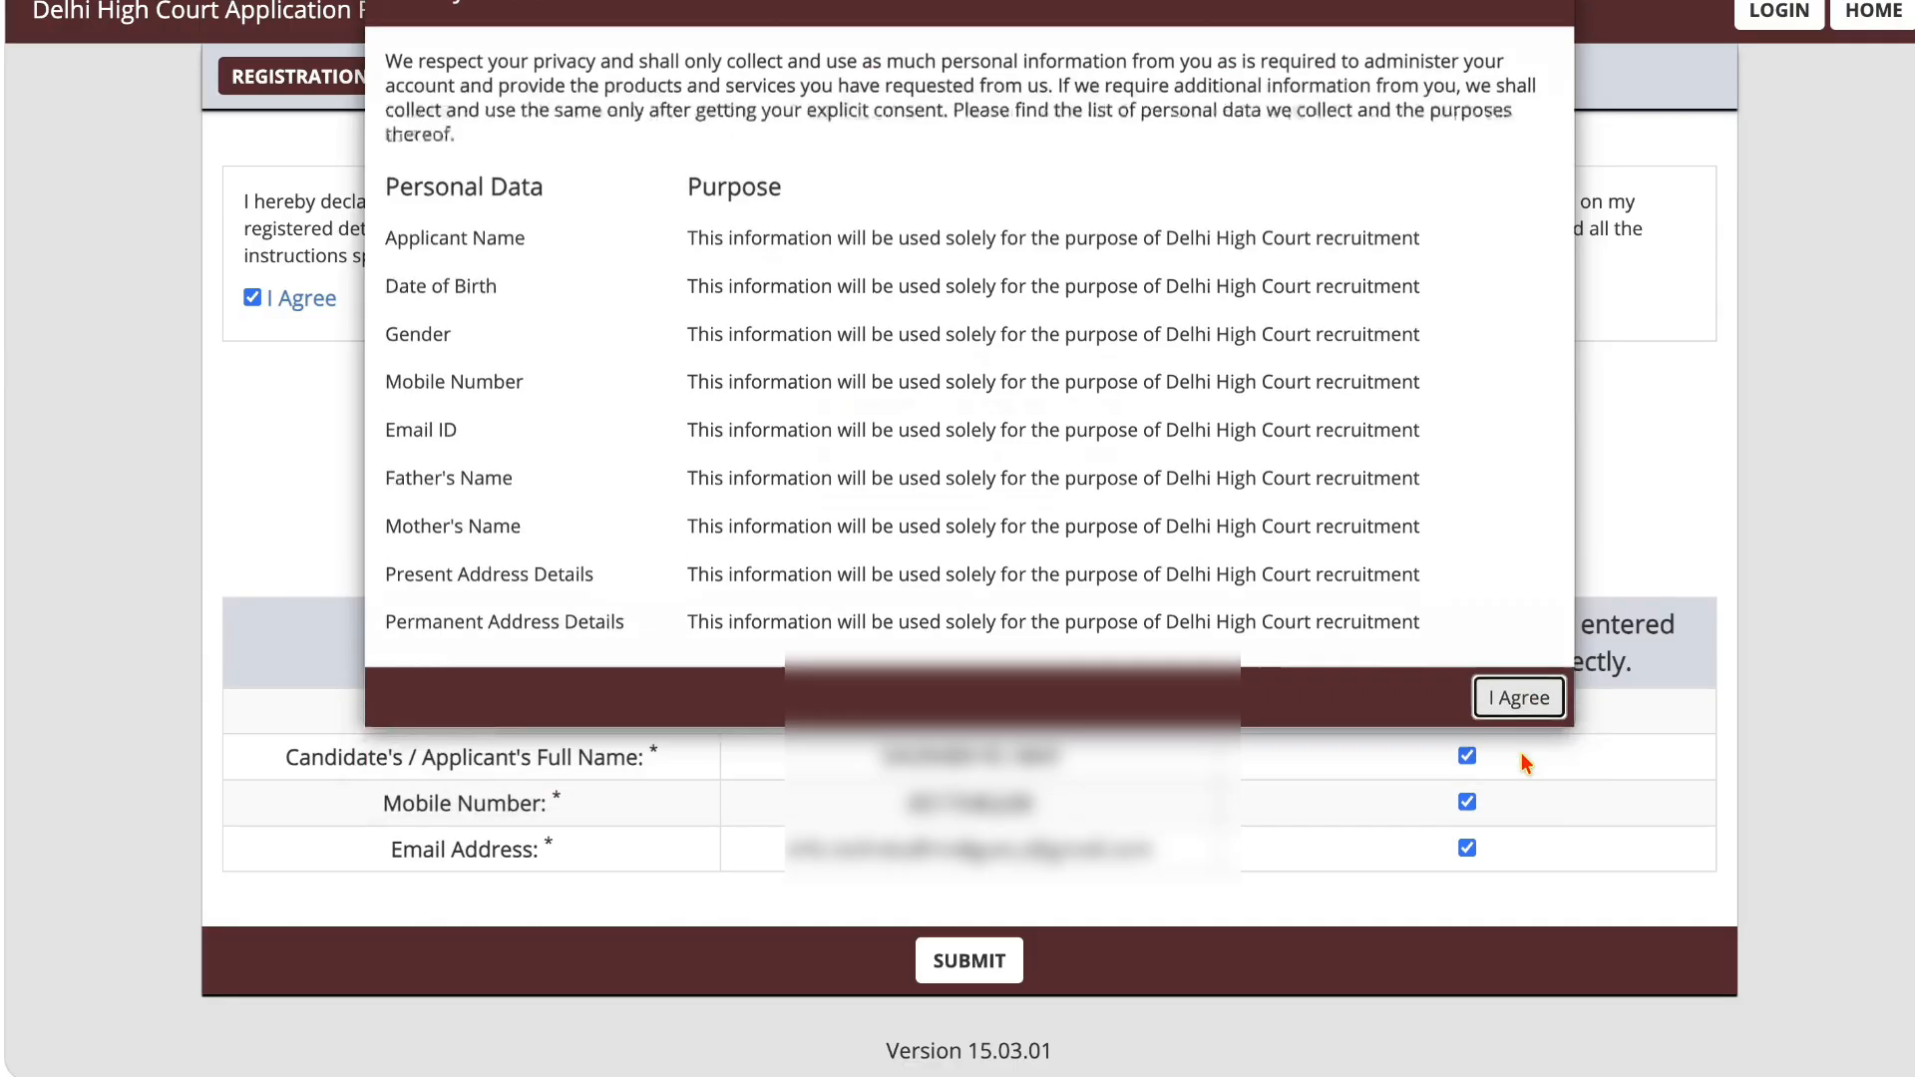
click(1237, 265)
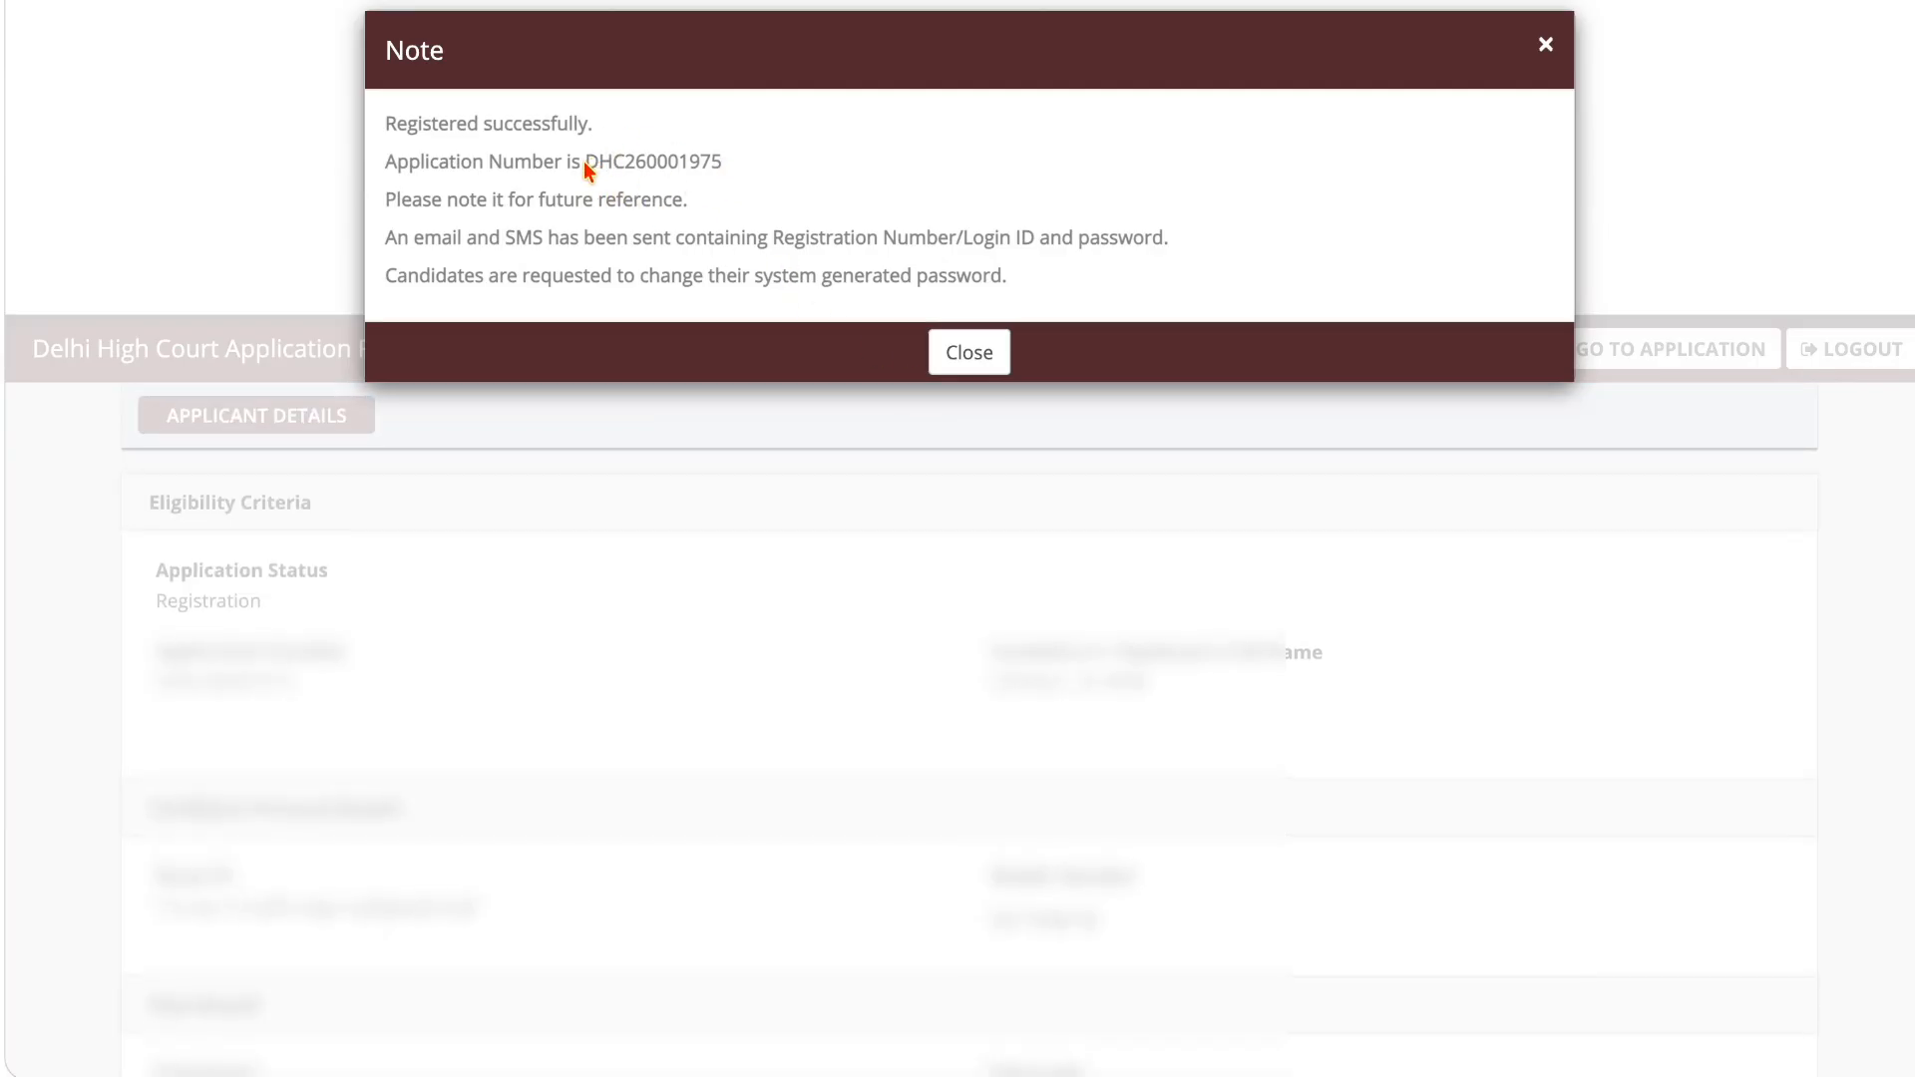
Step: Highlight the application number in the registration note and close the note
drag(586, 159, 722, 163)
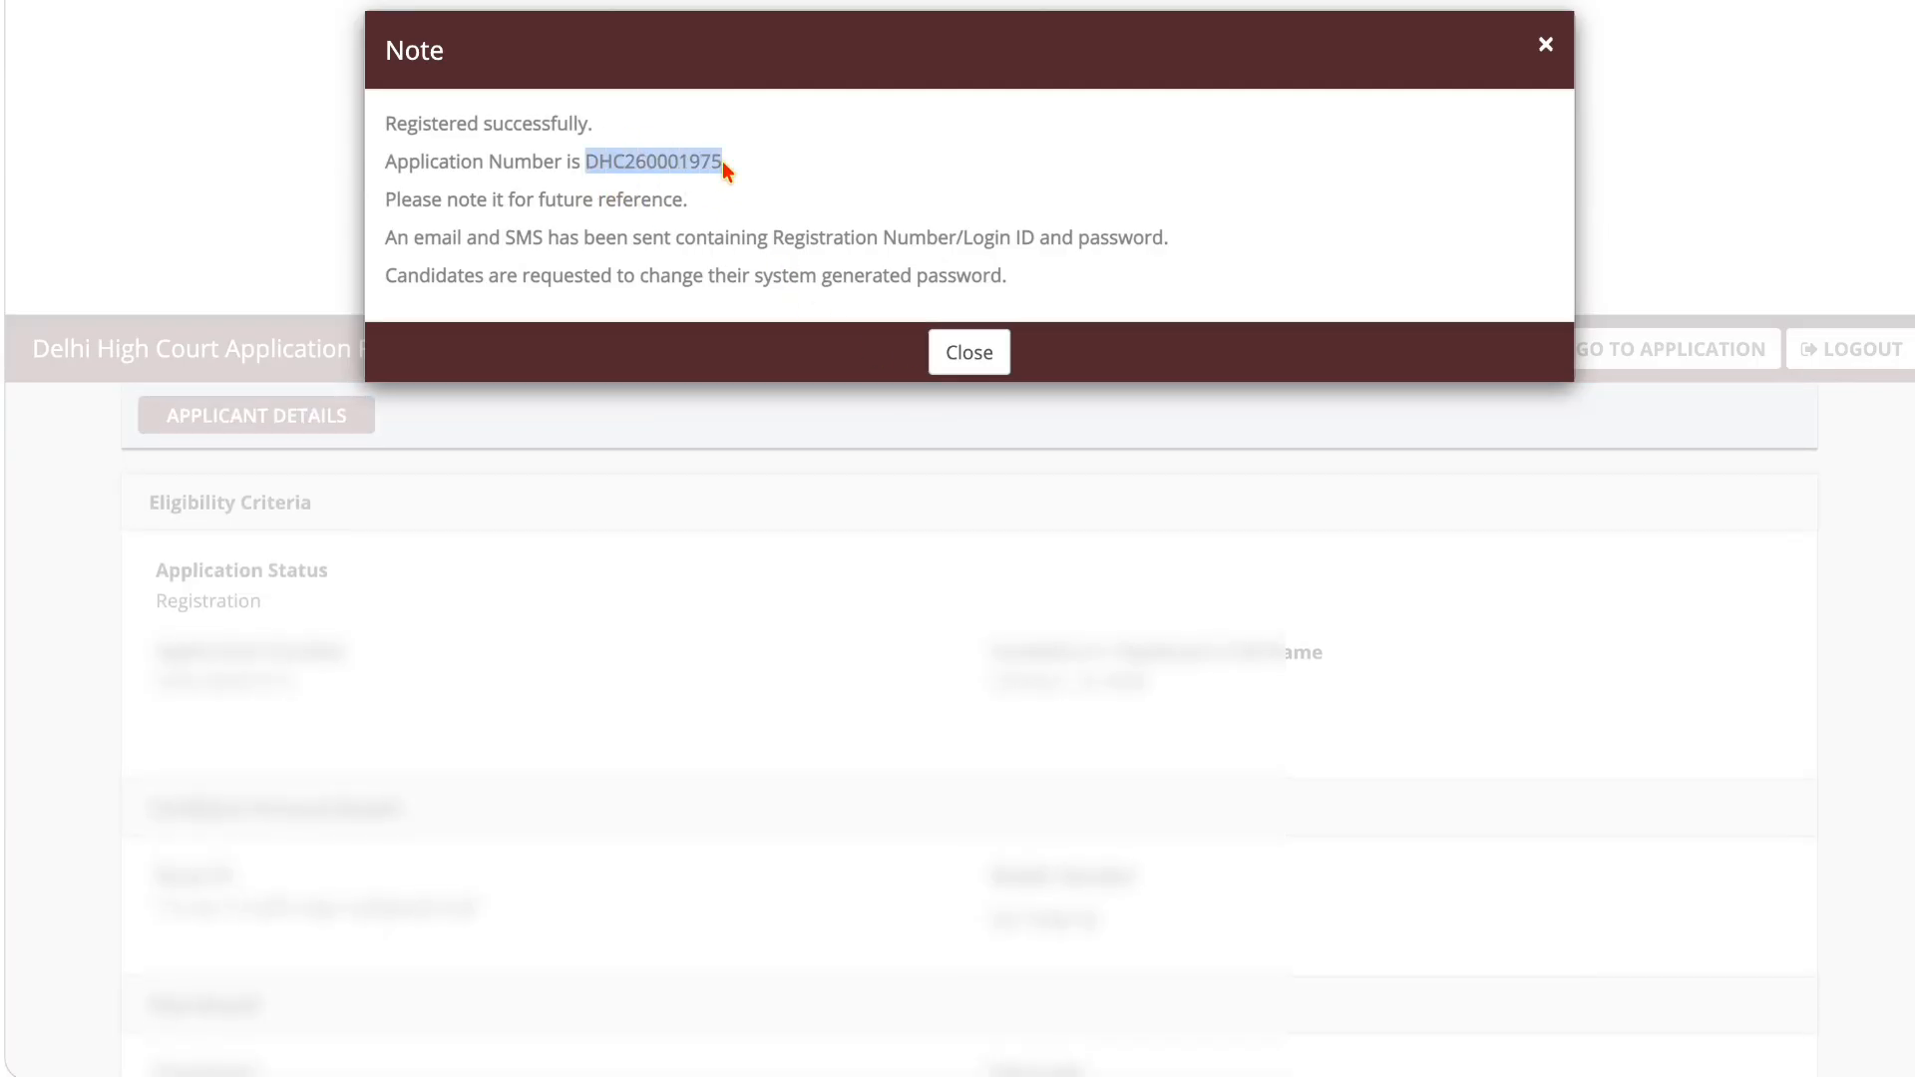
click(798, 188)
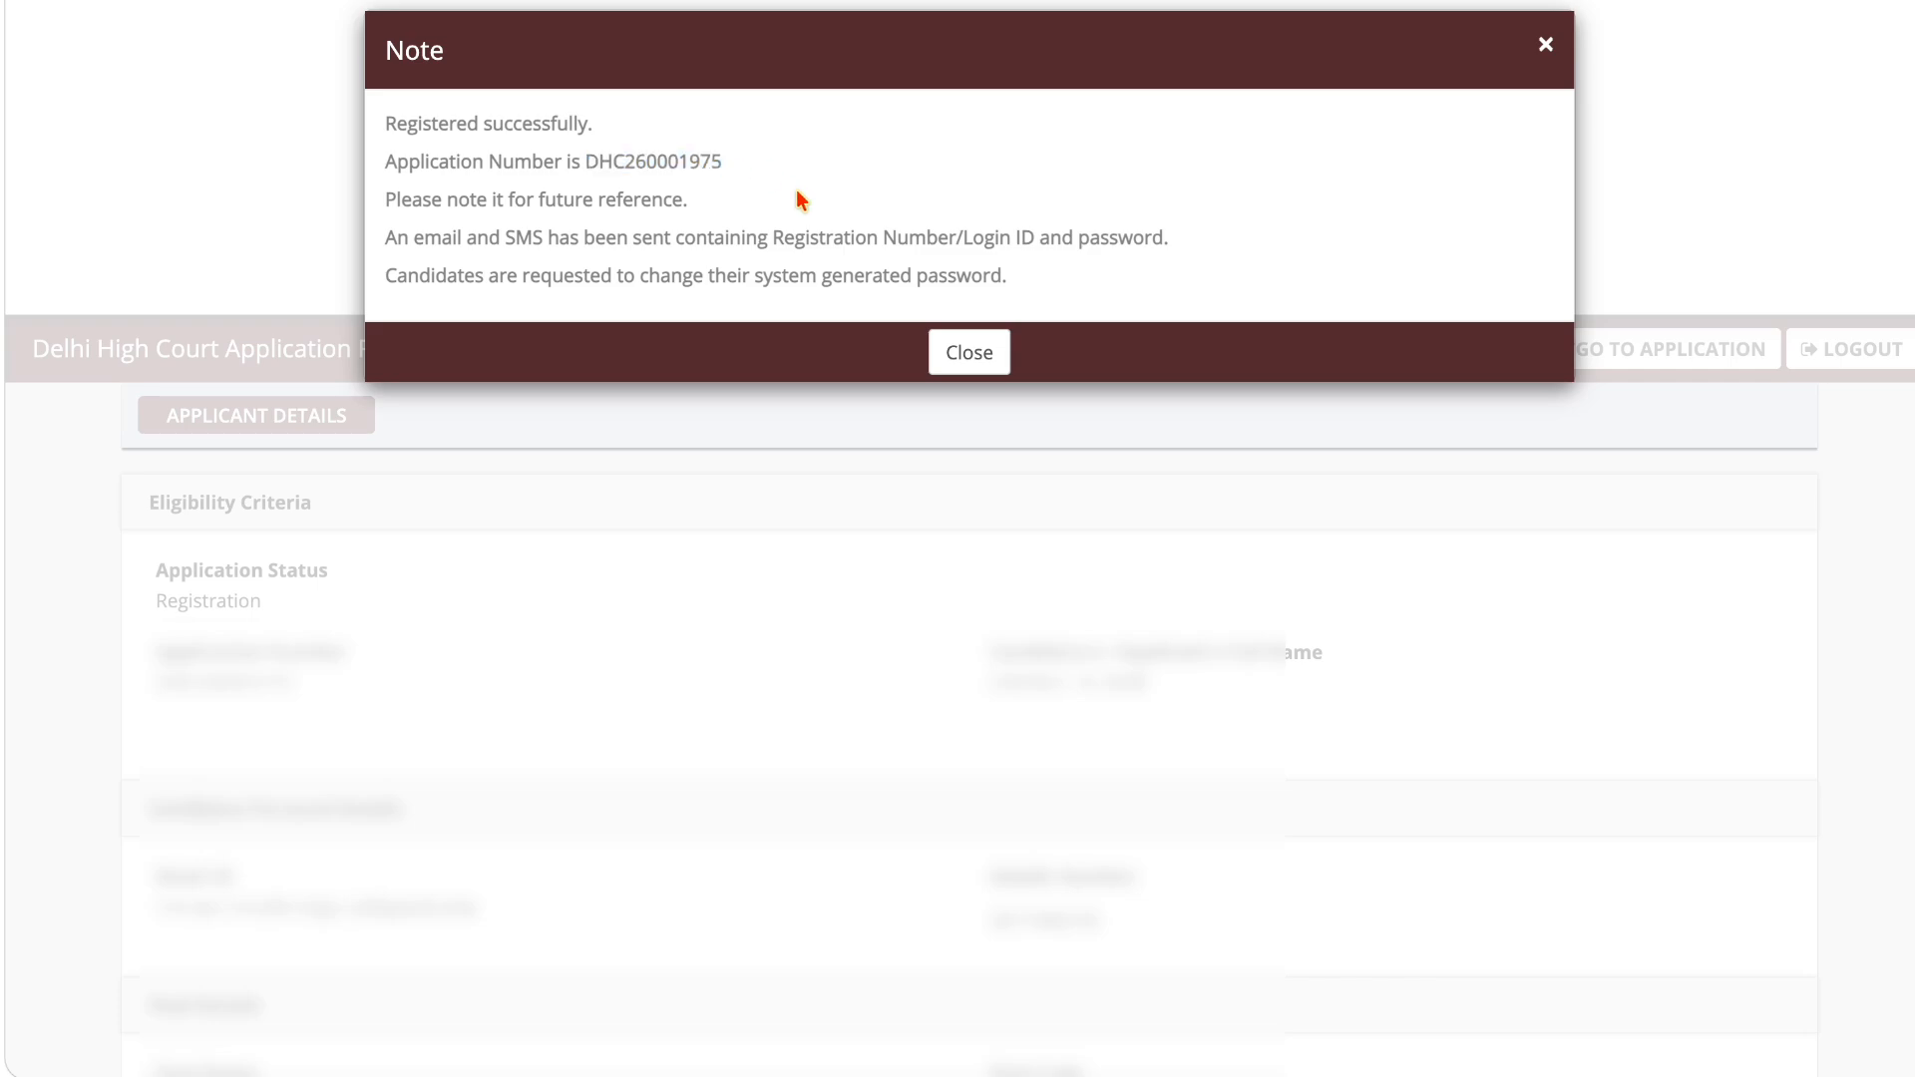
click(945, 355)
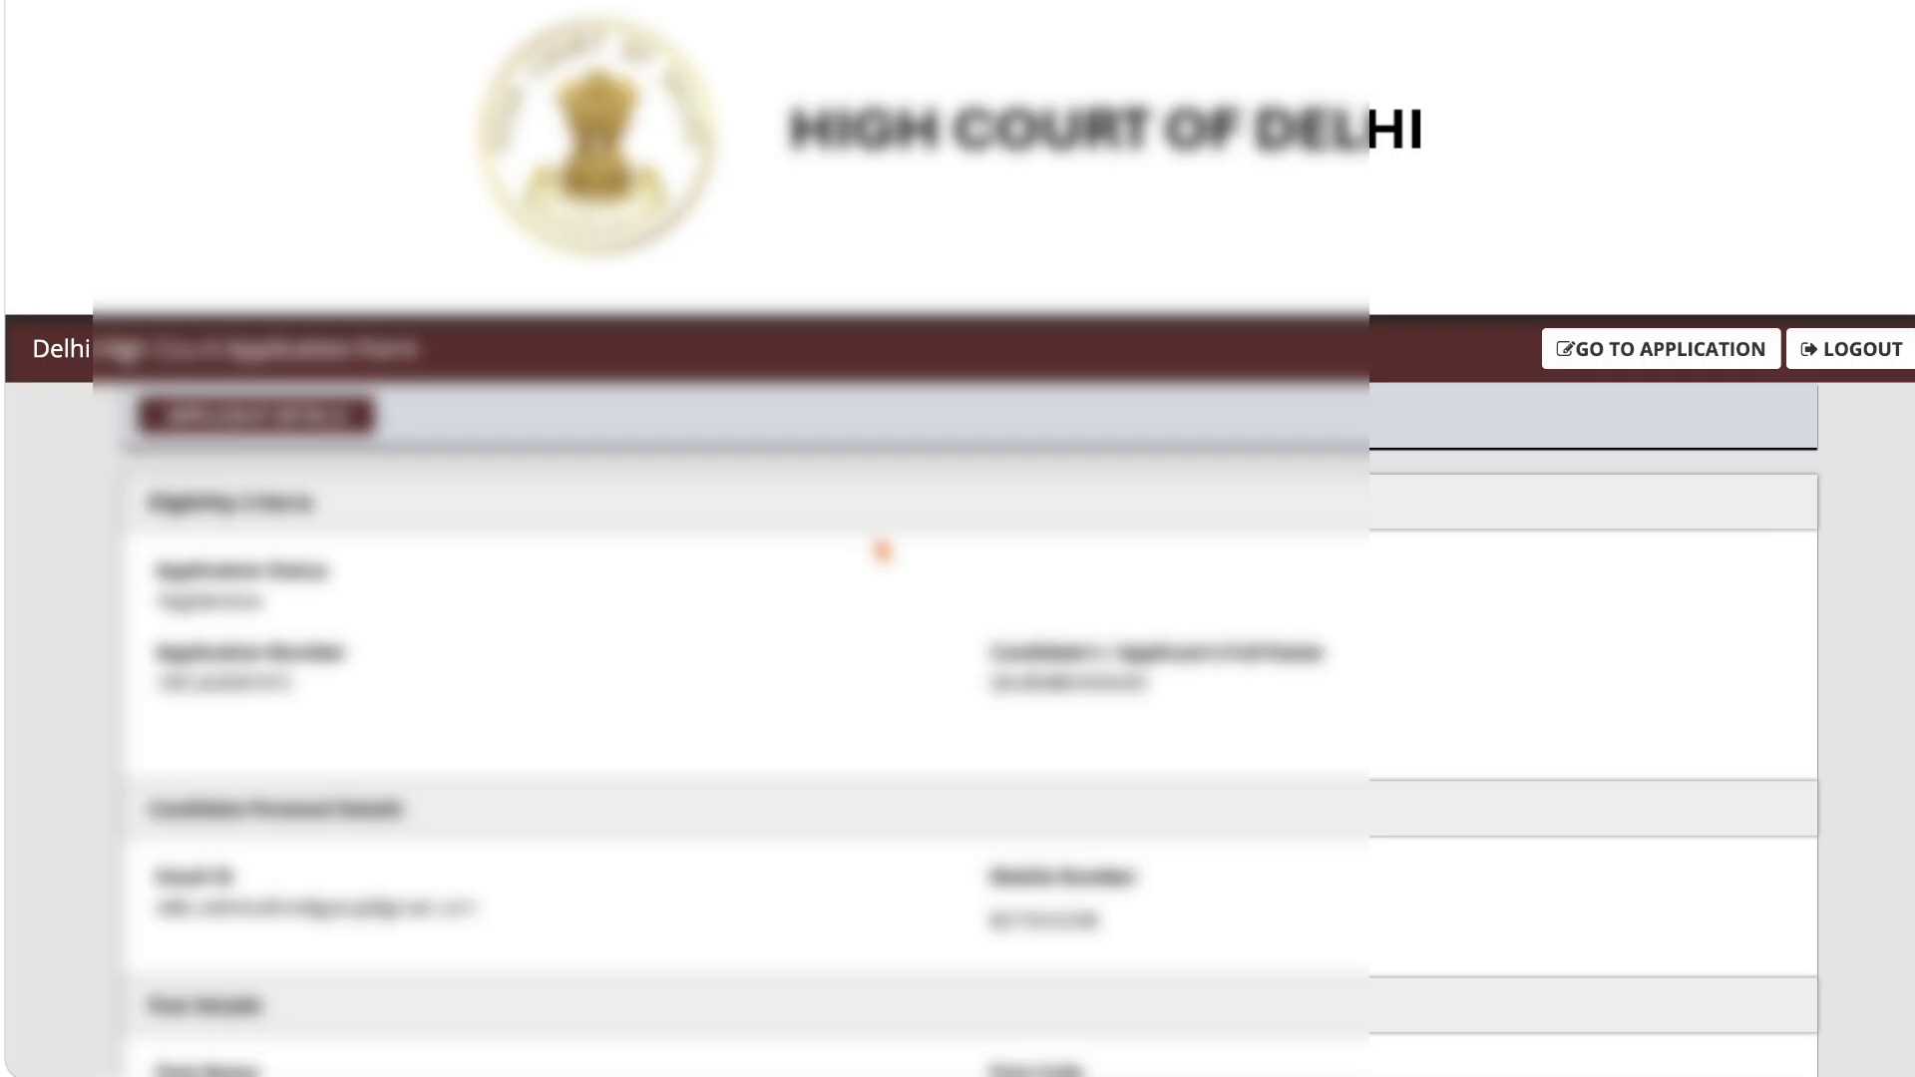
Step: Look over the applicant details and go to the application form
scroll(882, 552, down, 5)
scroll(882, 552, up, 6)
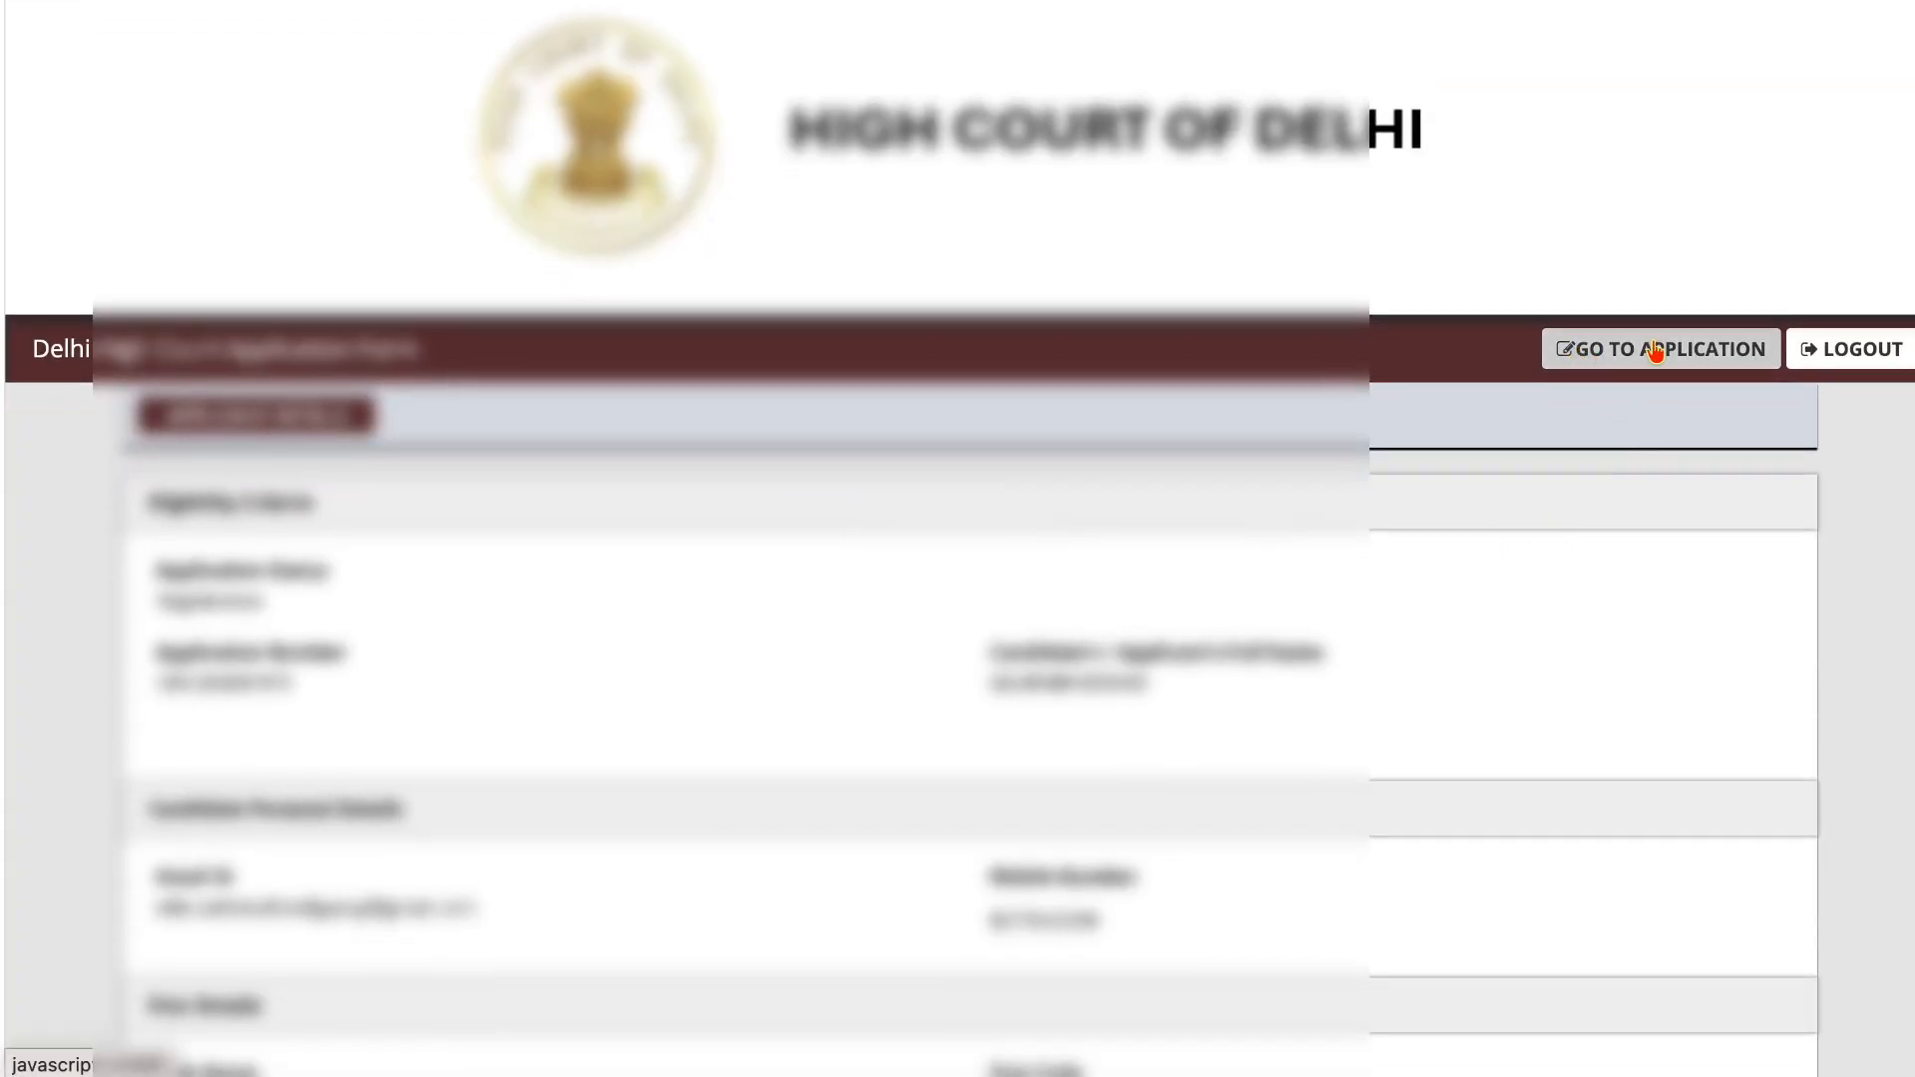
click(1683, 354)
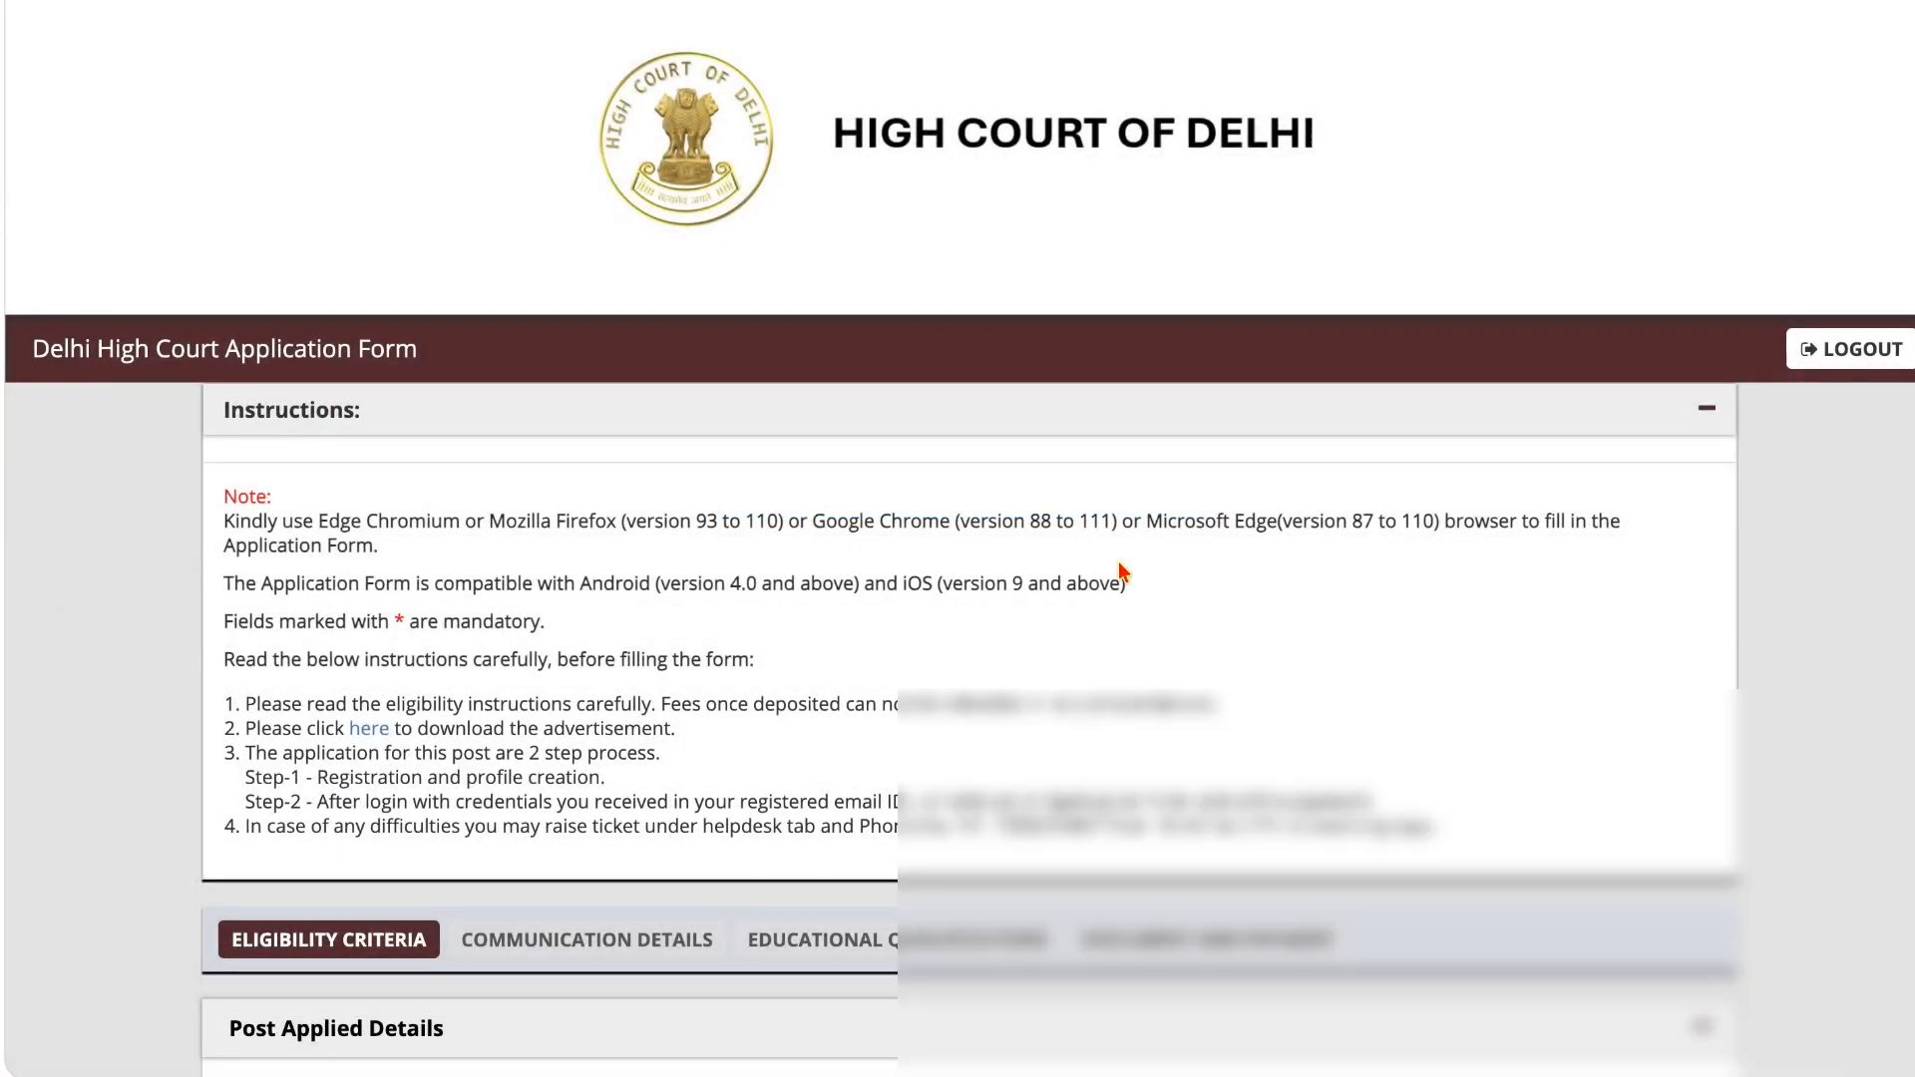
Step: Set the gender to Male and the nationality to A citizen of India in the eligibility criteria
scroll(1127, 572, down, 1)
scroll(1123, 572, down, 7)
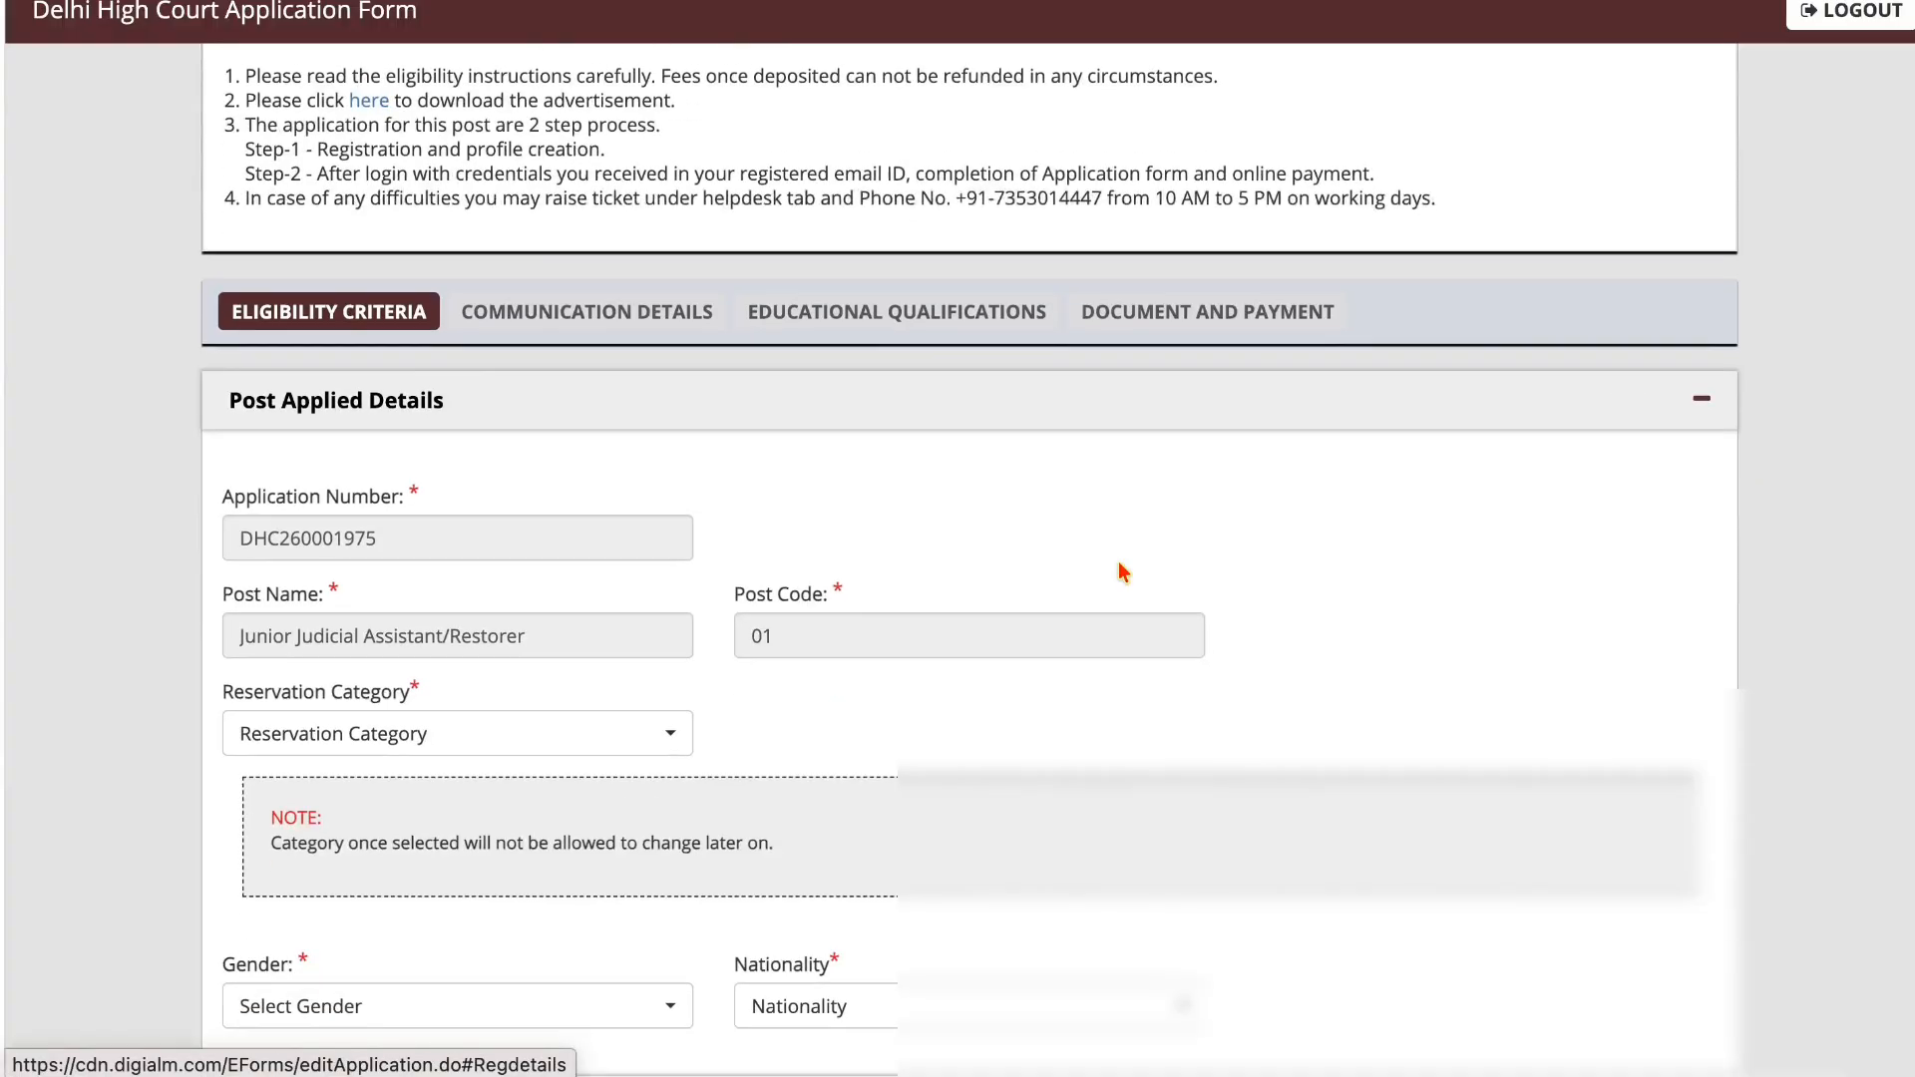
scroll(1124, 571, down, 4)
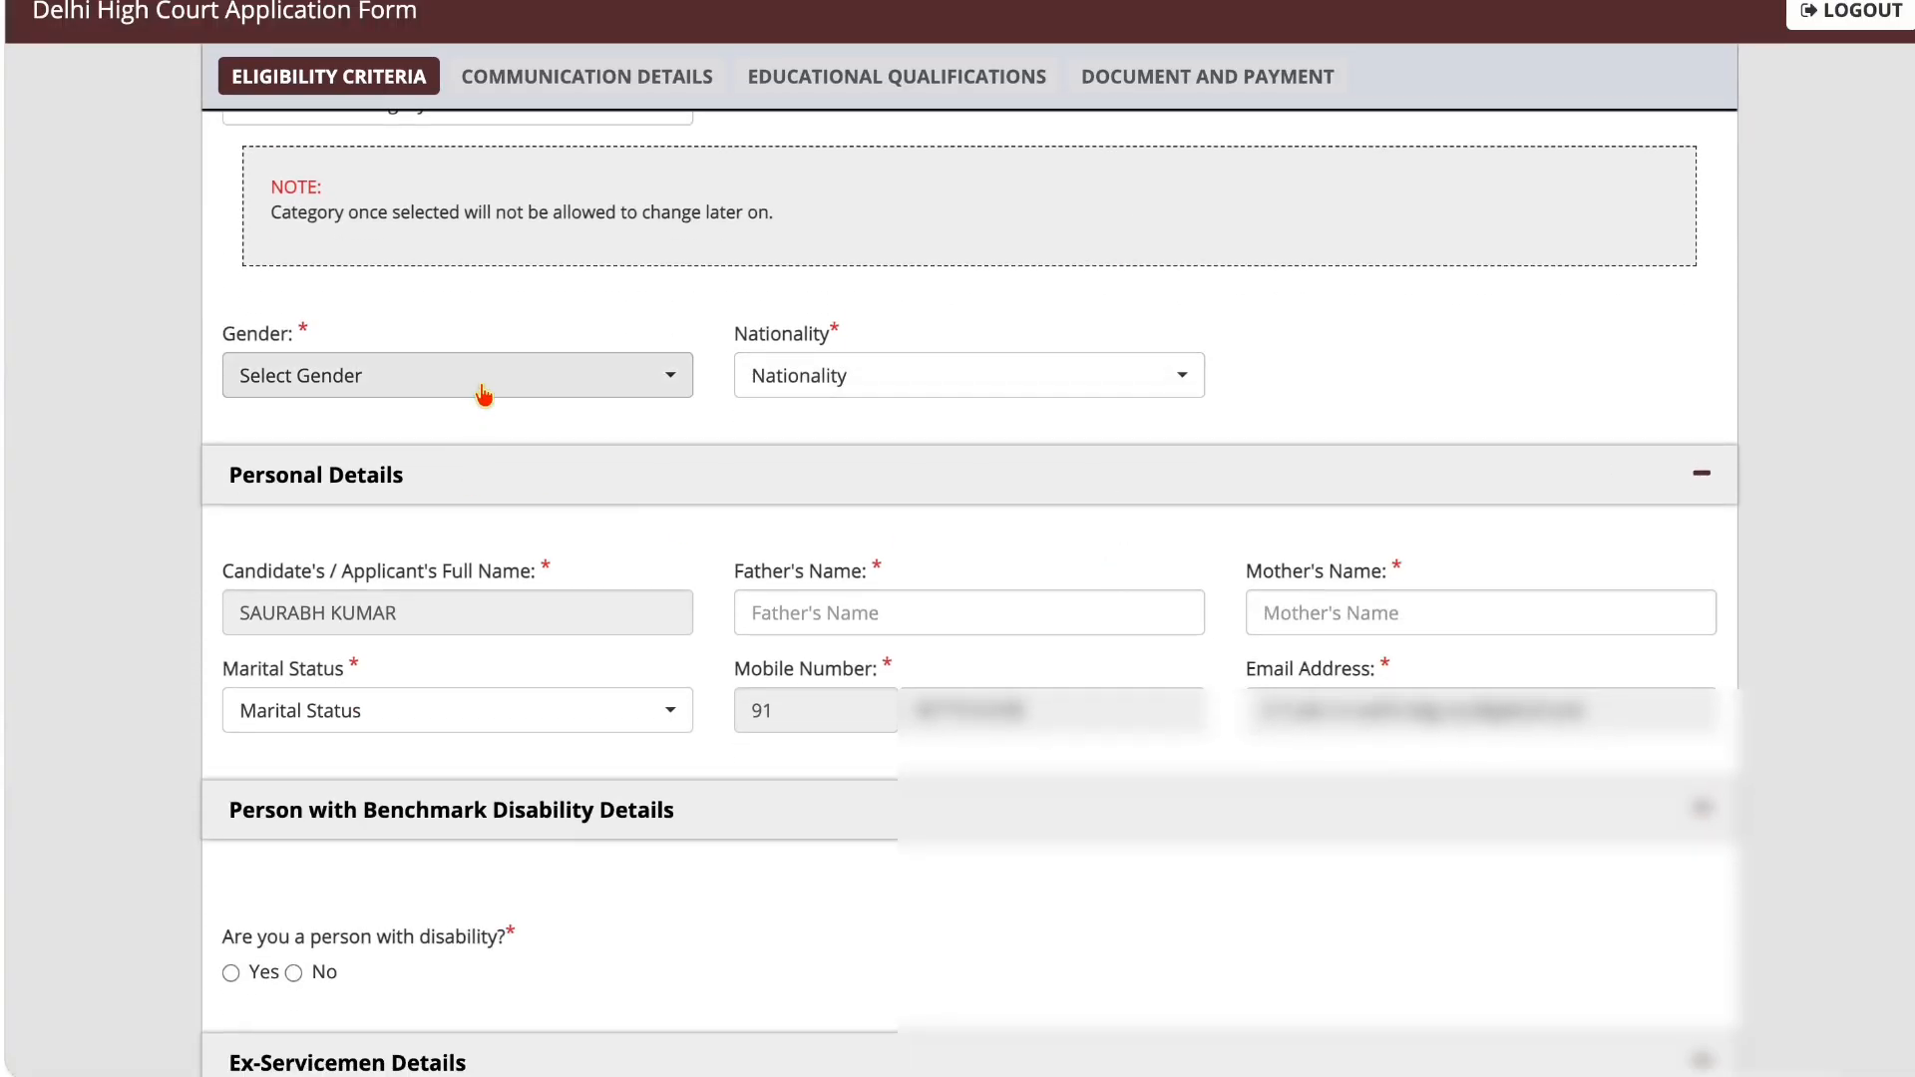
click(481, 397)
click(440, 521)
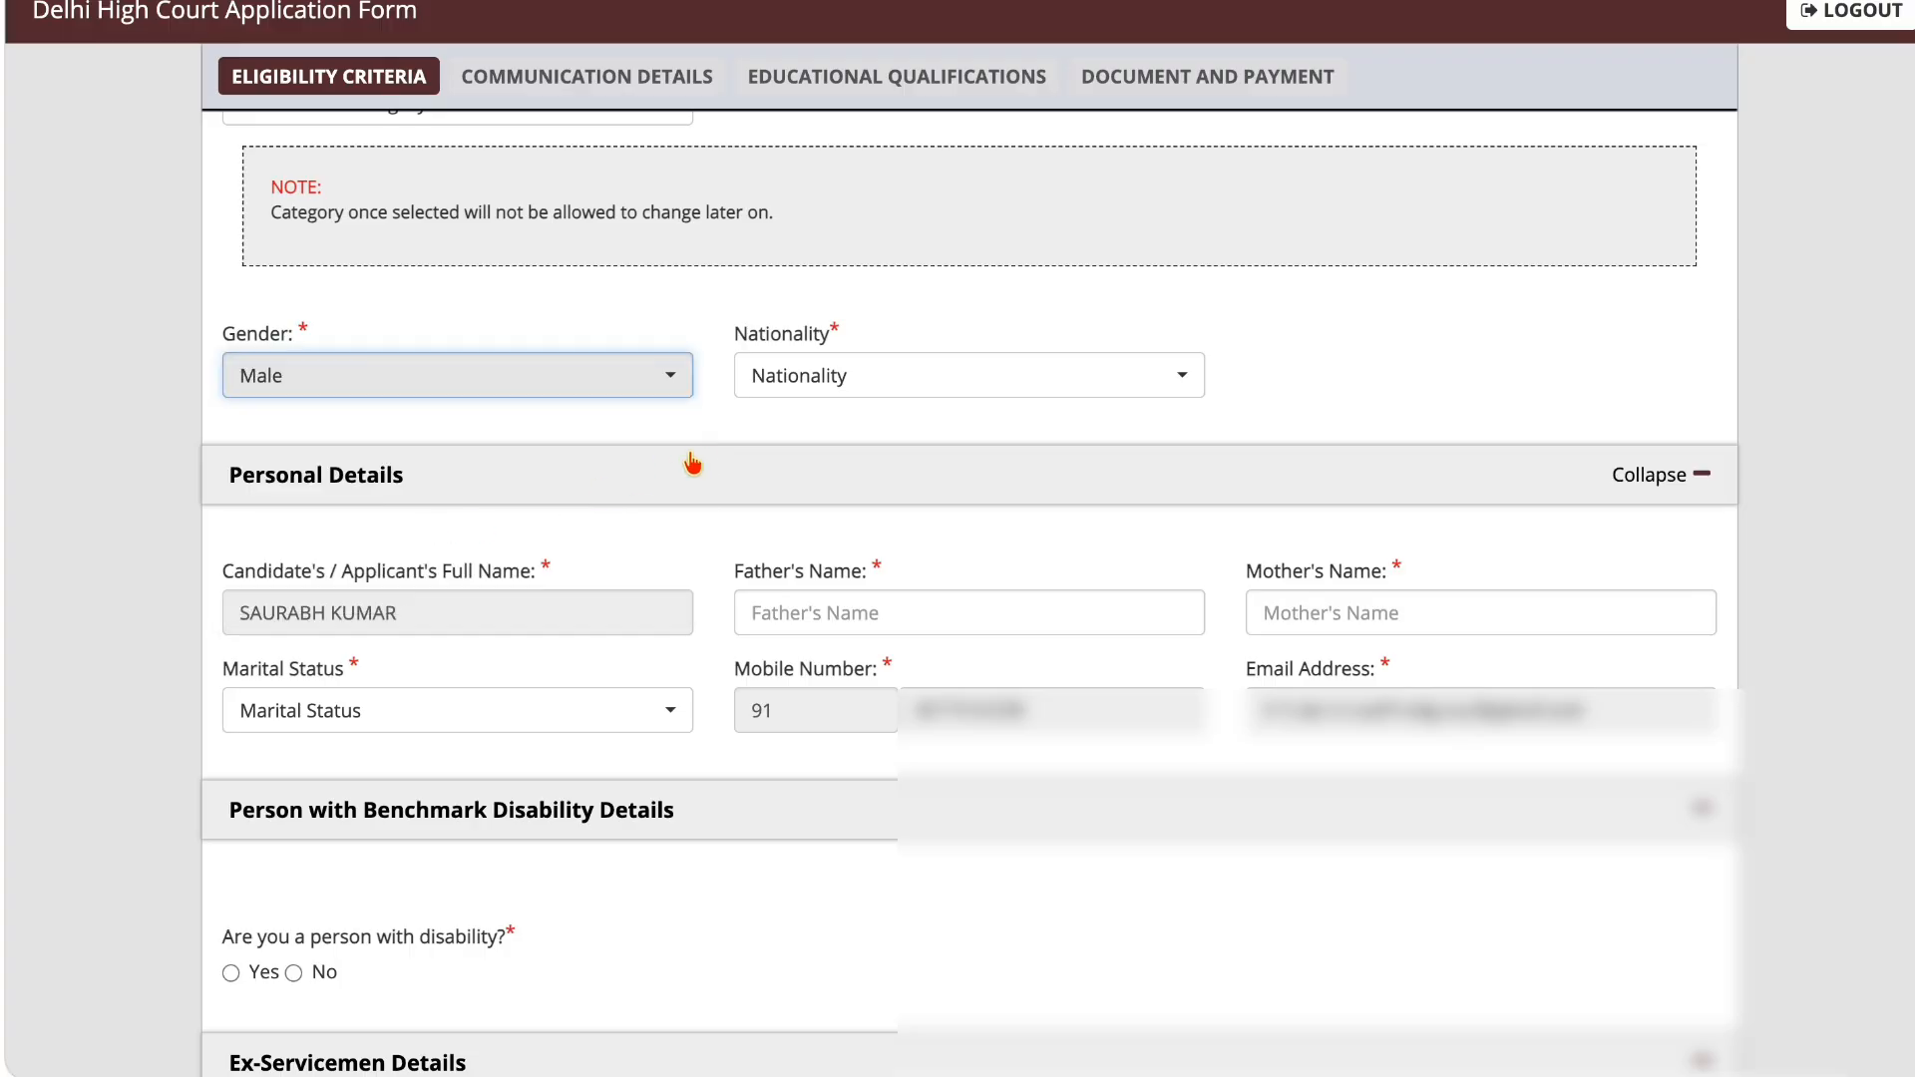
click(774, 392)
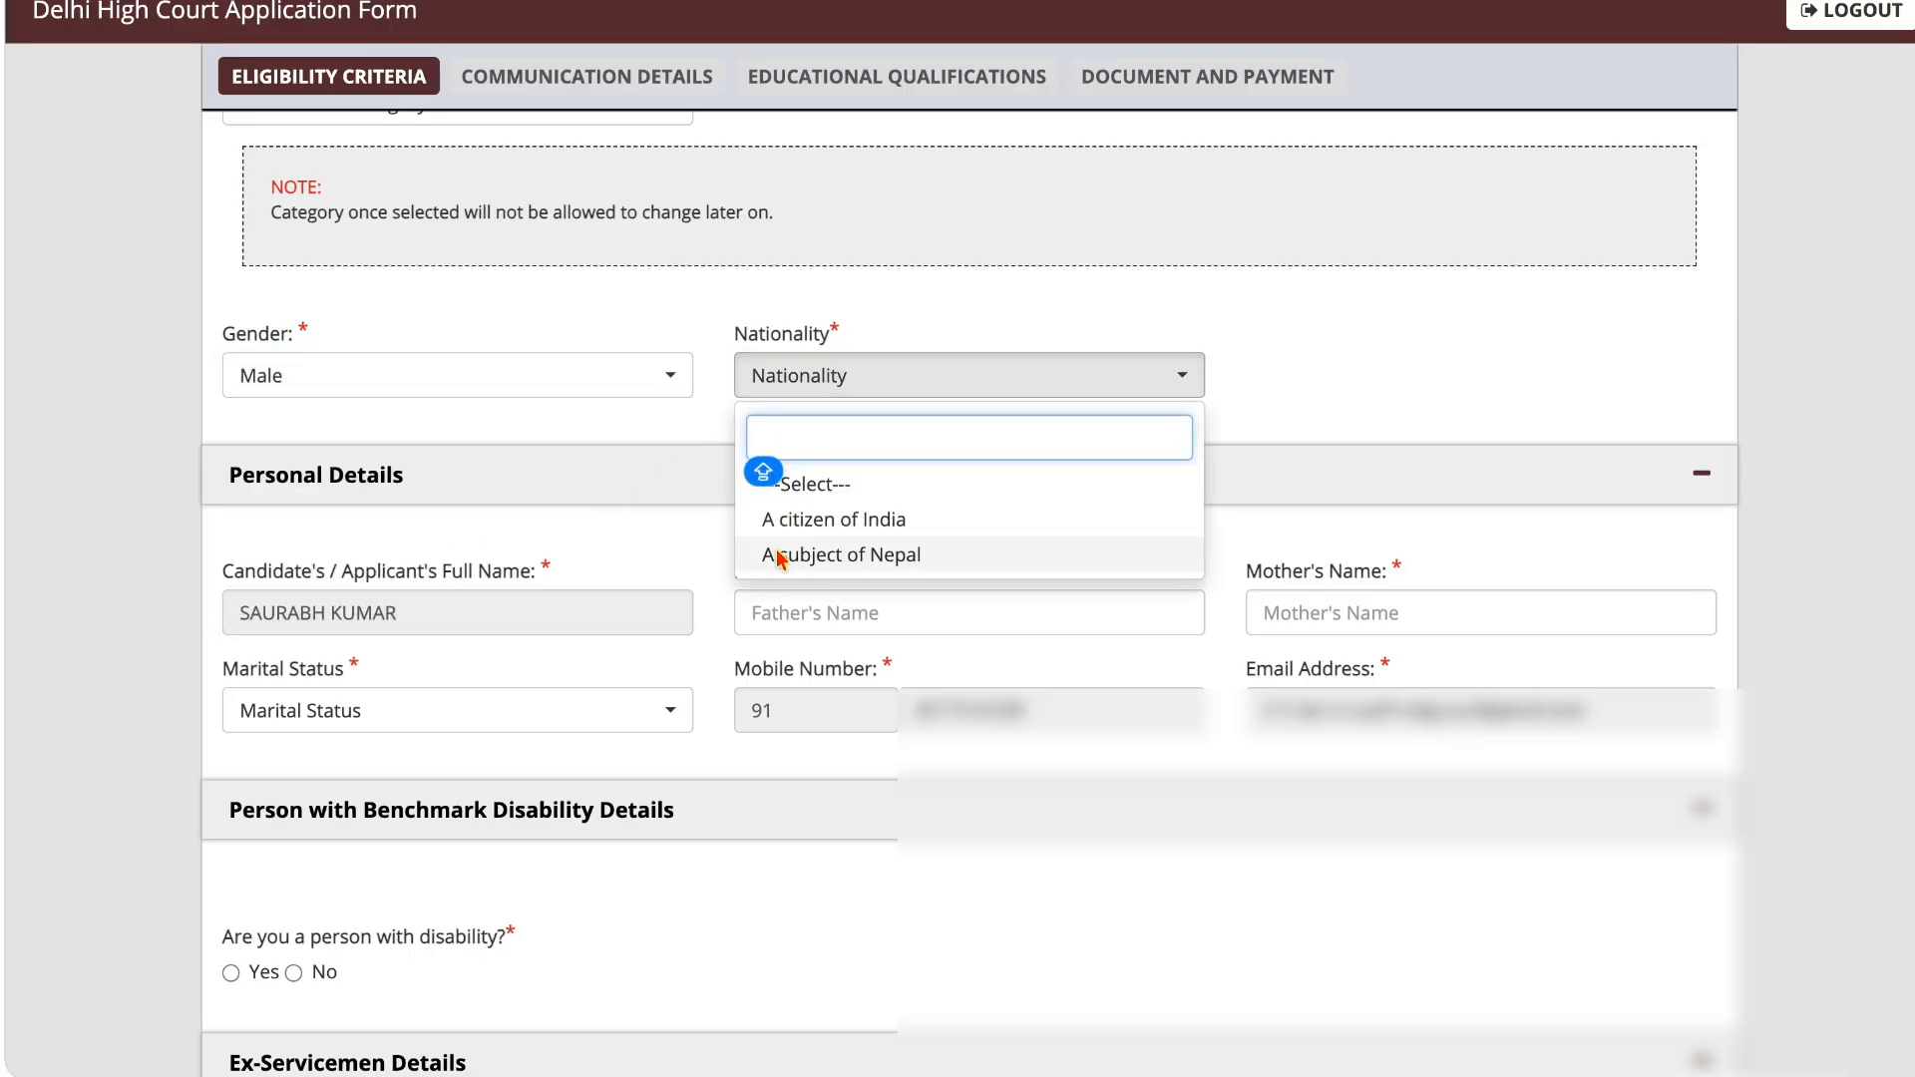
click(837, 519)
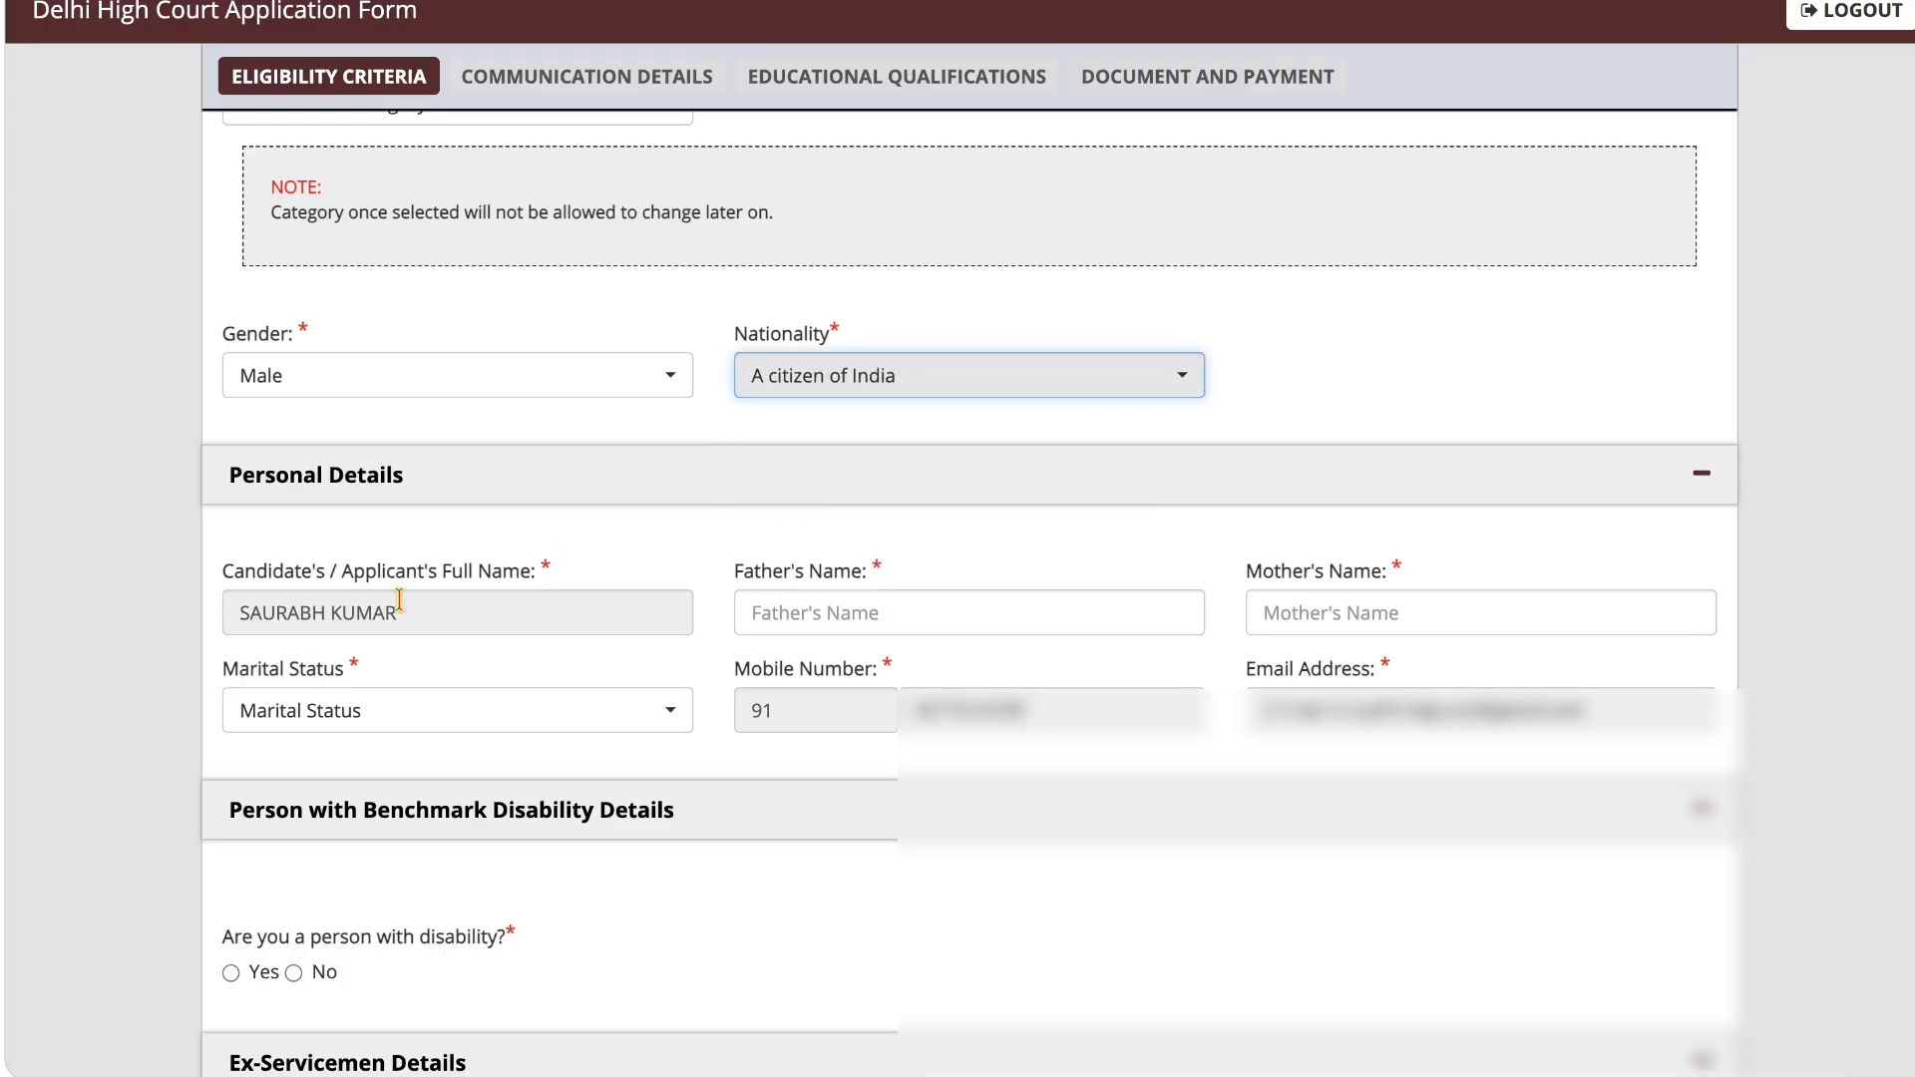
Step: Set the marital status to Married in the personal details, leaving the father's name blank
click(858, 616)
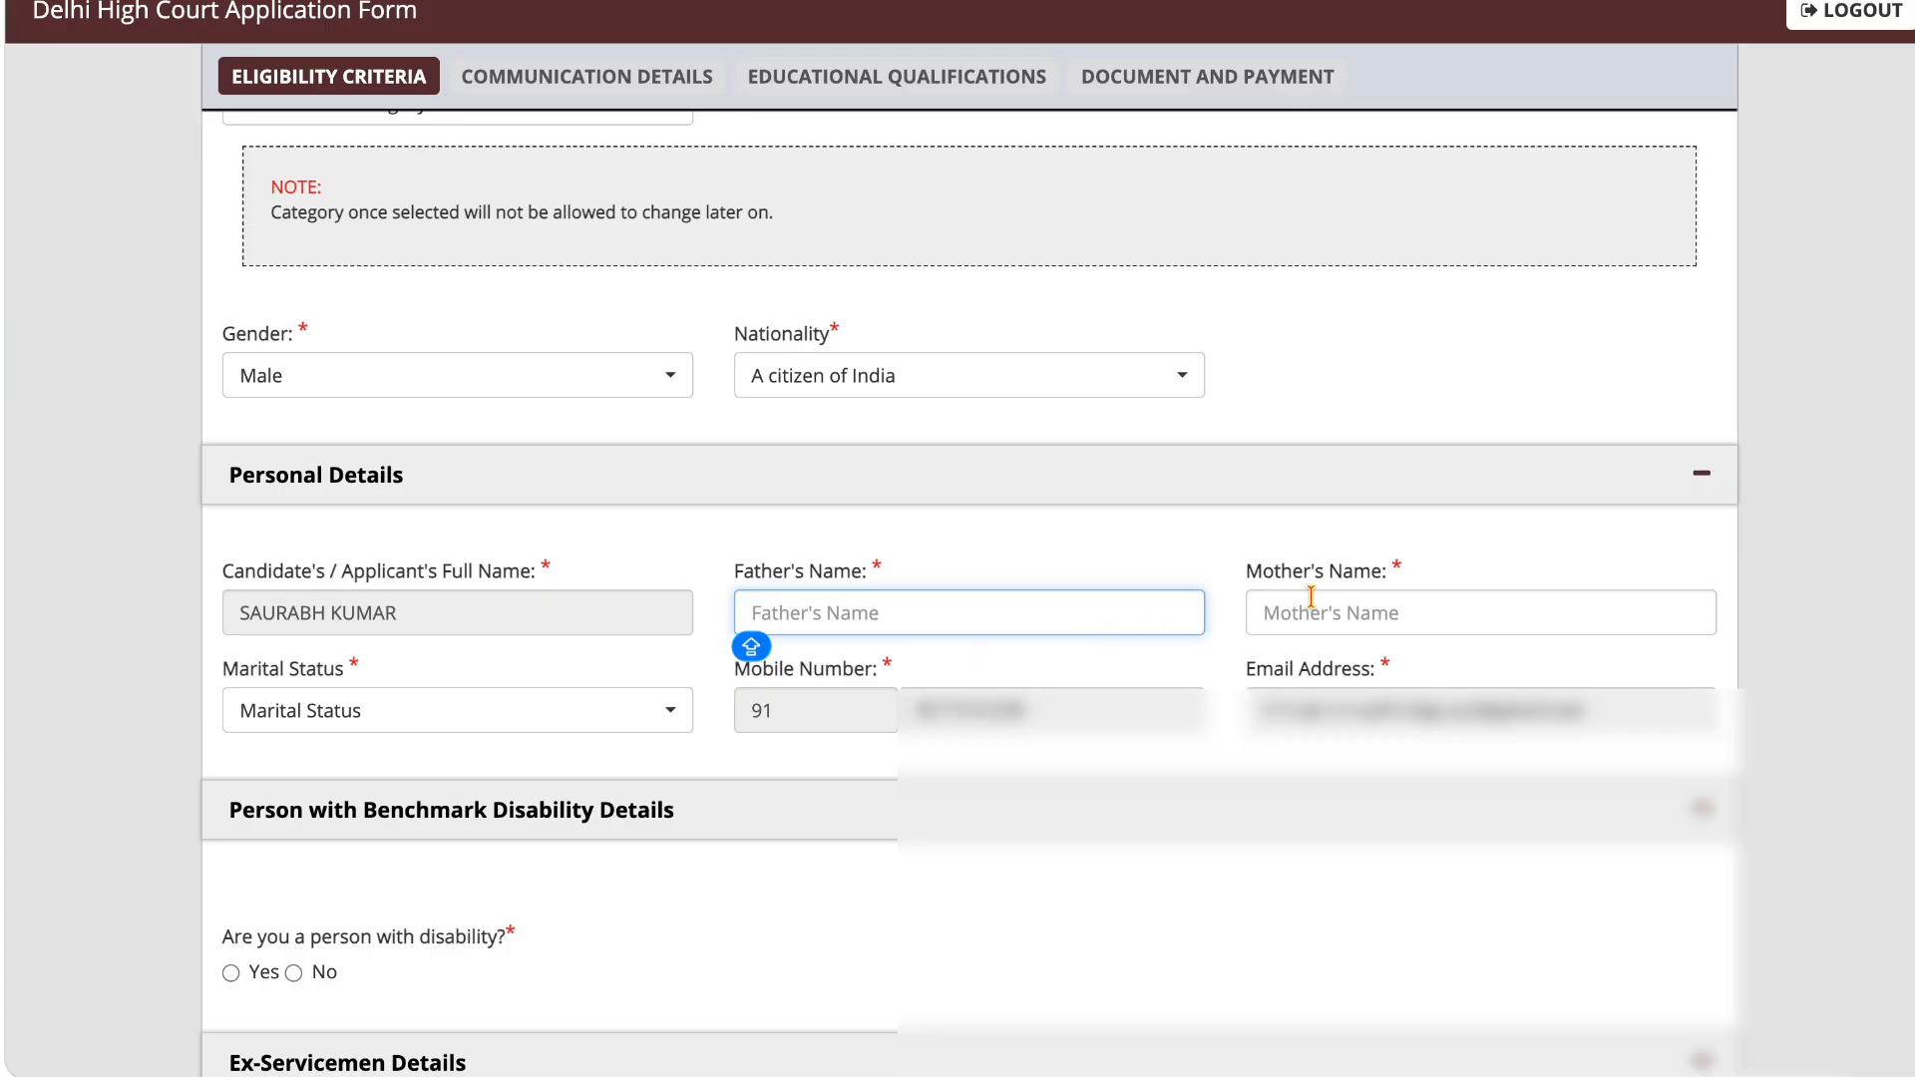
click(496, 731)
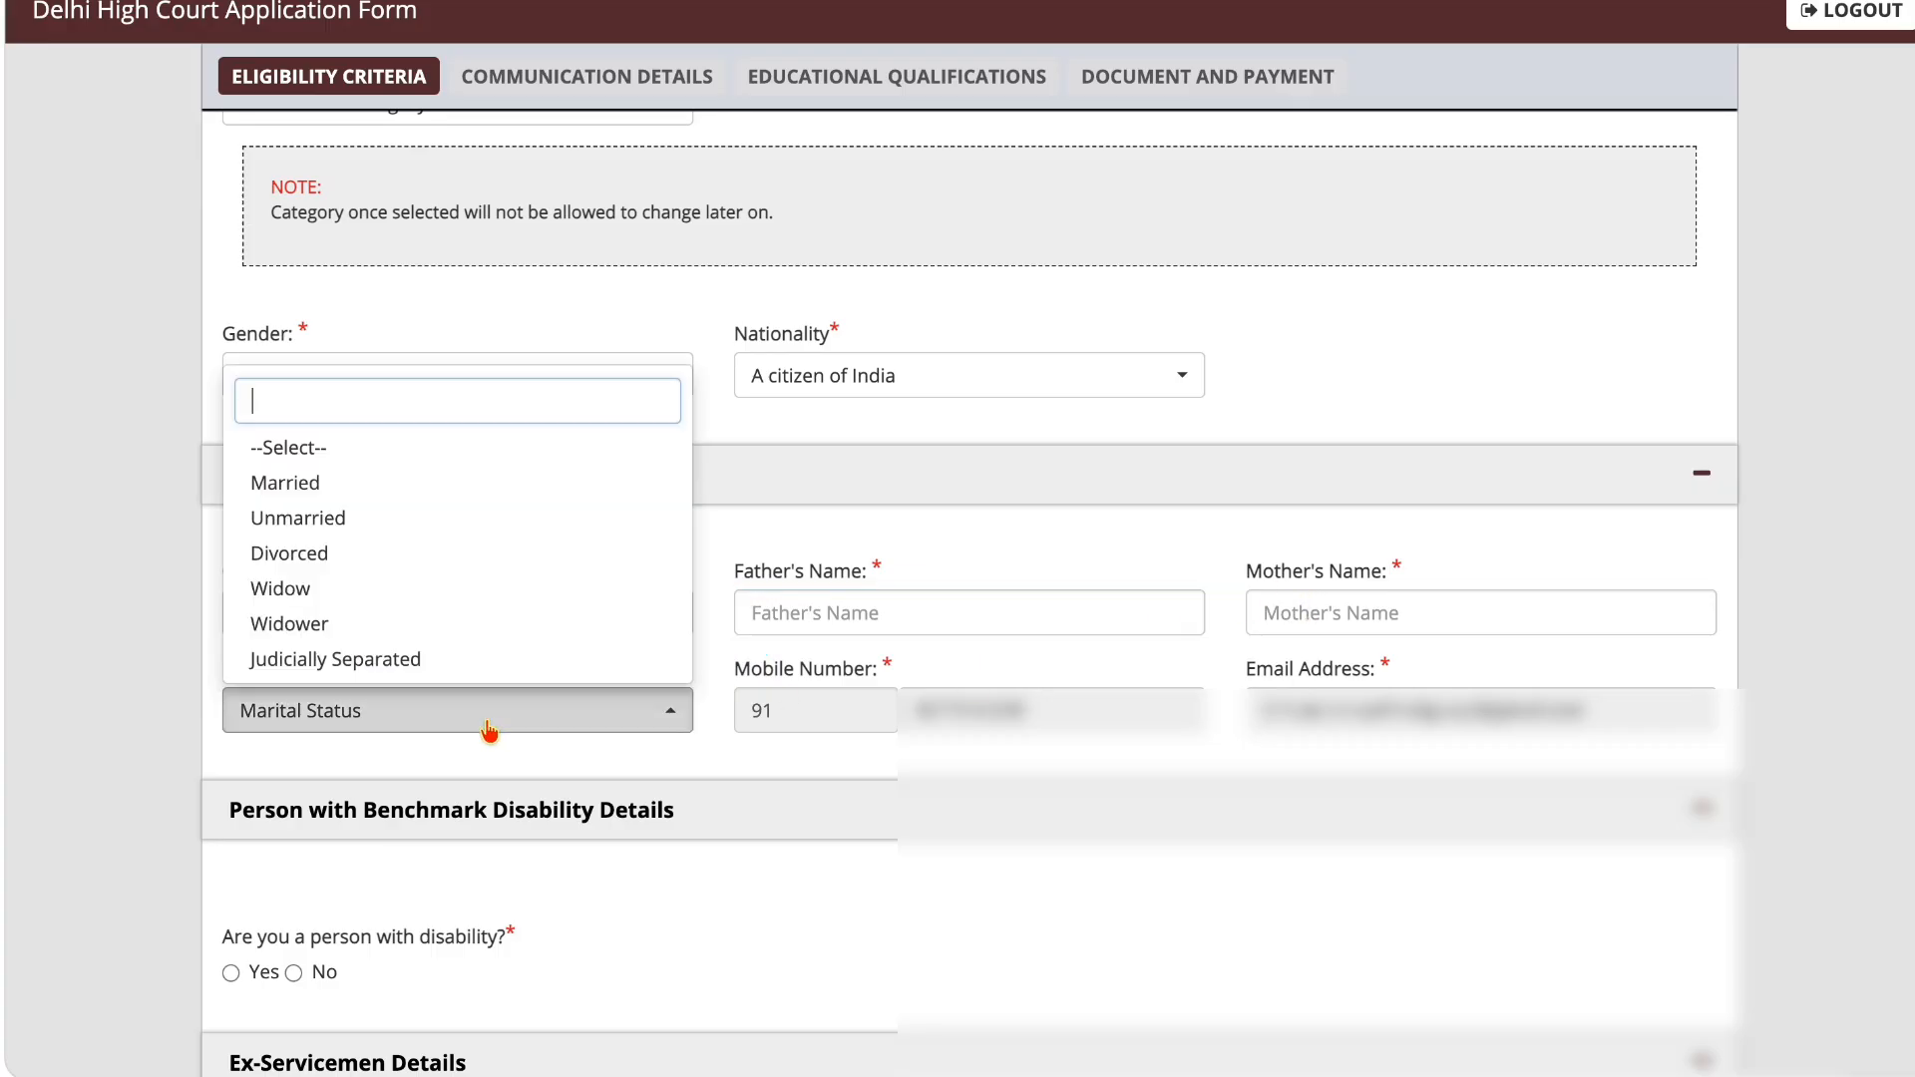
click(435, 496)
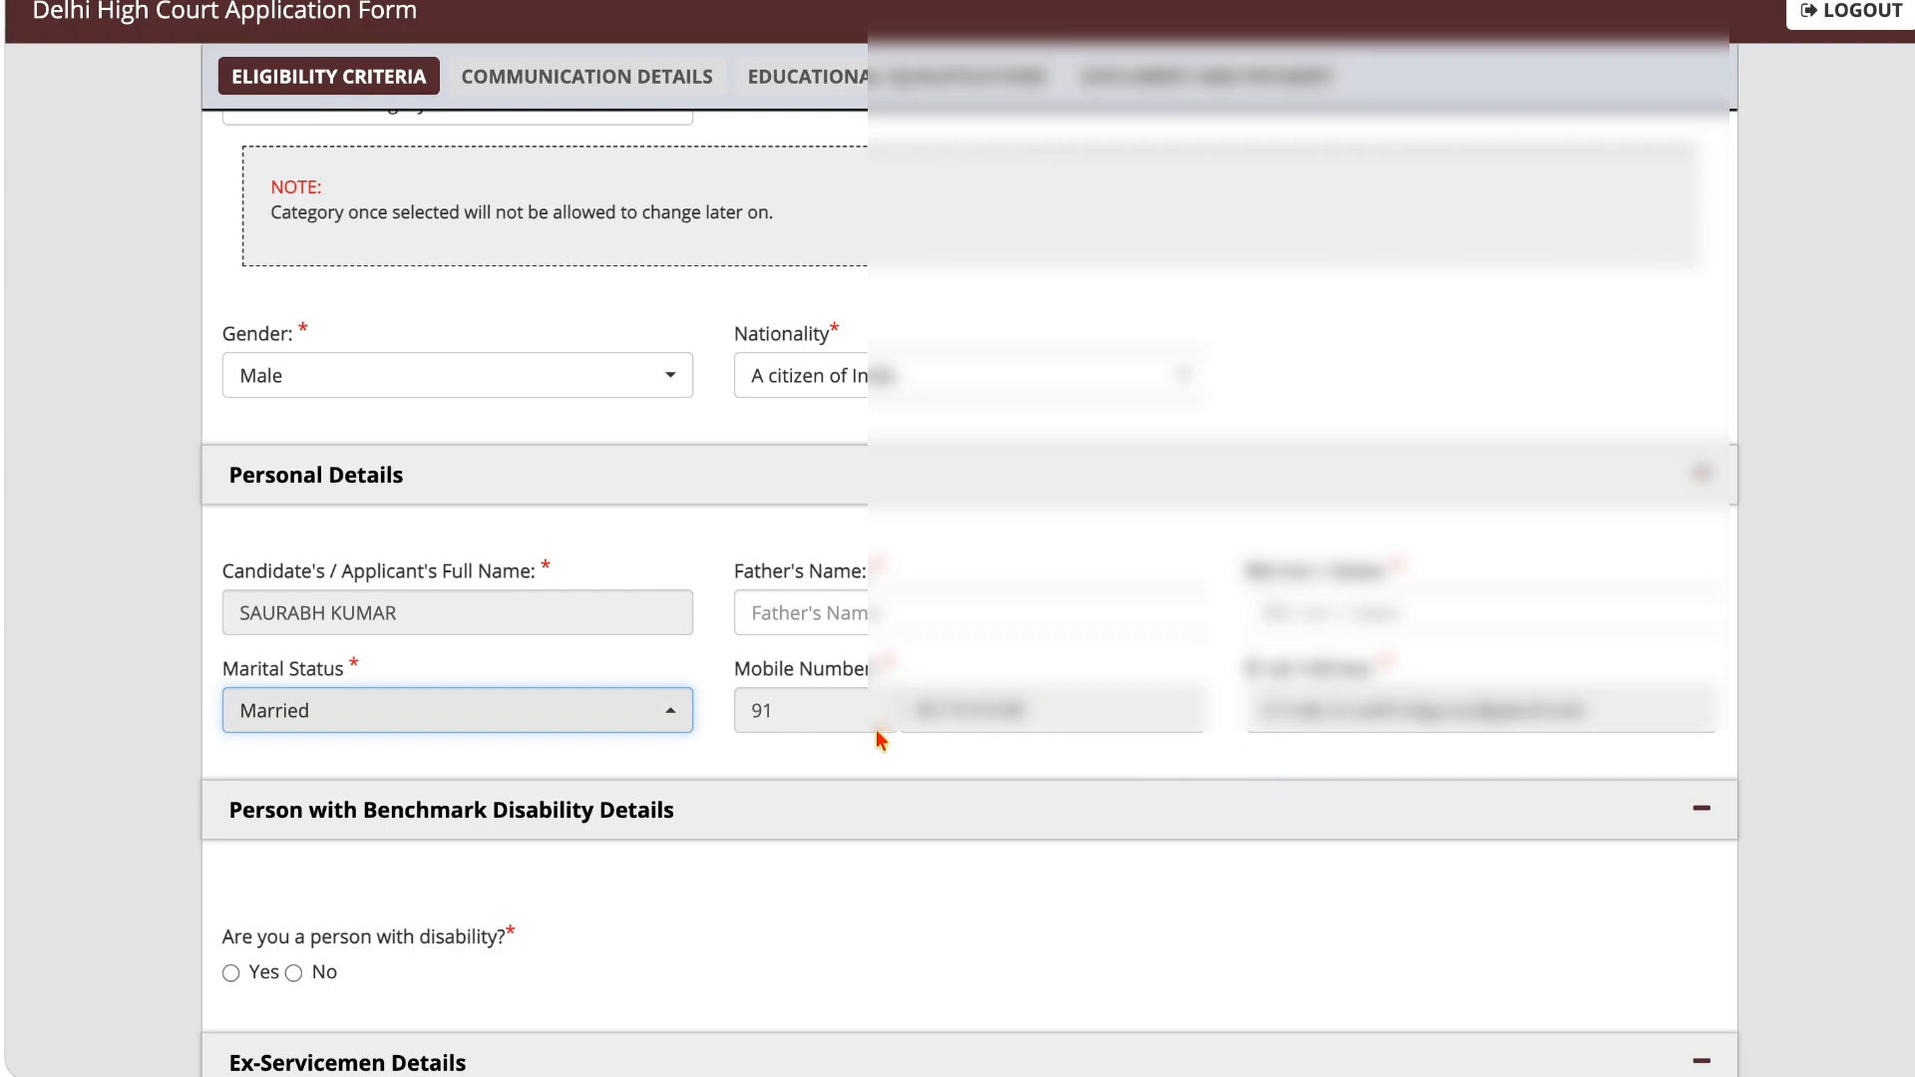
Step: Answer Yes to being a person with disability, with type Deaf (D), Hard of Hearing (HH), sub type Deaf (D) and percentage 10
scroll(1374, 736, down, 3)
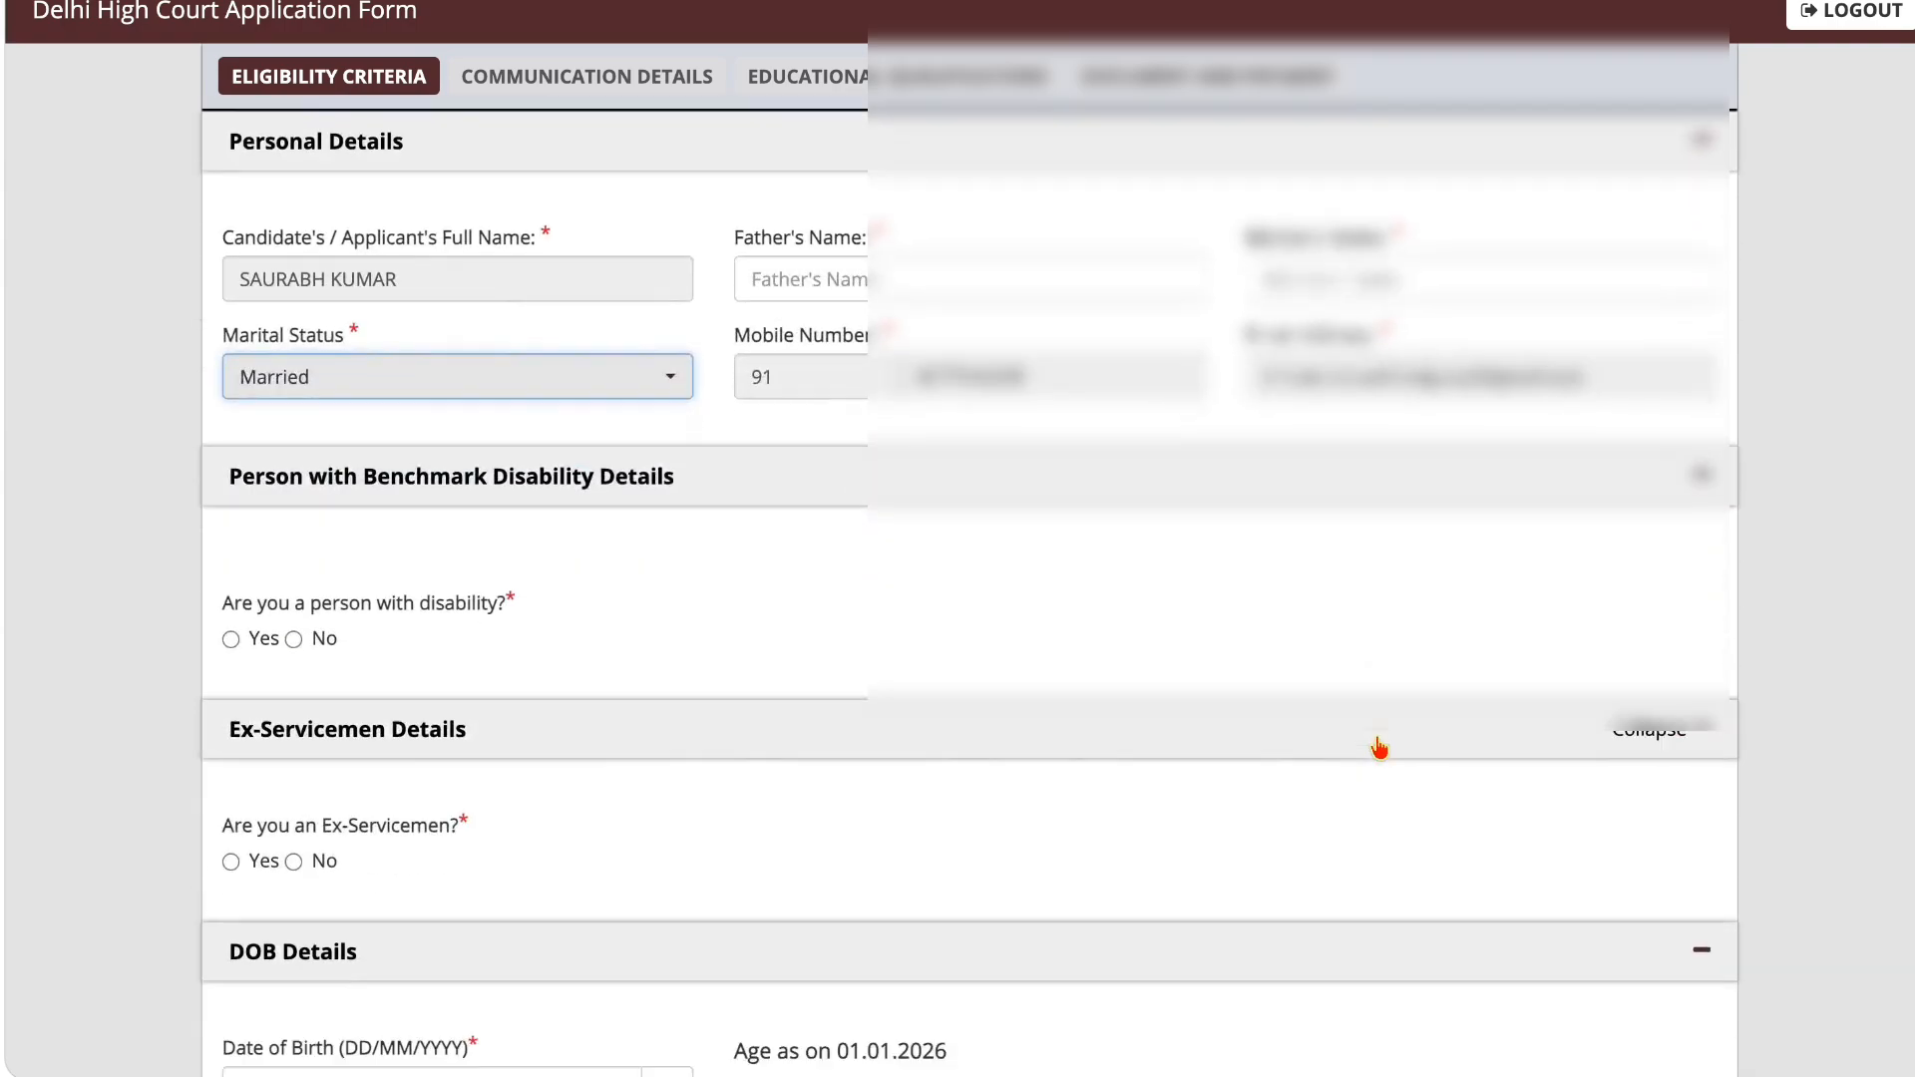
scroll(1376, 748, down, 3)
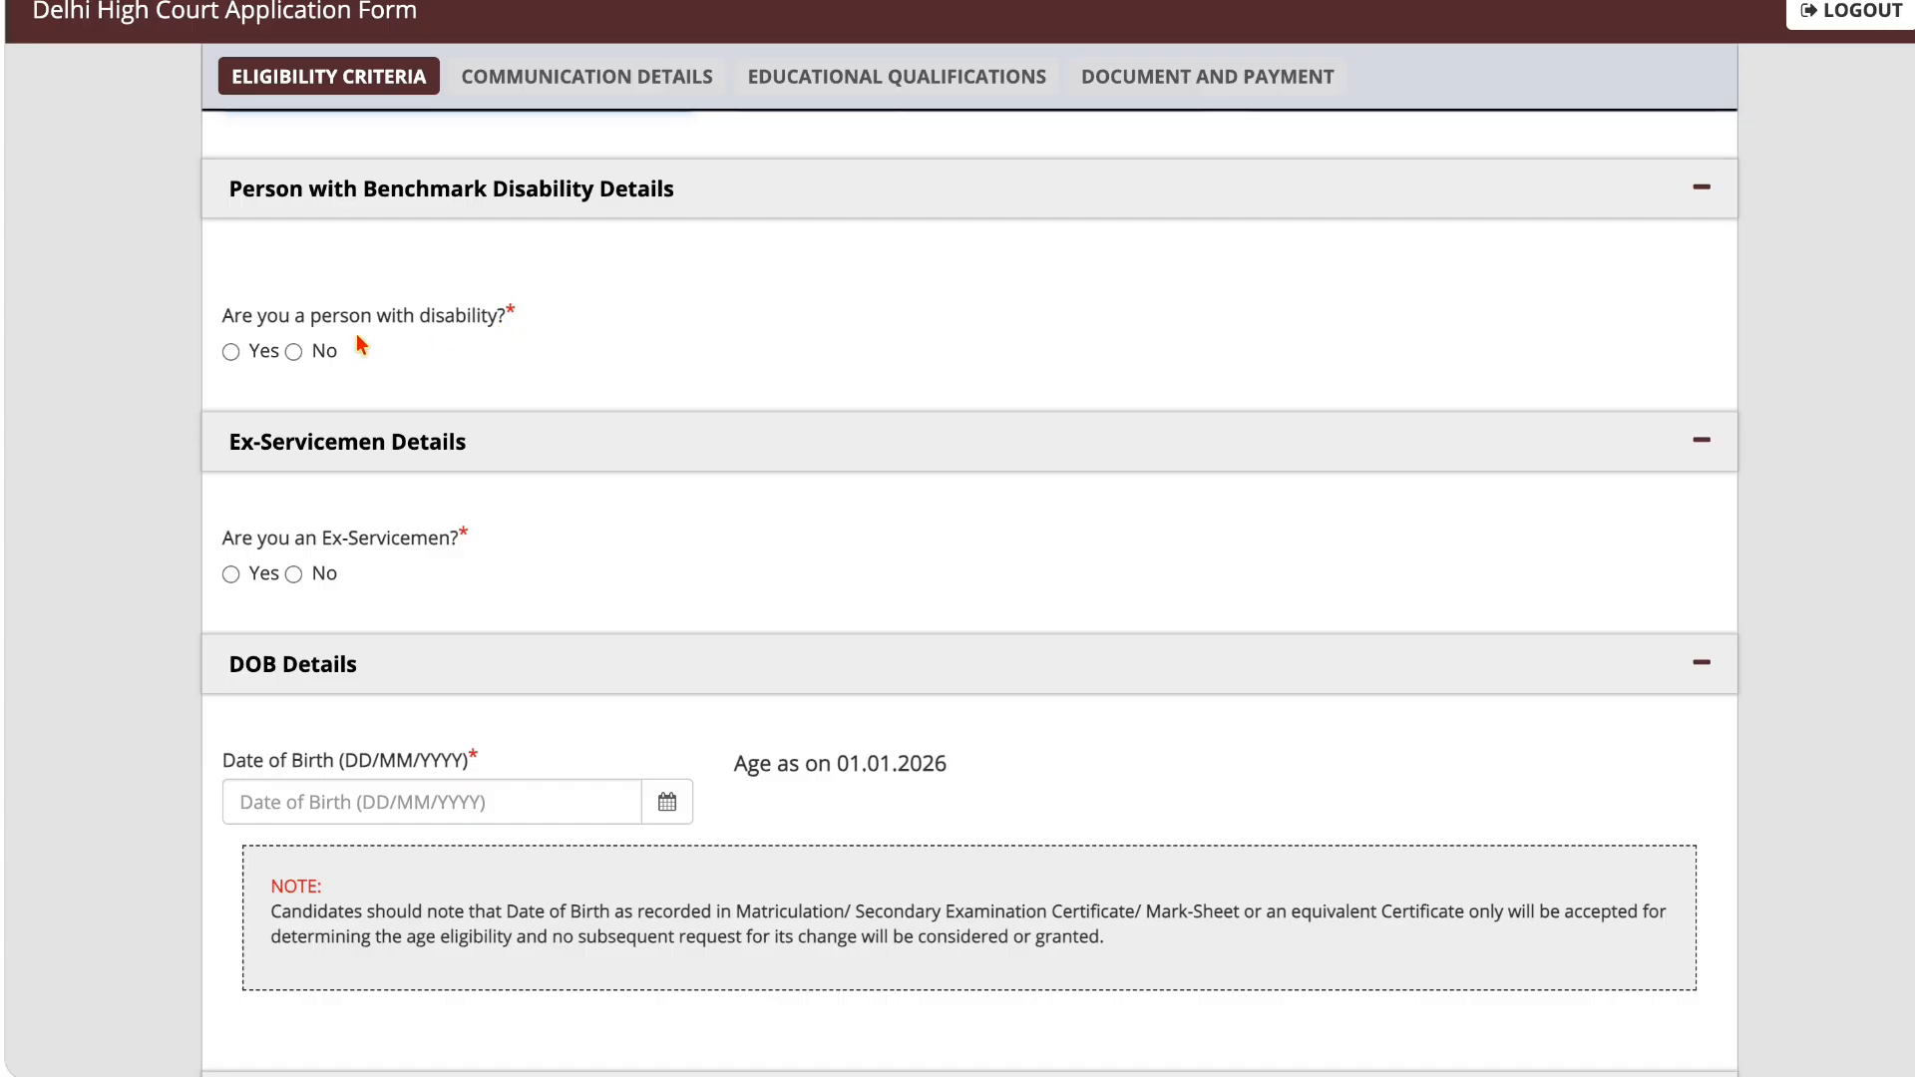
click(231, 352)
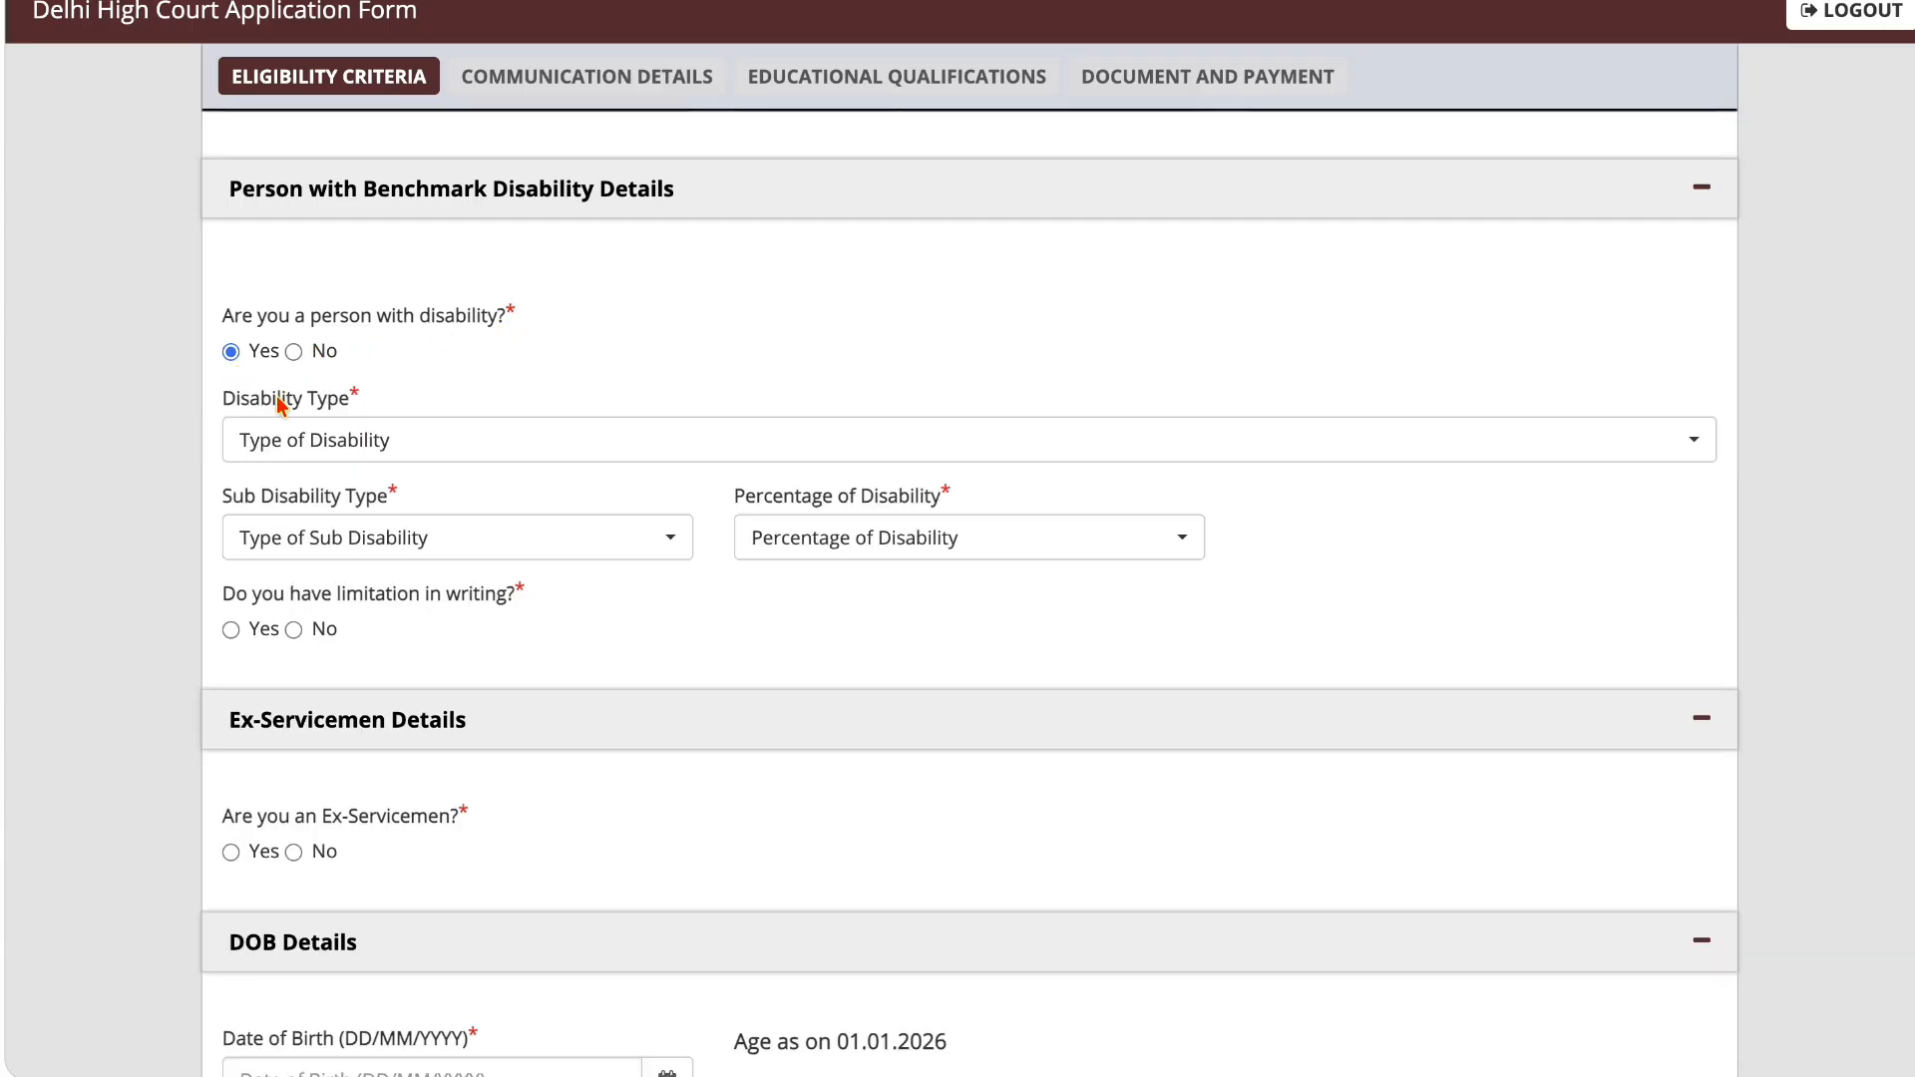
click(284, 440)
click(470, 499)
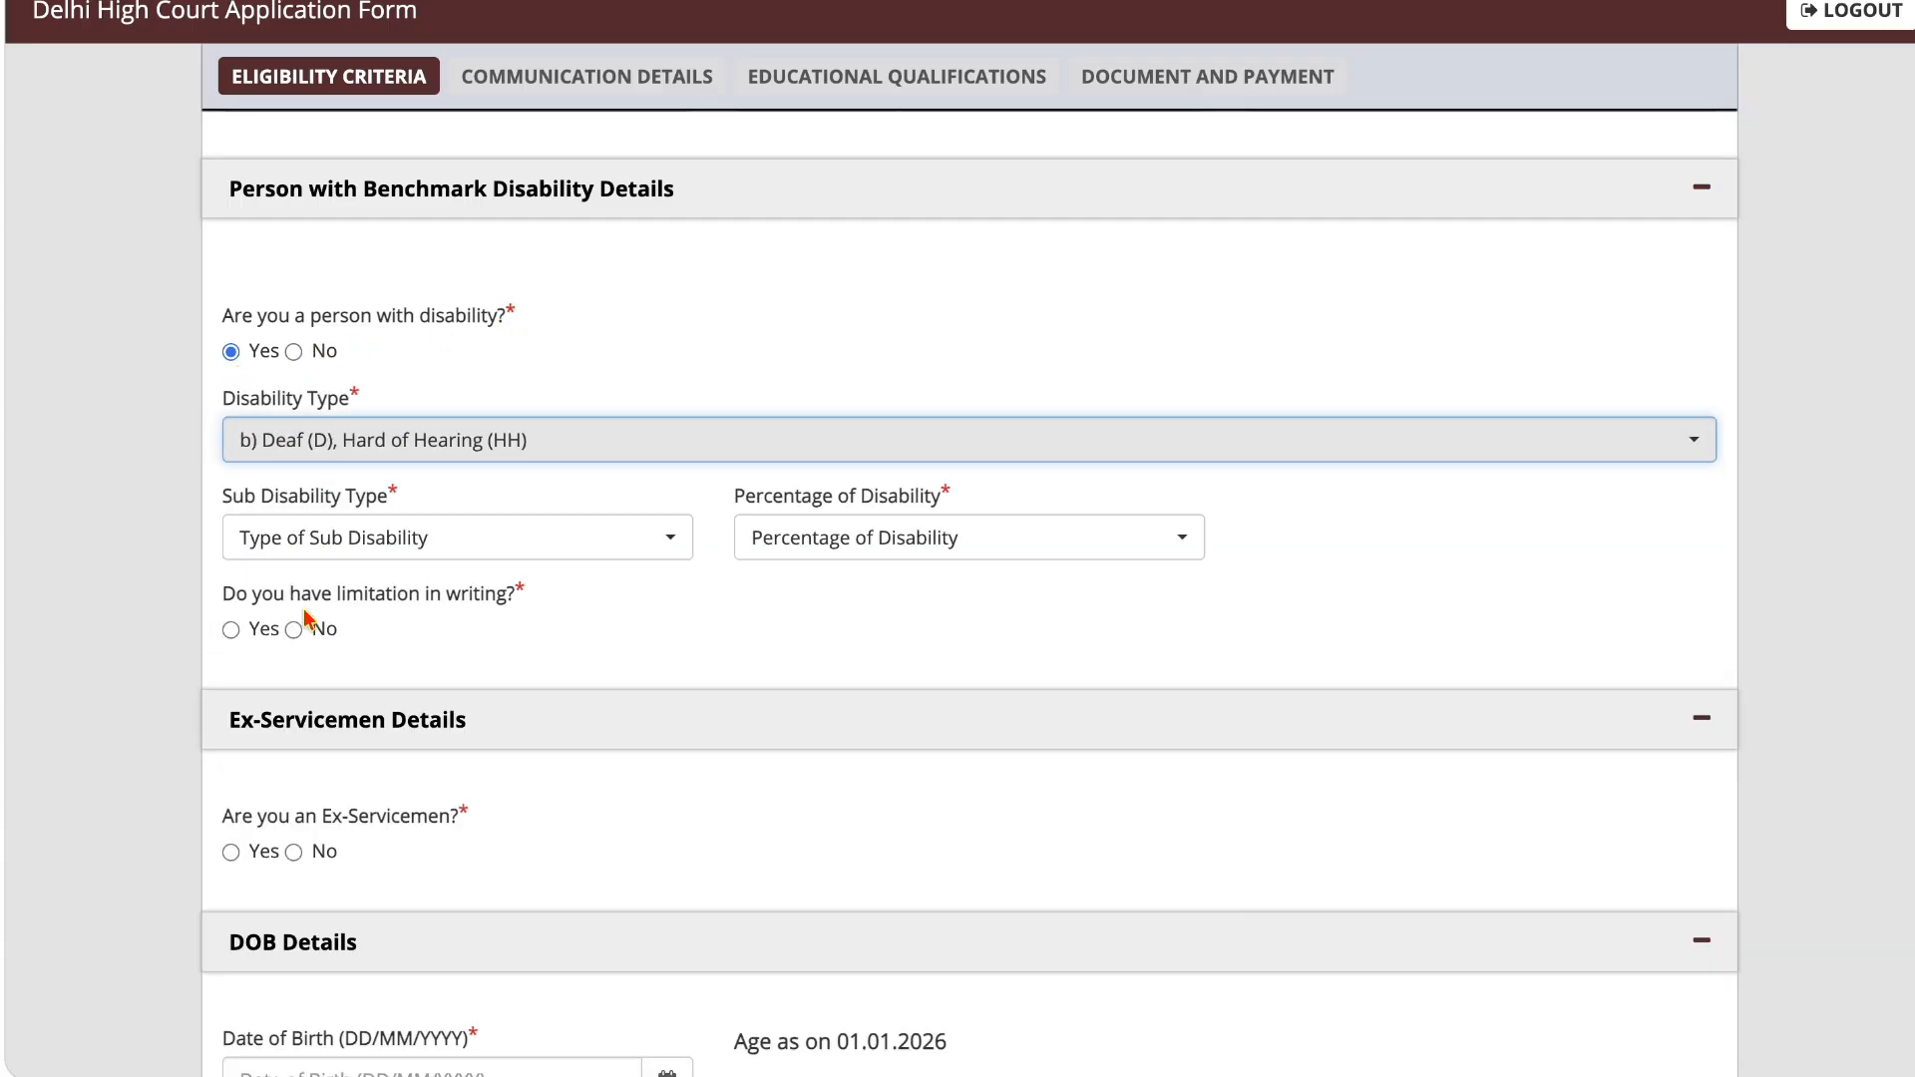
click(301, 540)
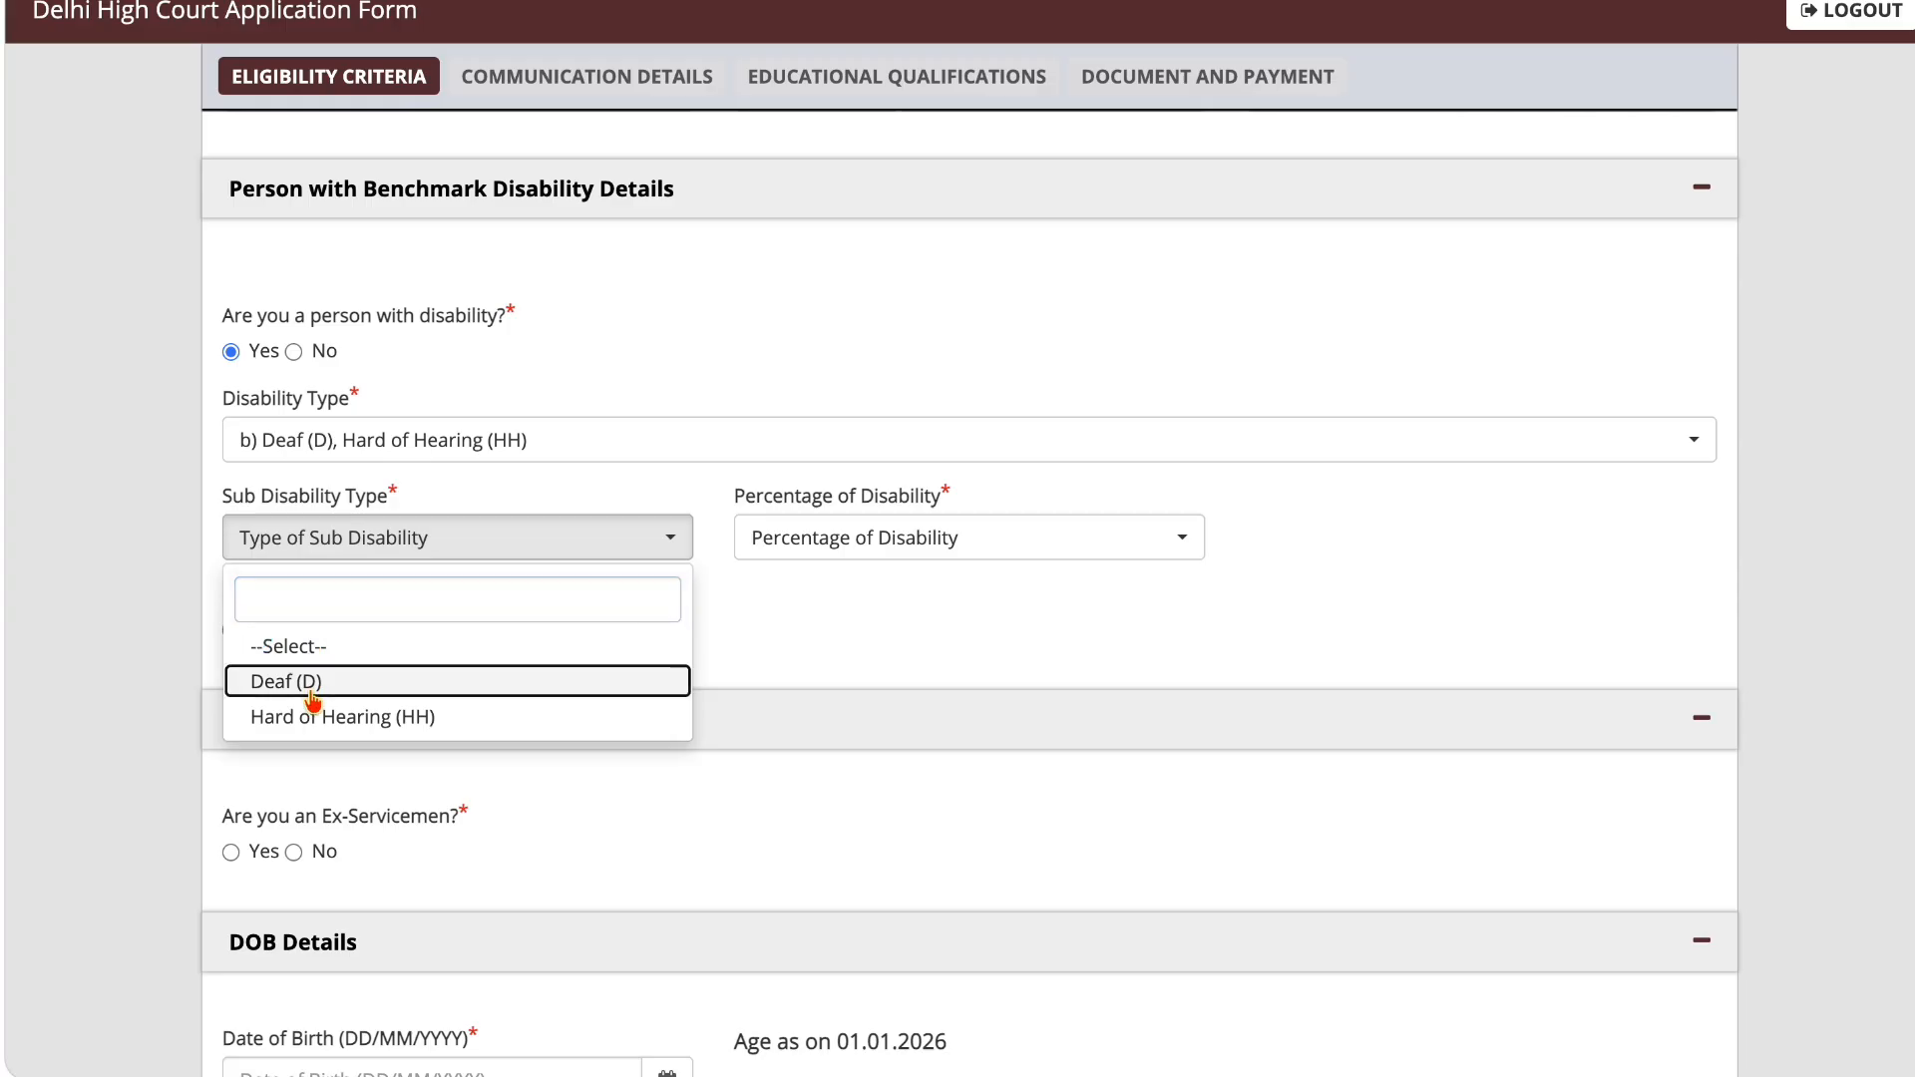
click(190, 678)
click(832, 551)
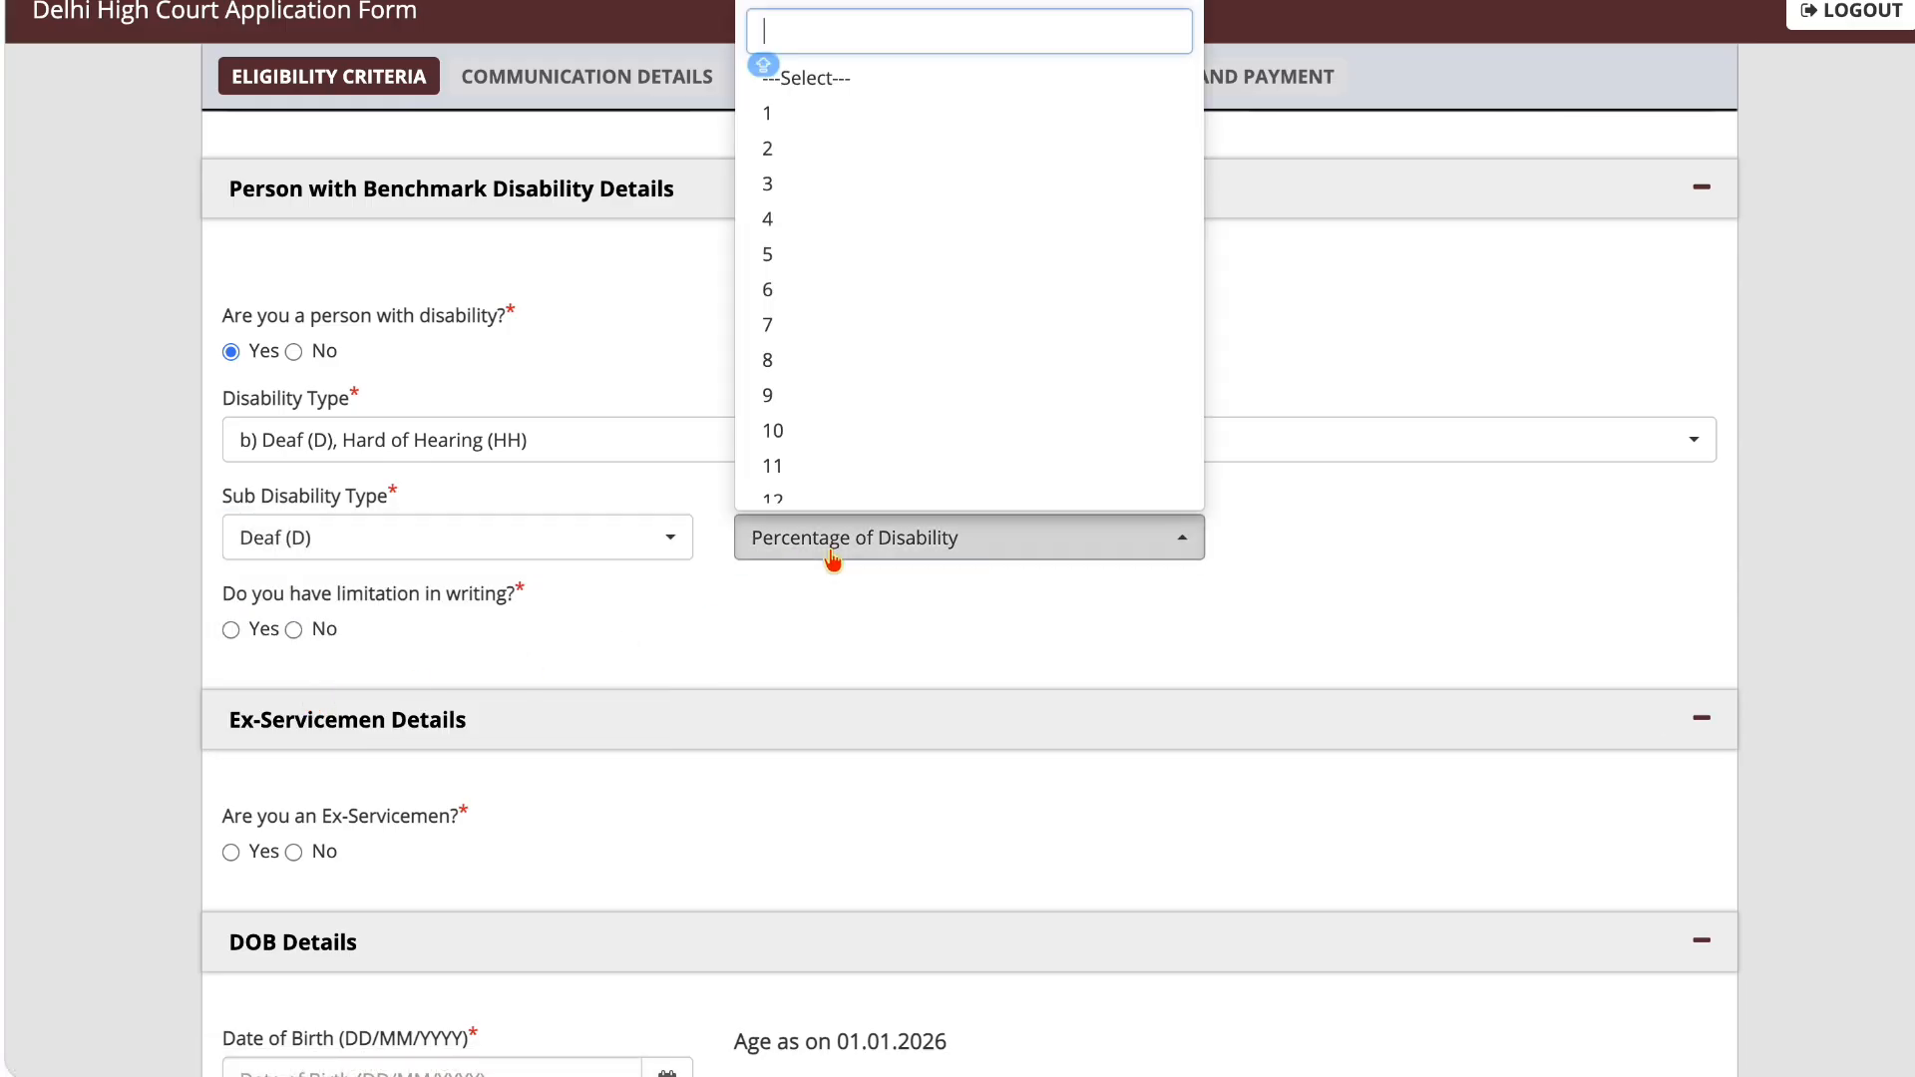
click(826, 443)
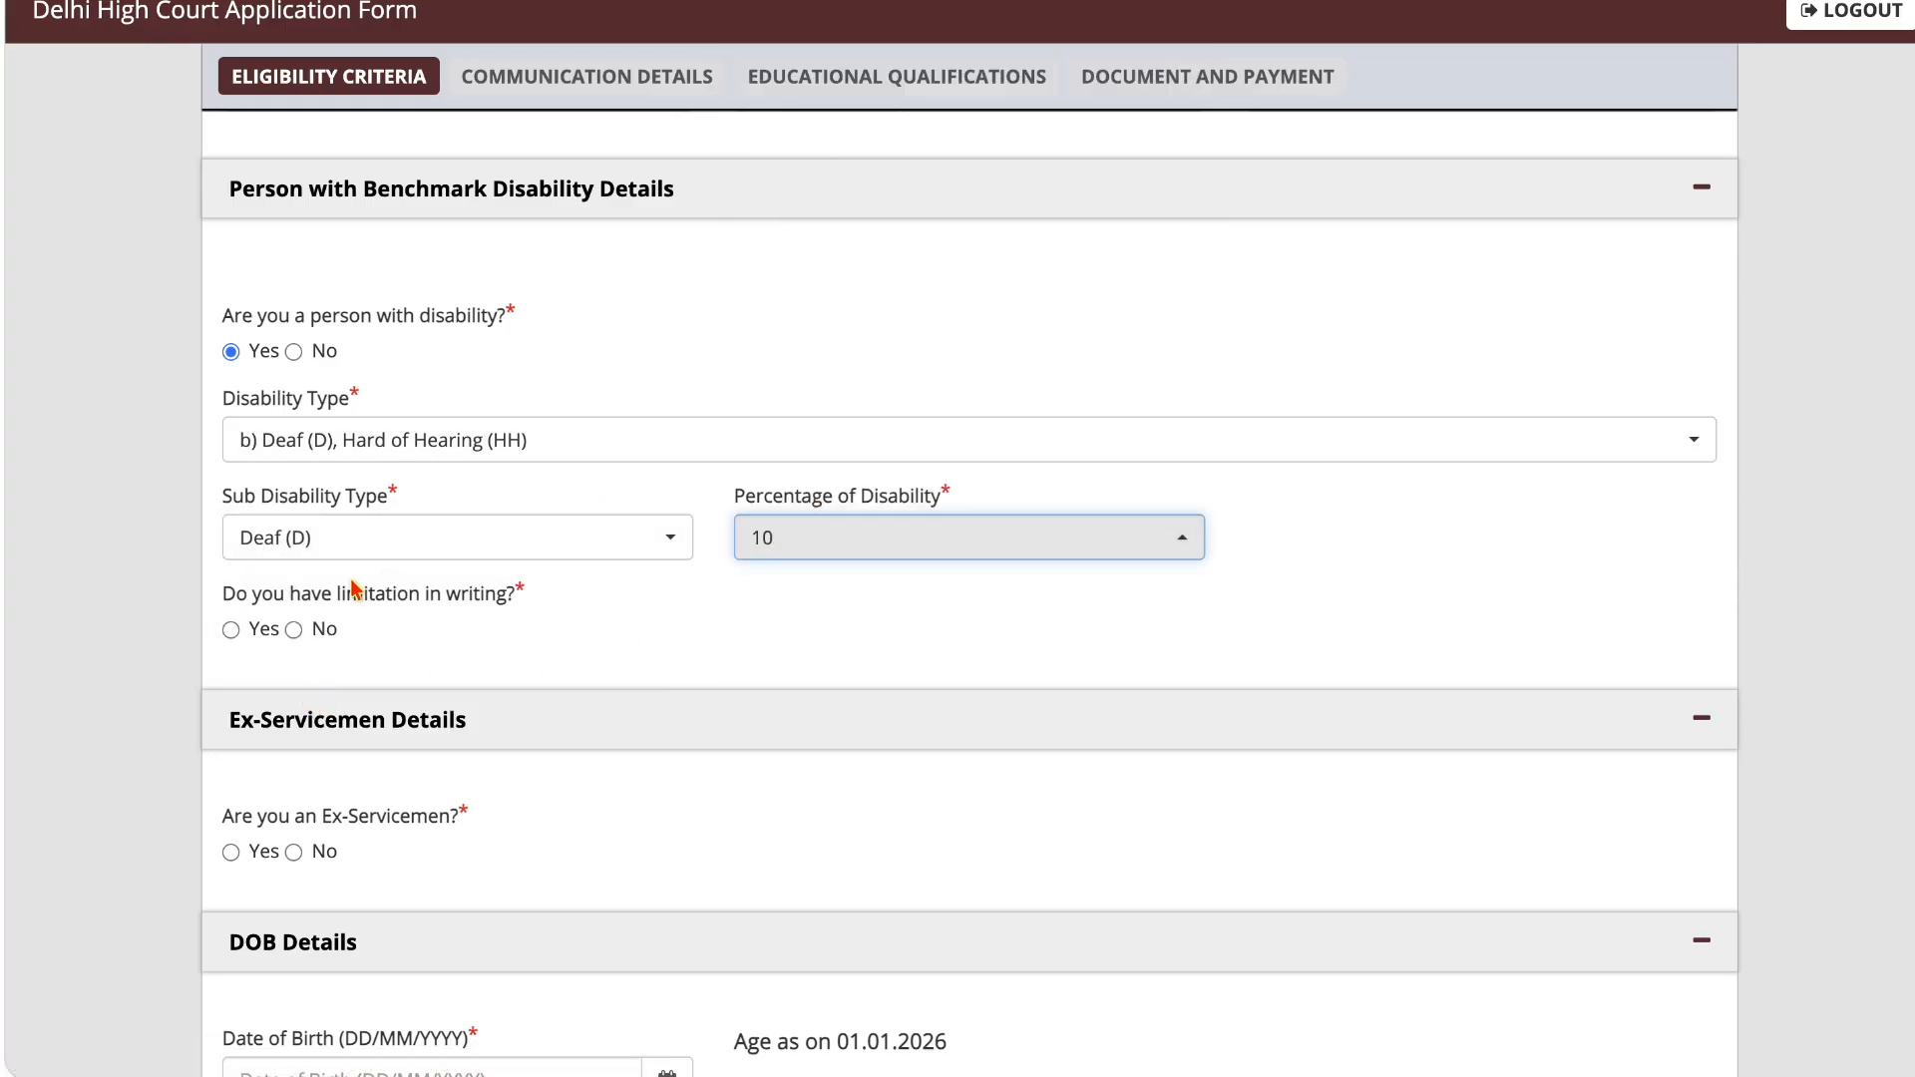
Step: Answer Yes to limitation in writing and choose "I want Delhi High Court to provide the Scribe" for the scribe facility
drag(332, 602, 481, 600)
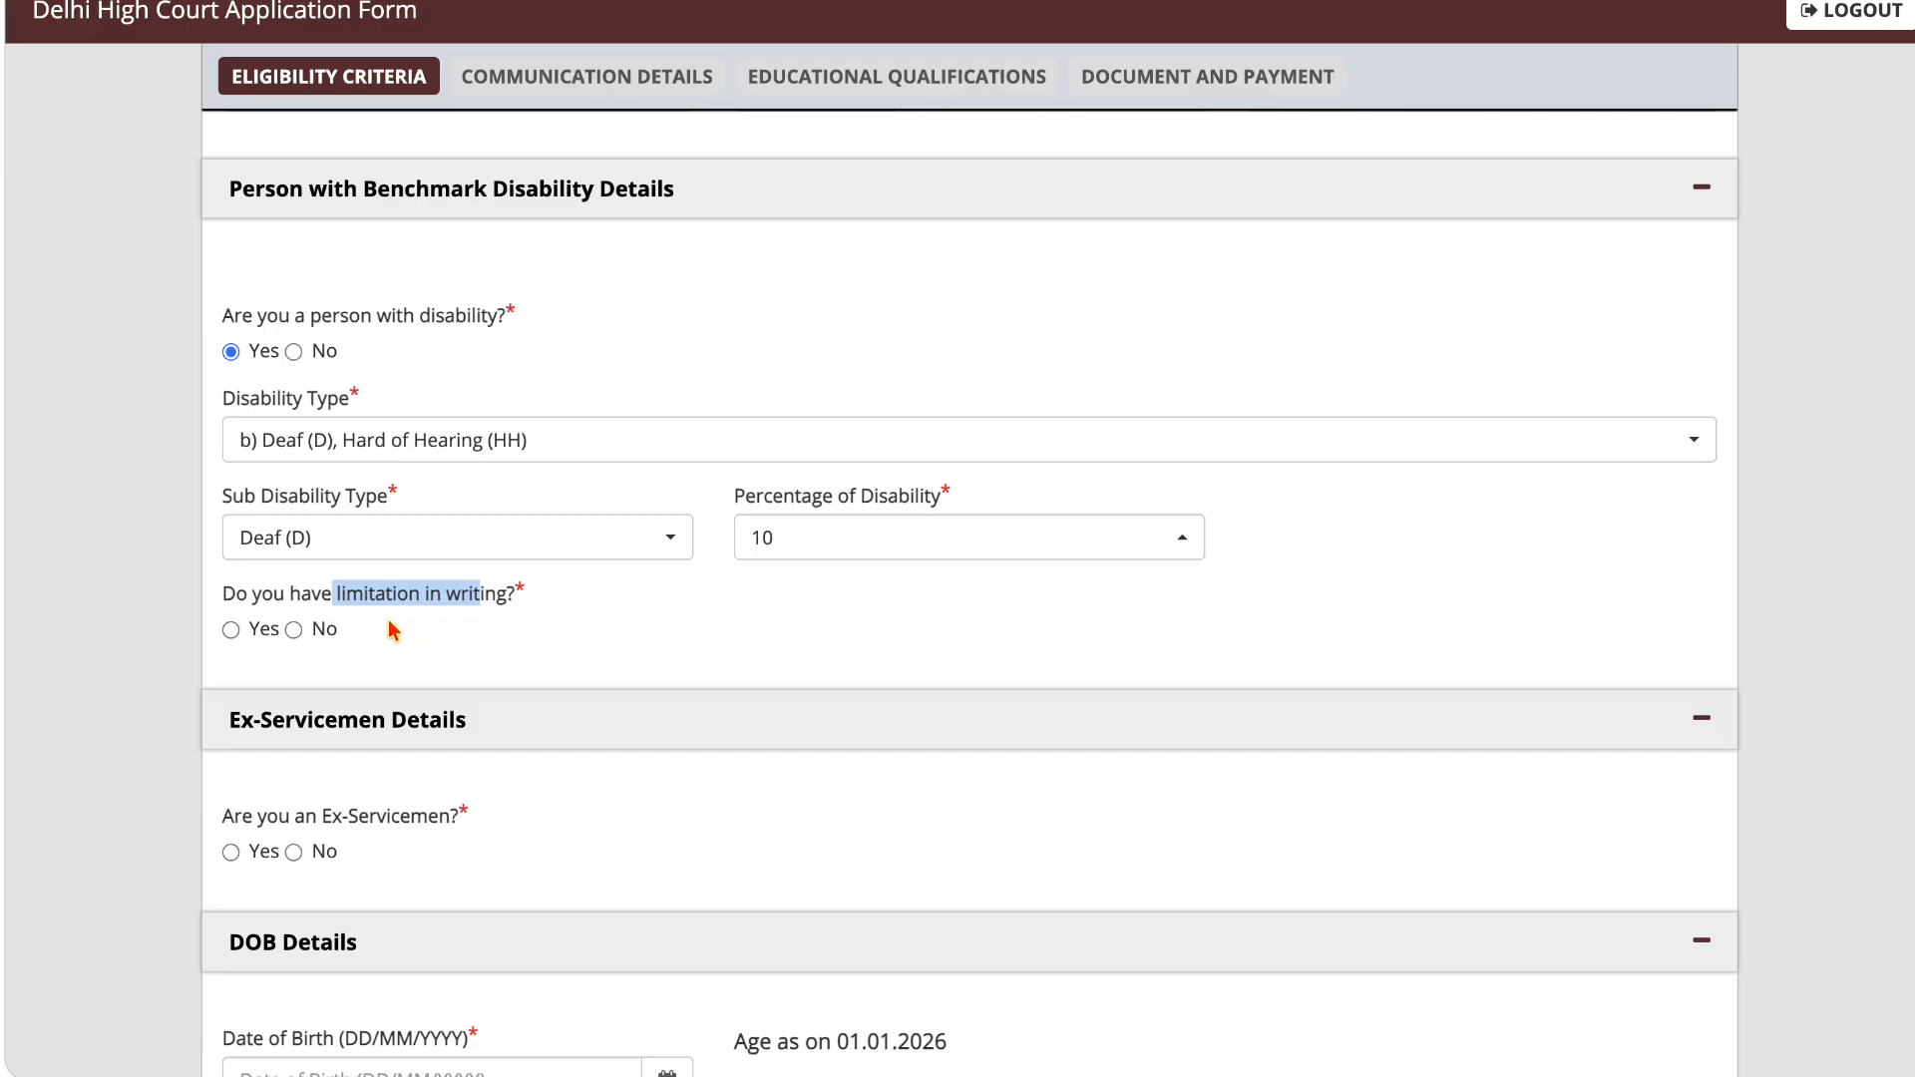
click(232, 632)
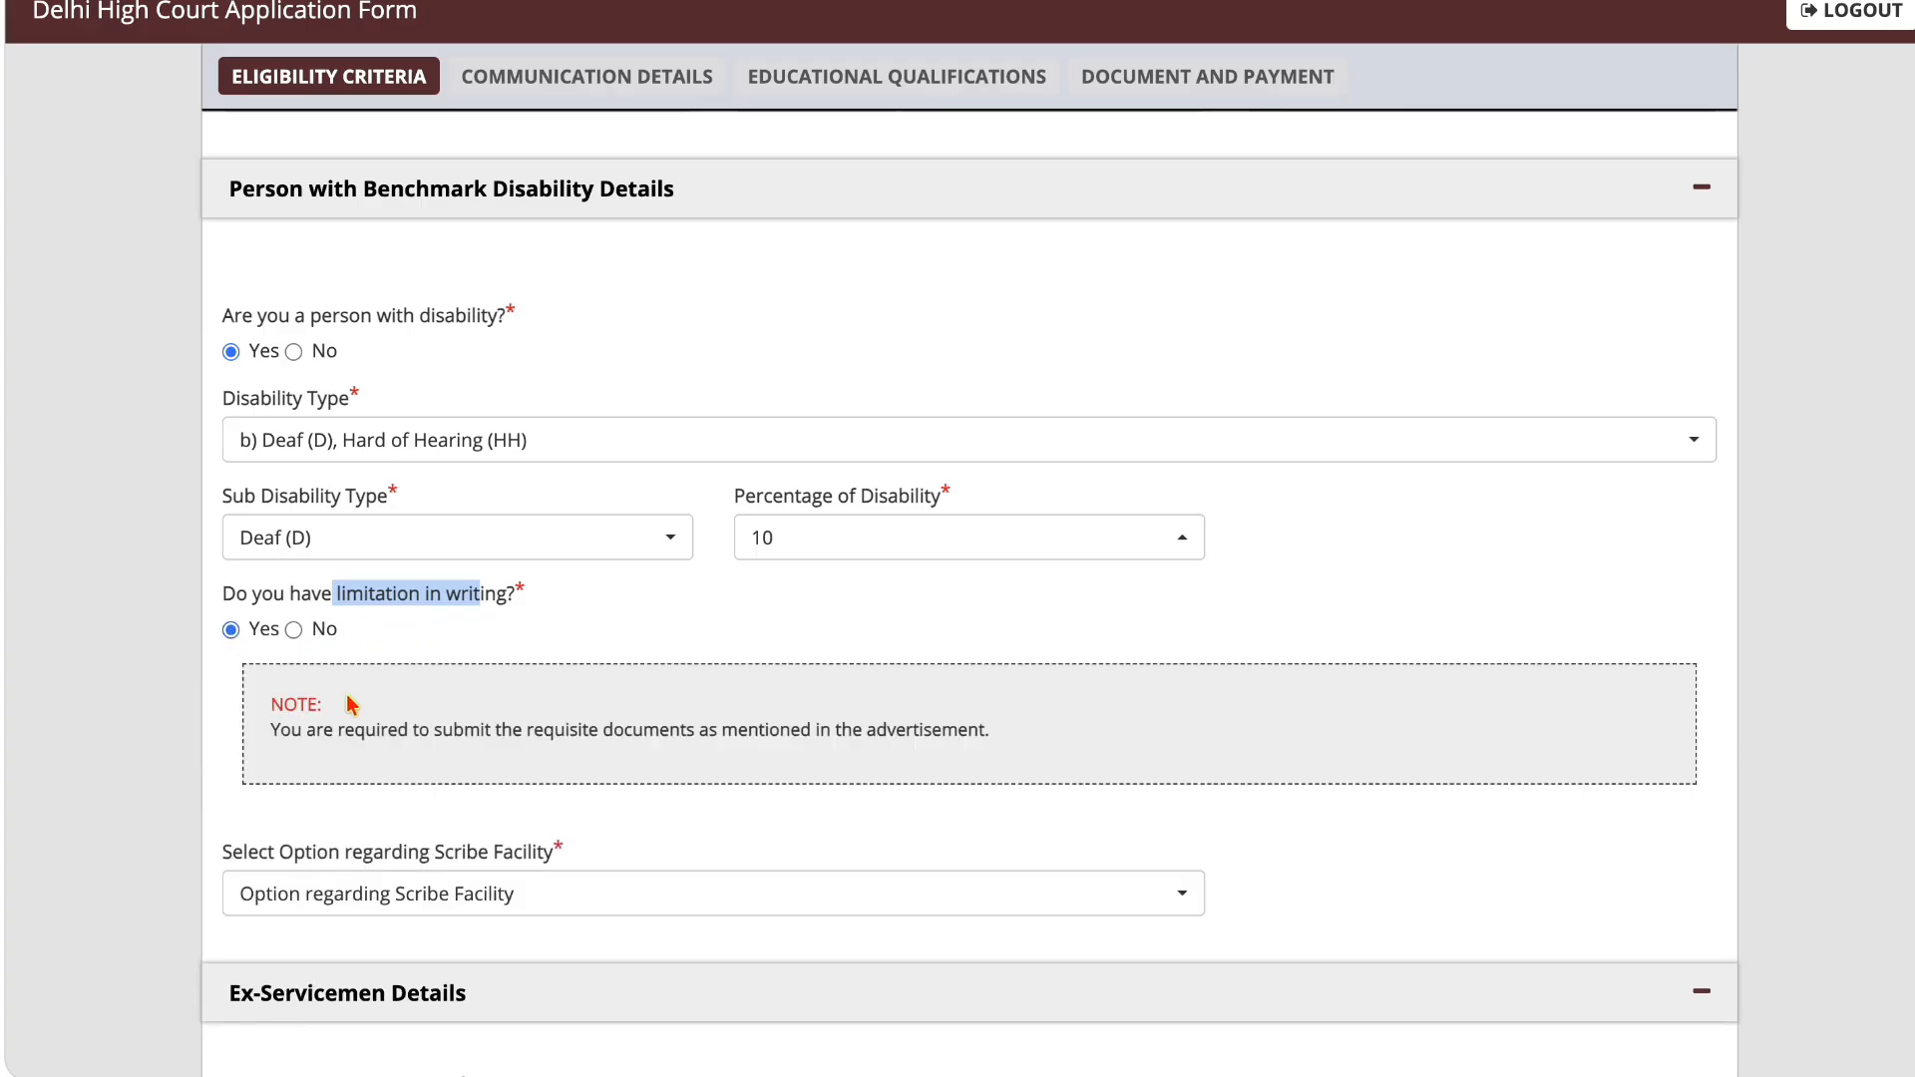
scroll(409, 769, down, 2)
click(398, 760)
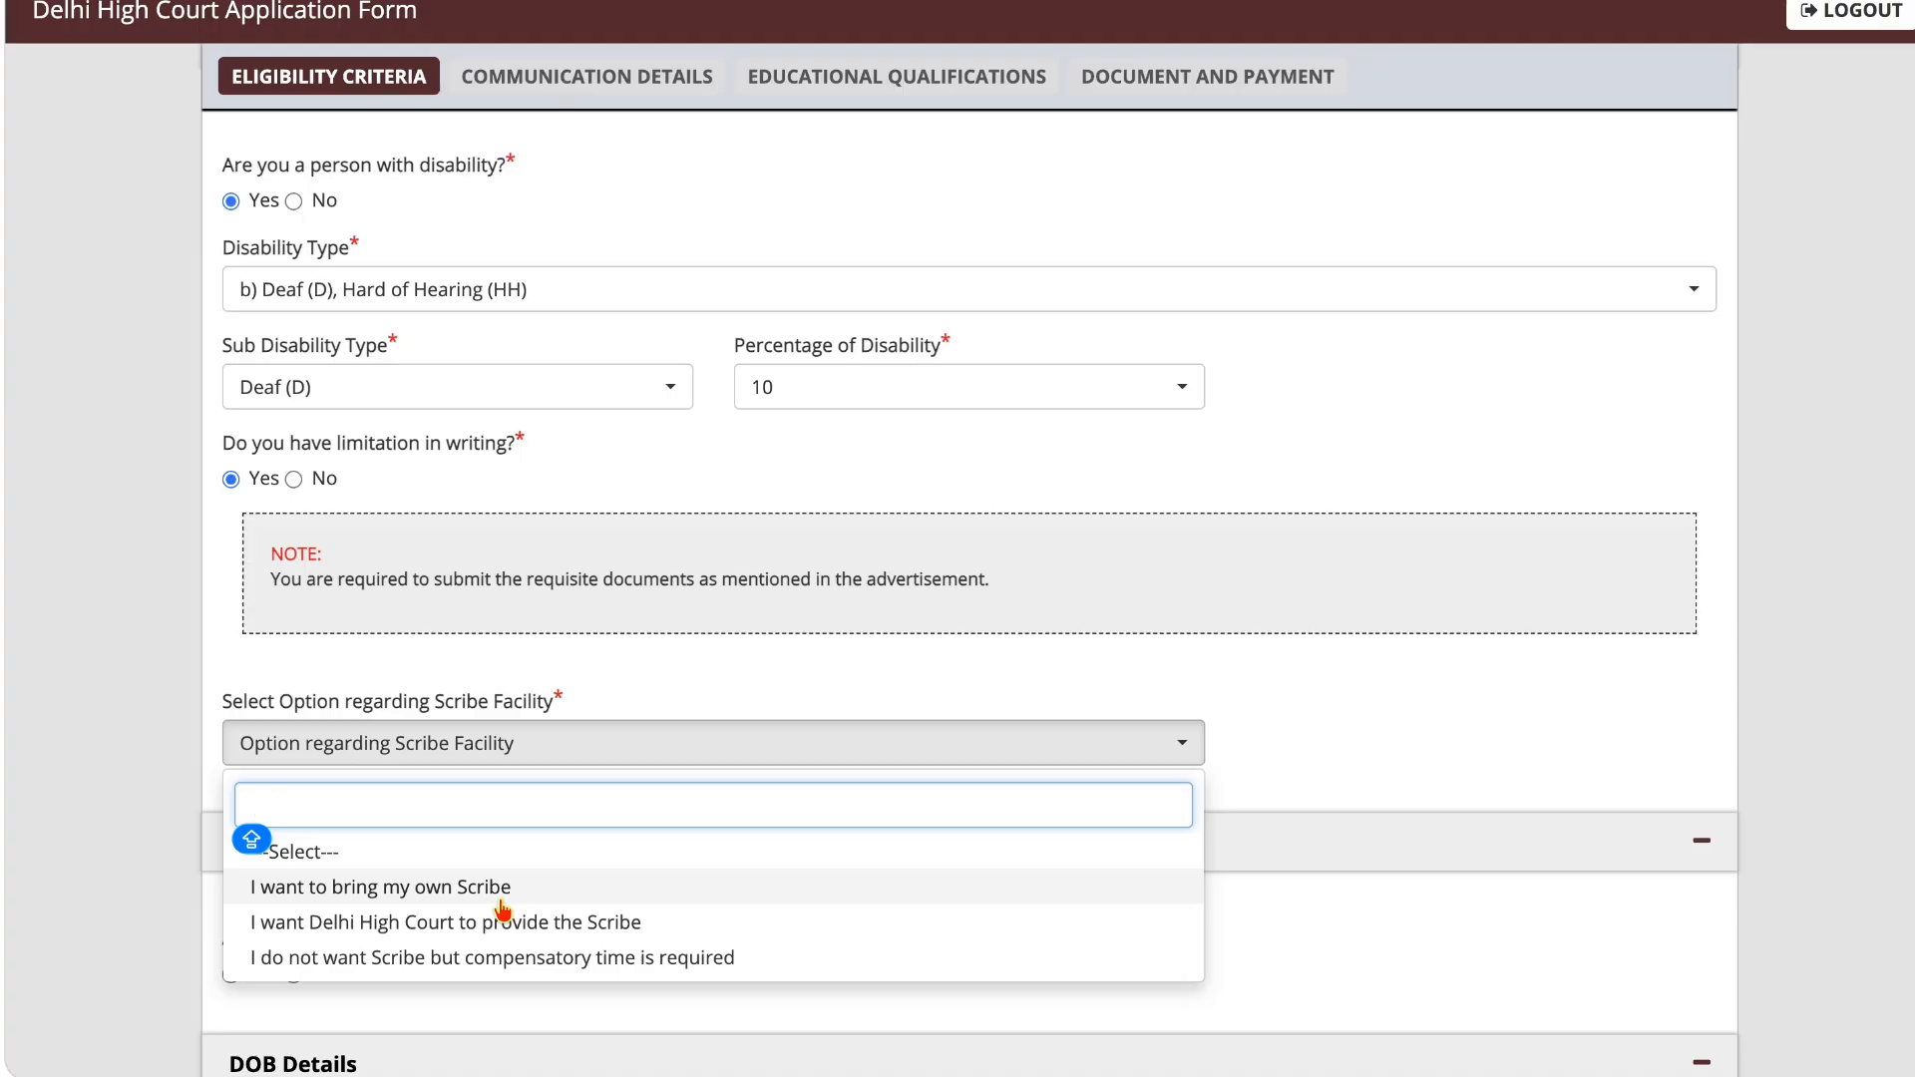
click(507, 922)
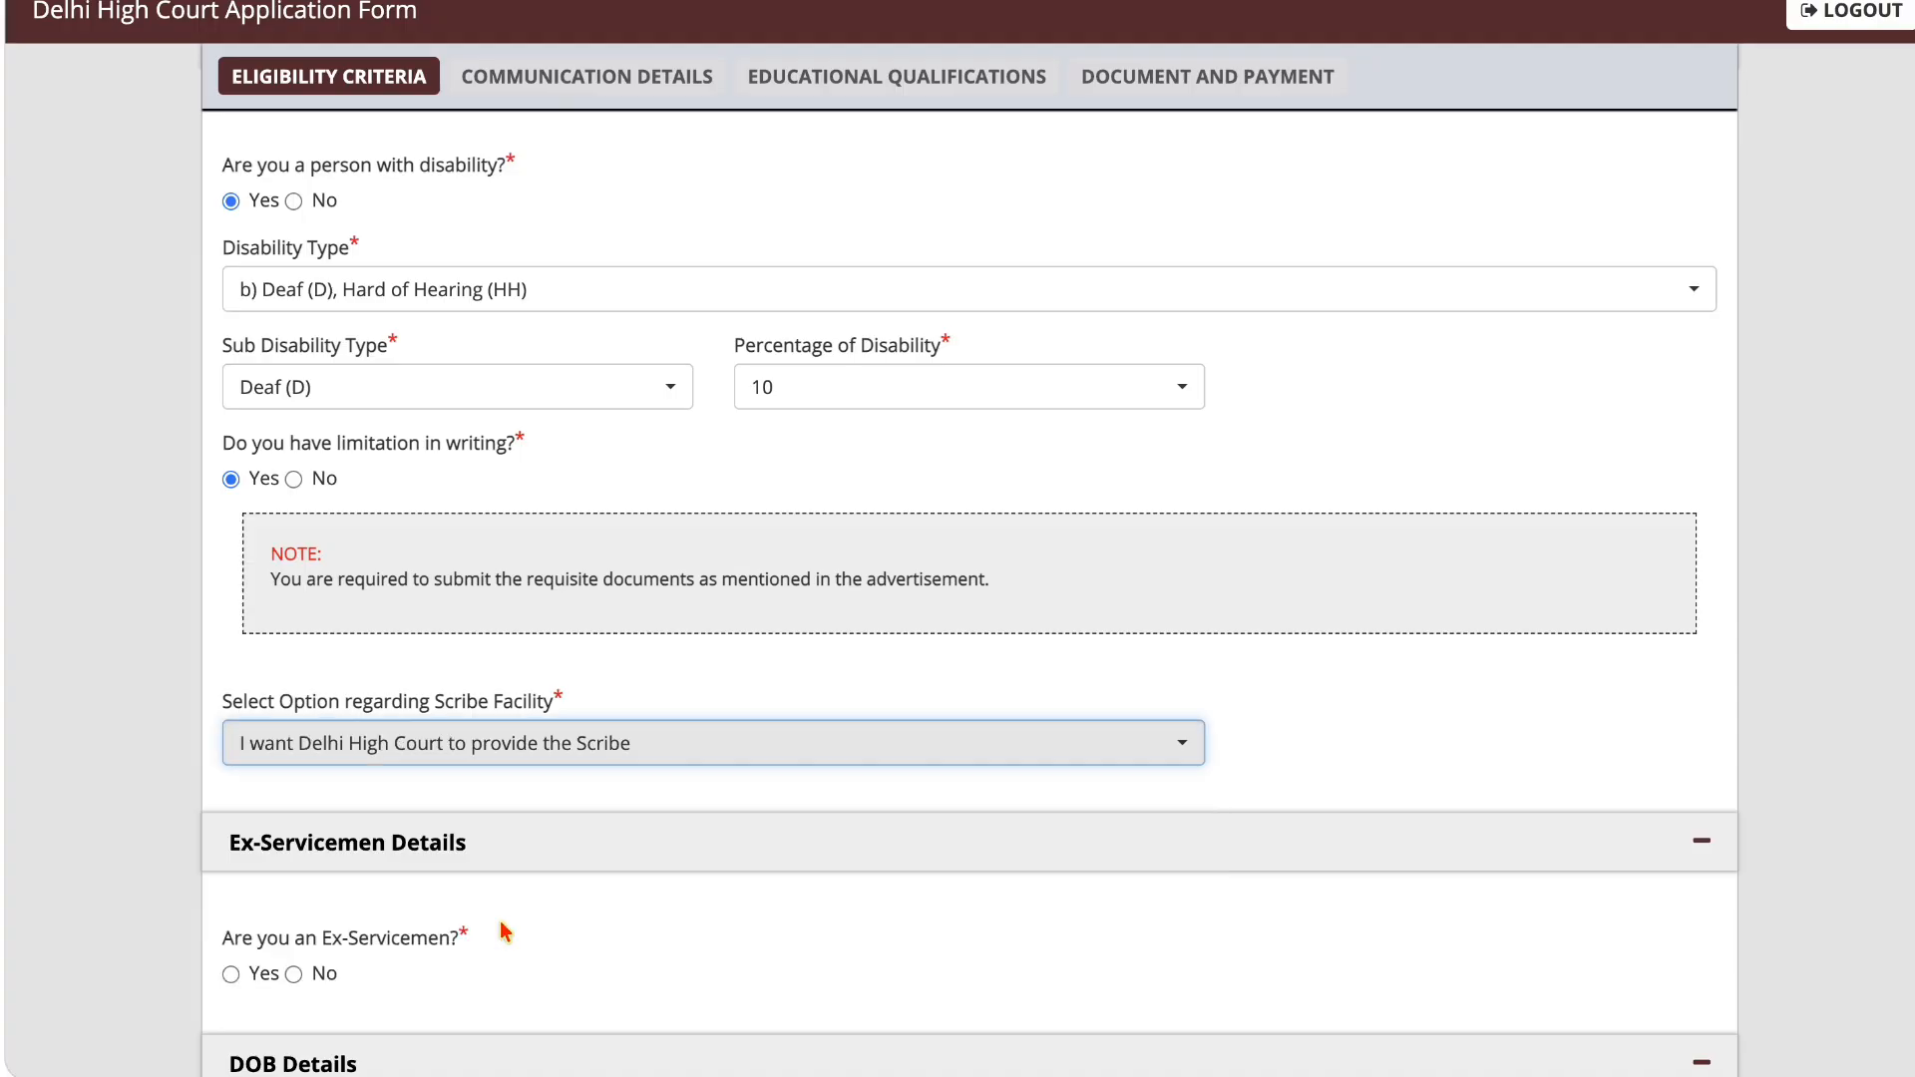
Step: Change the answer about being a person with disability to No
scroll(559, 864, down, 1)
scroll(558, 864, up, 2)
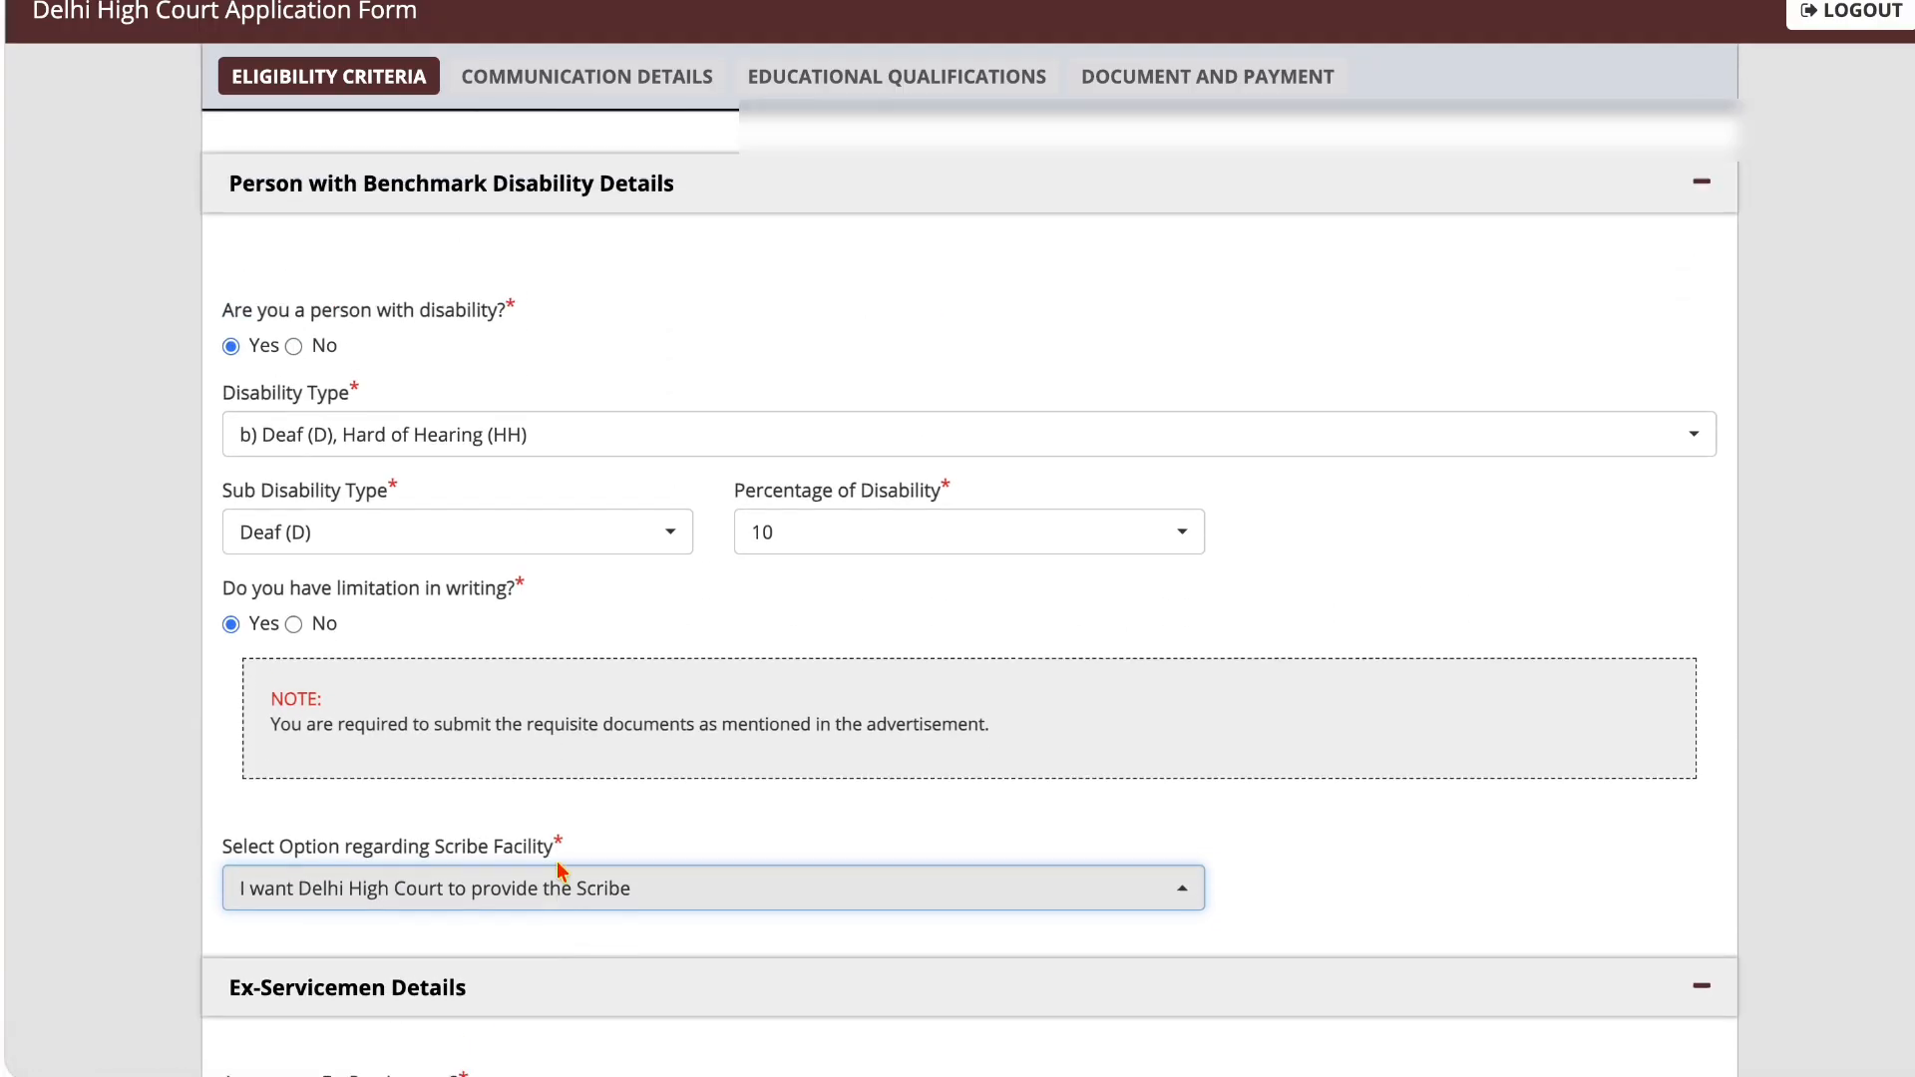
scroll(557, 864, up, 1)
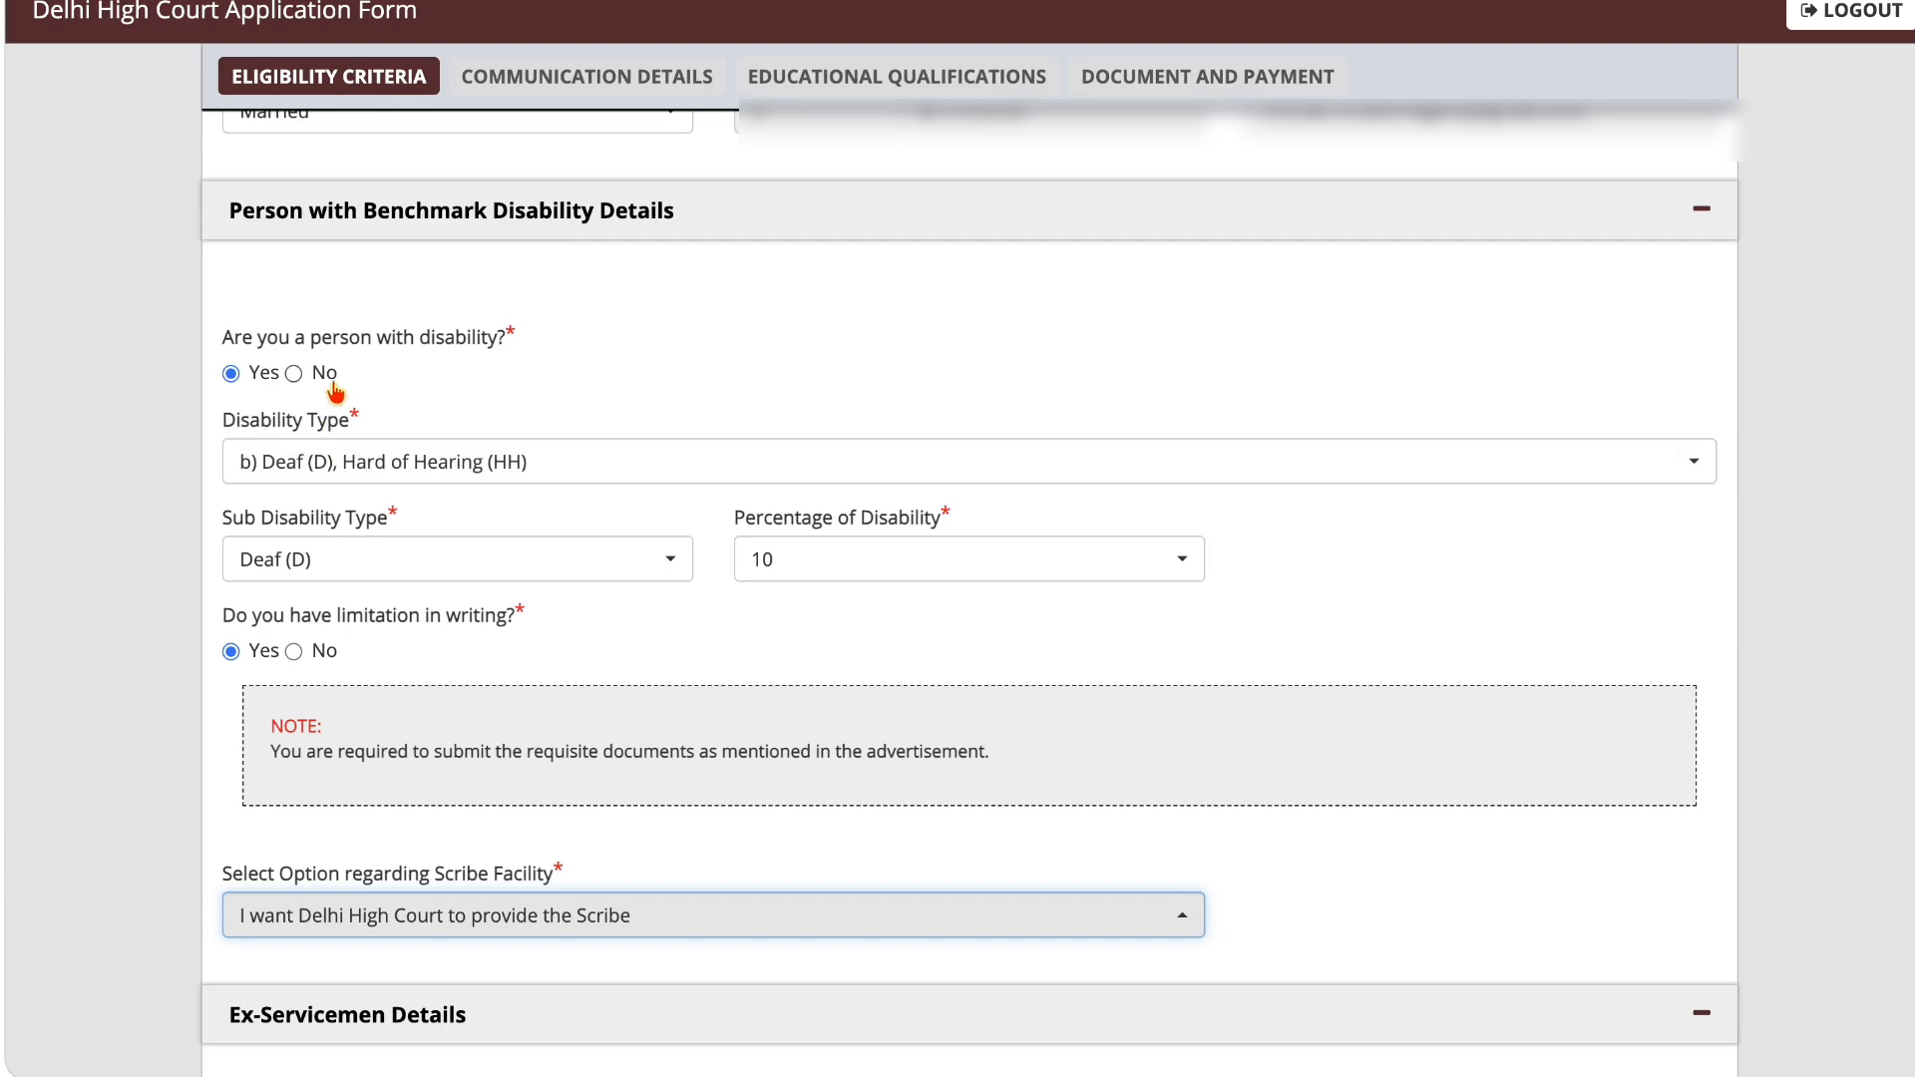
click(293, 373)
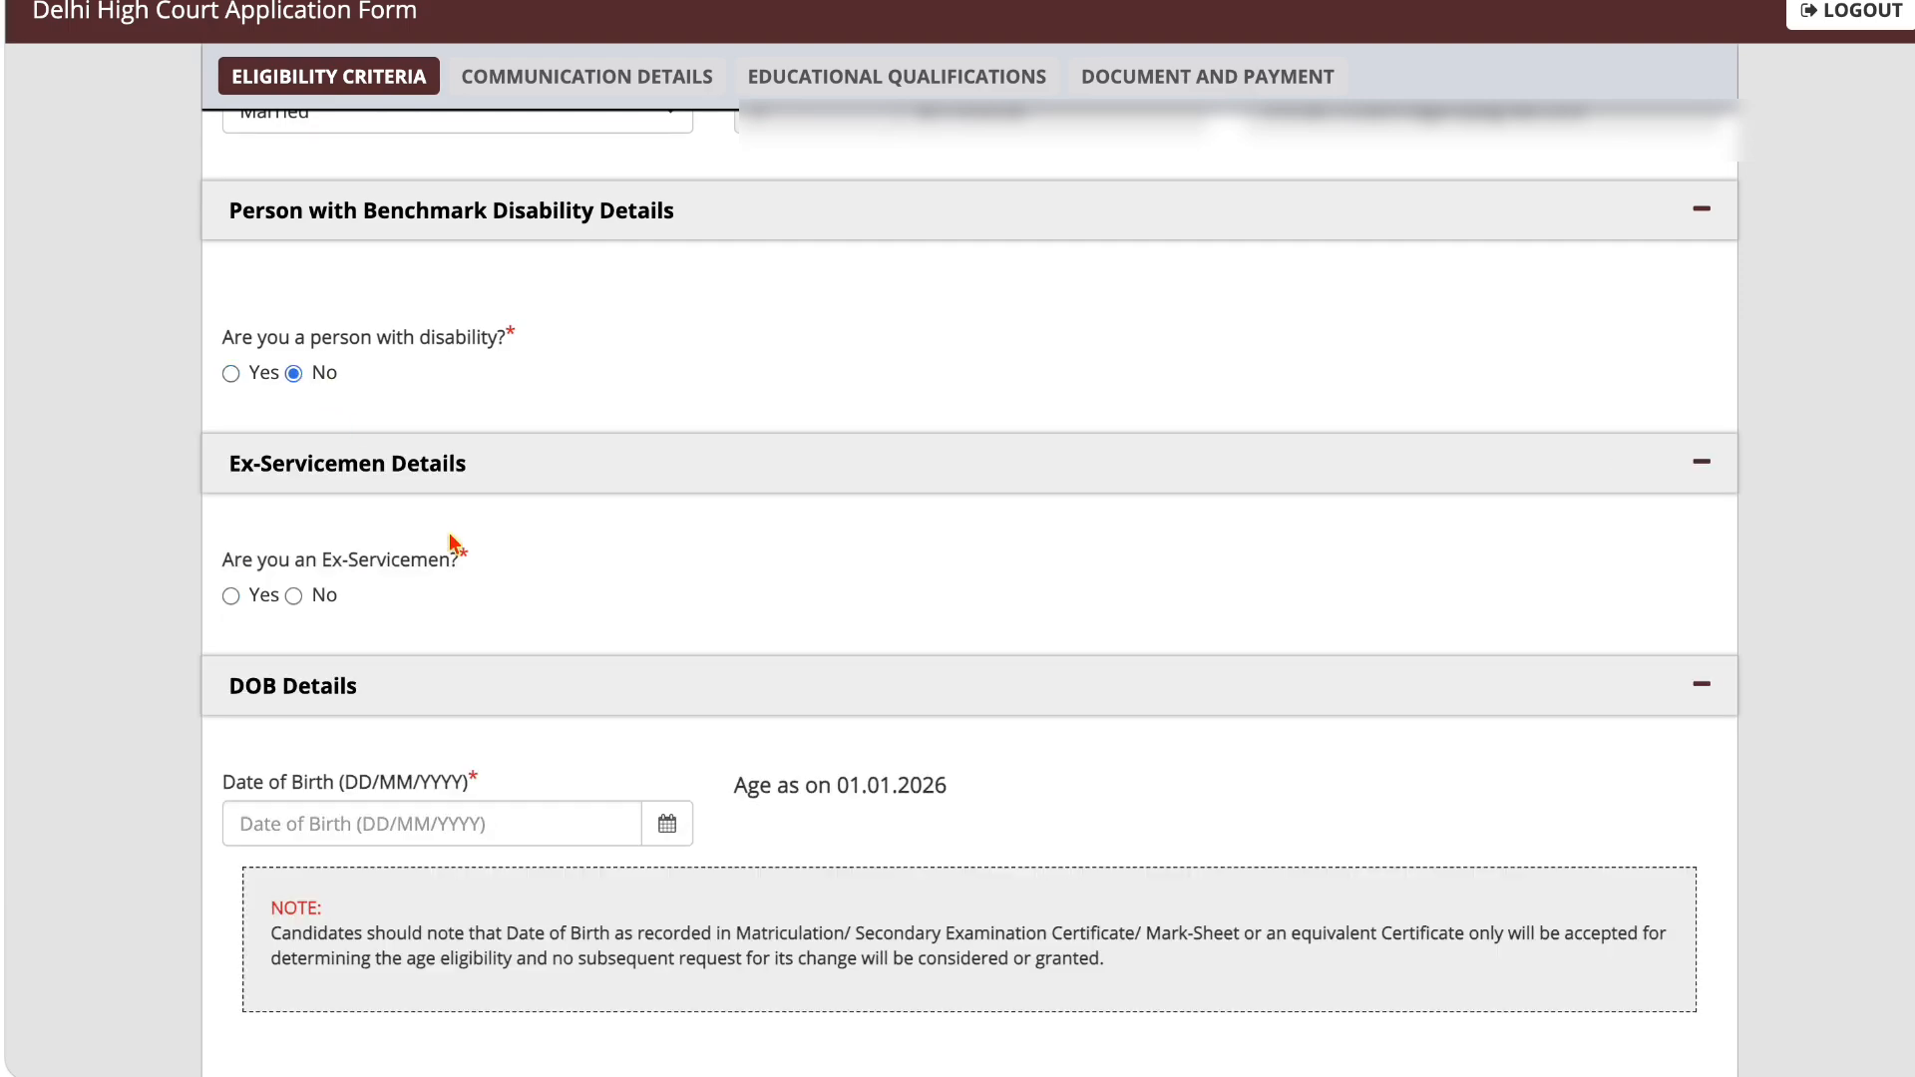
Step: Answer No to being an Ex-Servicemen in the Ex-Servicemen Details
scroll(451, 544, down, 2)
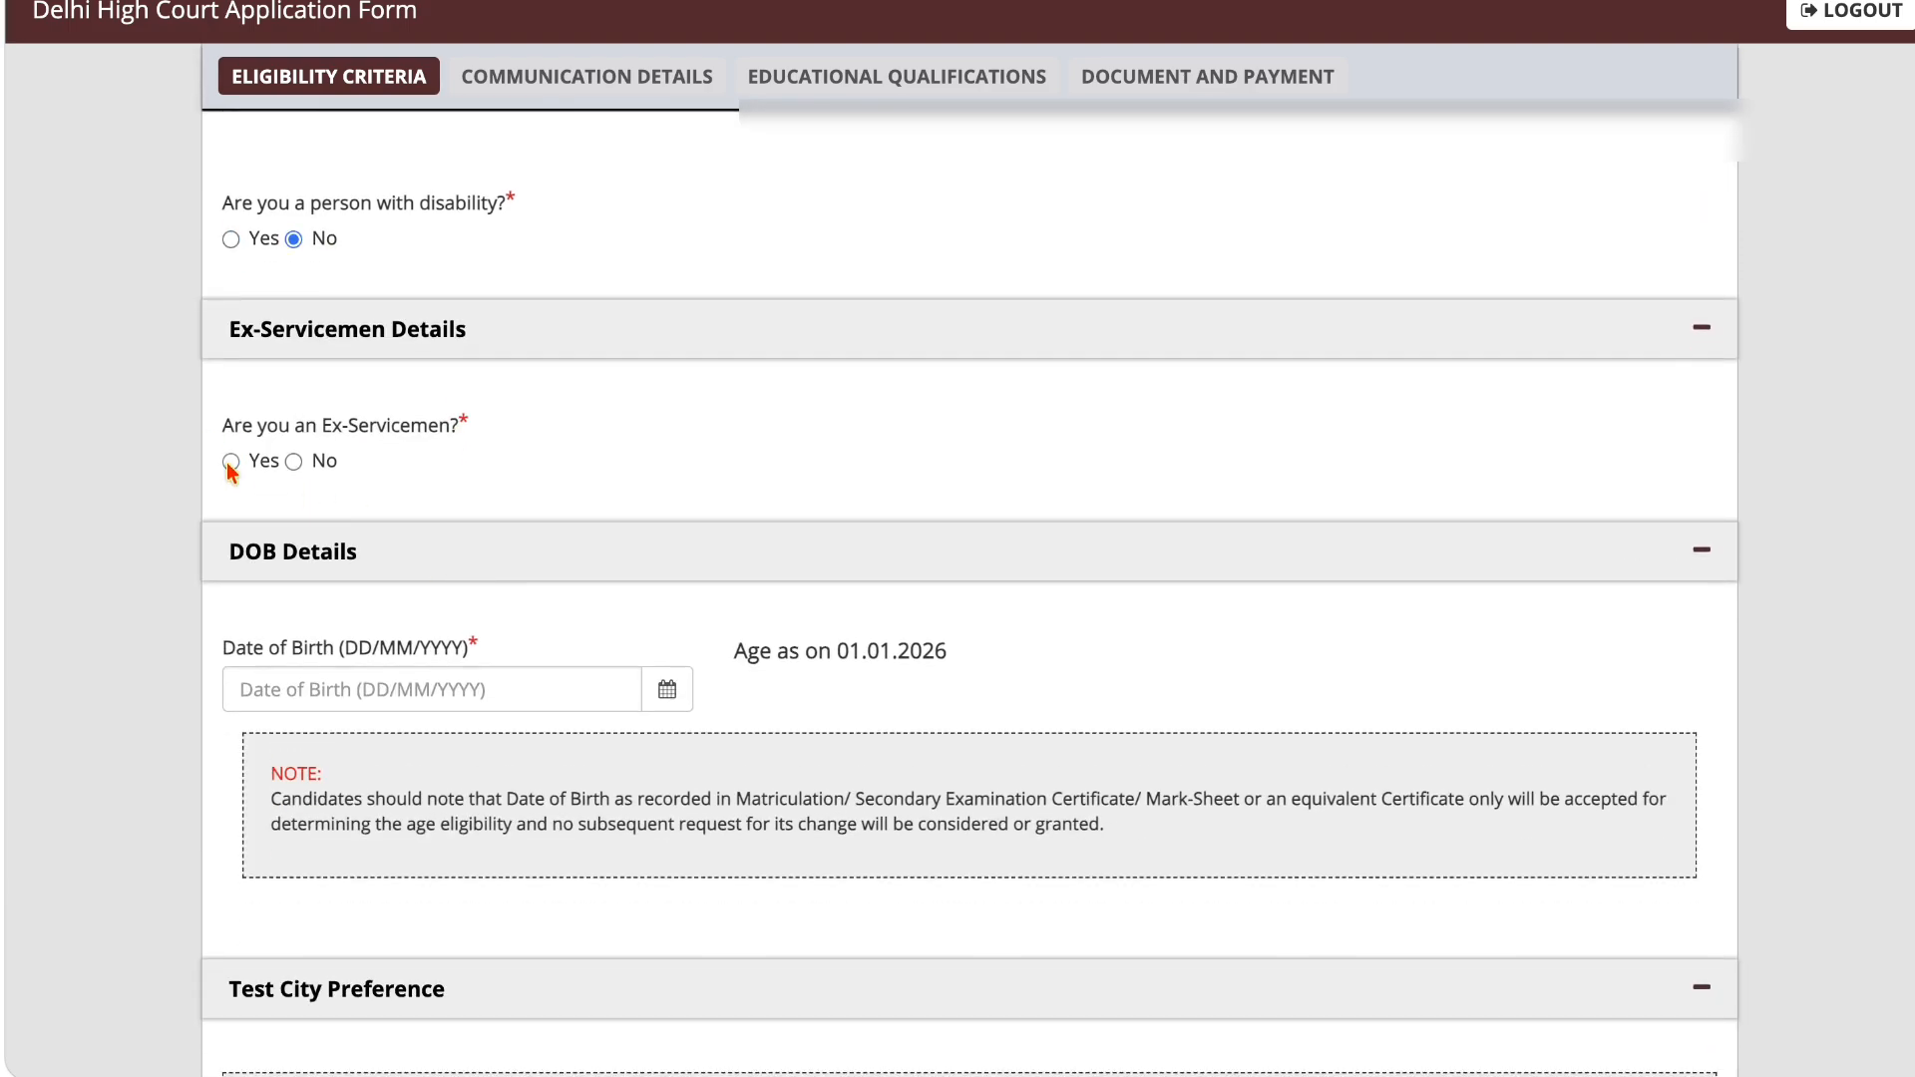
click(230, 461)
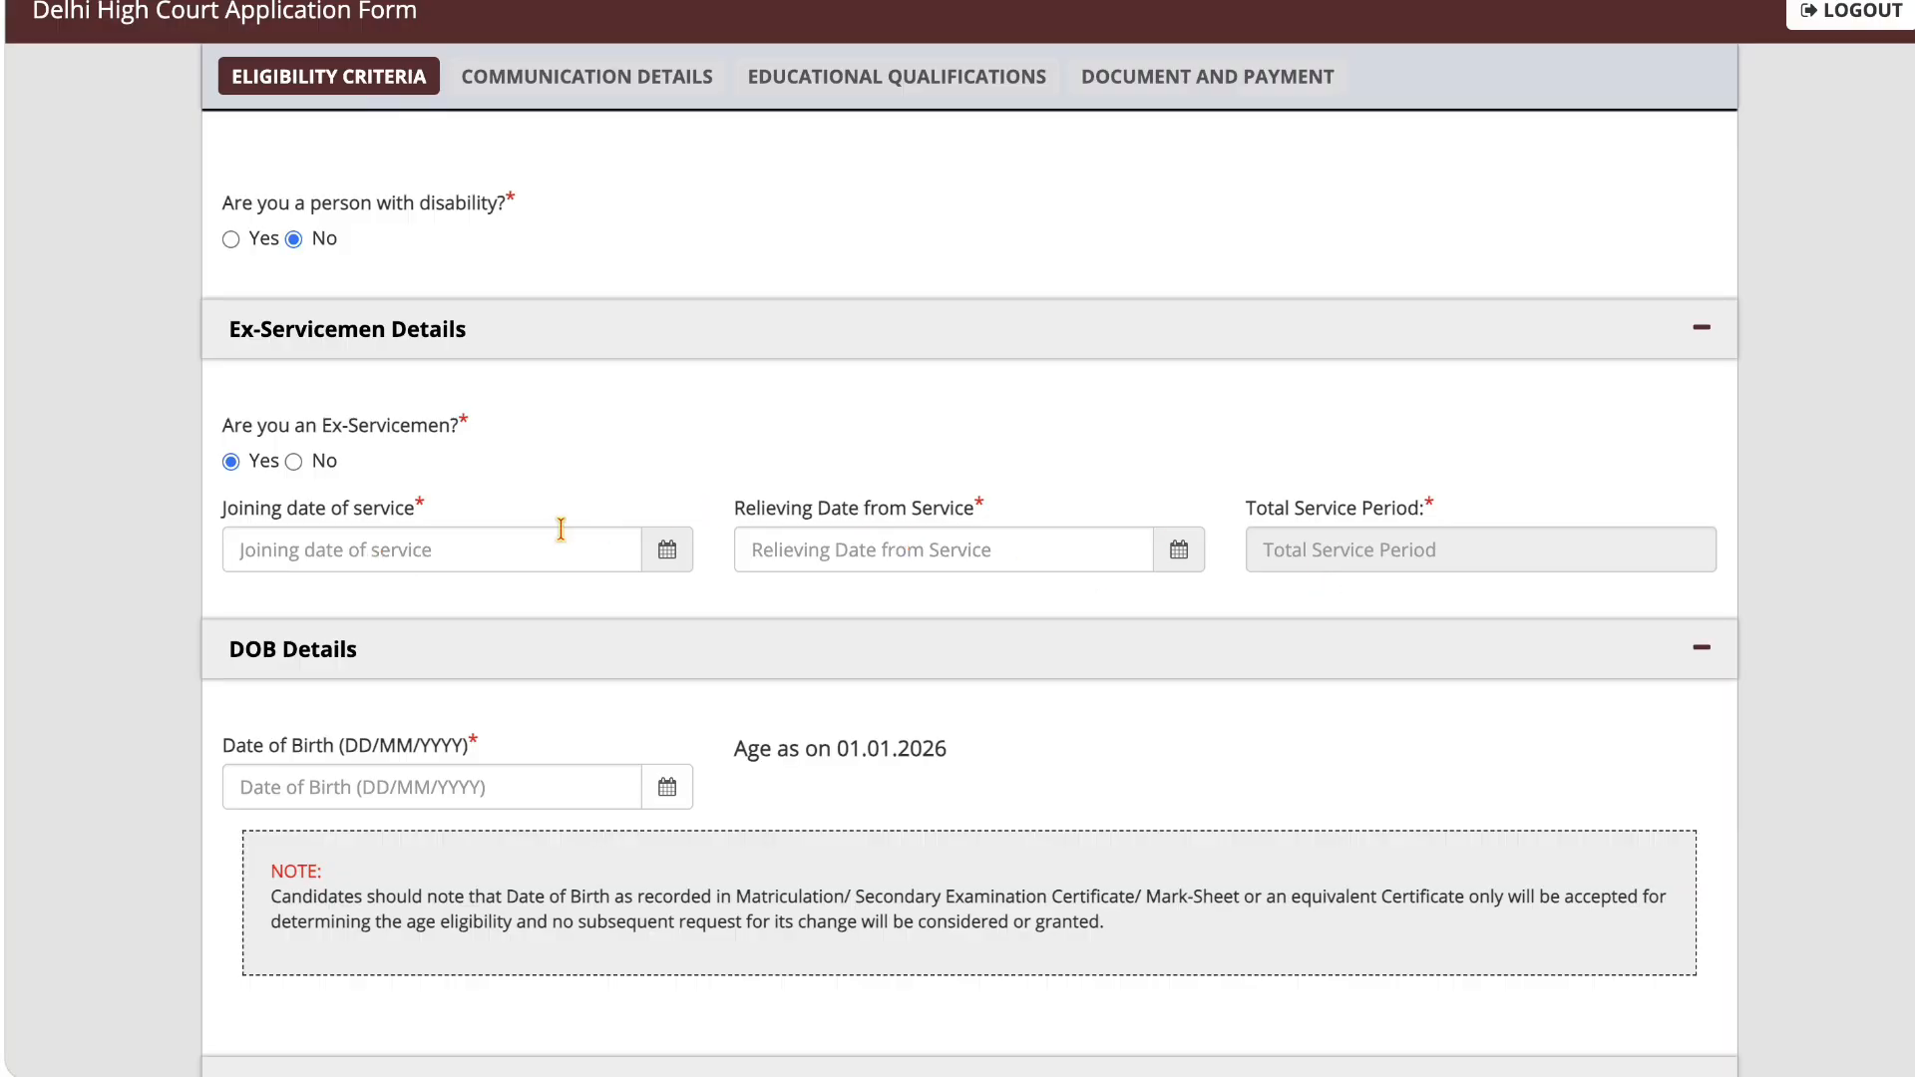
click(297, 462)
Step: Check the age reference date and the selectable birth years in the DOB Details without choosing a date
scroll(305, 469, down, 3)
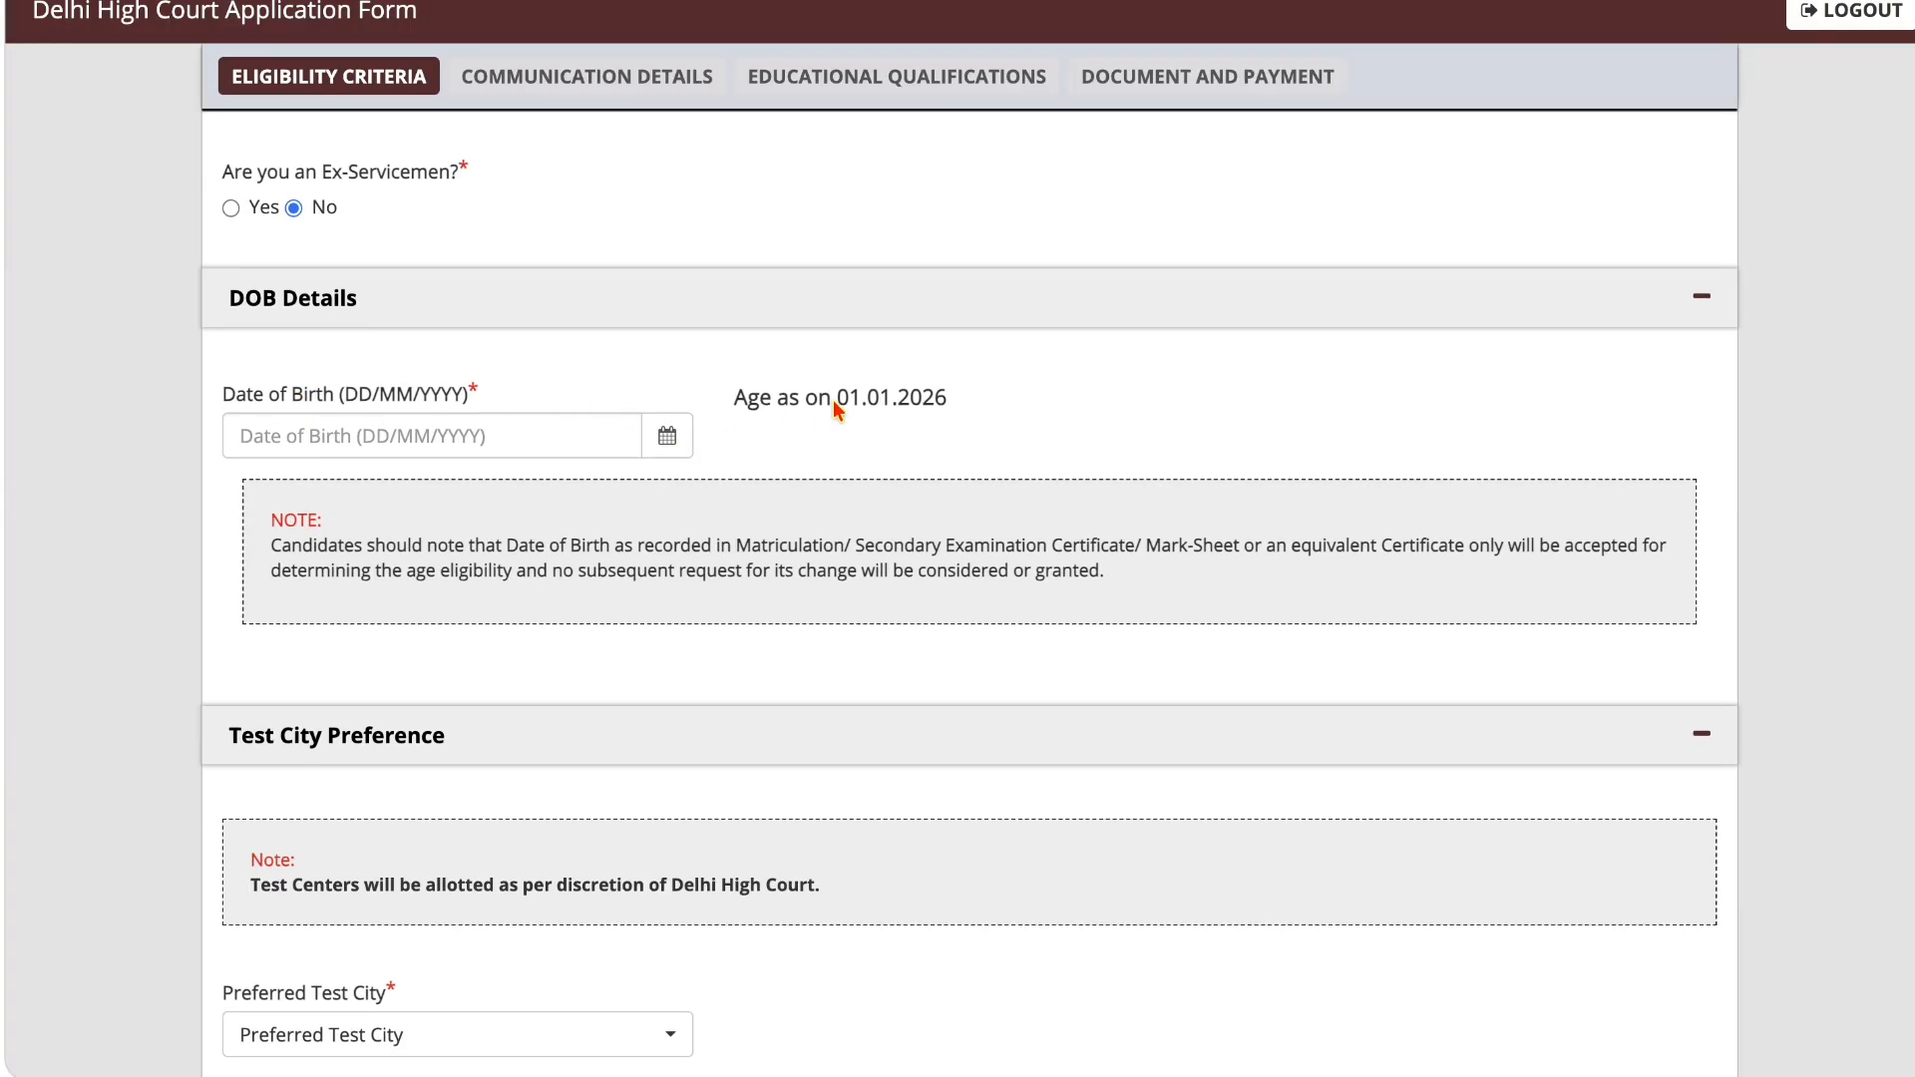
drag(832, 399, 960, 413)
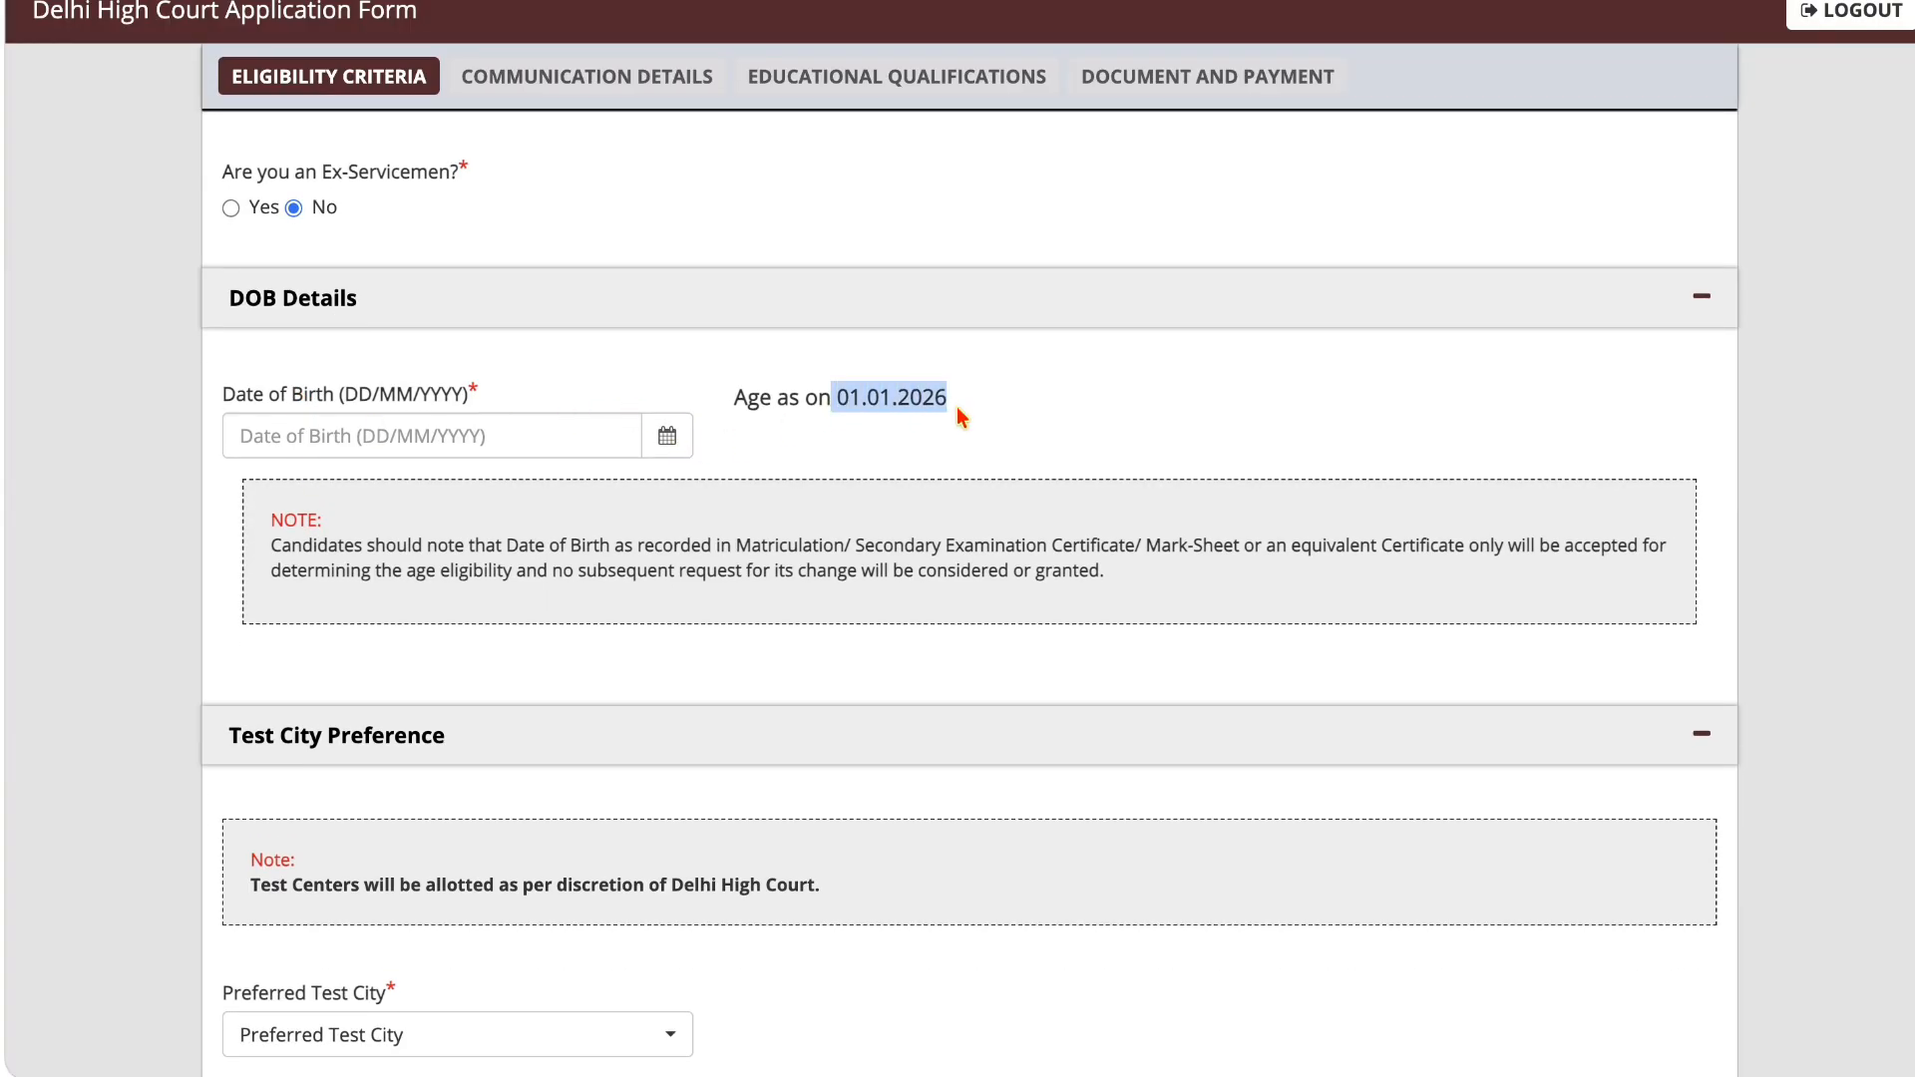
click(631, 431)
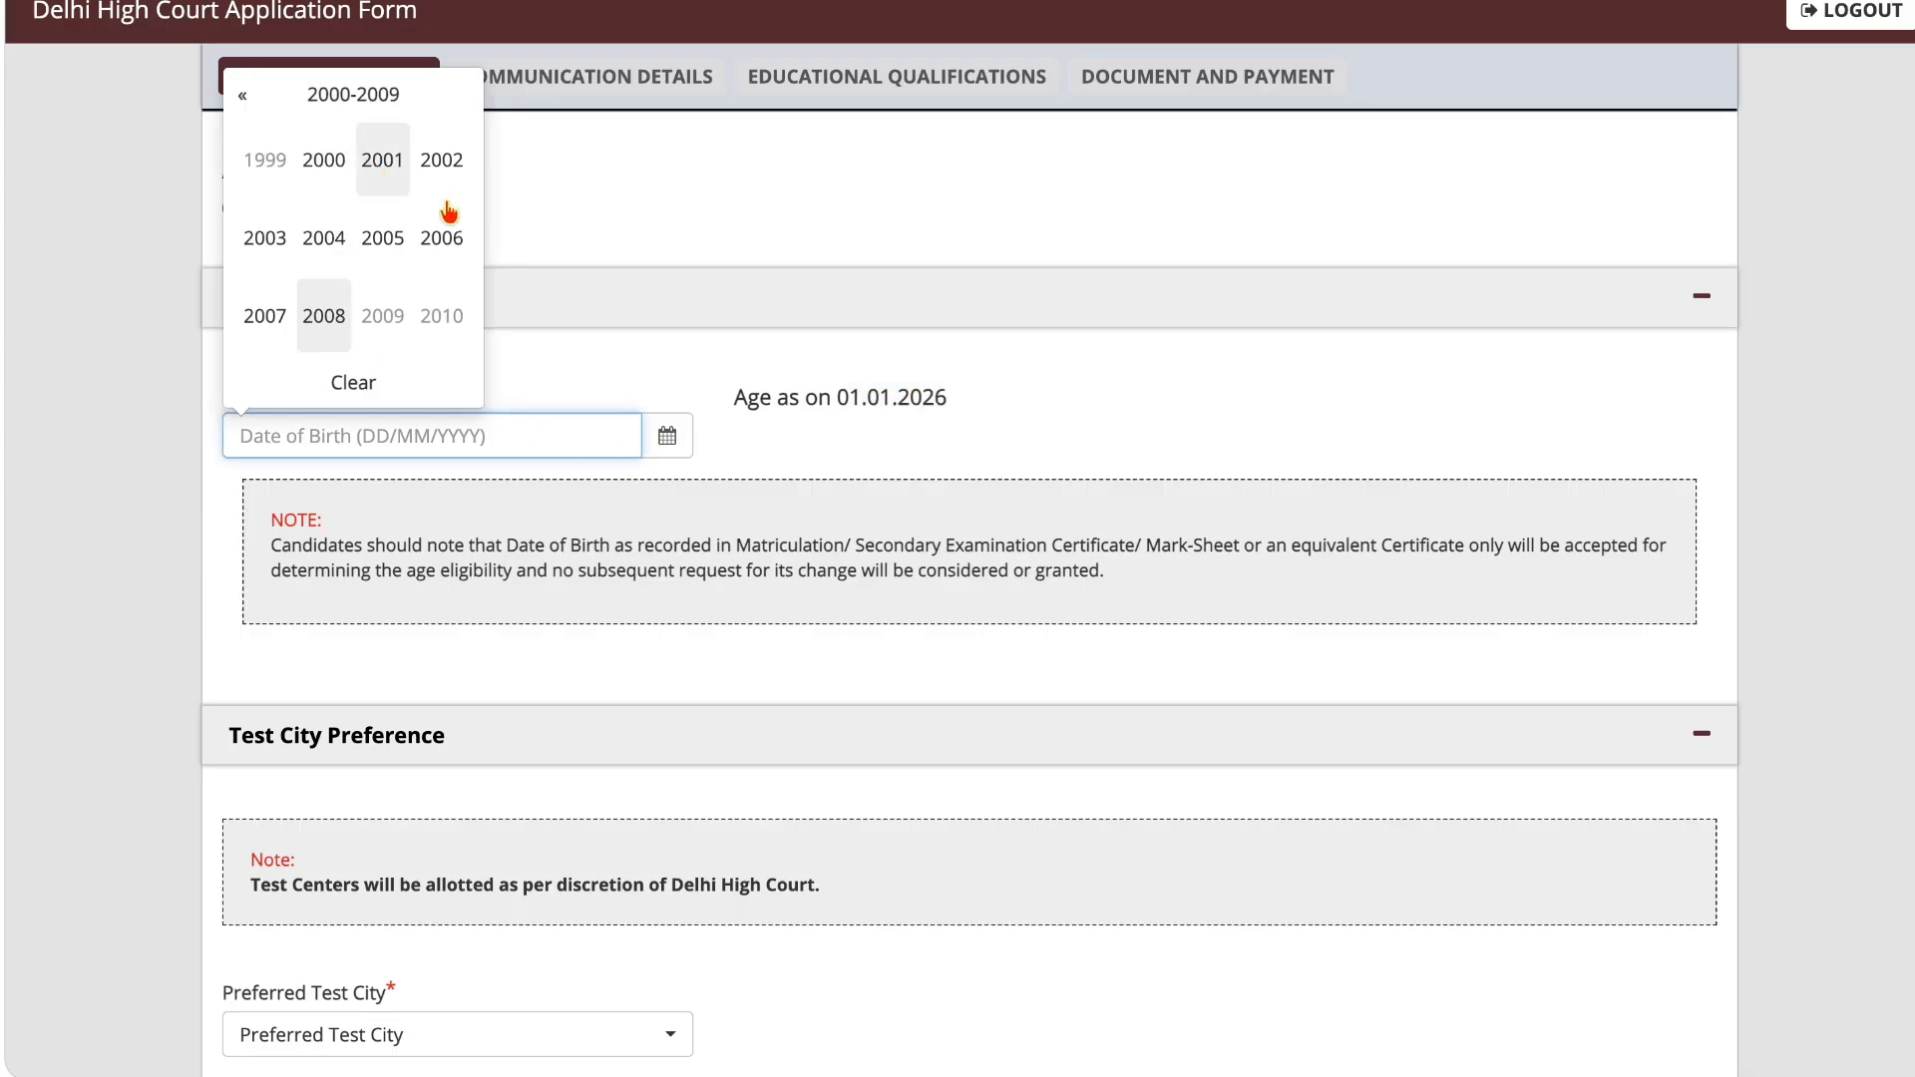
click(890, 416)
Step: Set the Preferred Test City to Delhi-NCR in the Test City Preference section
scroll(890, 416, down, 5)
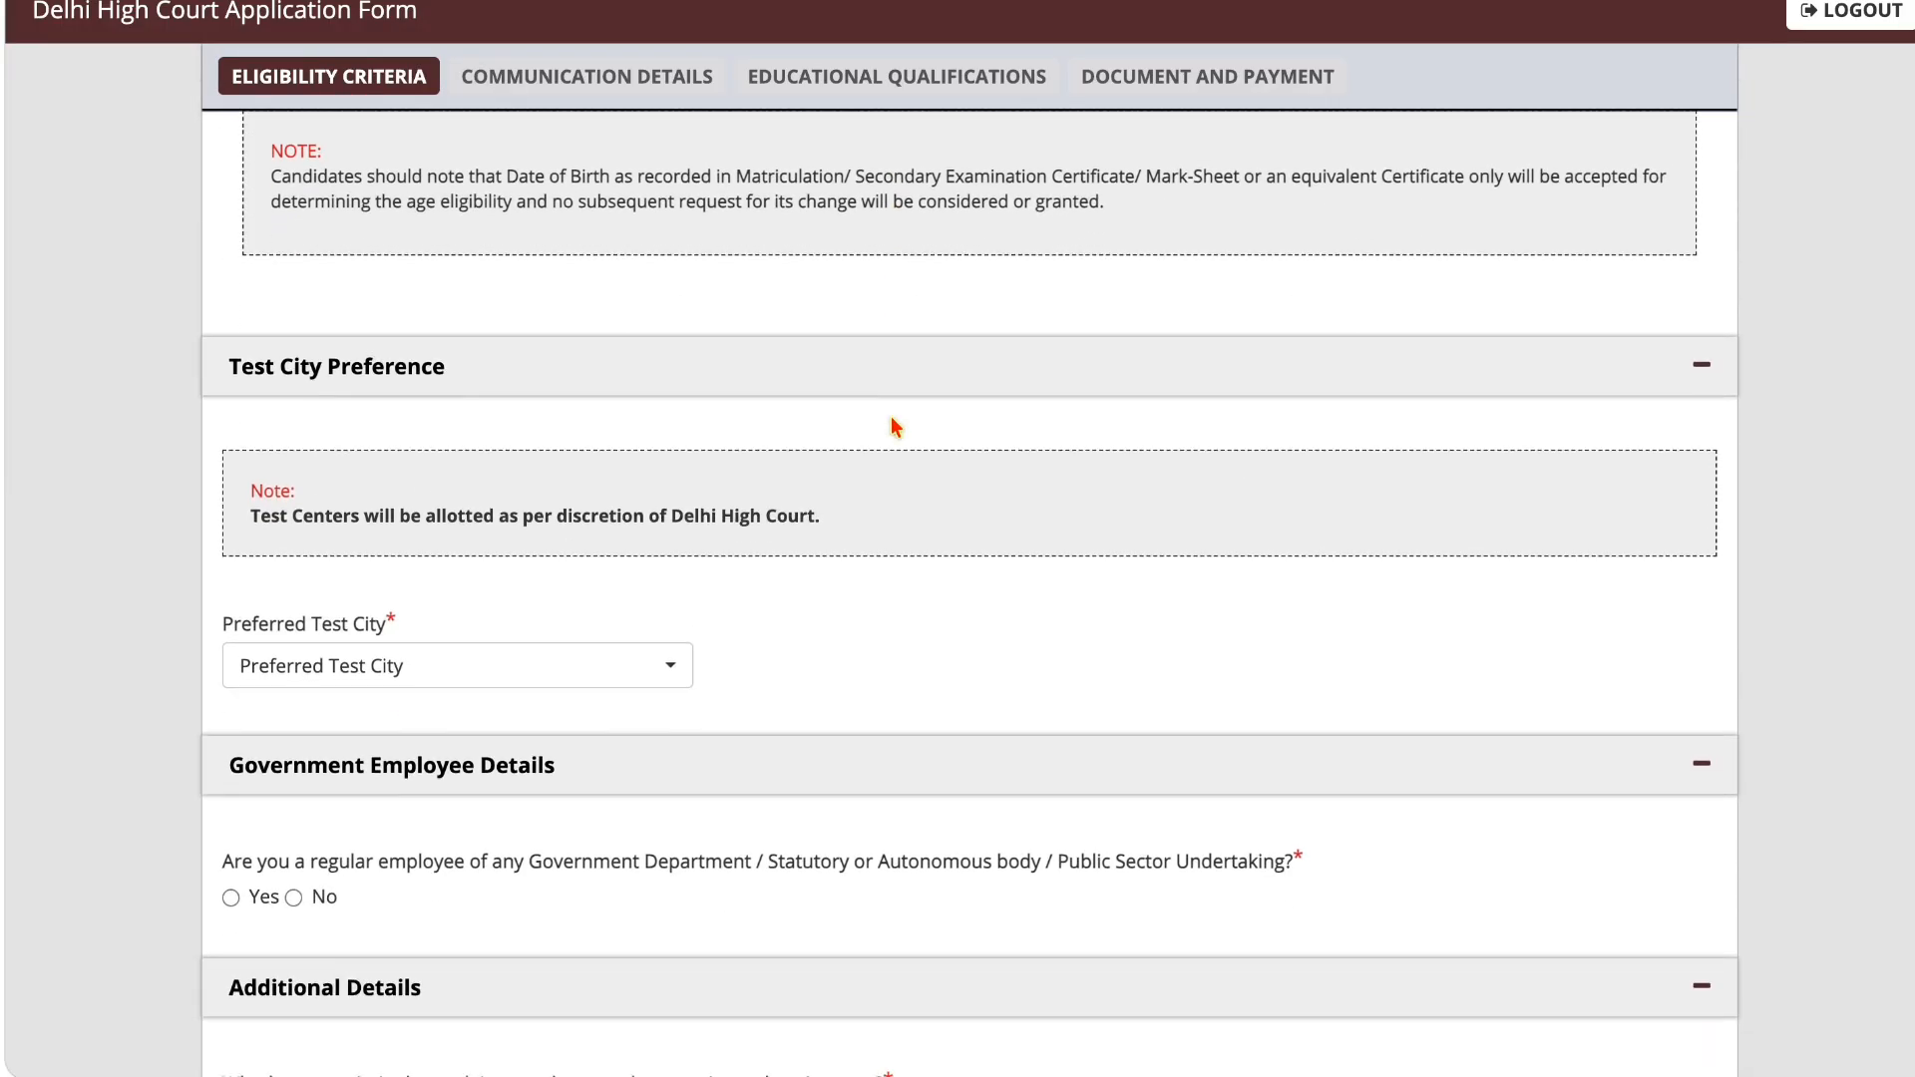
scroll(895, 427, down, 2)
click(395, 555)
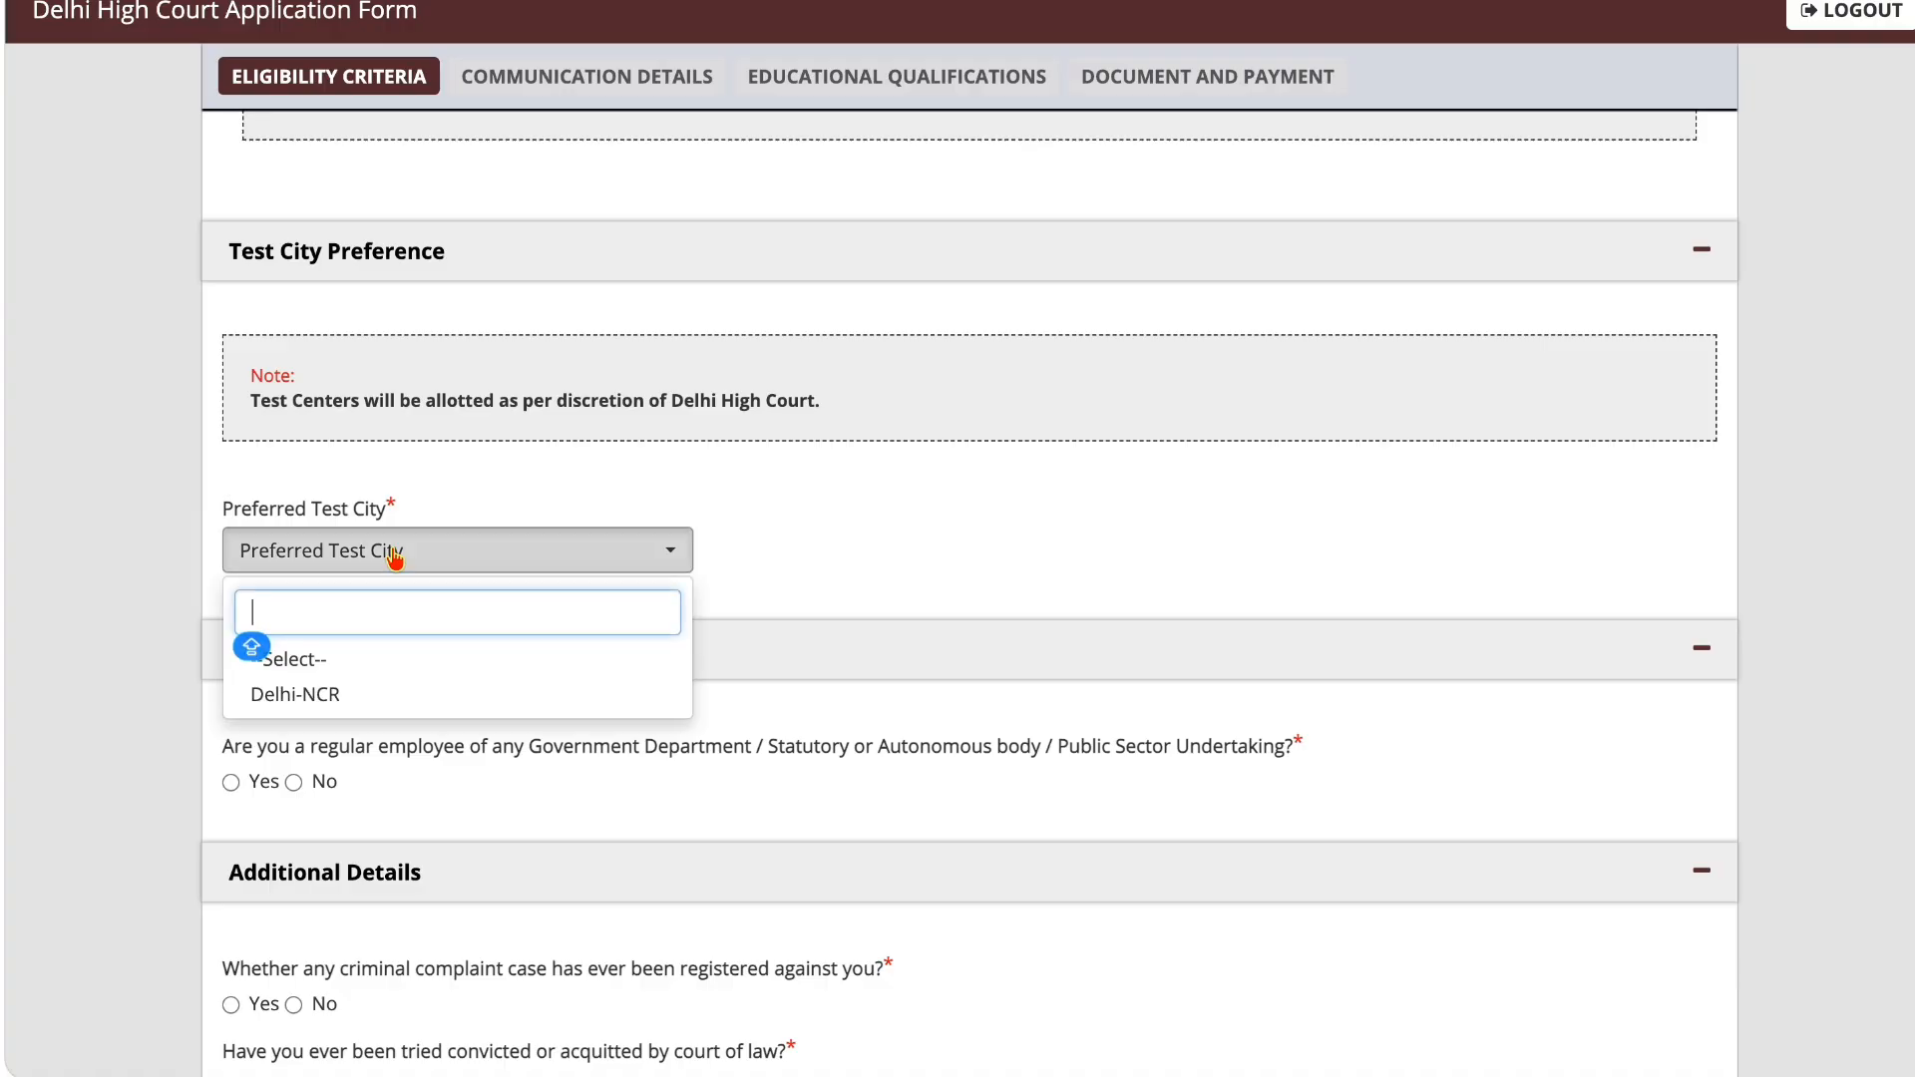
click(399, 705)
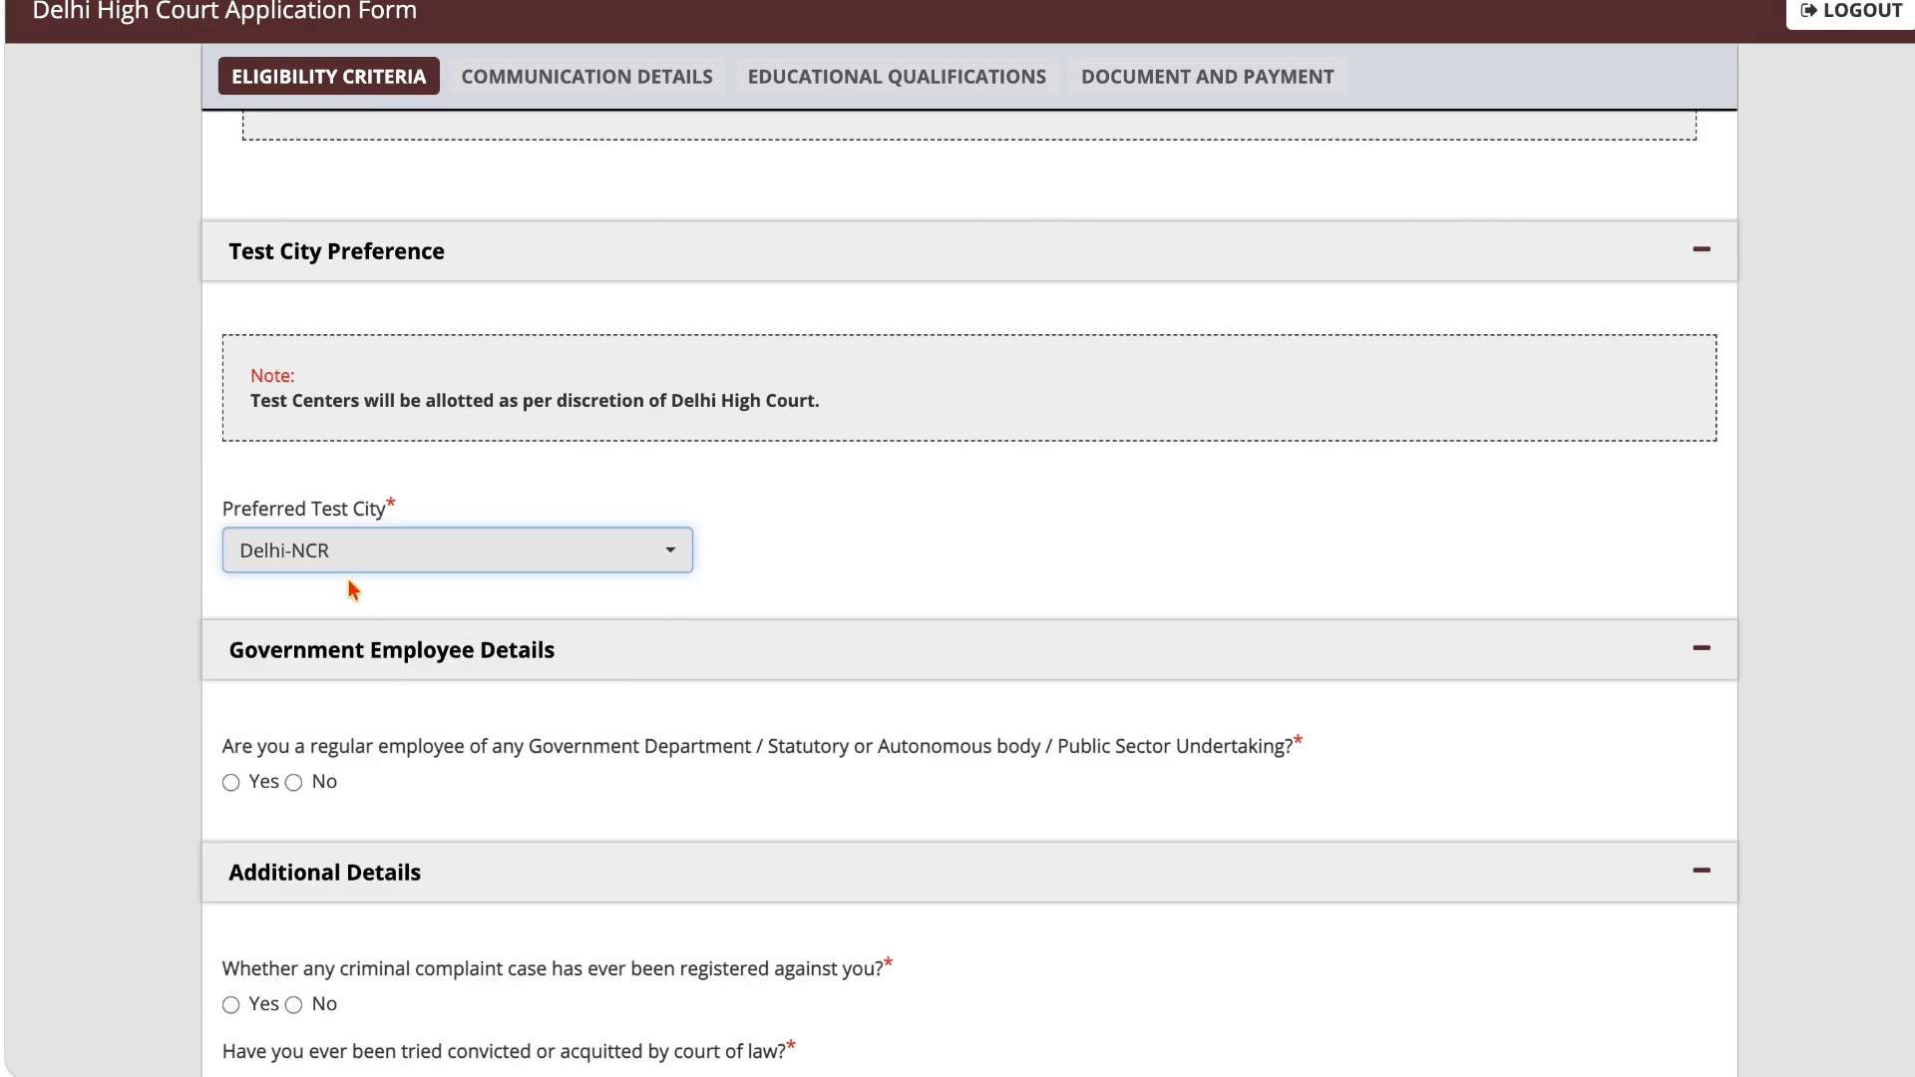
click(353, 567)
click(350, 692)
Step: Answer No to being a regular employee of any Government Department, Statutory or Autonomous body, or Public Sector Undertaking
scroll(824, 565, down, 2)
scroll(825, 564, down, 1)
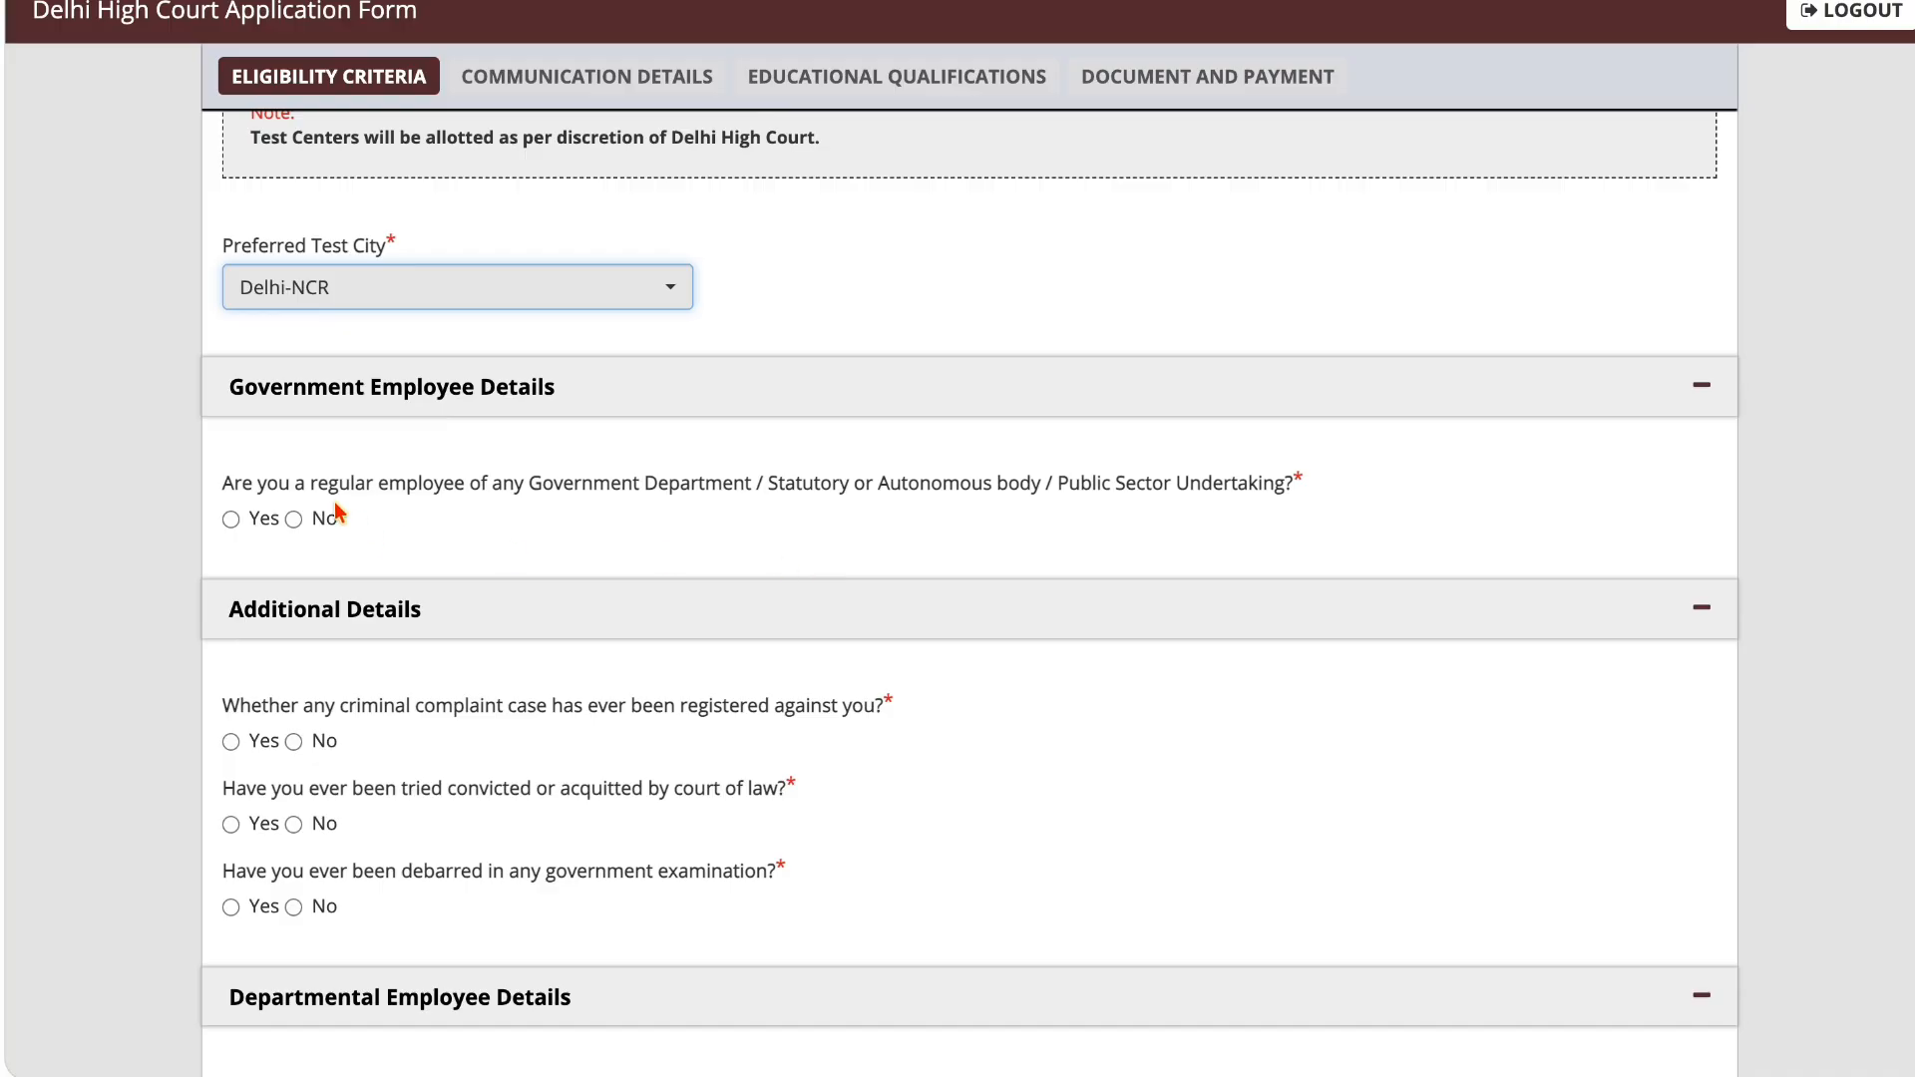
drag(236, 487, 894, 506)
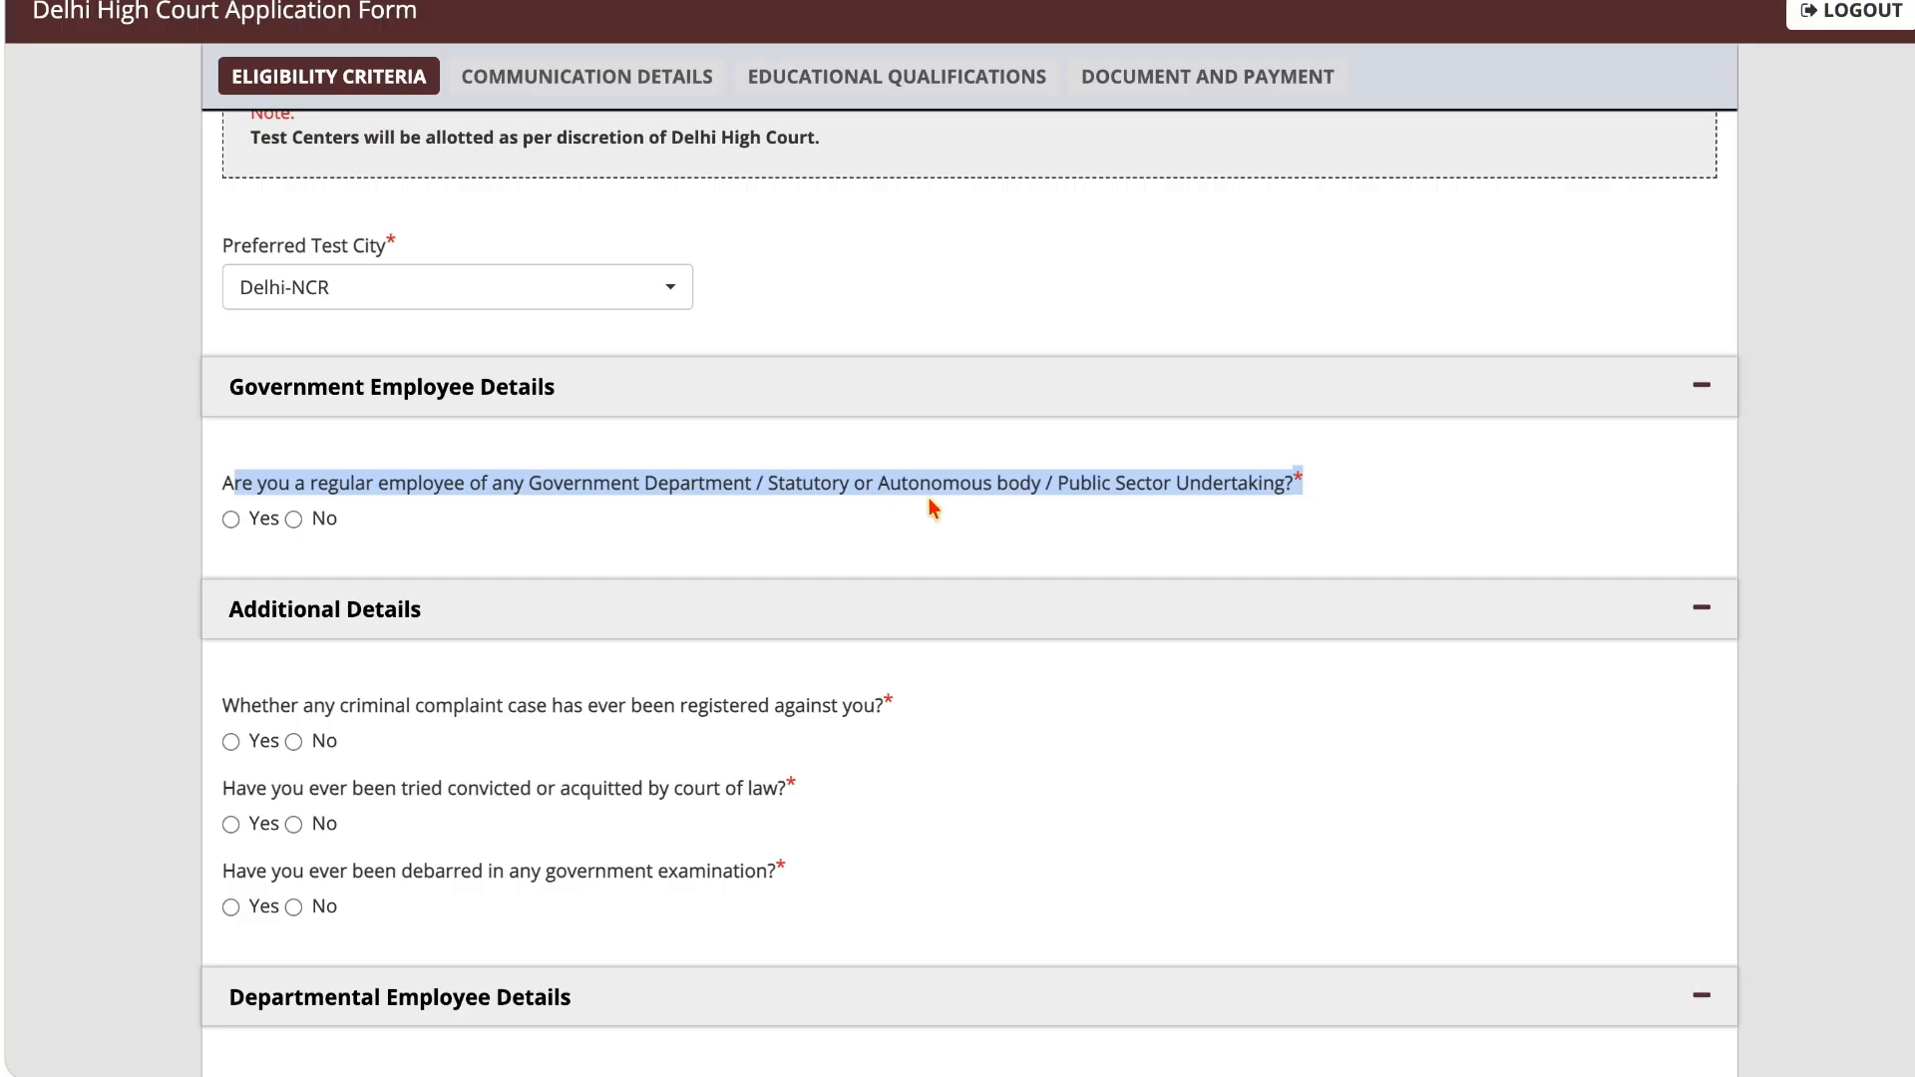
click(926, 508)
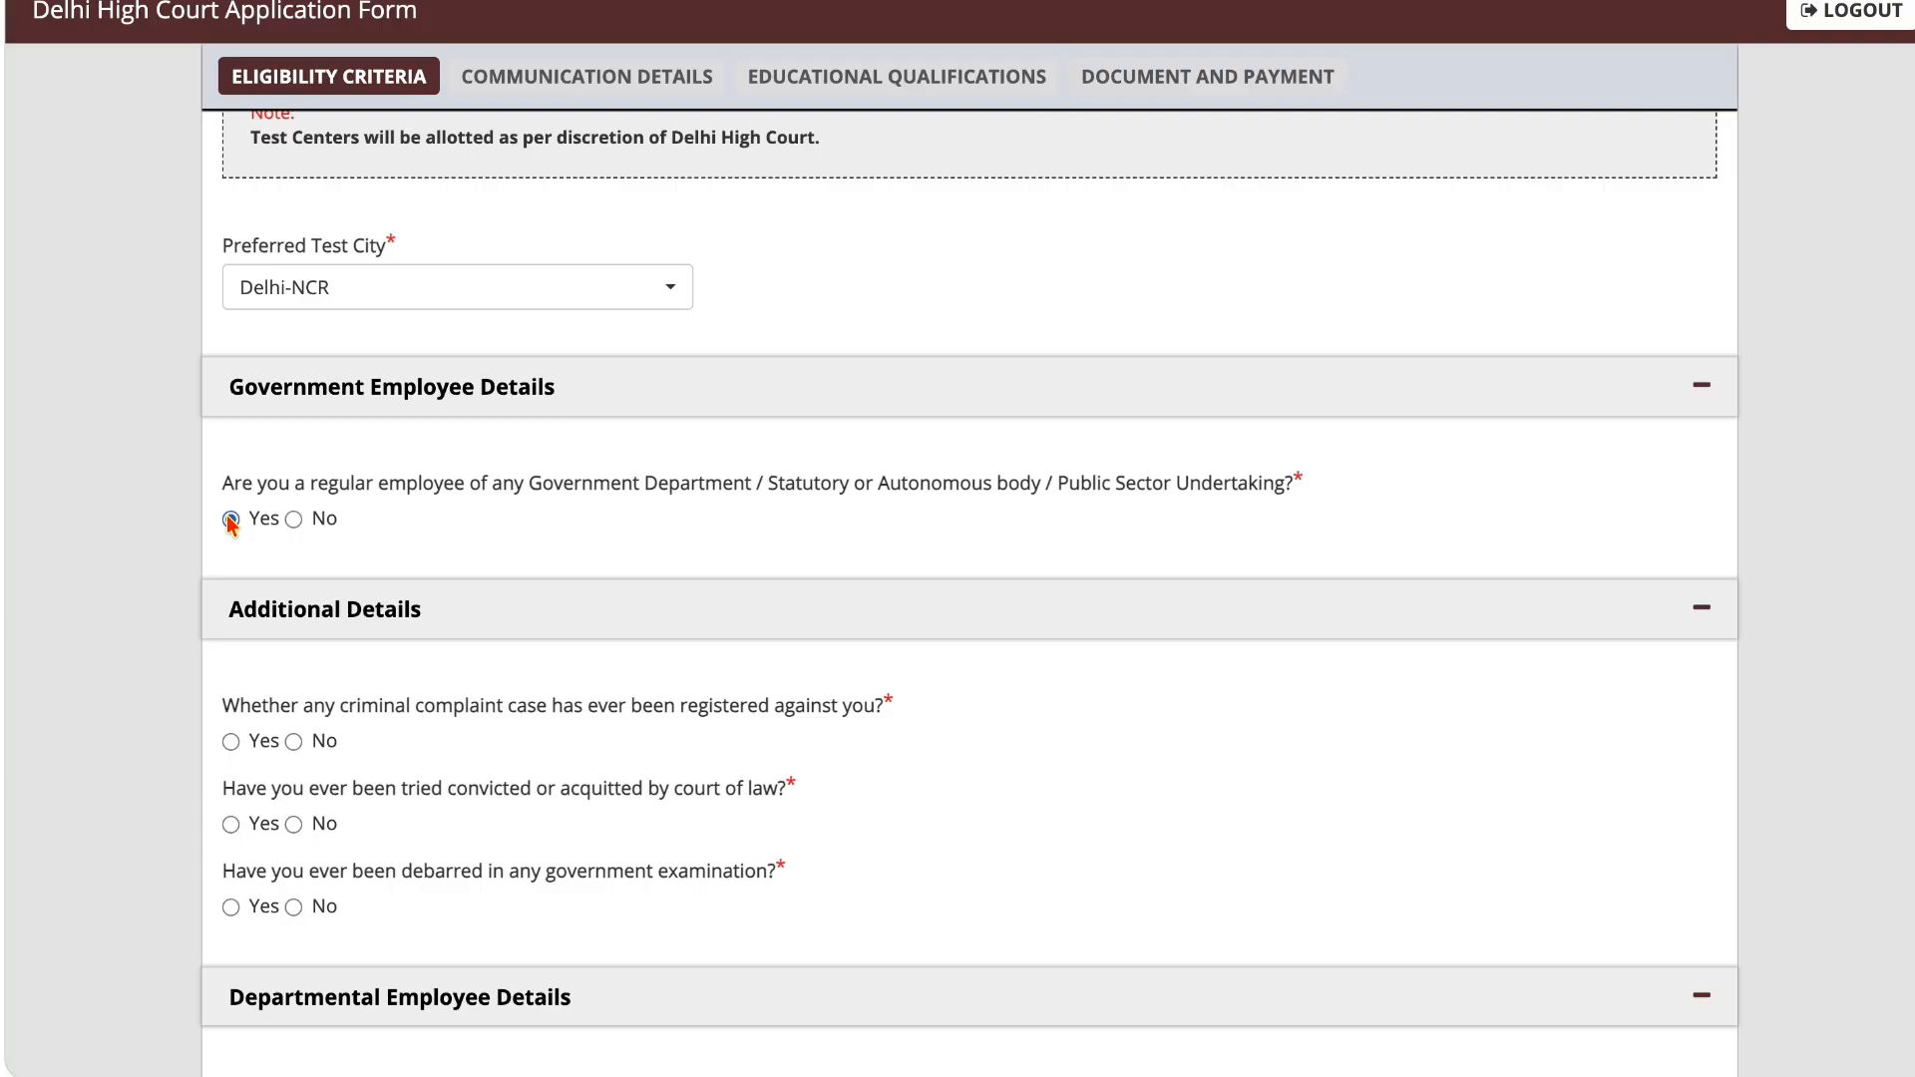
click(293, 520)
Step: Answer No to whether any criminal complaint case has ever been registered against the applicant
scroll(354, 536, down, 2)
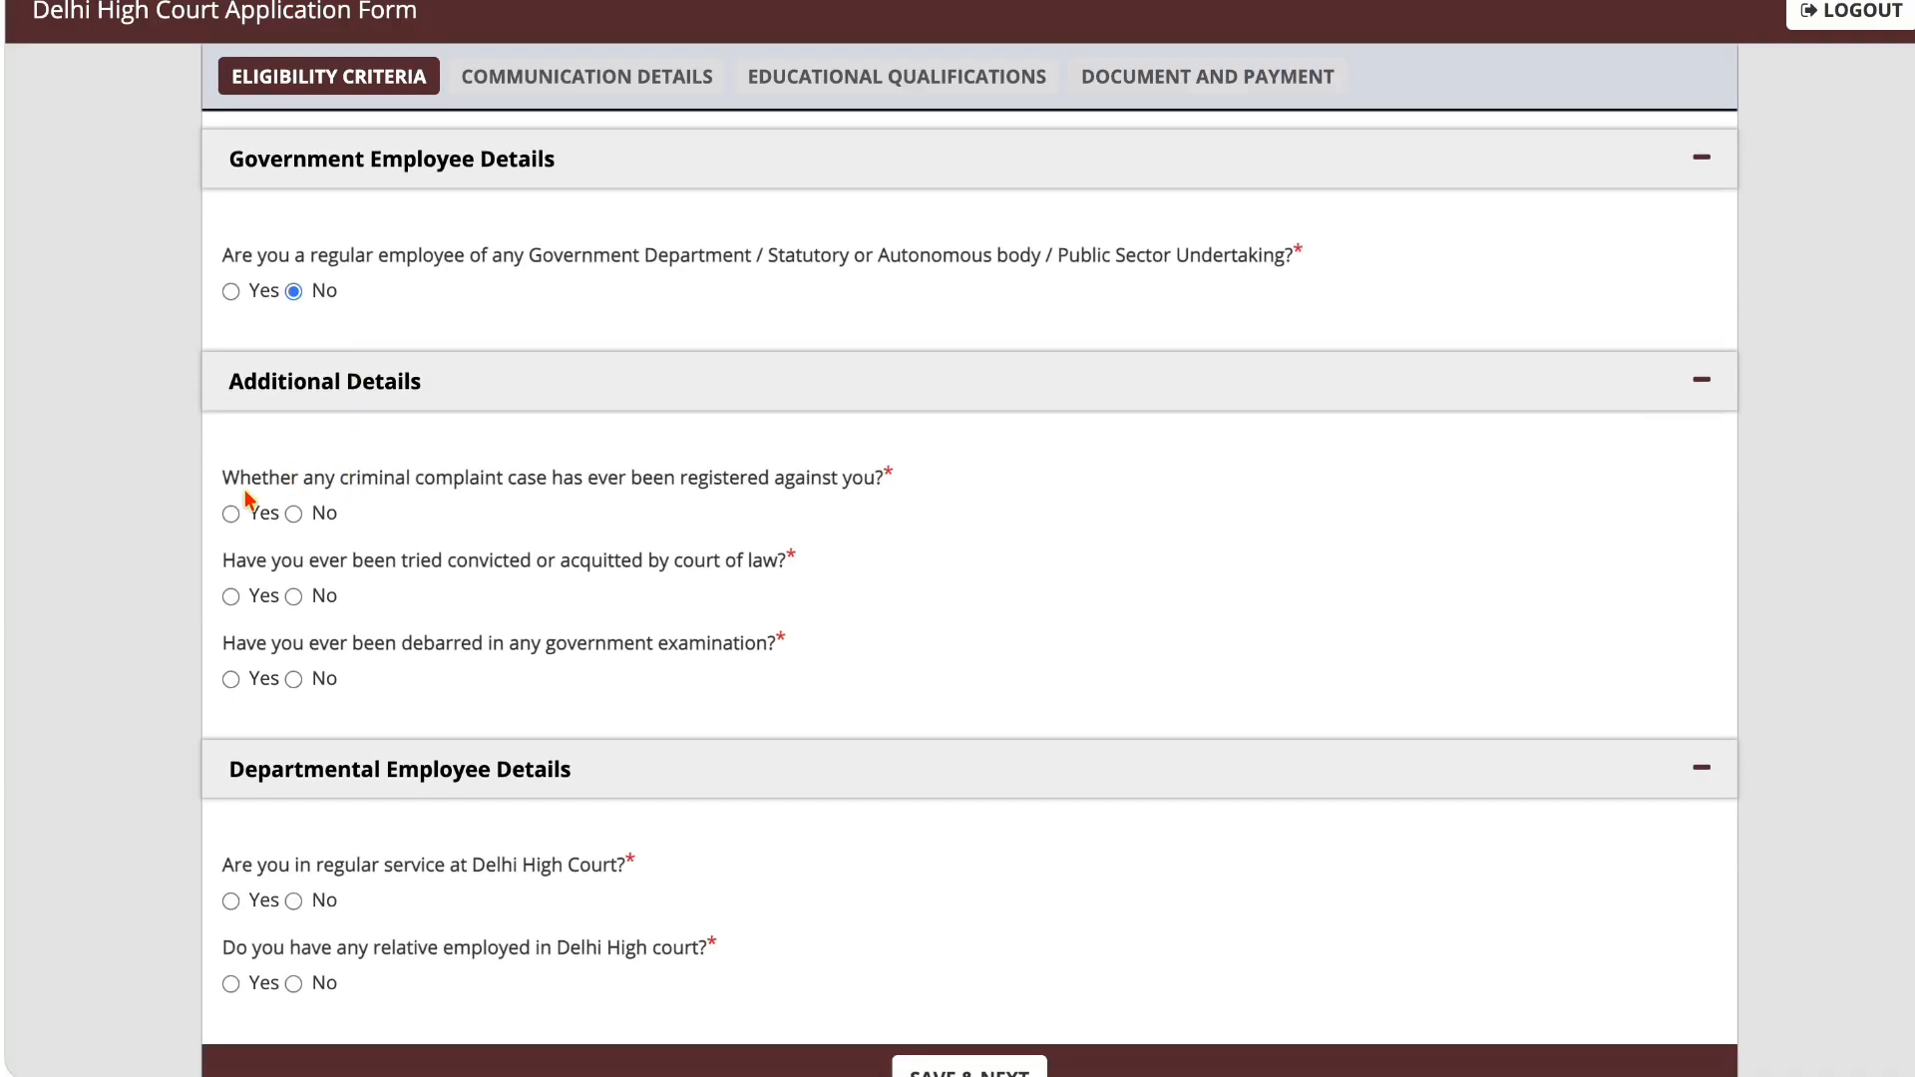
drag(237, 492, 793, 494)
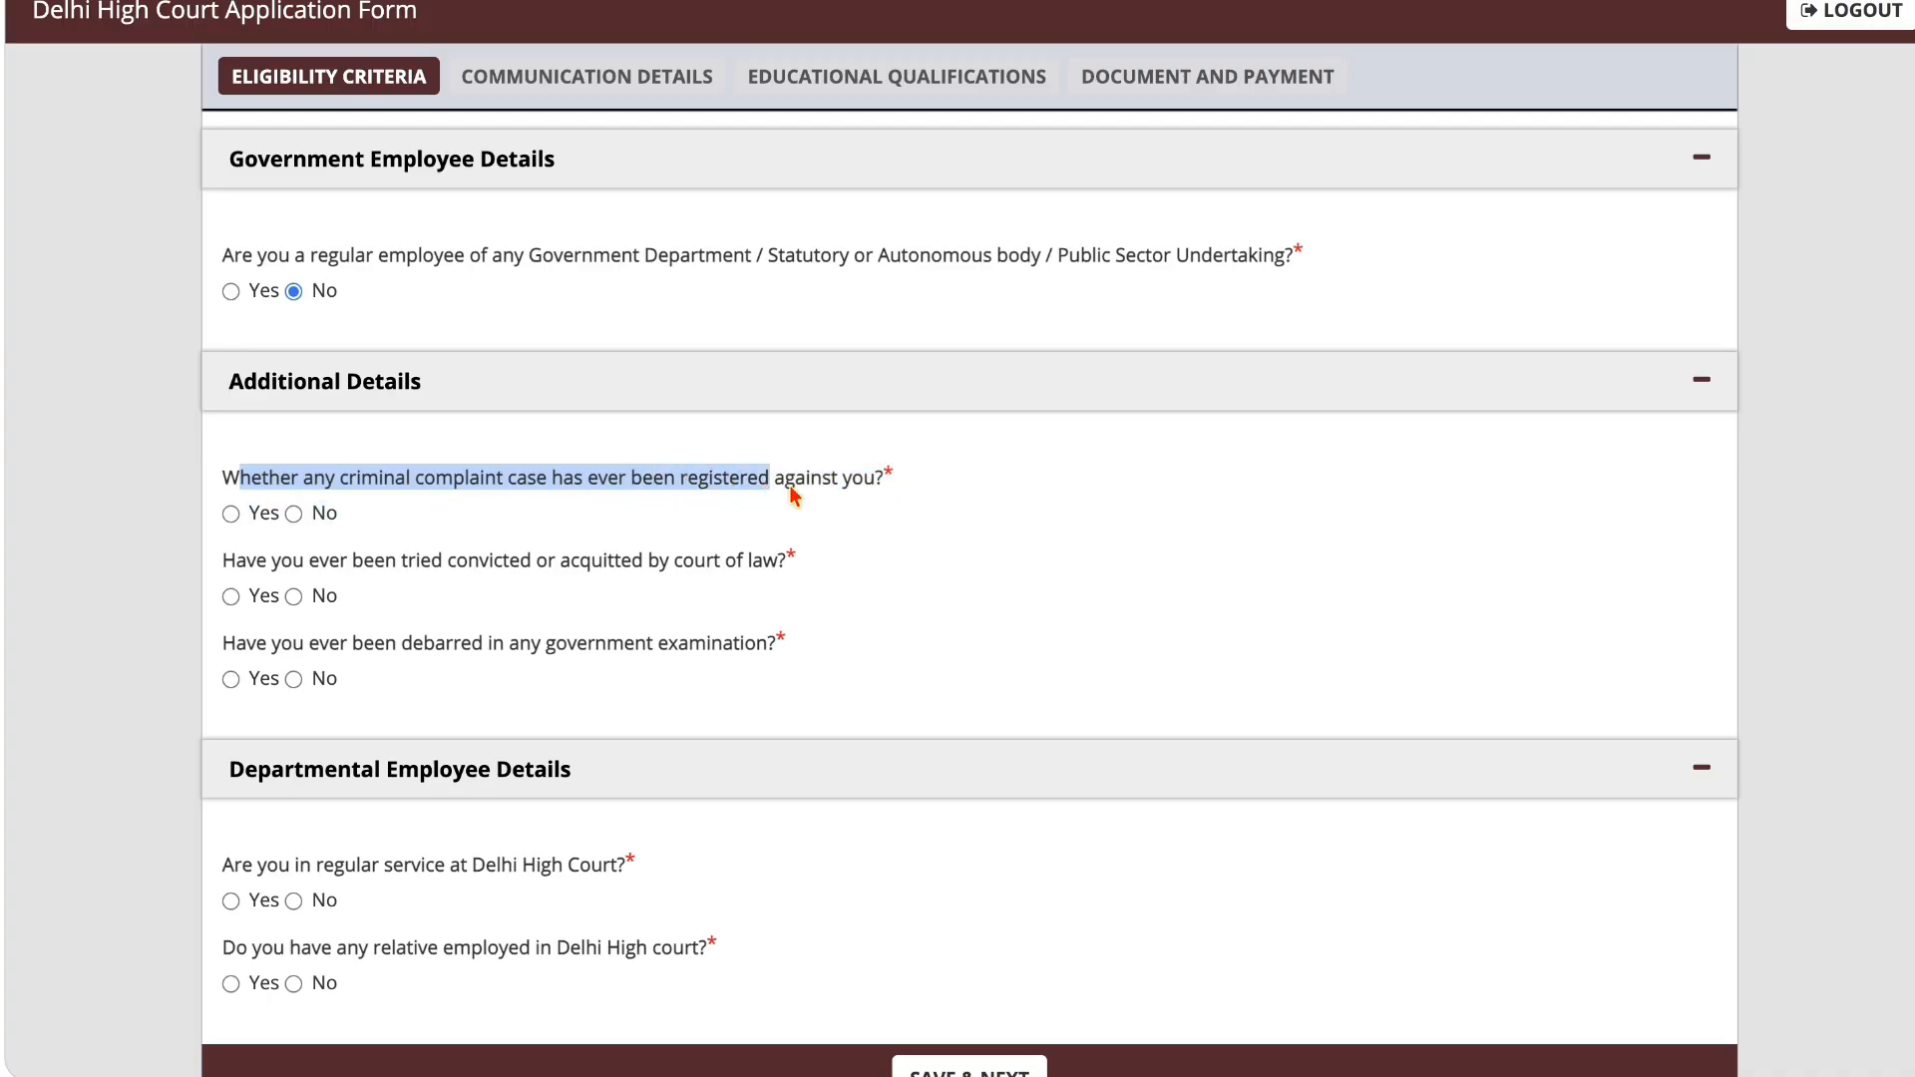
click(232, 514)
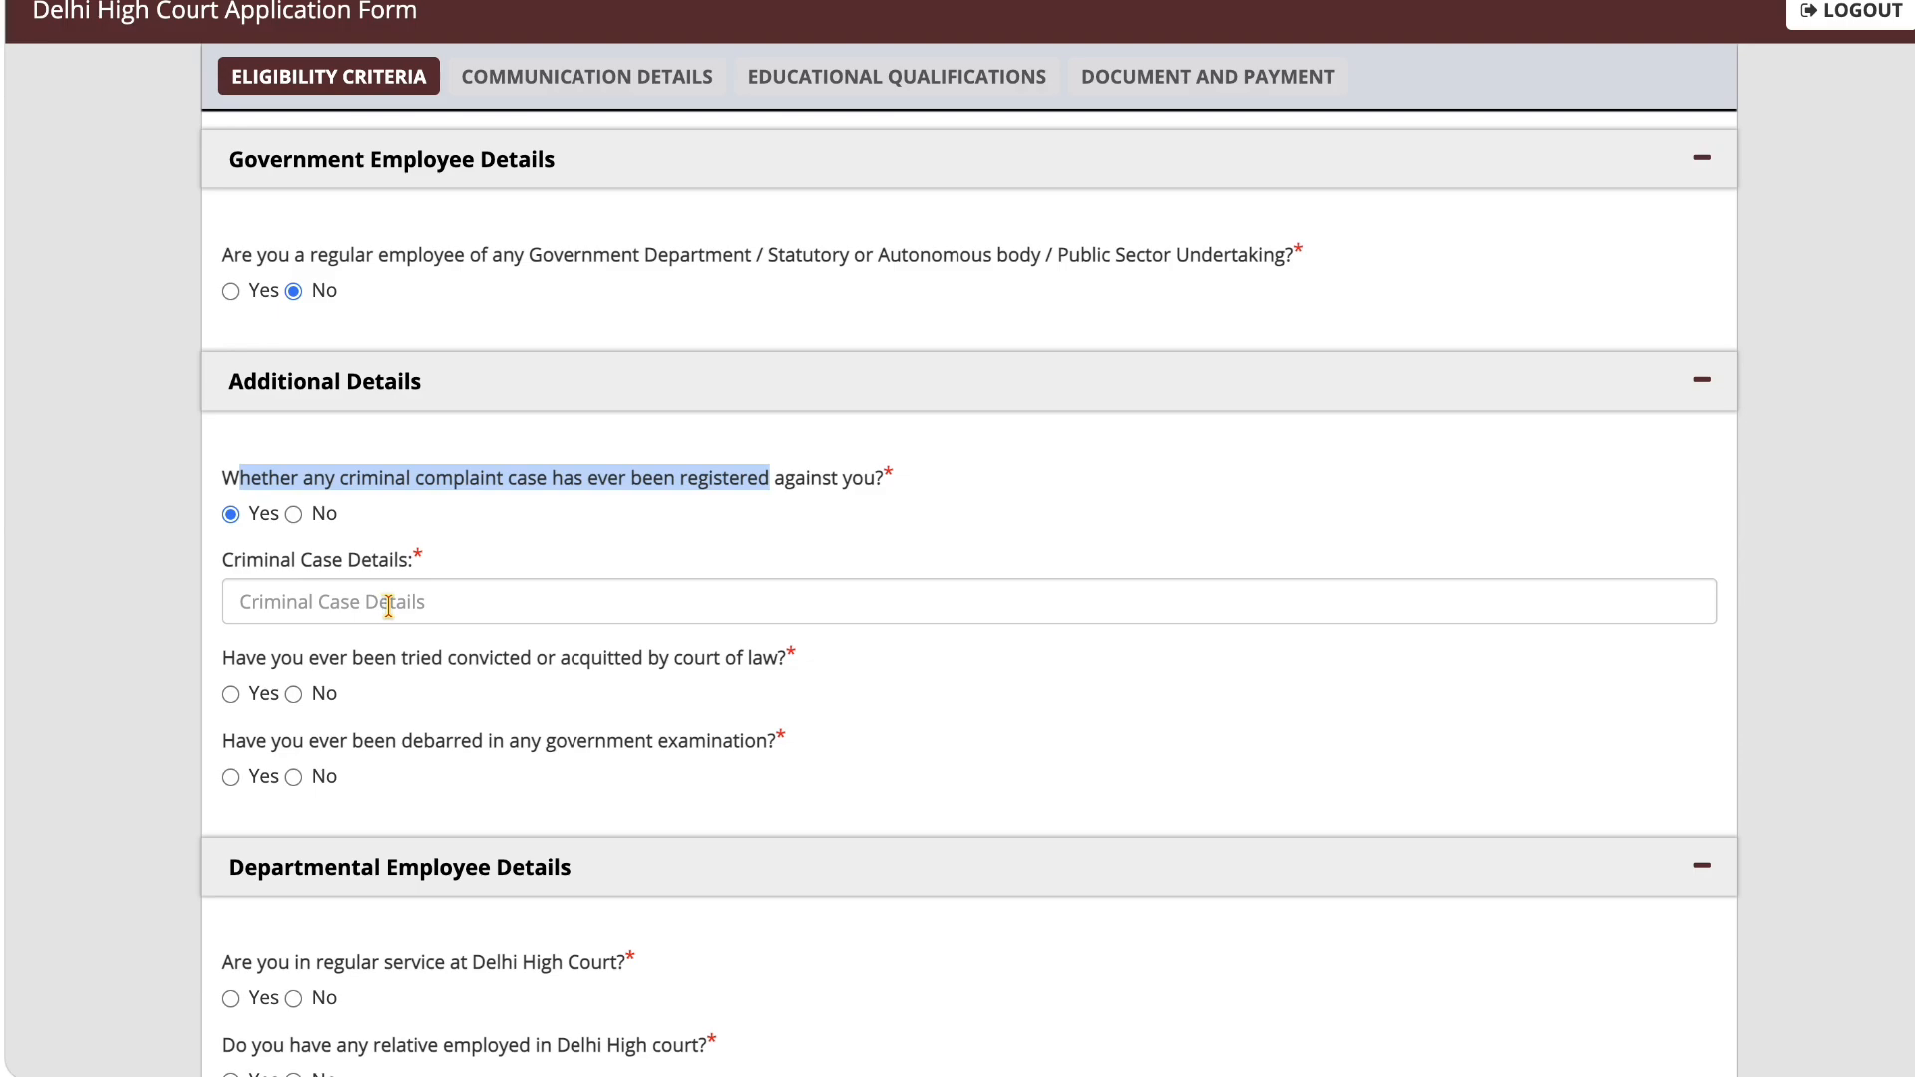
click(293, 513)
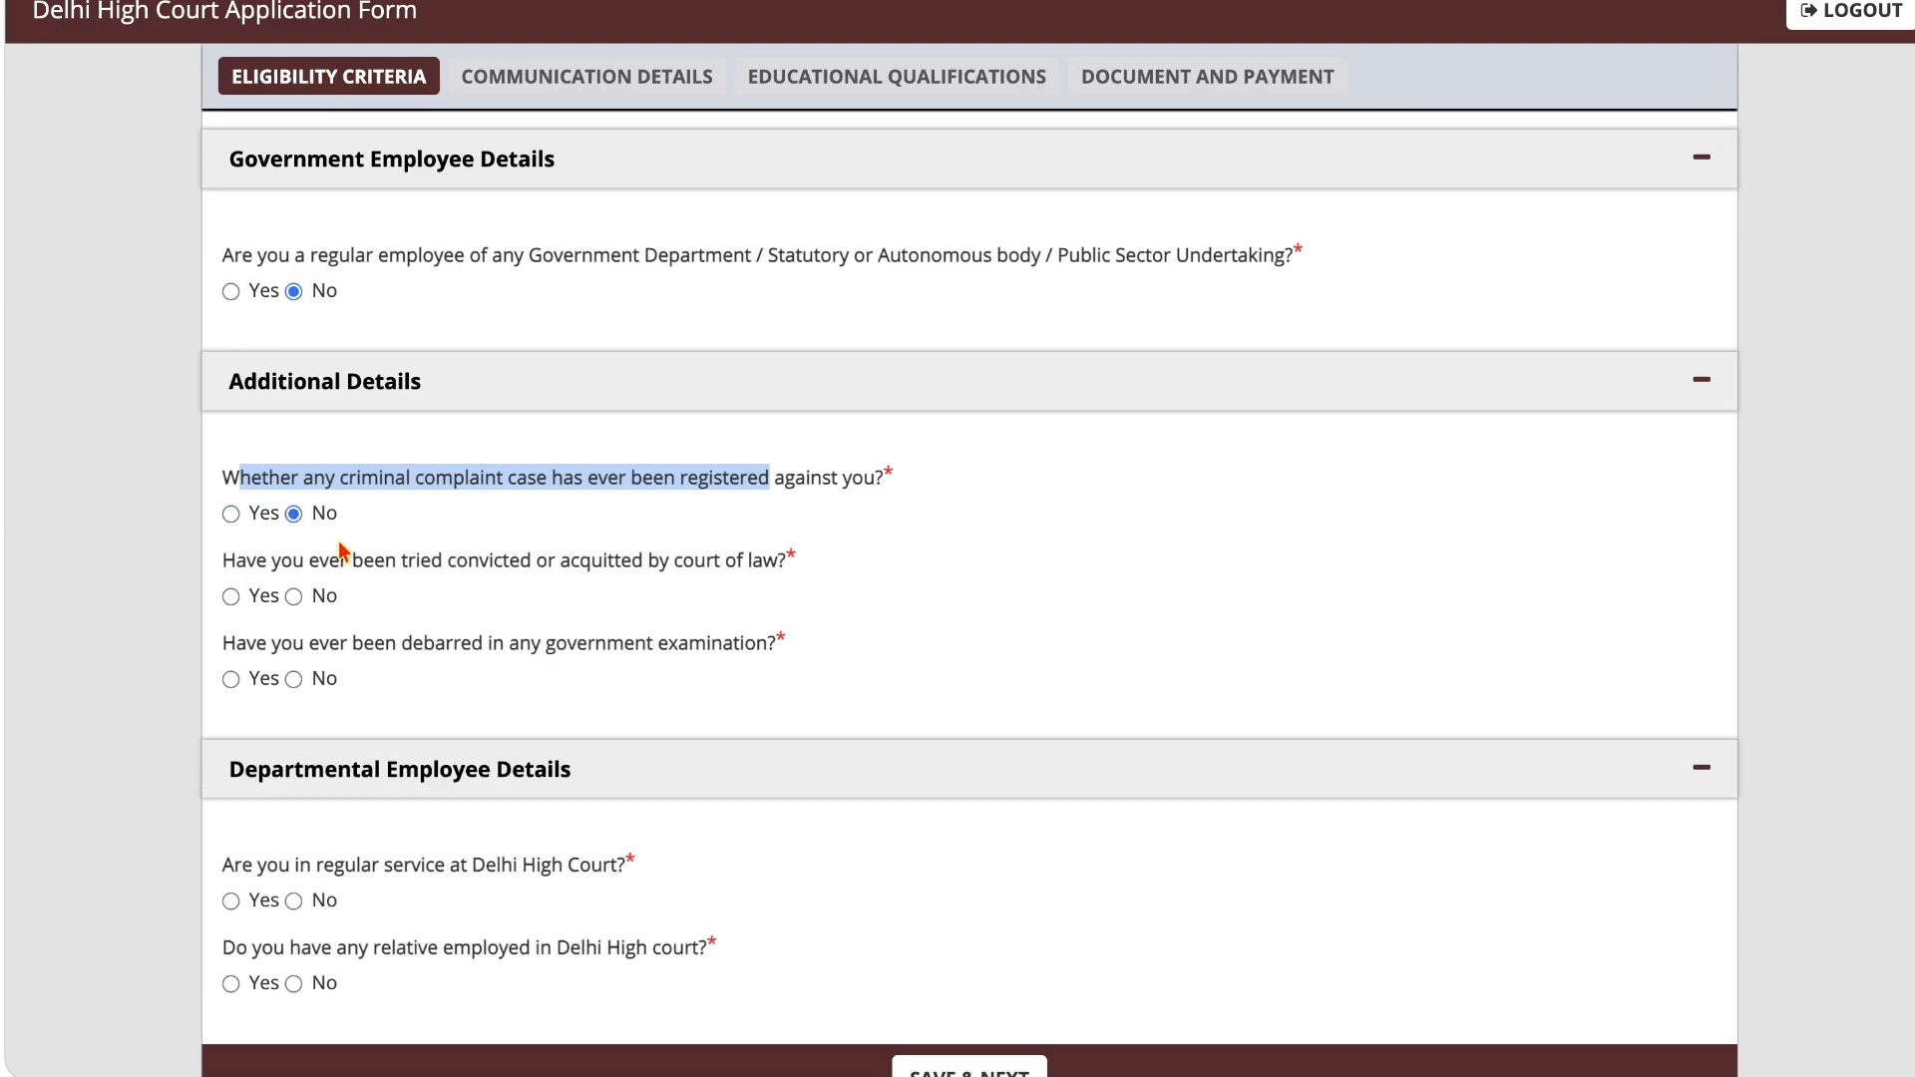
Step: Answer No to having been tried, convicted or acquitted by a court, and No to being debarred in any government examination
drag(238, 564, 424, 586)
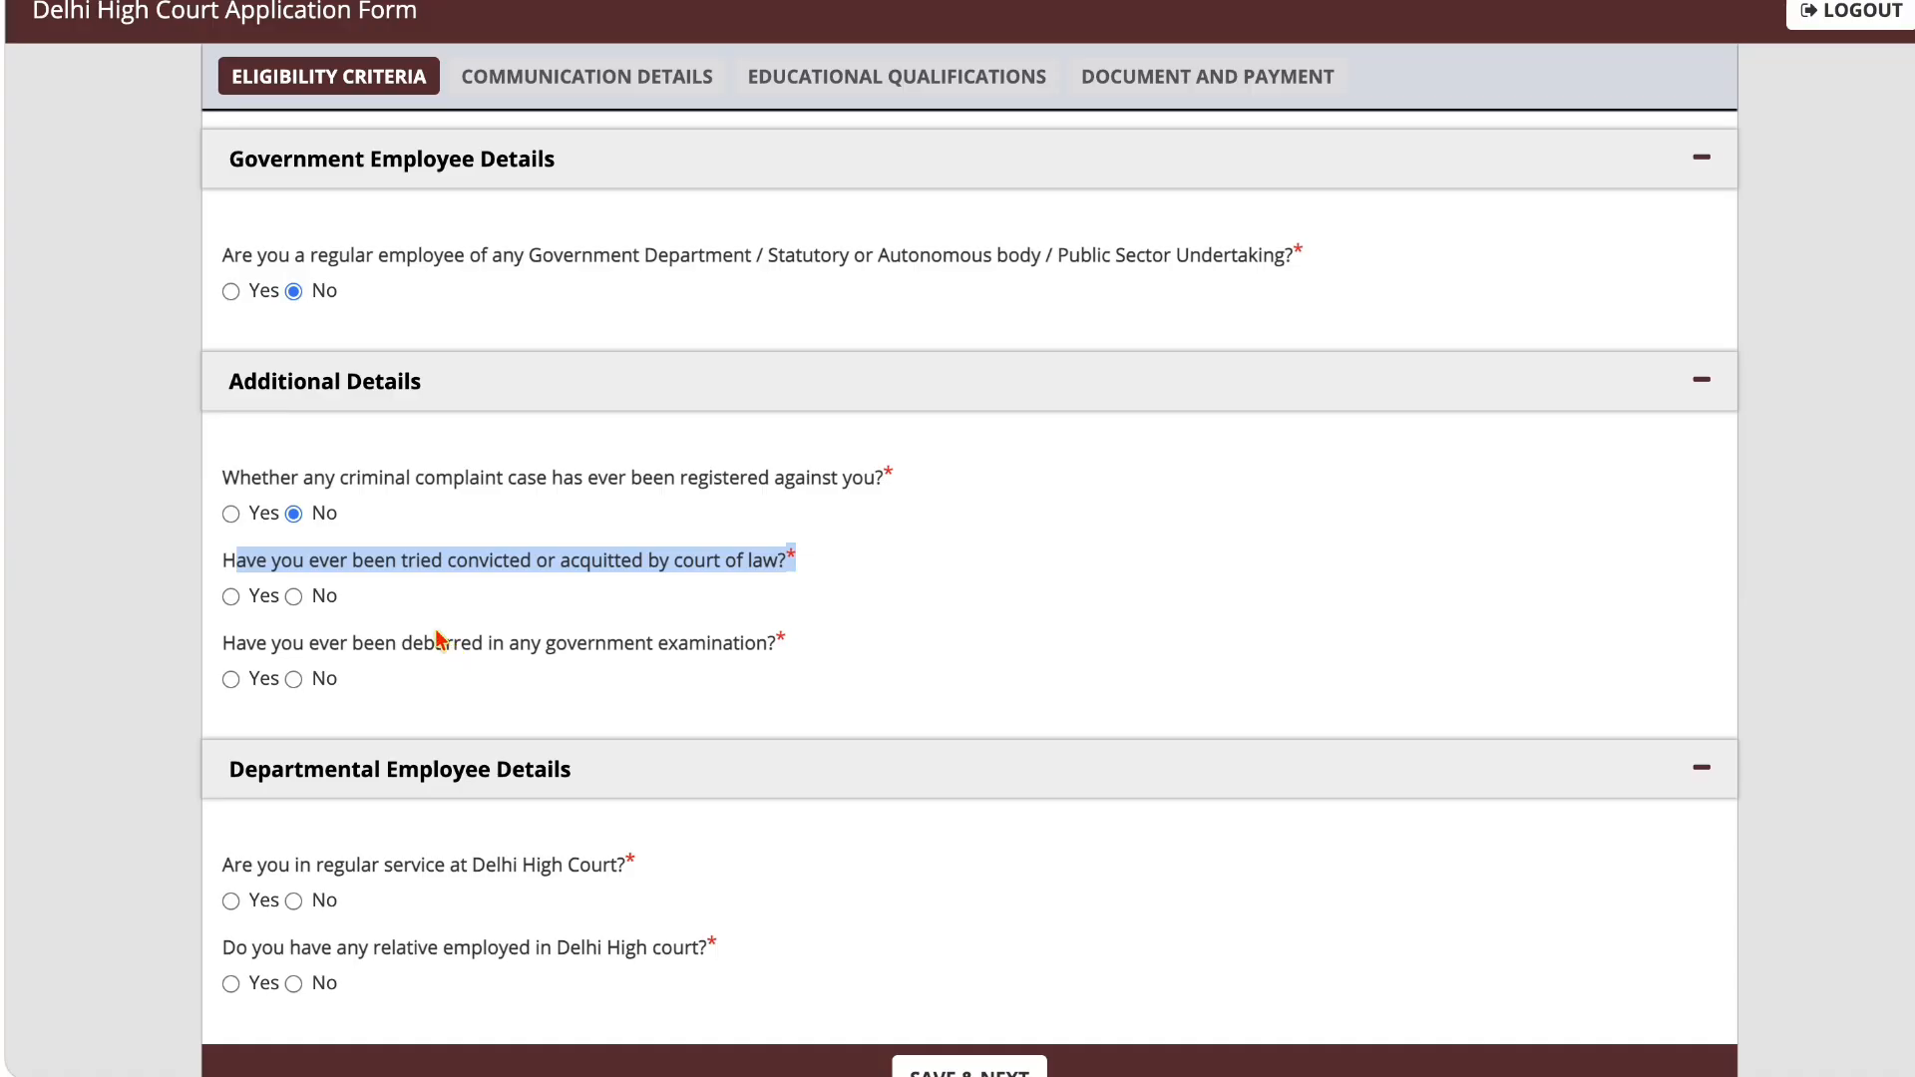
click(293, 596)
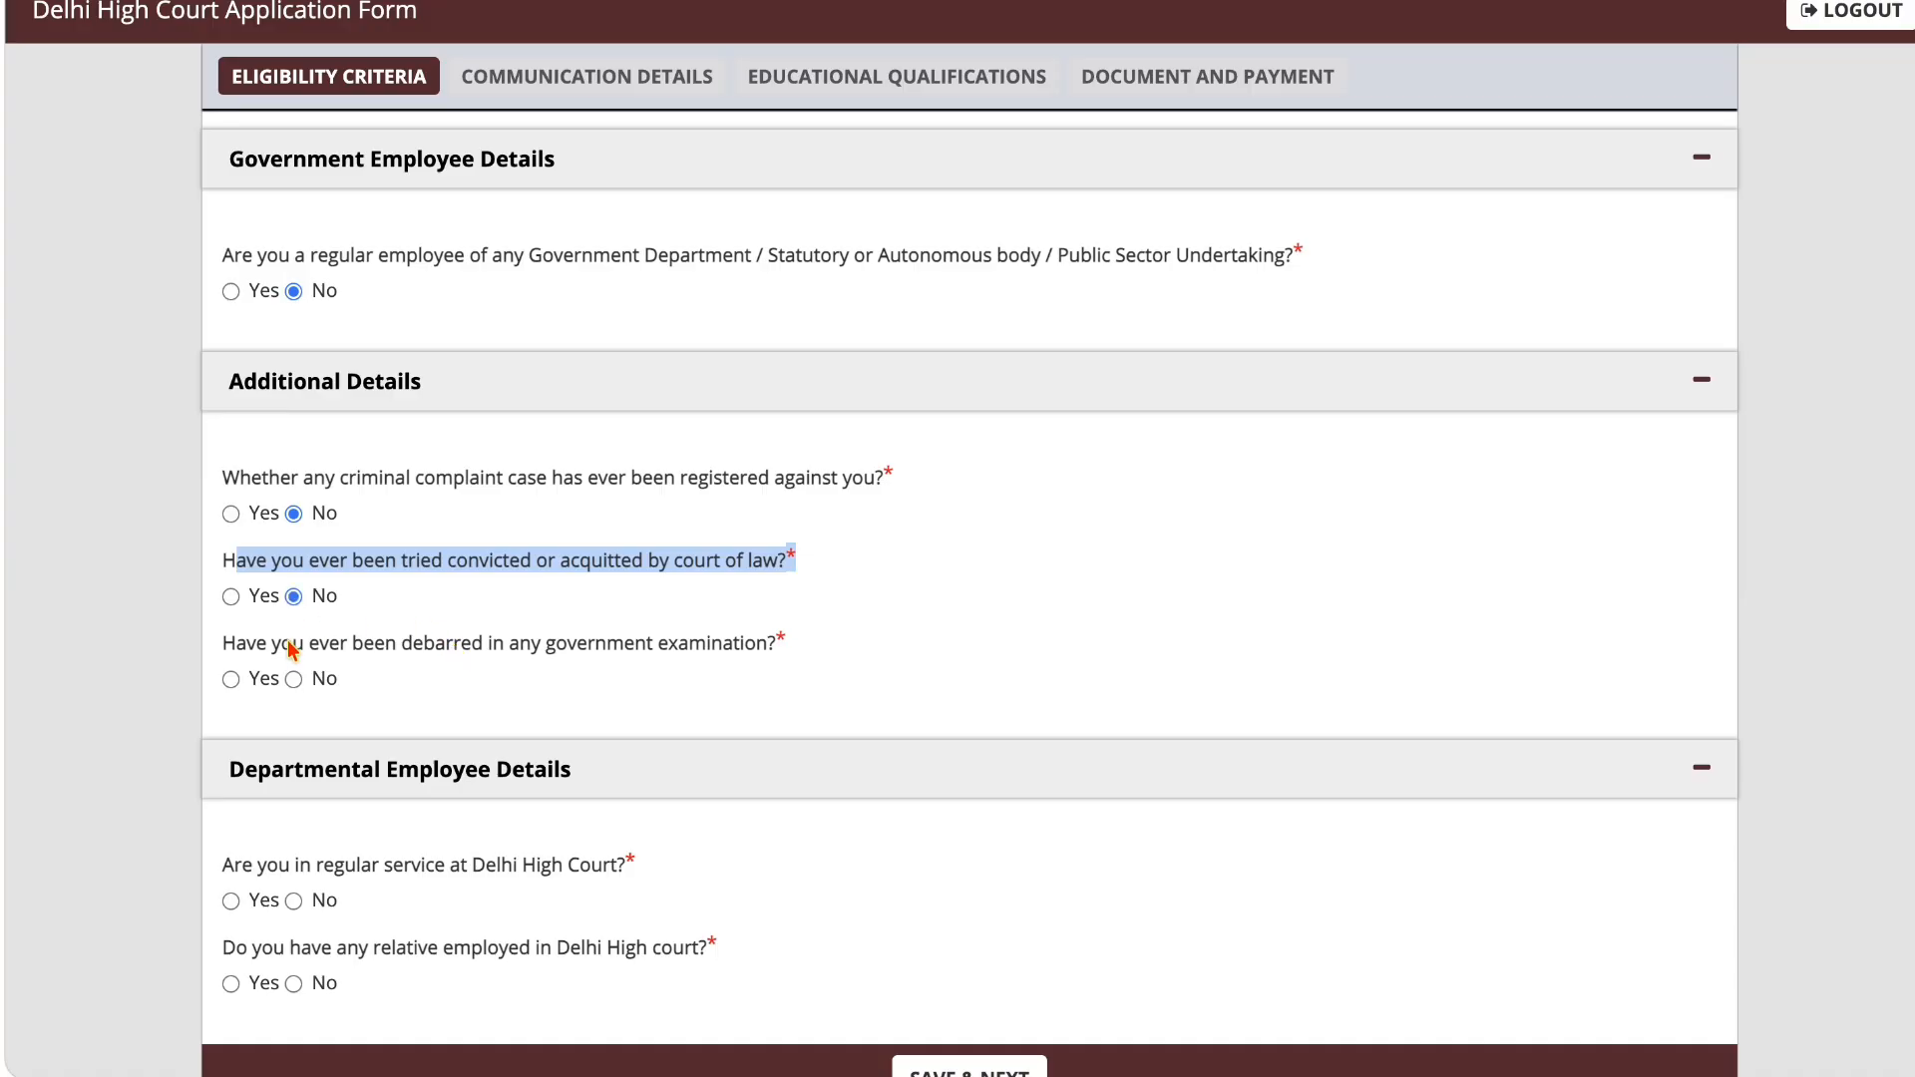
click(231, 681)
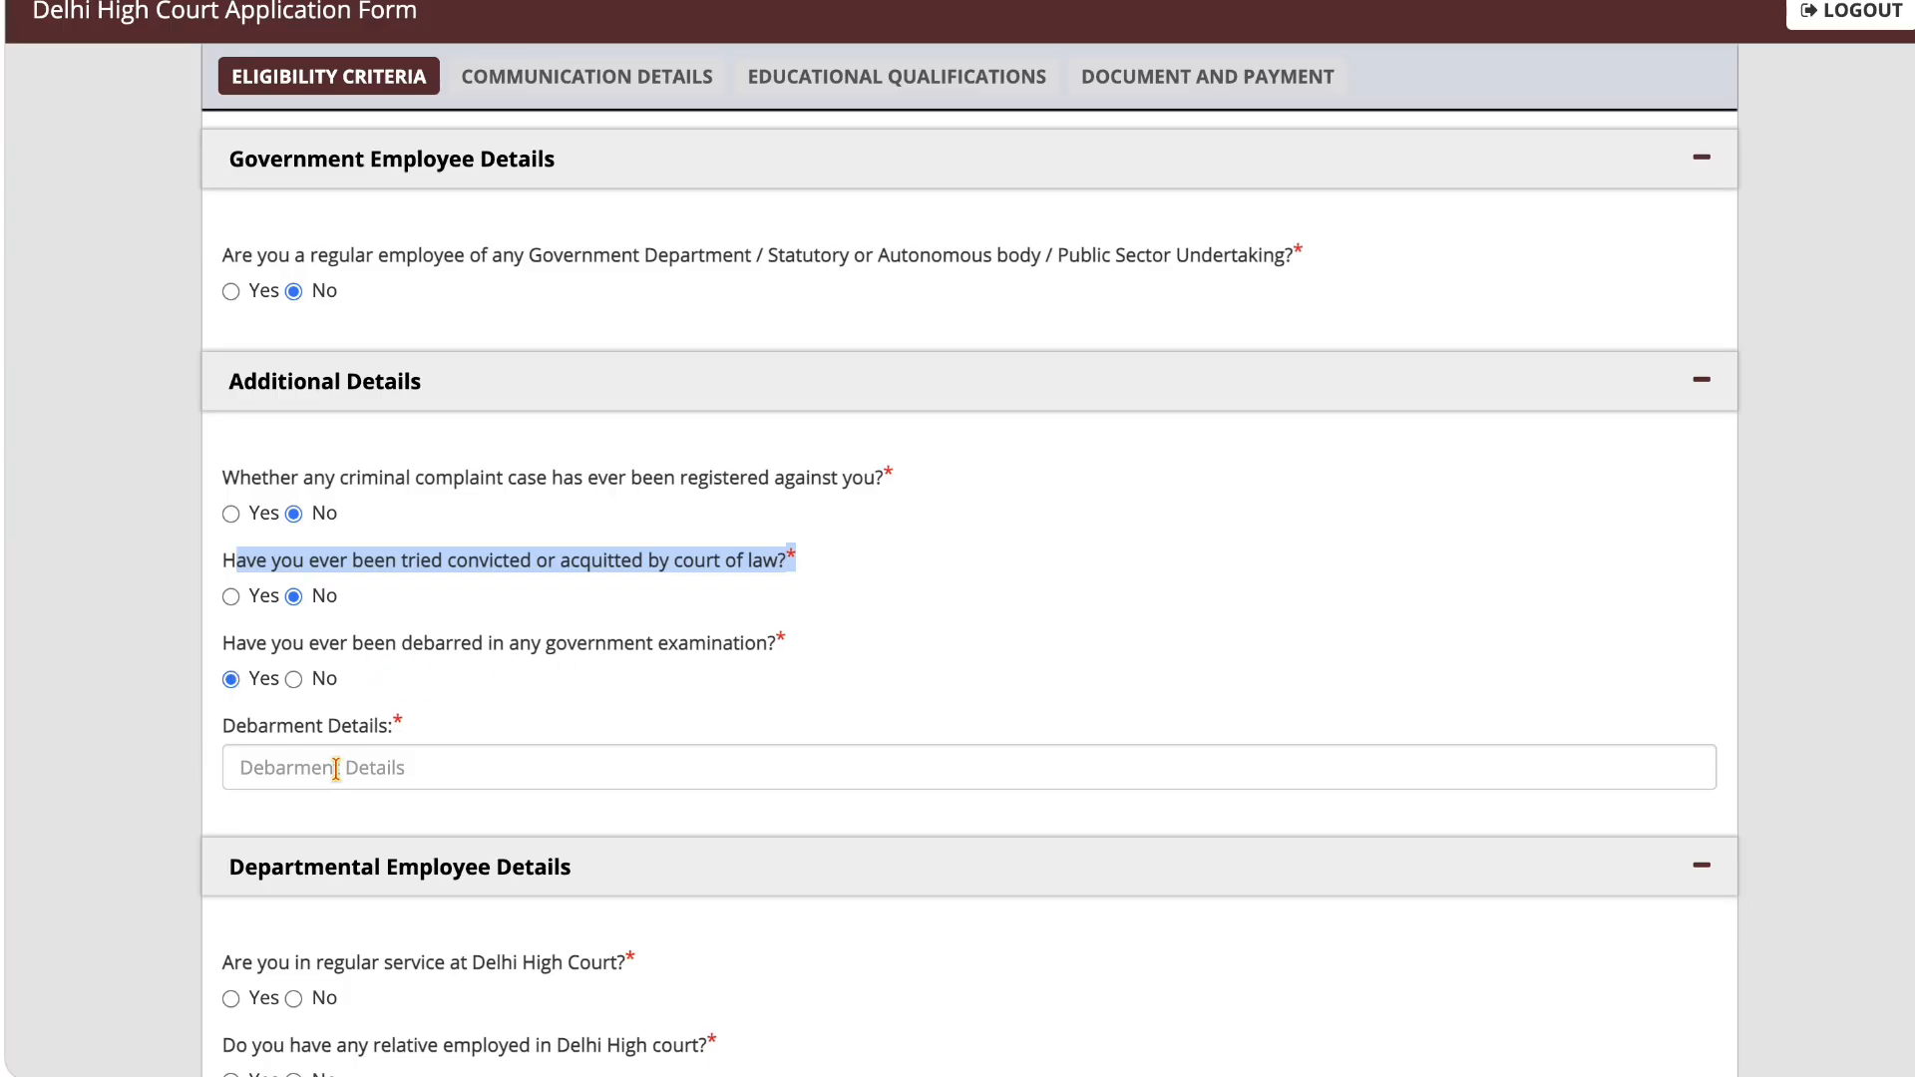
click(294, 679)
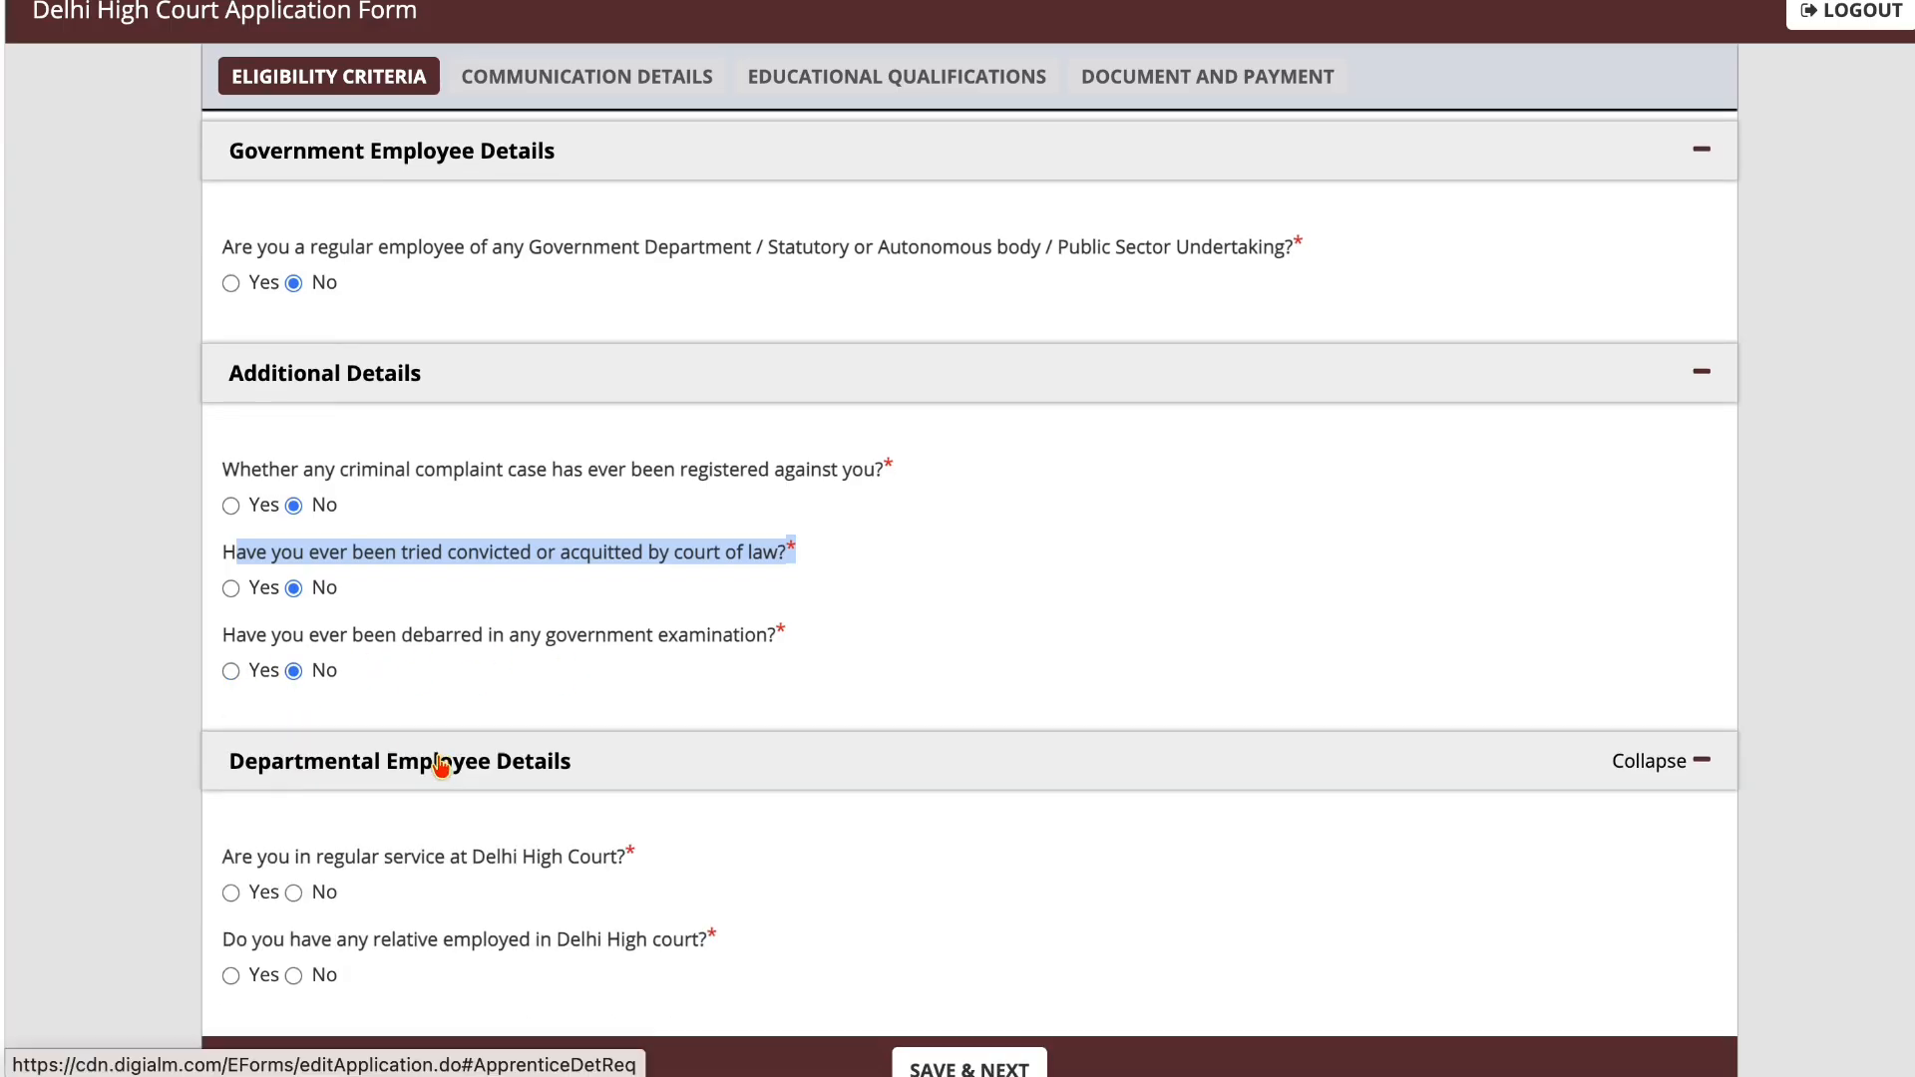
Step: Switch the criminal complaint answer to Yes to view its Criminal Case Details field, and set it back to No
scroll(440, 766, down, 2)
click(547, 558)
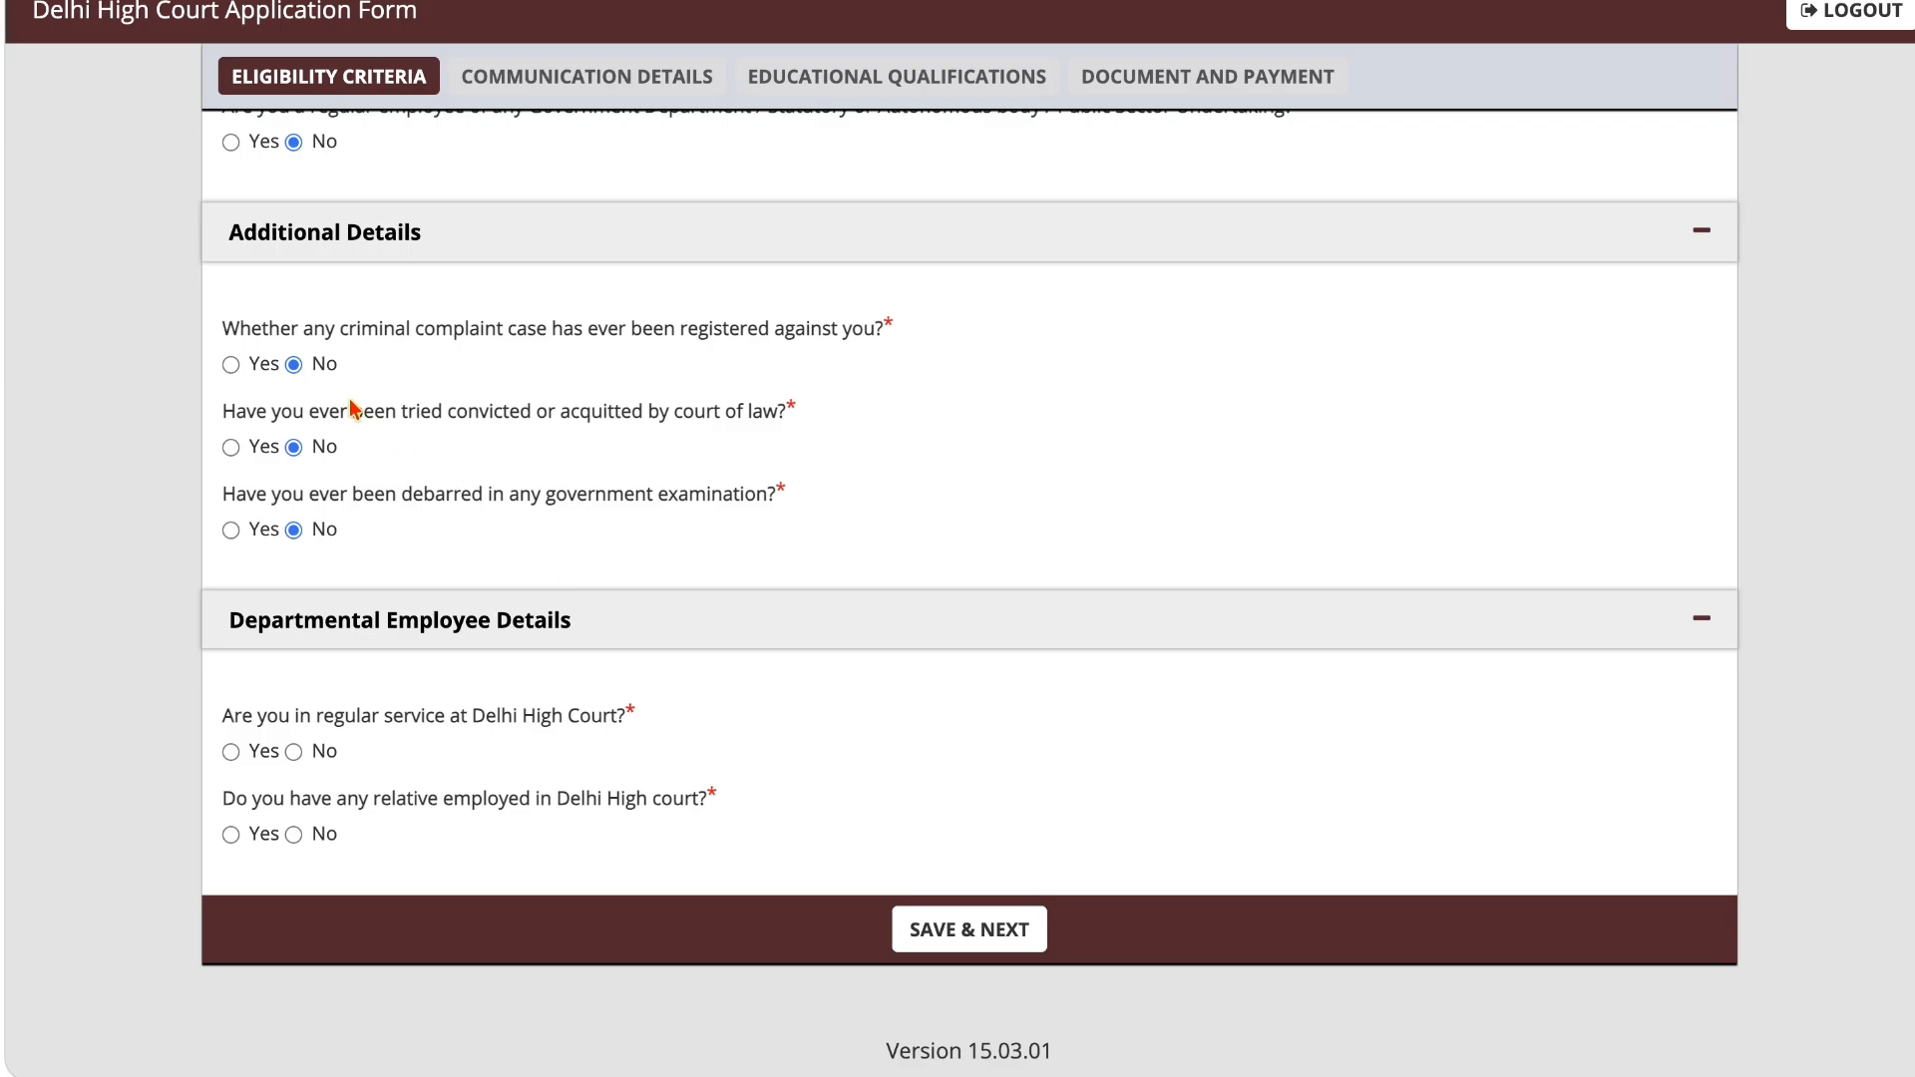
click(231, 365)
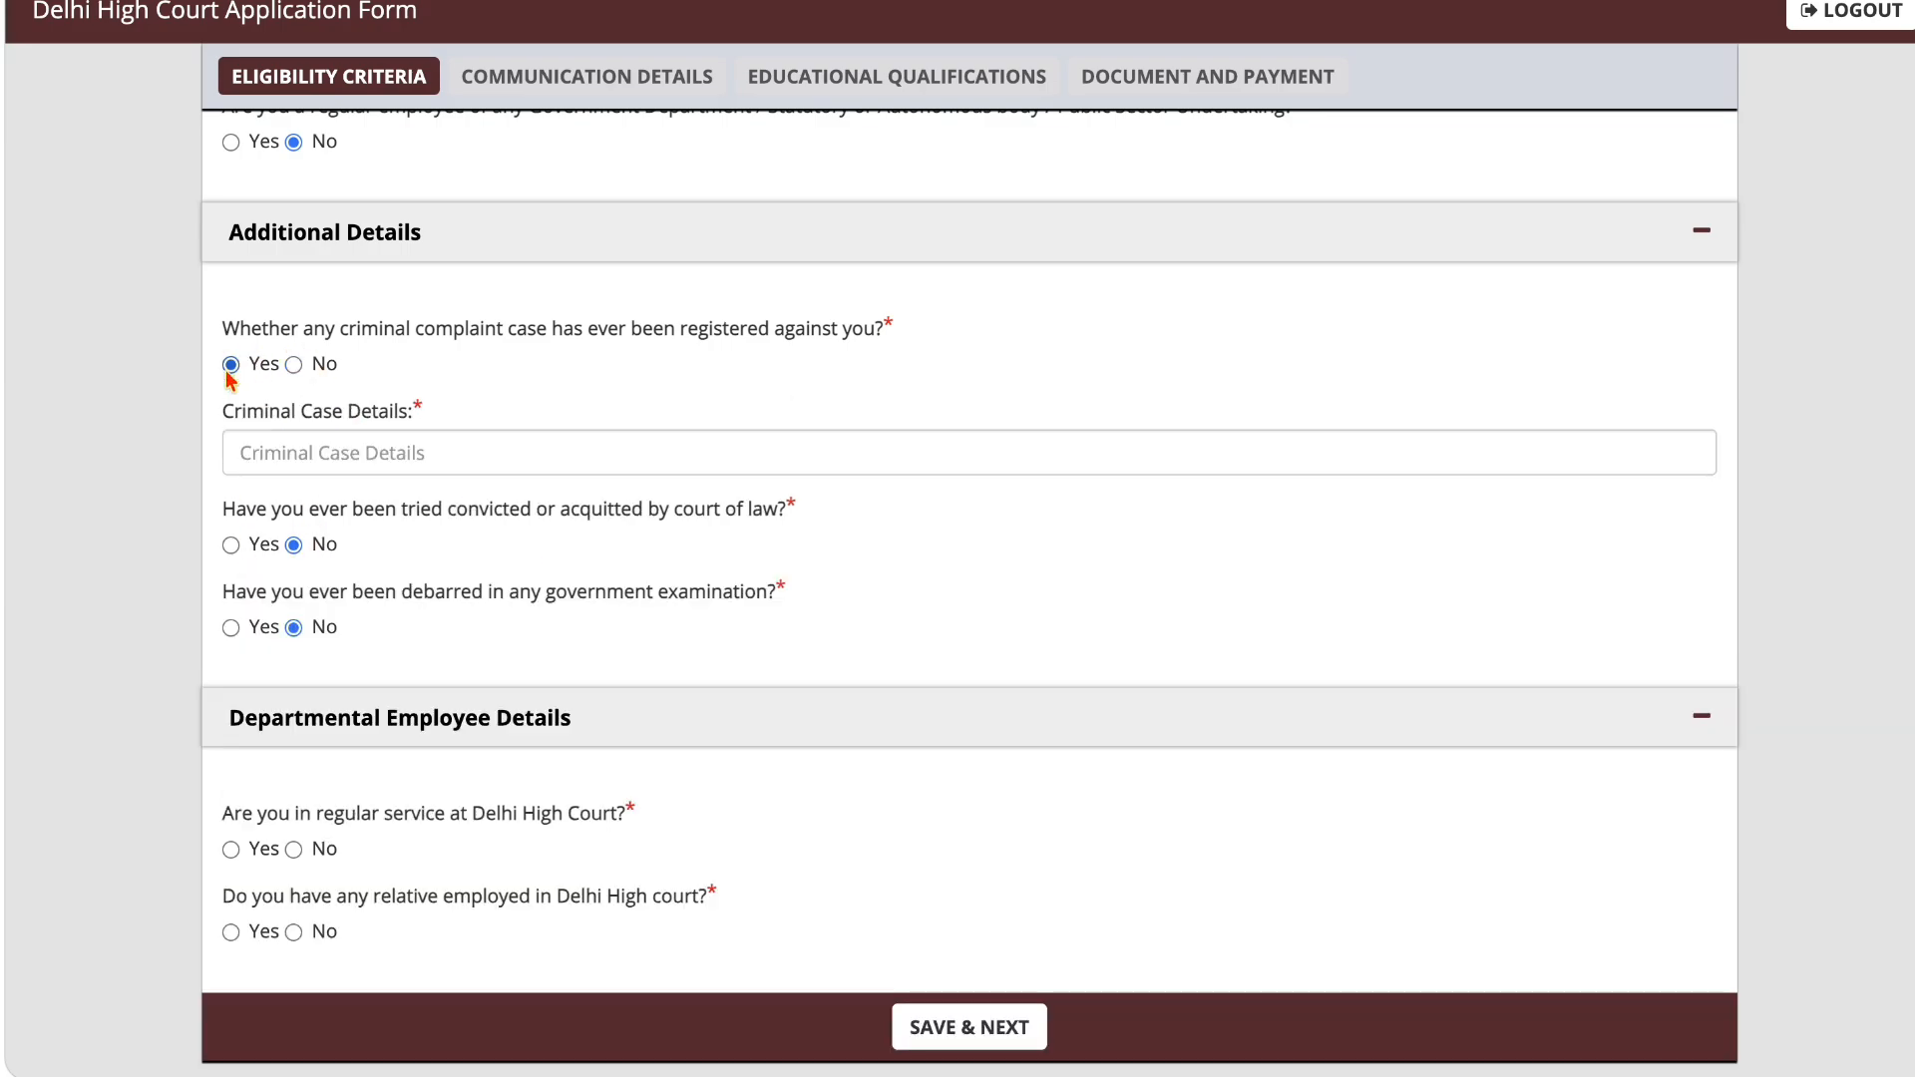
click(294, 365)
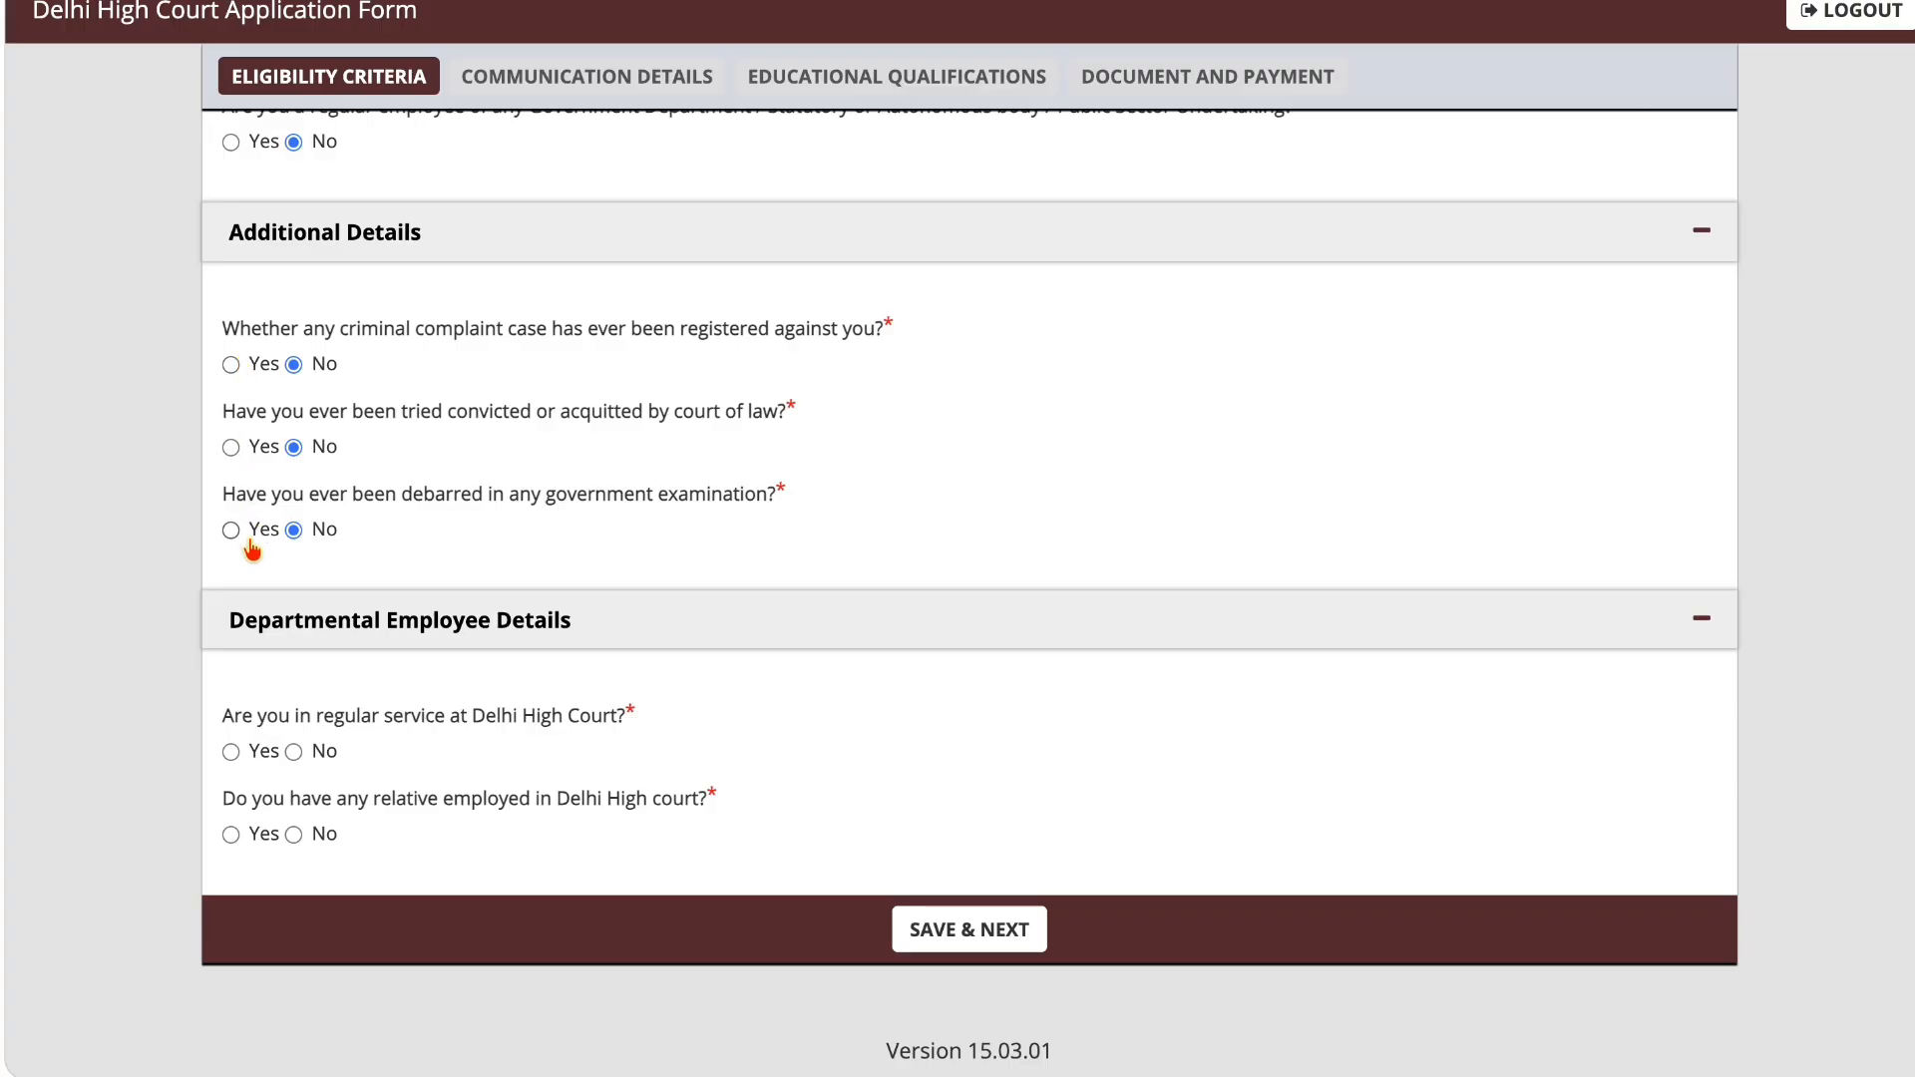
Step: Answer No to being in regular service at Delhi High Court, after viewing the fields for Yes
drag(486, 639, 489, 643)
click(229, 752)
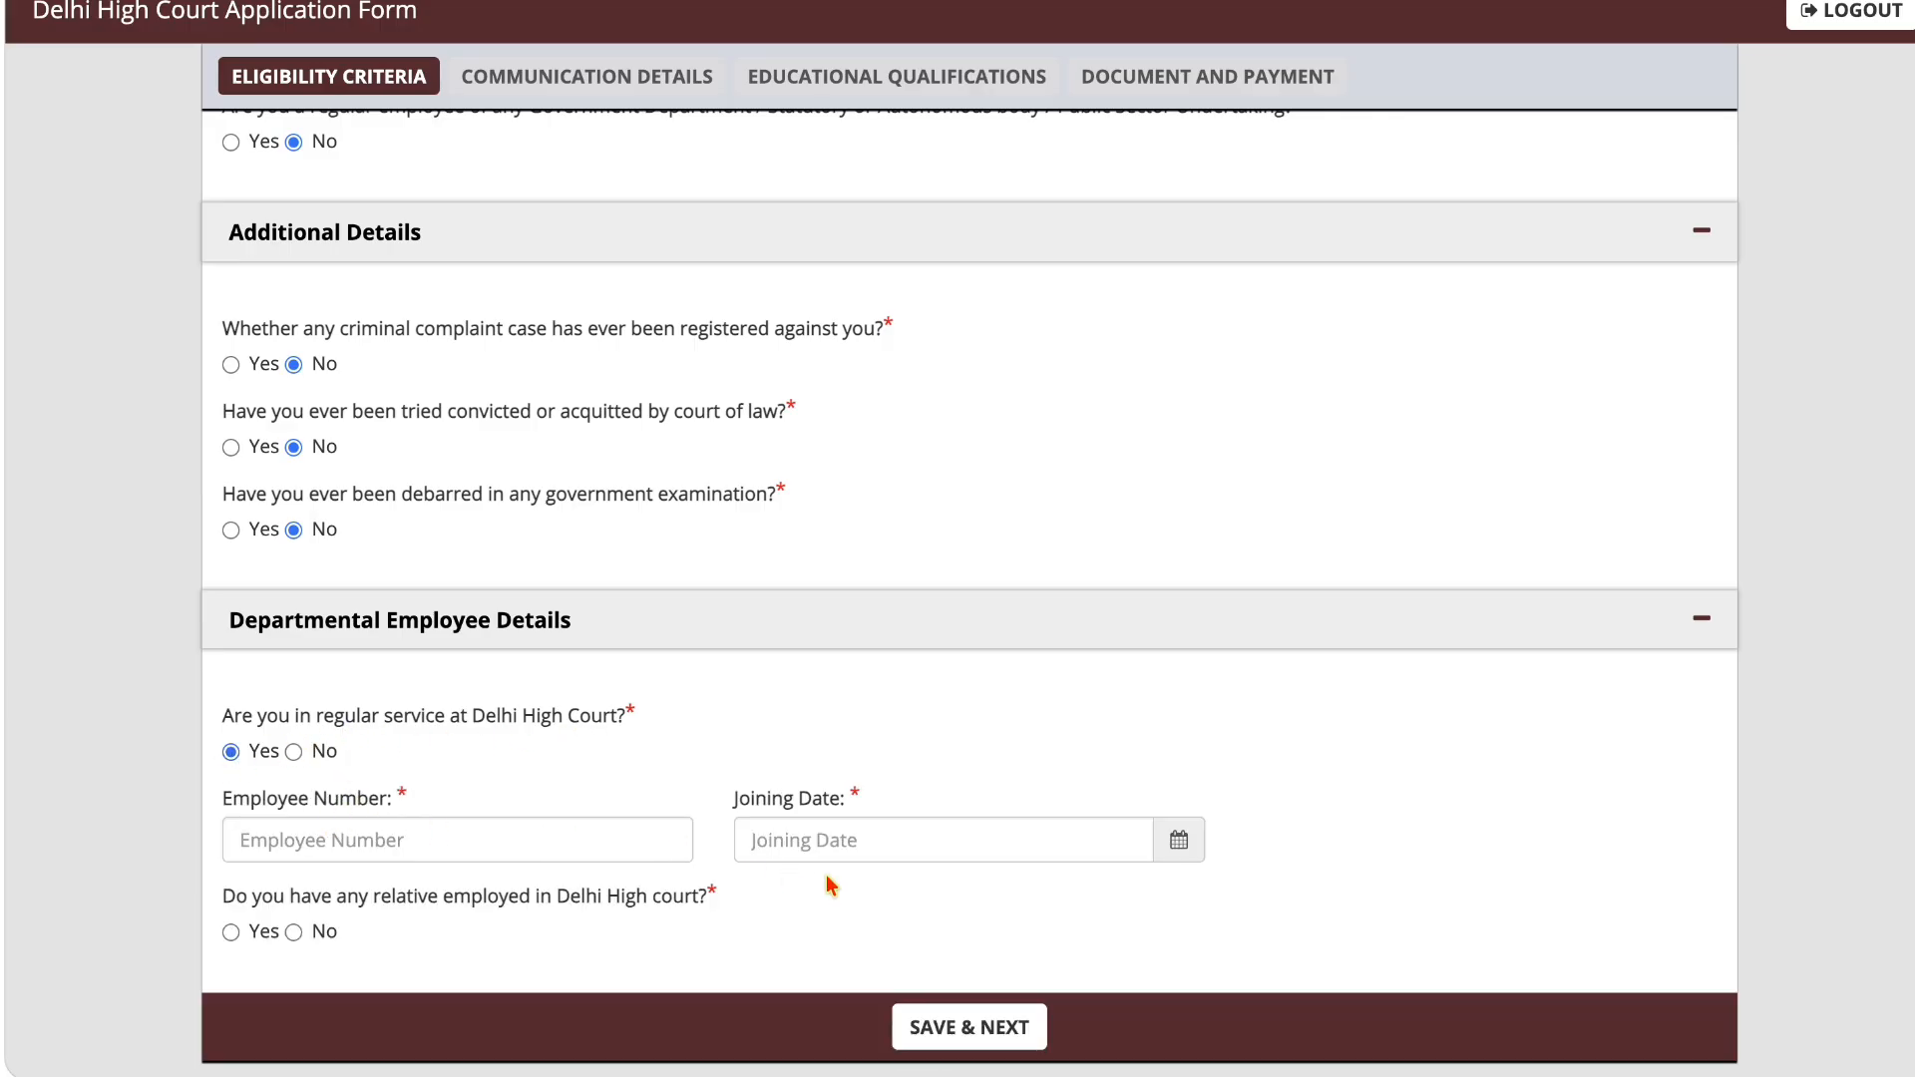
click(295, 754)
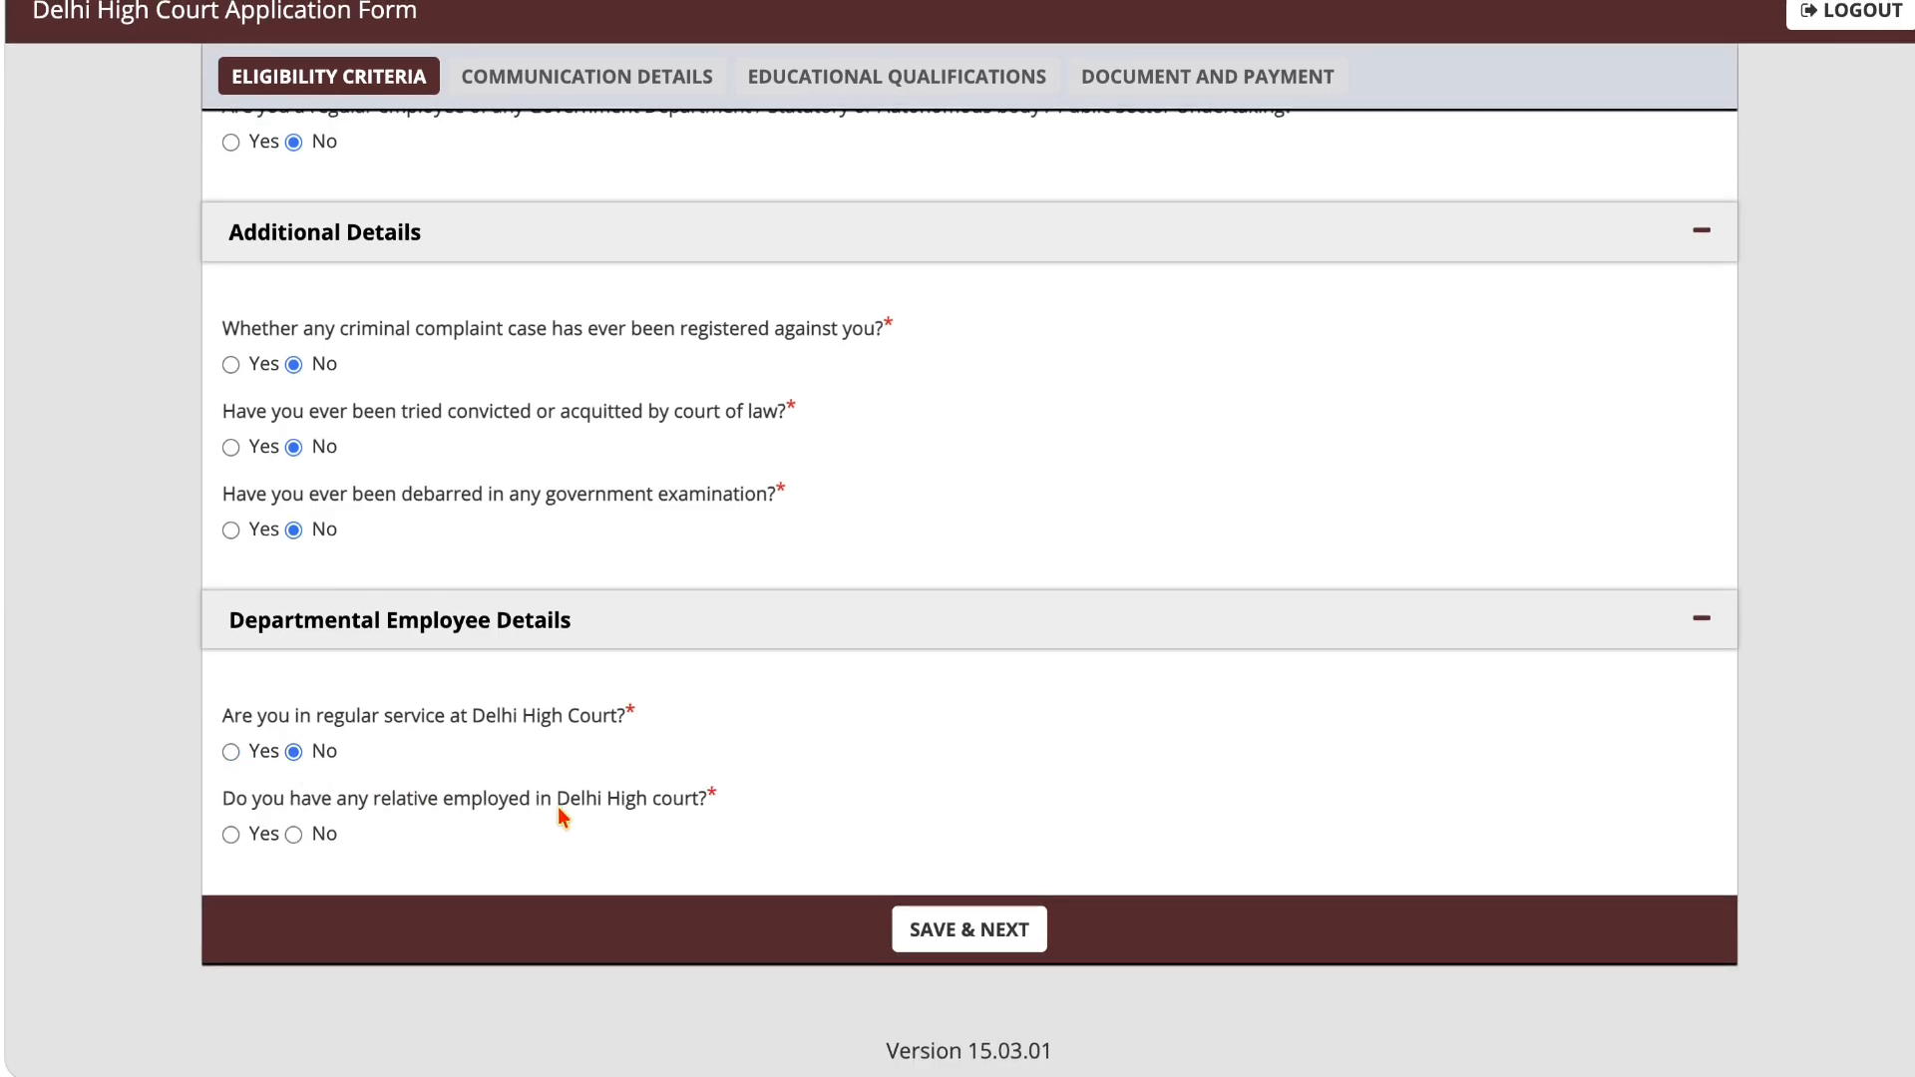
Step: Answer No to having any relative employed in Delhi High Court, and save the eligibility criteria to continue
click(231, 835)
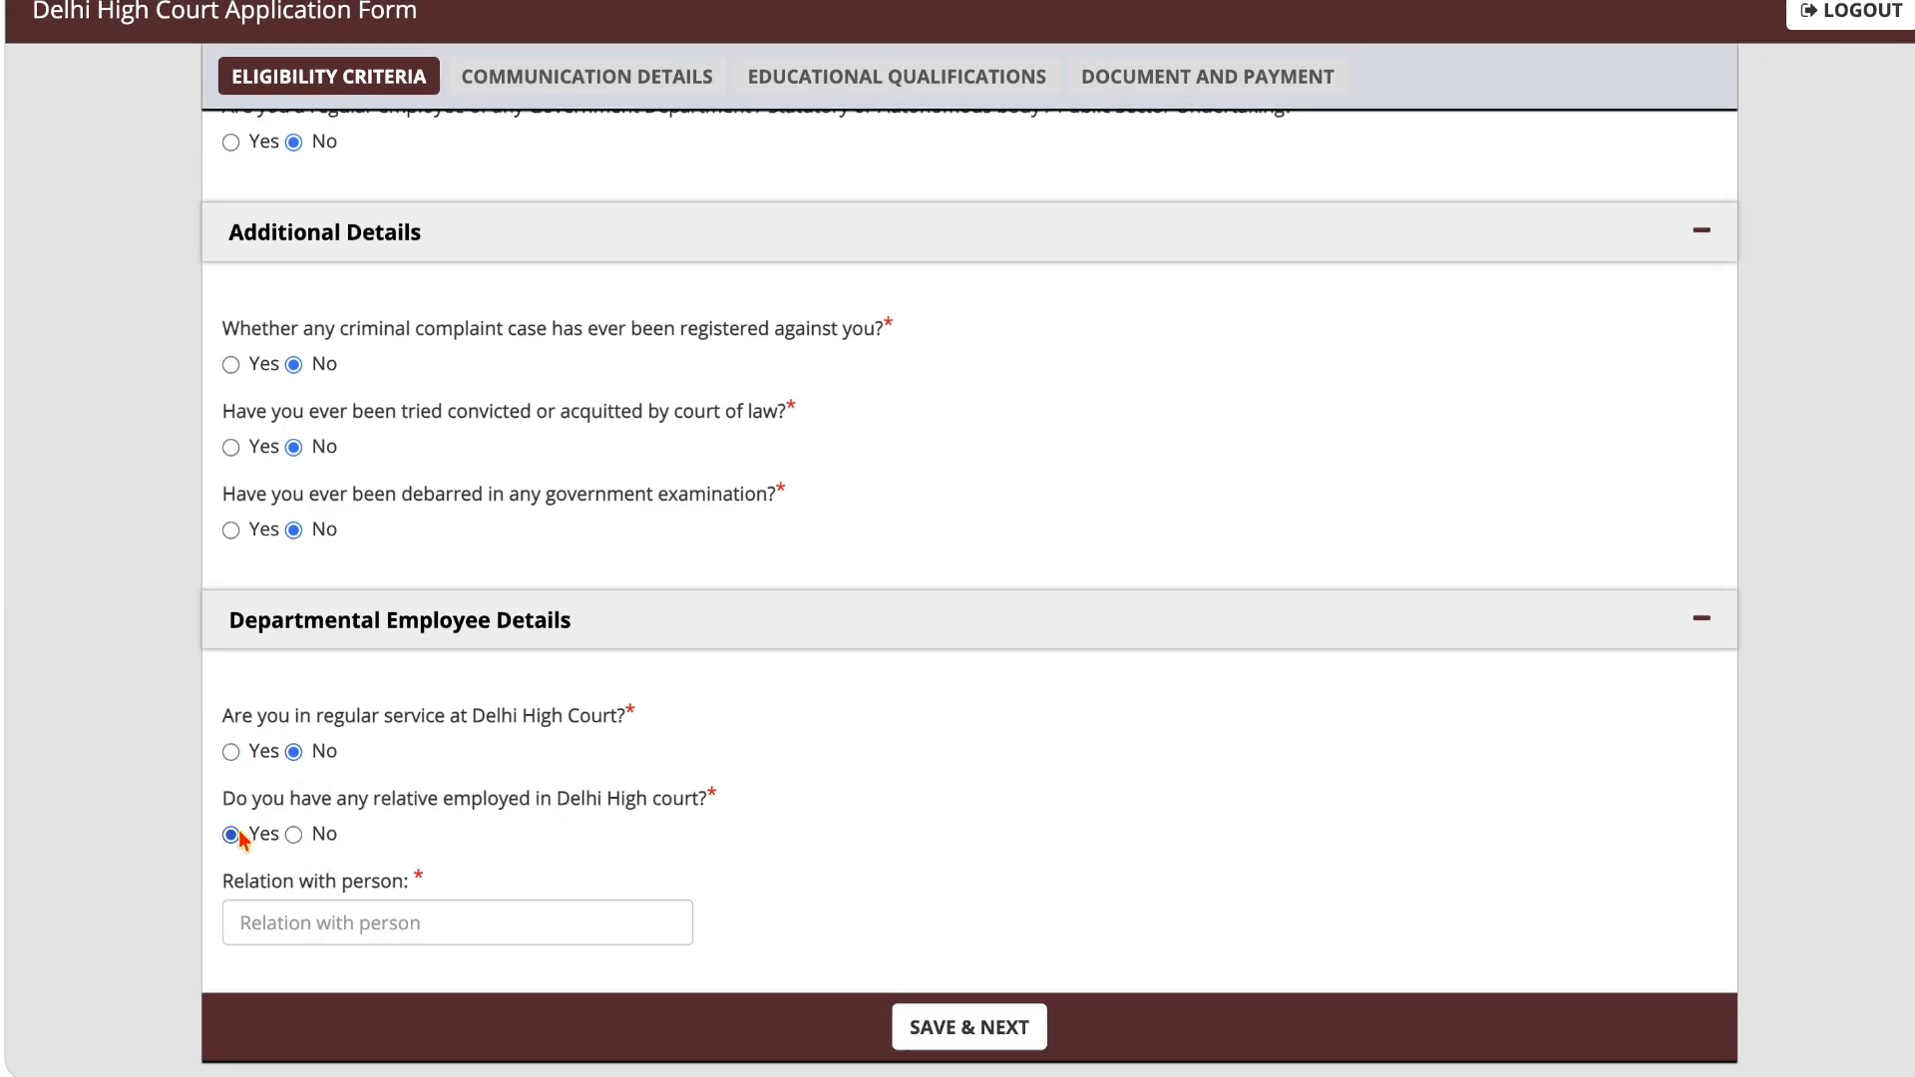
scroll(462, 778, down, 2)
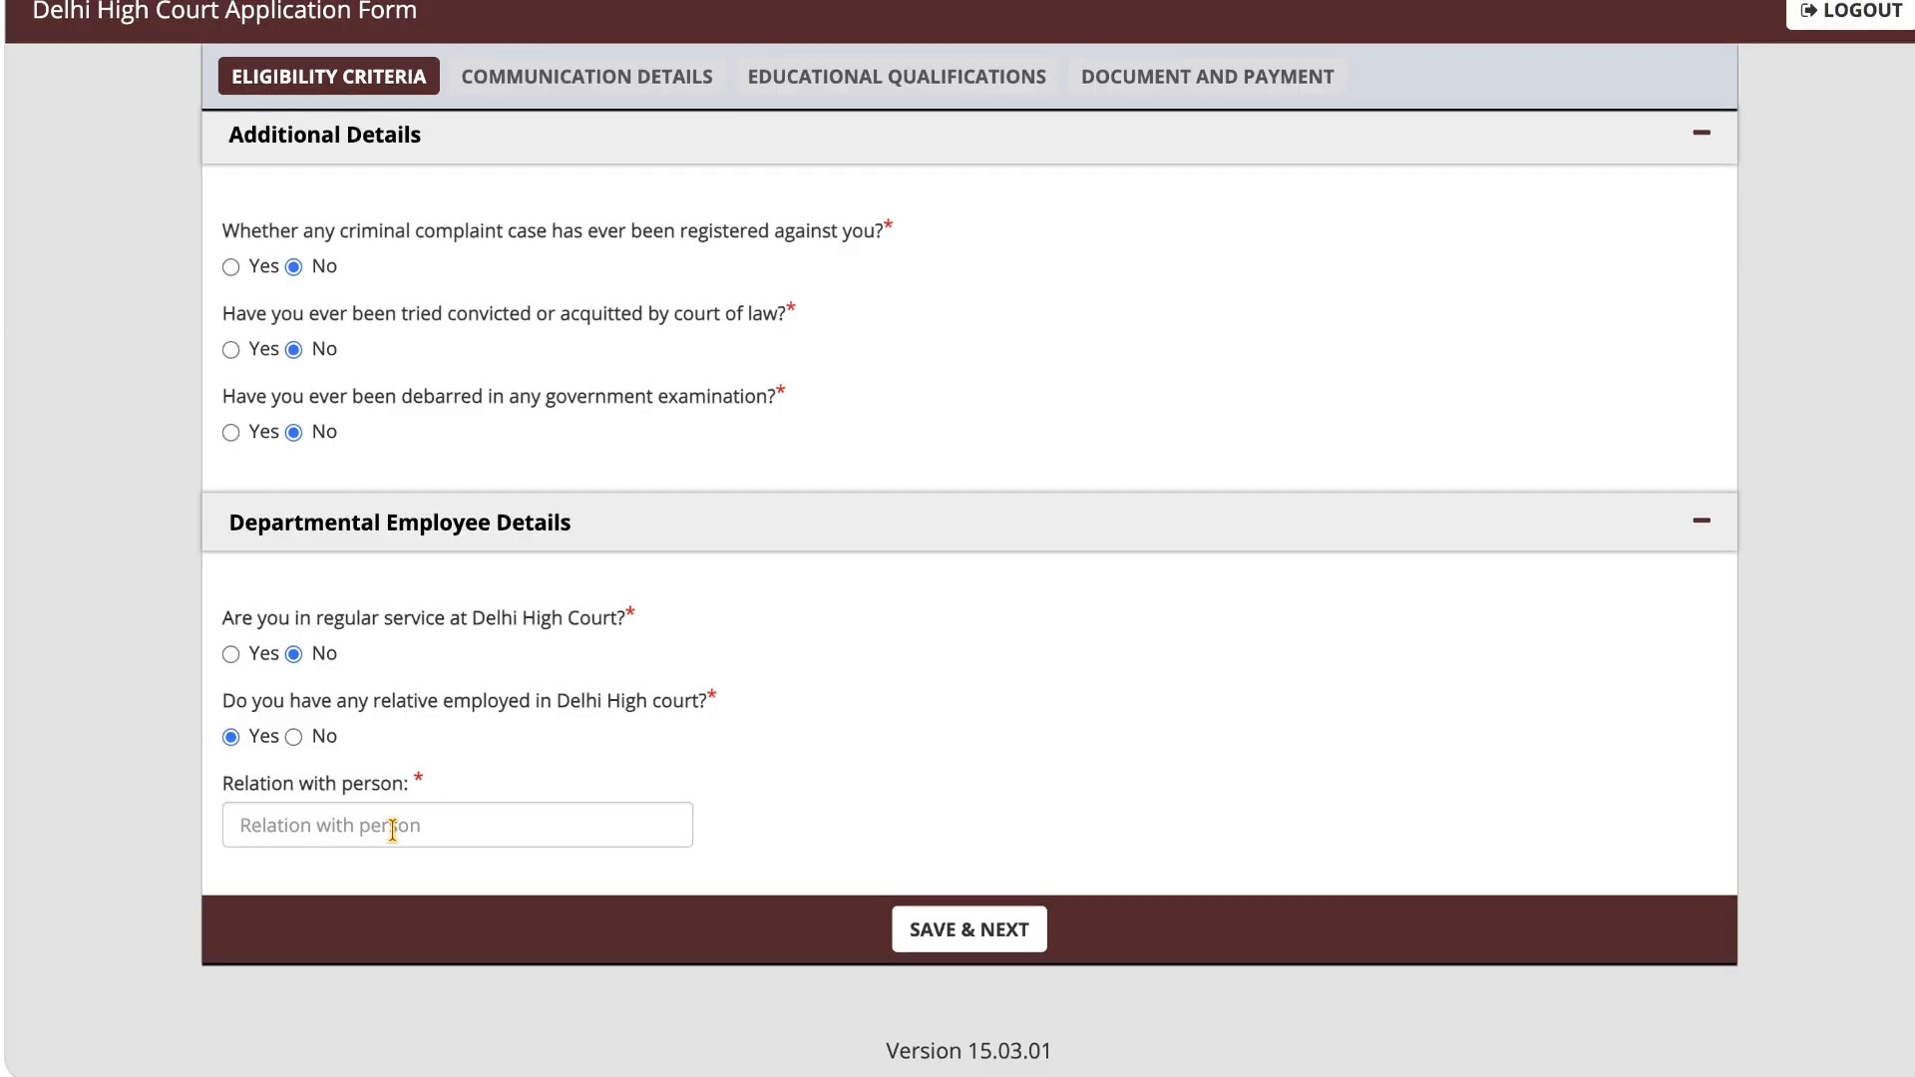
click(293, 736)
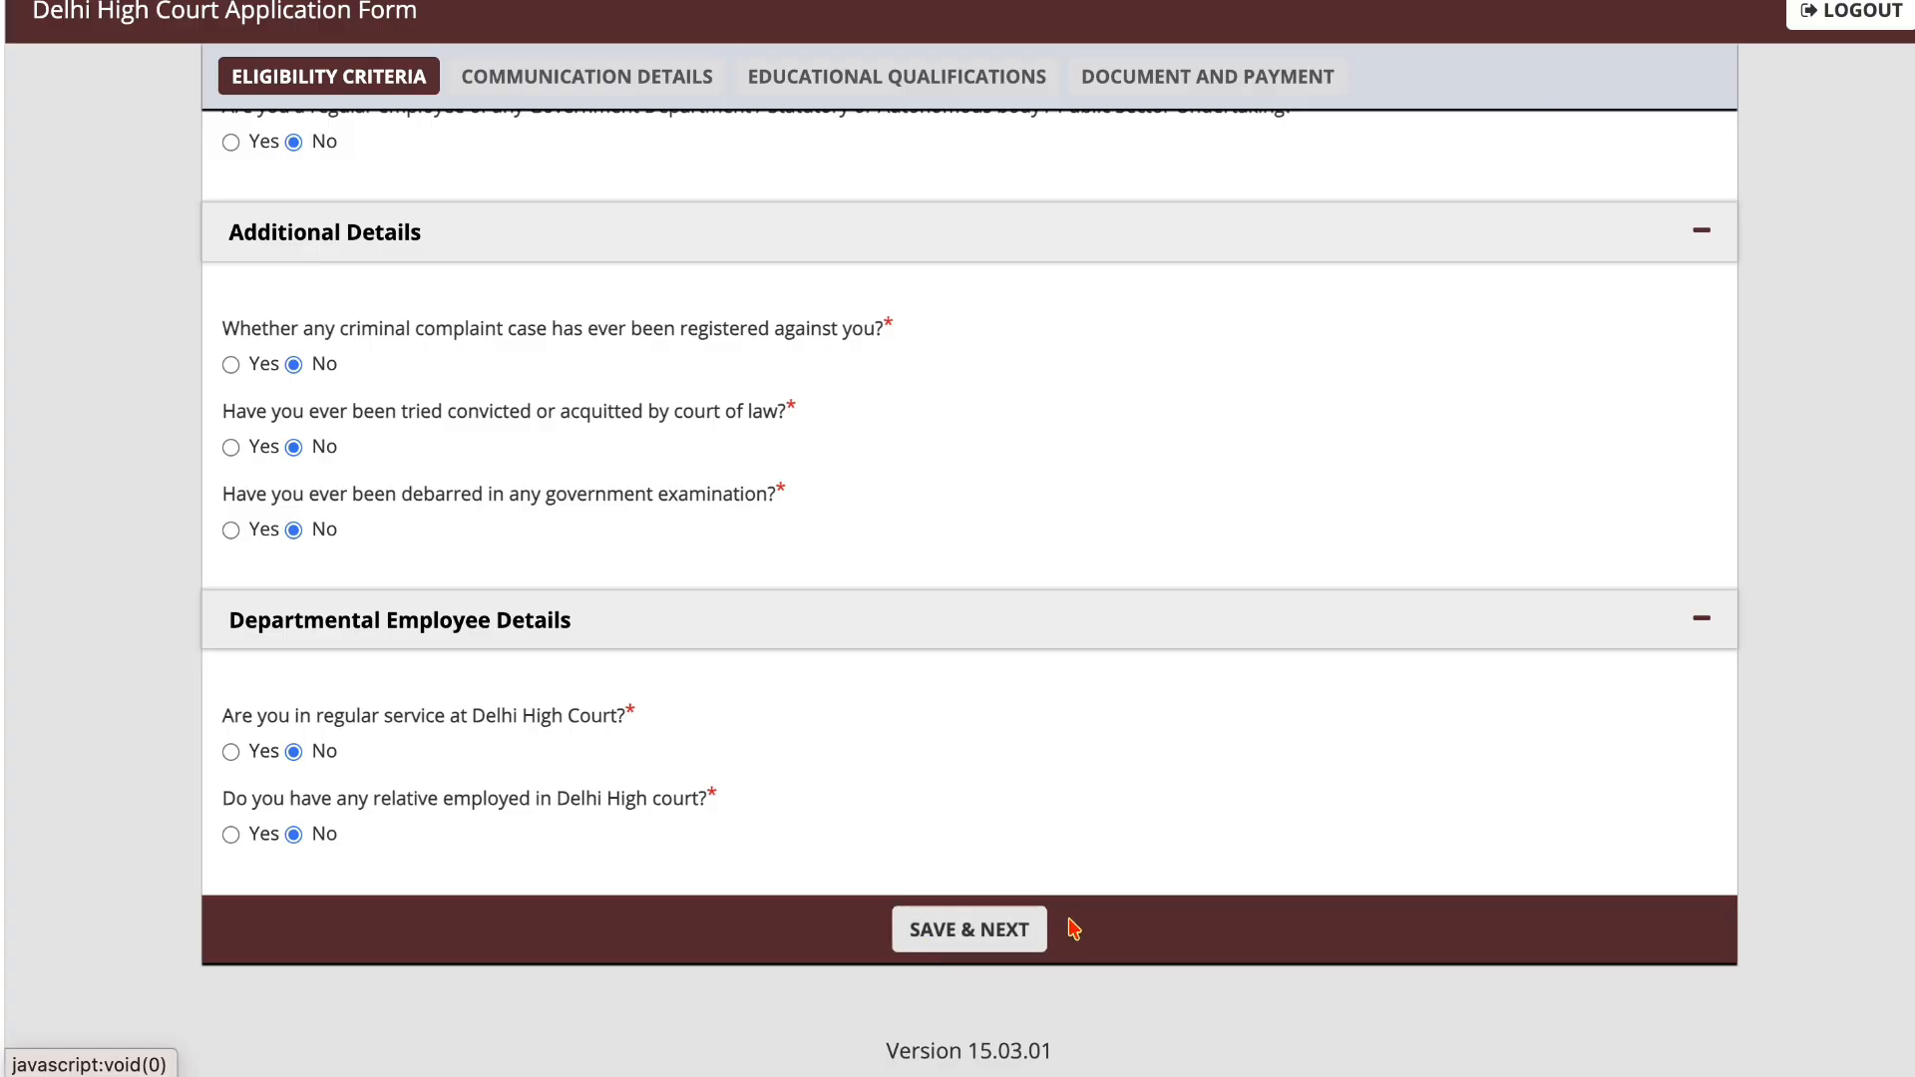
click(1037, 930)
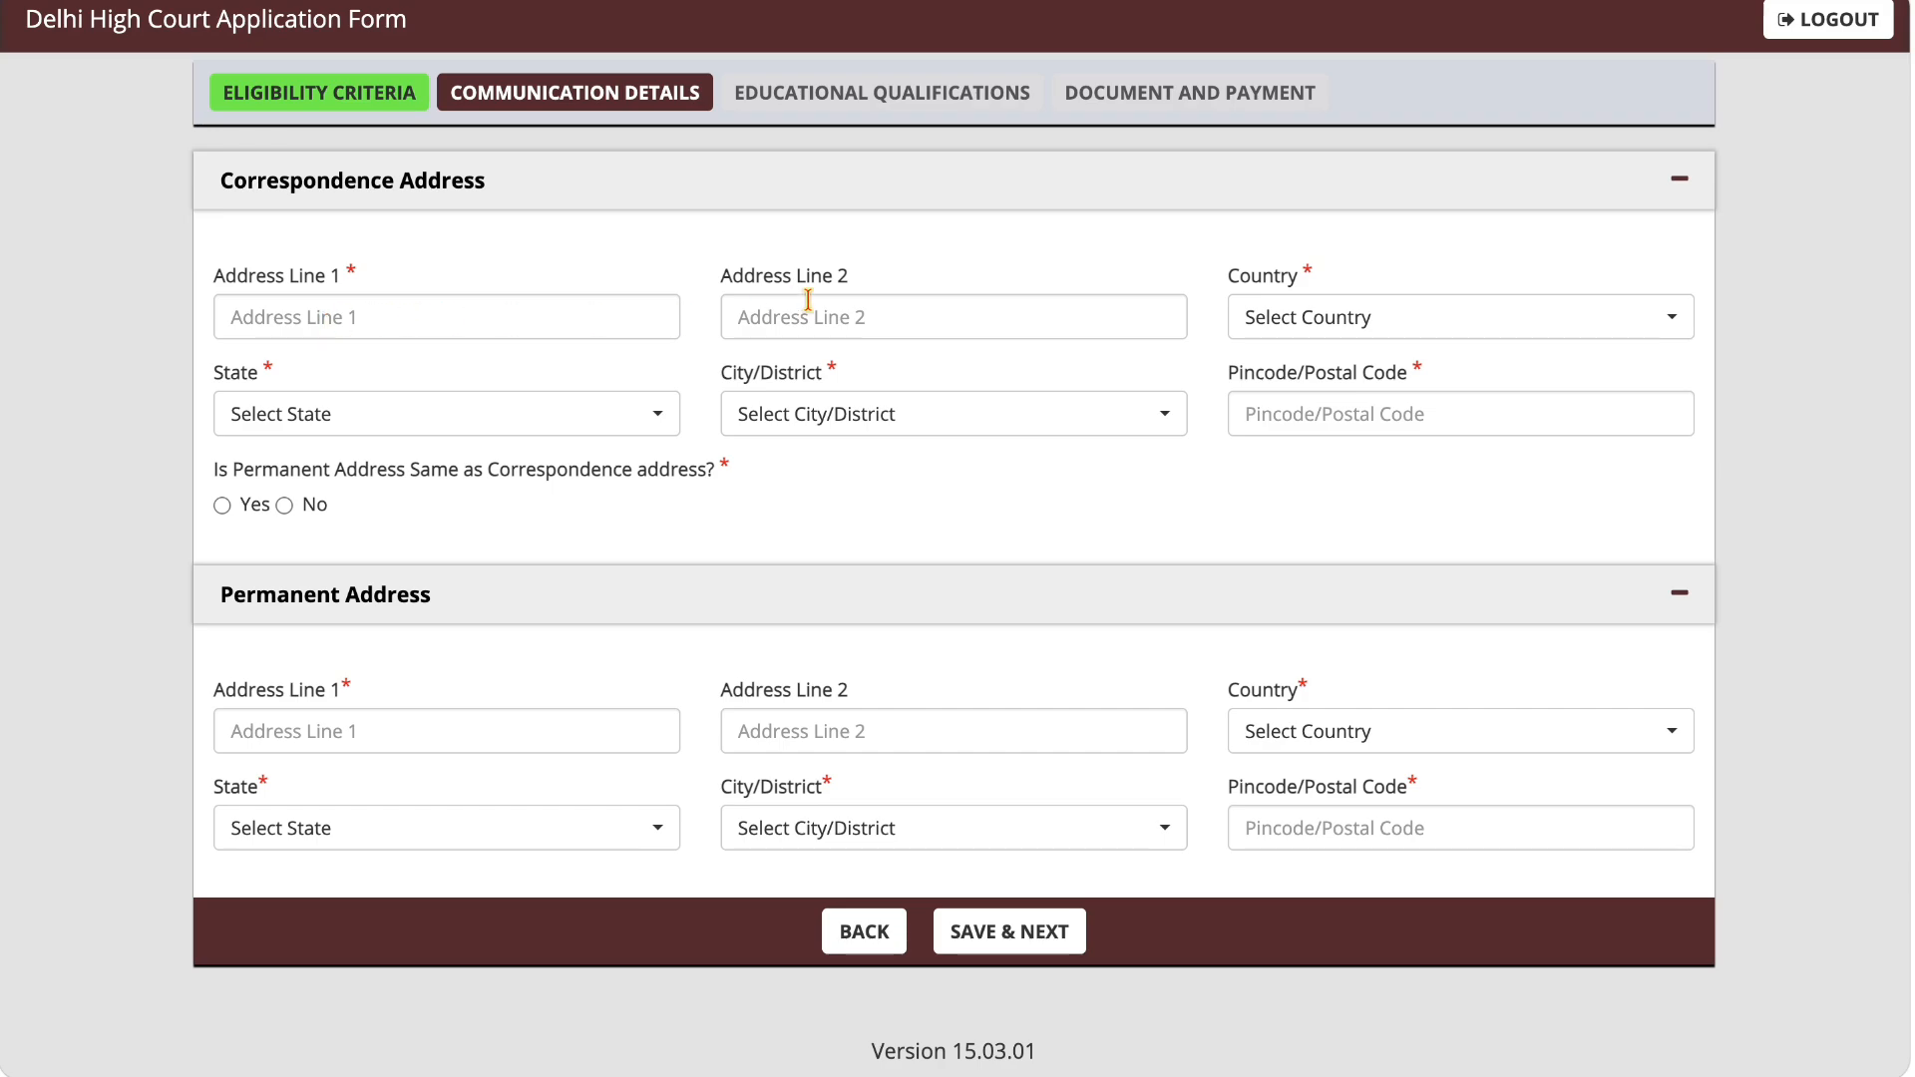
Step: Set the correspondence address country to India, state to Uttar Pradesh and city/district to Budaun
click(1288, 319)
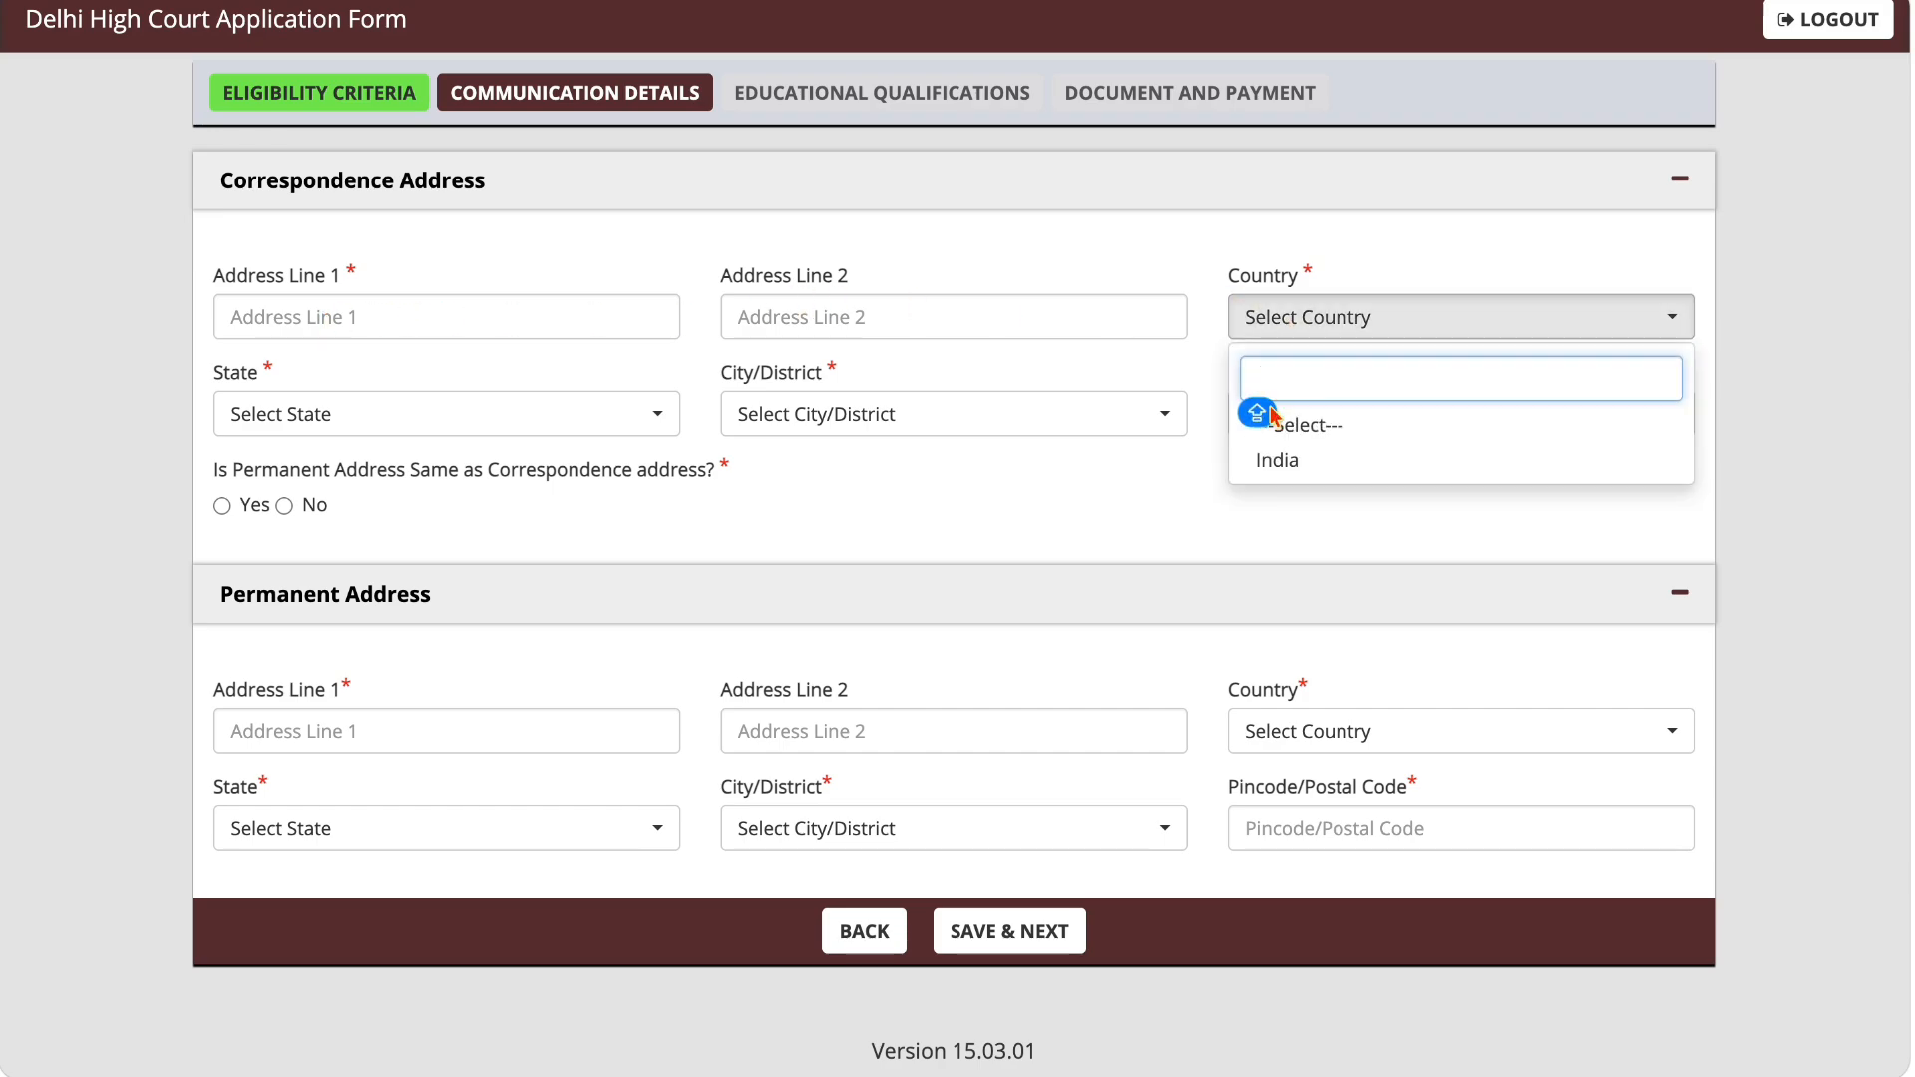
click(1272, 468)
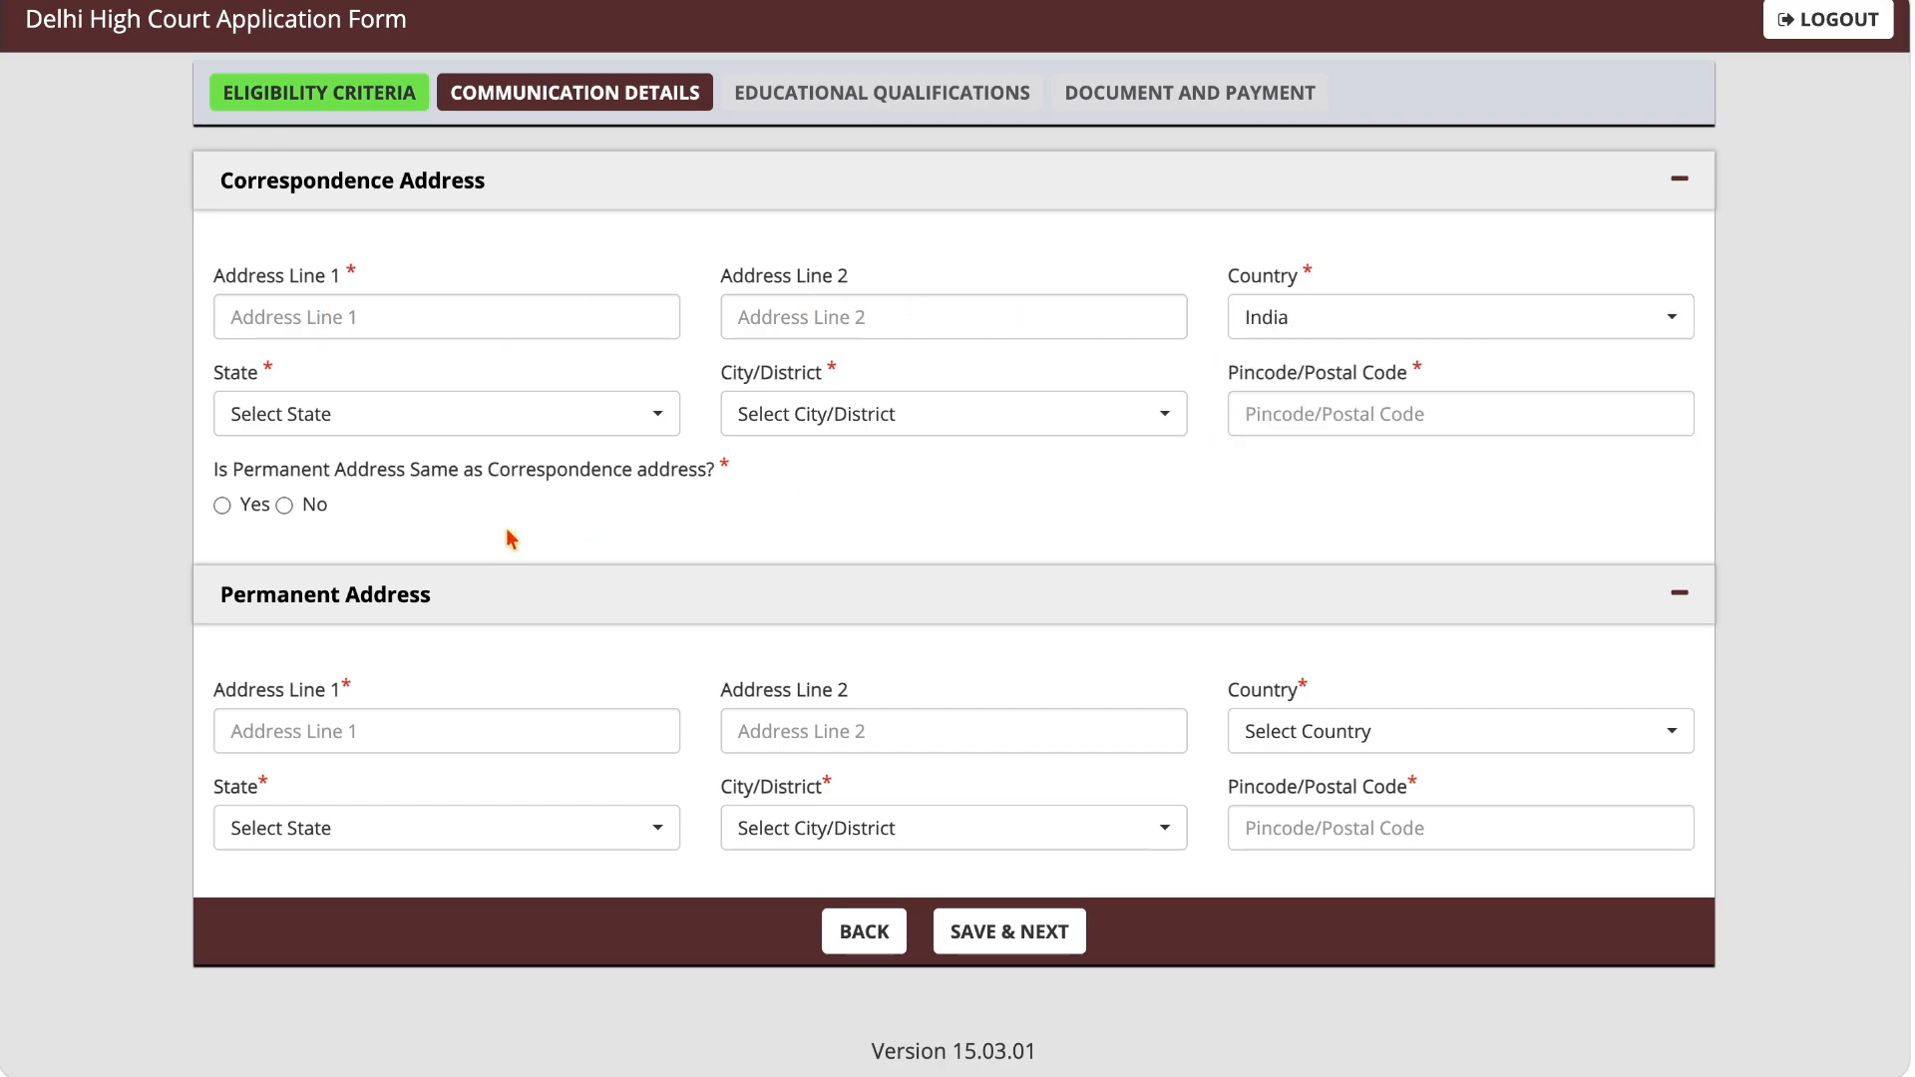
click(454, 439)
text(UTT)
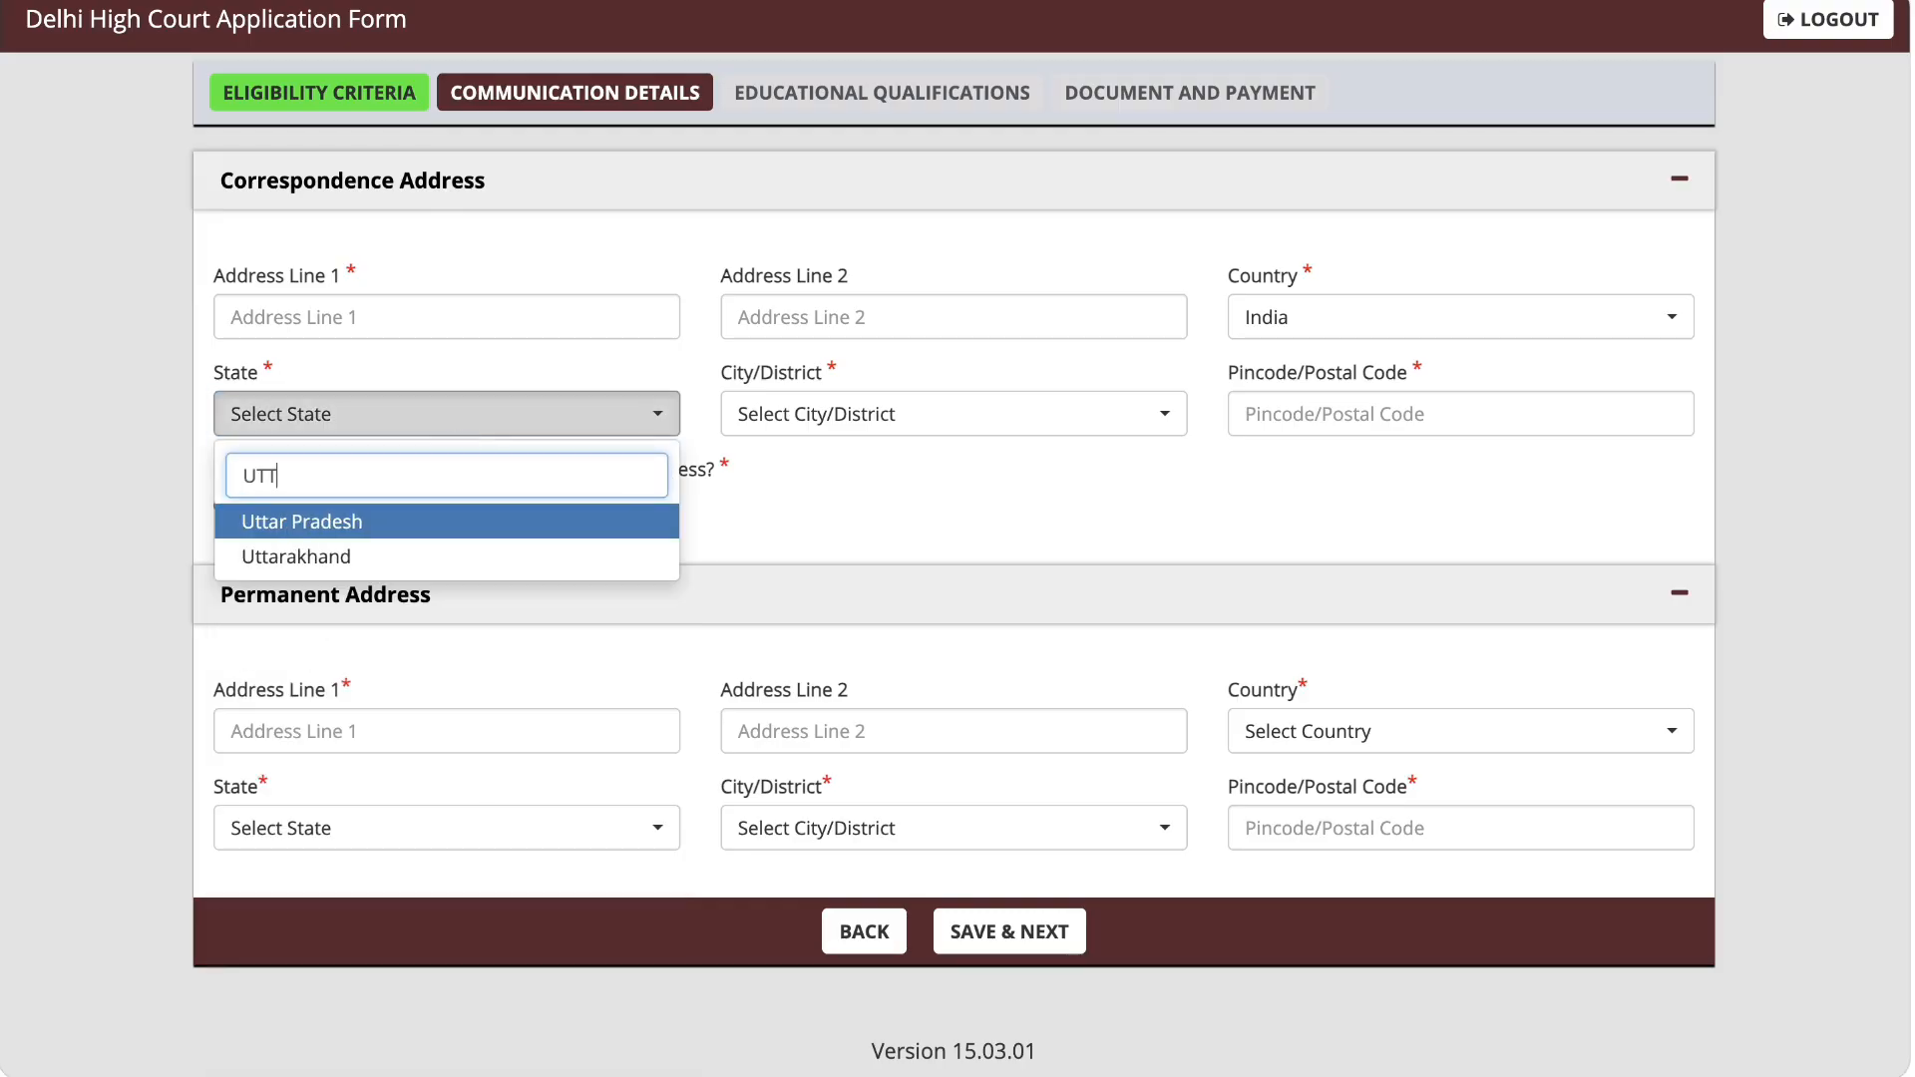
click(276, 510)
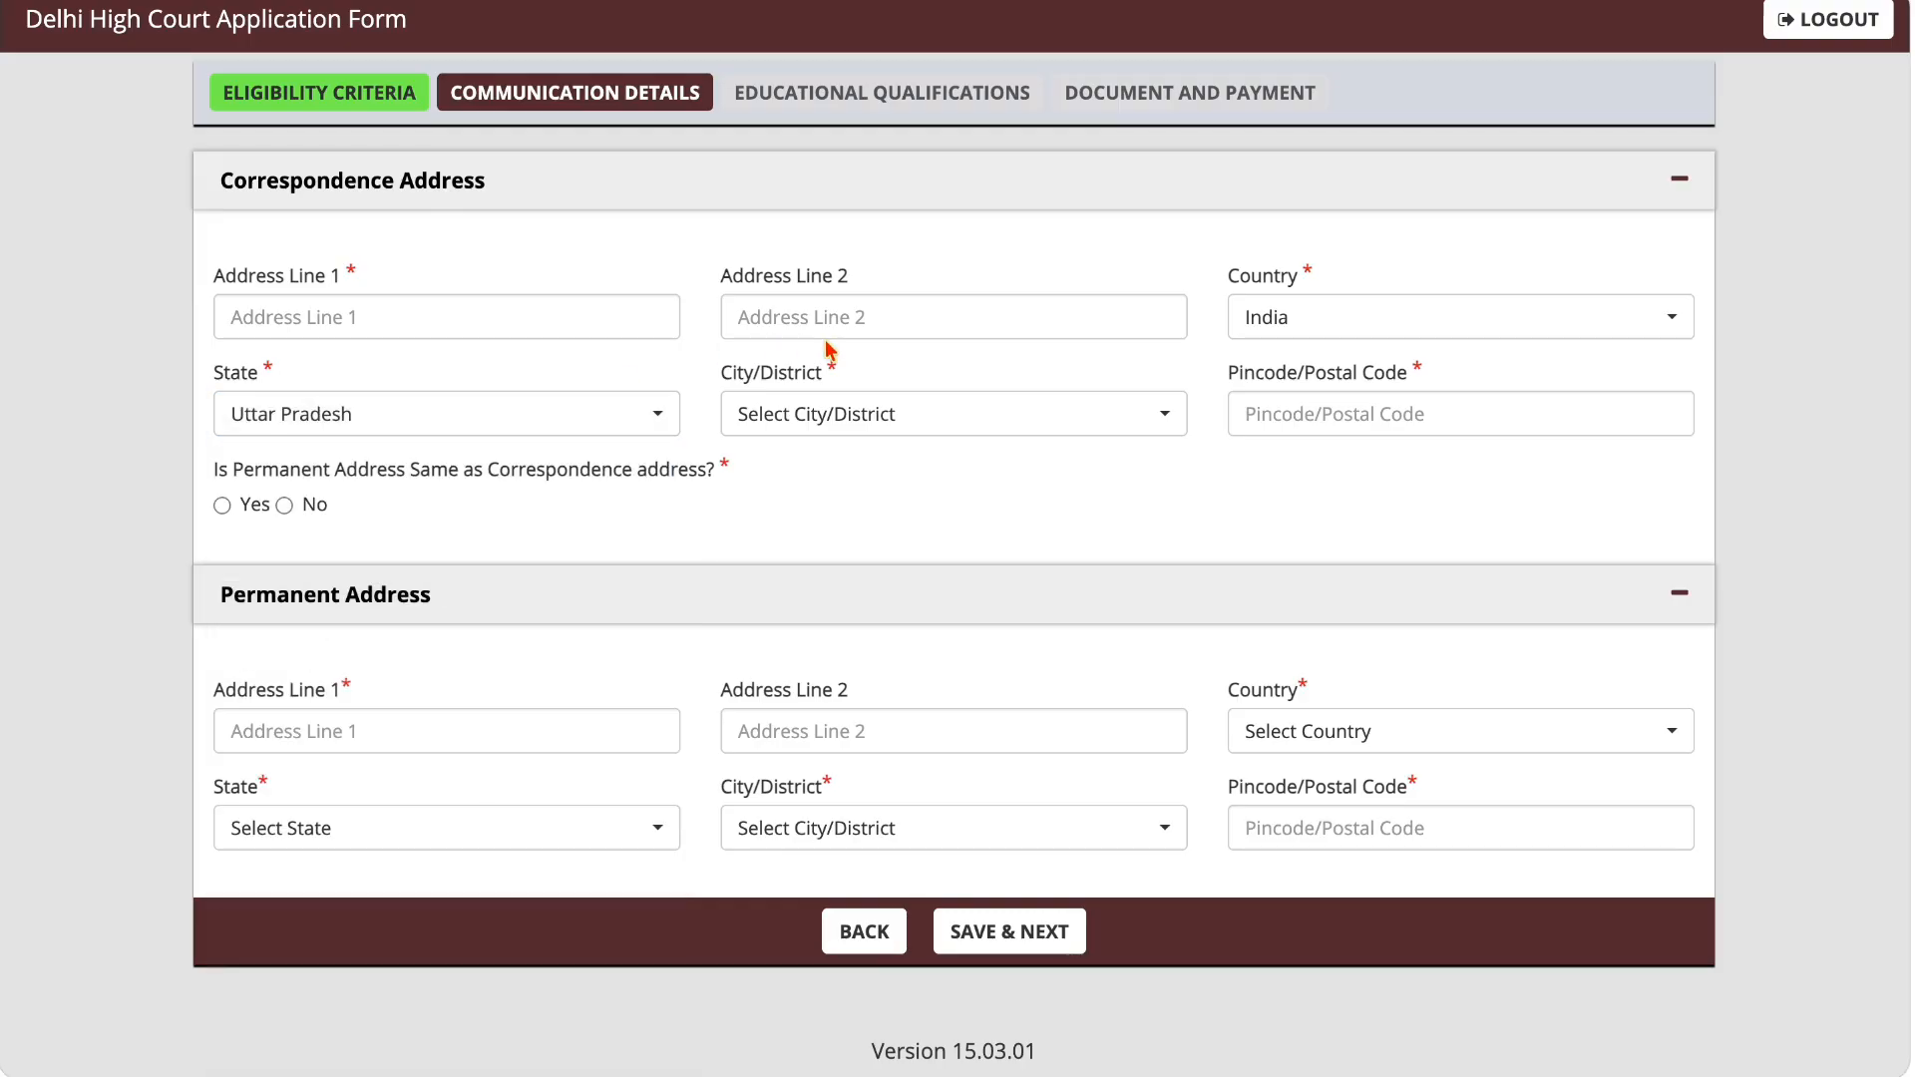
click(821, 415)
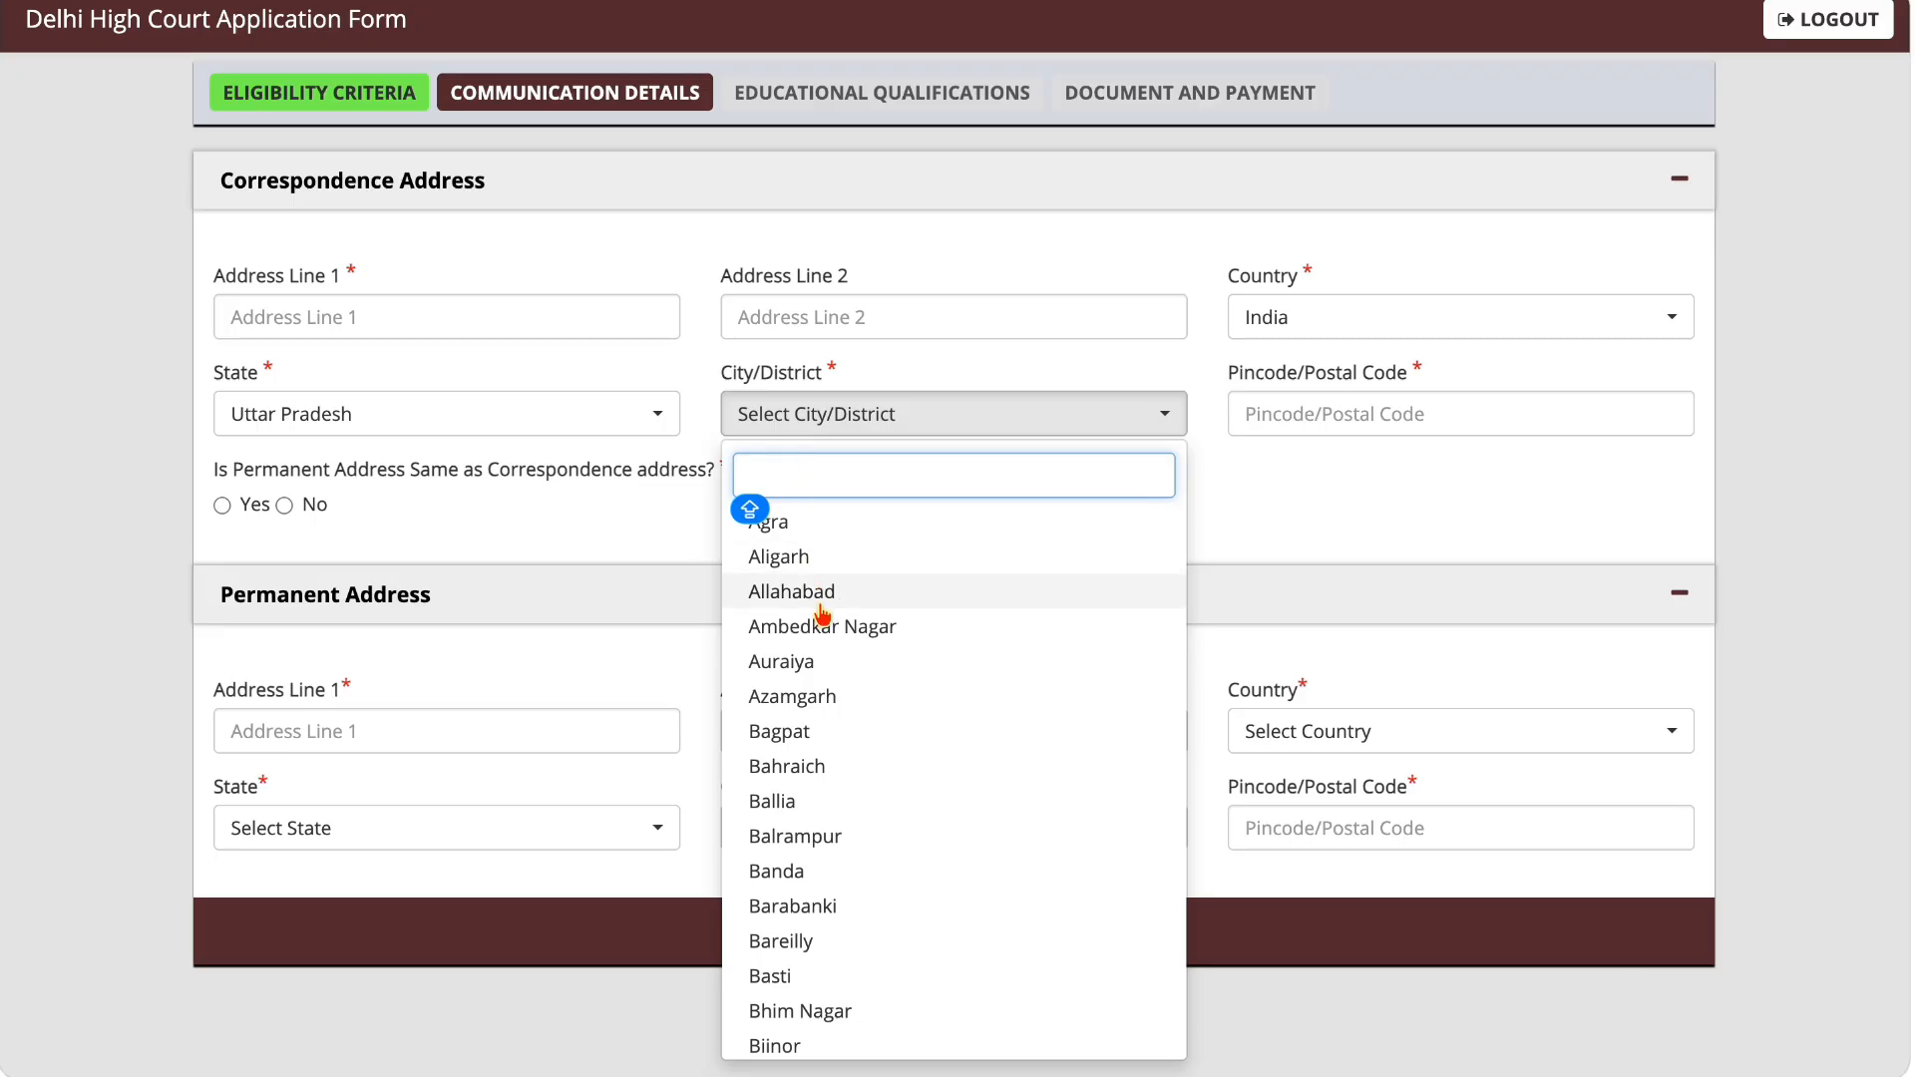
text(BU)
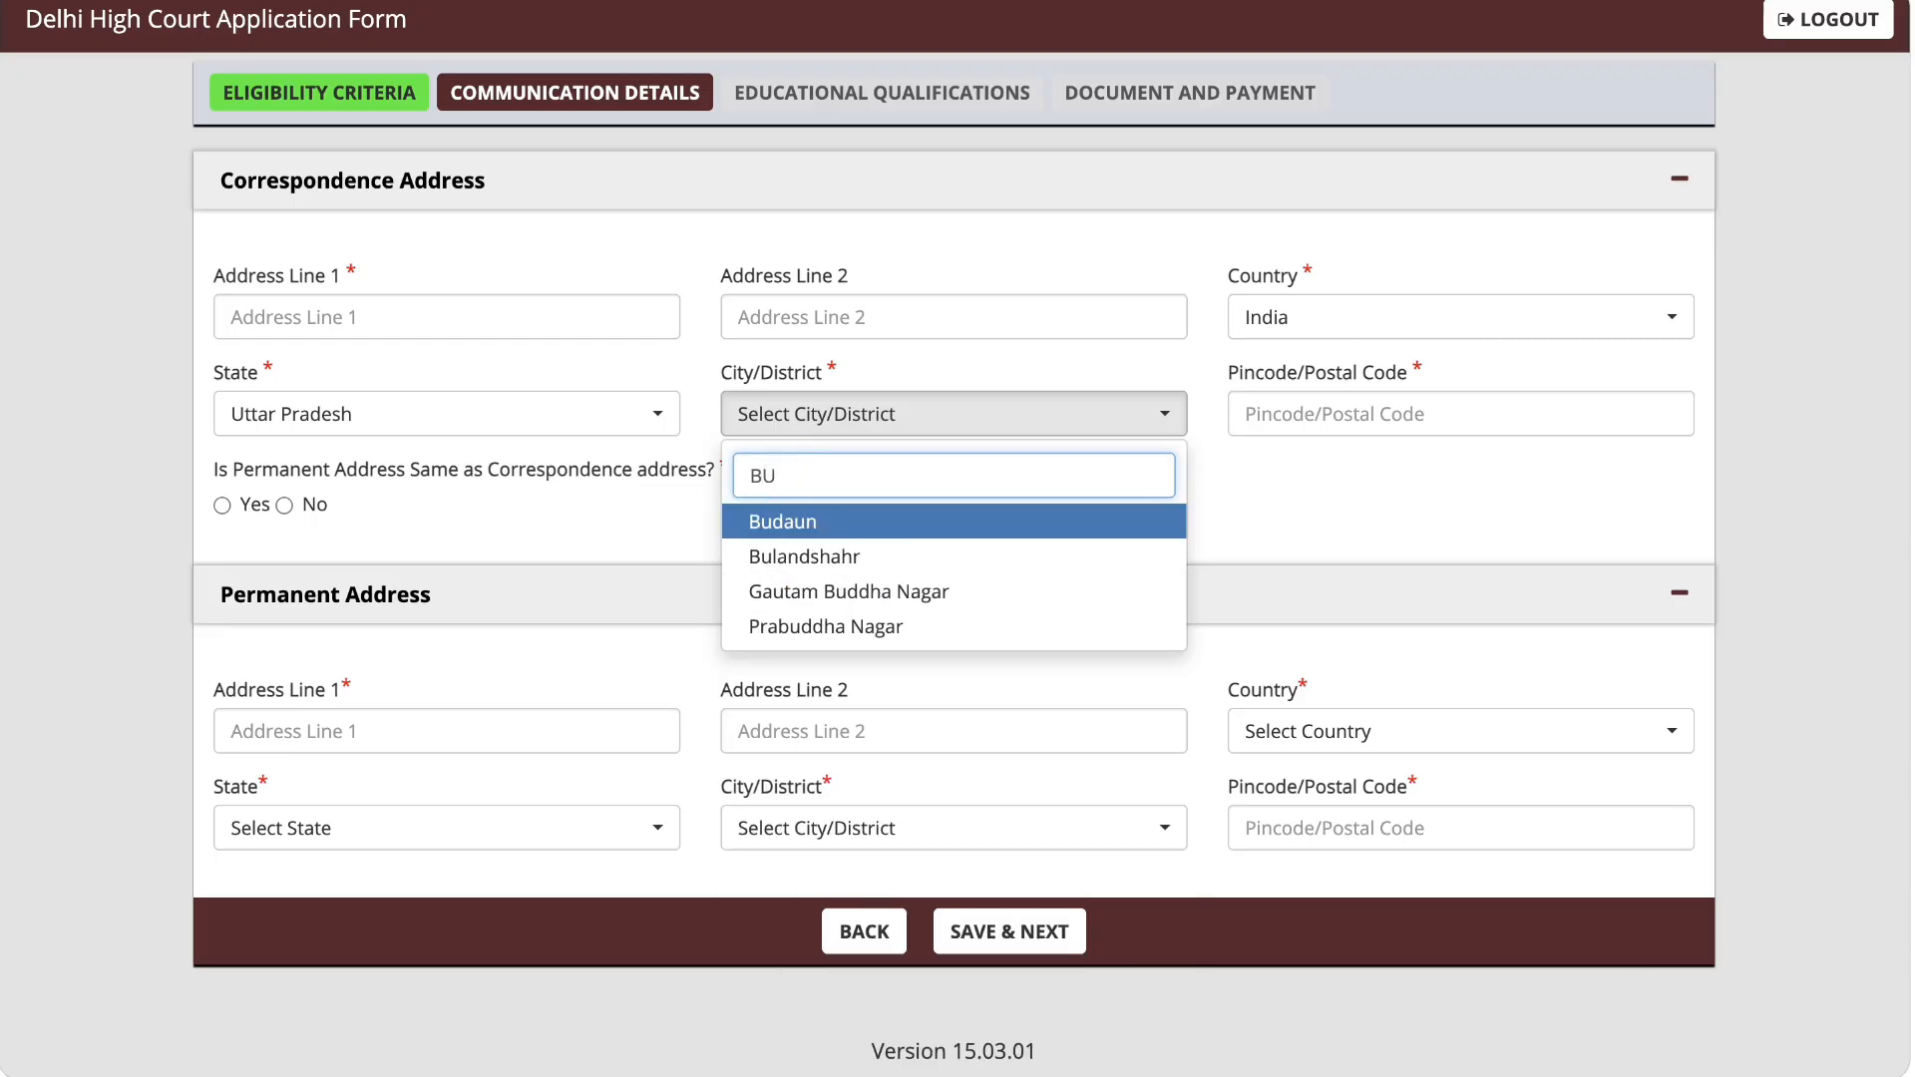
click(778, 519)
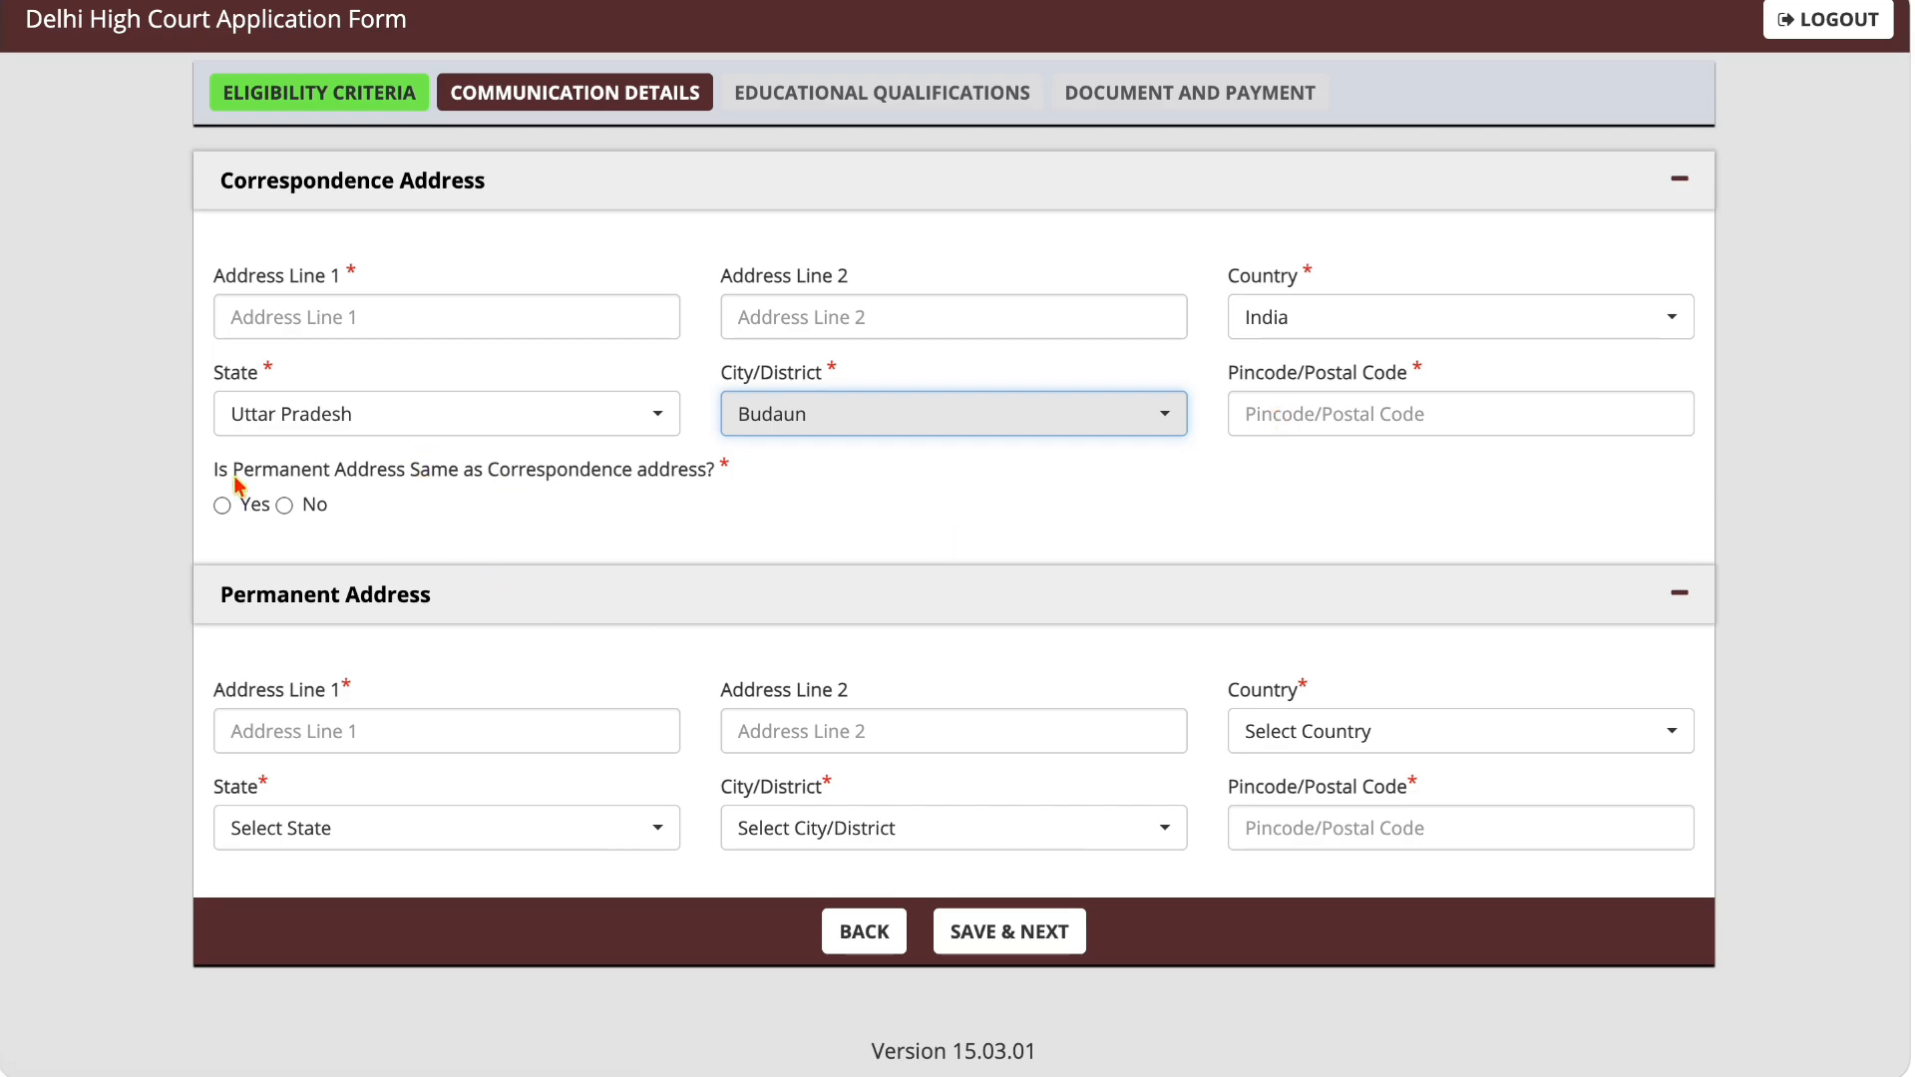
Step: Answer Yes to the permanent address being the same as the correspondence address, and save the communication details to continue
drag(236, 481, 681, 482)
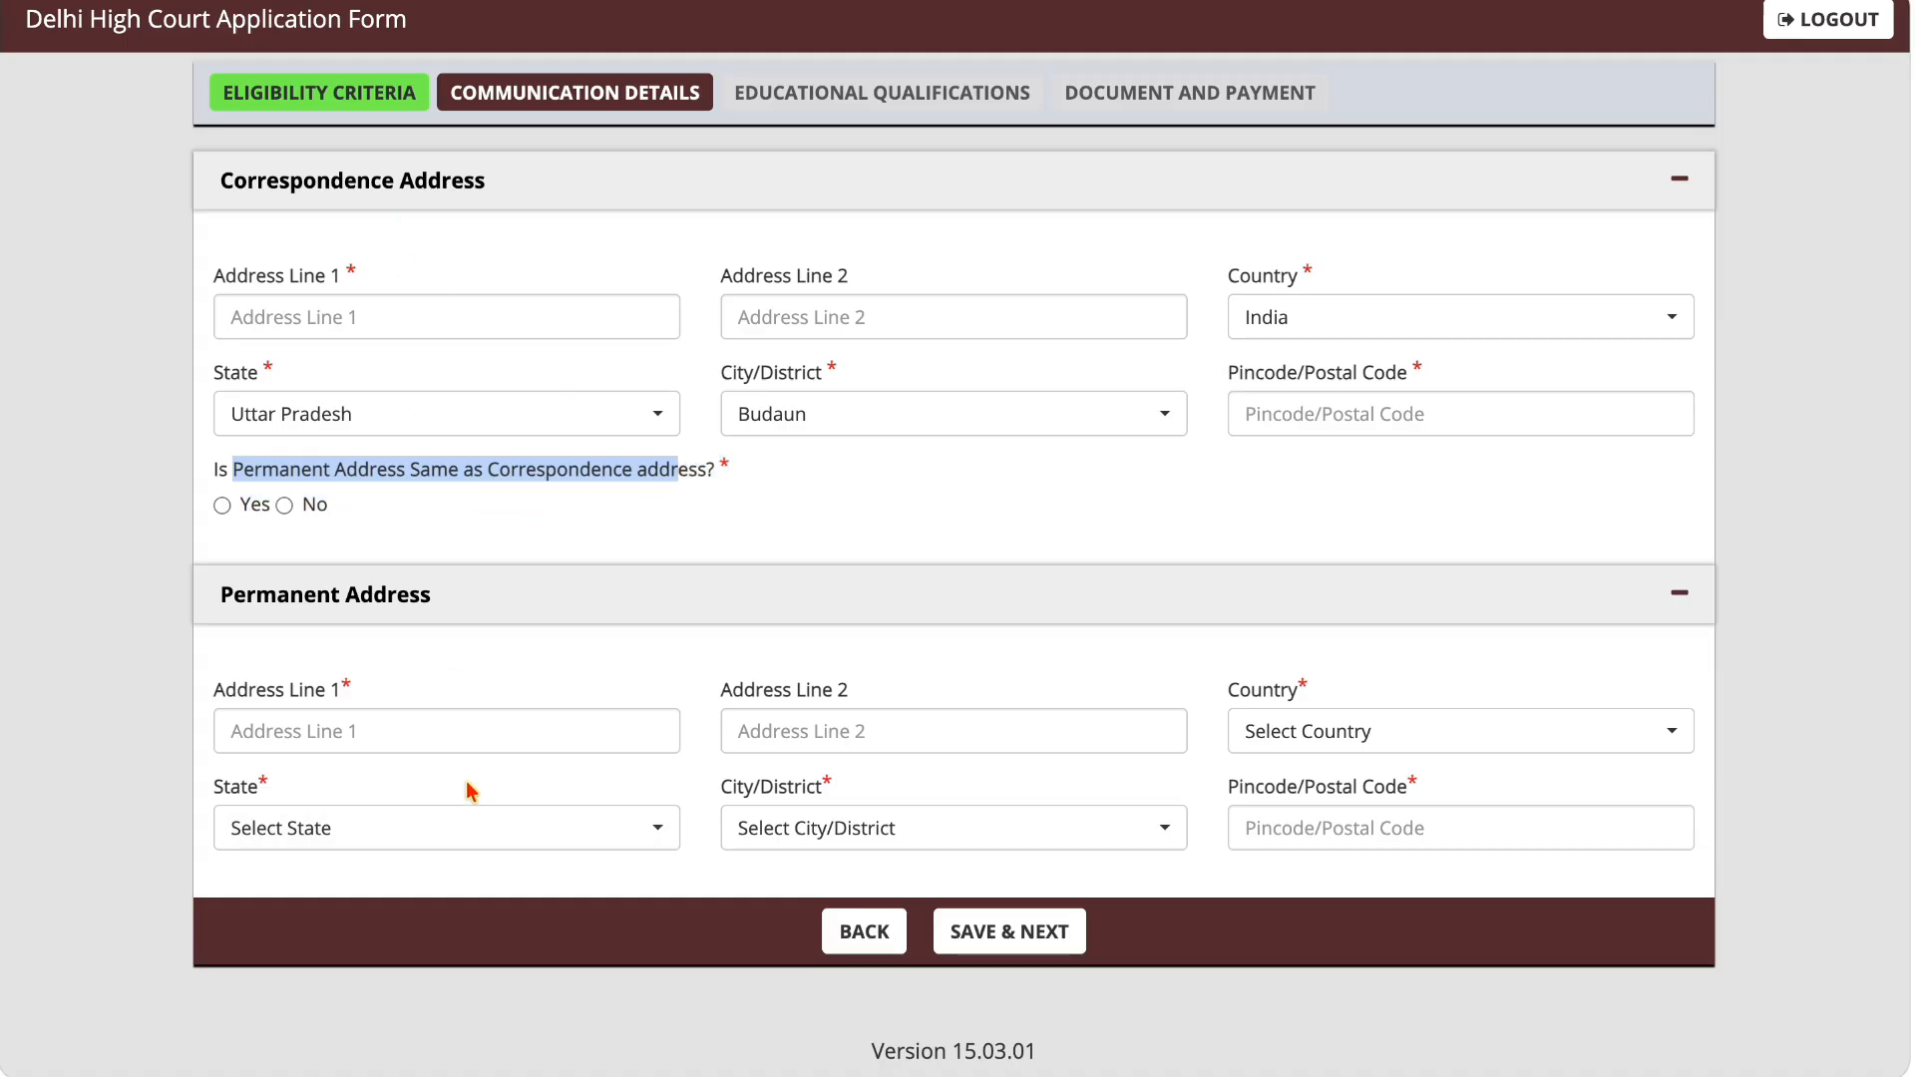
click(222, 507)
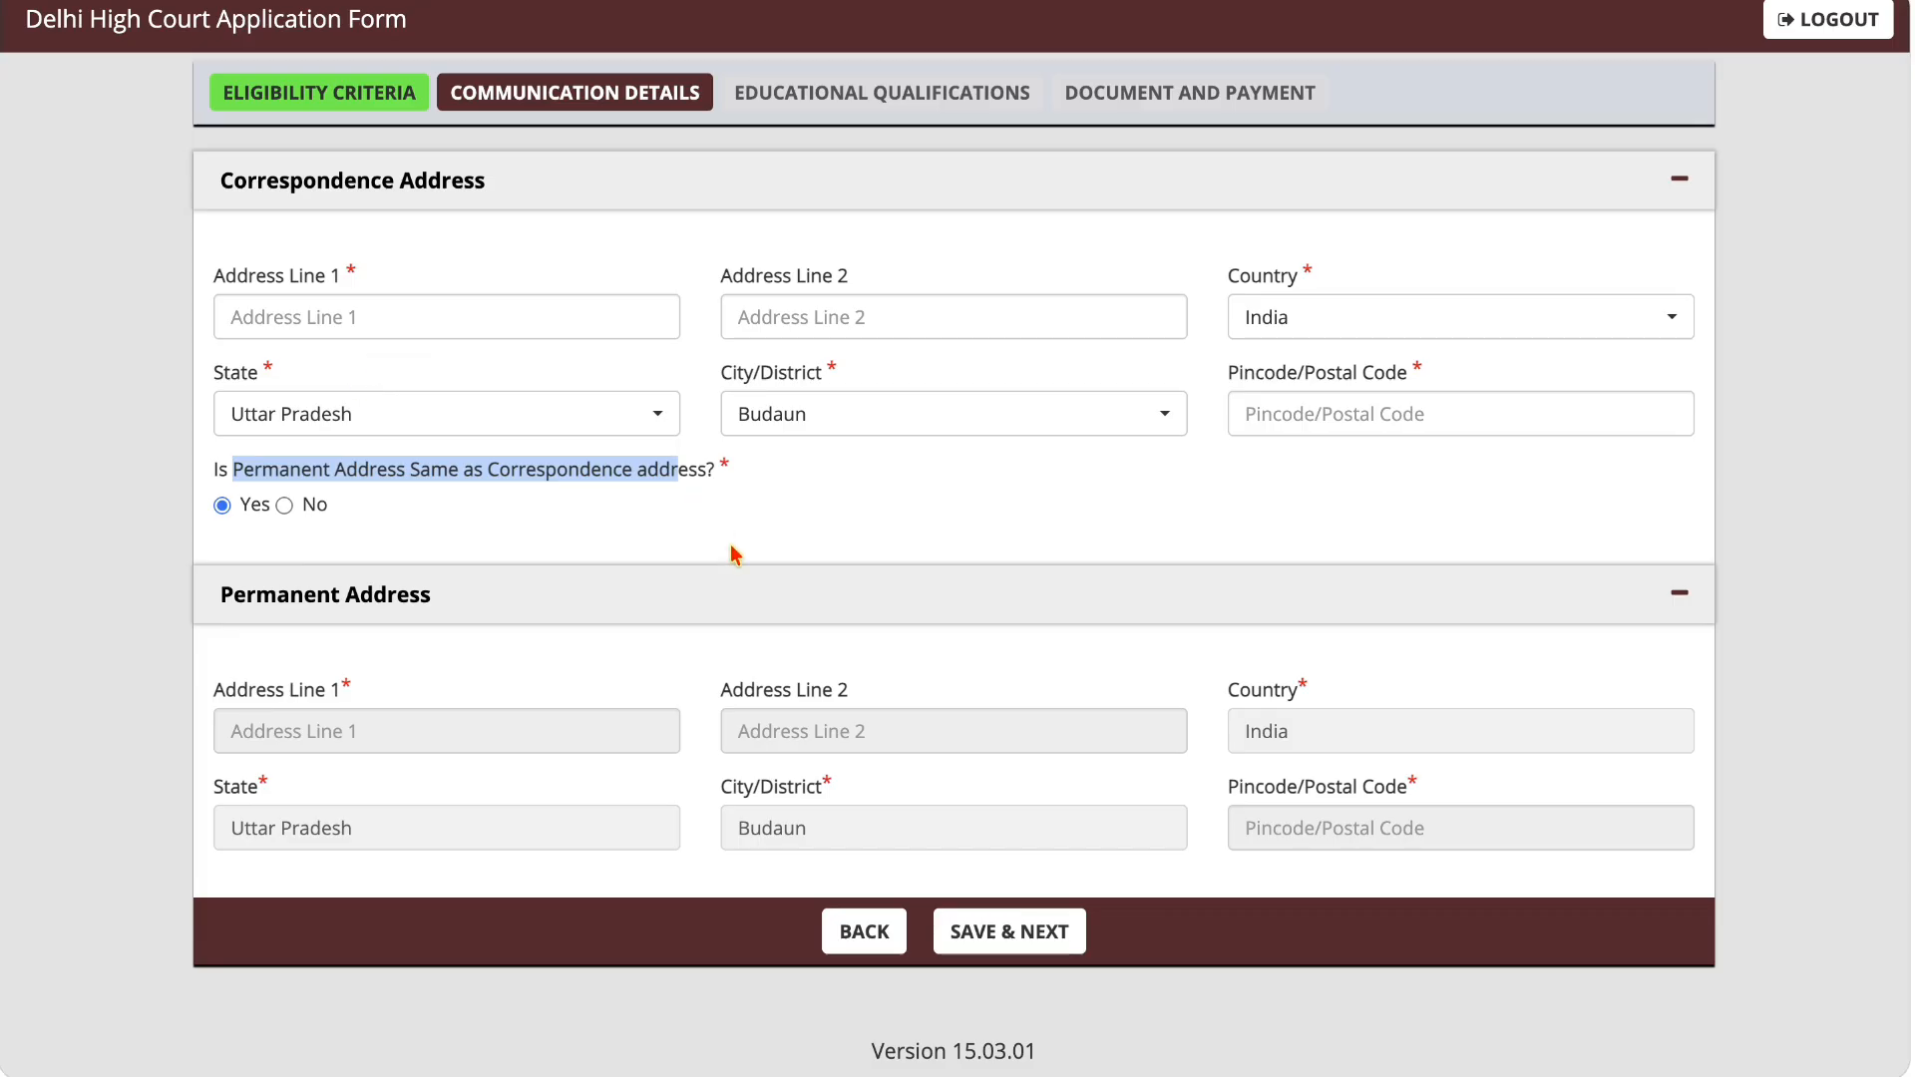
click(284, 505)
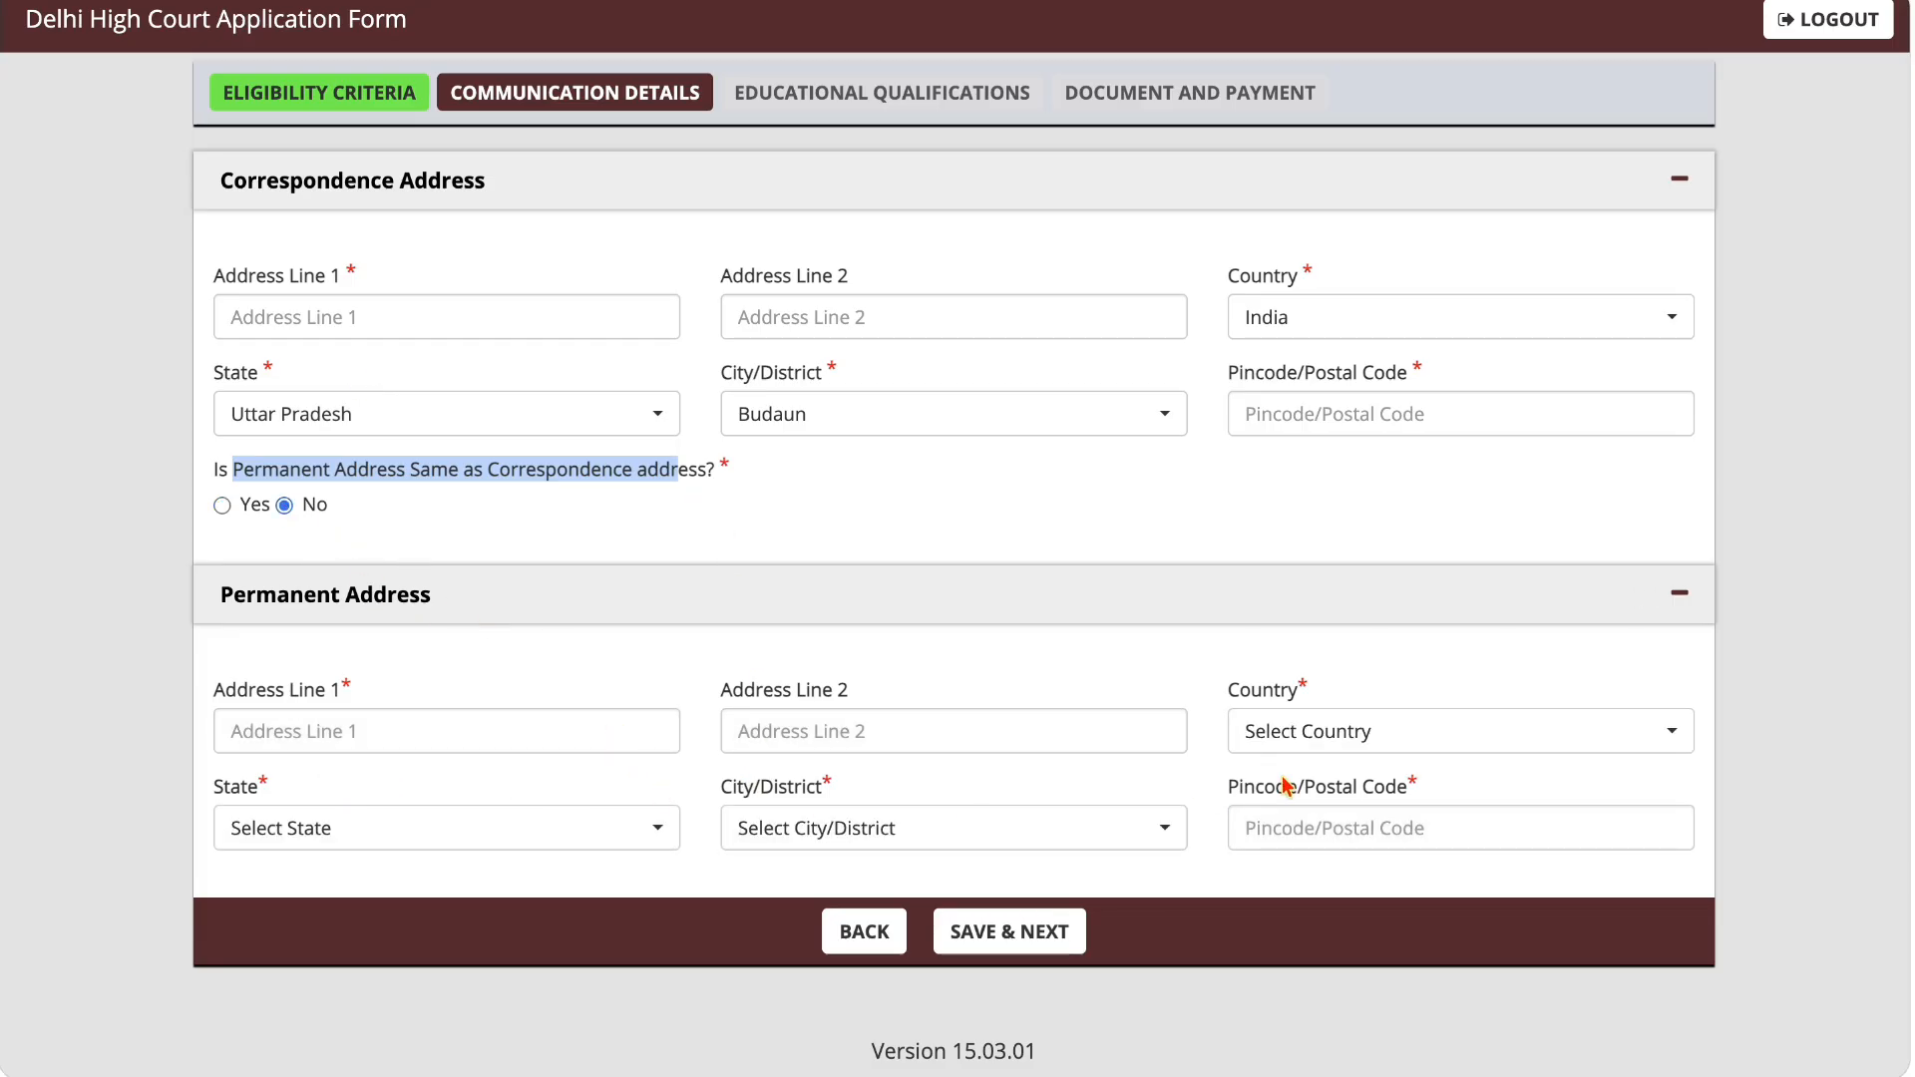
click(221, 506)
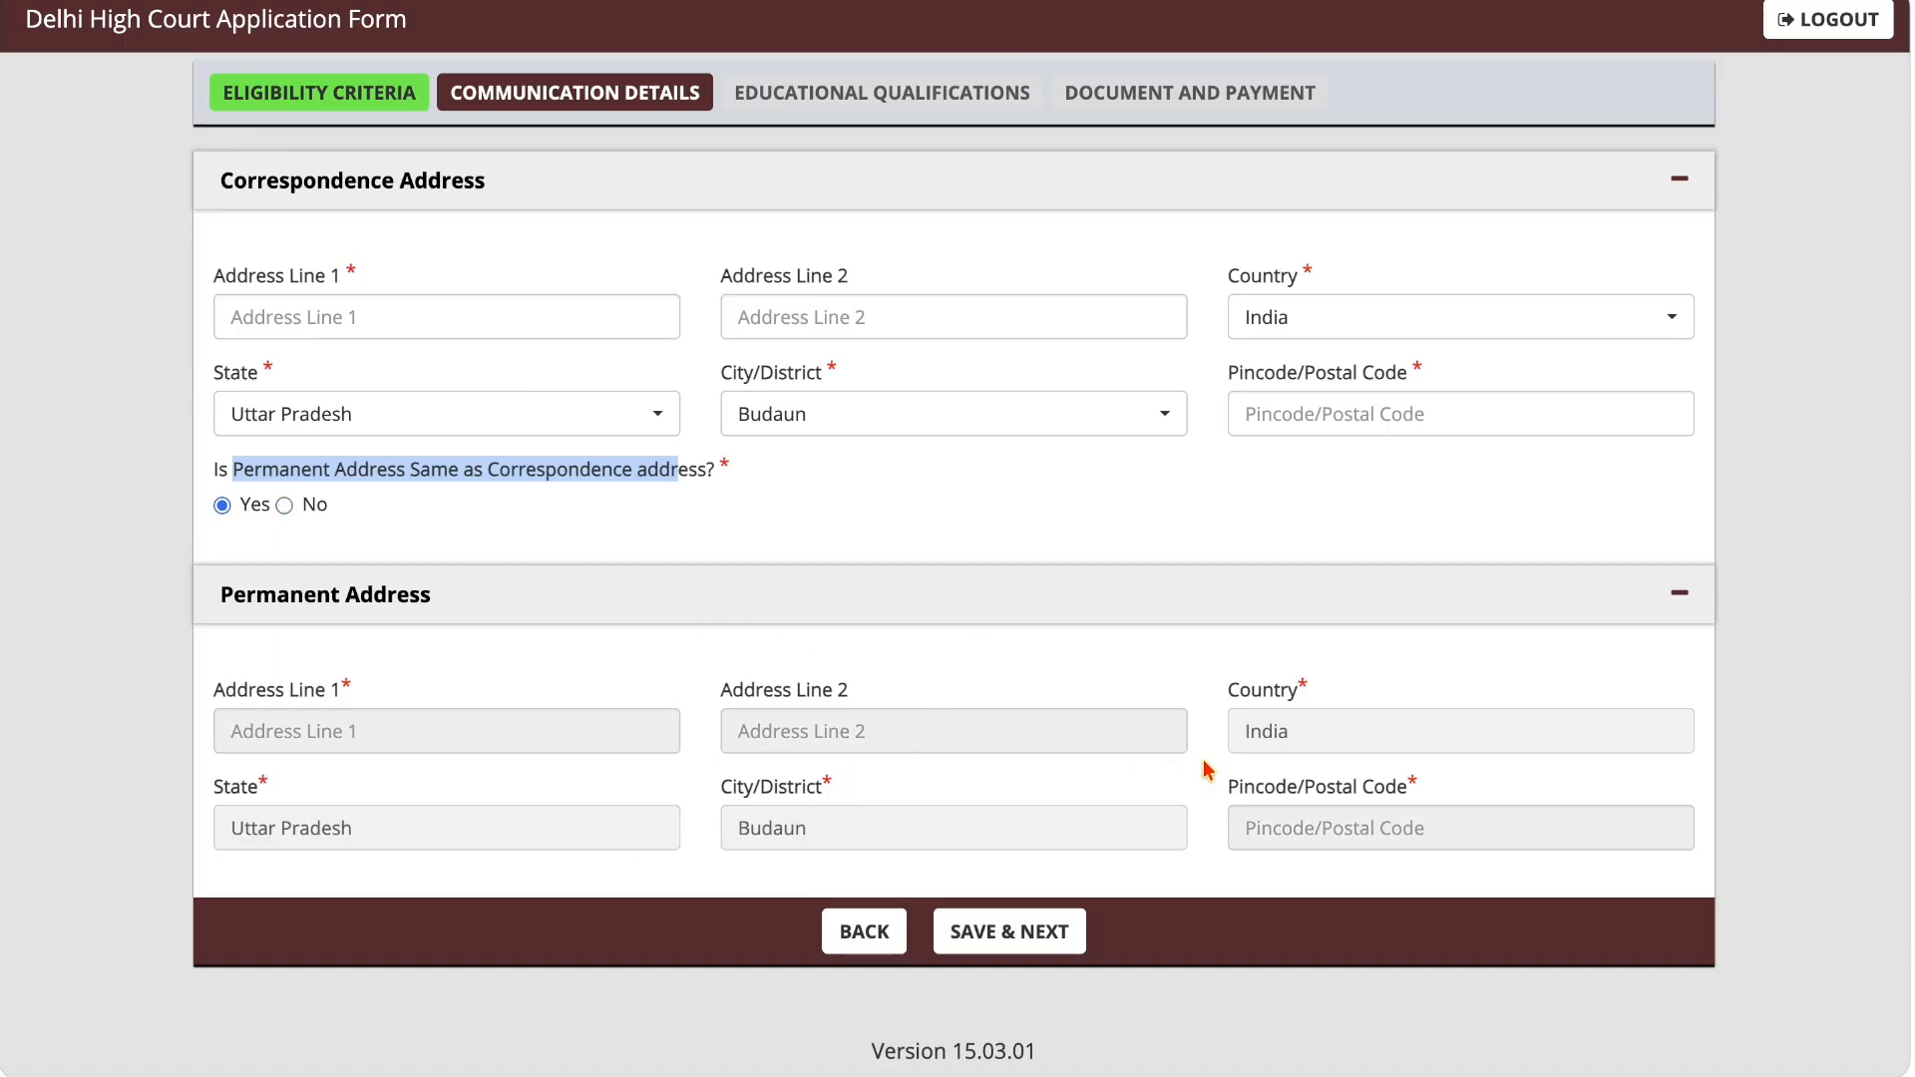
click(1030, 936)
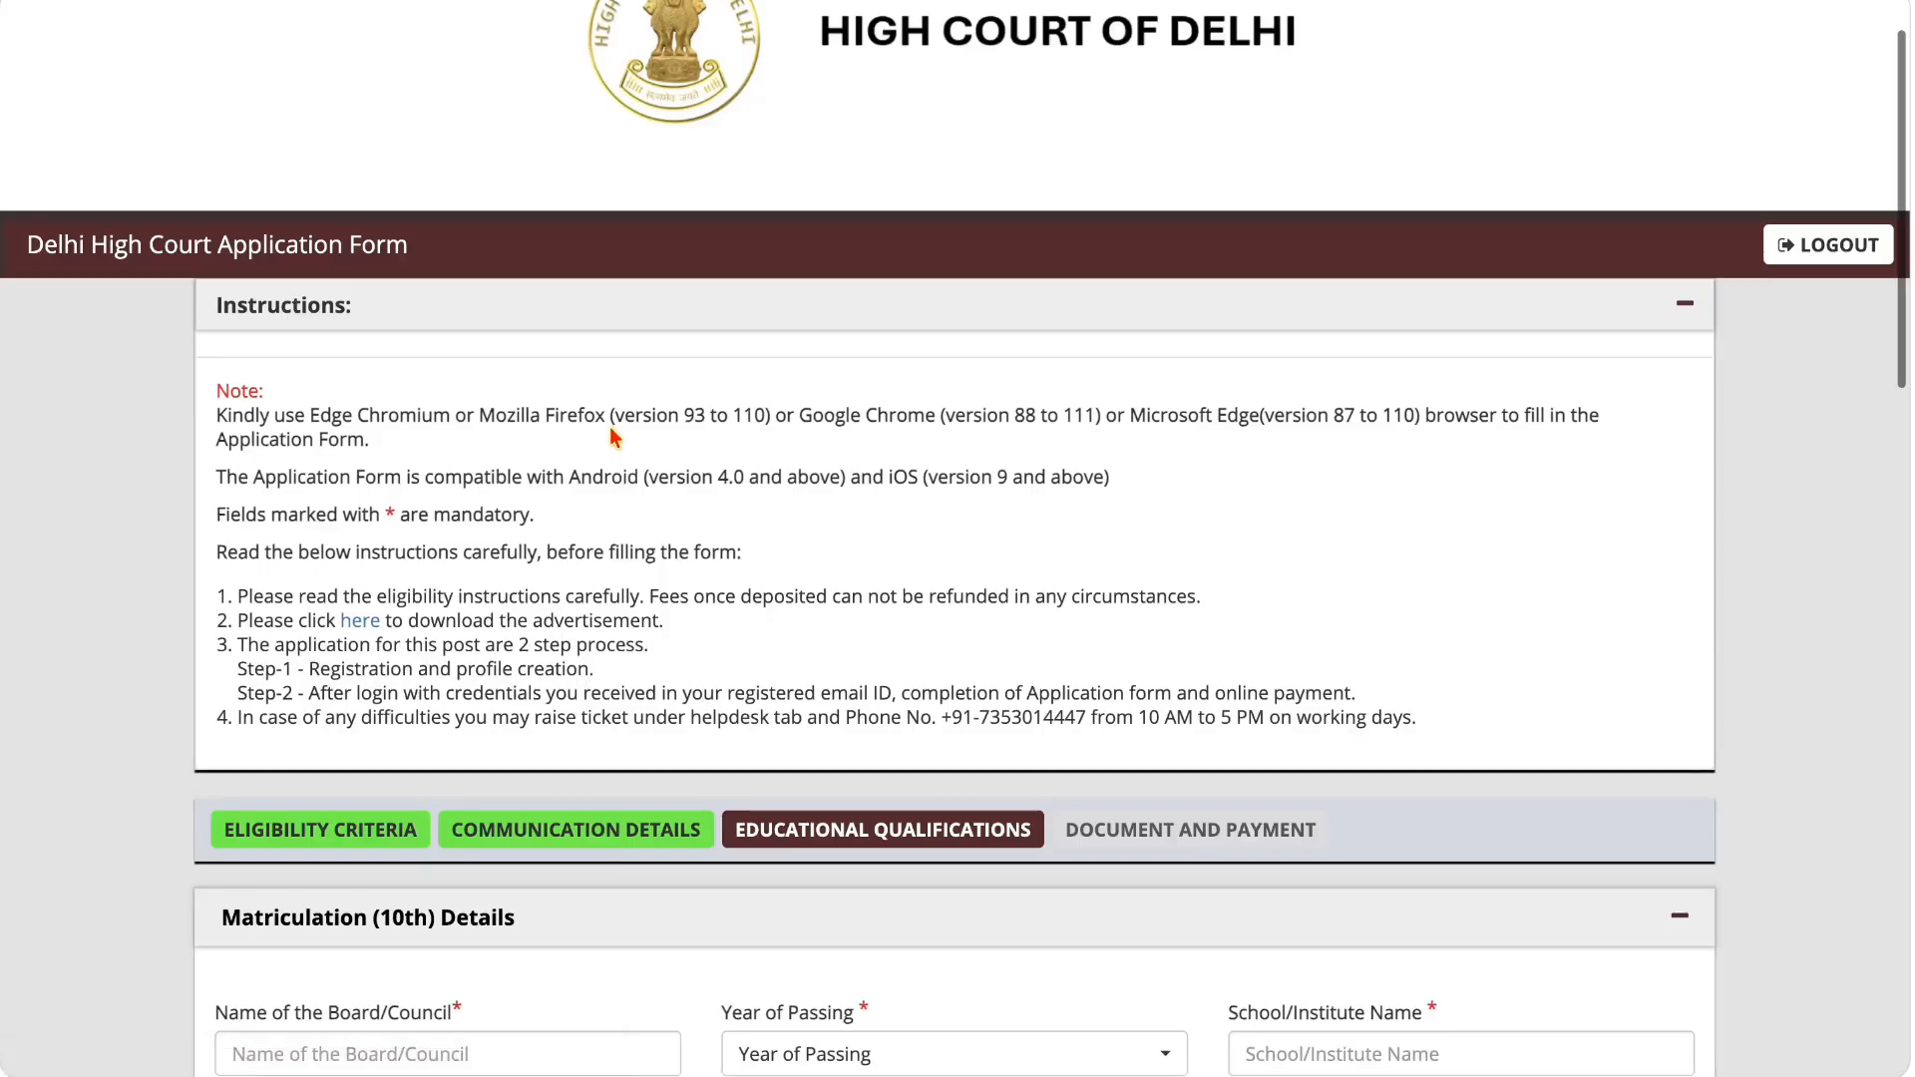
Step: Set the year of passing in the Matriculation (10th) details to 2013
scroll(611, 429, down, 2)
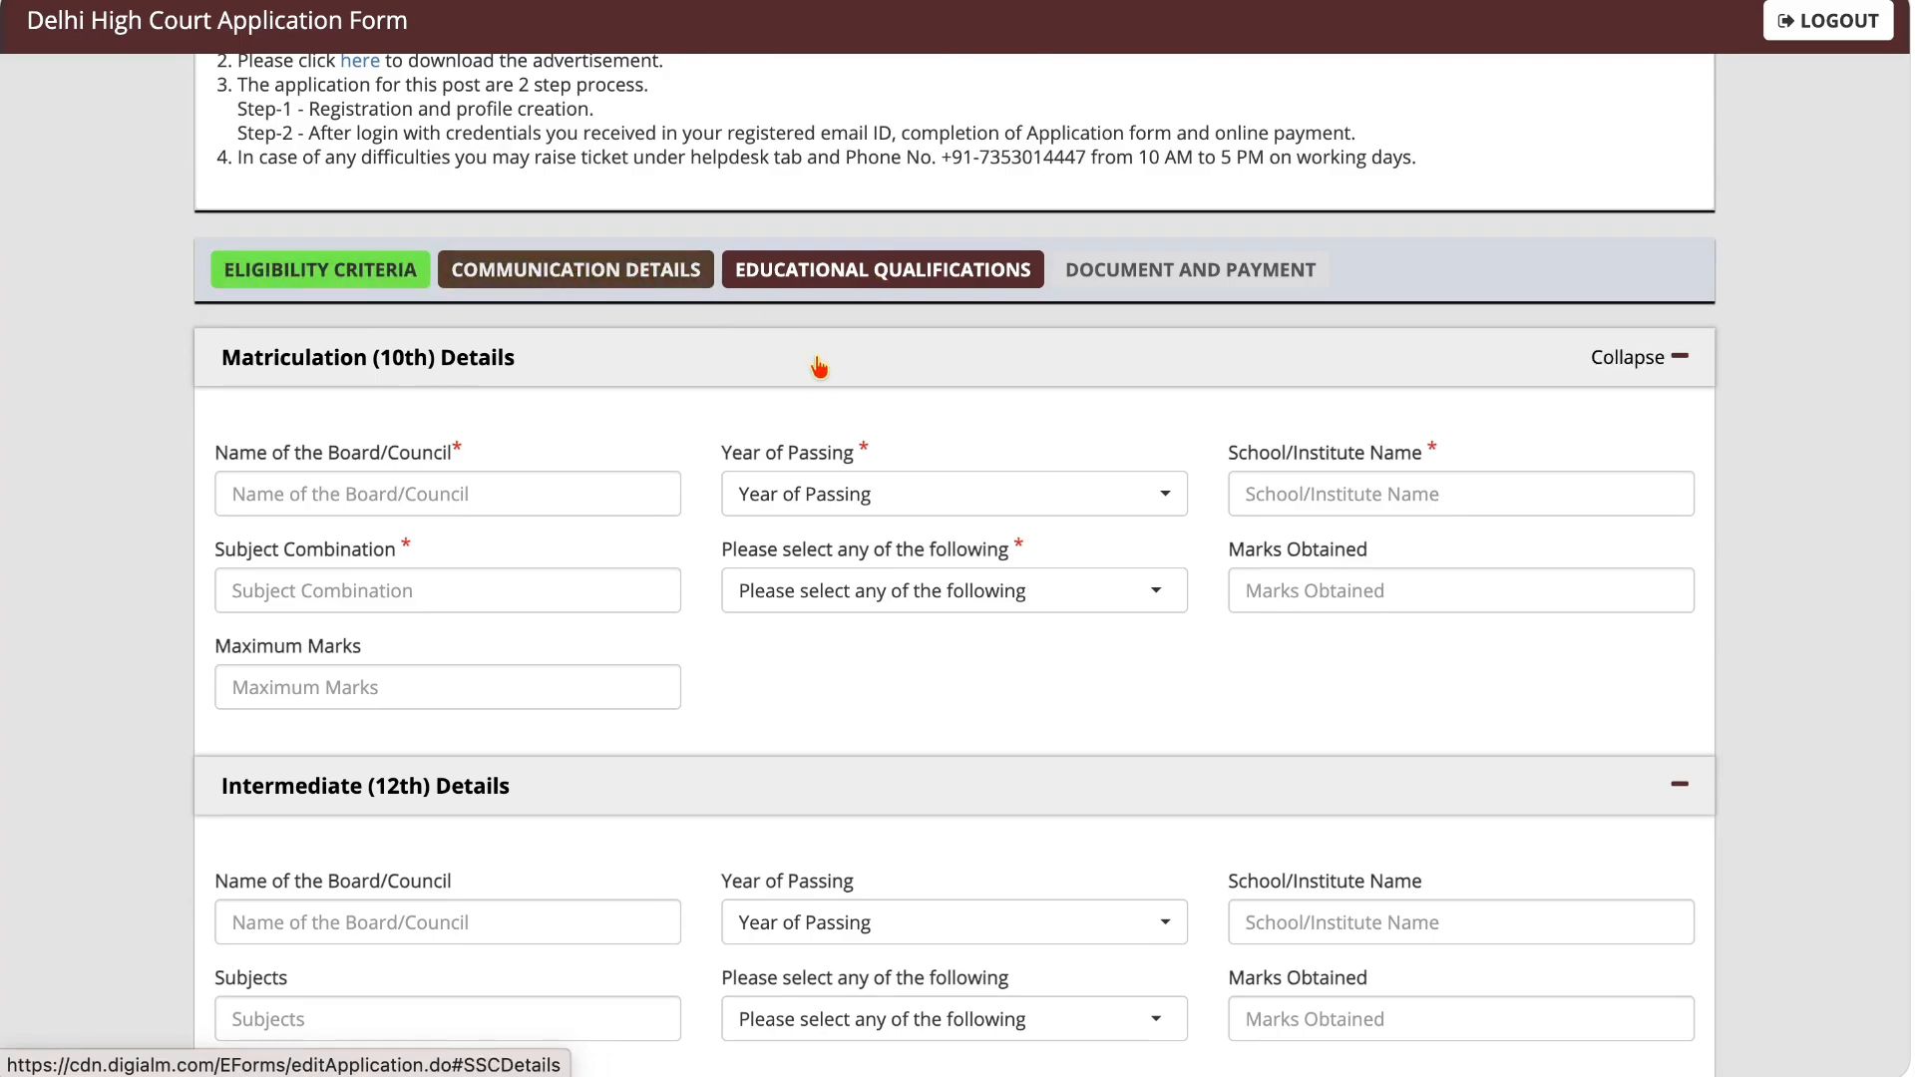
scroll(810, 399, down, 2)
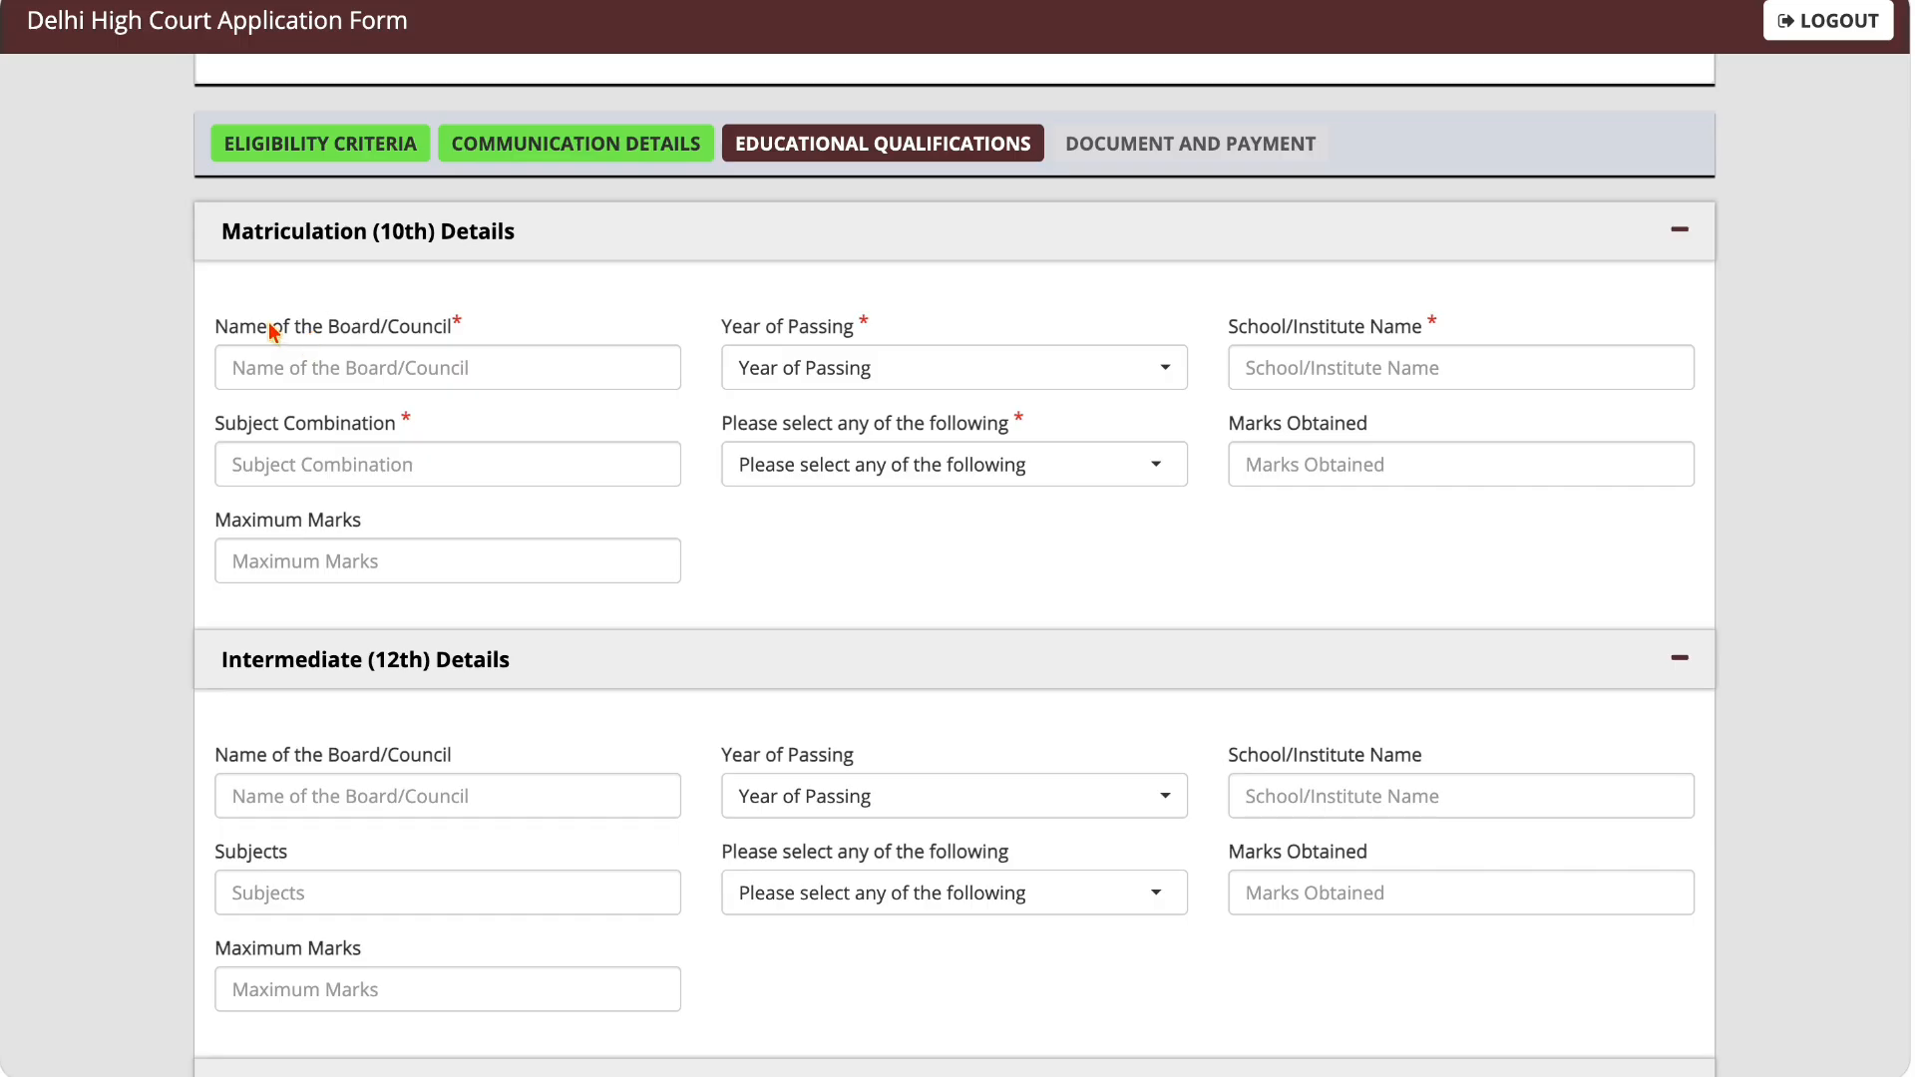
drag(269, 324, 454, 326)
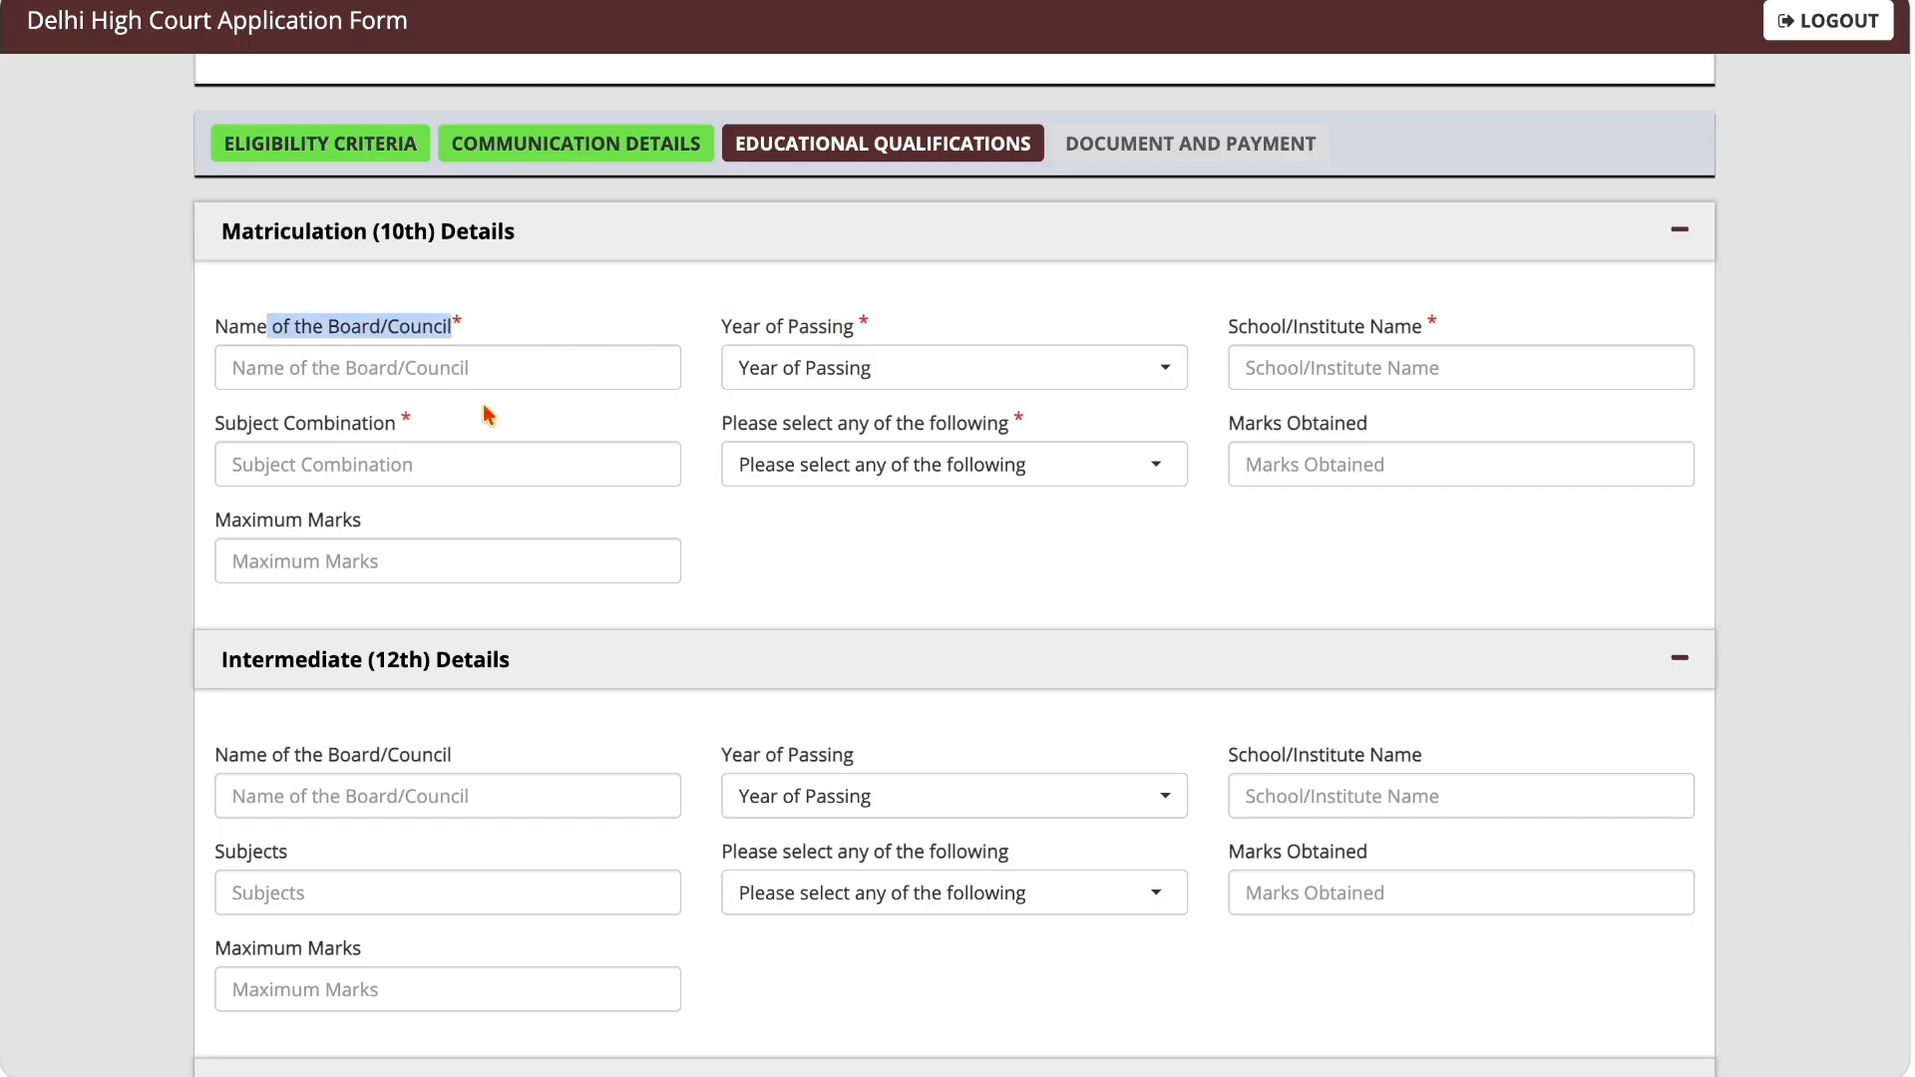
click(895, 375)
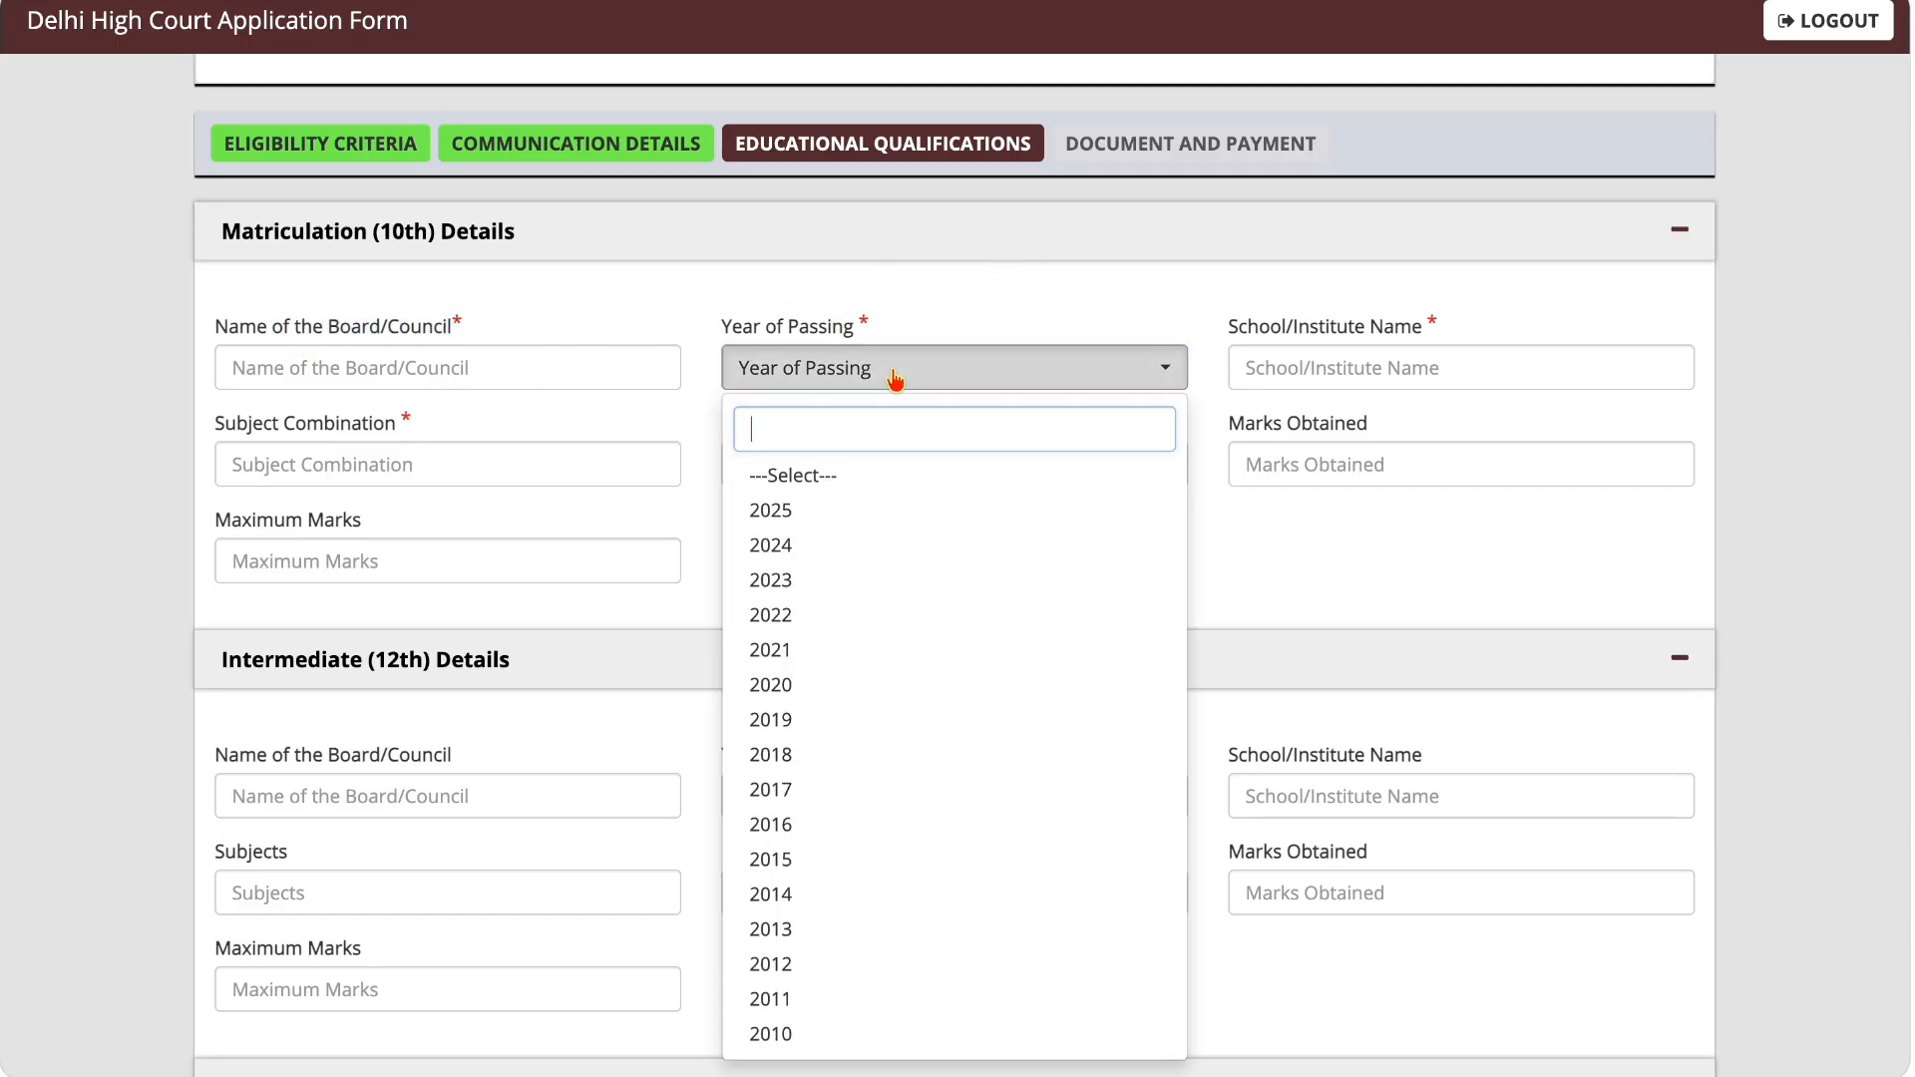
key(Caps_Lock)
text(2013)
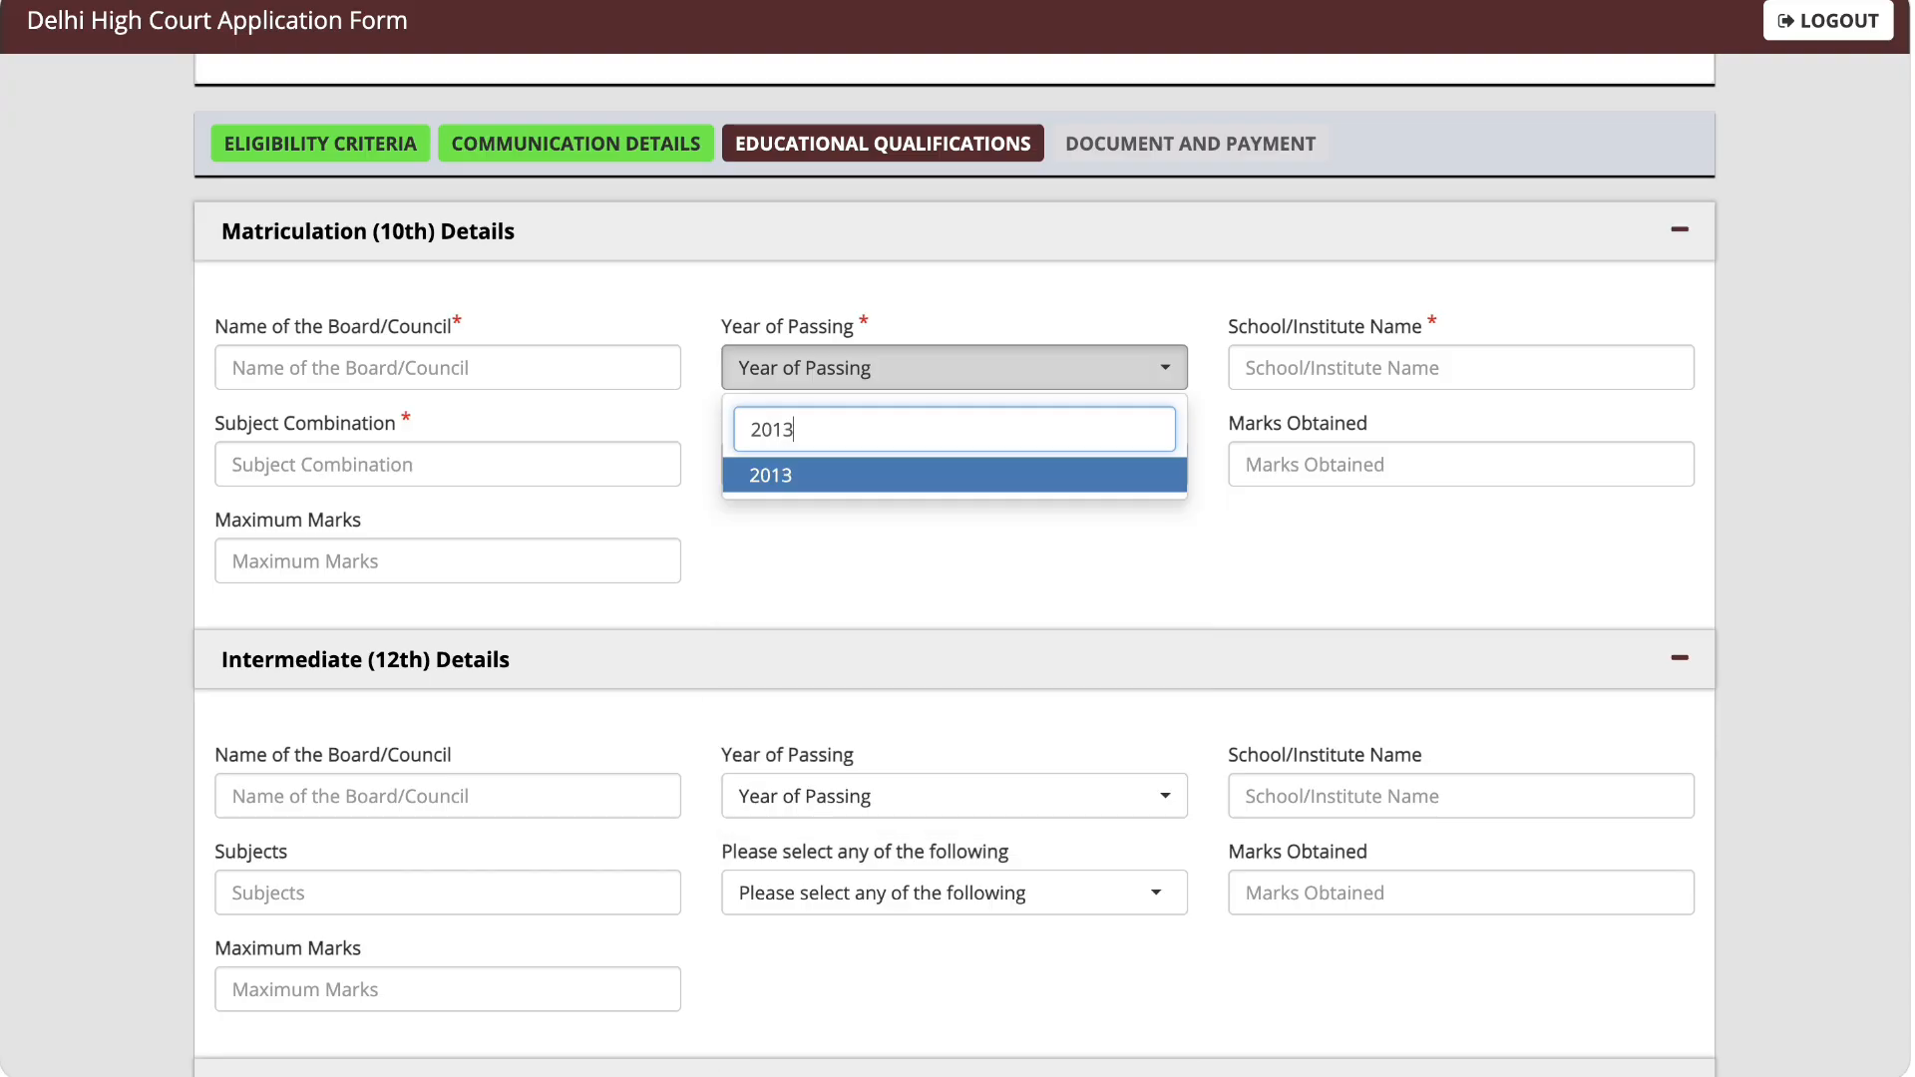
key(Return)
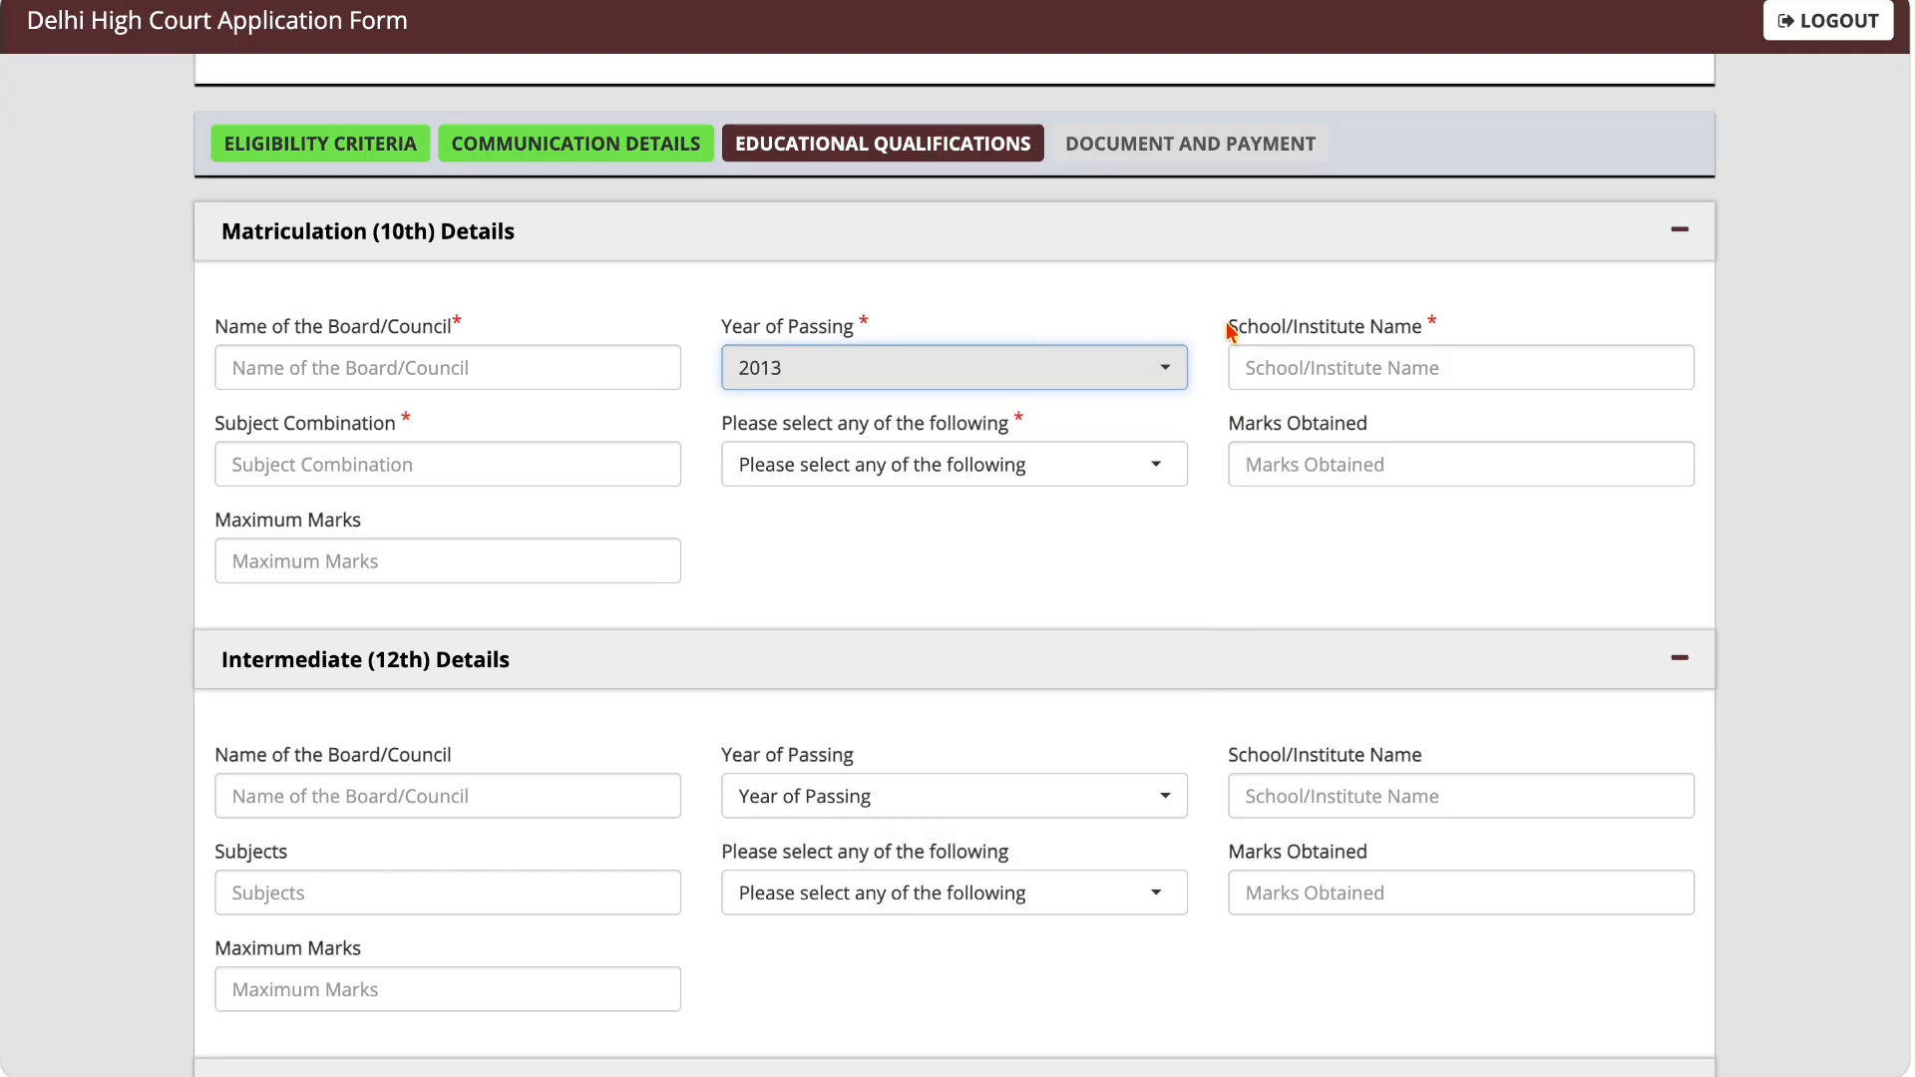
Step: Choose Percentage as the result type in the Matriculation (10th) details
drag(1231, 332, 1384, 332)
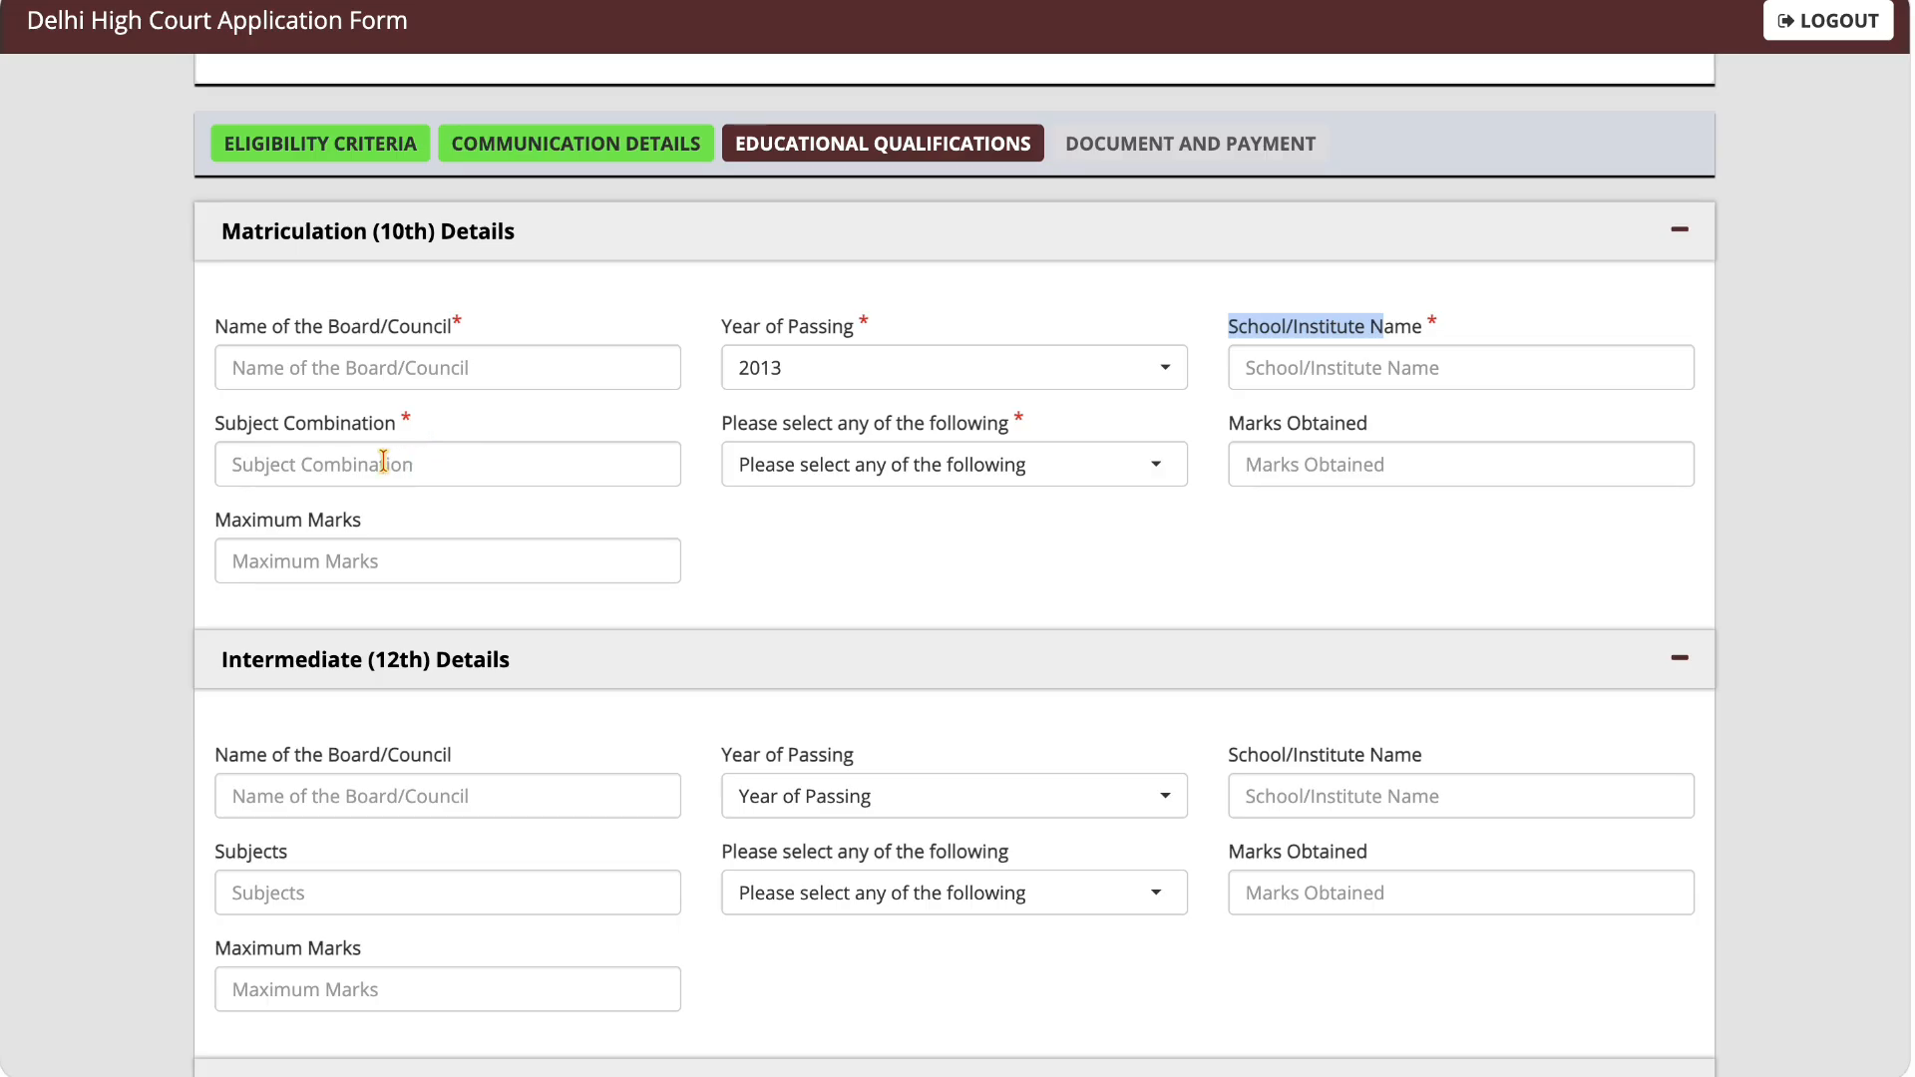
drag(224, 427, 407, 429)
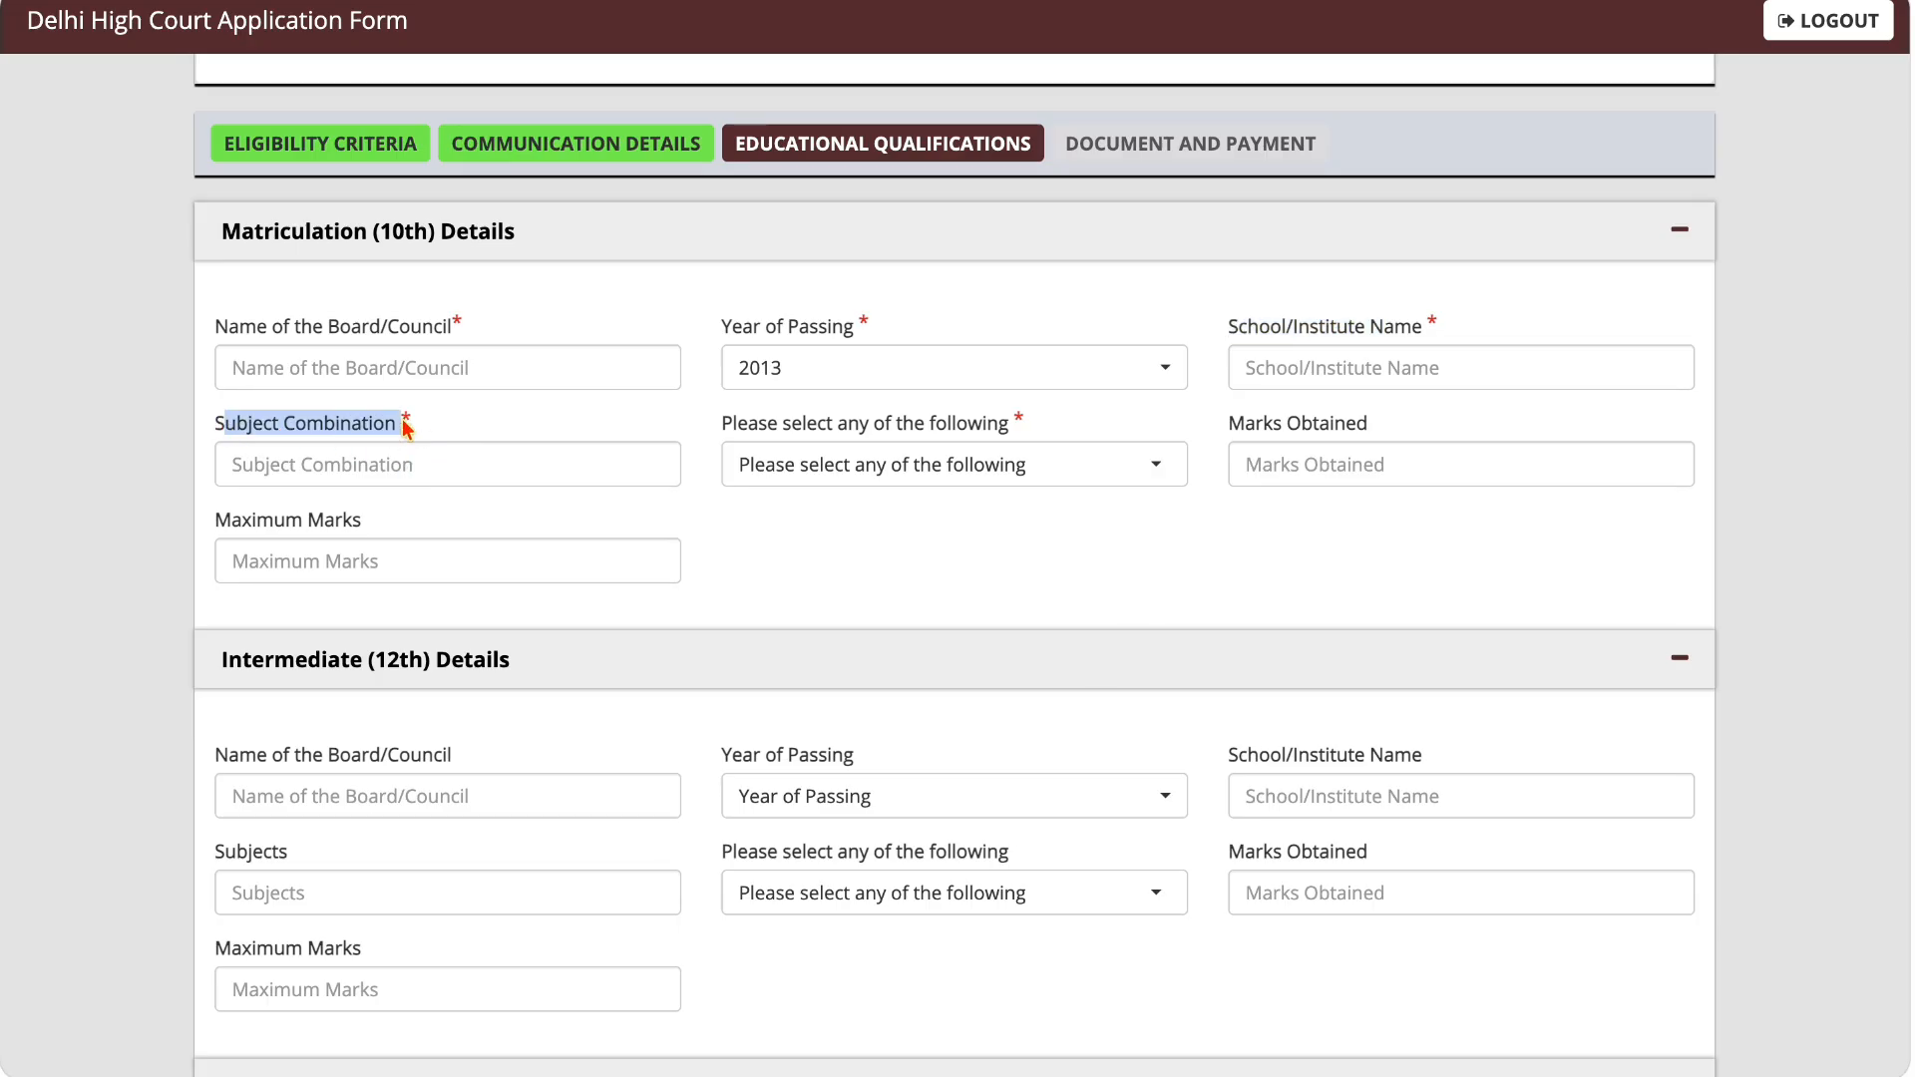
click(750, 429)
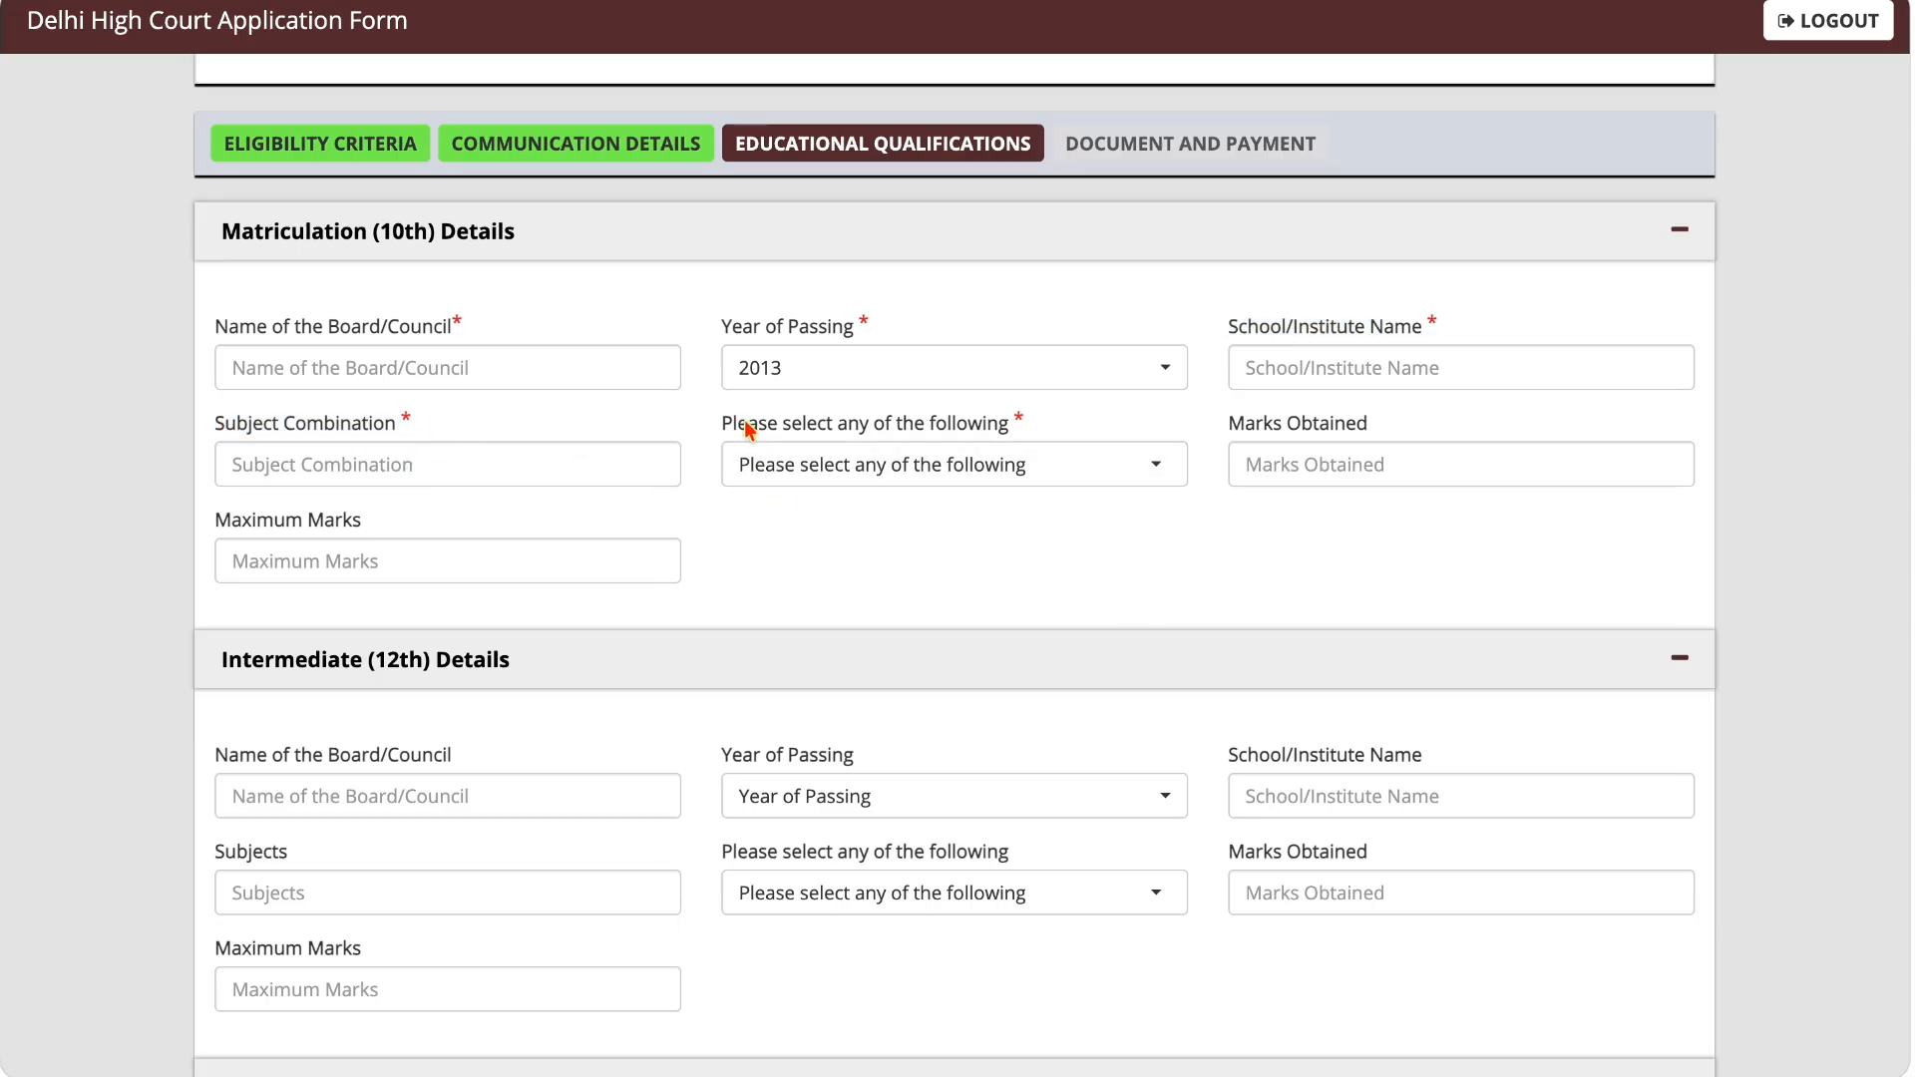
drag(750, 429, 962, 462)
click(948, 481)
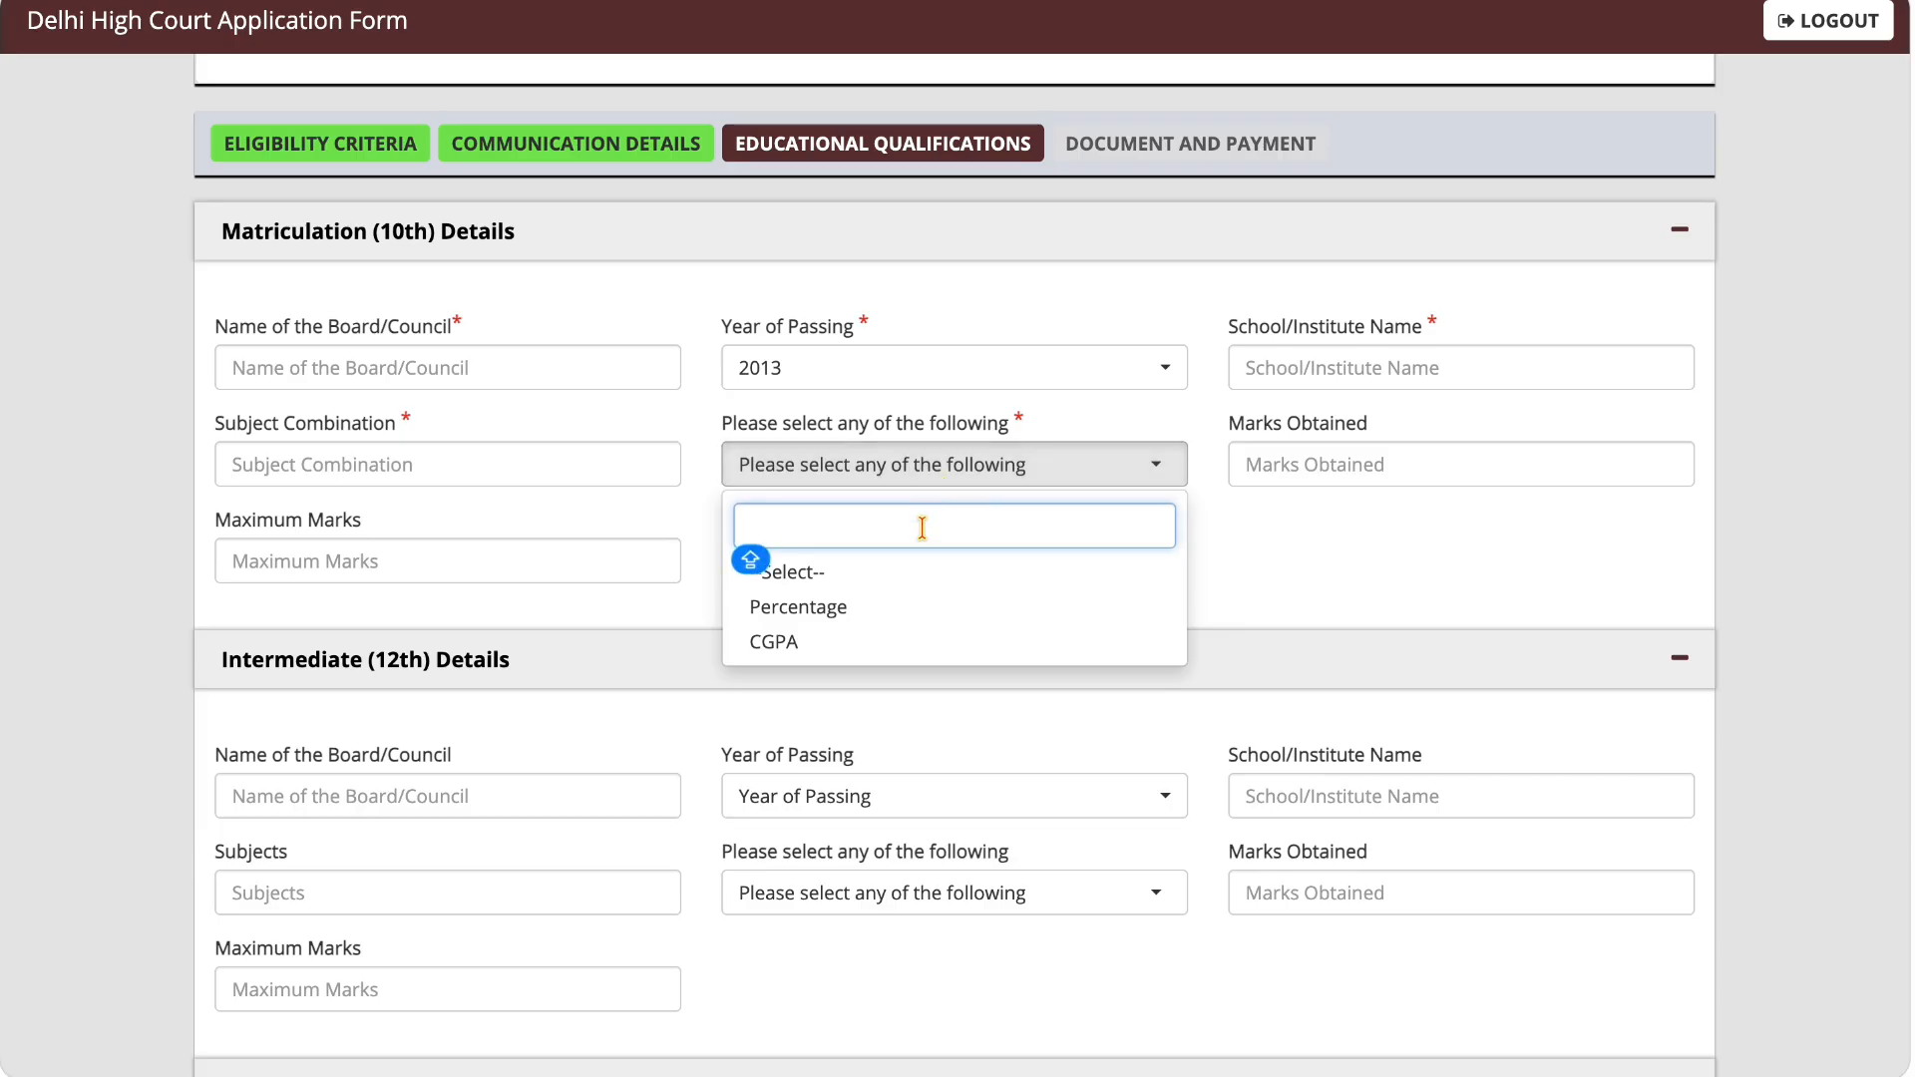
click(885, 610)
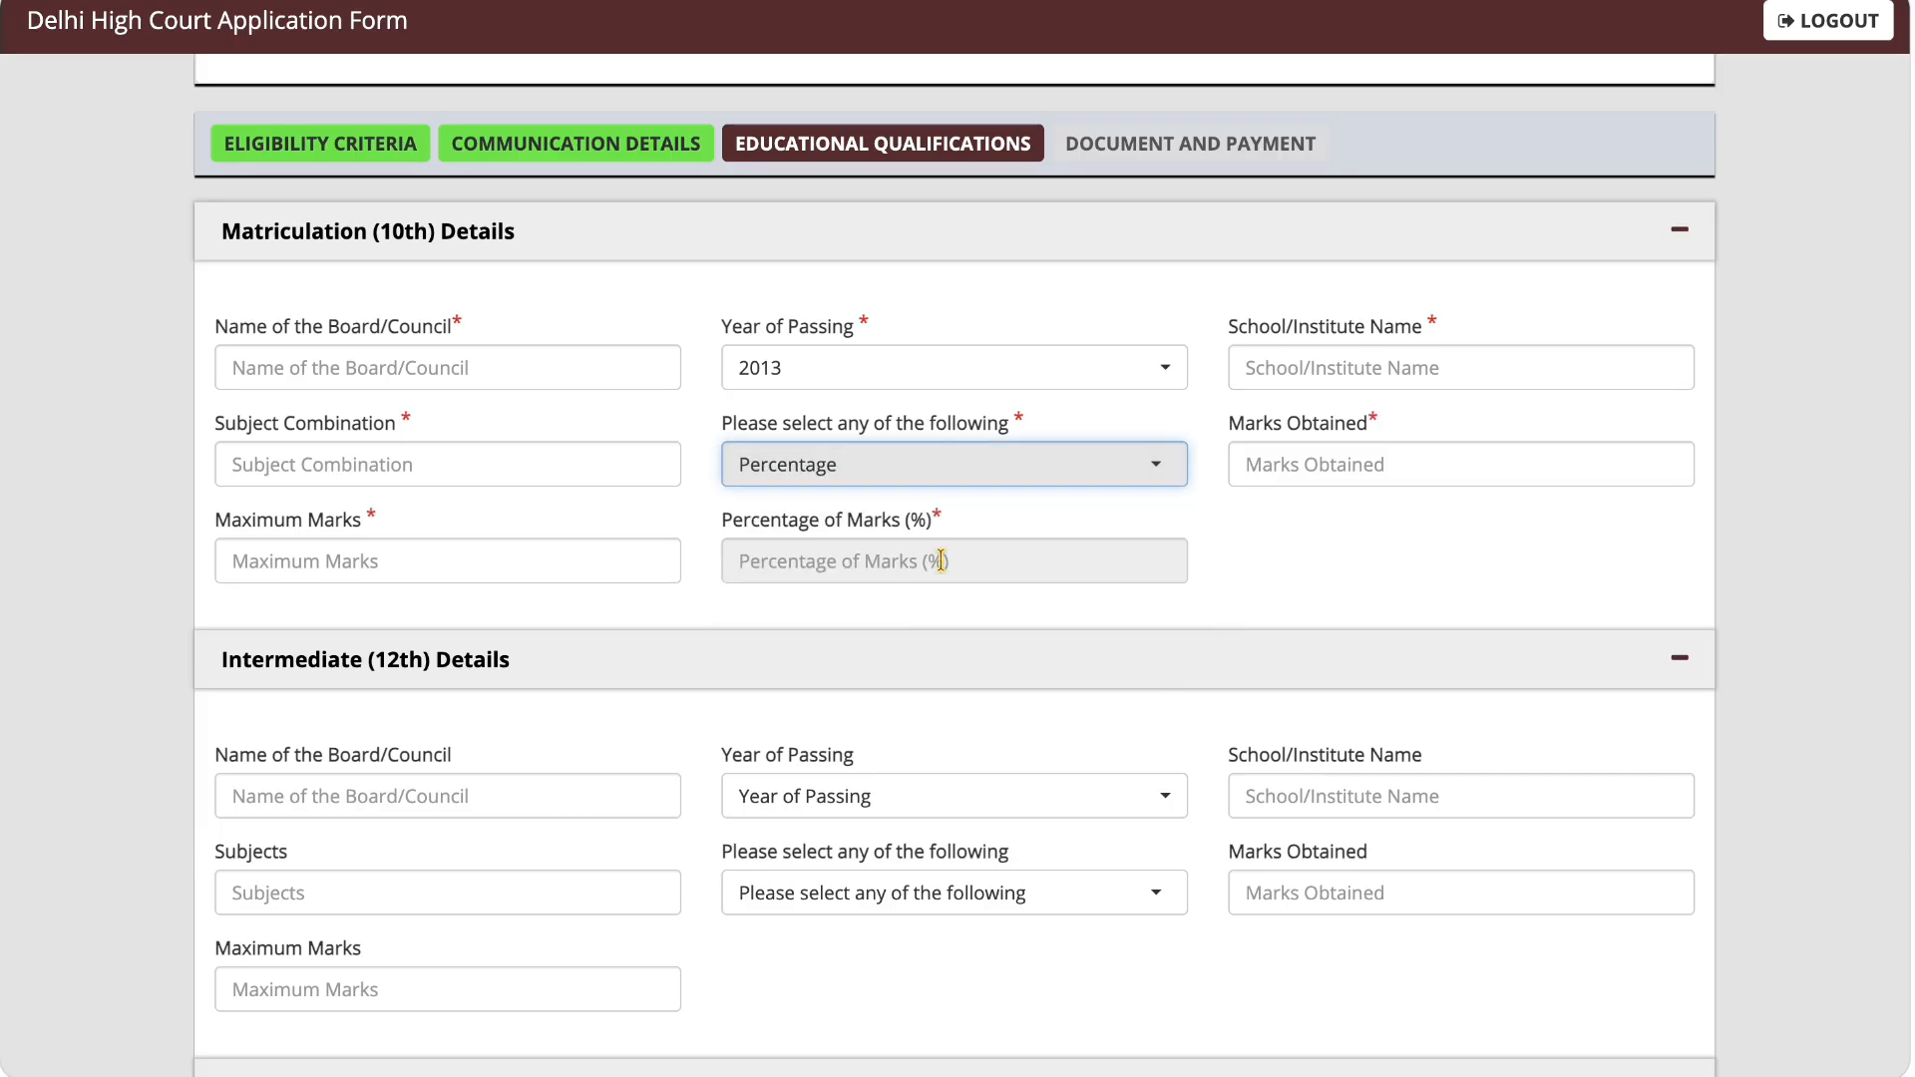
Step: Enter 470 as the marks obtained and 600 as the maximum marks for Matriculation (10th)
click(1272, 453)
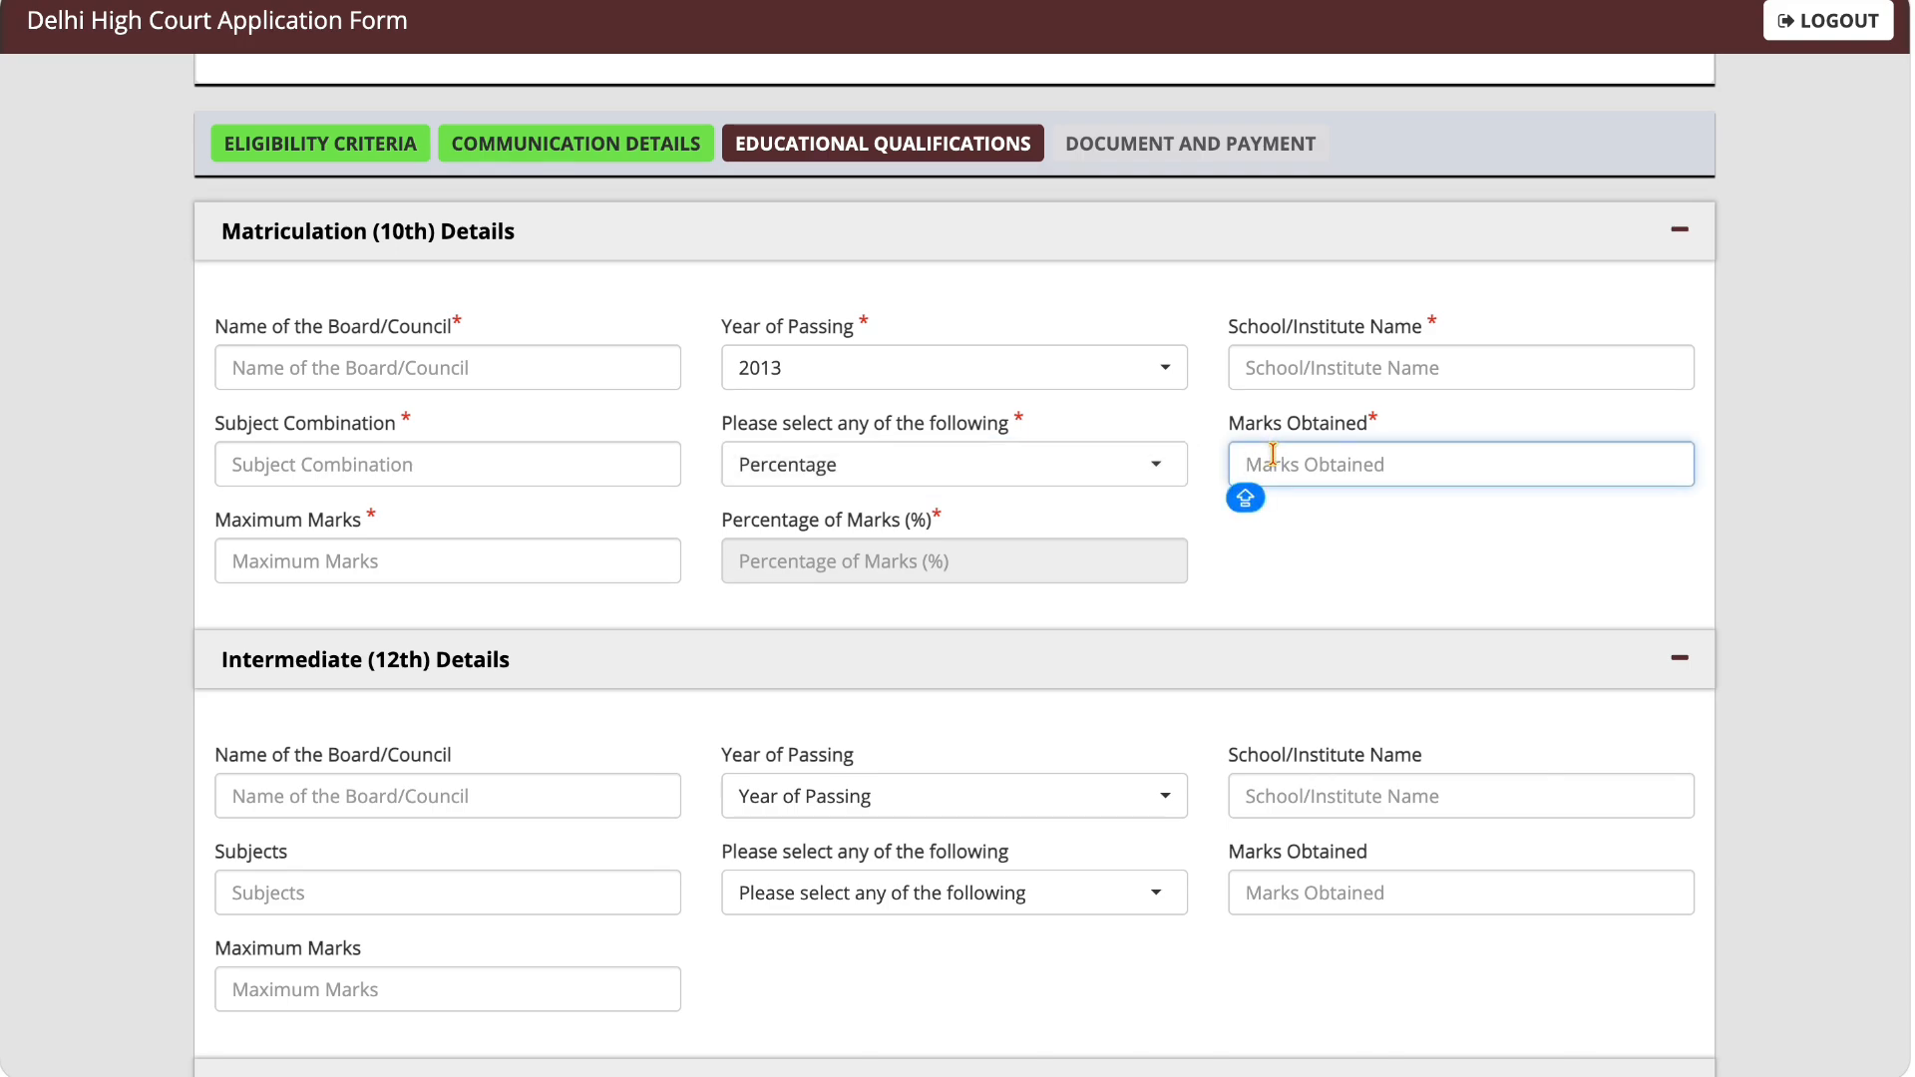
text(470)
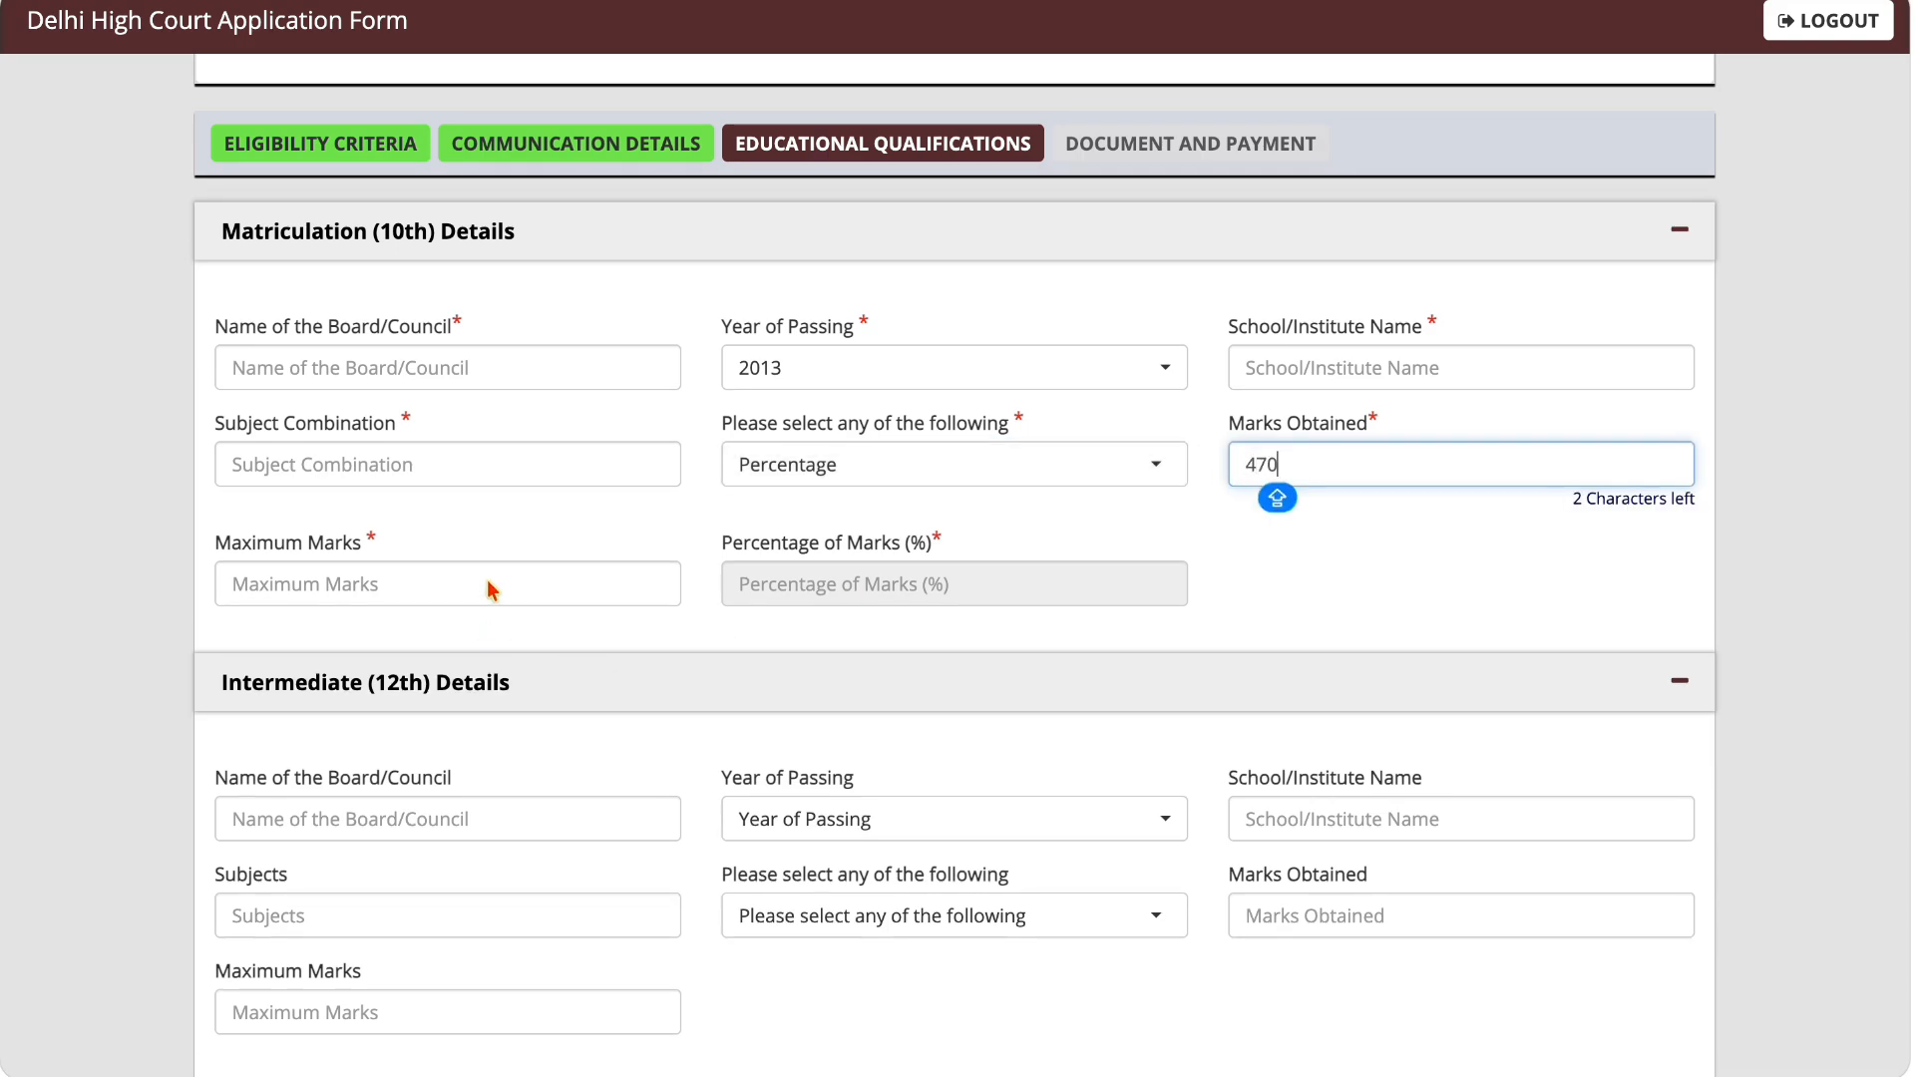
click(492, 590)
text(6)
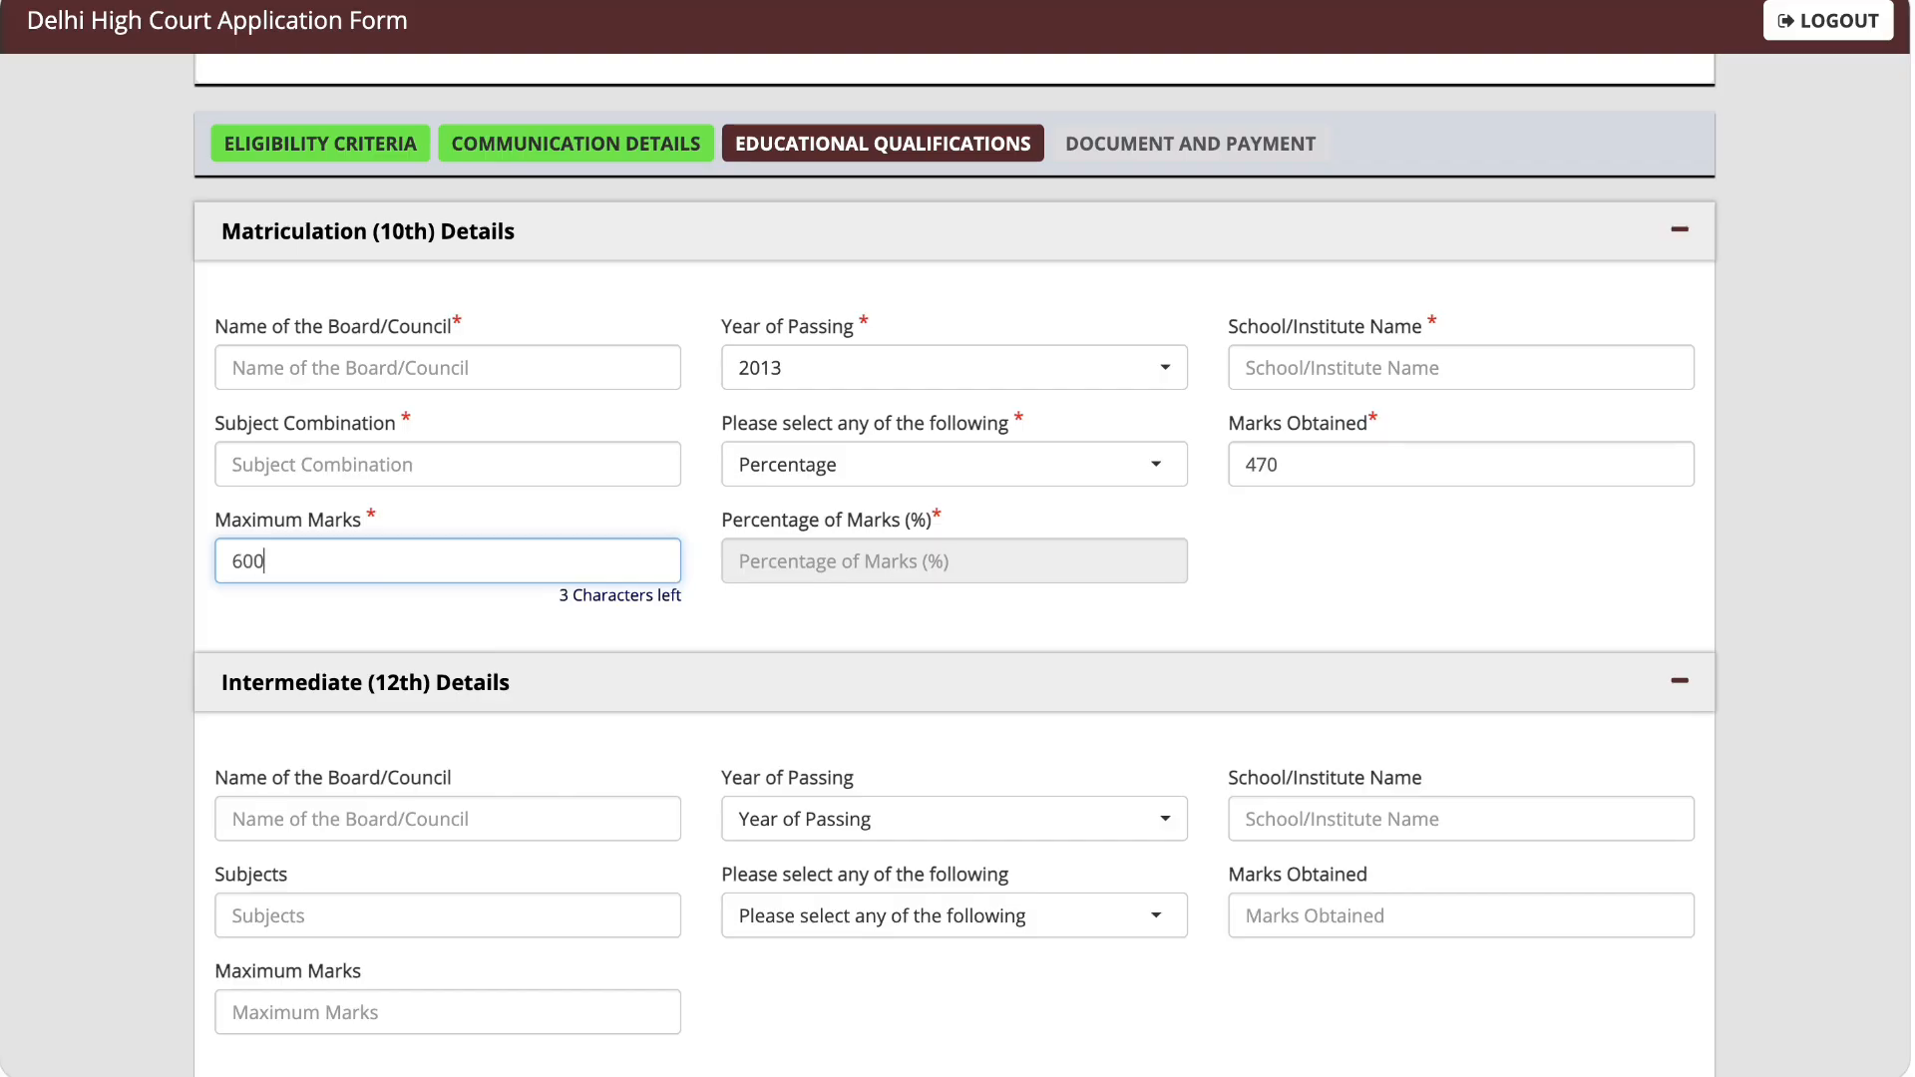
text(00)
click(718, 624)
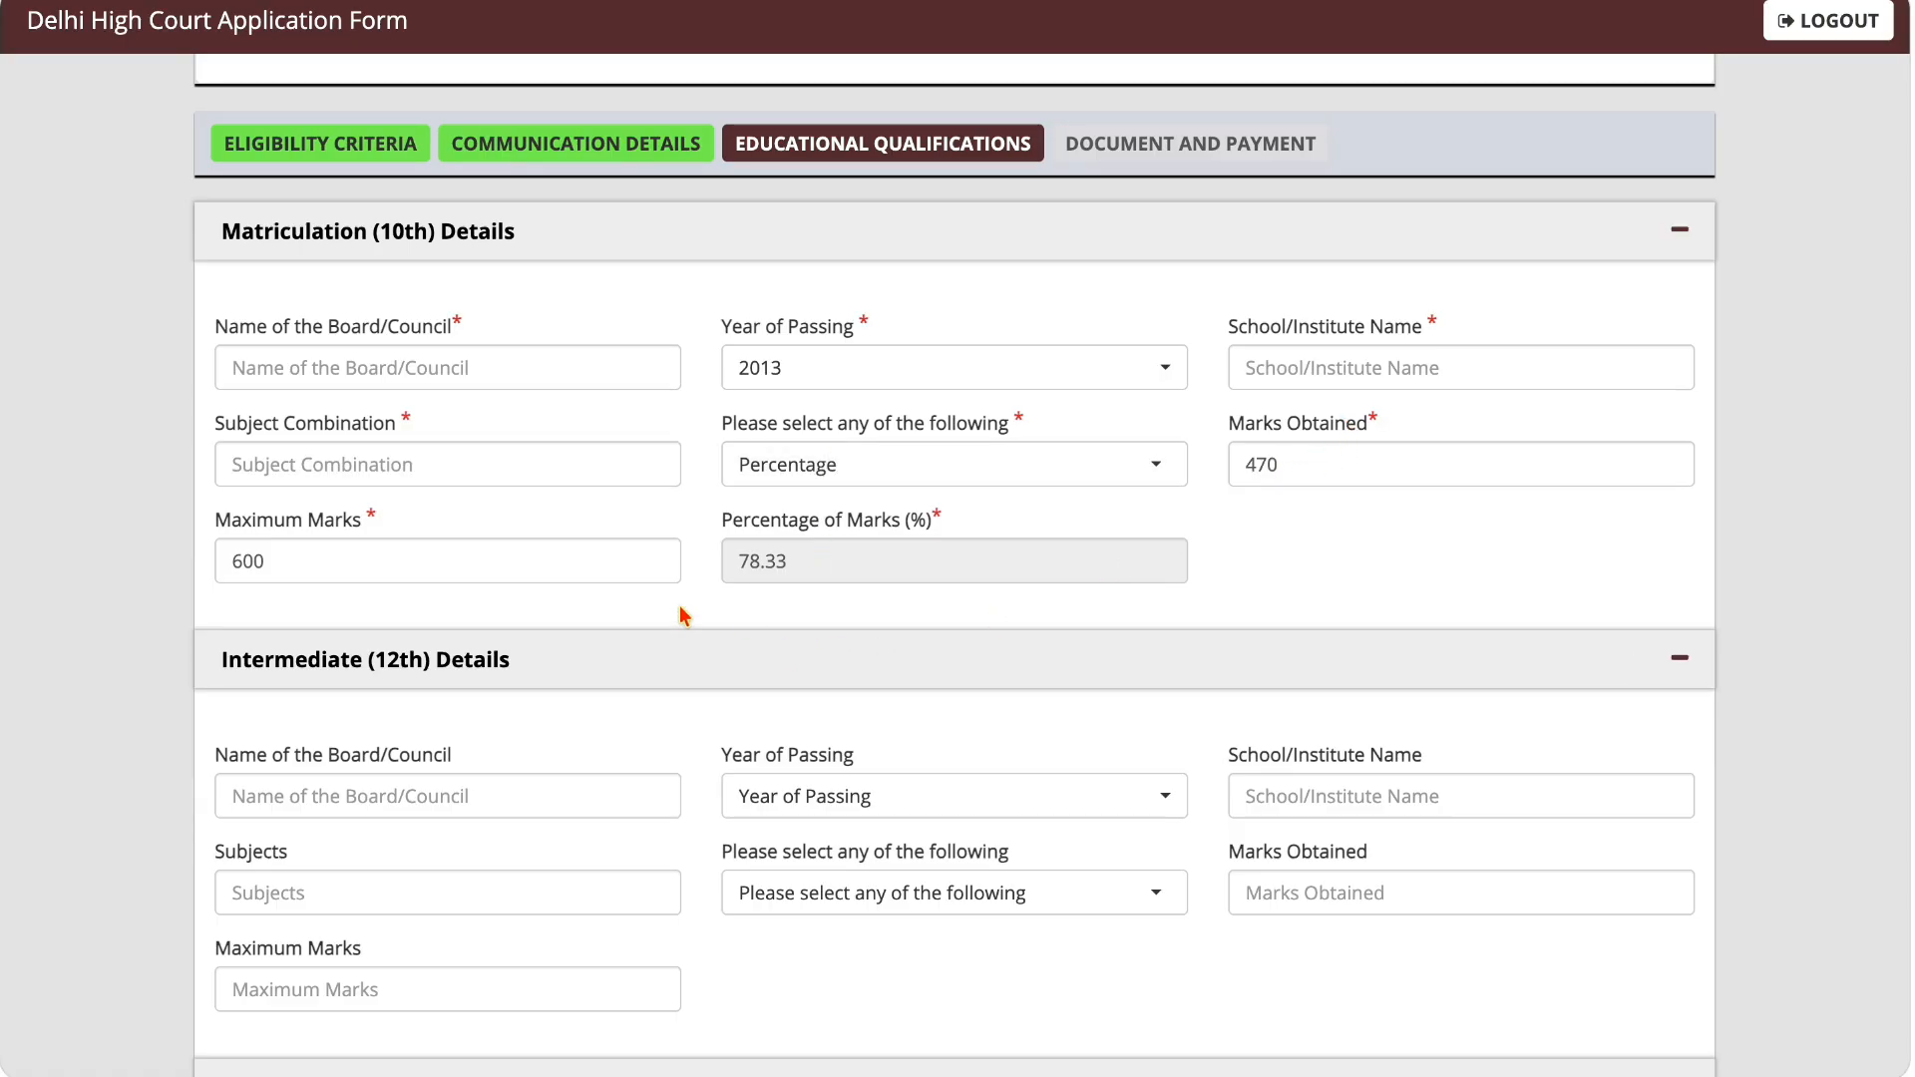
Step: Set the Intermediate (12th) year of passing to 2015 and its result type to Percentage
scroll(678, 611, down, 4)
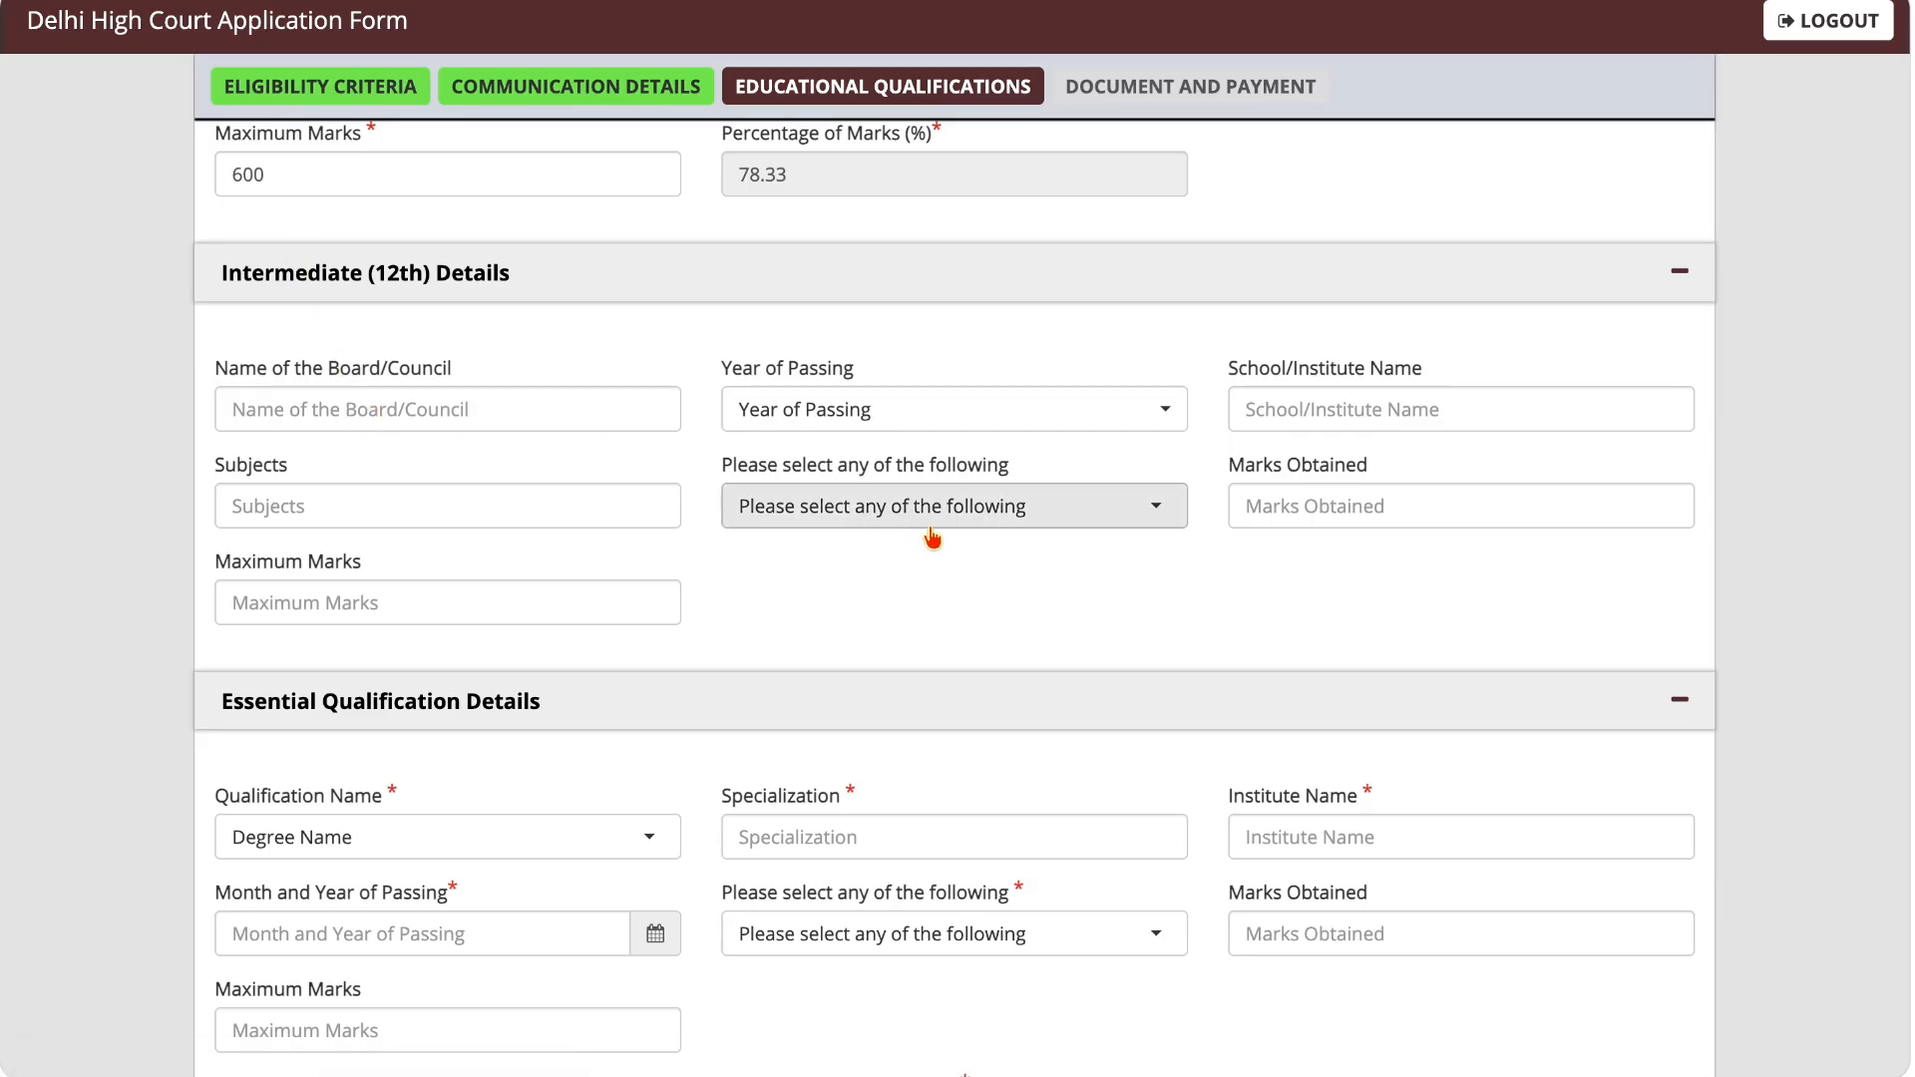
click(850, 417)
text(2015)
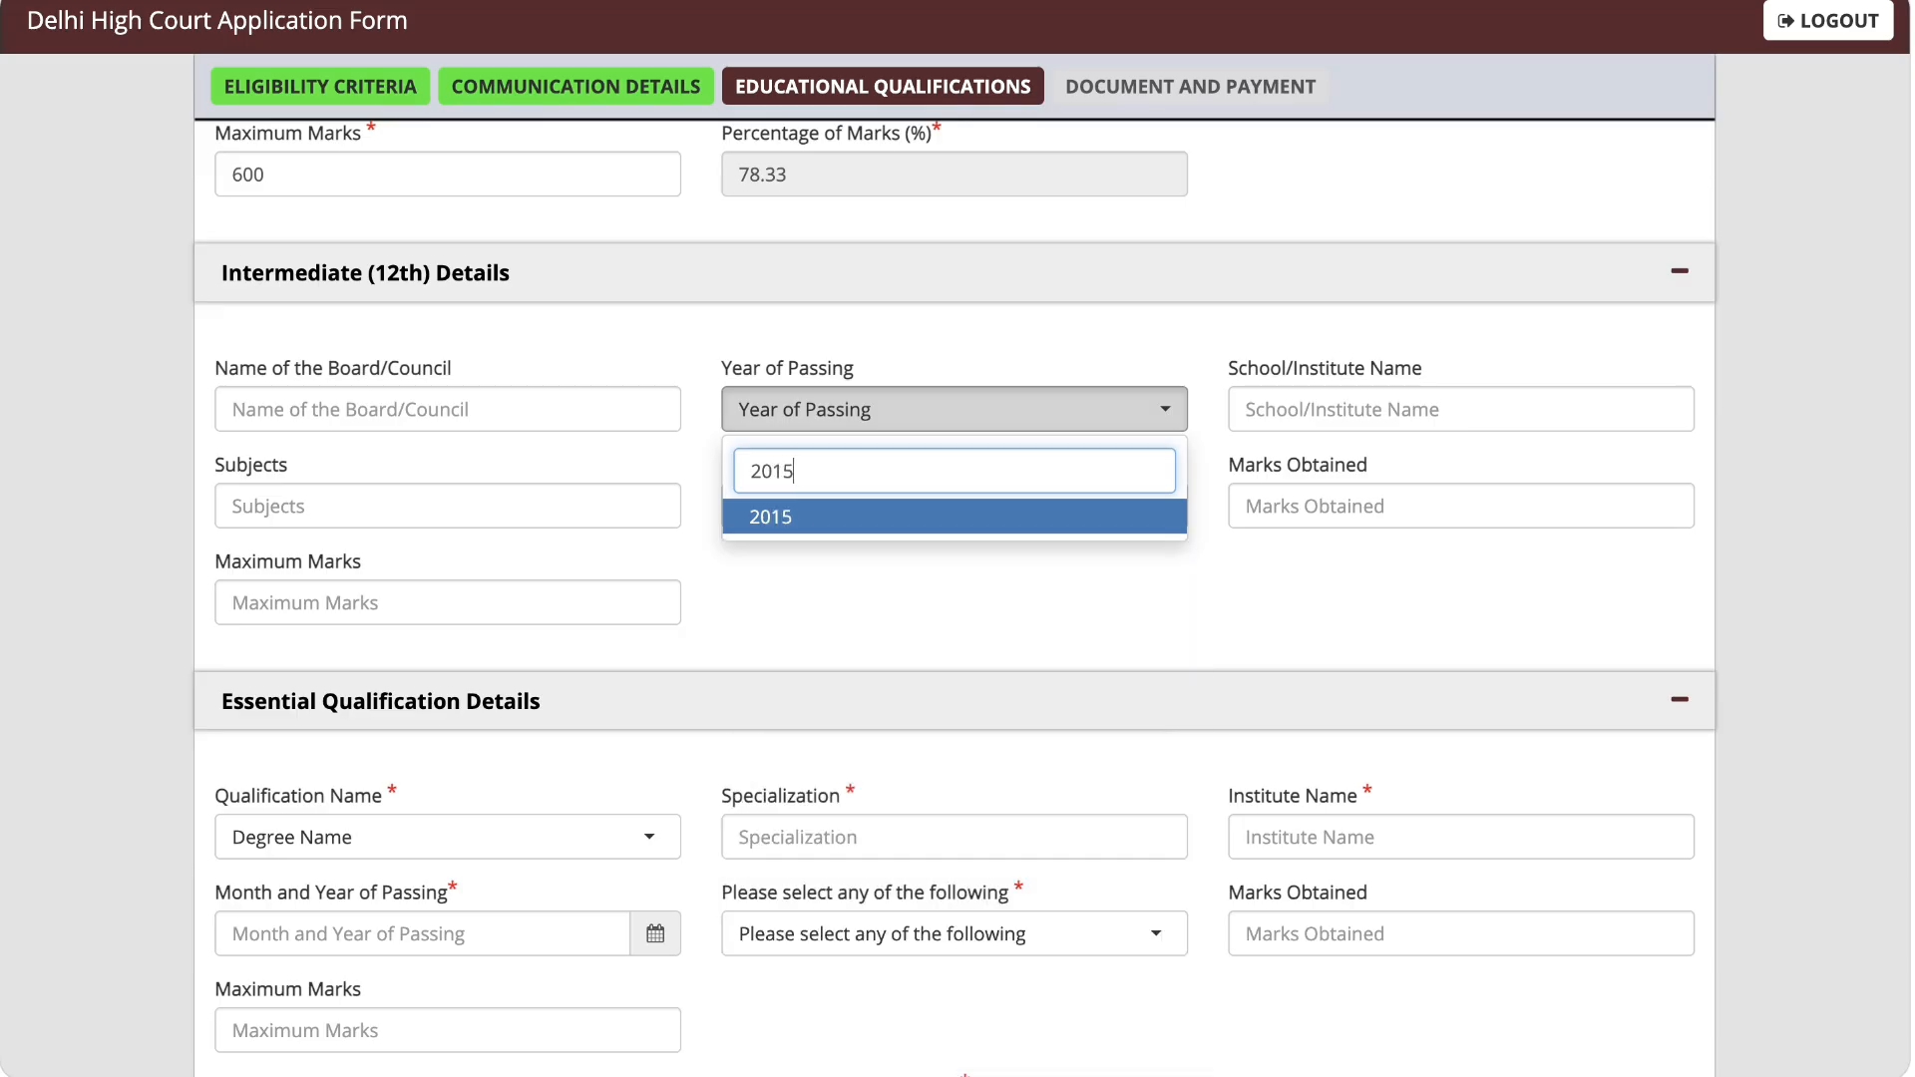
click(787, 513)
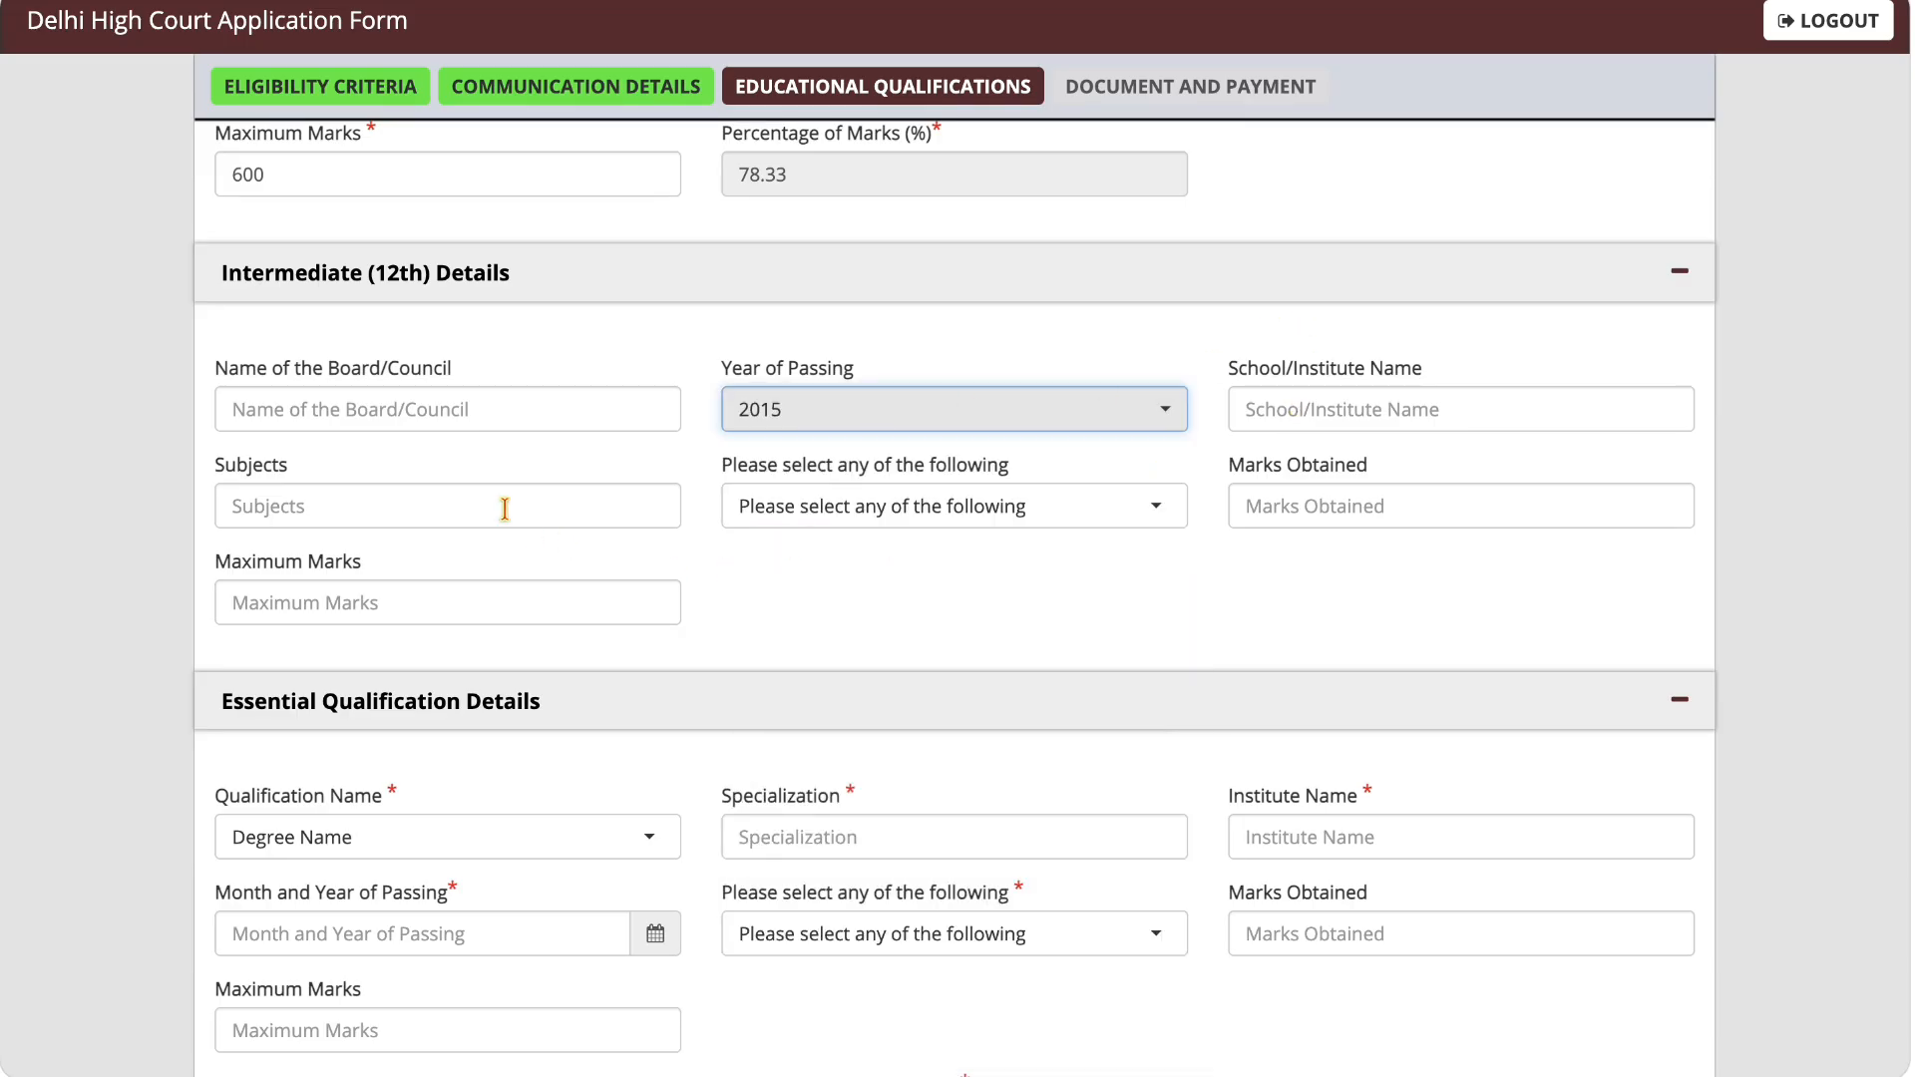
click(848, 499)
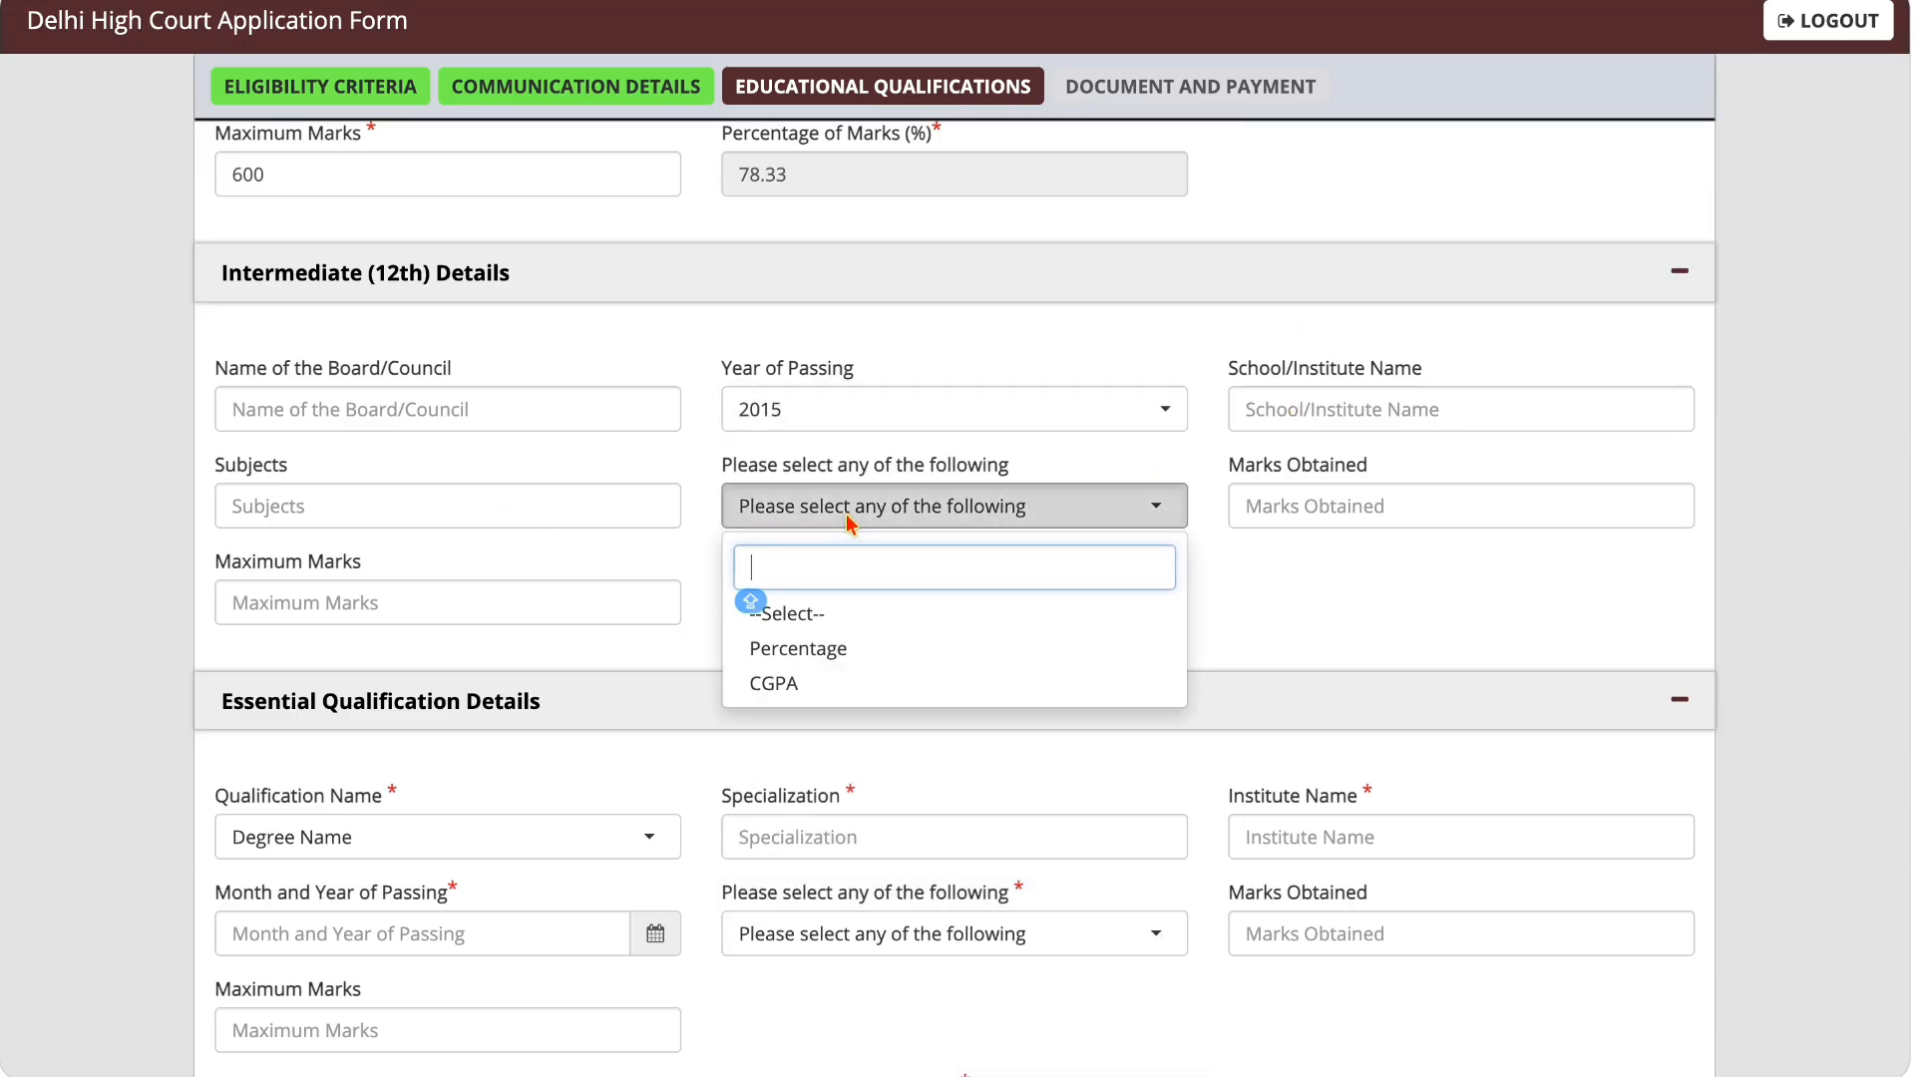
click(835, 652)
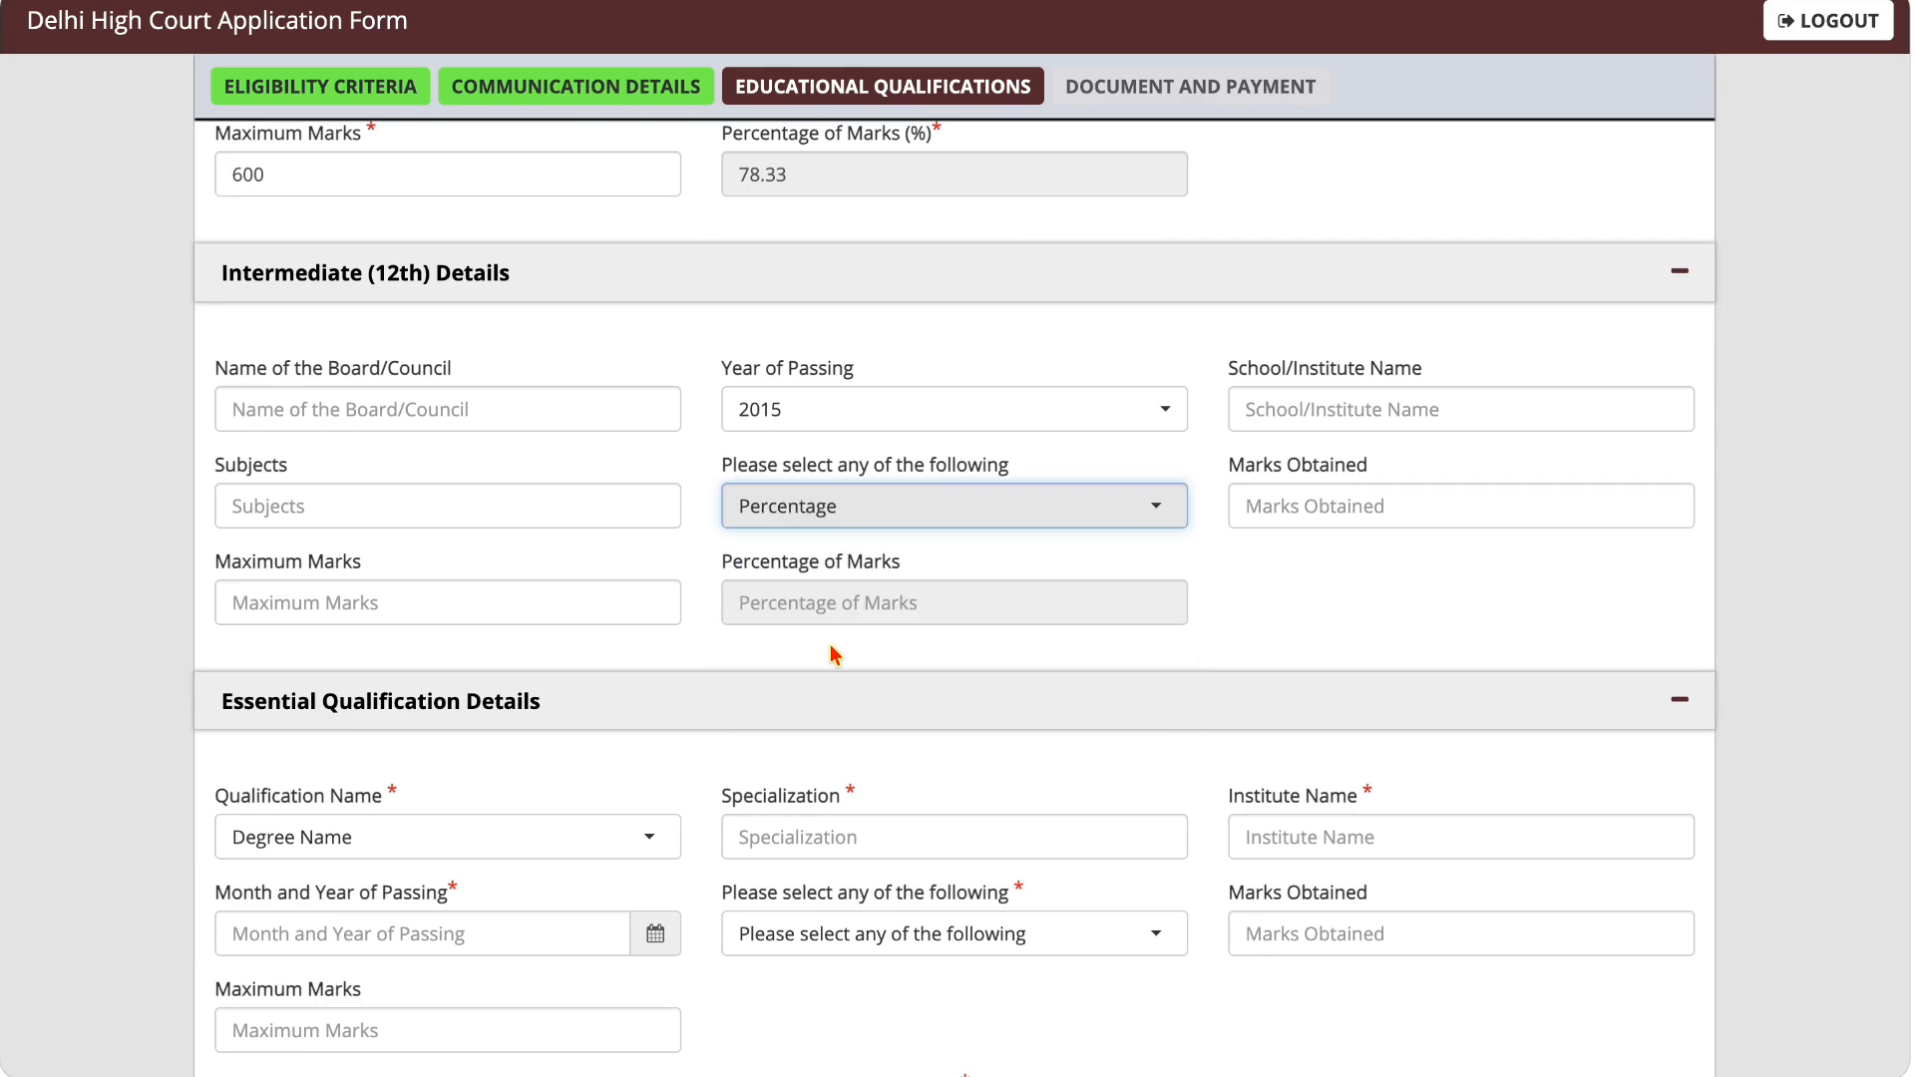
Step: Enter 450 as the marks obtained and 500 as the maximum marks for Intermediate (12th)
click(1271, 508)
text(4)
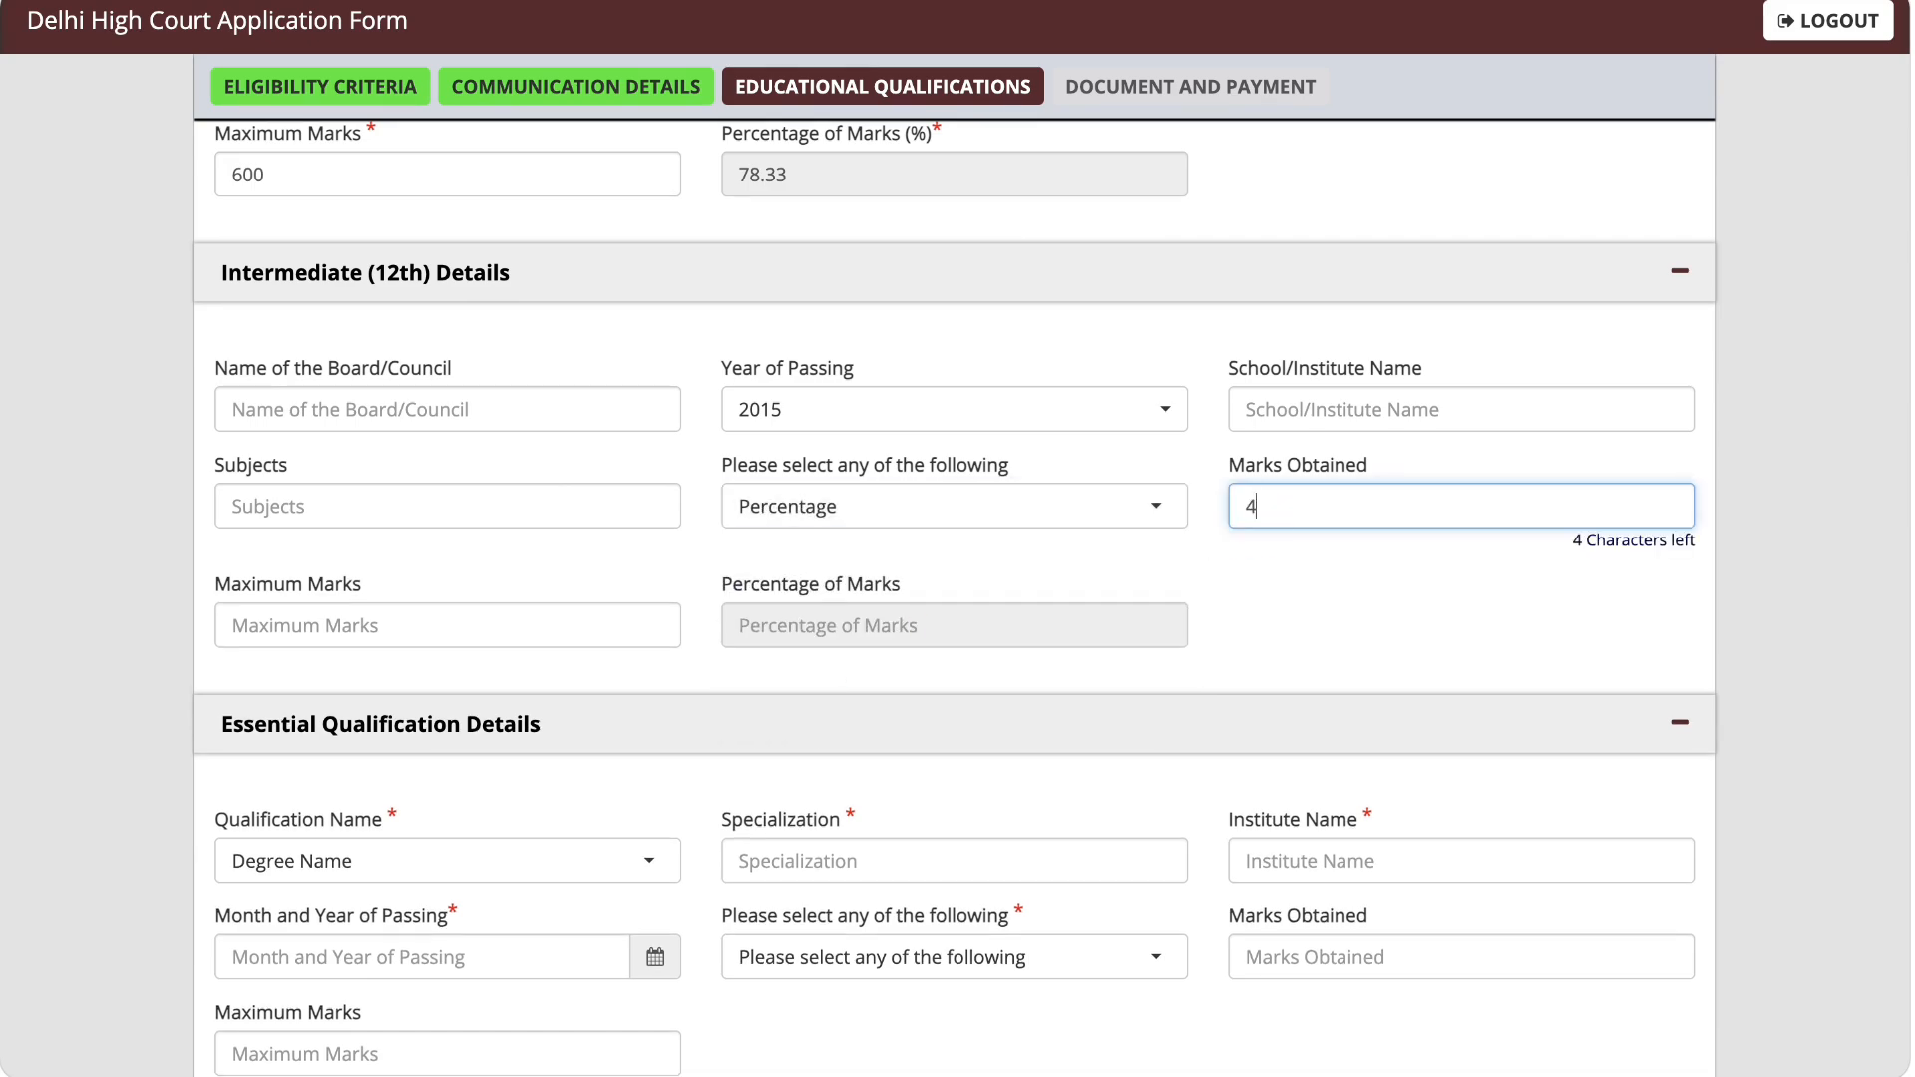
text(50)
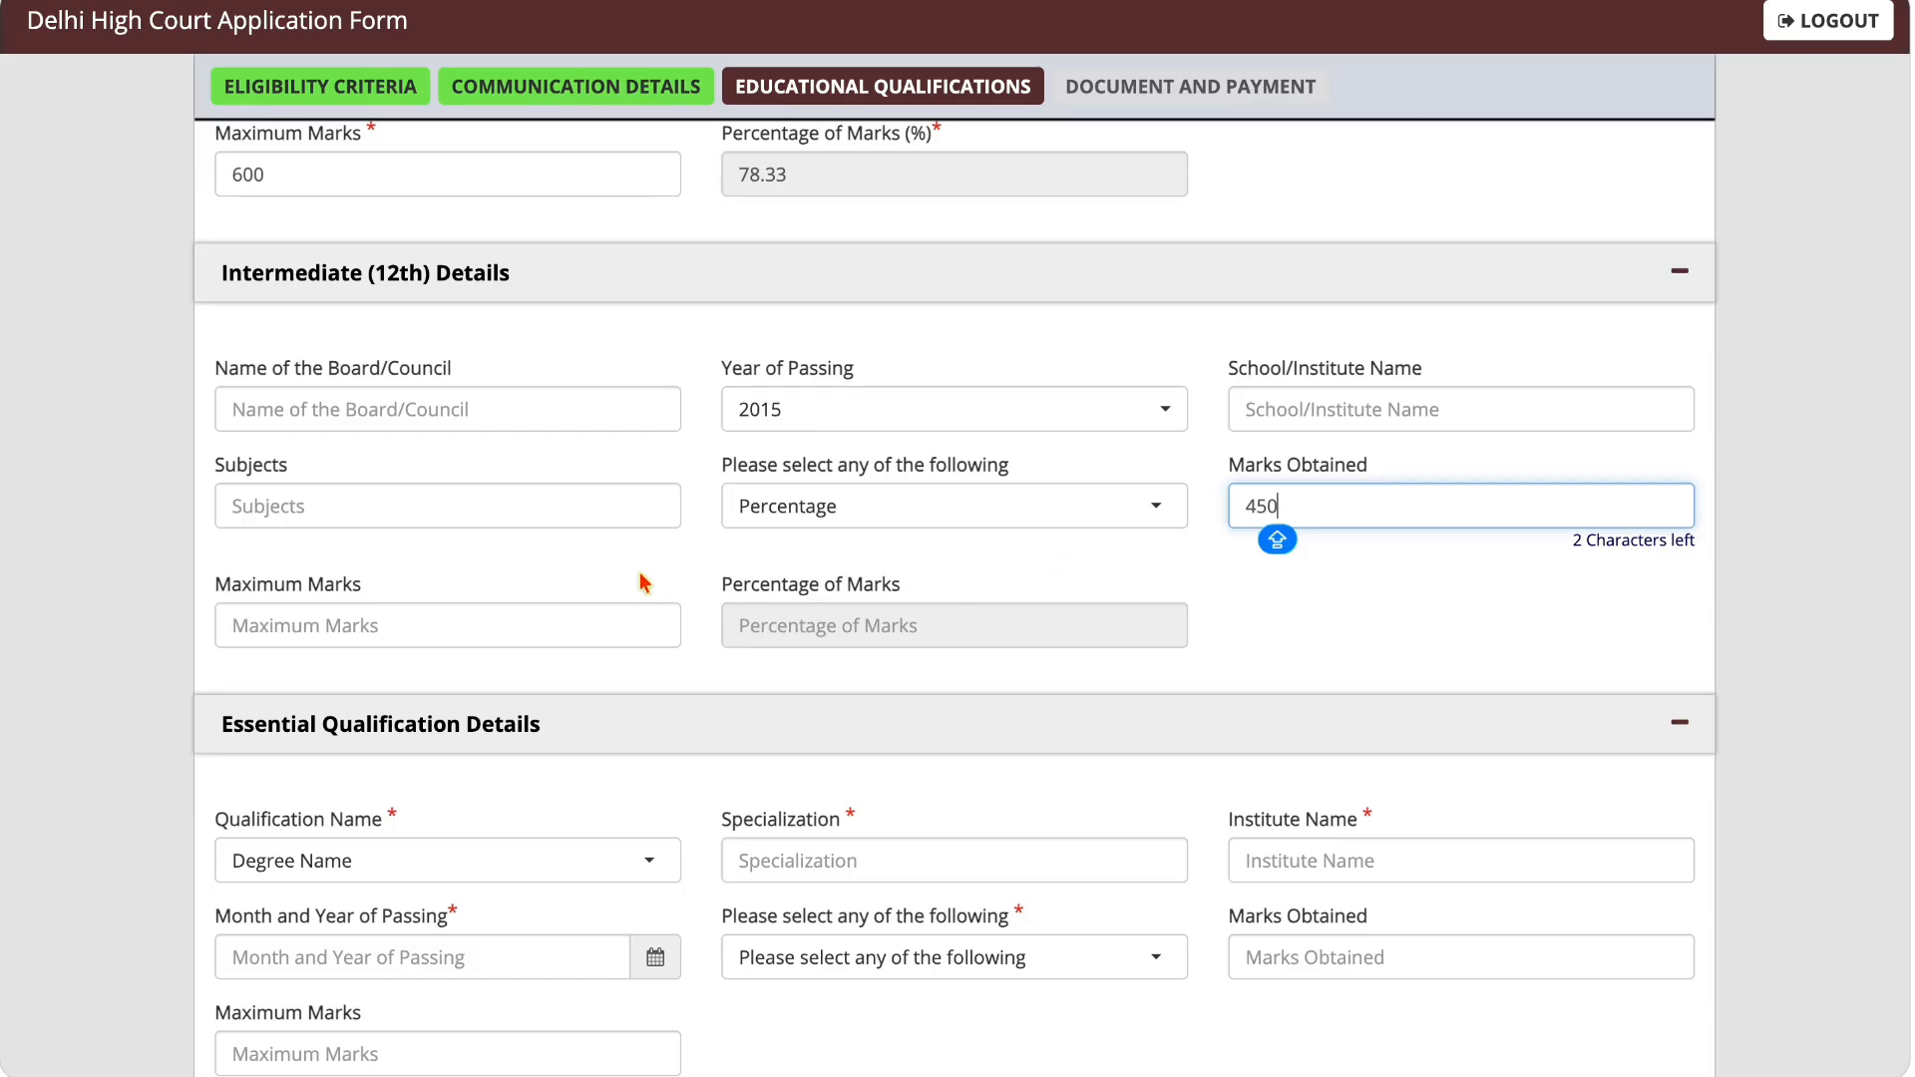
click(623, 626)
text(5)
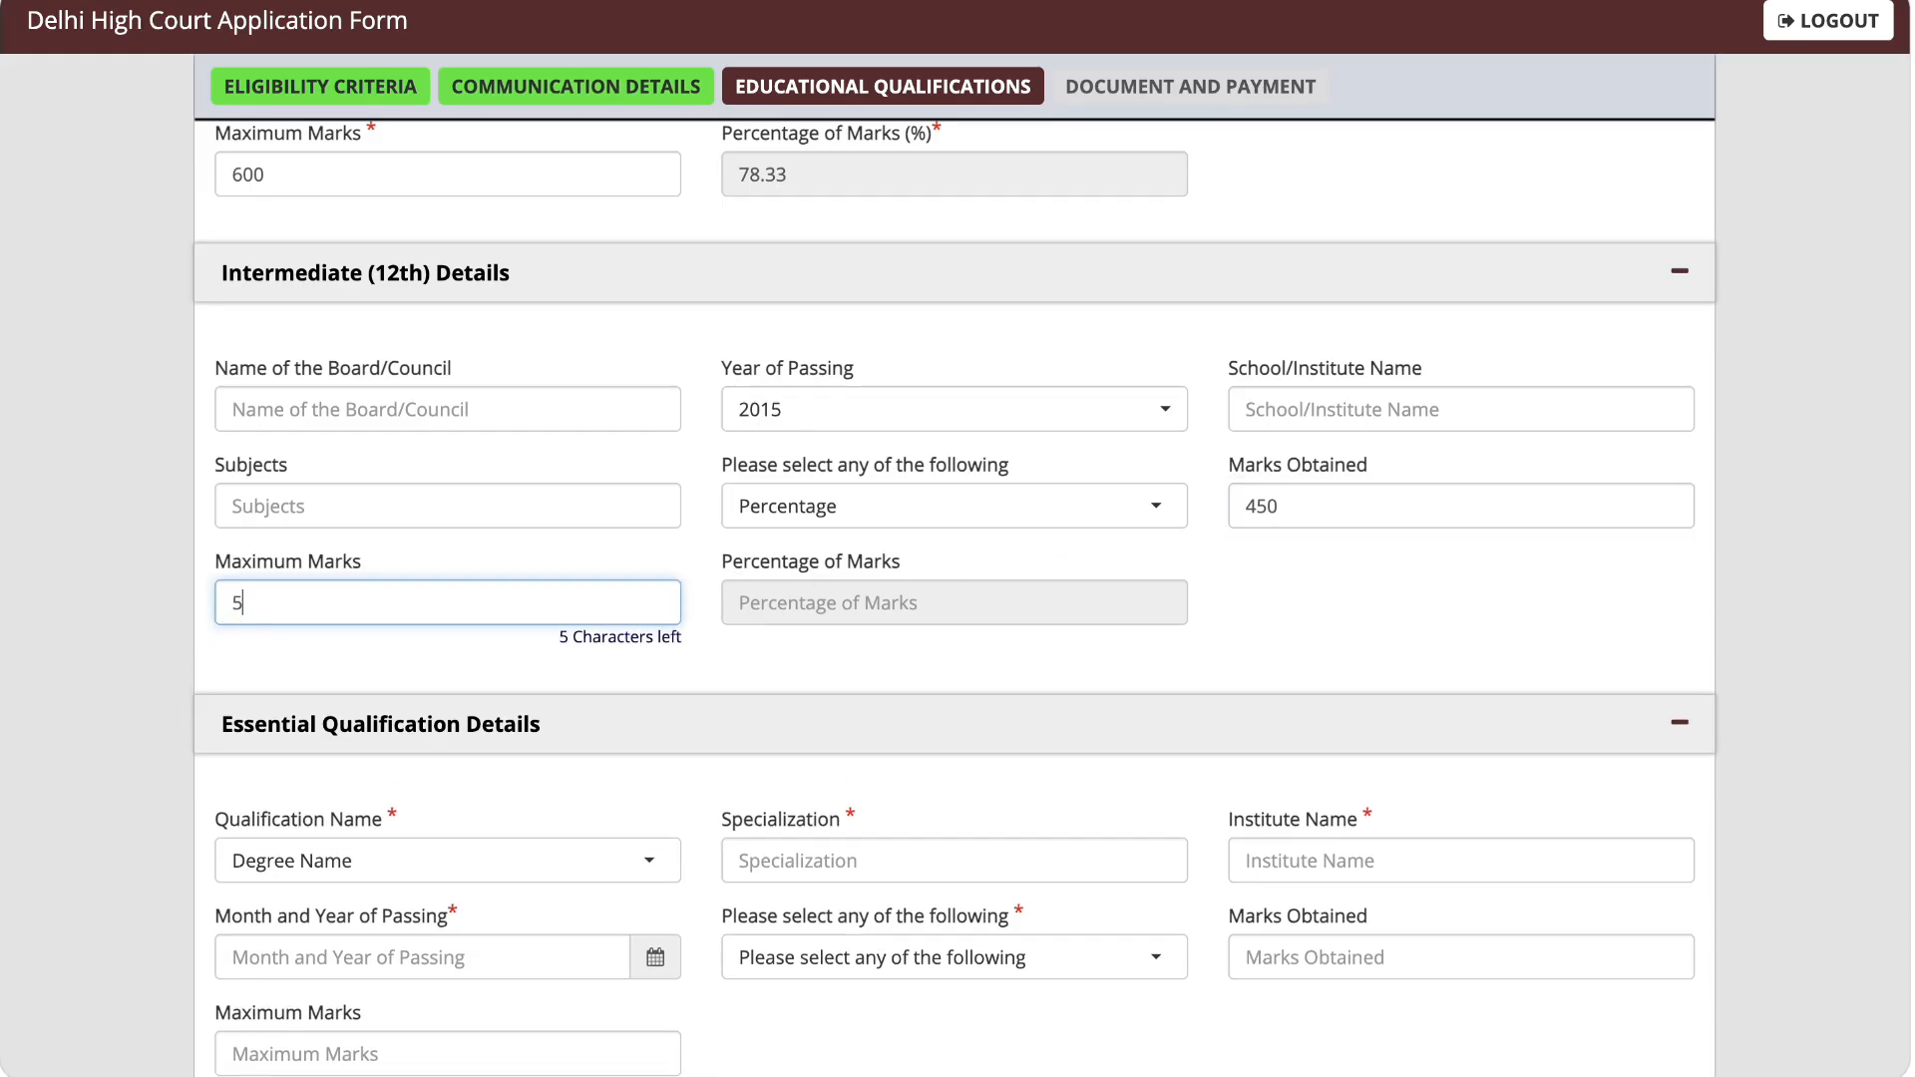
text(00)
click(672, 688)
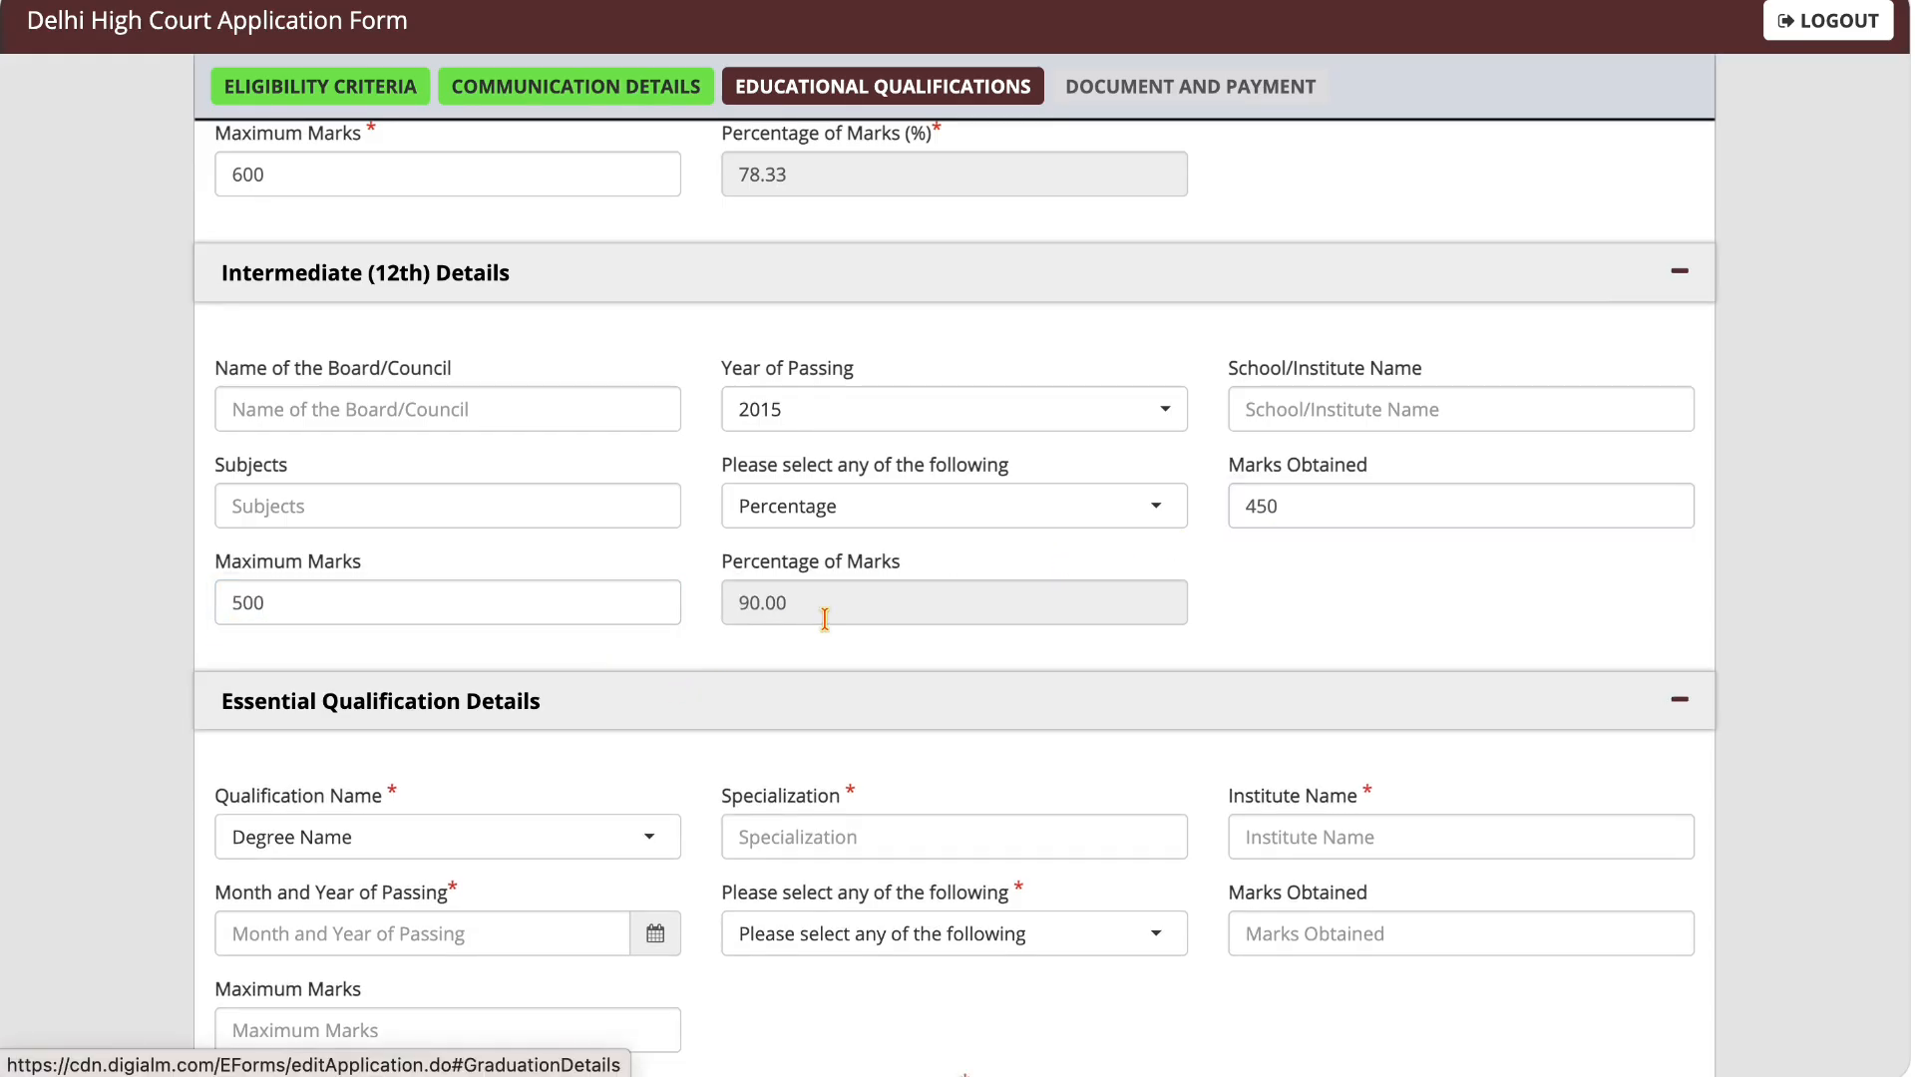
Step: Set the qualification name in the Essential Qualification details to Graduate
scroll(916, 615, down, 5)
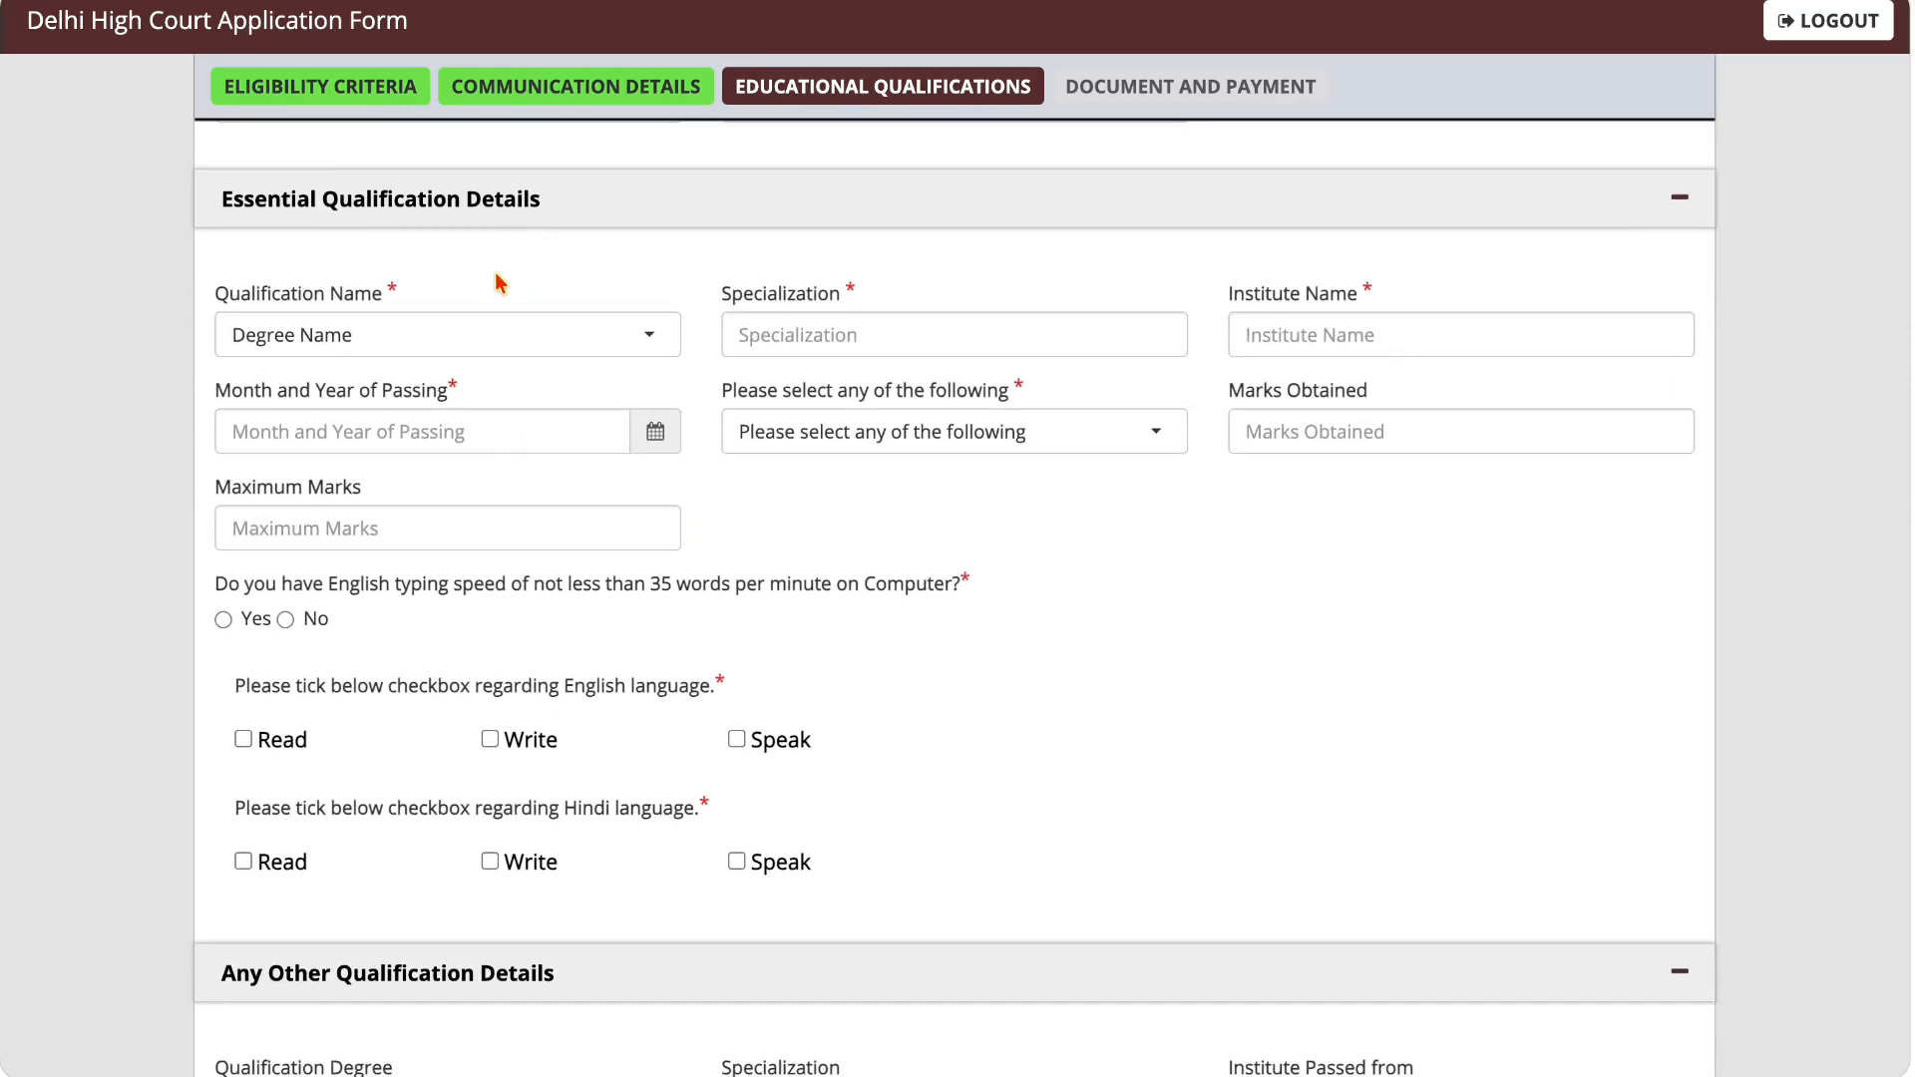
click(432, 336)
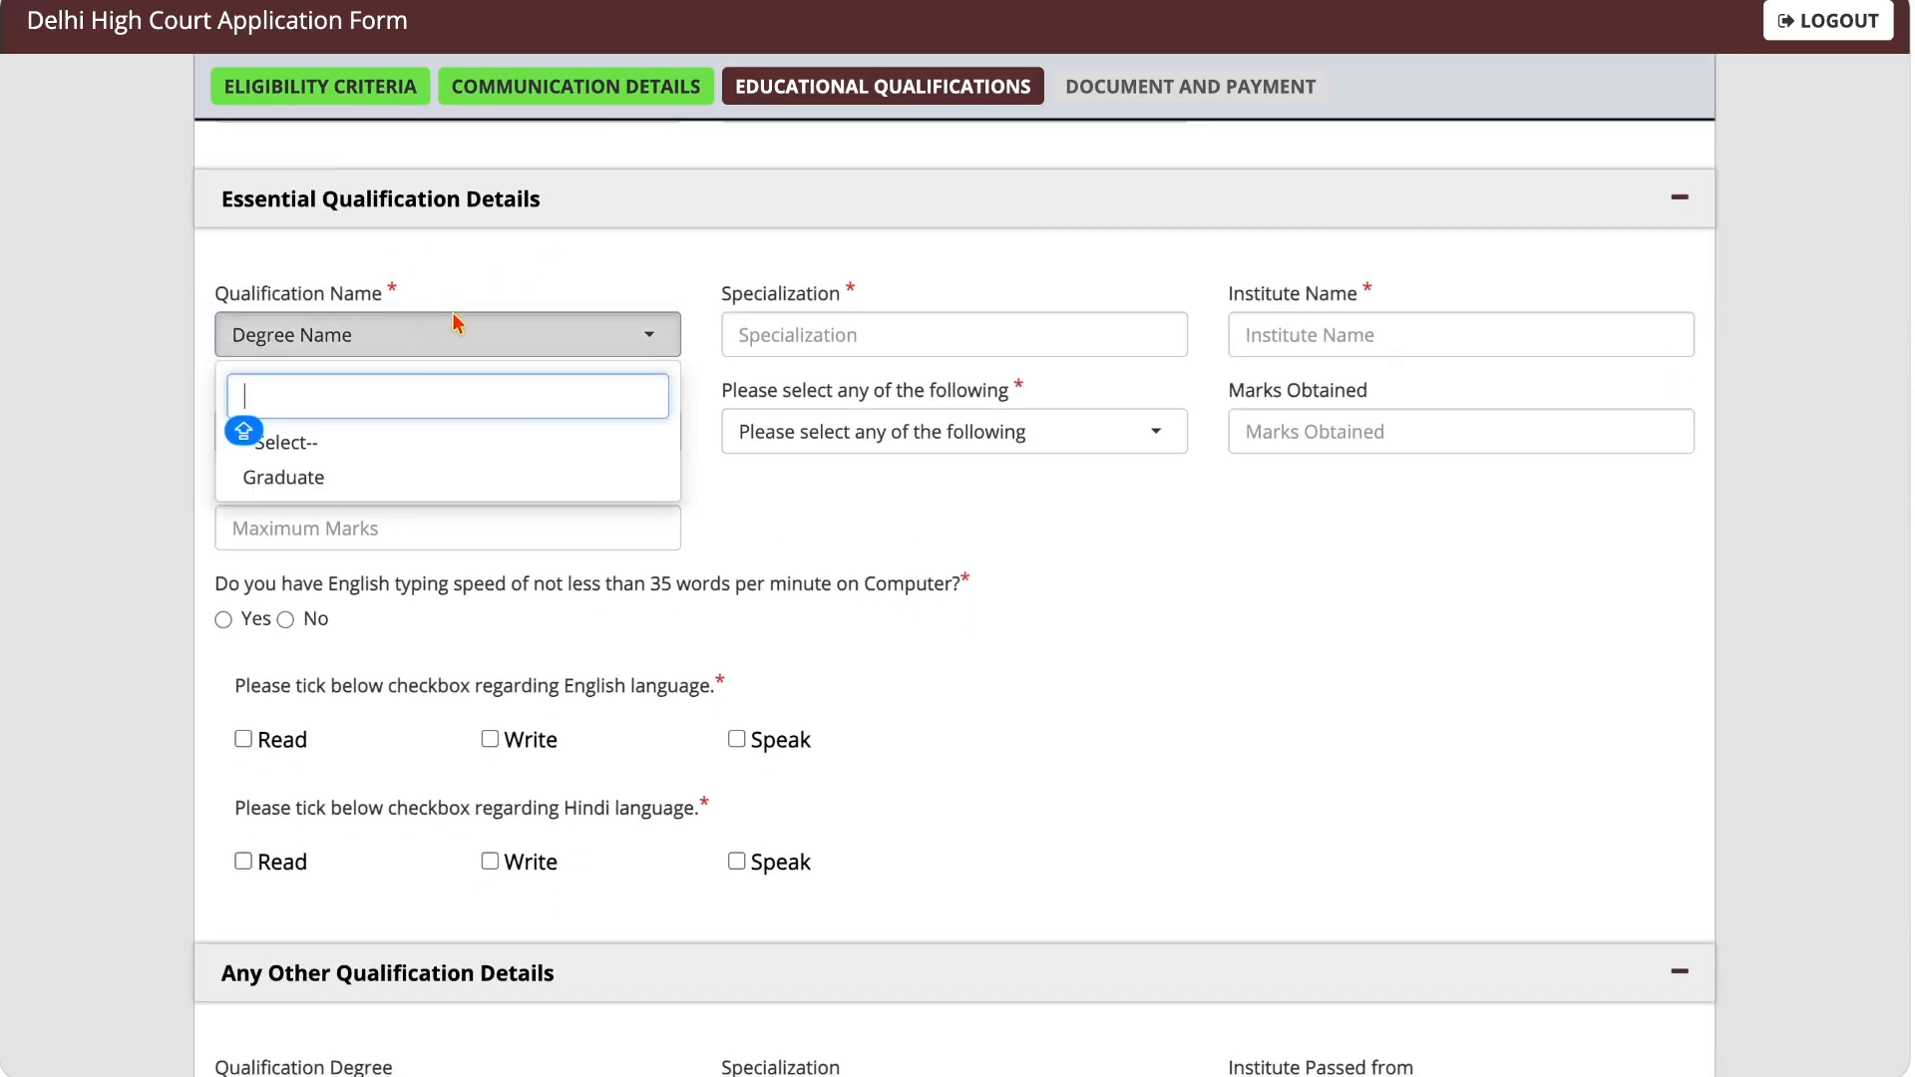
click(499, 297)
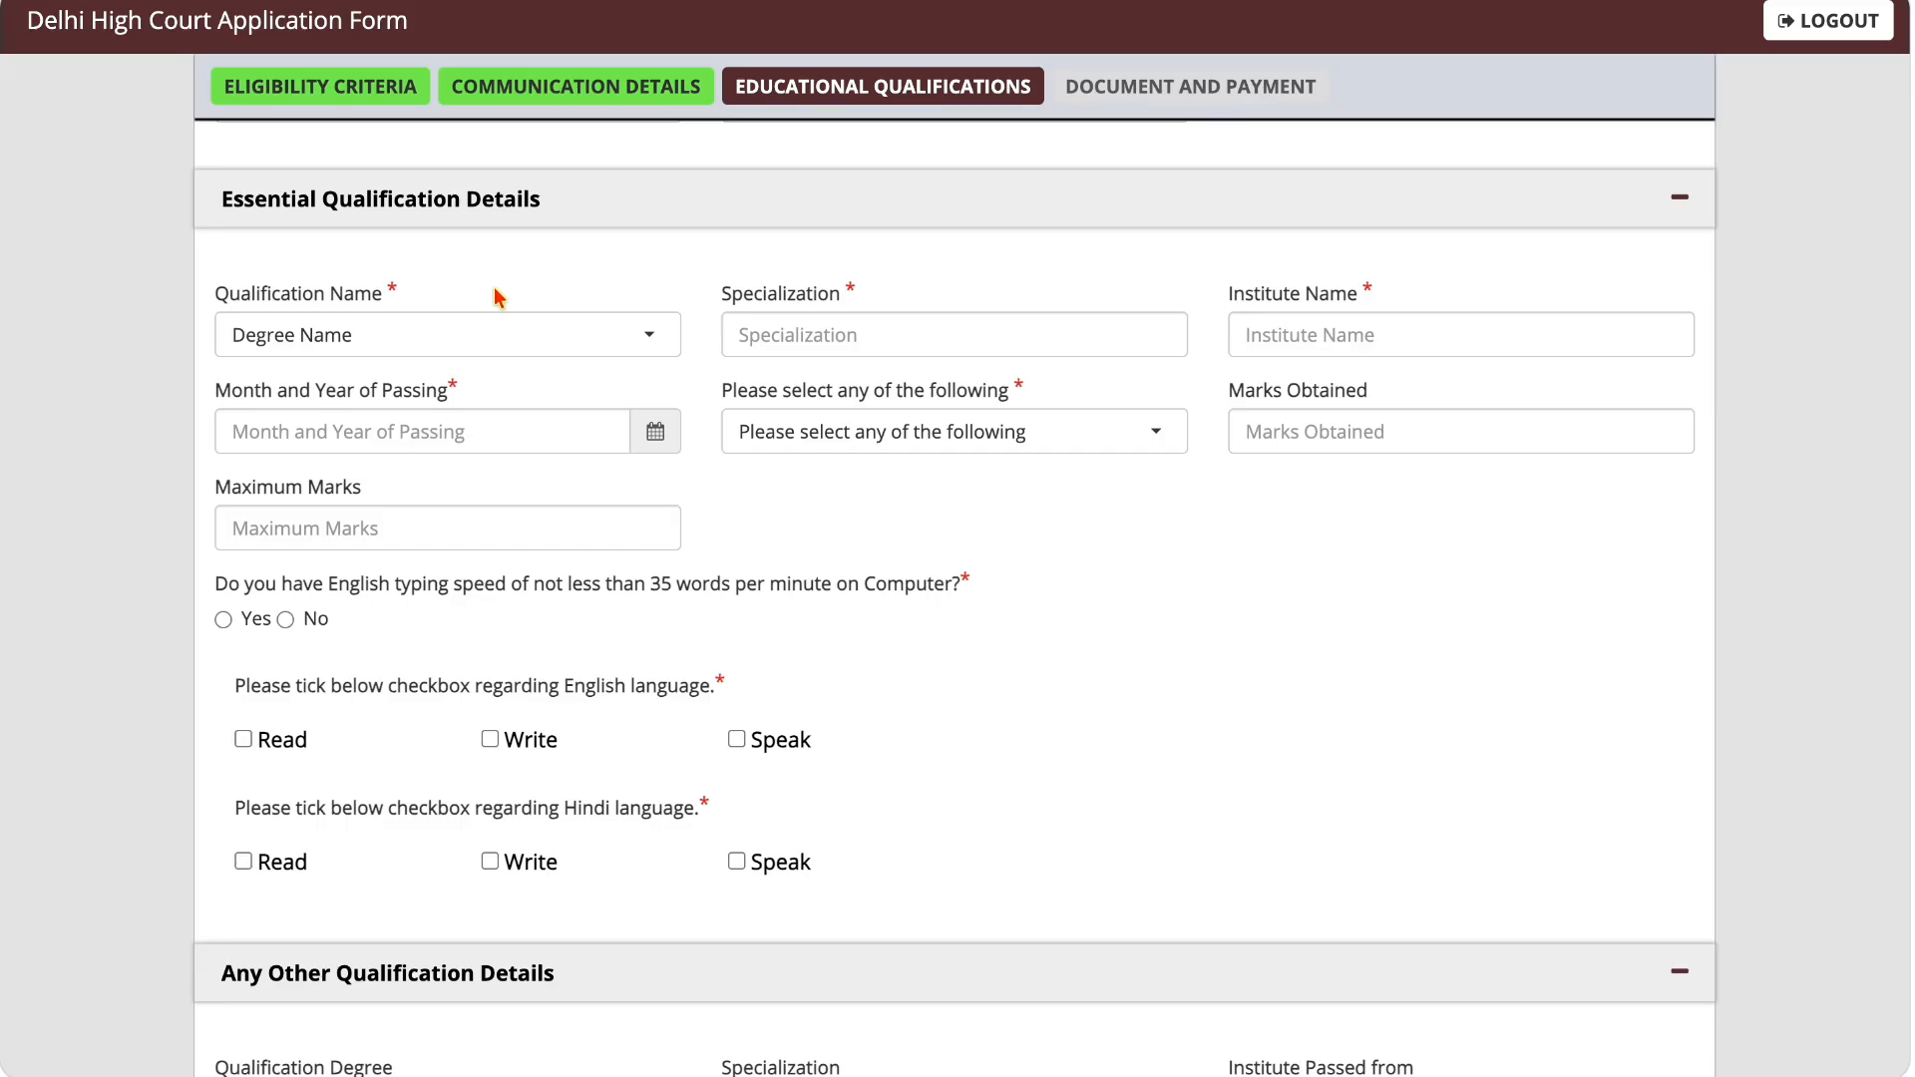
click(465, 344)
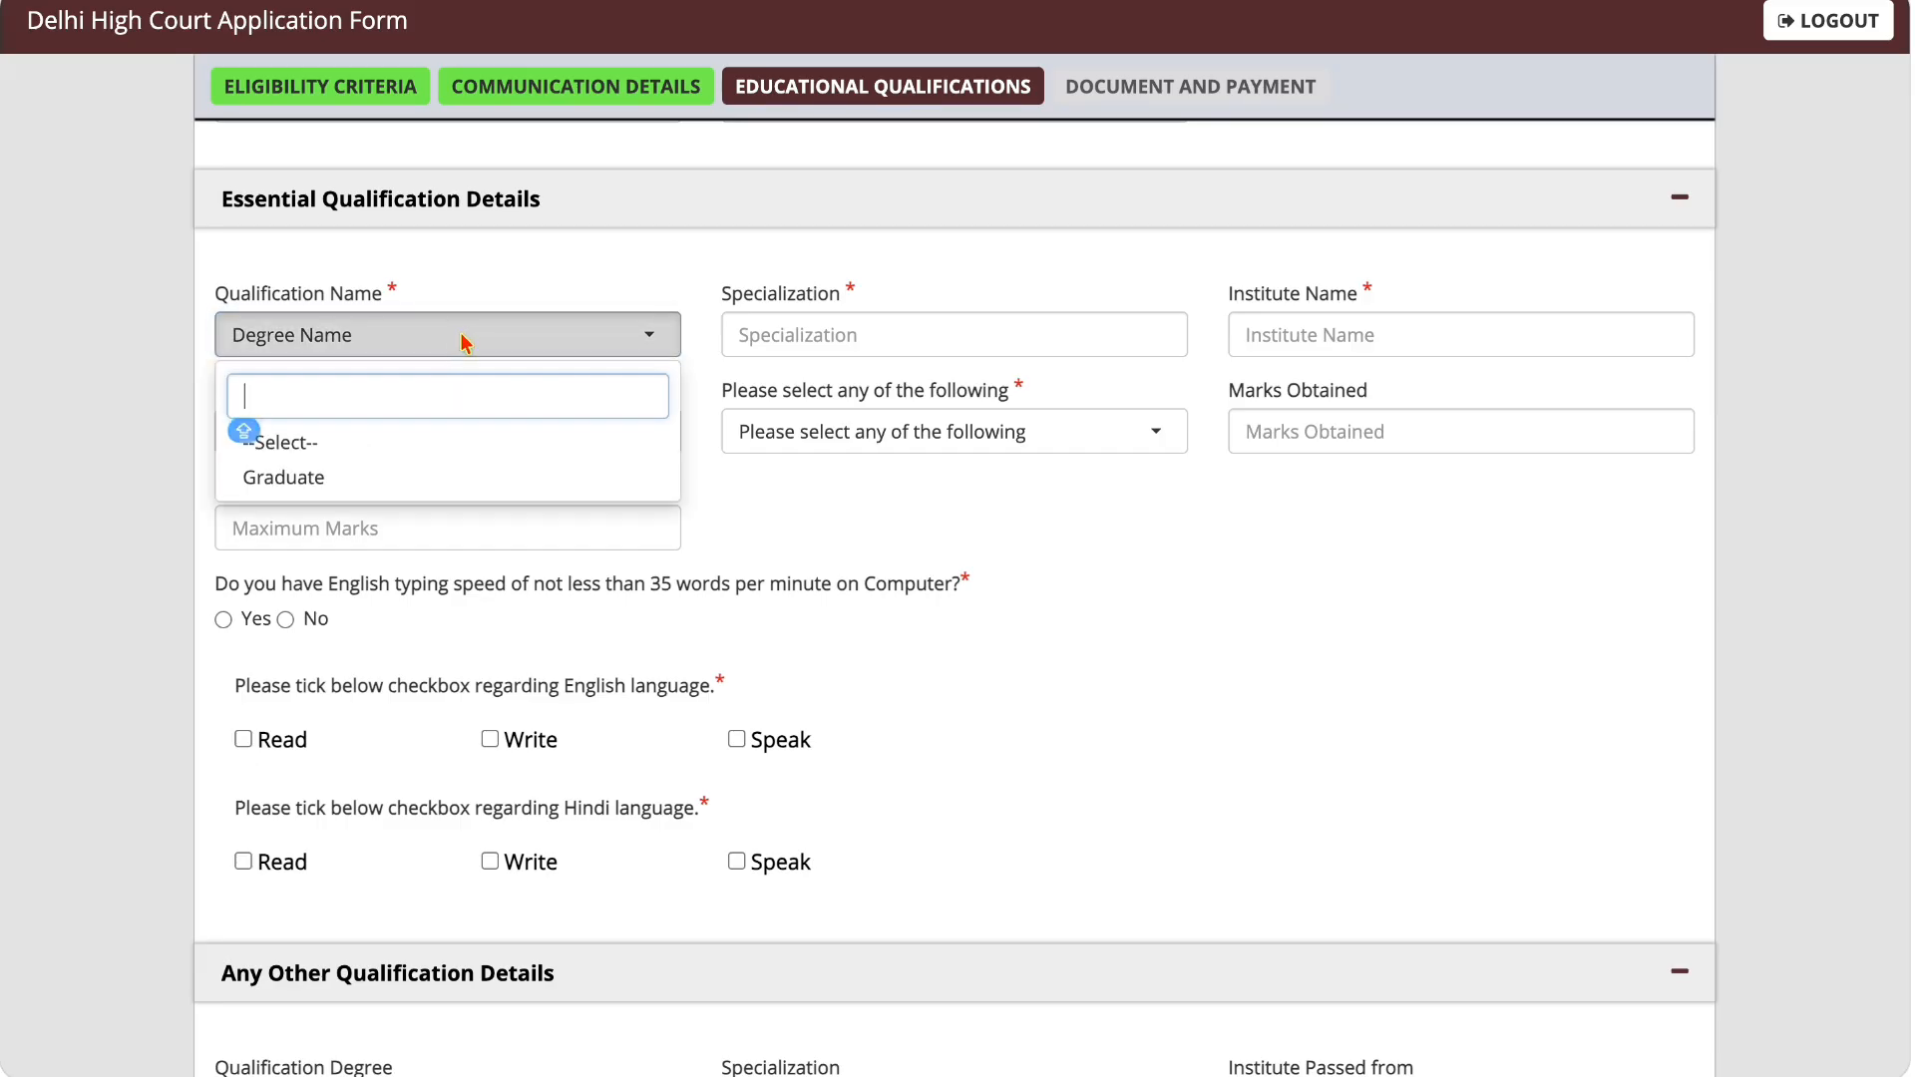
click(410, 479)
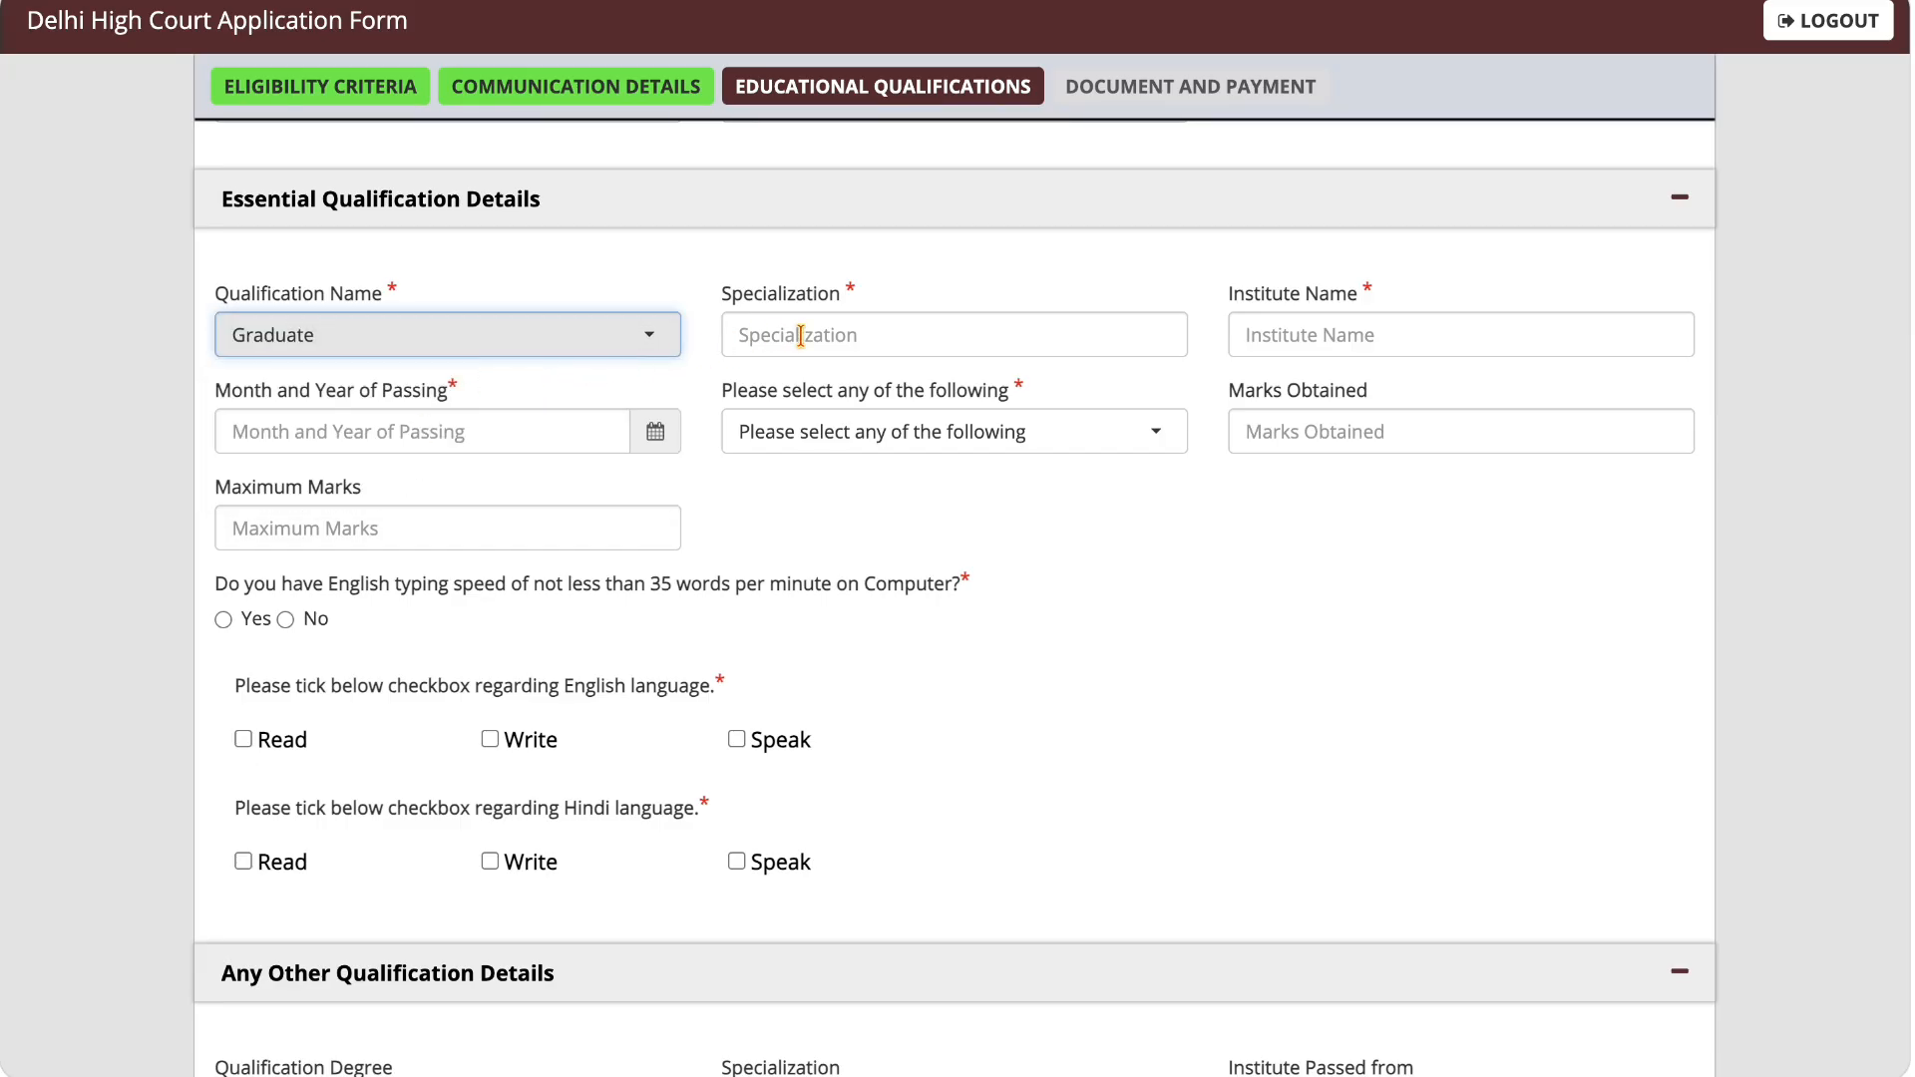
drag(725, 296, 820, 314)
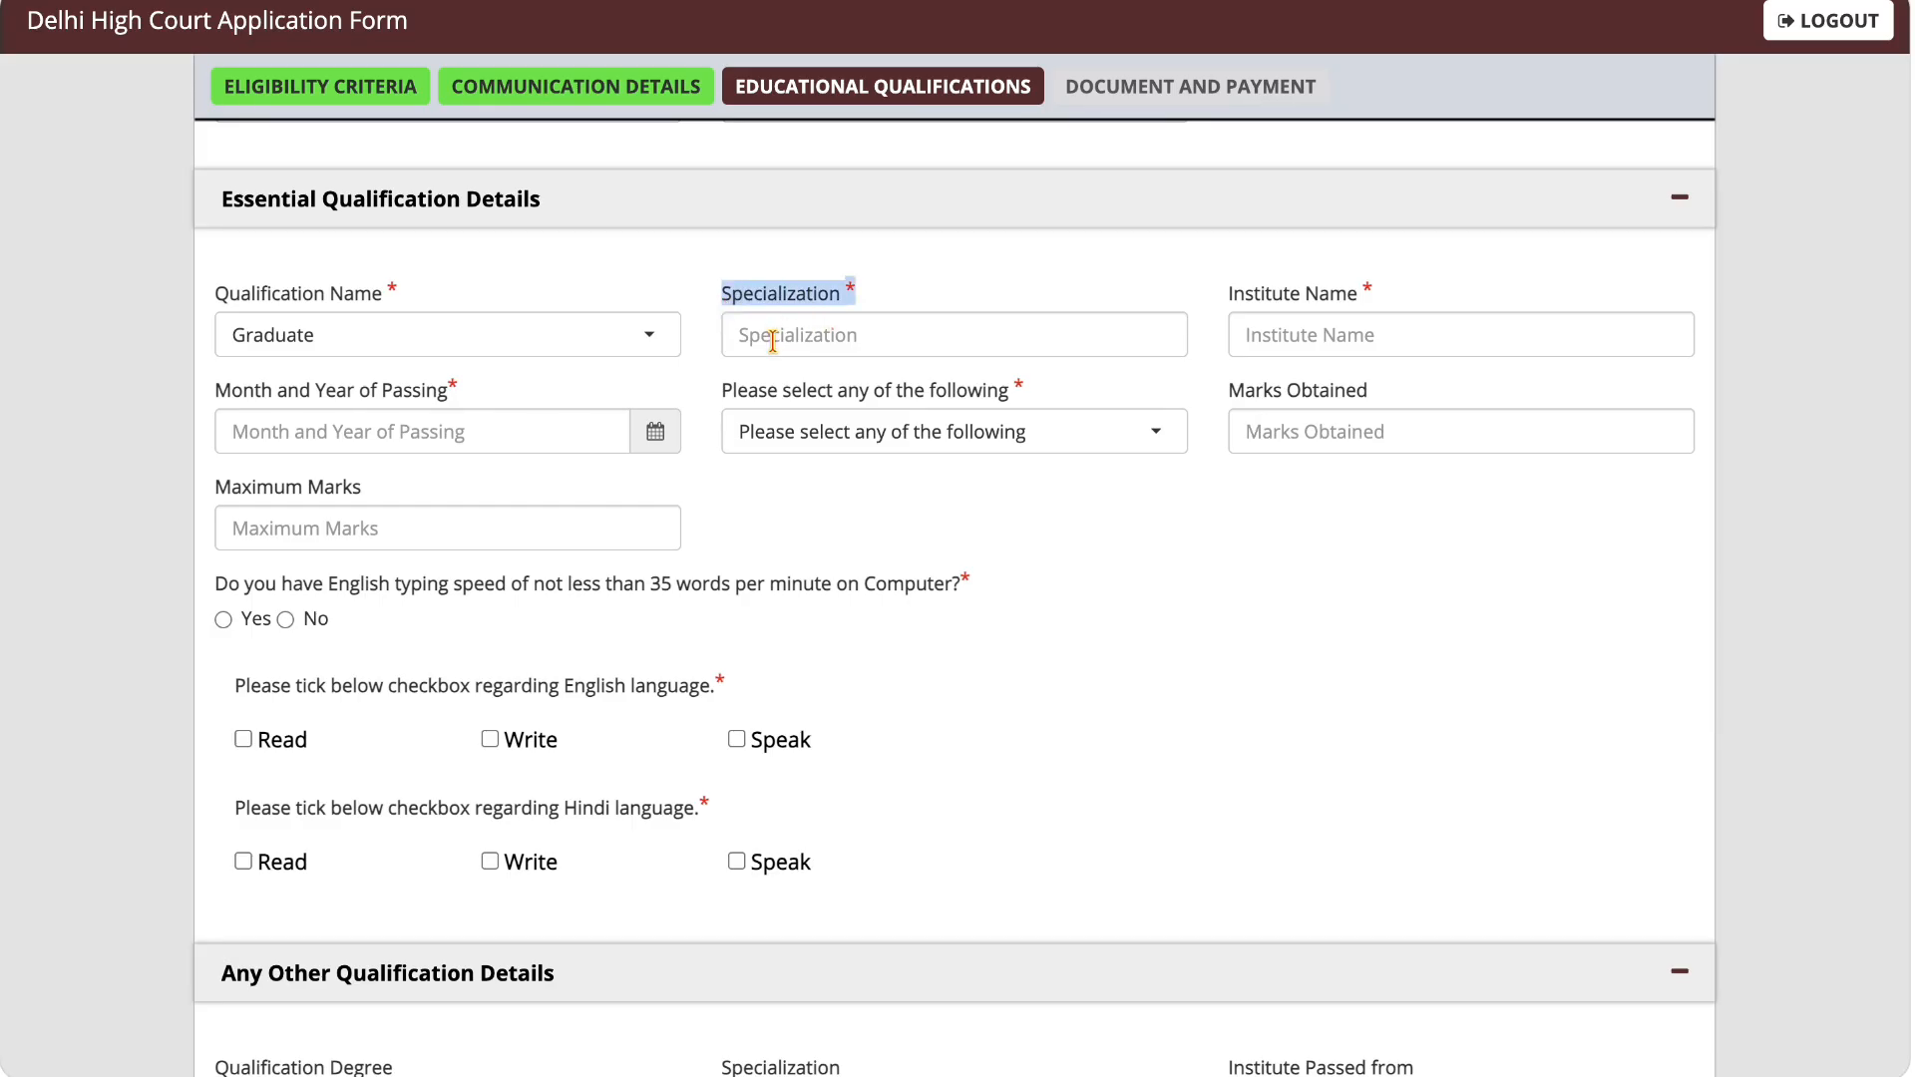
Step: Set the graduate qualification's month and year of passing to 07/2019 and its result type to Percentage
click(927, 299)
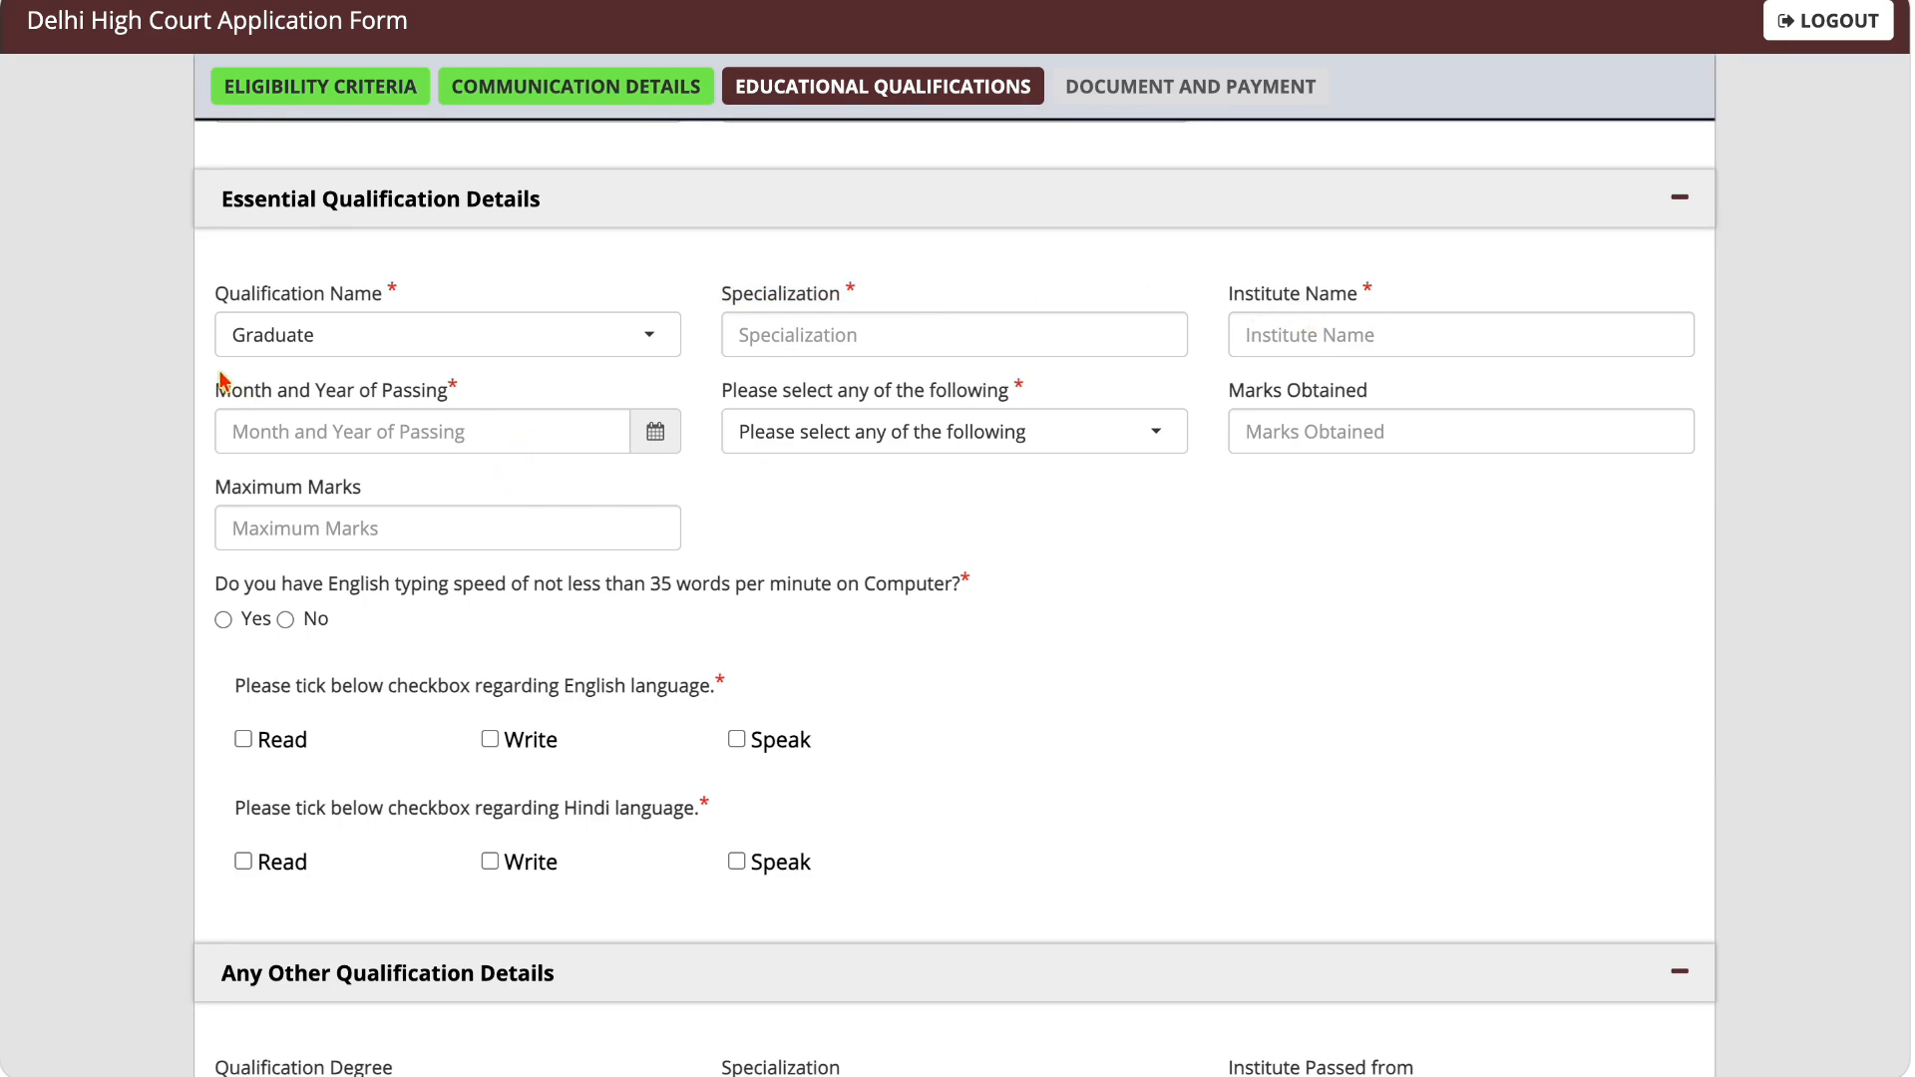
drag(217, 395, 452, 400)
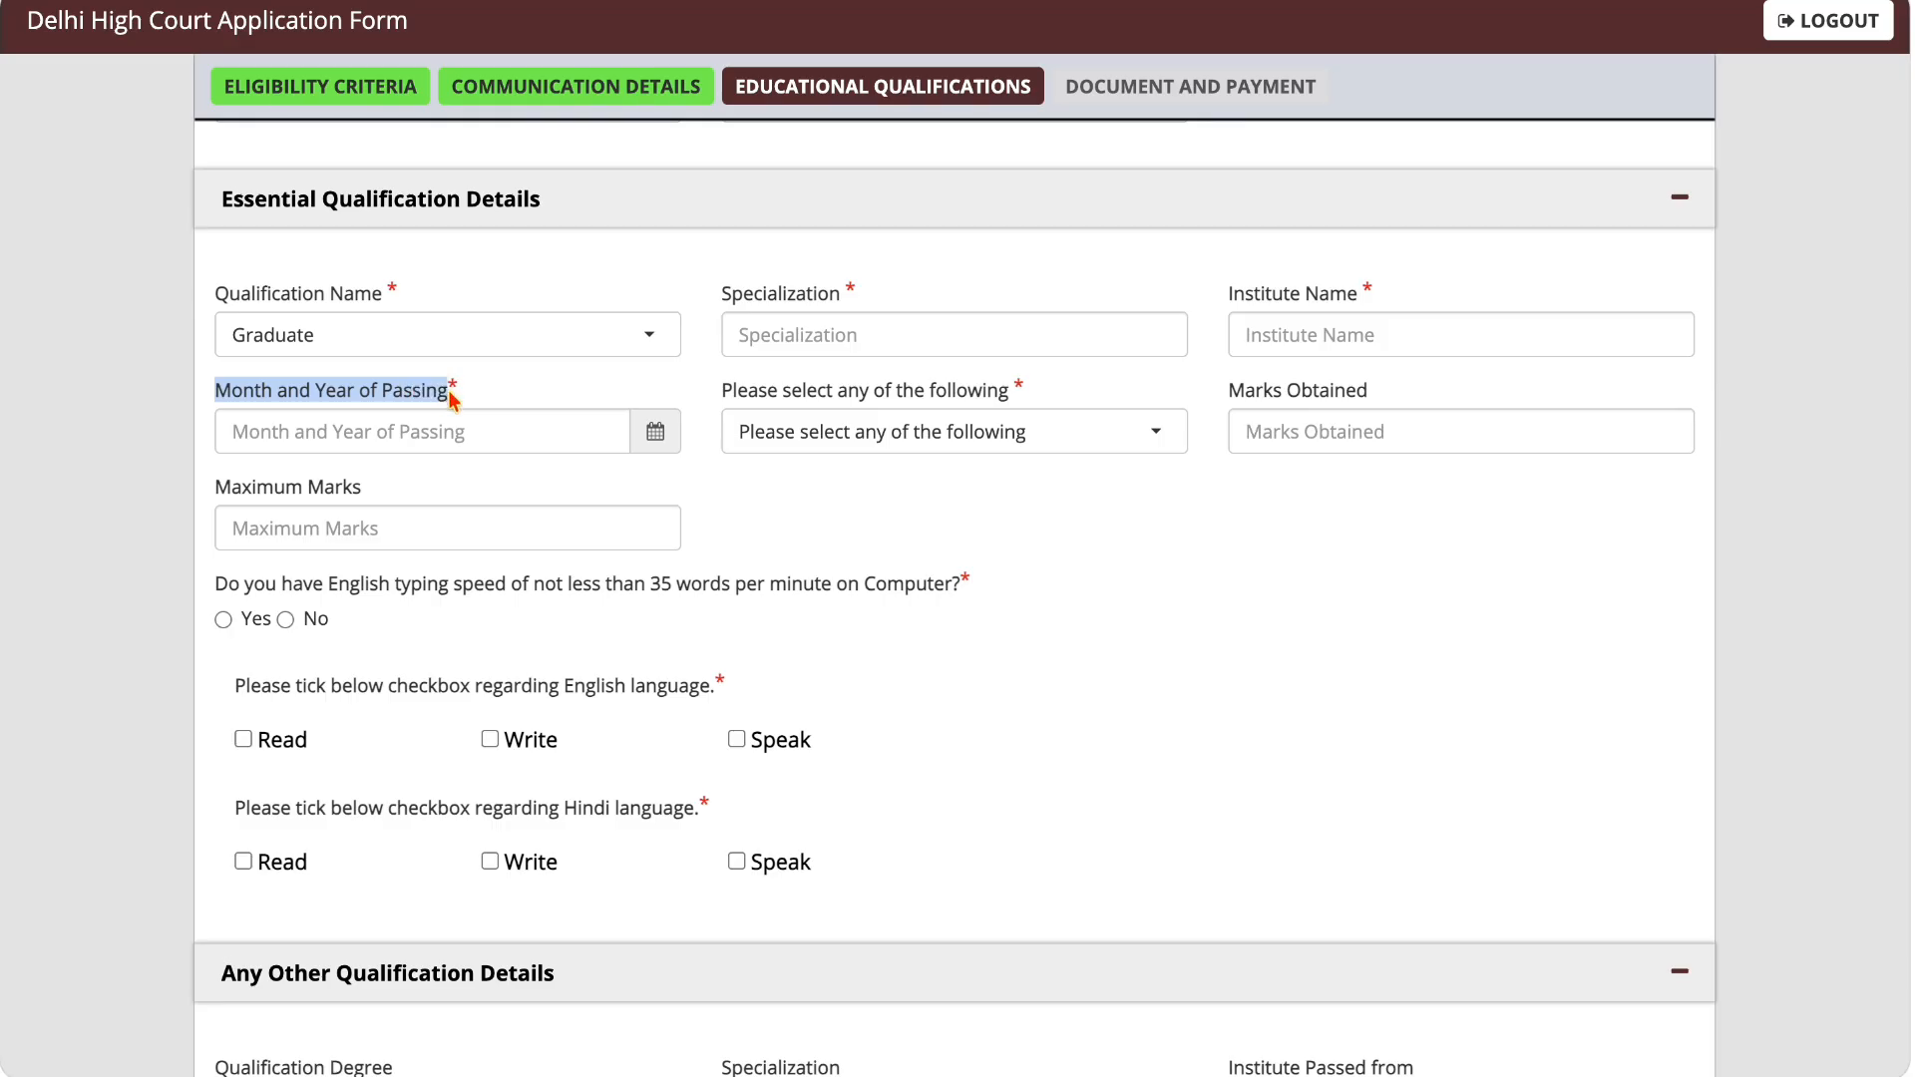
click(656, 432)
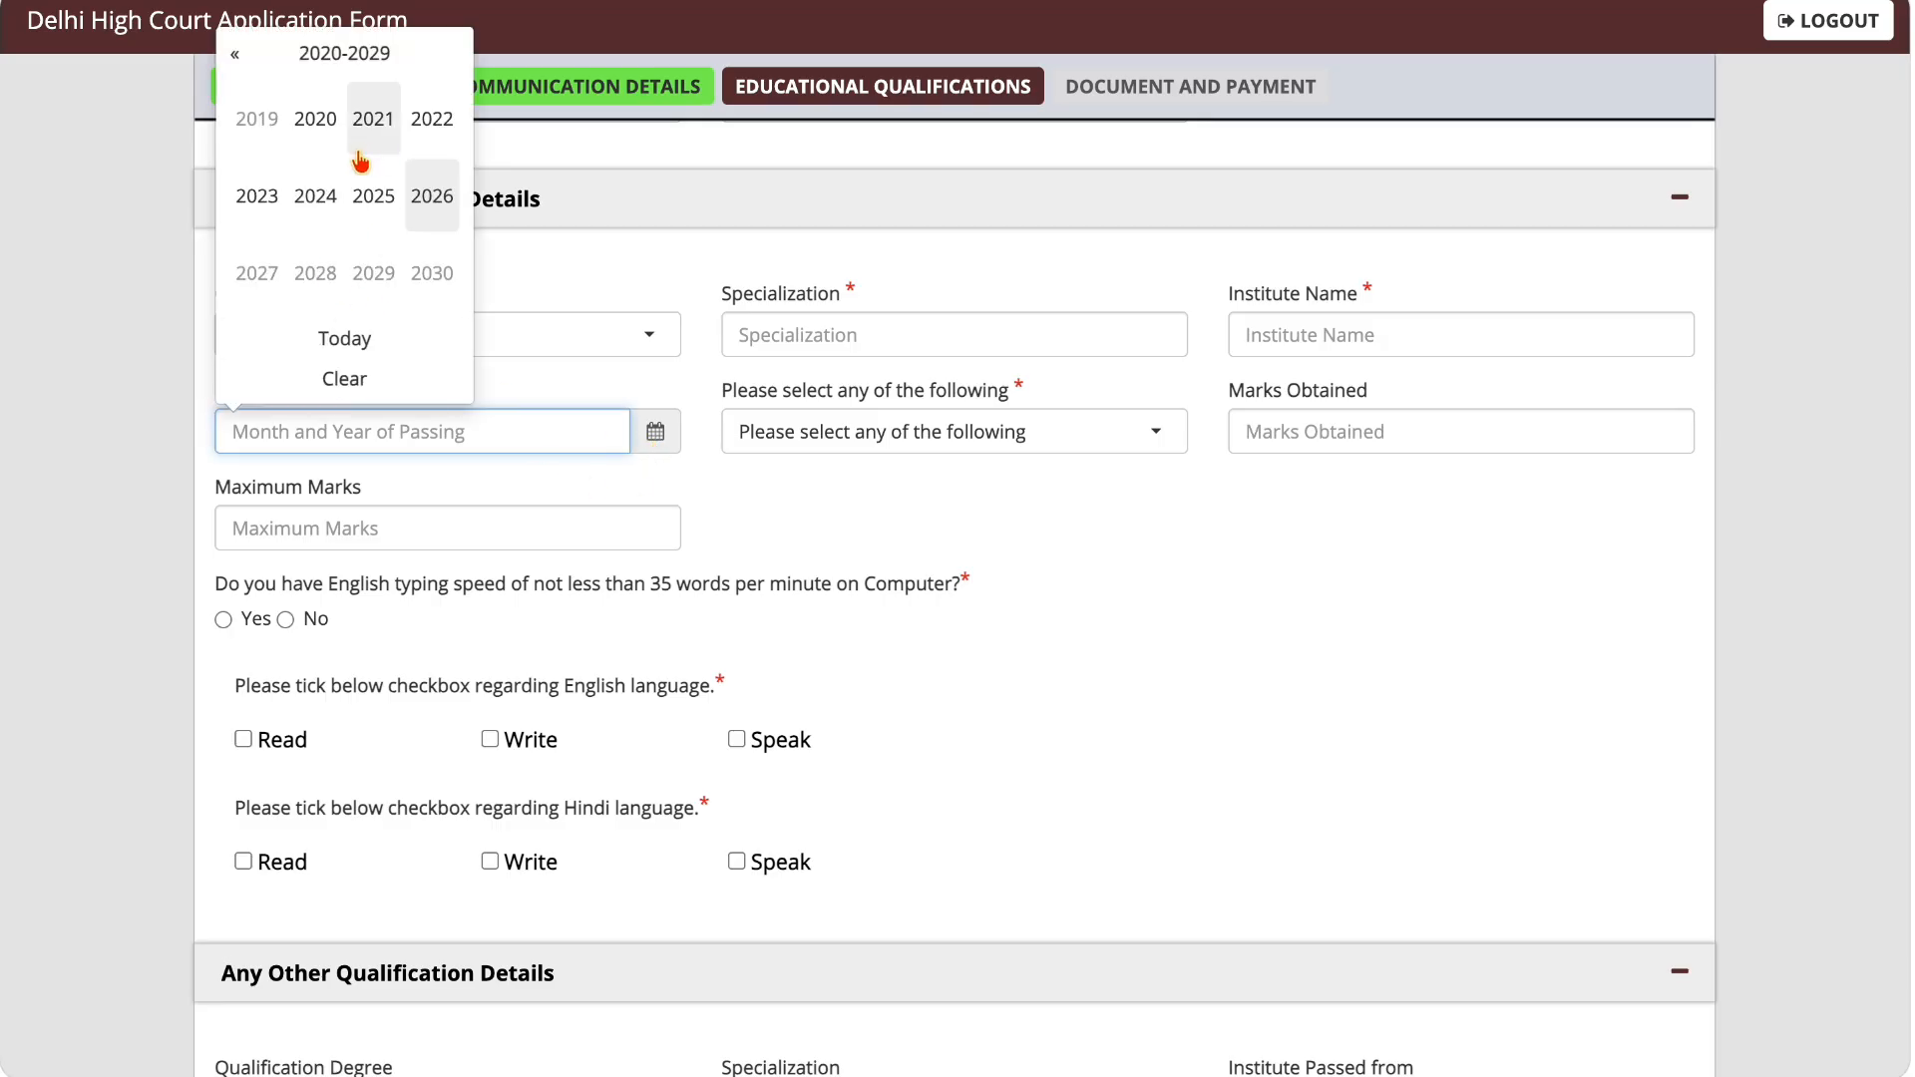
click(253, 124)
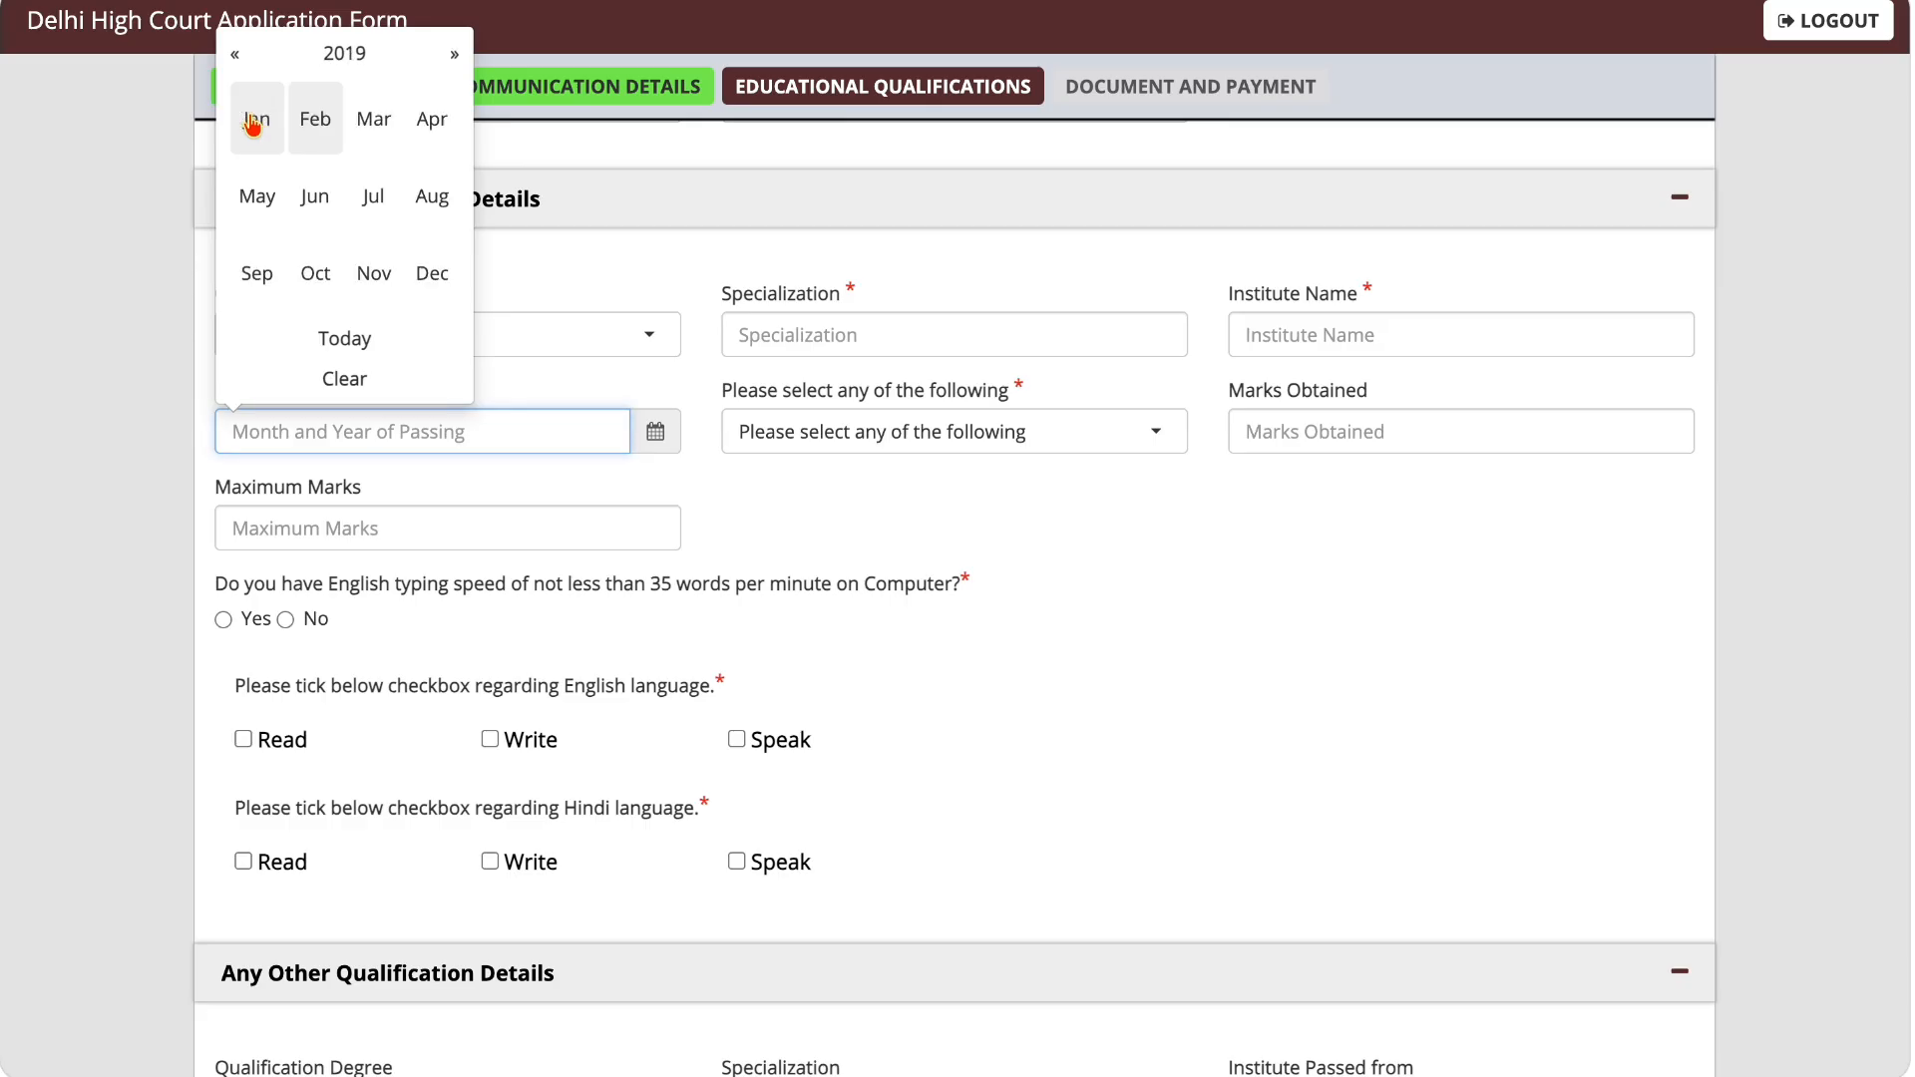
click(374, 197)
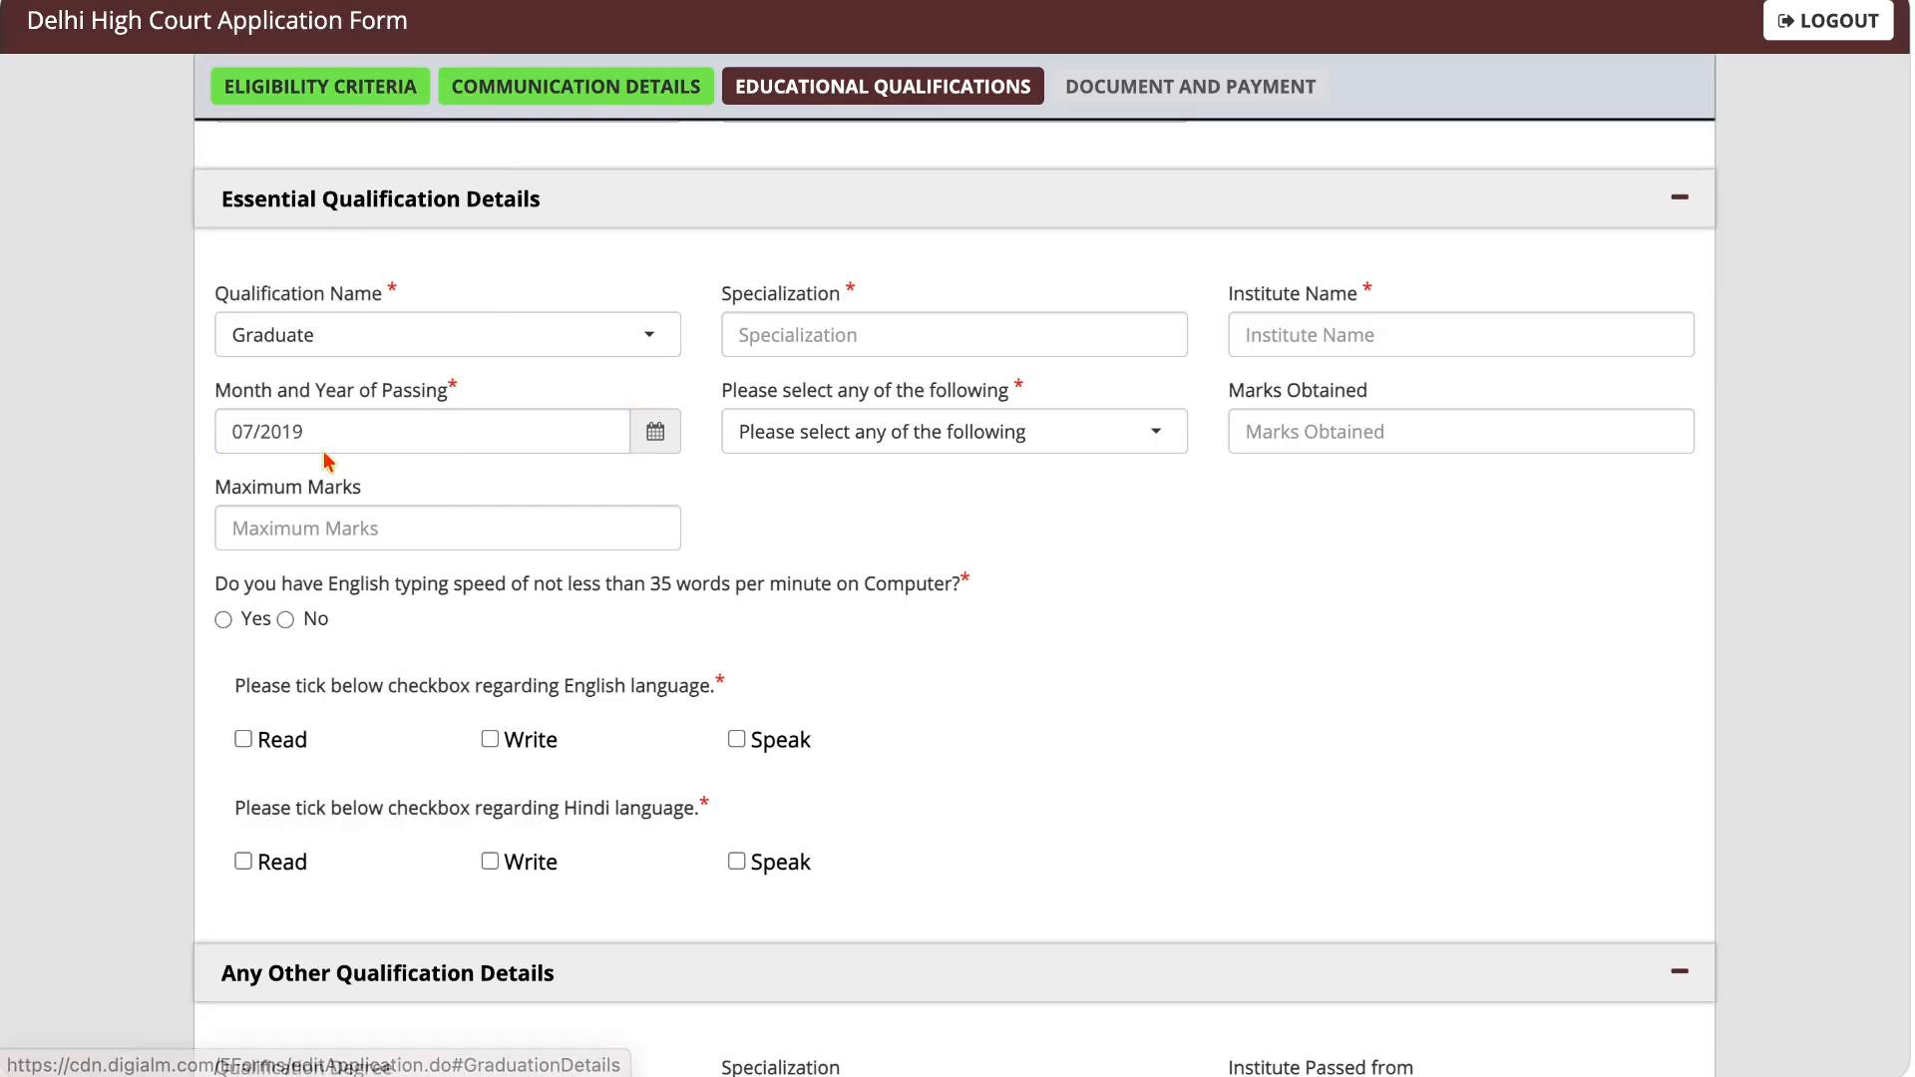
click(826, 451)
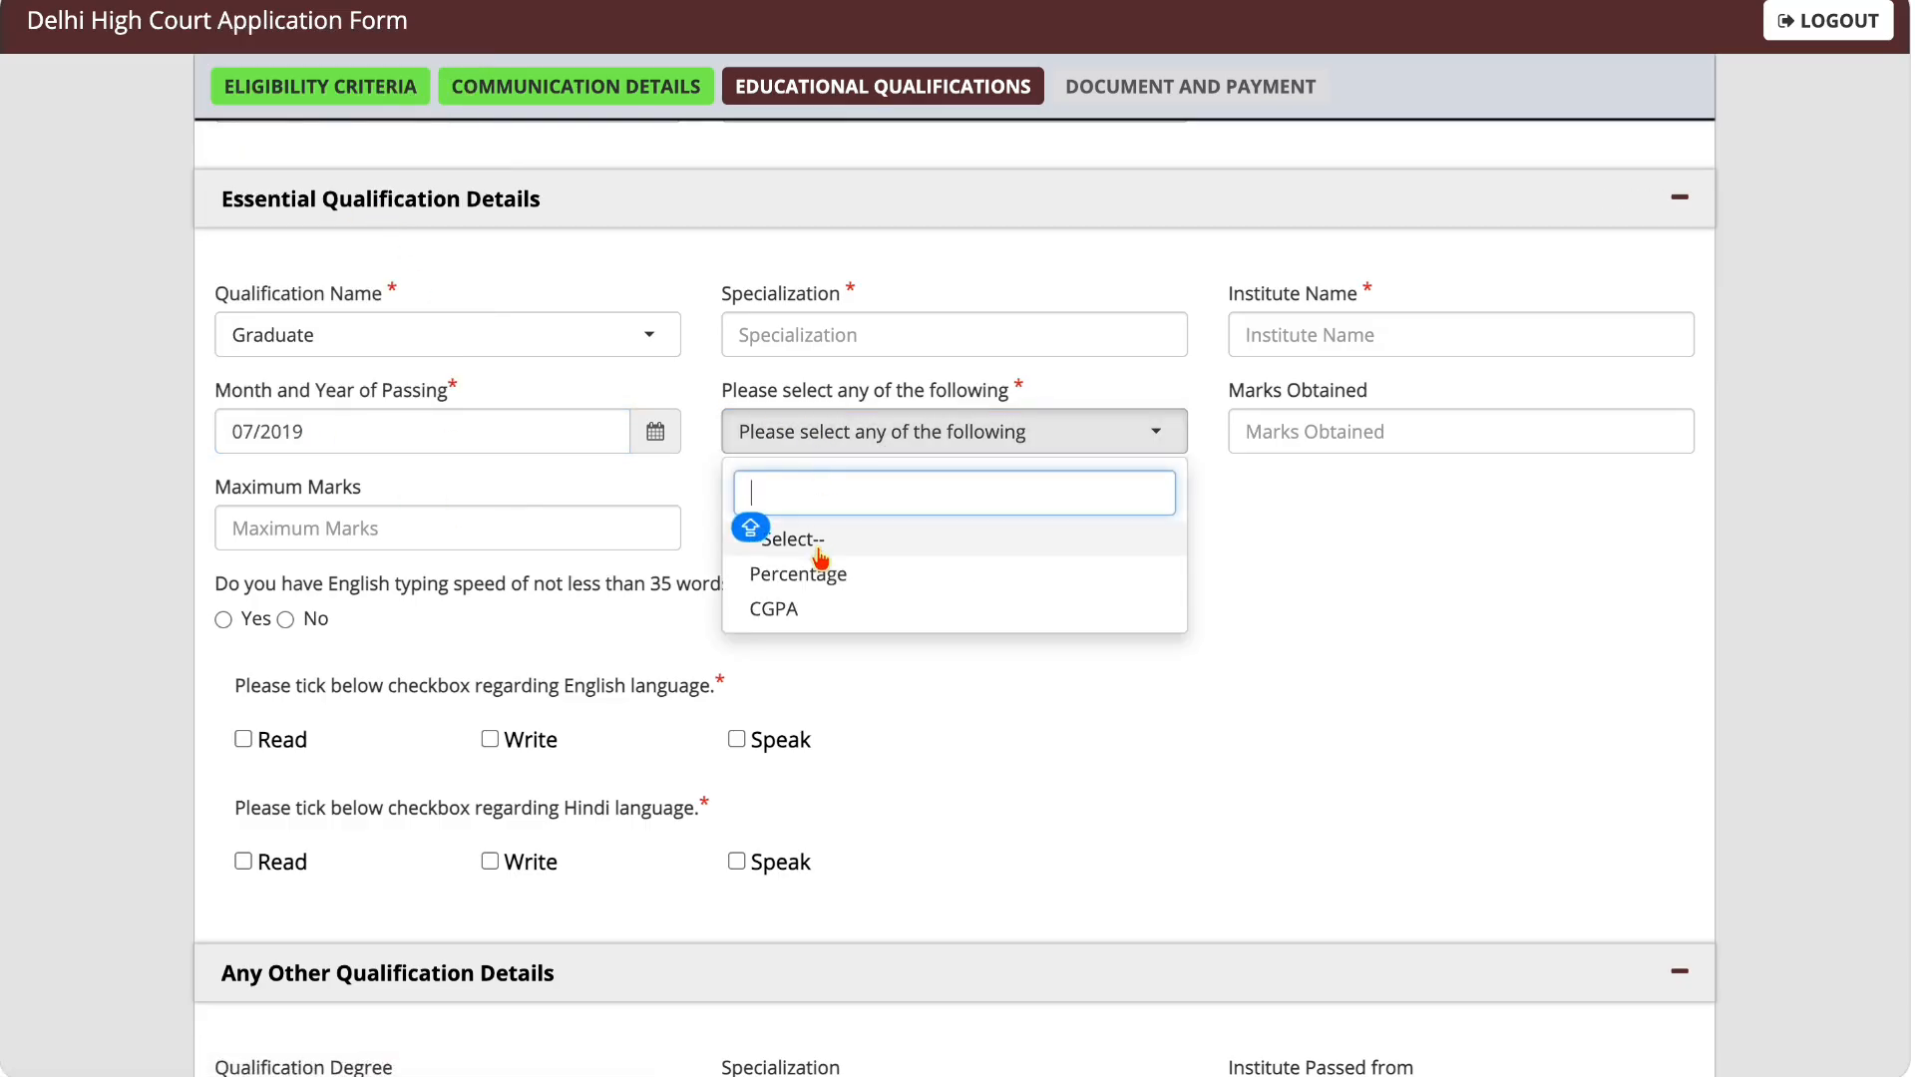
click(806, 578)
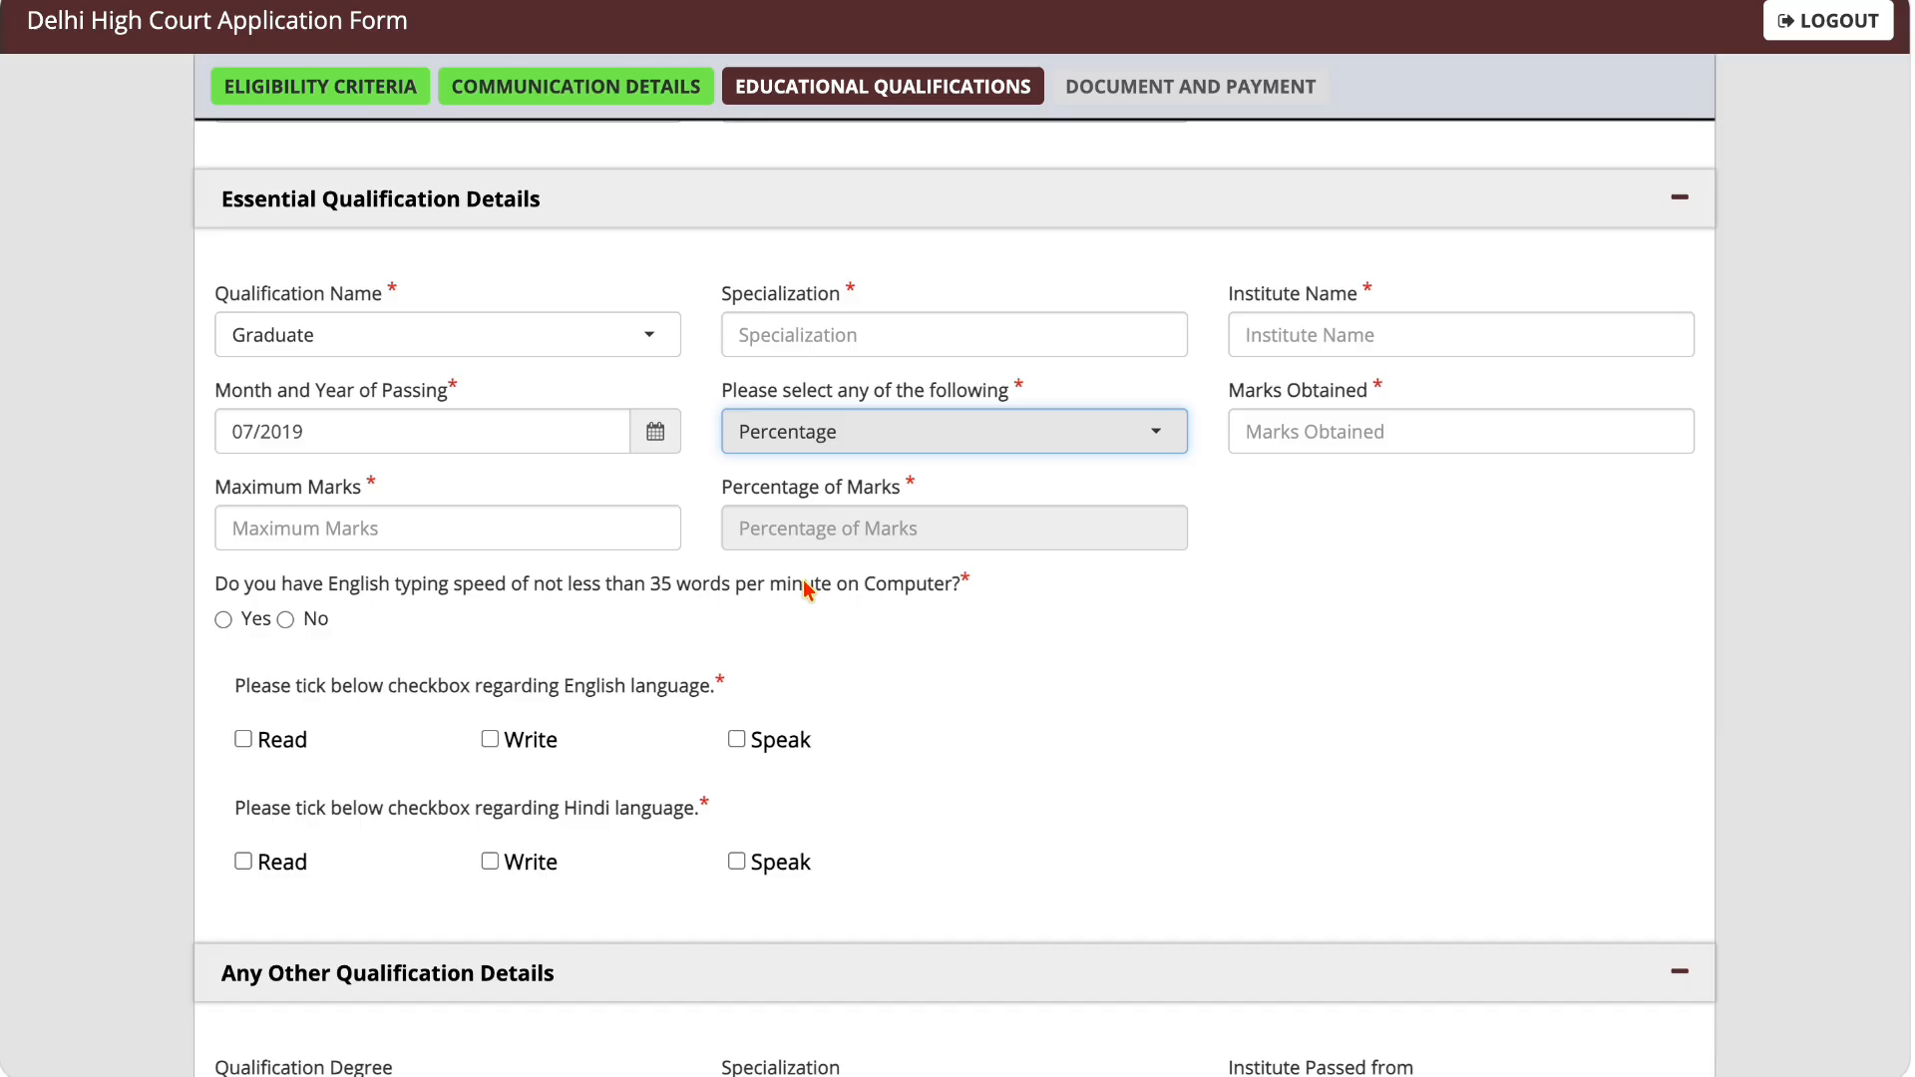
Step: Enter 1500 as the marks obtained and 2000 as the maximum marks for the graduate qualification
click(1294, 439)
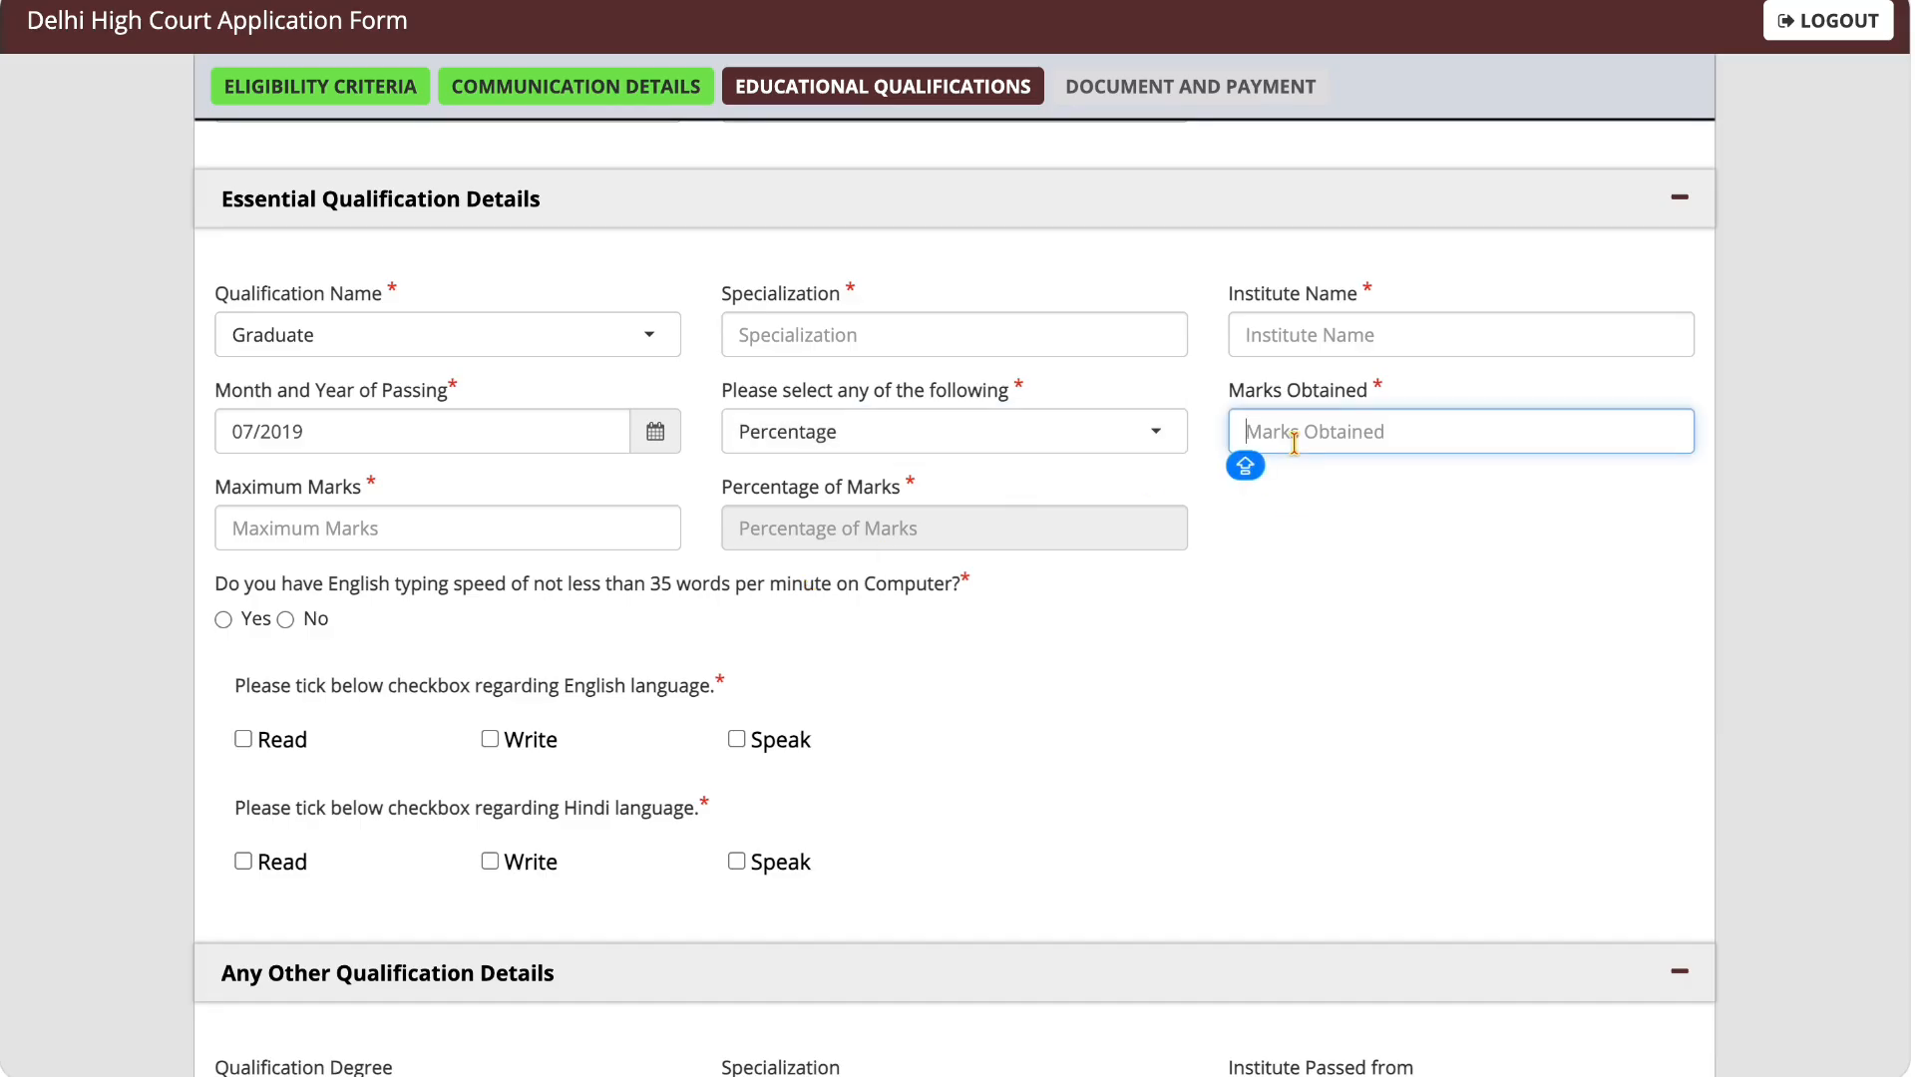
text(1500)
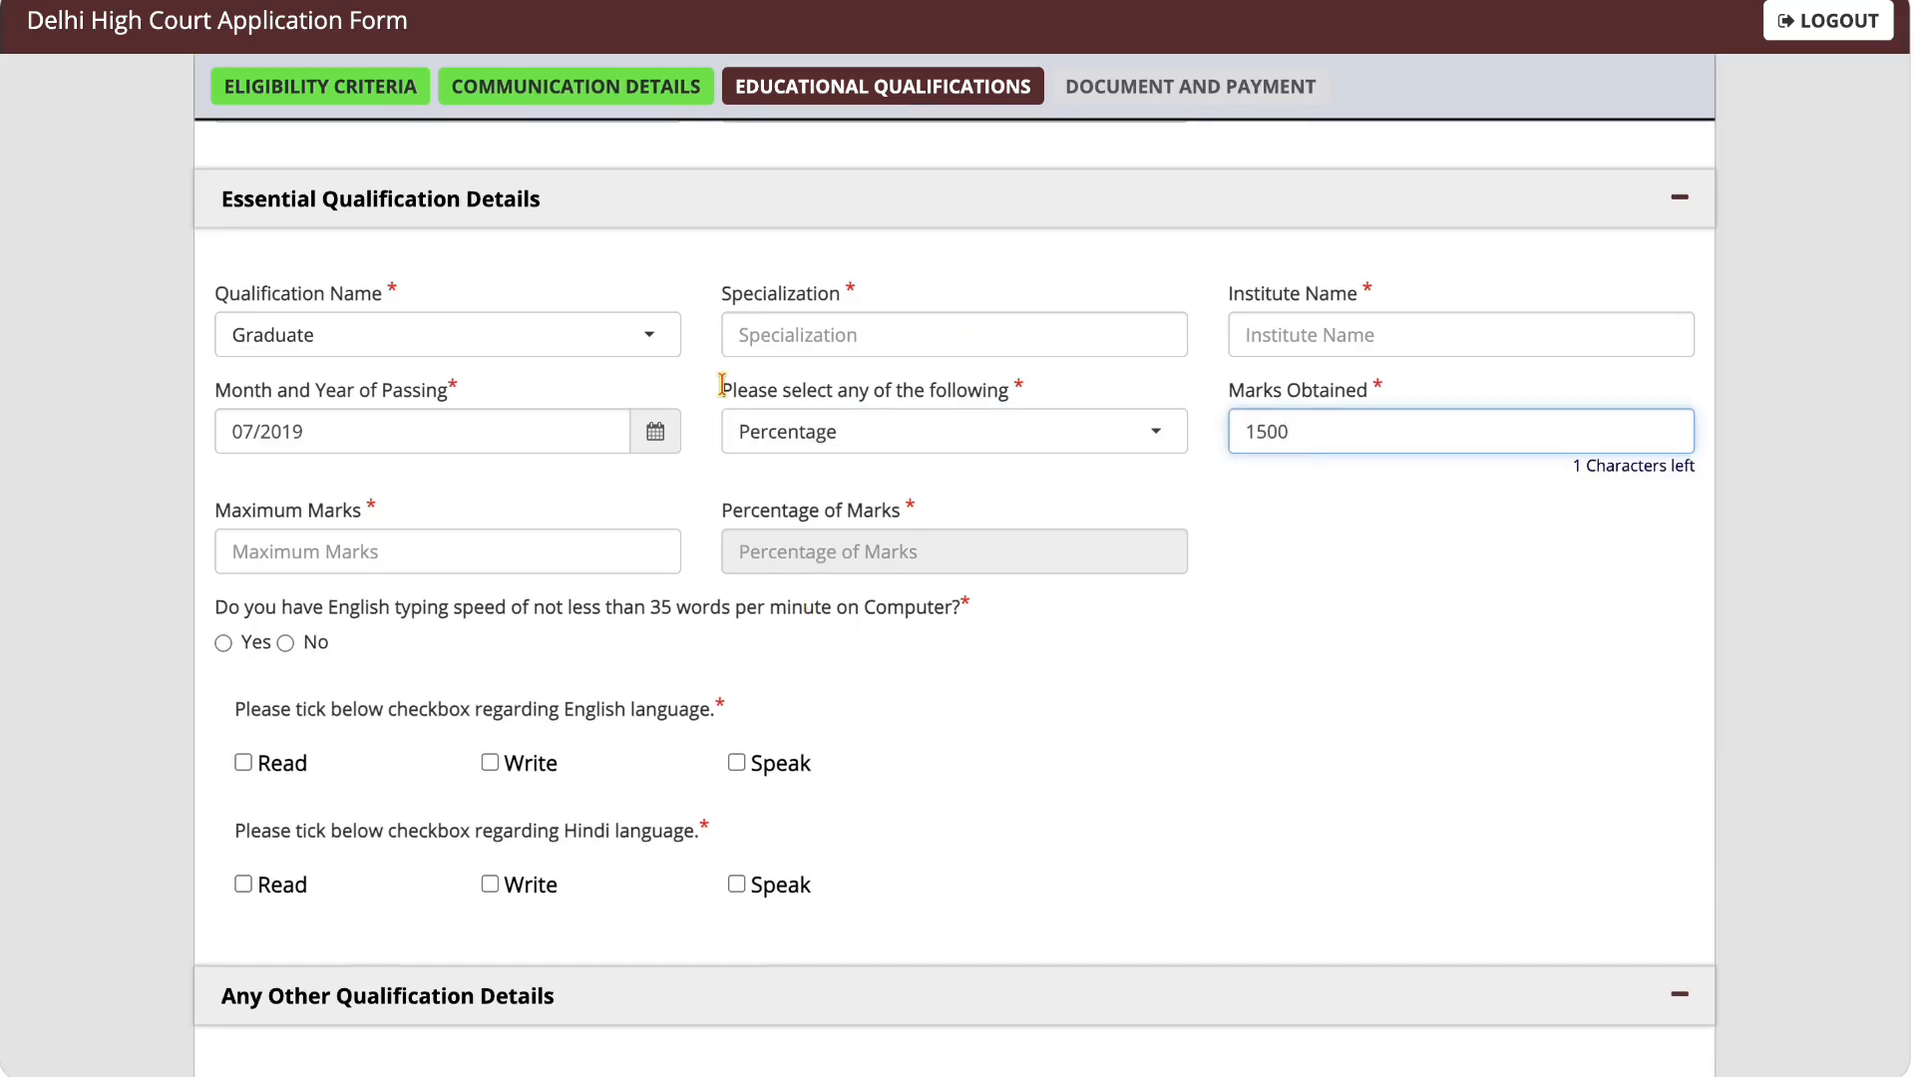
click(479, 552)
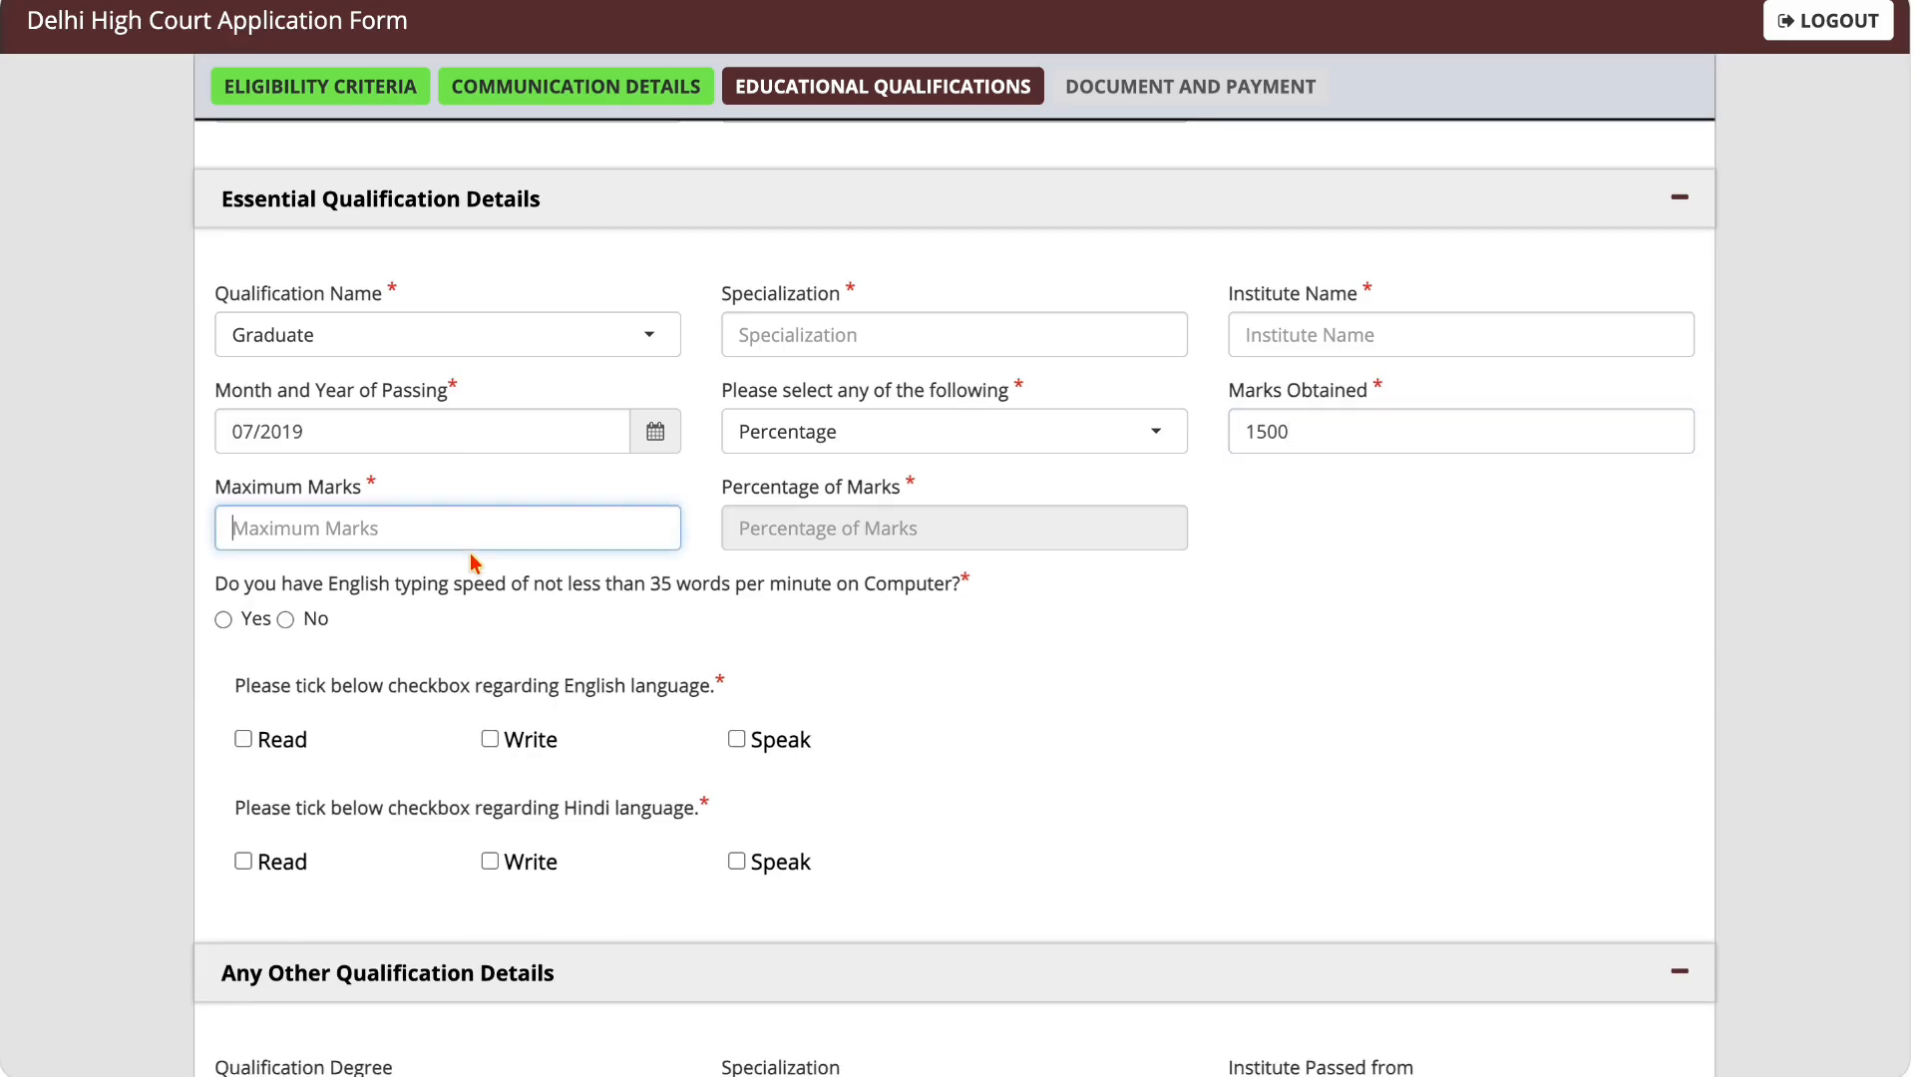
text(200)
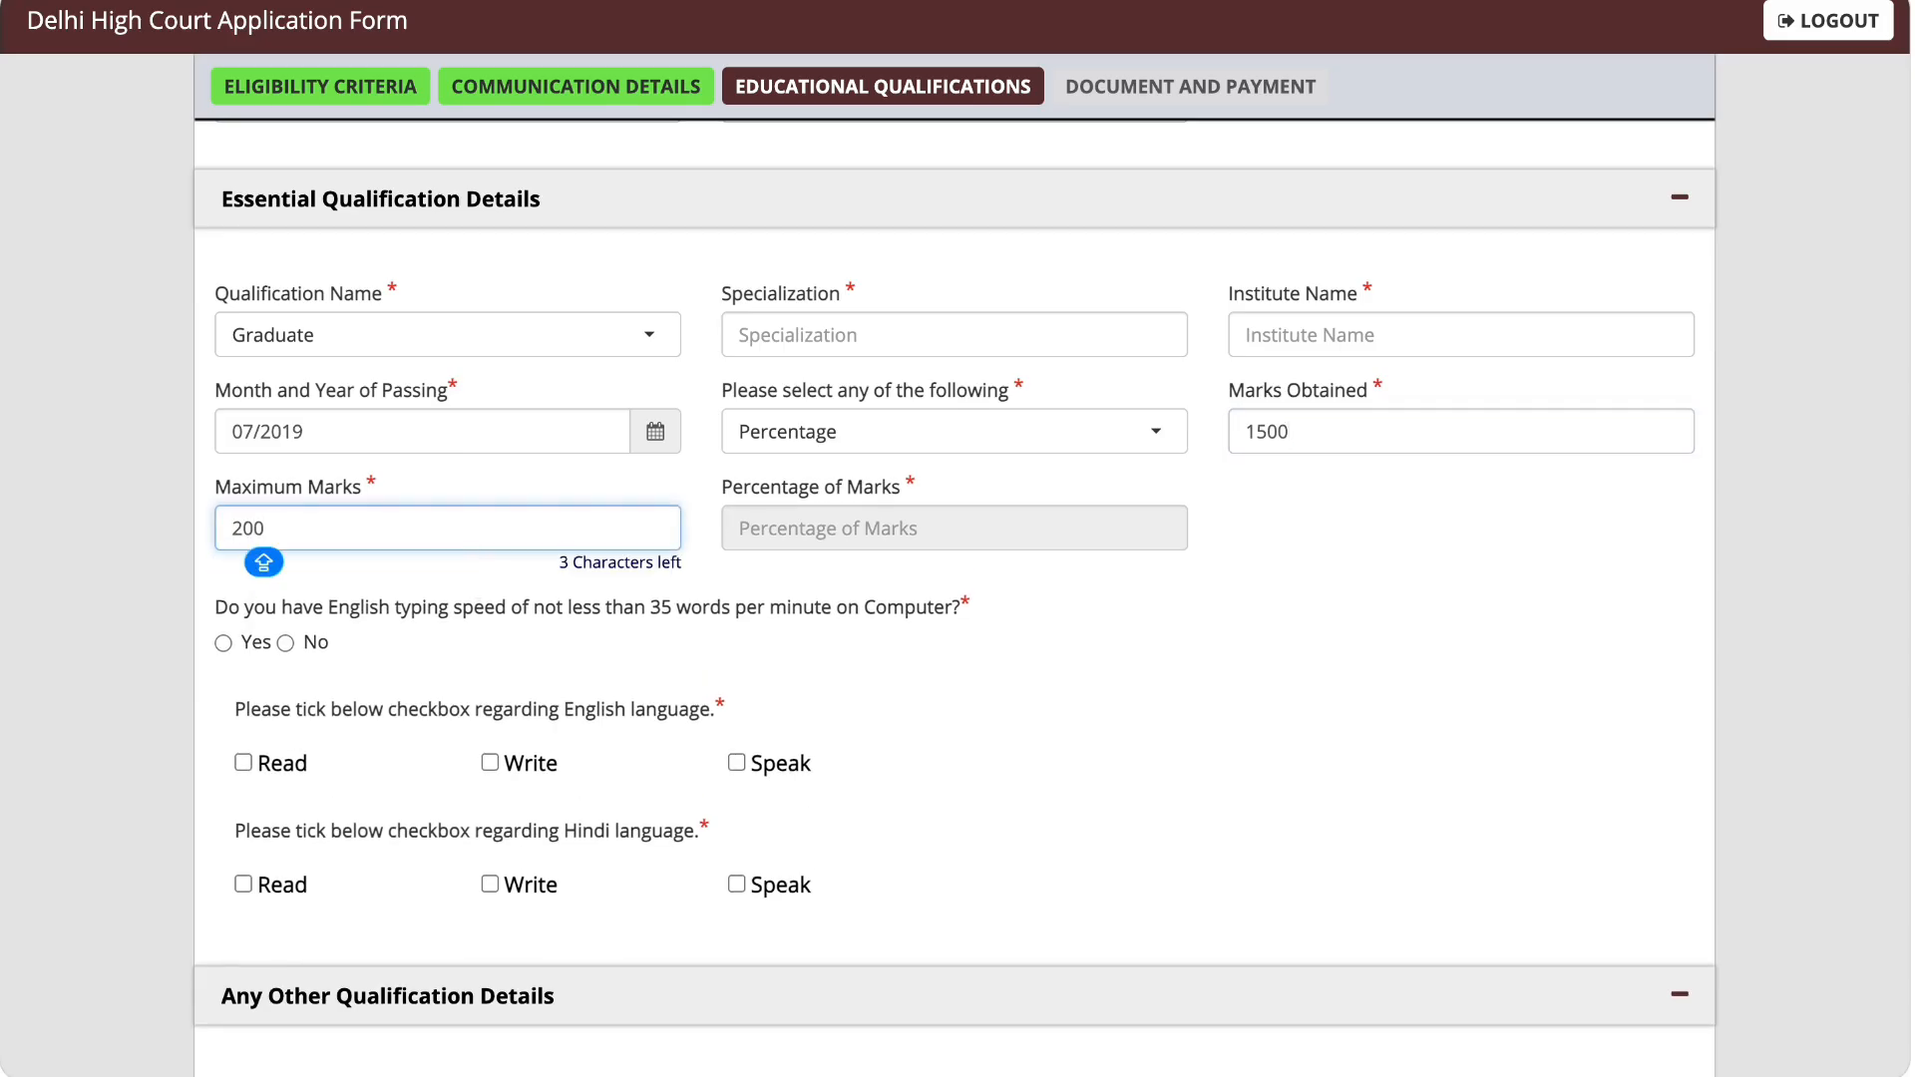
text(0)
click(880, 587)
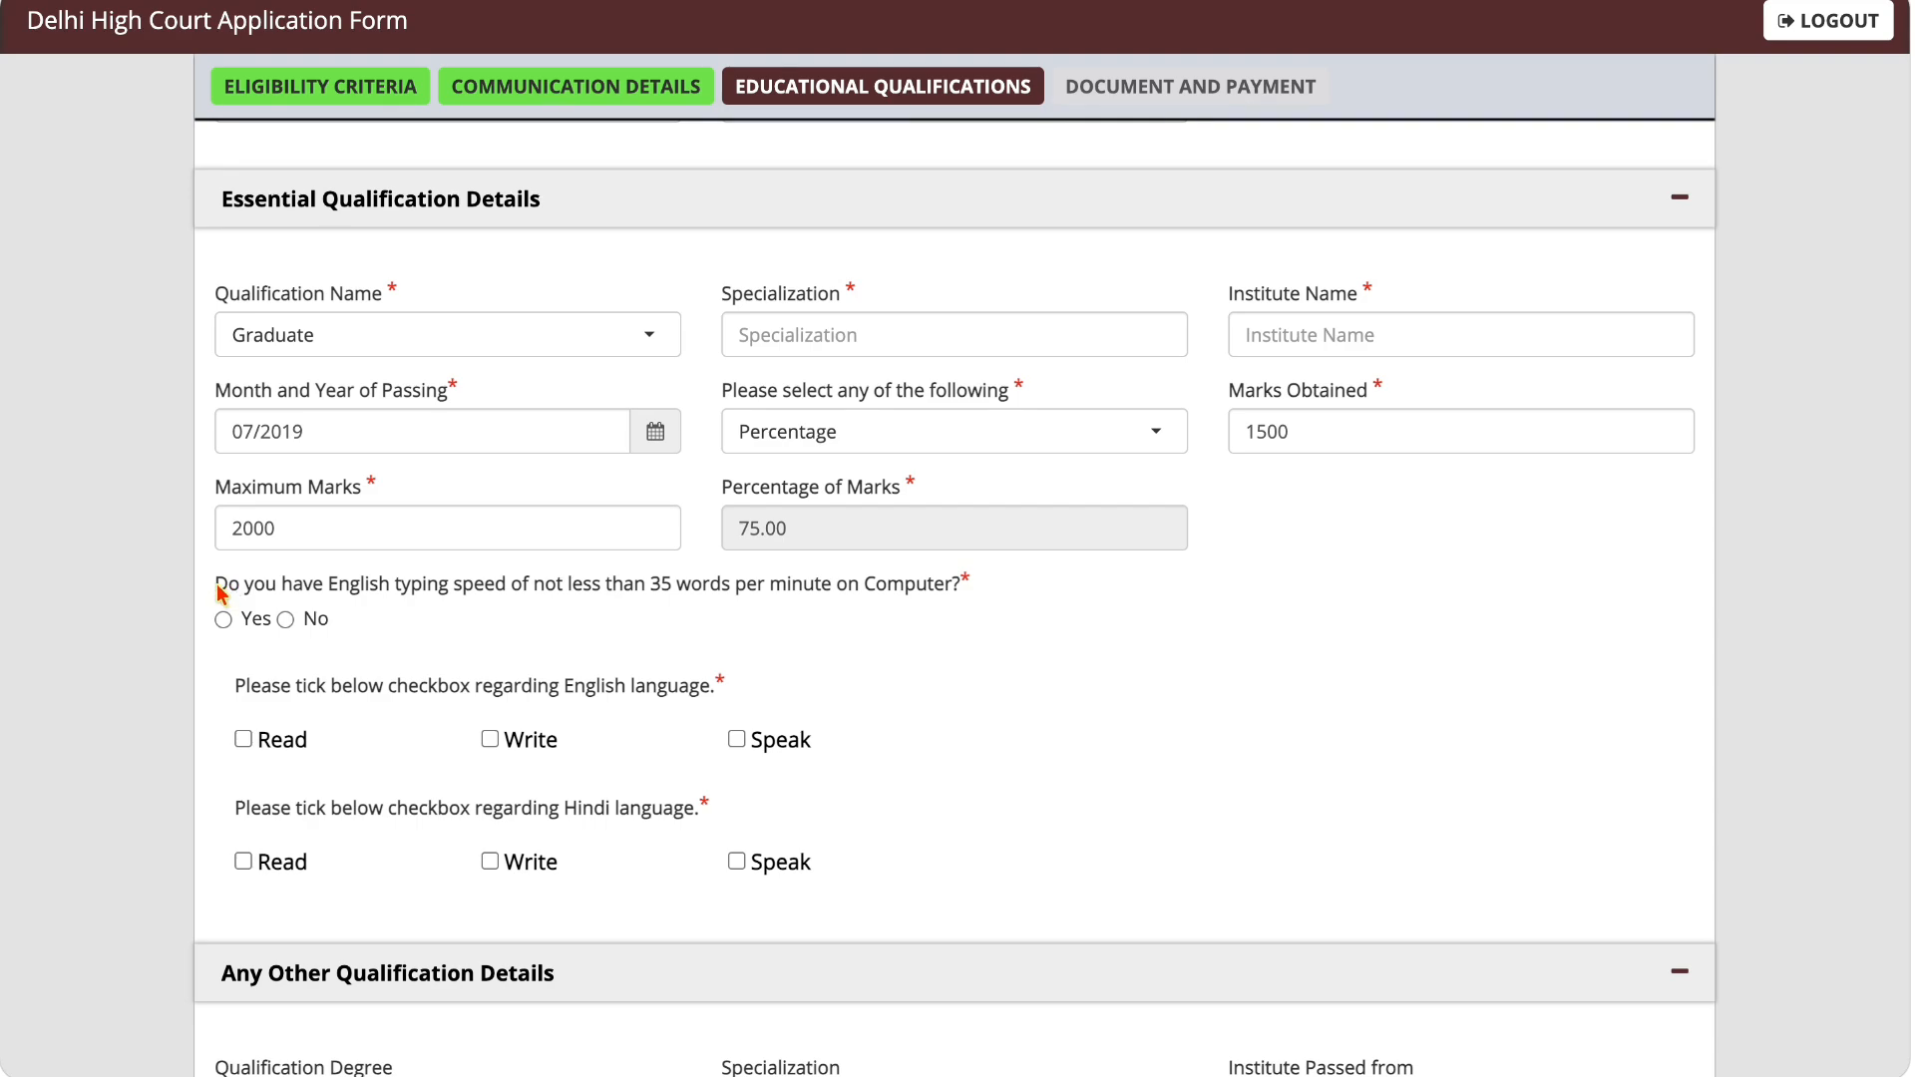
Step: Answer Yes to the 35 words per minute English typing question and tick Read, Write and Speak for both English and Hindi
drag(217, 588, 622, 594)
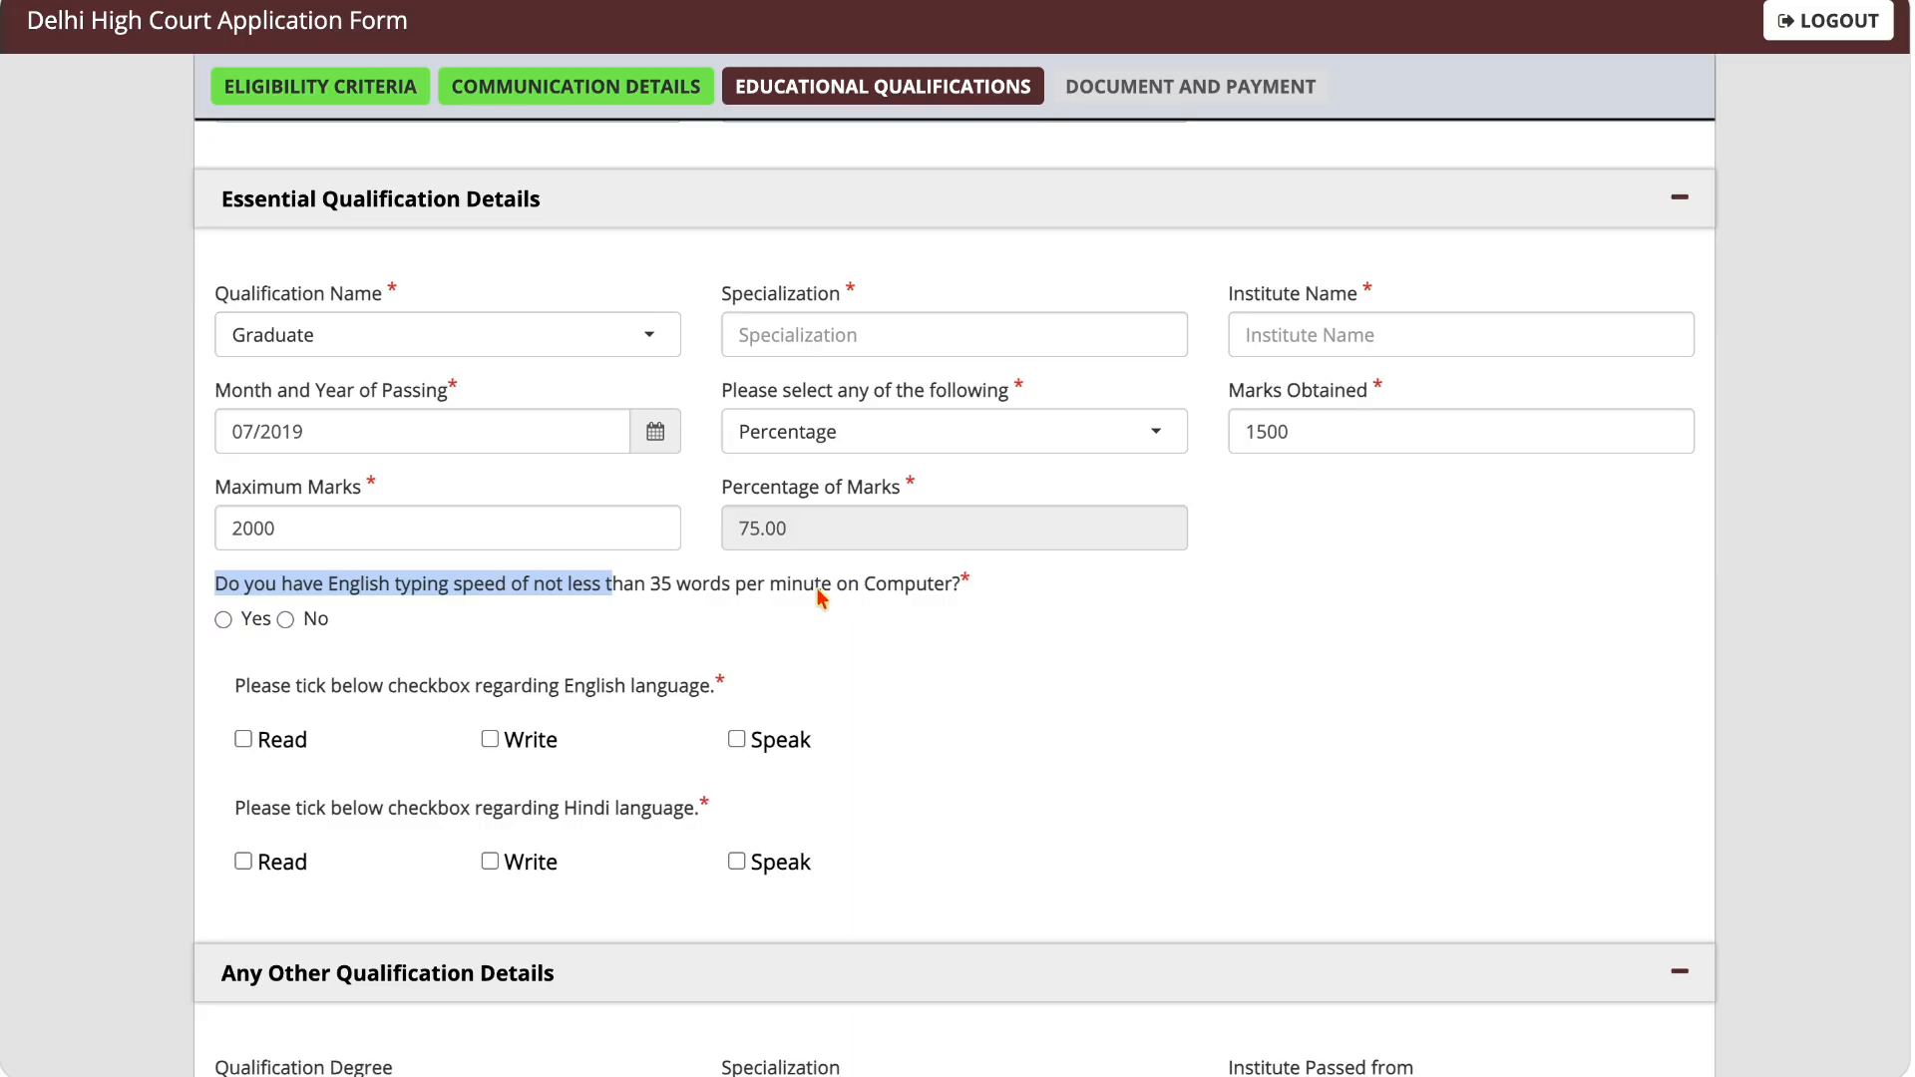
click(636, 591)
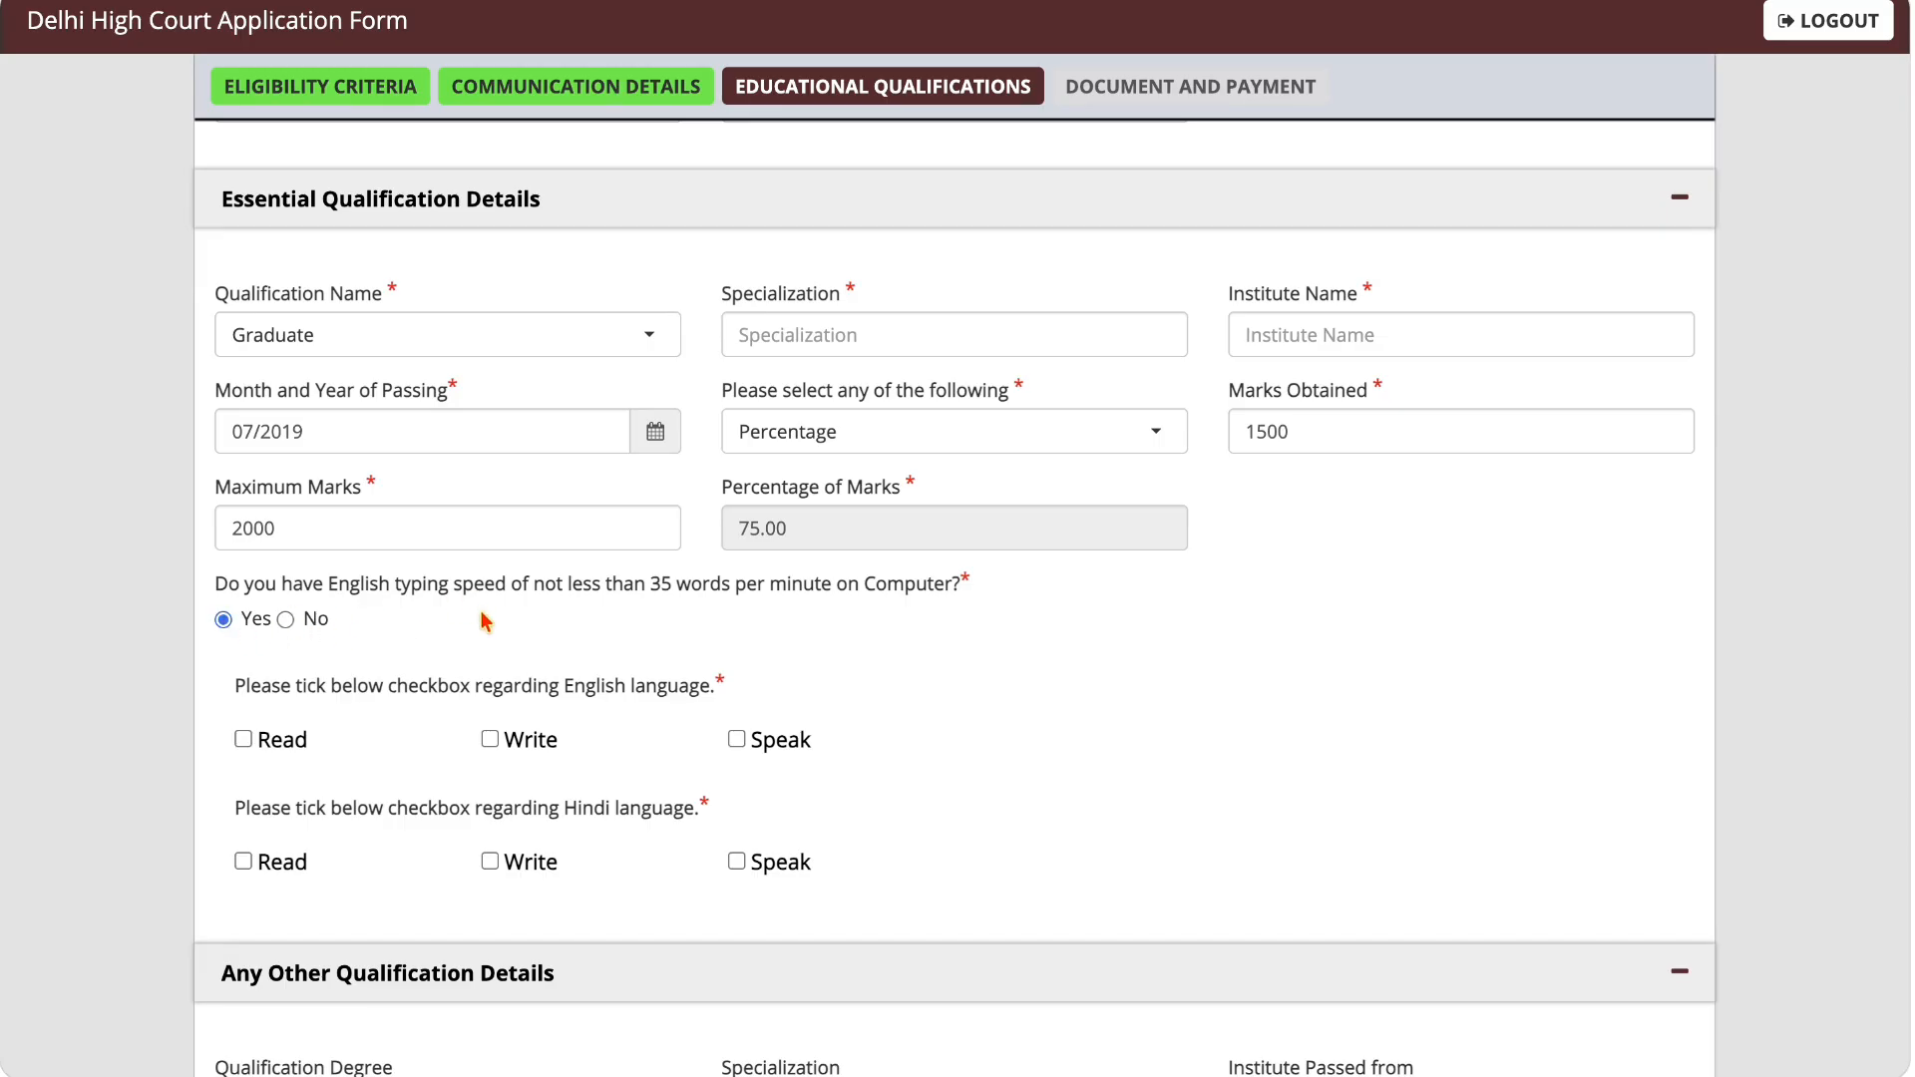
scroll(486, 622, down, 1)
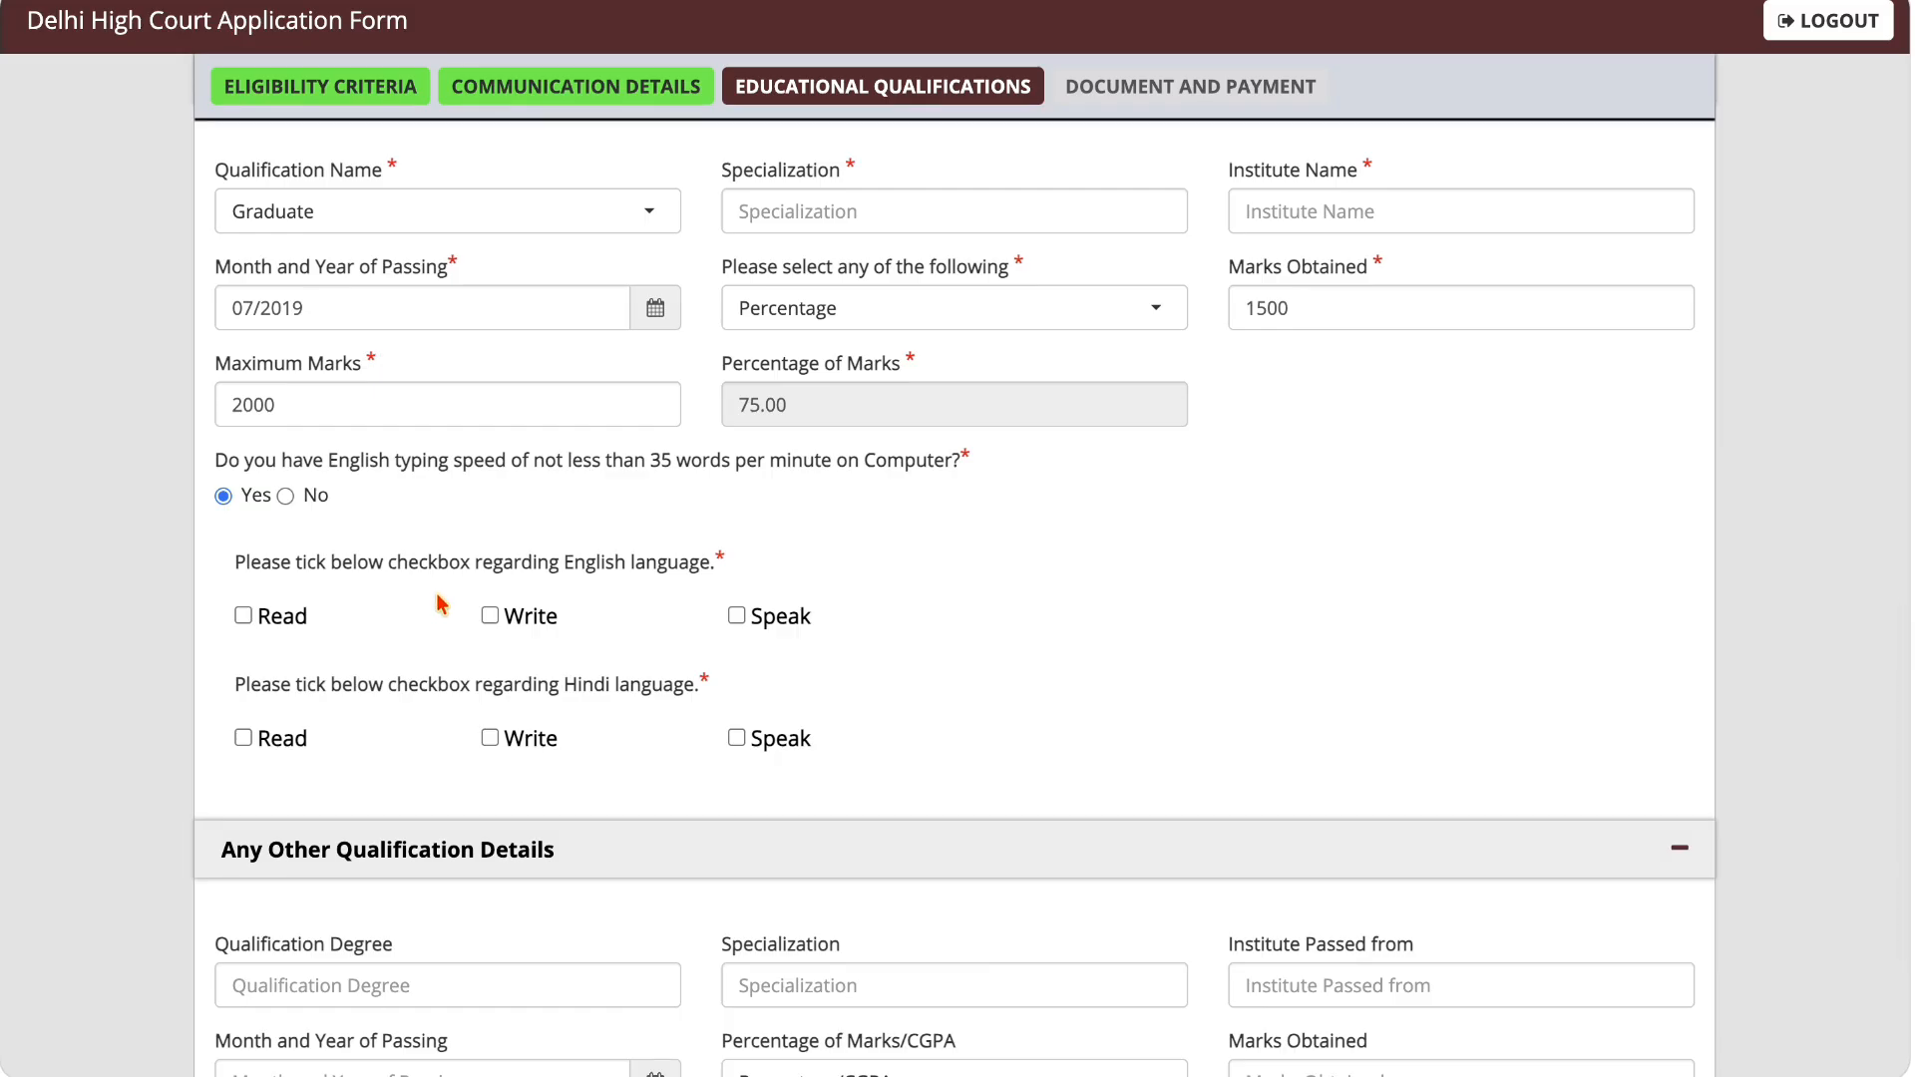
drag(246, 561, 728, 564)
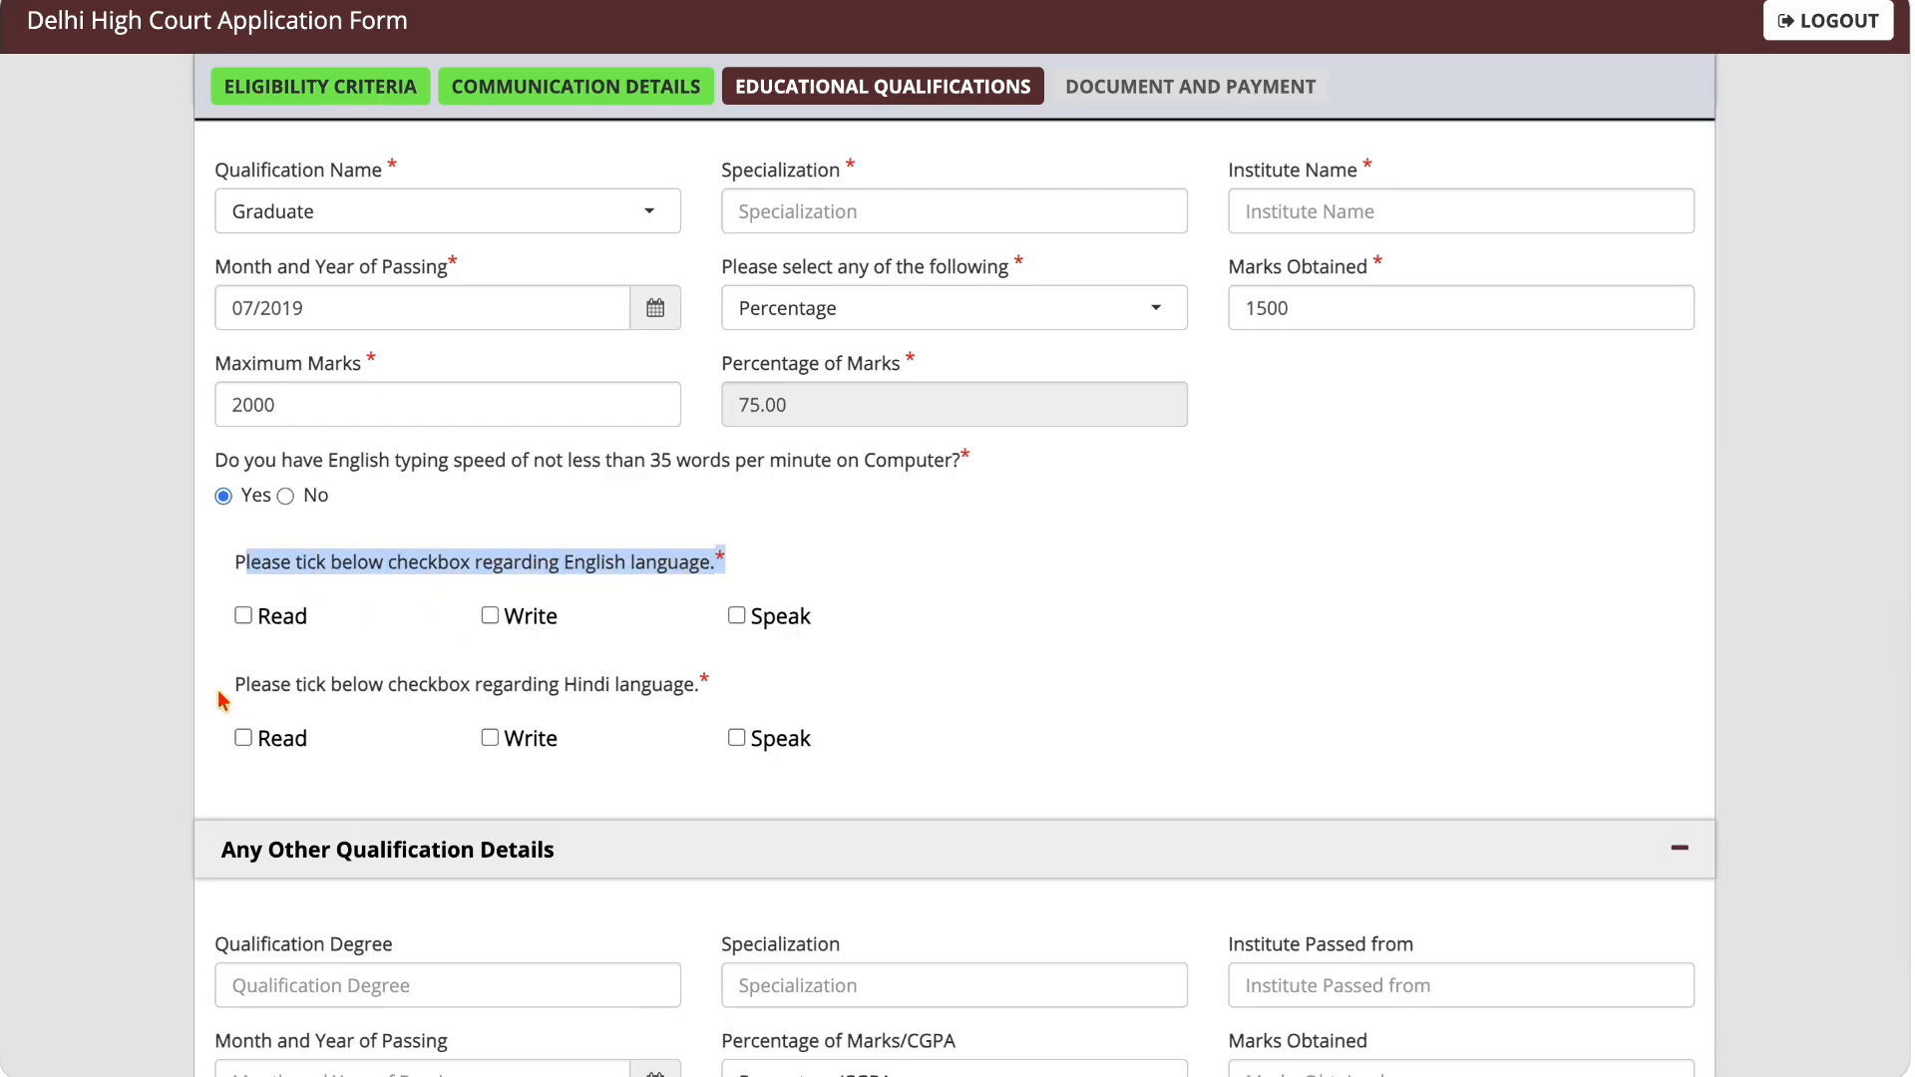
click(427, 603)
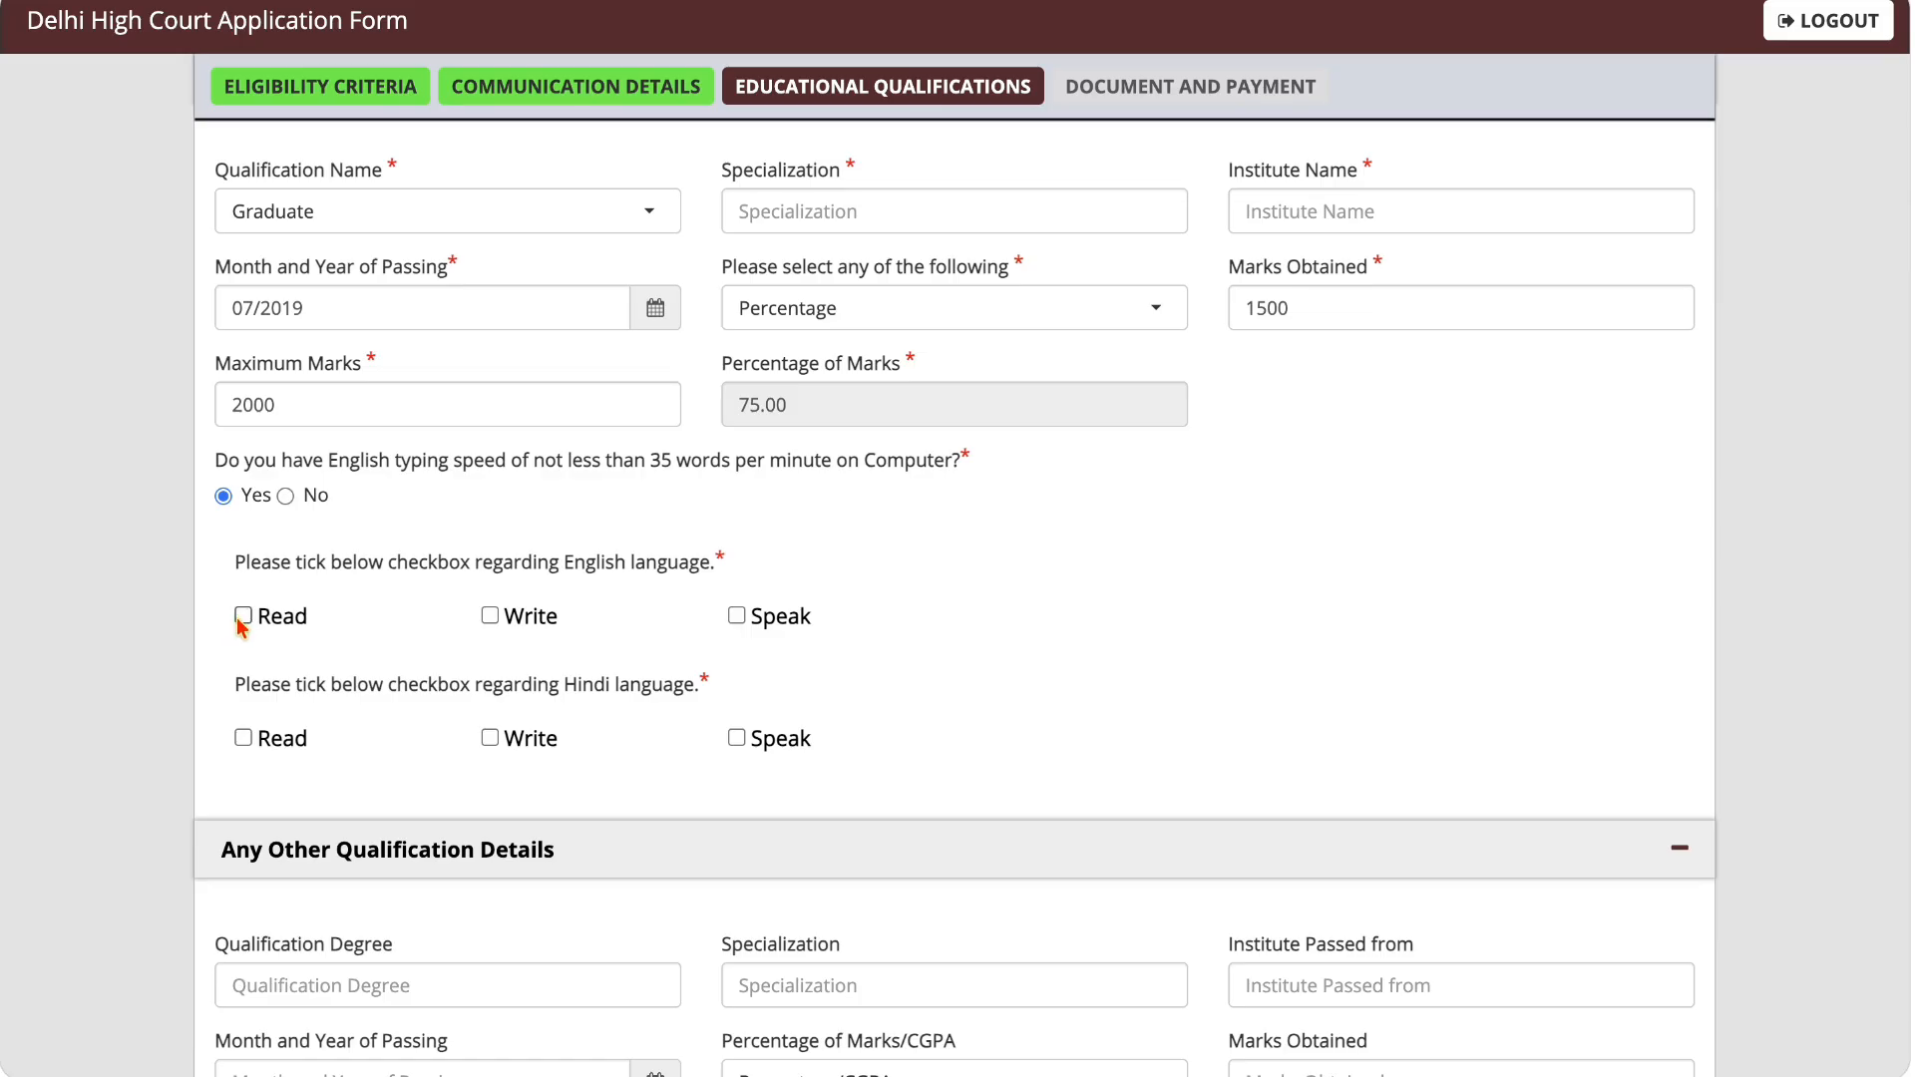
click(490, 616)
click(243, 739)
click(489, 738)
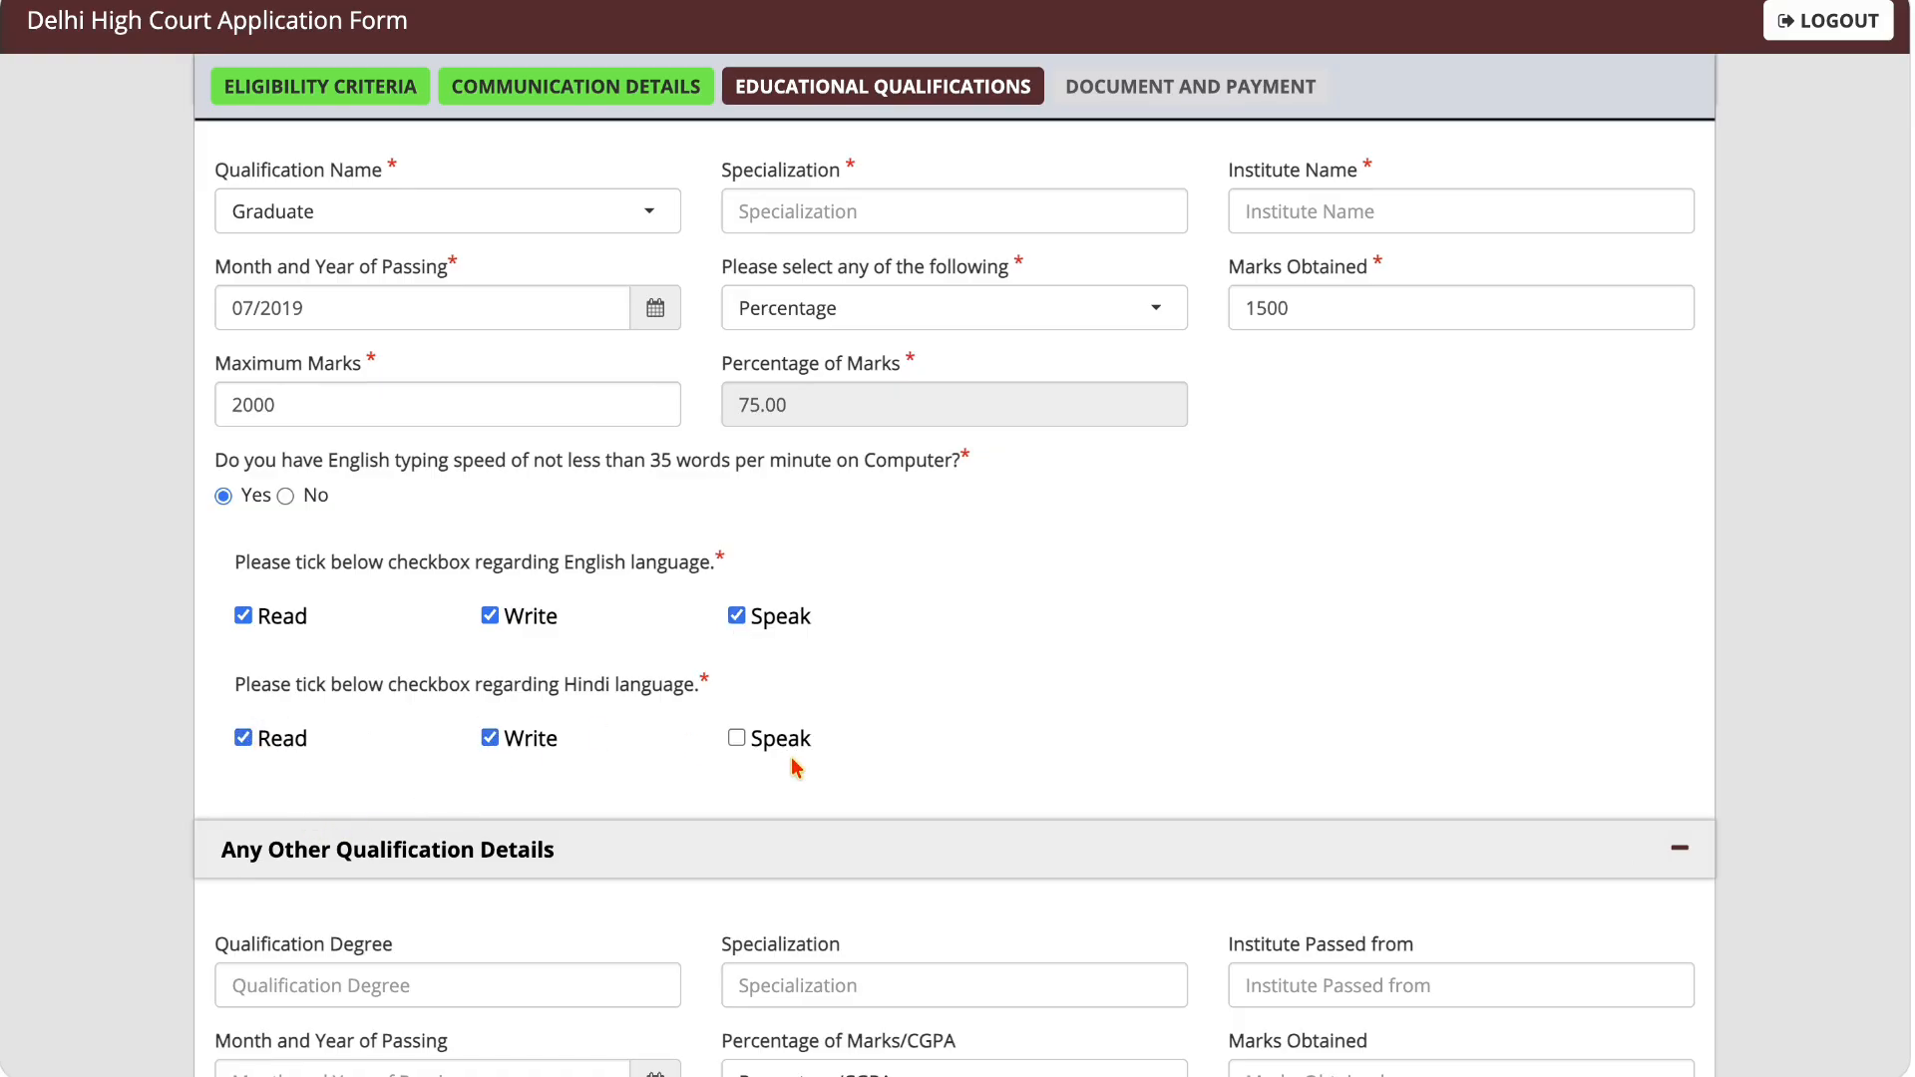
click(734, 739)
Step: Leave the other qualification details blank, save the educational qualifications and continue to the document and payment stage
scroll(769, 689, down, 3)
scroll(775, 662, down, 2)
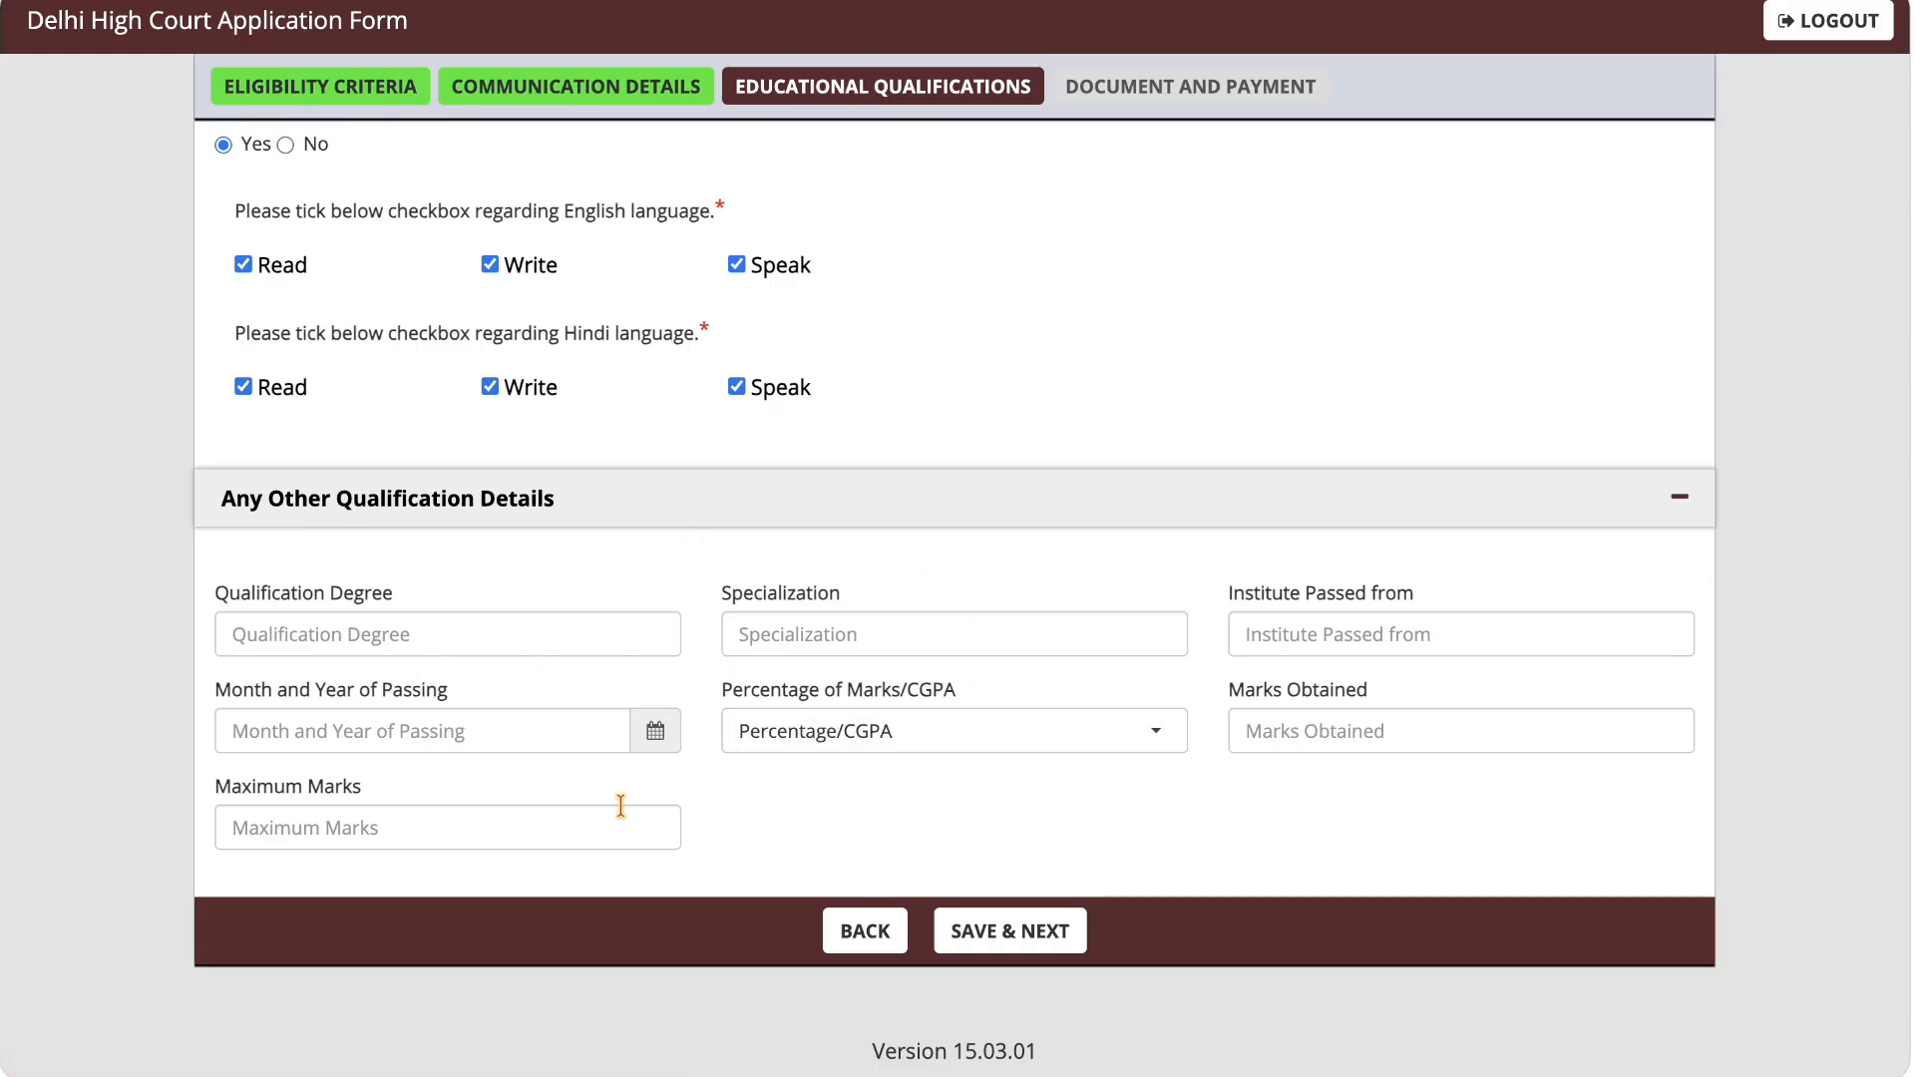
click(1001, 947)
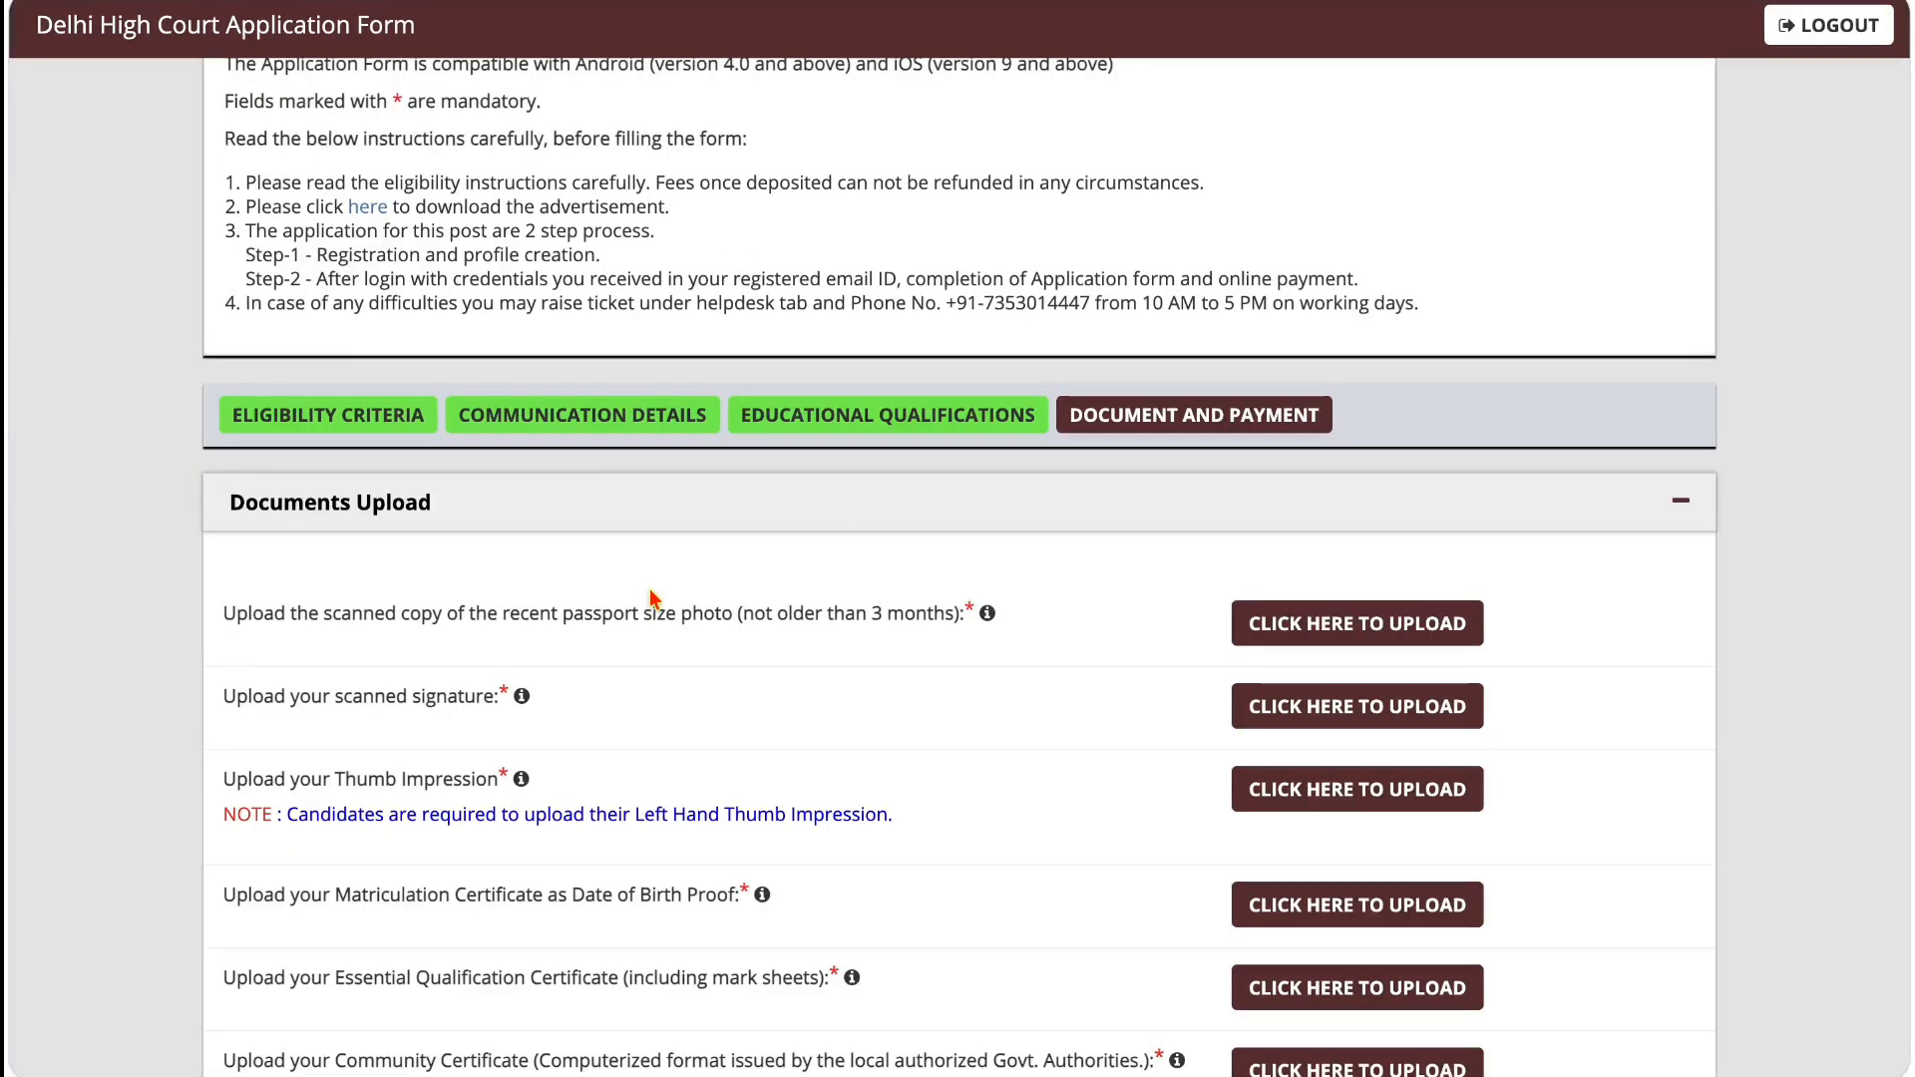
Step: Review the passport photo upload instructions, including photo age, file size, format and dimensions, then close them without uploading a file
scroll(649, 598, down, 3)
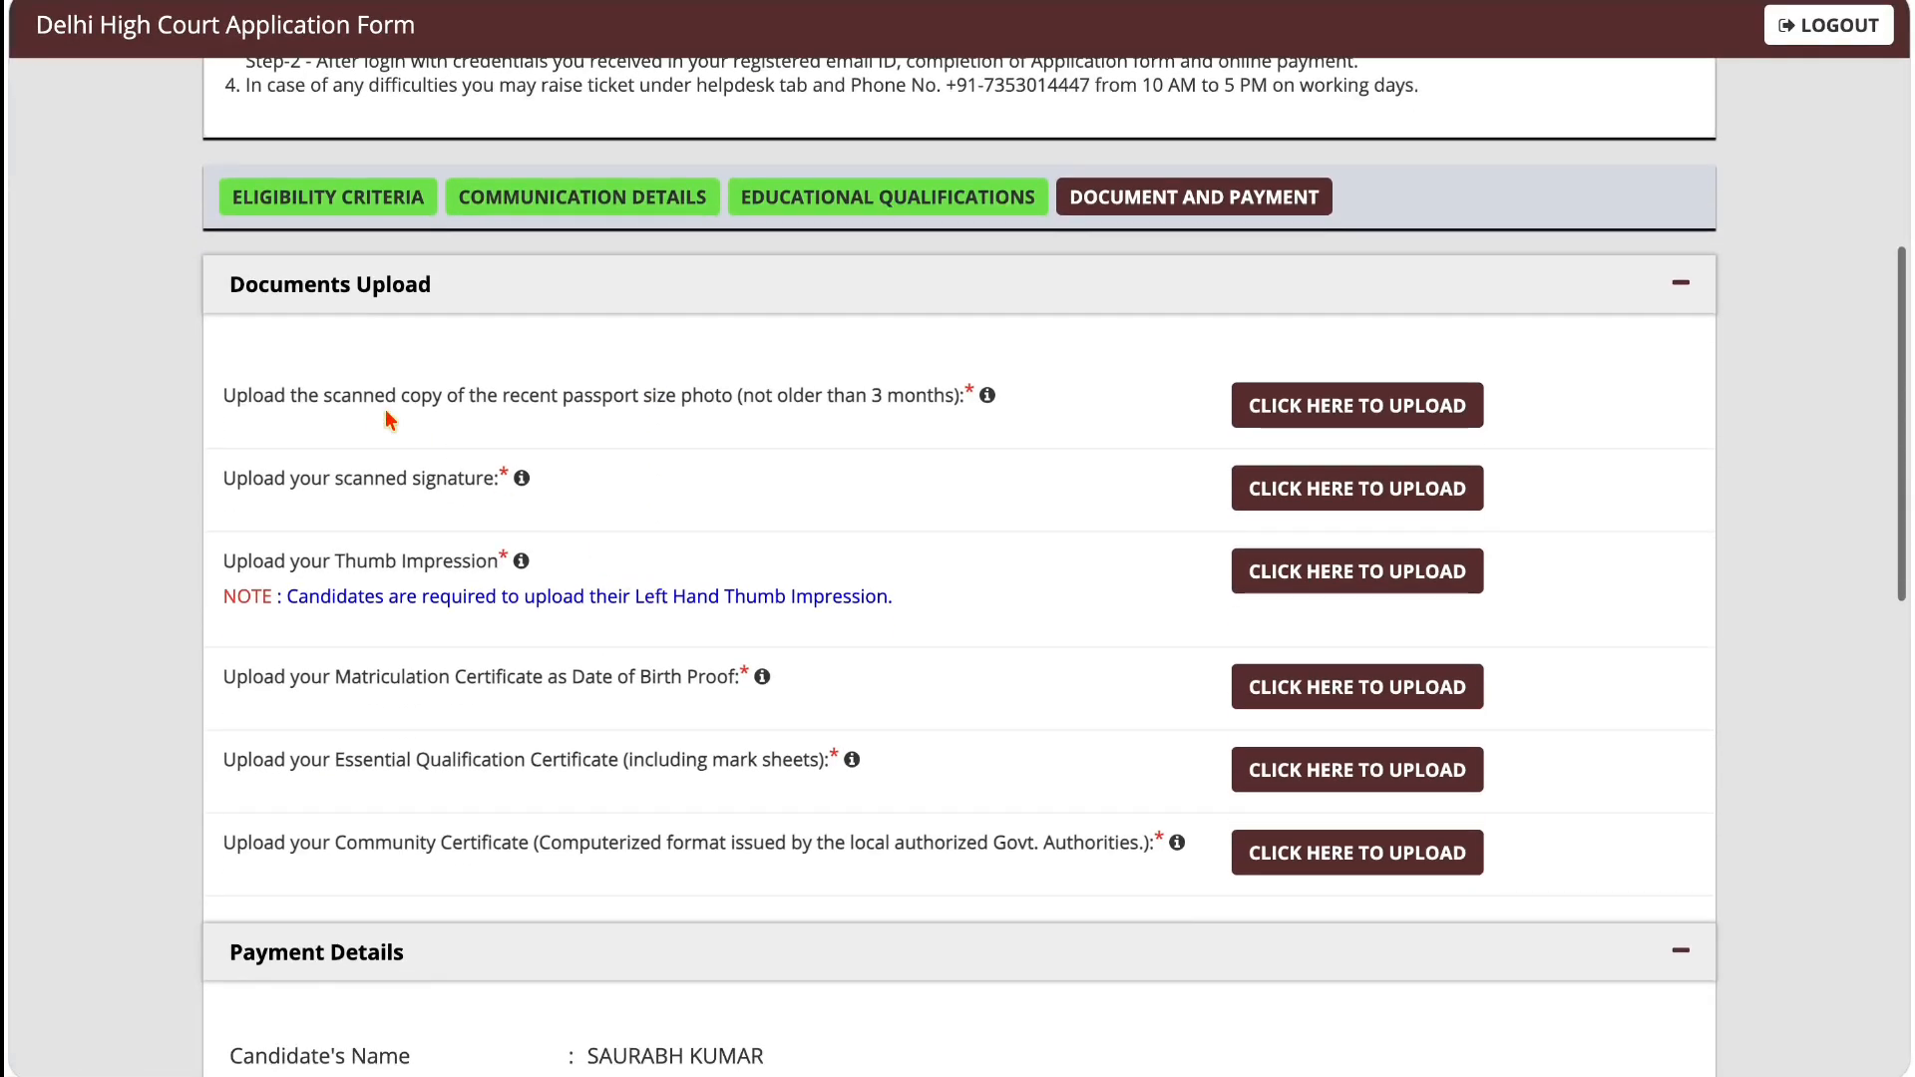
drag(264, 401, 733, 417)
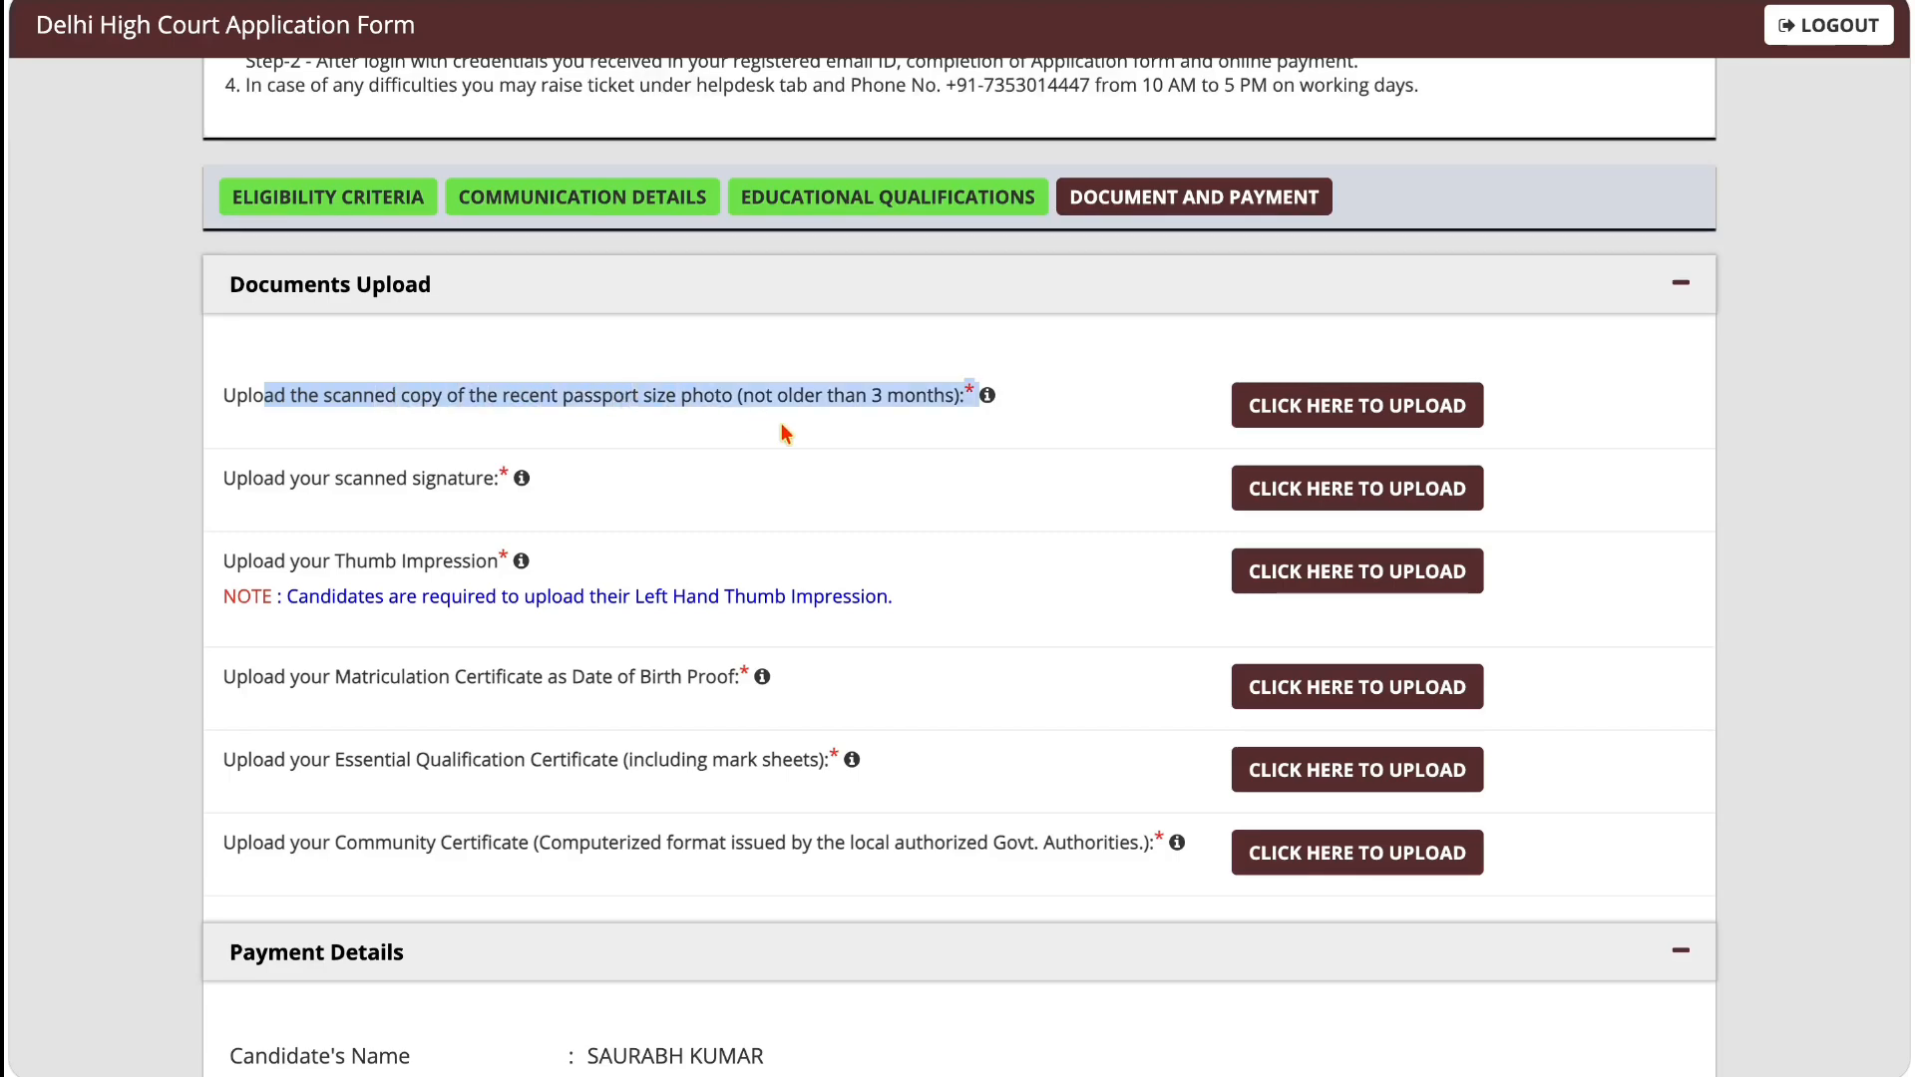
click(778, 419)
drag(751, 395, 880, 405)
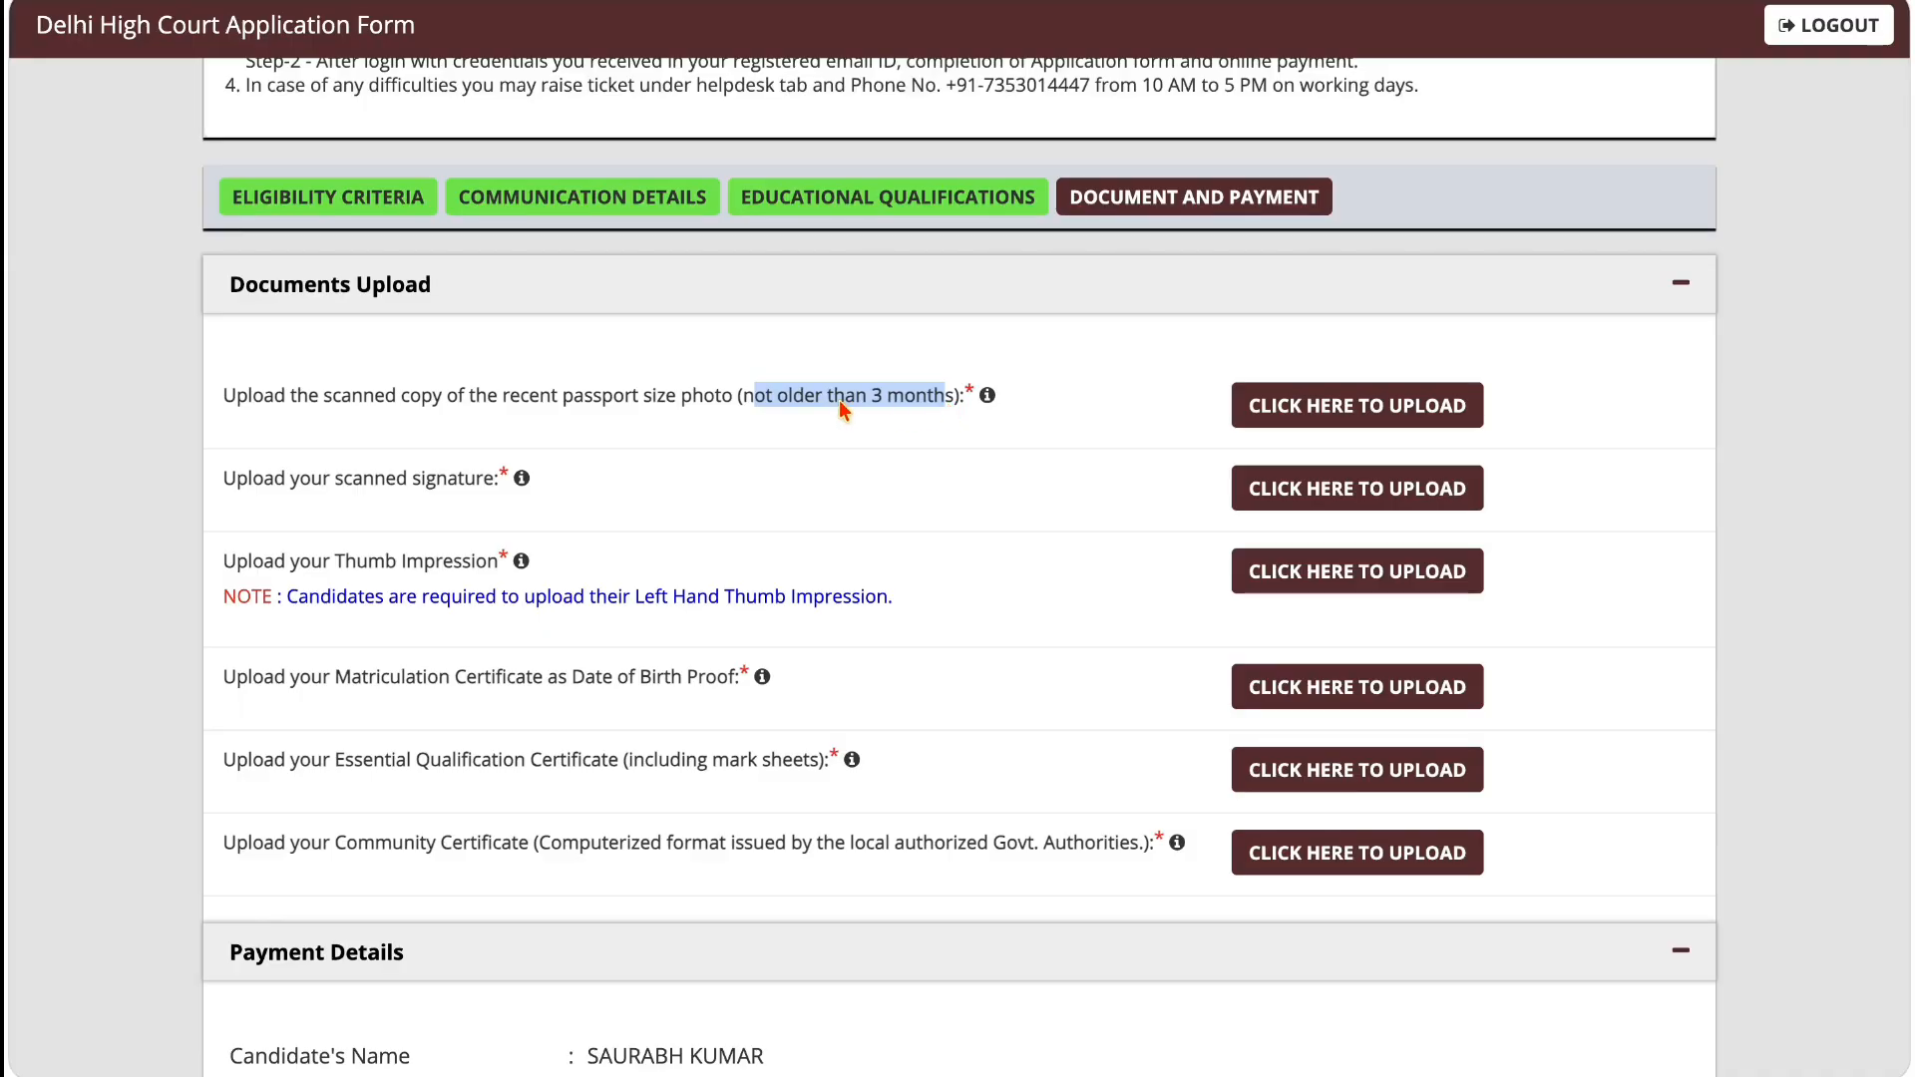
click(1309, 404)
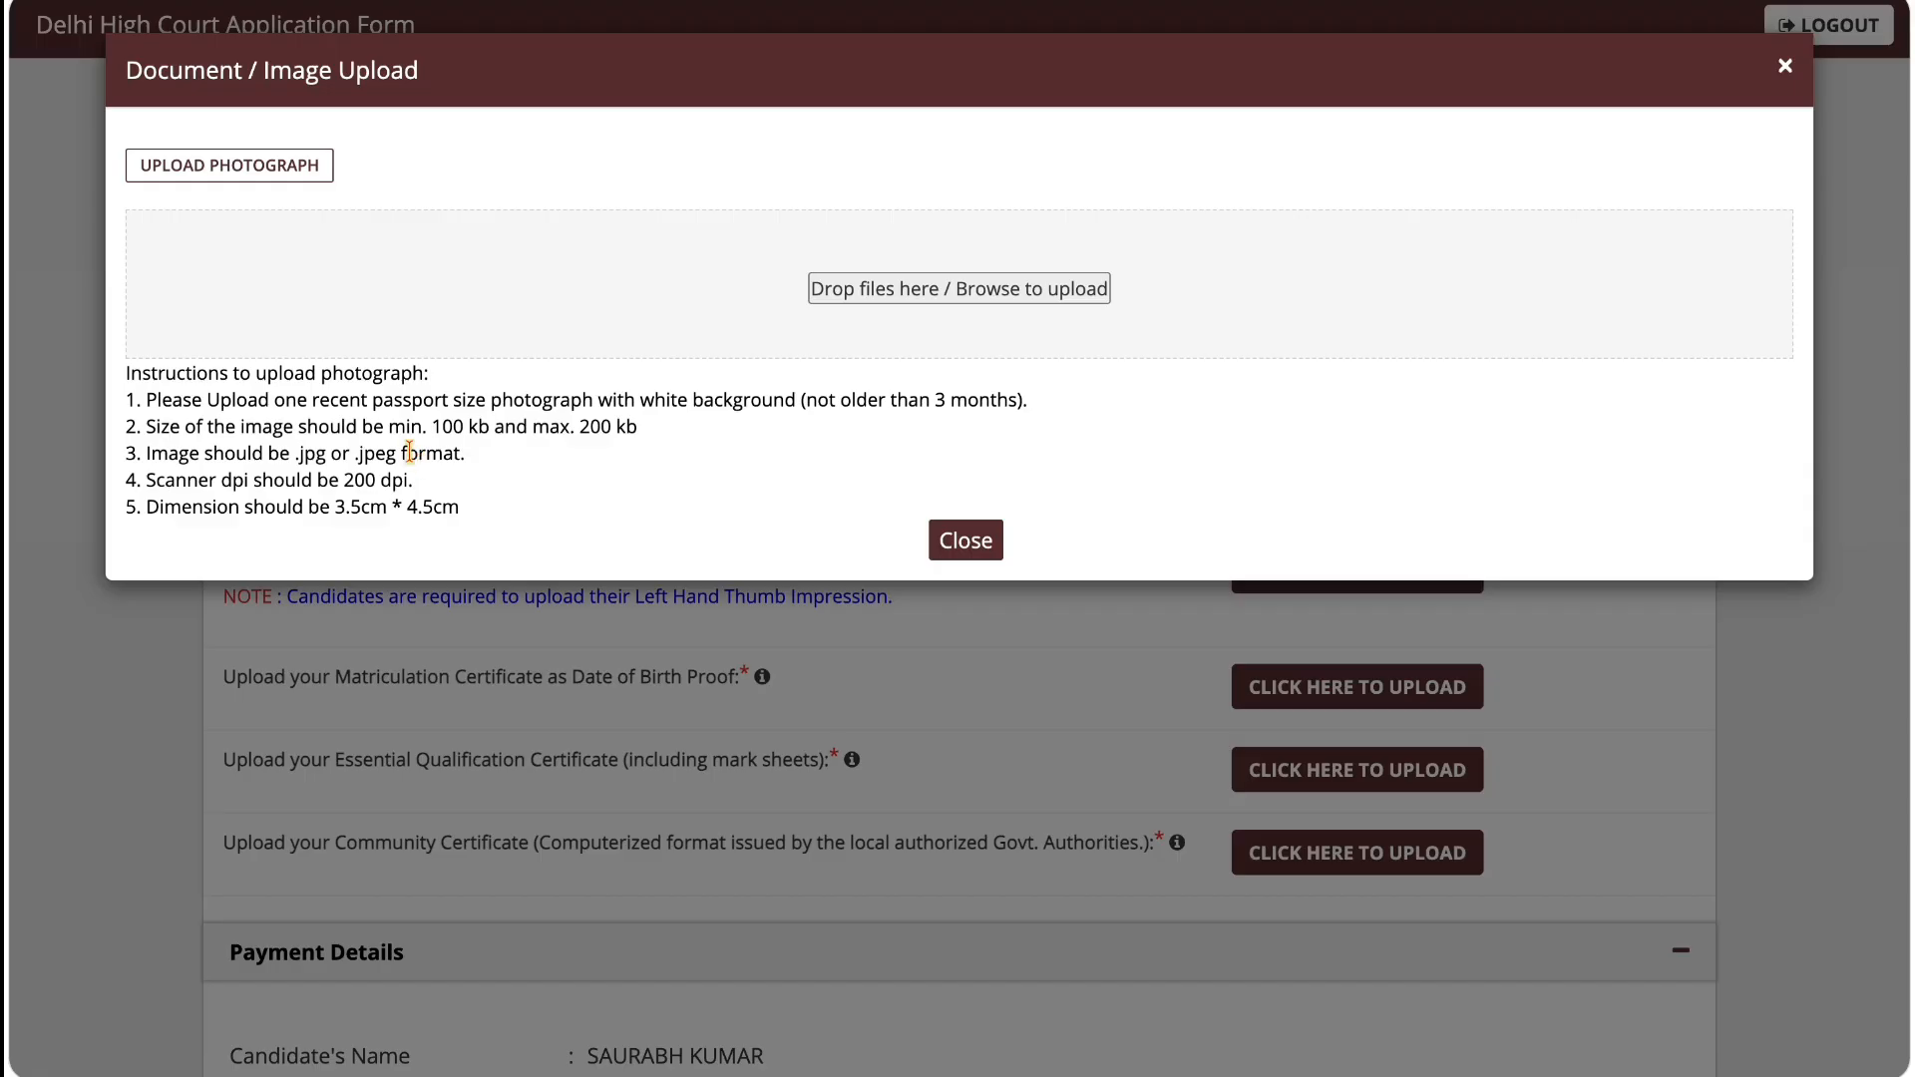
drag(432, 427, 967, 400)
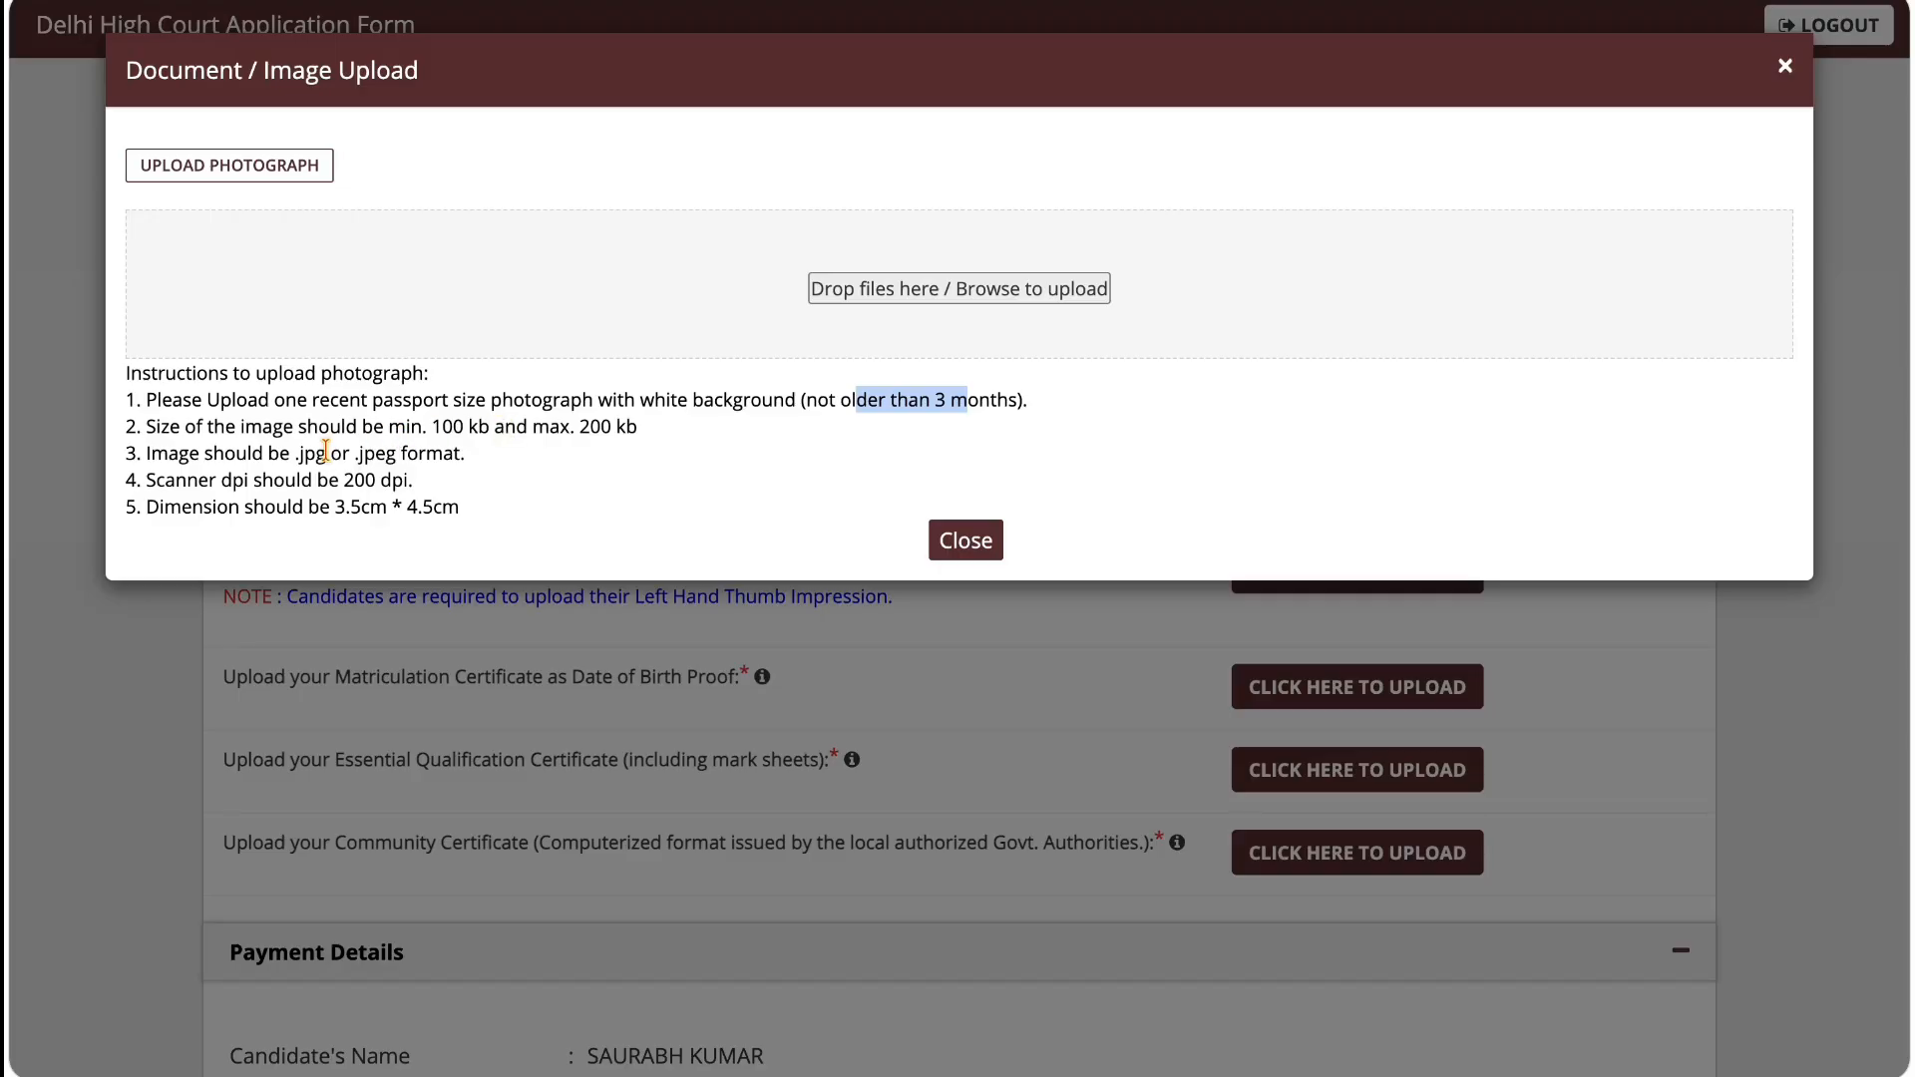
drag(298, 454, 406, 455)
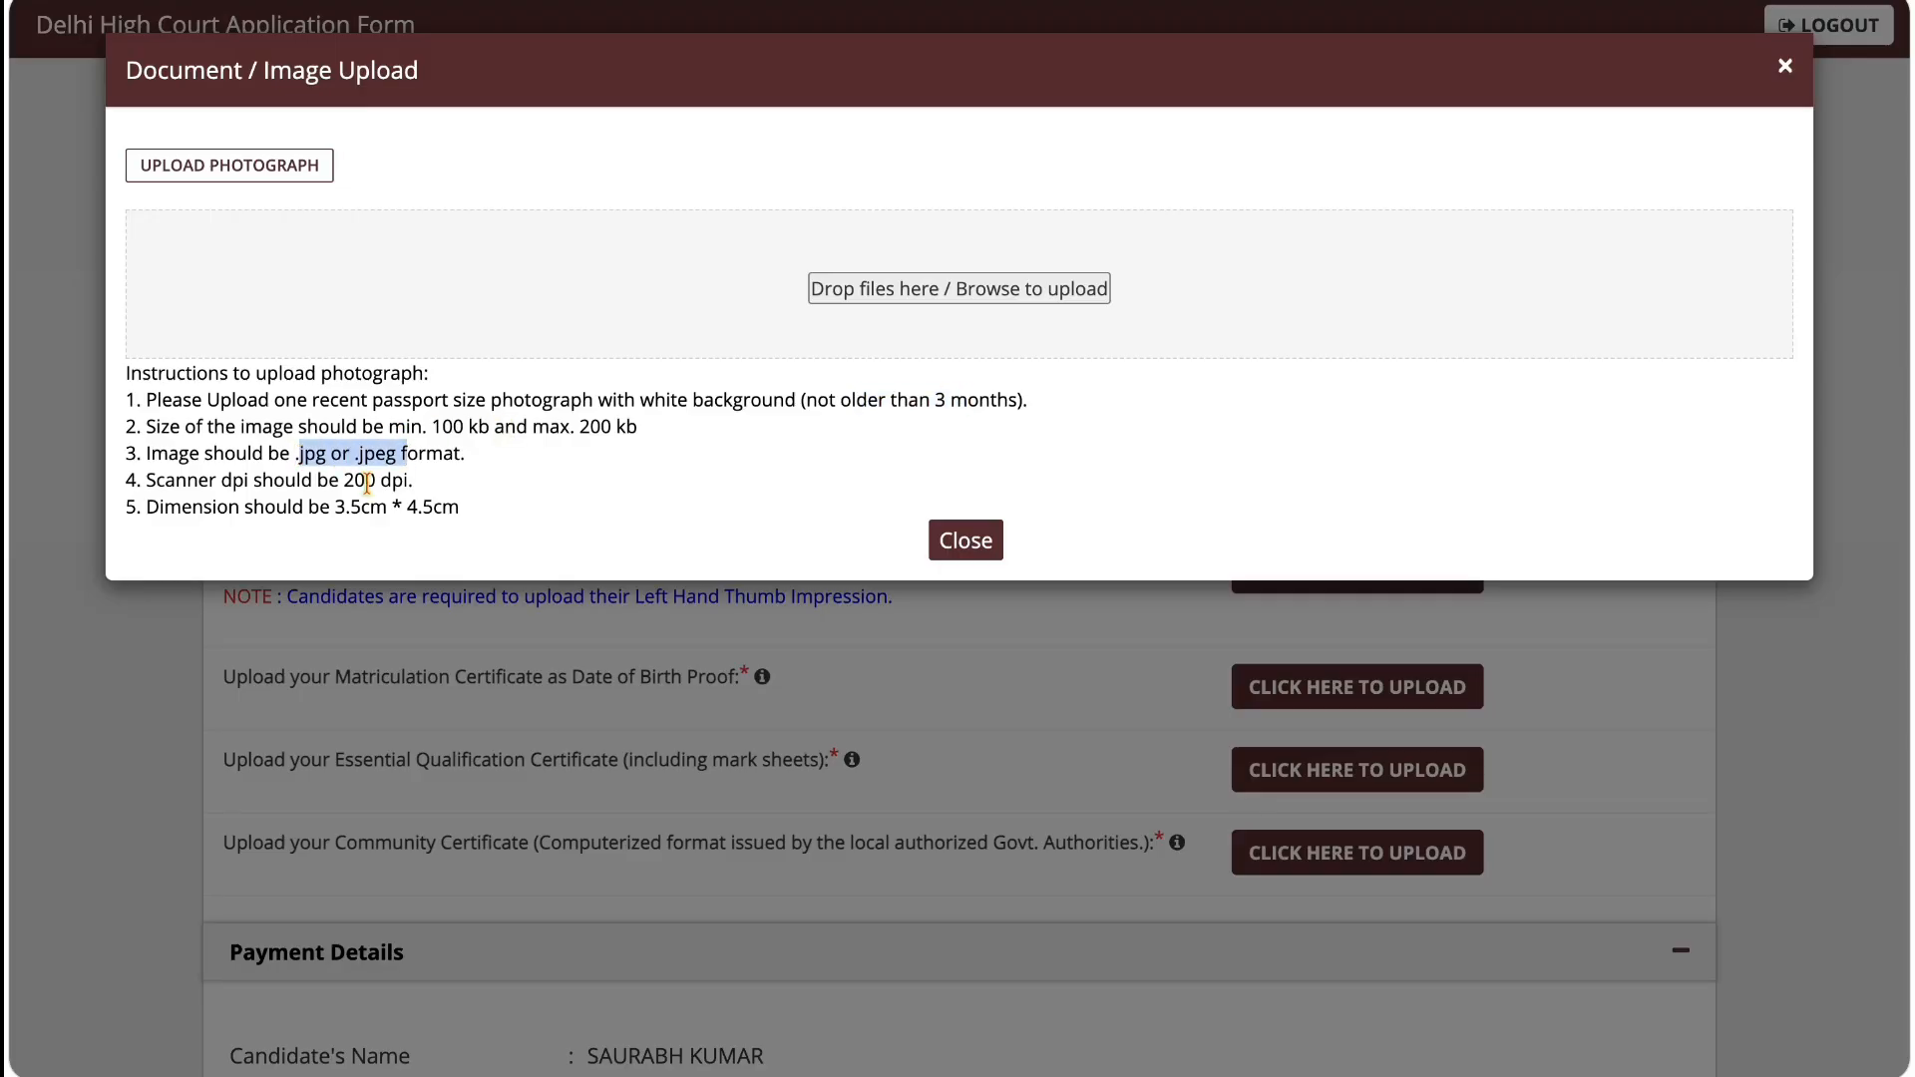
drag(308, 508, 442, 508)
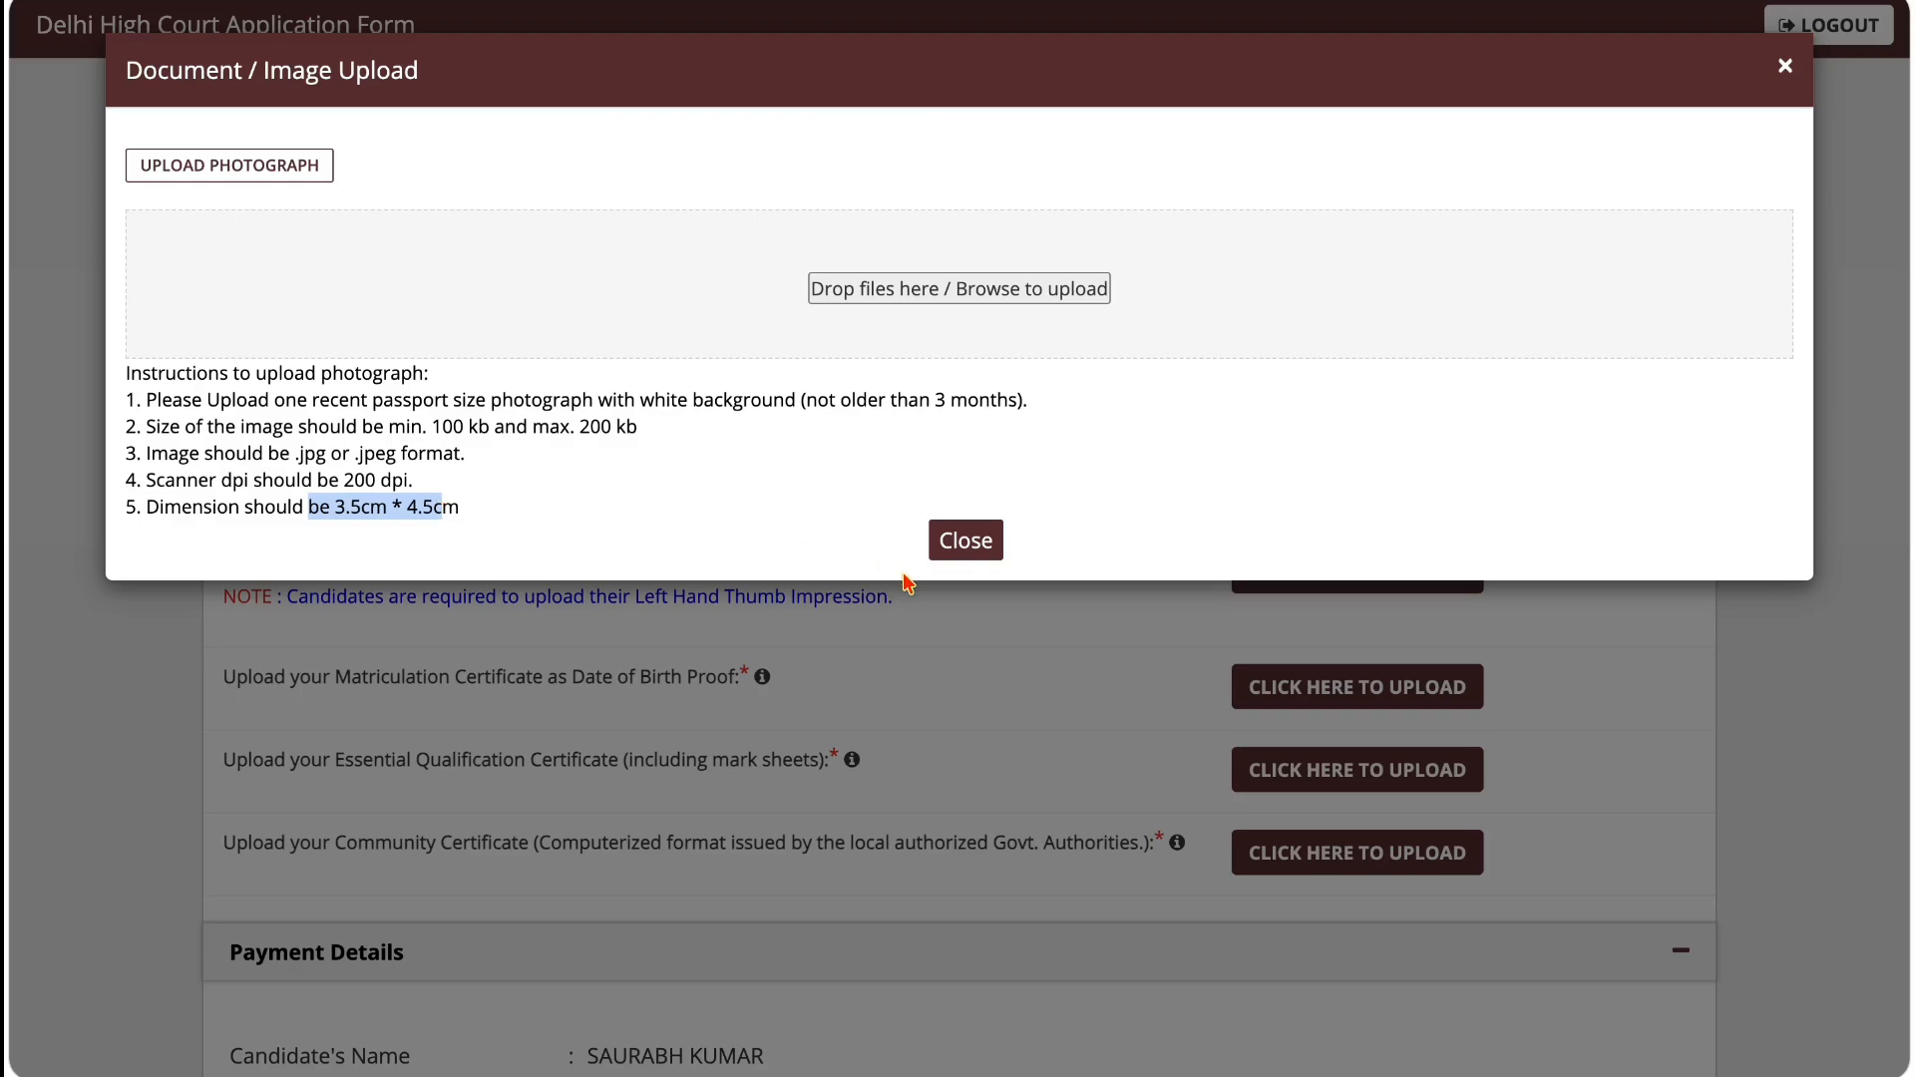
click(933, 555)
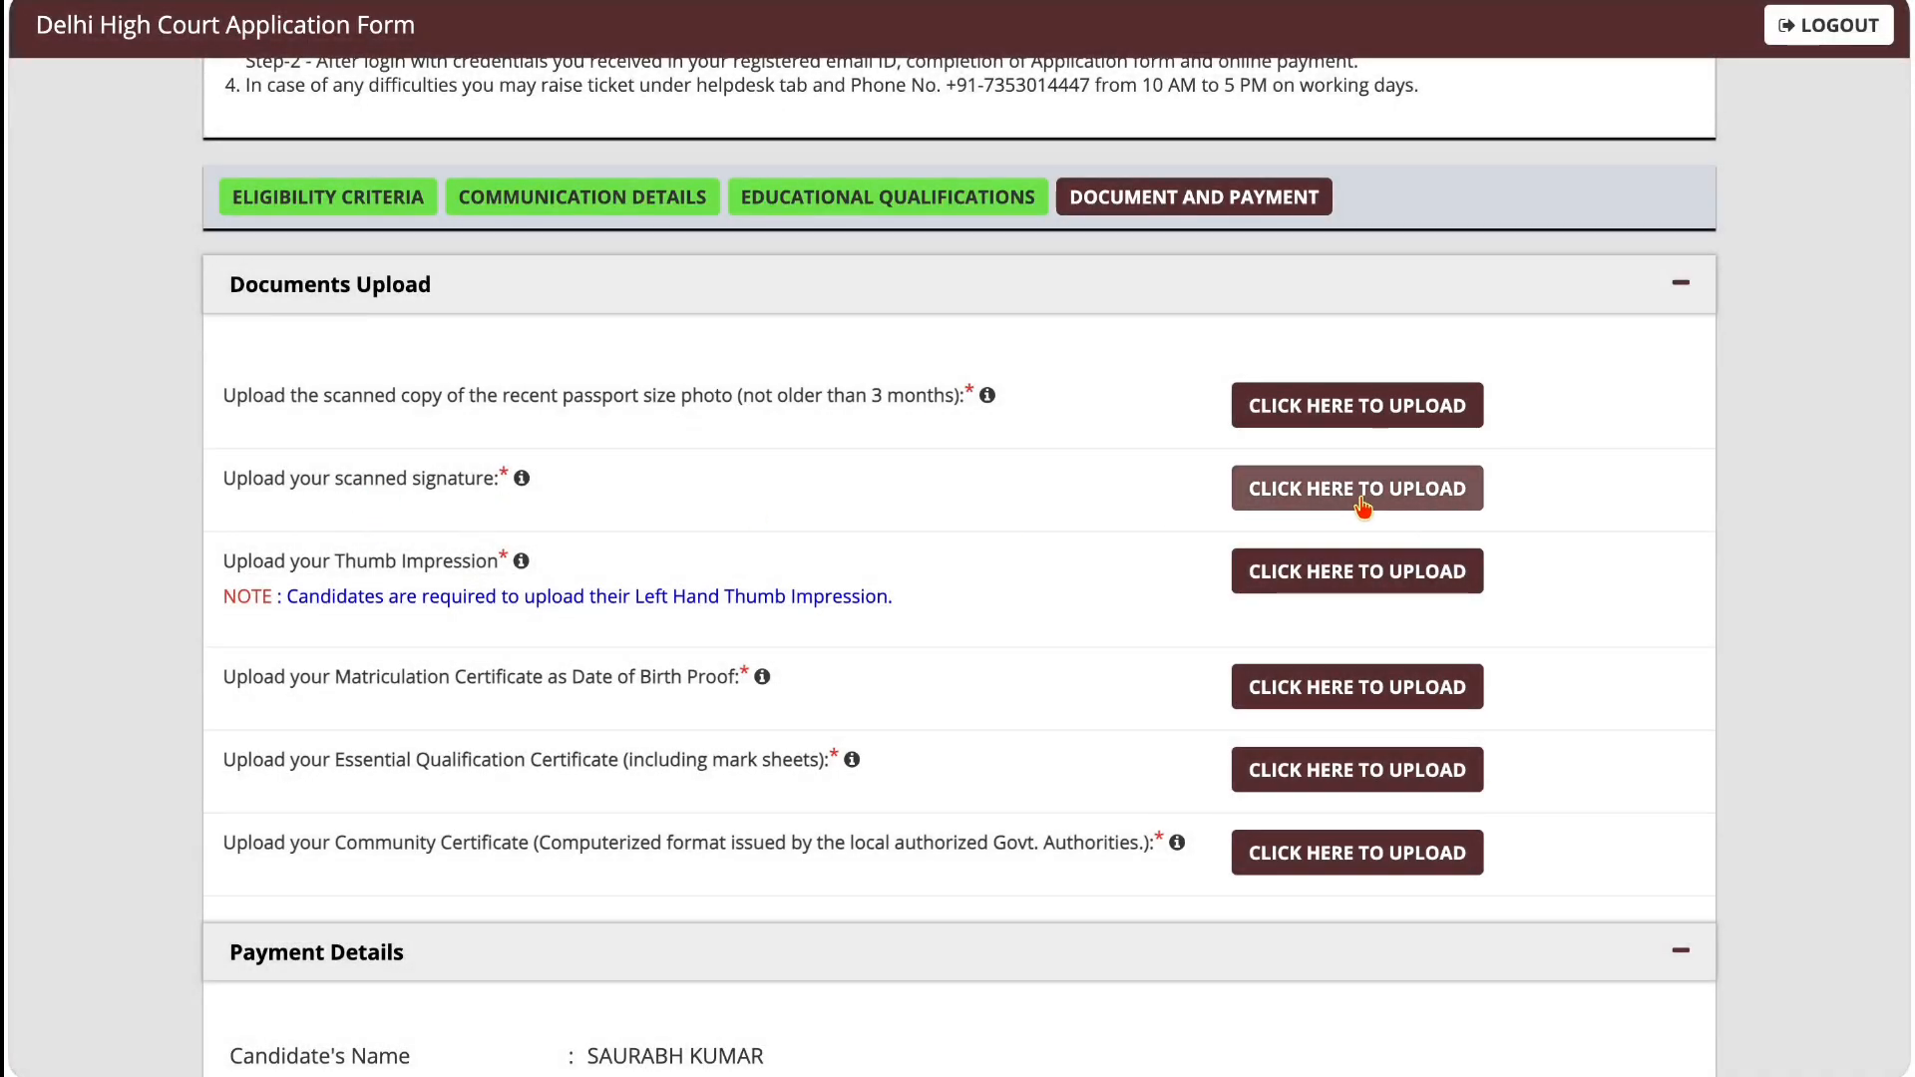
Step: Check the file size and format requirements for the scanned signature and the thumb impression uploads
click(1363, 507)
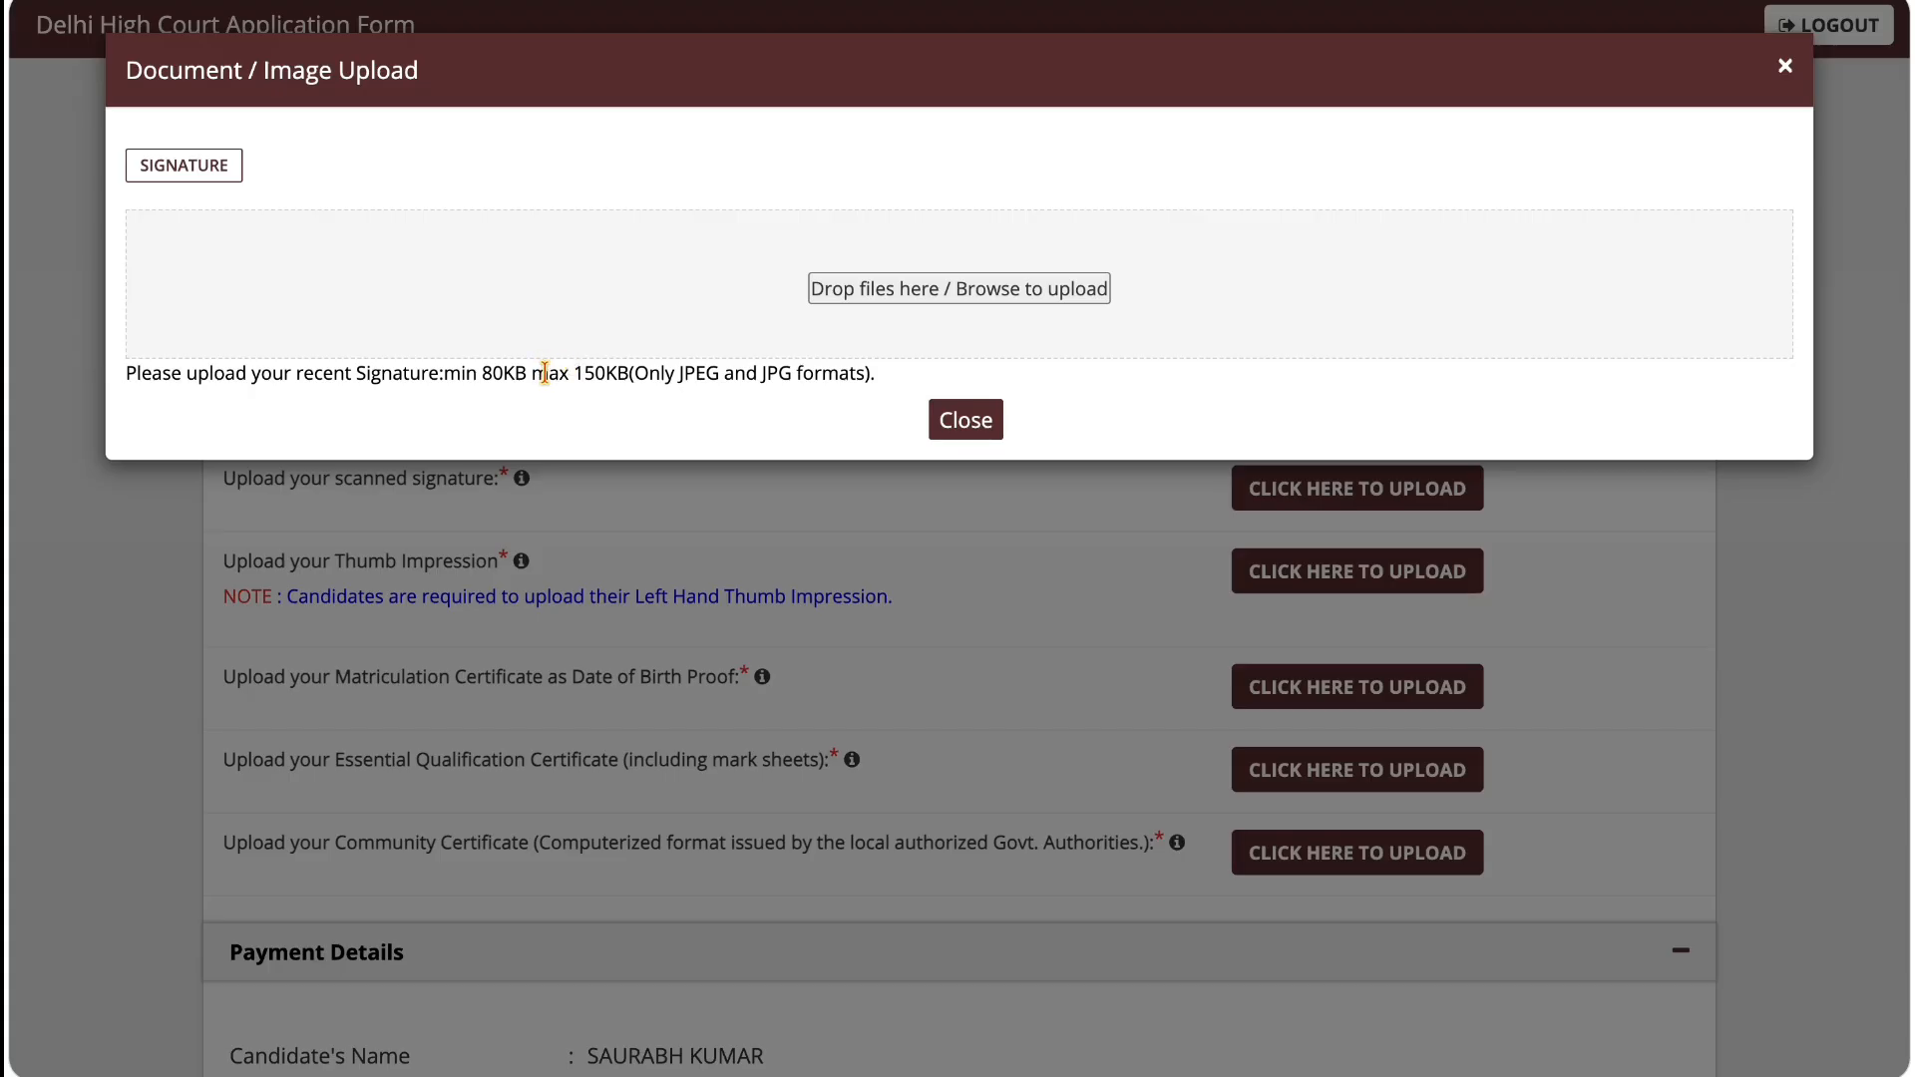
click(963, 421)
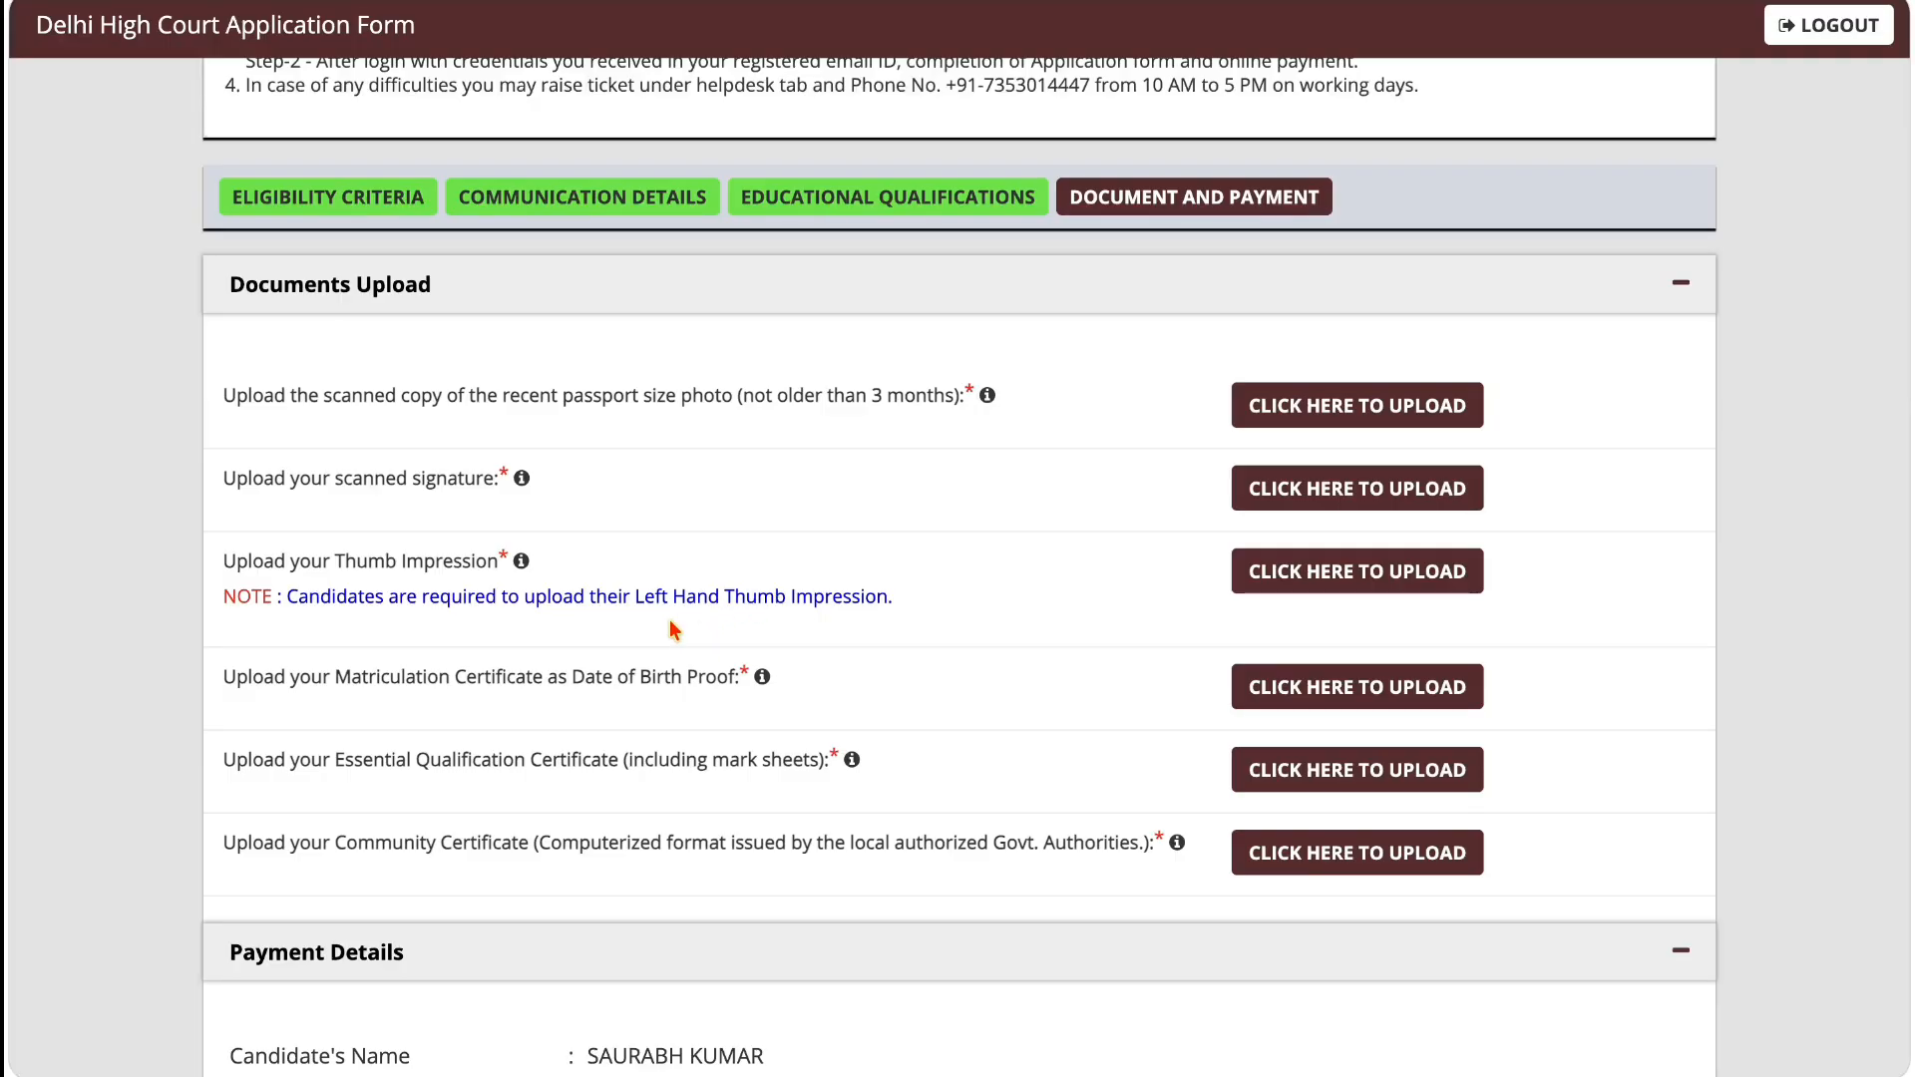
click(1287, 583)
drag(513, 377, 674, 379)
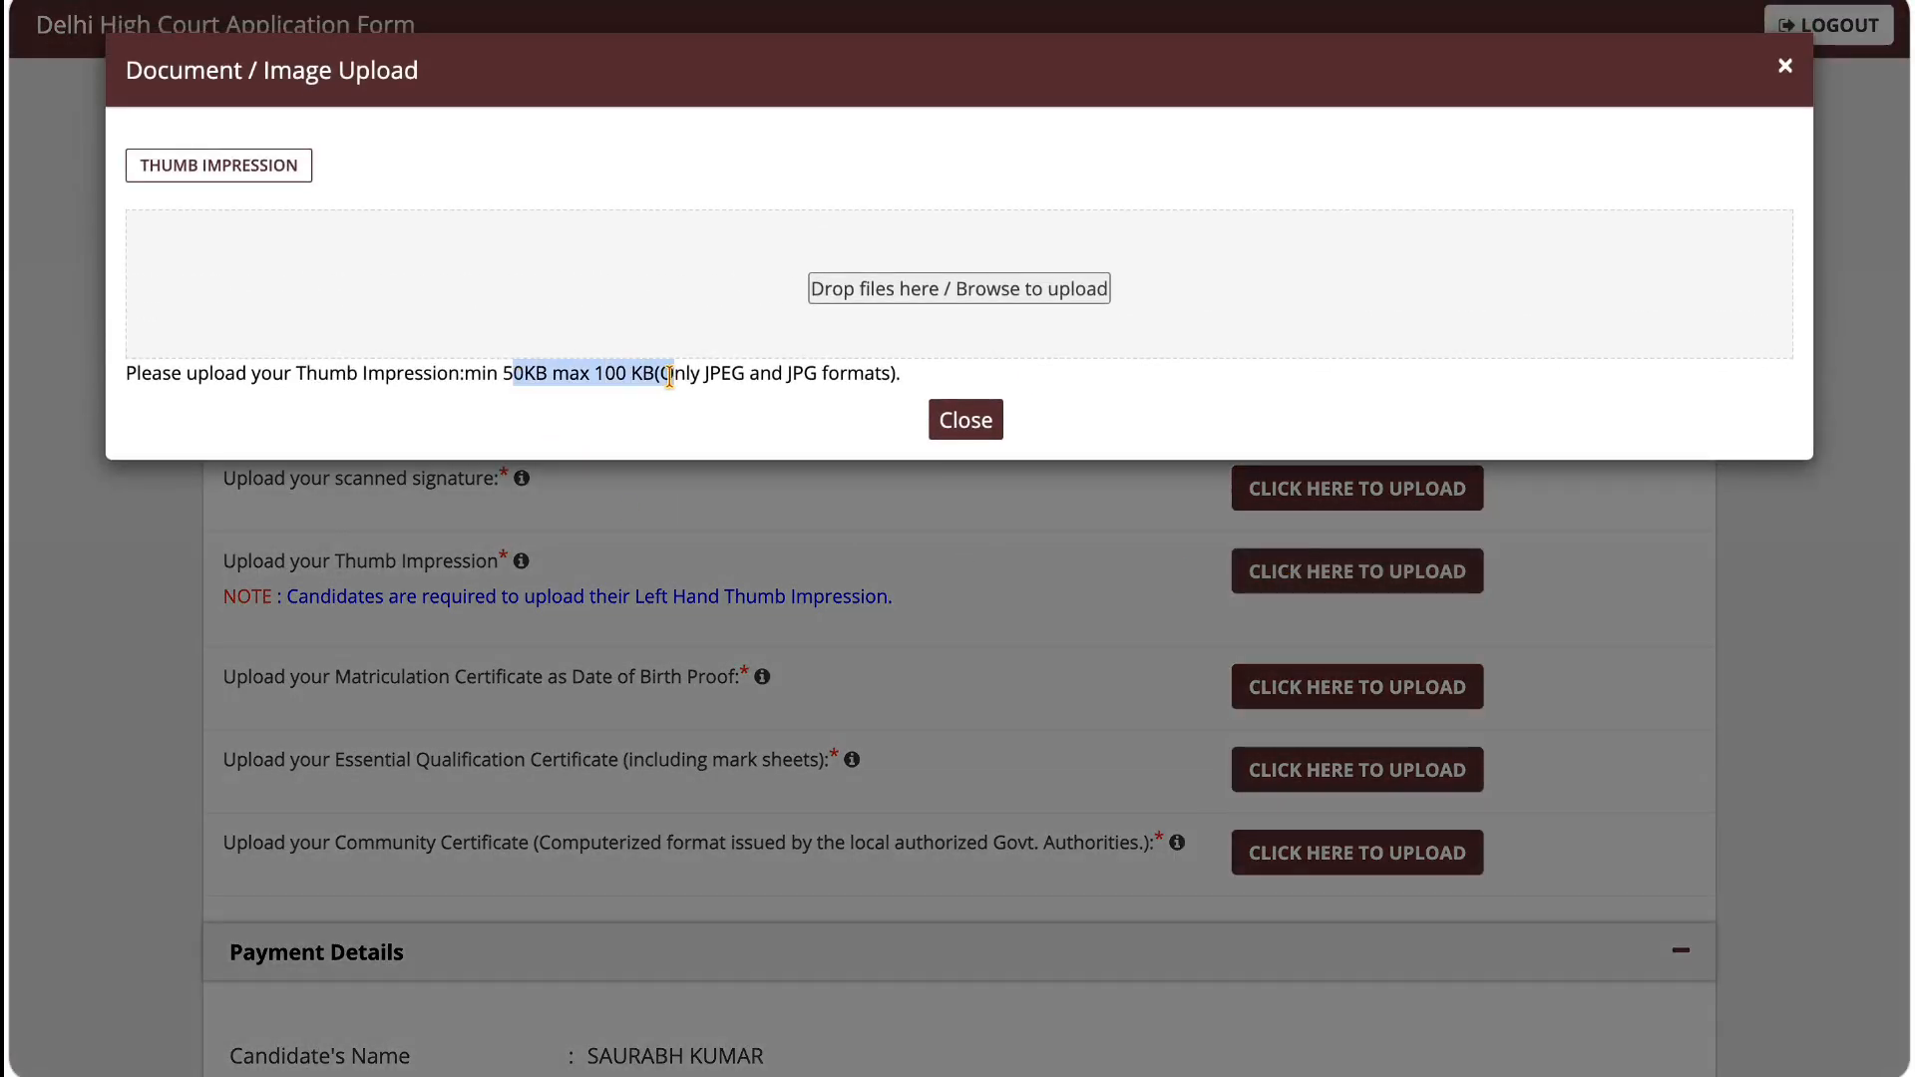
click(938, 431)
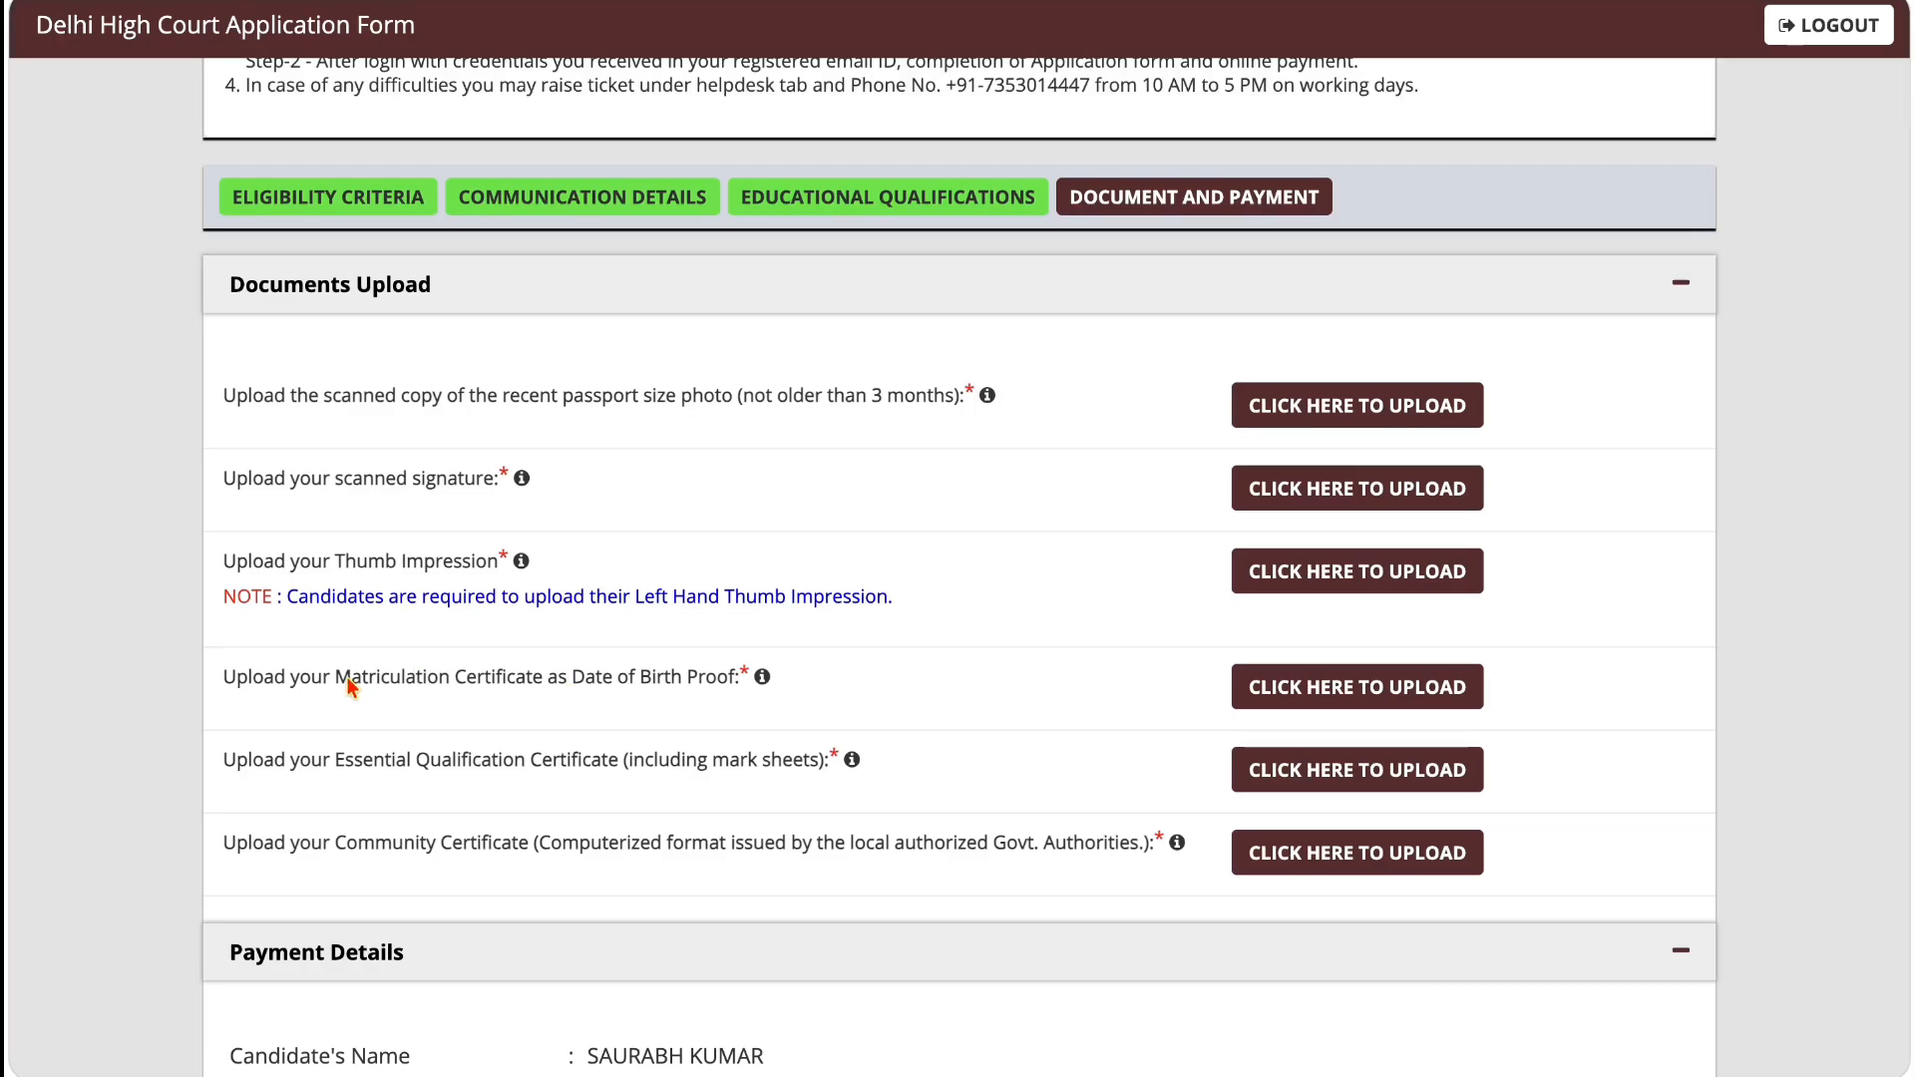
Step: Check the file size and format requirements for the Matriculation certificate and the Essential Qualification certificate uploads
drag(349, 677, 490, 681)
click(1255, 687)
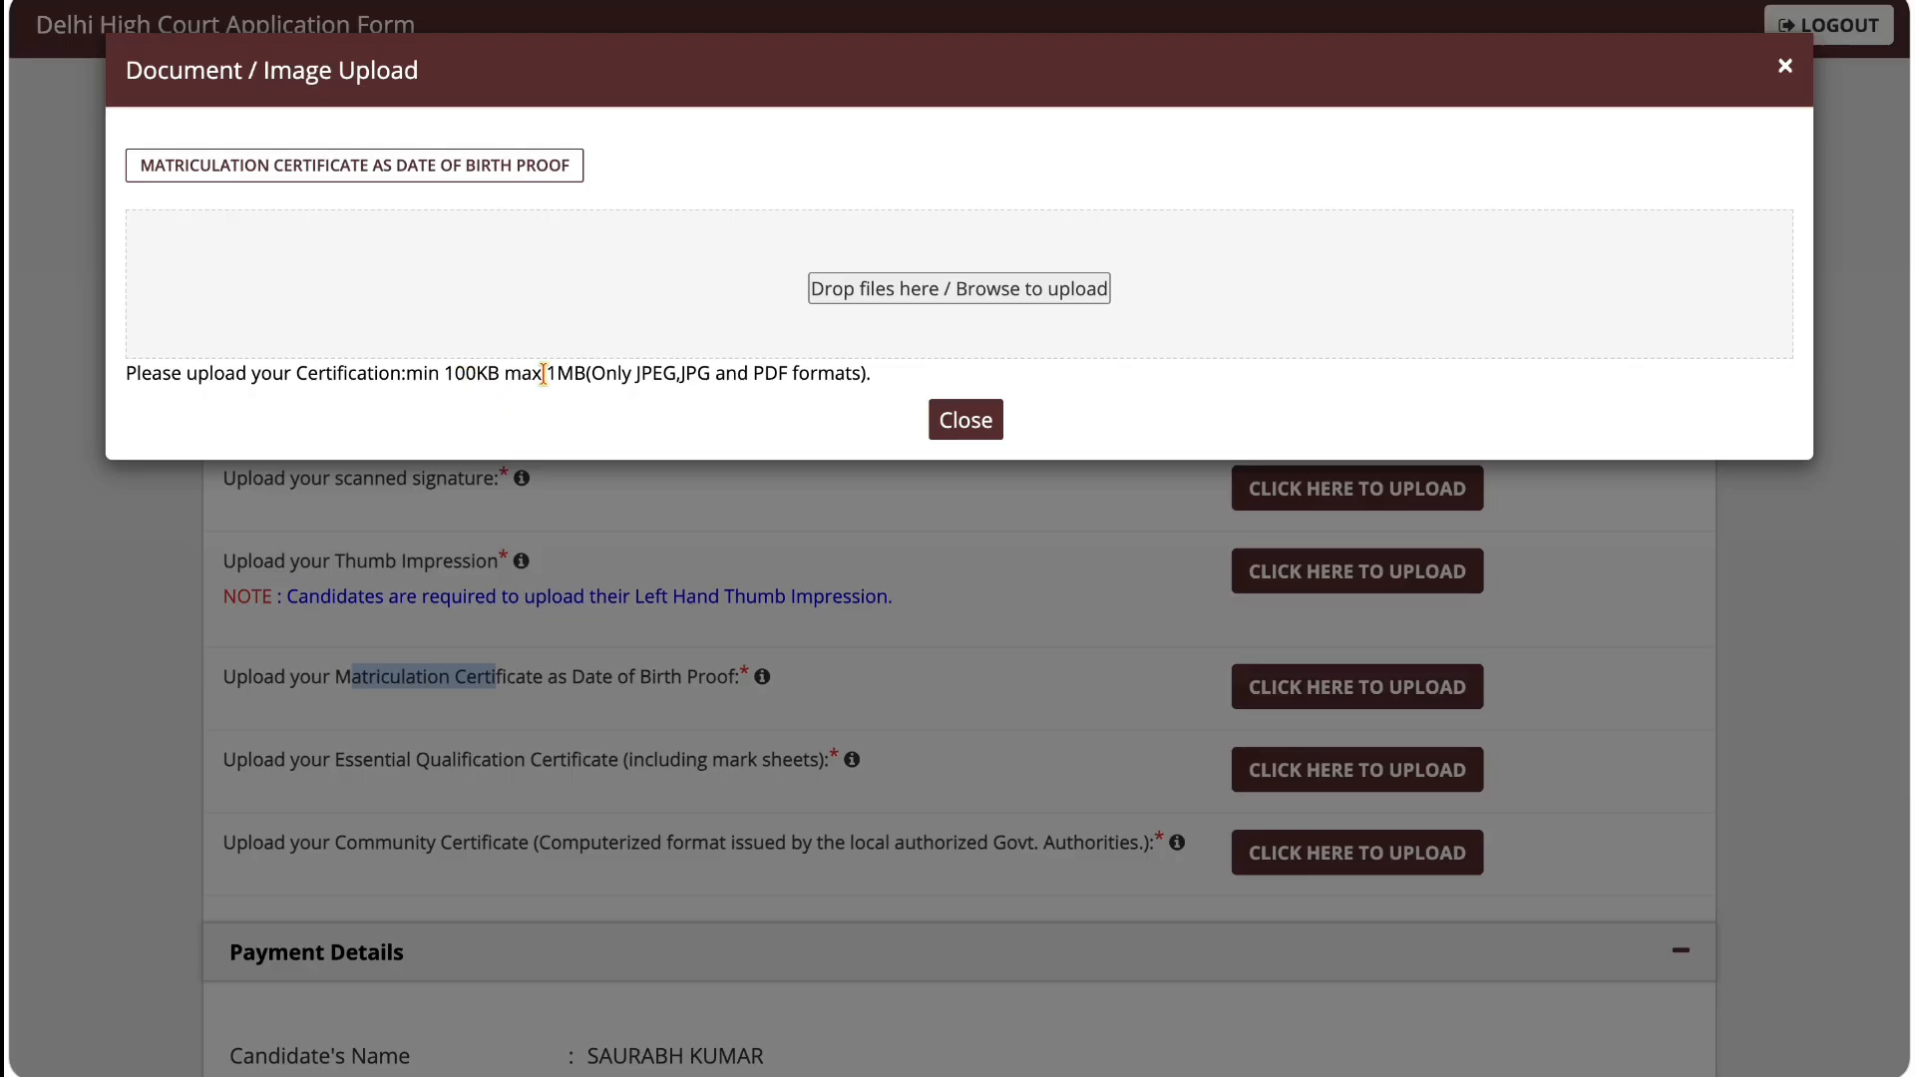
click(959, 420)
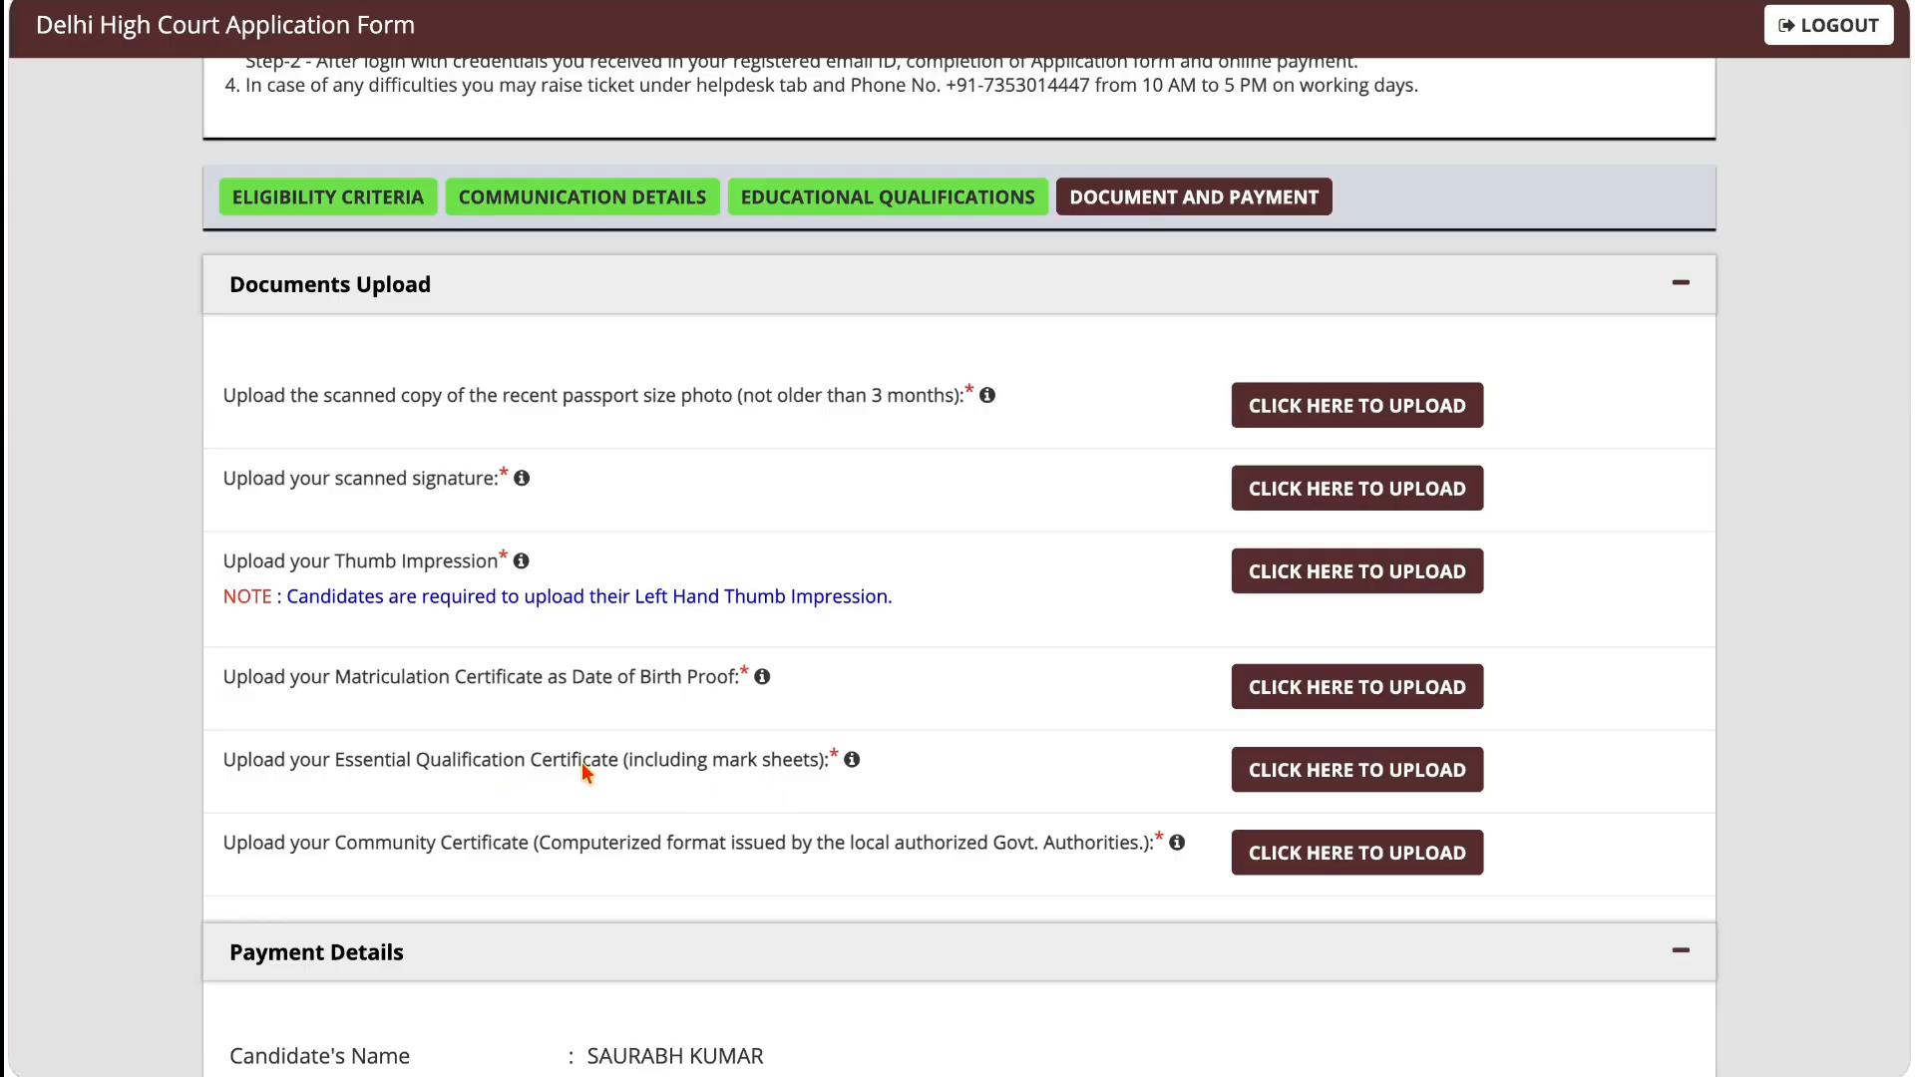
click(1282, 774)
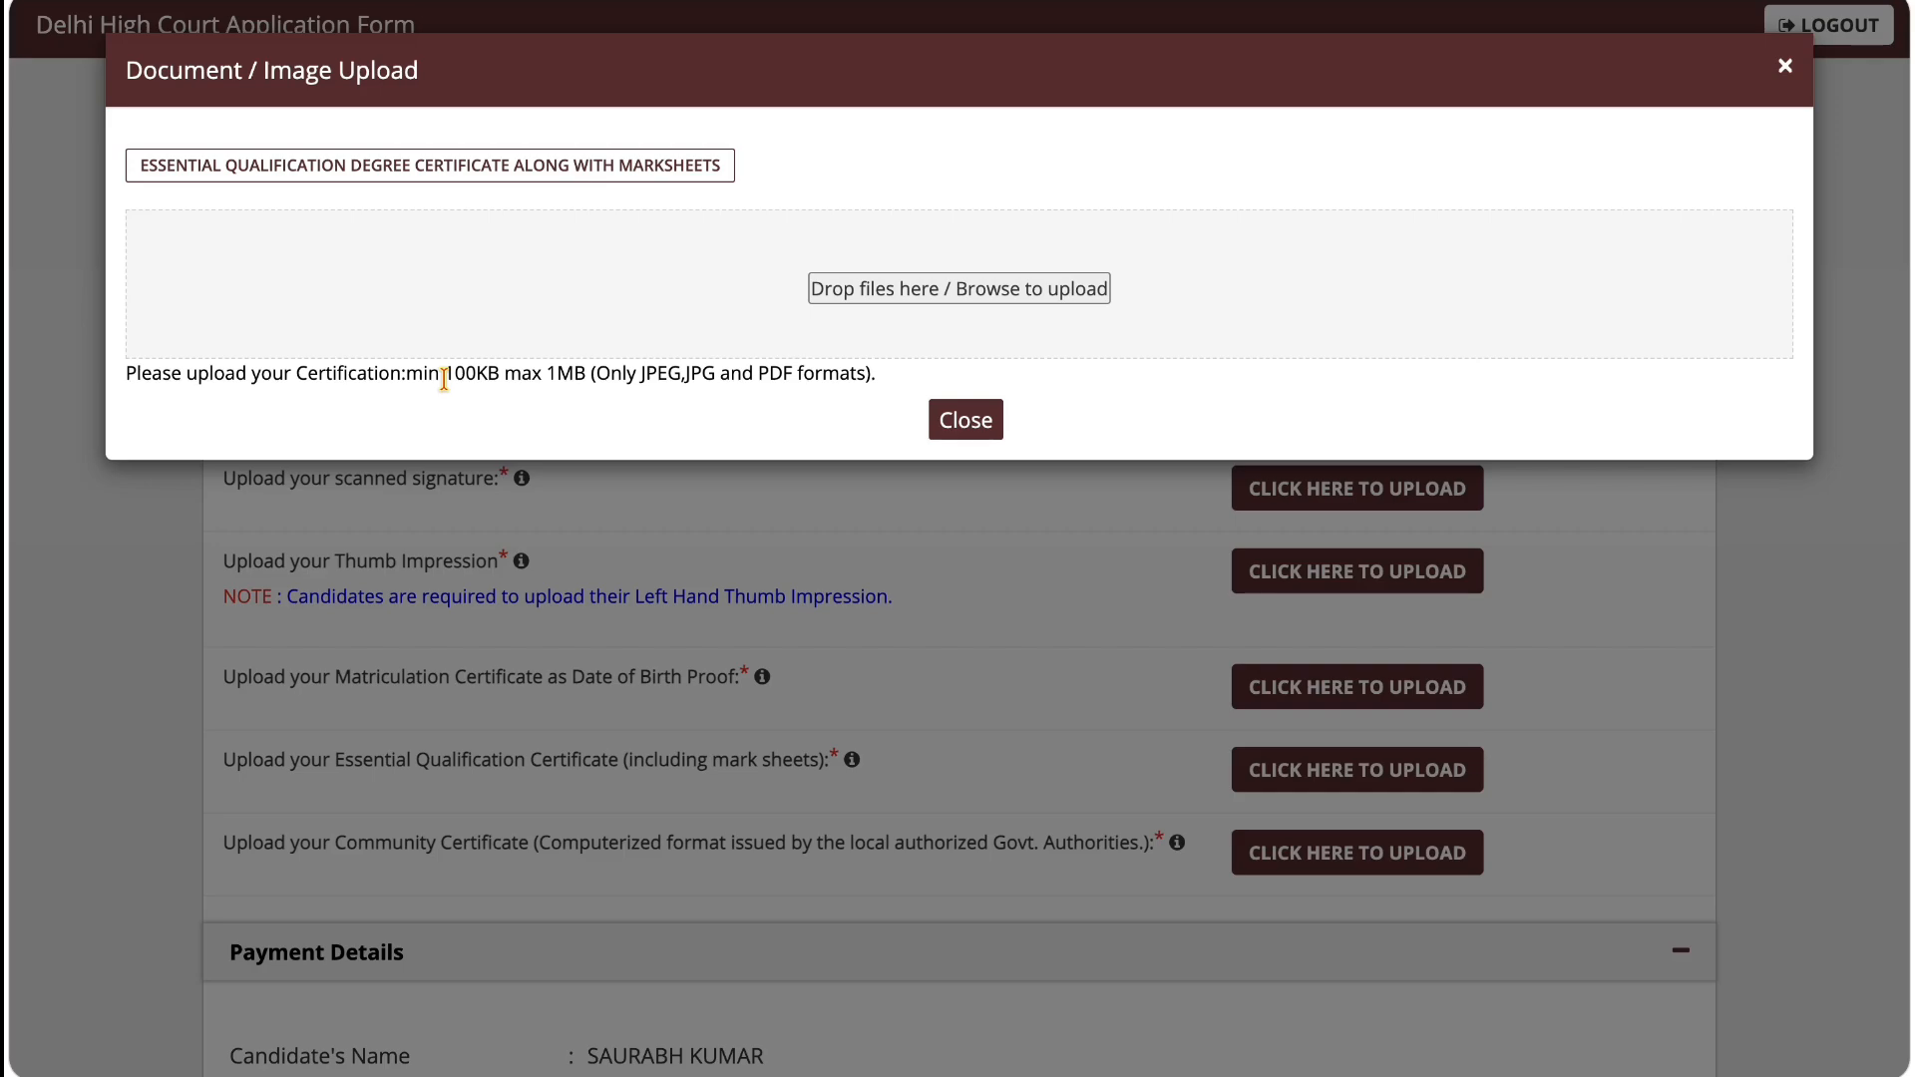
drag(444, 379, 820, 389)
click(951, 413)
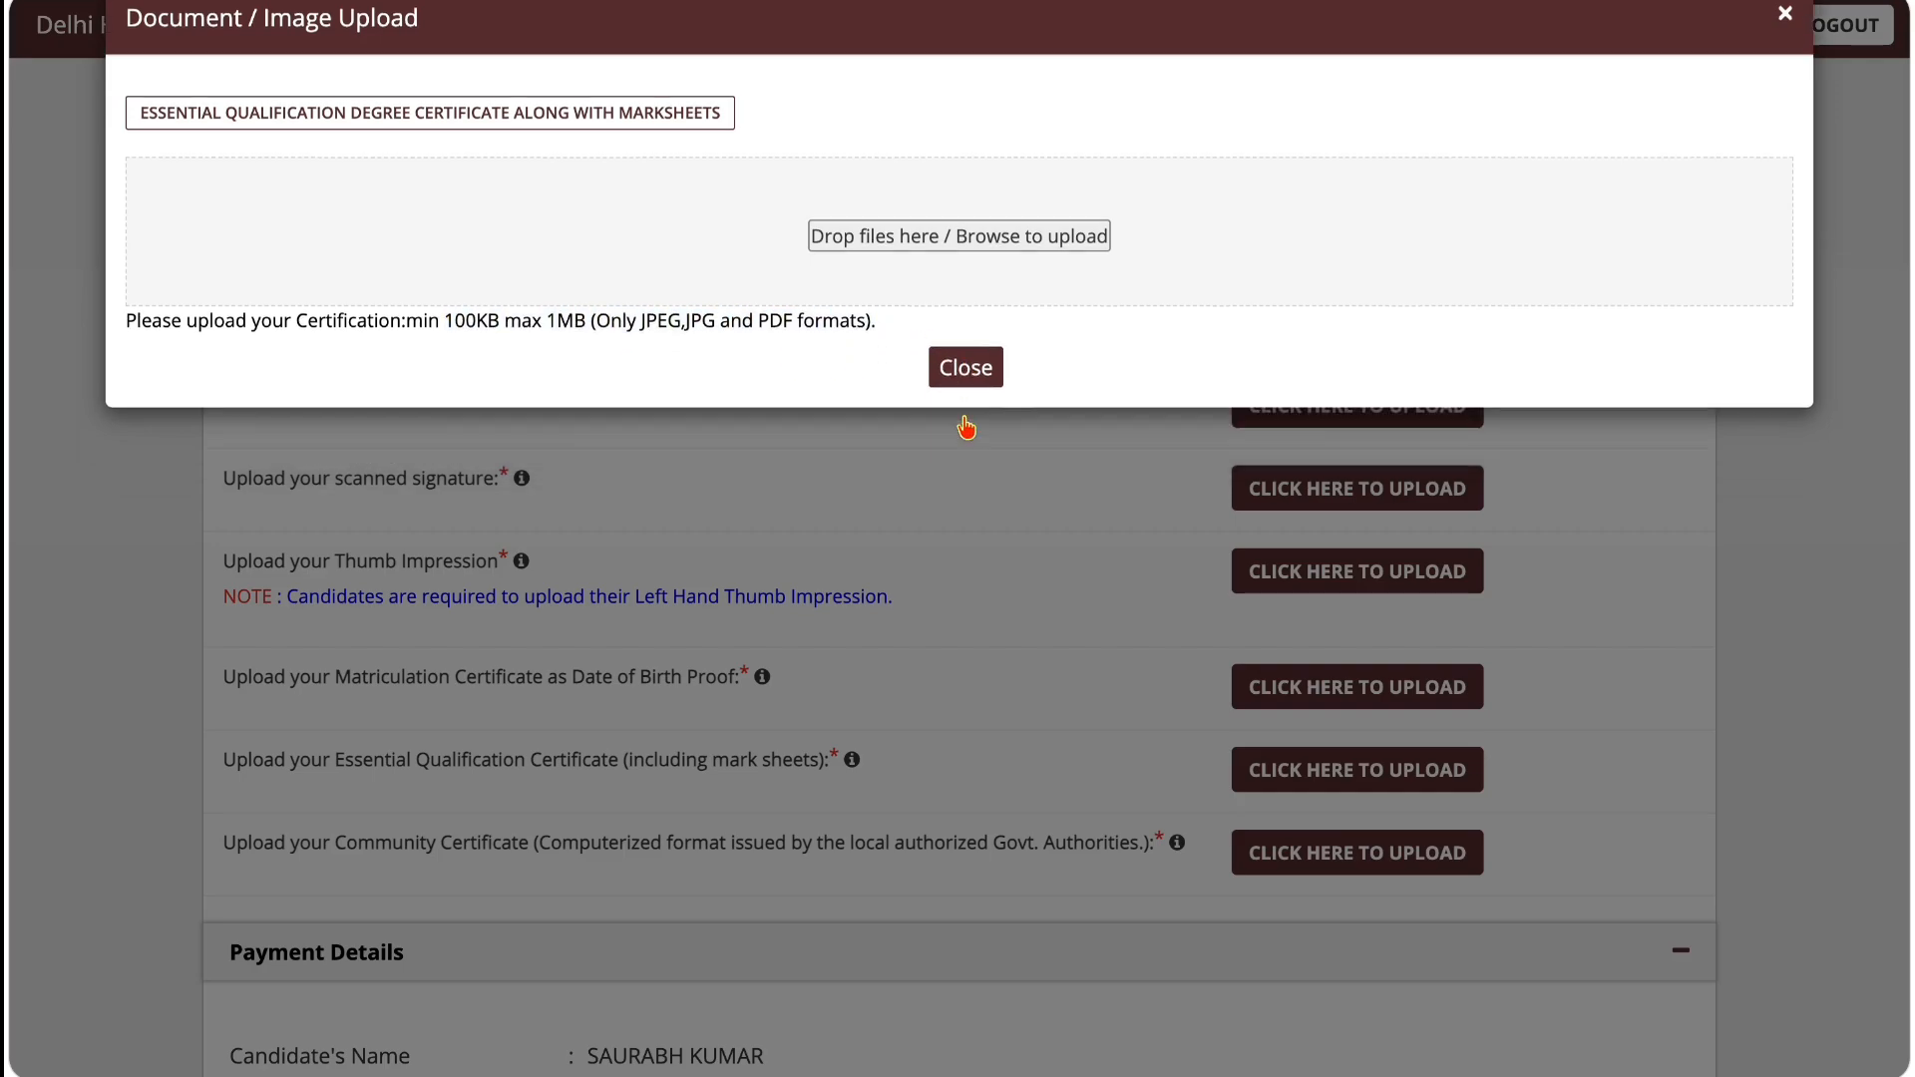
Step: Check the file size and format requirements for the Community Certificate upload, then close them without uploading a file
drag(337, 835, 523, 864)
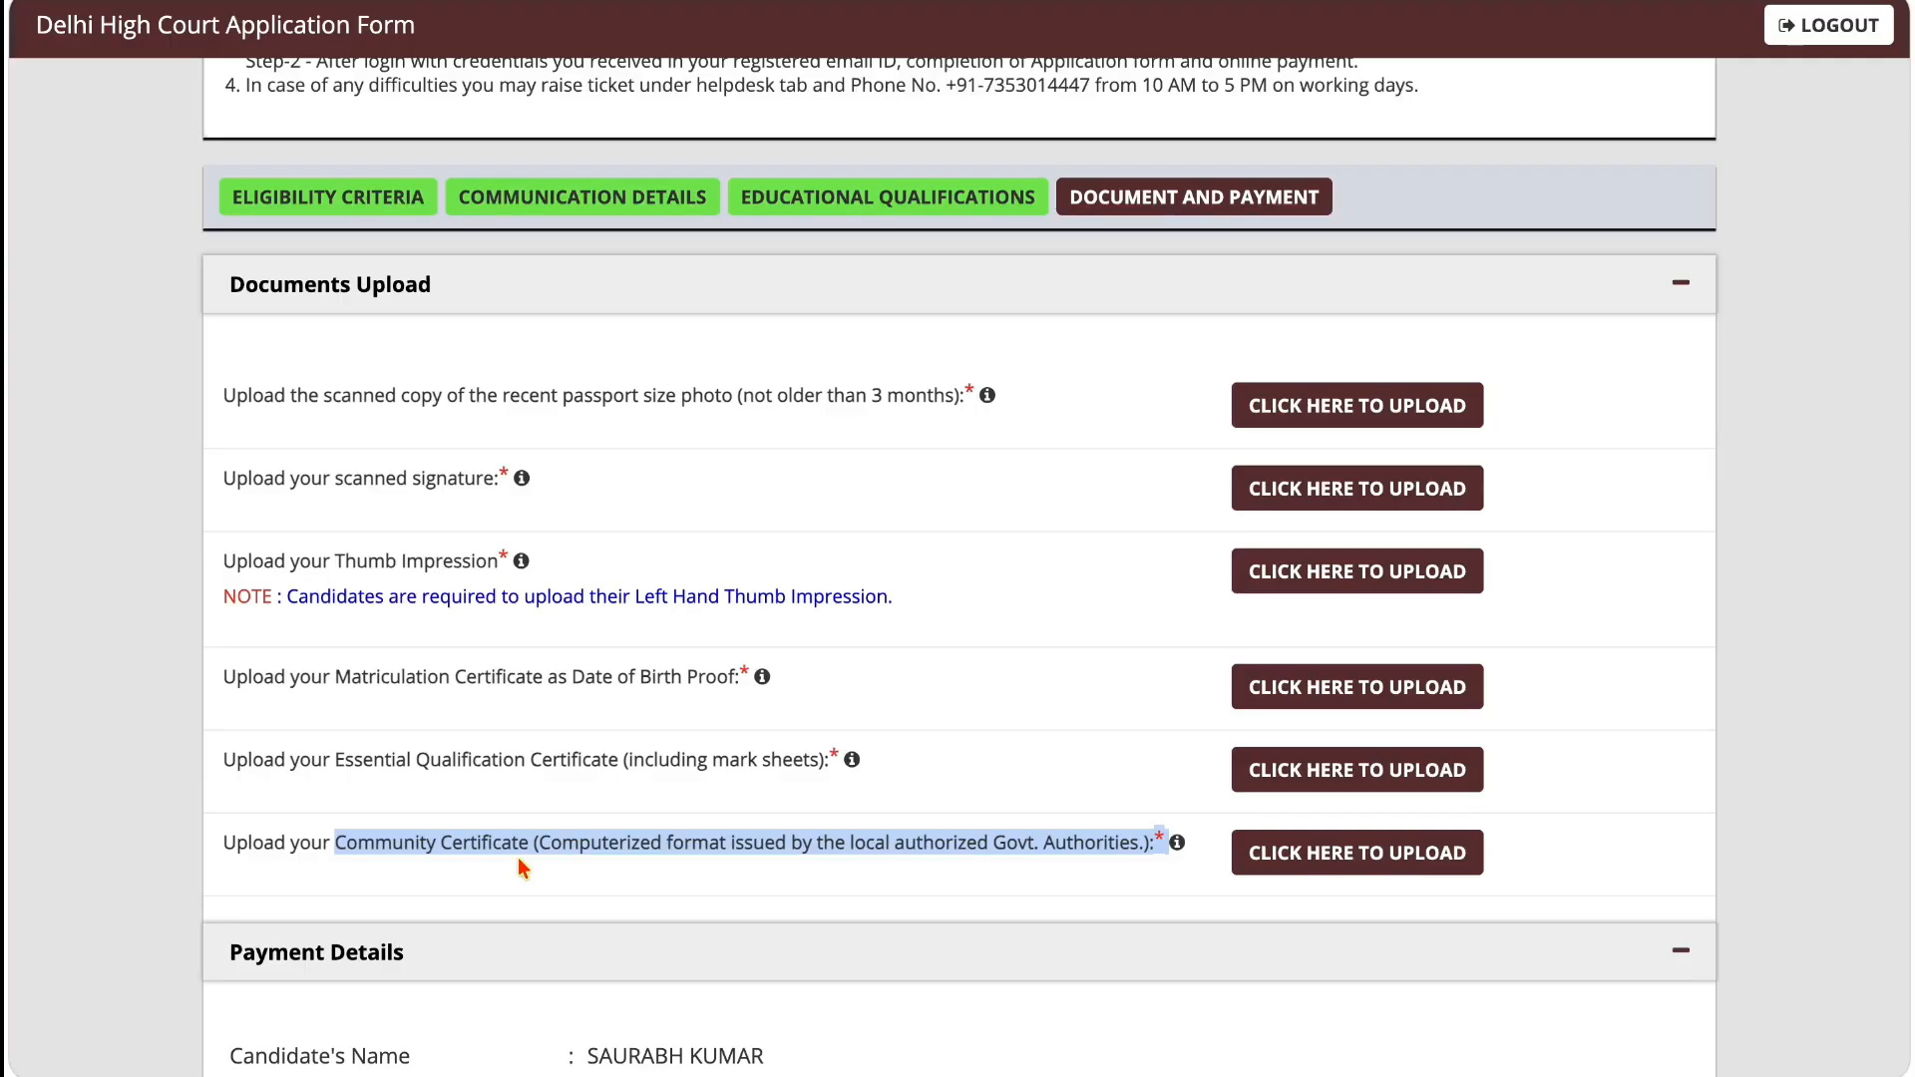
click(518, 858)
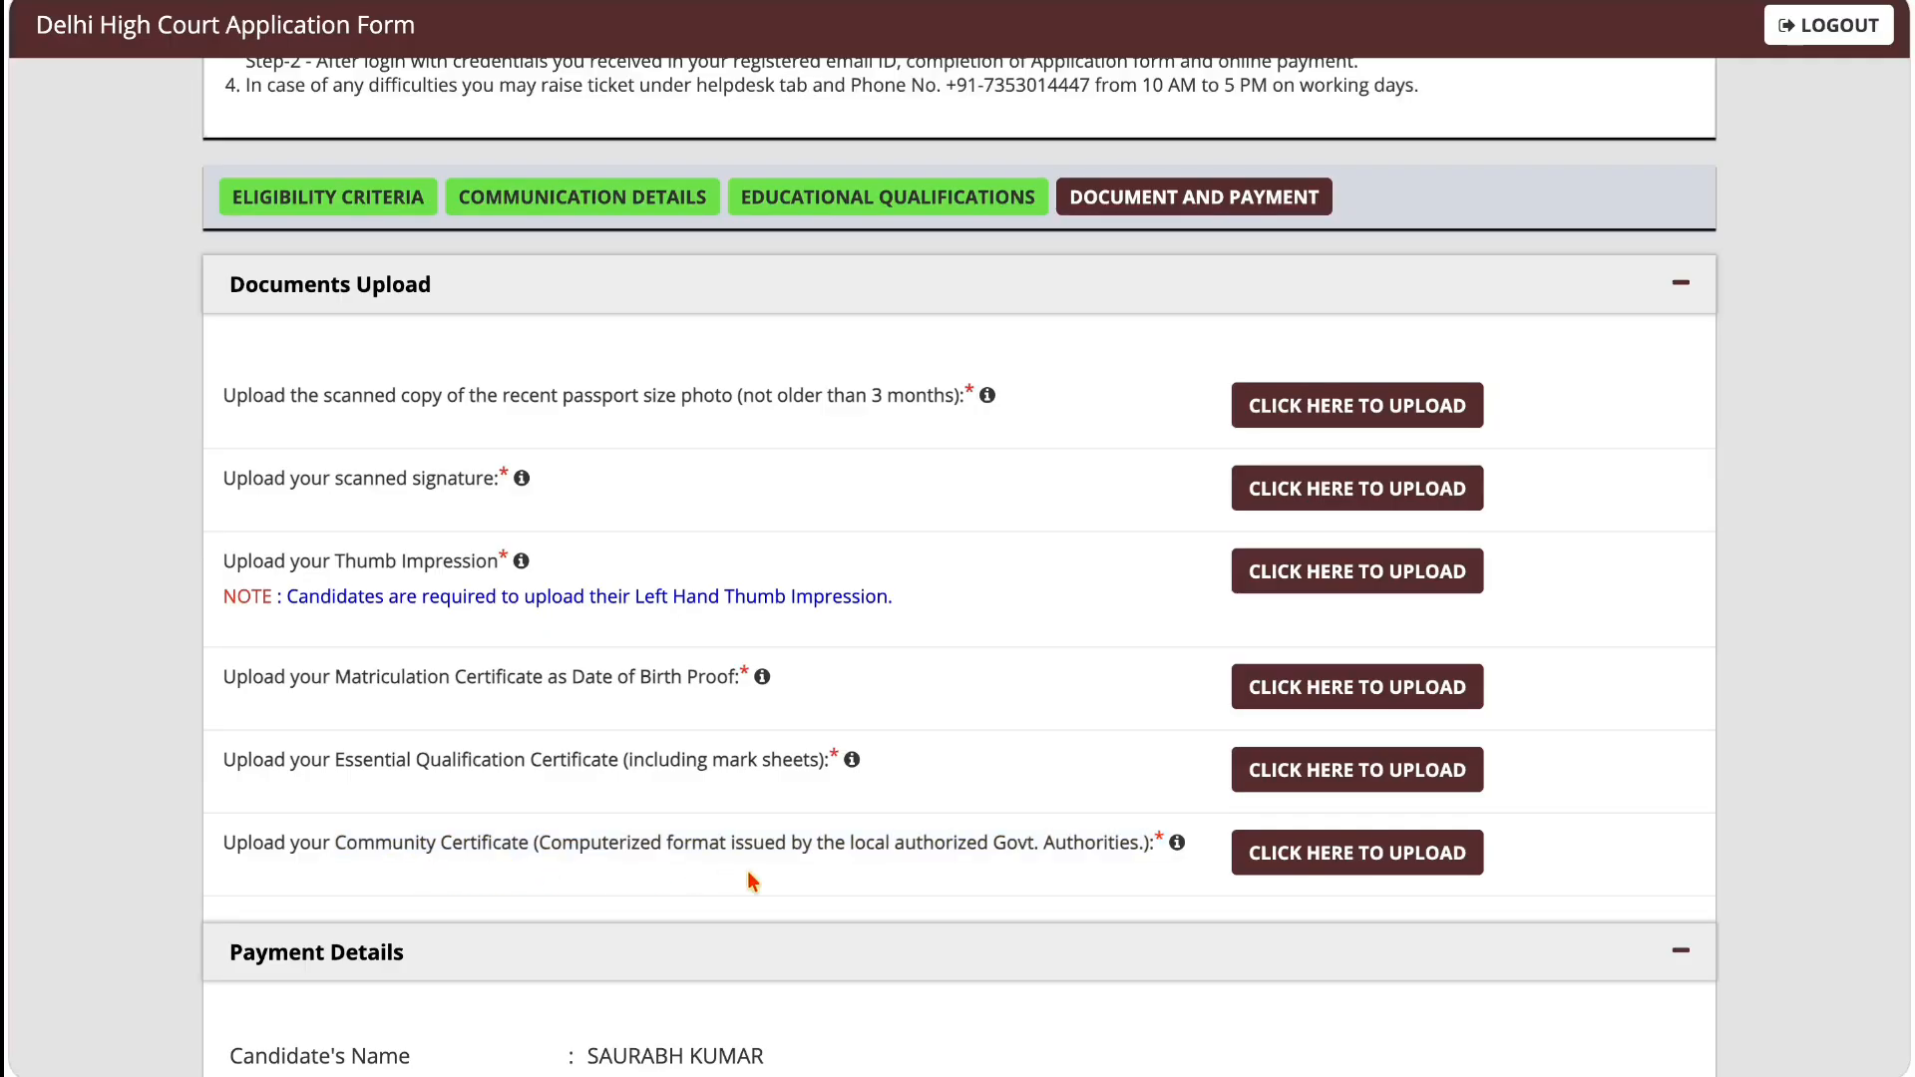
click(1267, 870)
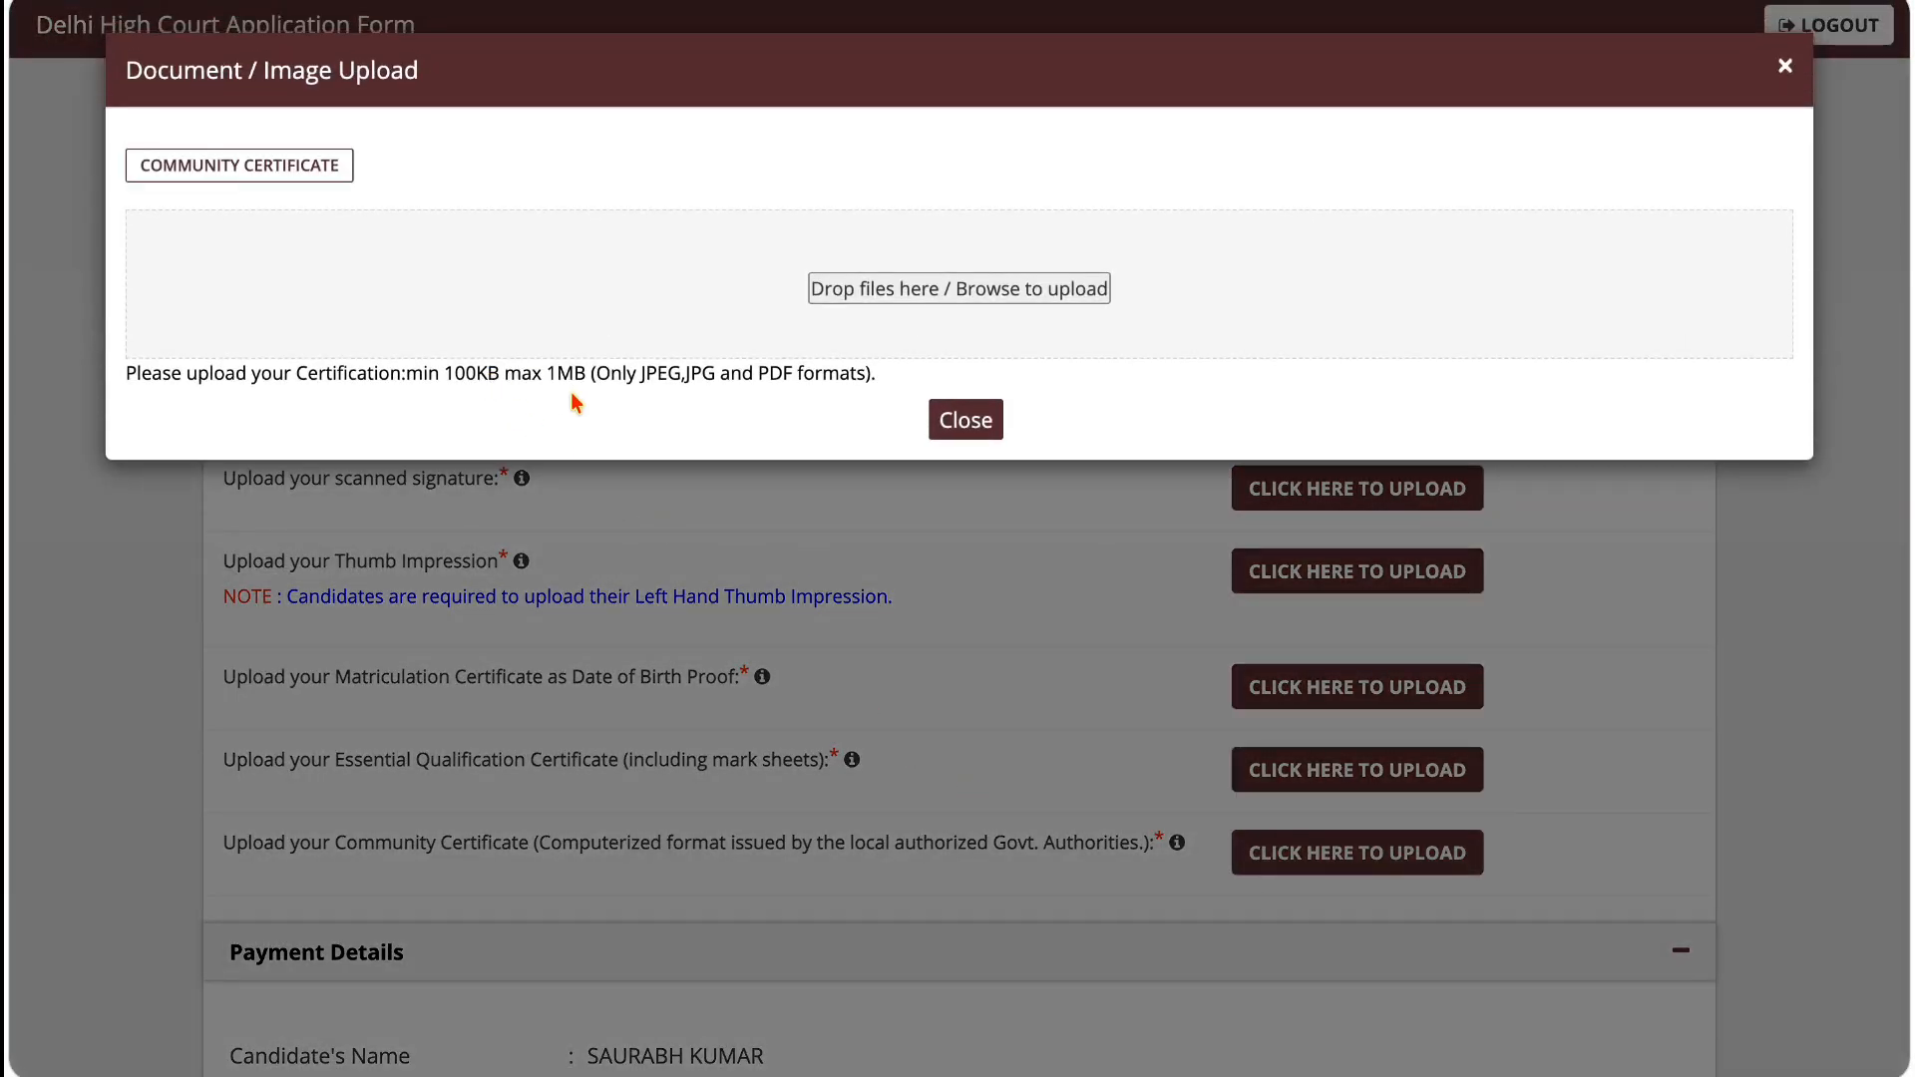
click(937, 427)
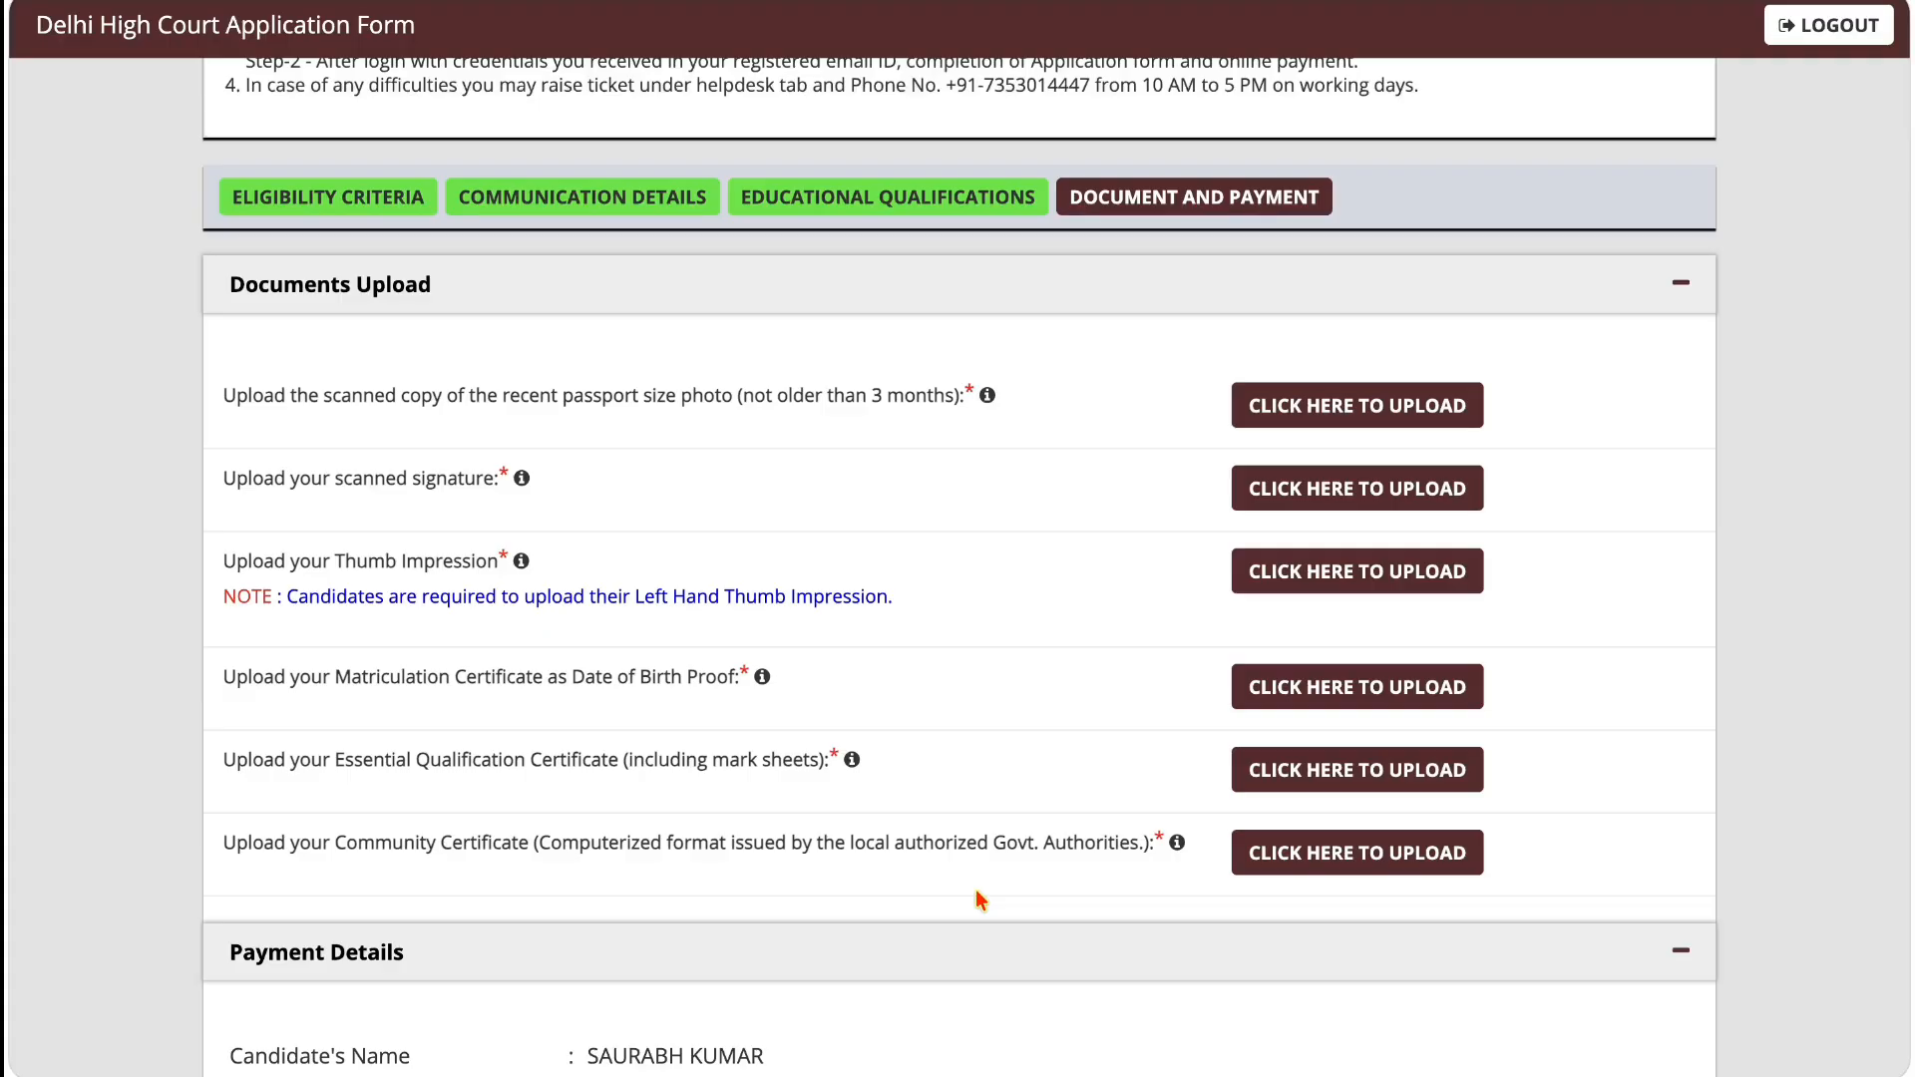
Step: Review the applicable registration fee in the payment details and the available payment mode
scroll(976, 888, down, 3)
scroll(975, 889, down, 3)
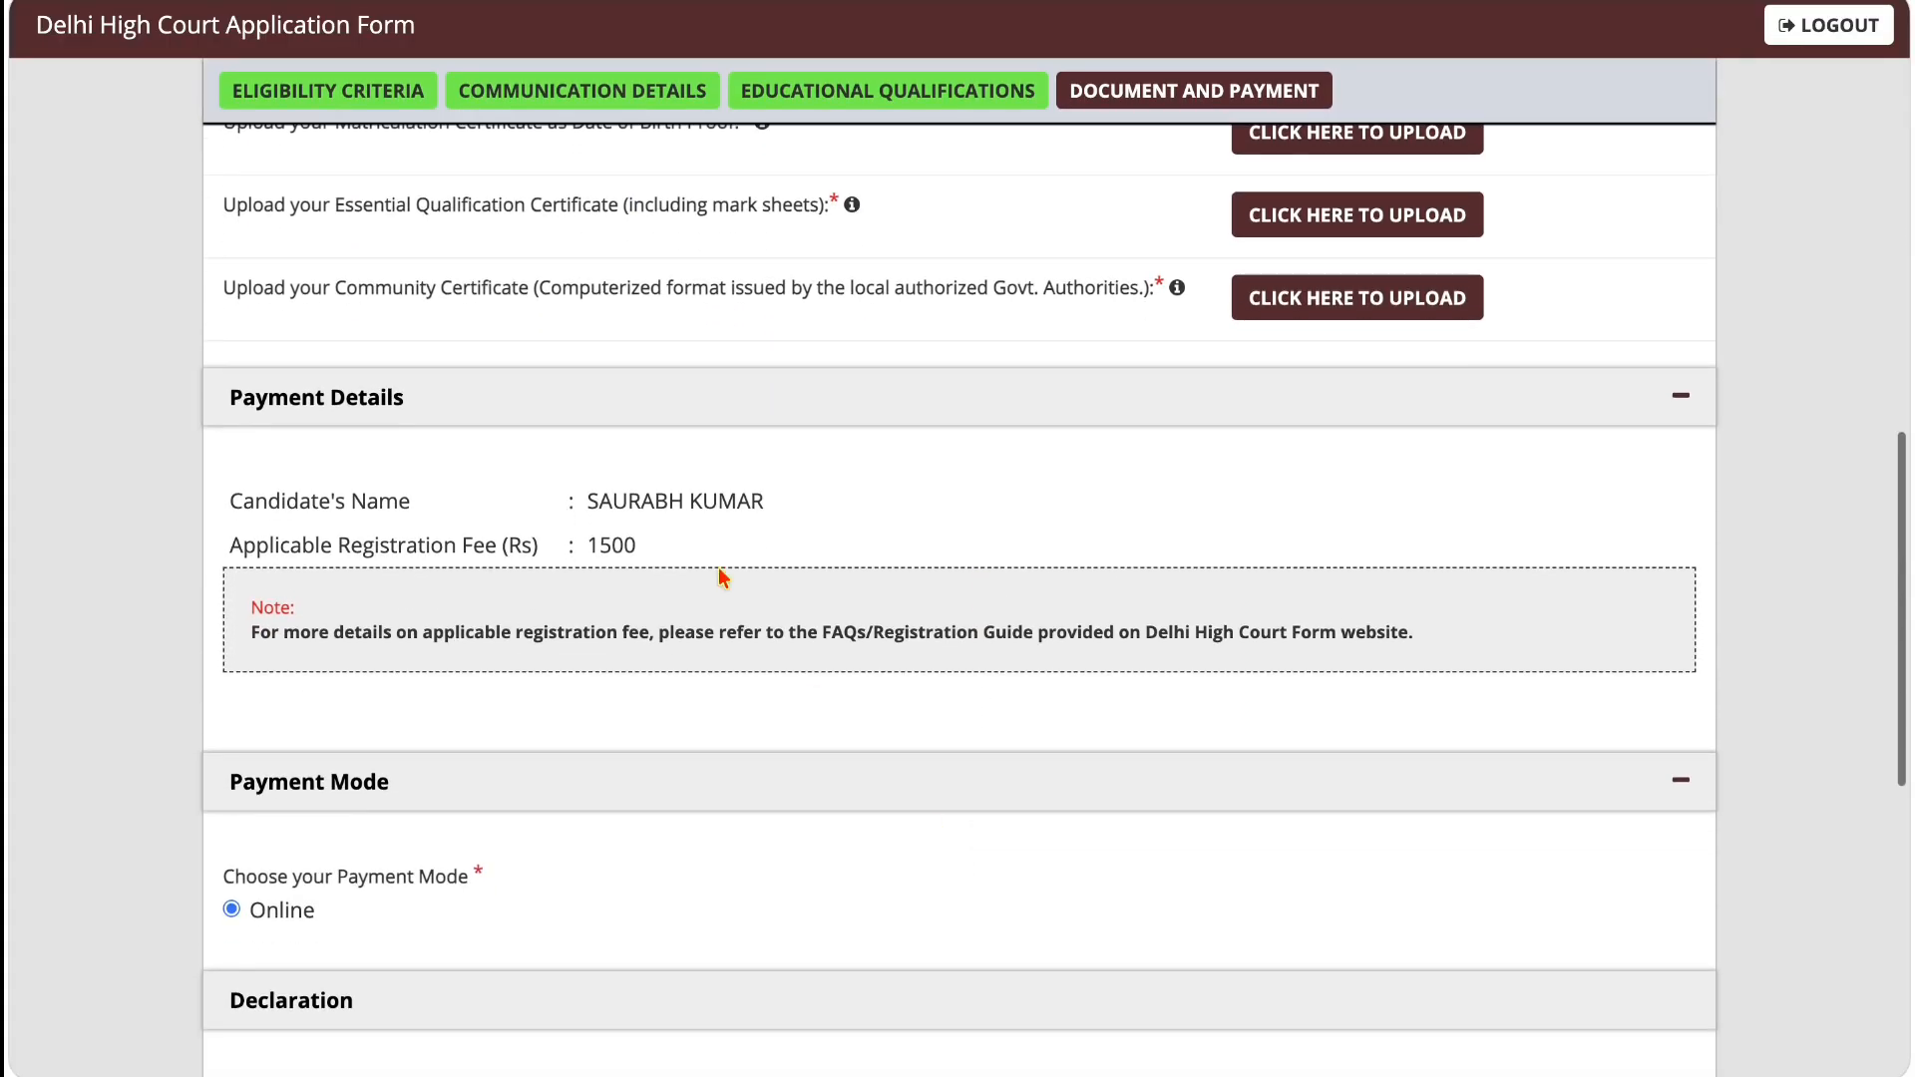
drag(591, 545, 674, 550)
scroll(673, 550, down, 3)
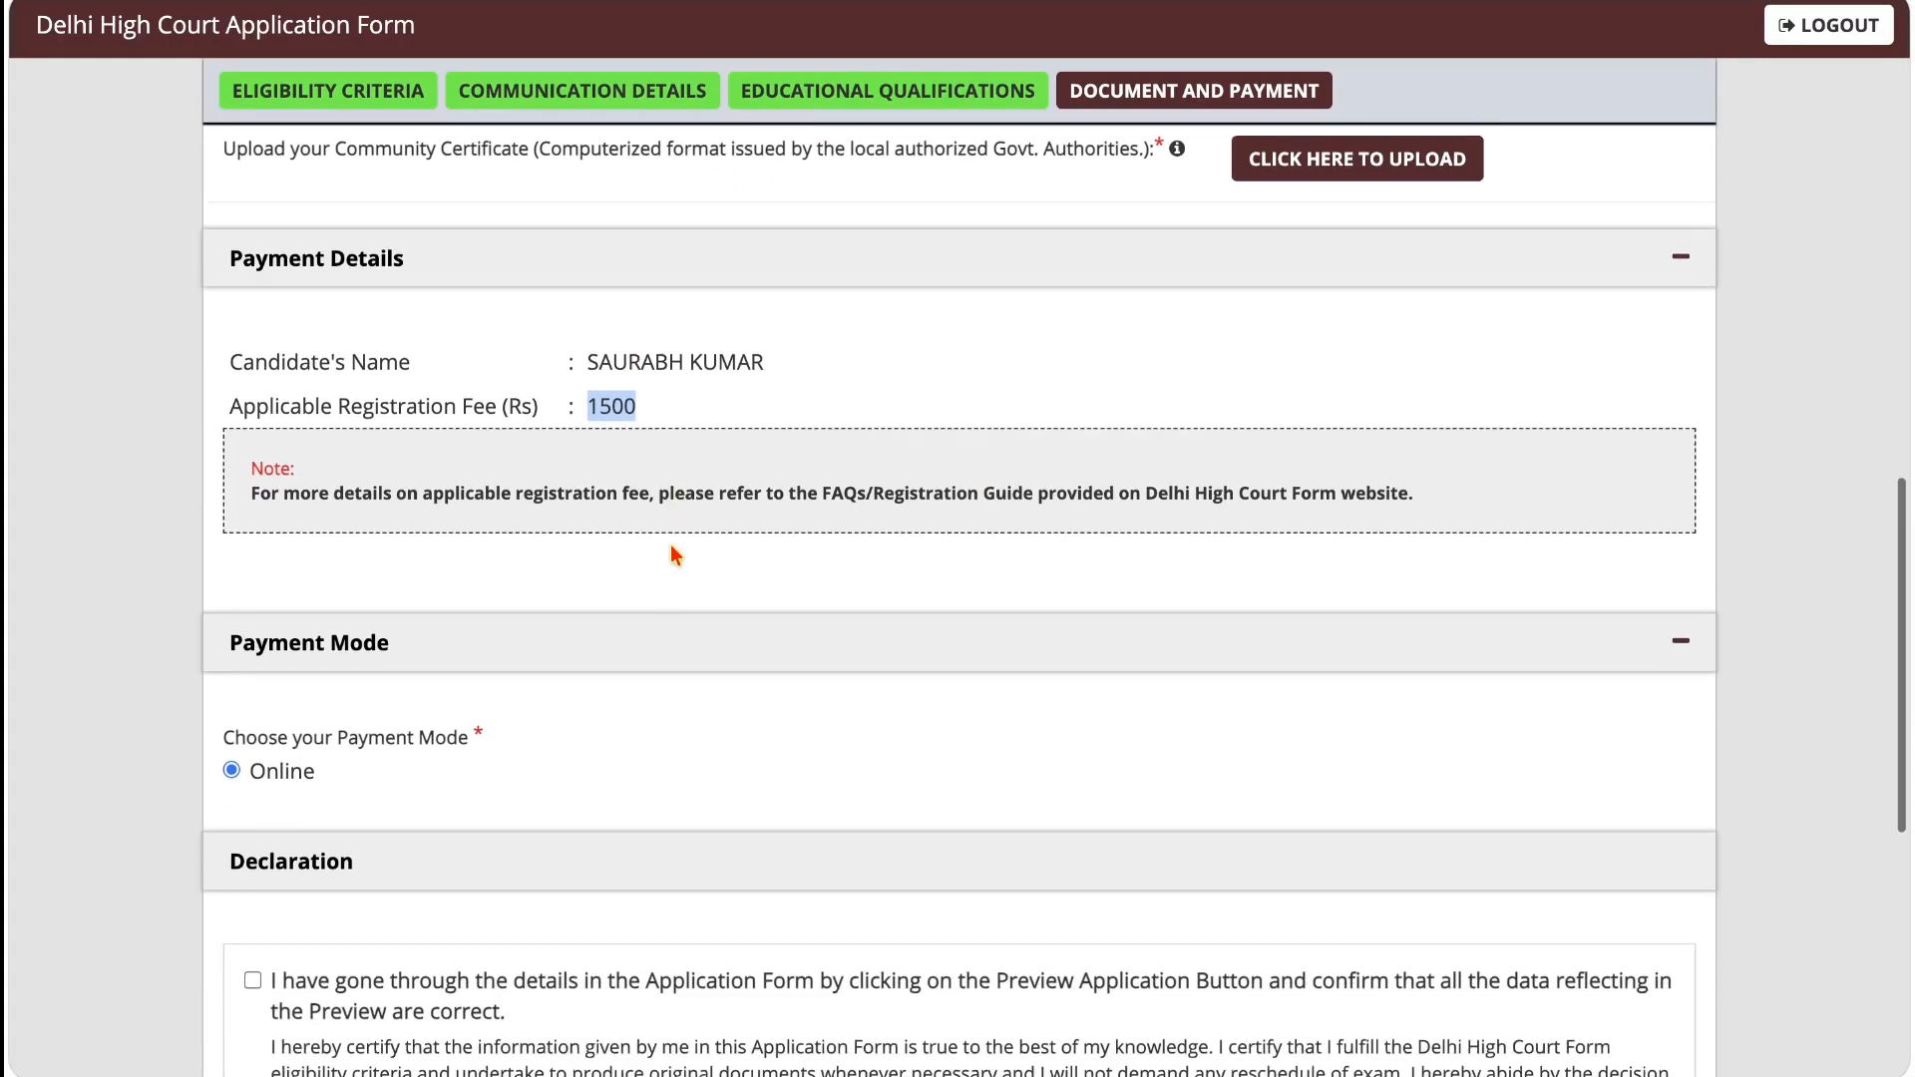
Step: Accept all four declarations covering the previewed data, truthful statements, advertisement conditions and possession of supporting certificates
scroll(280, 666, down, 3)
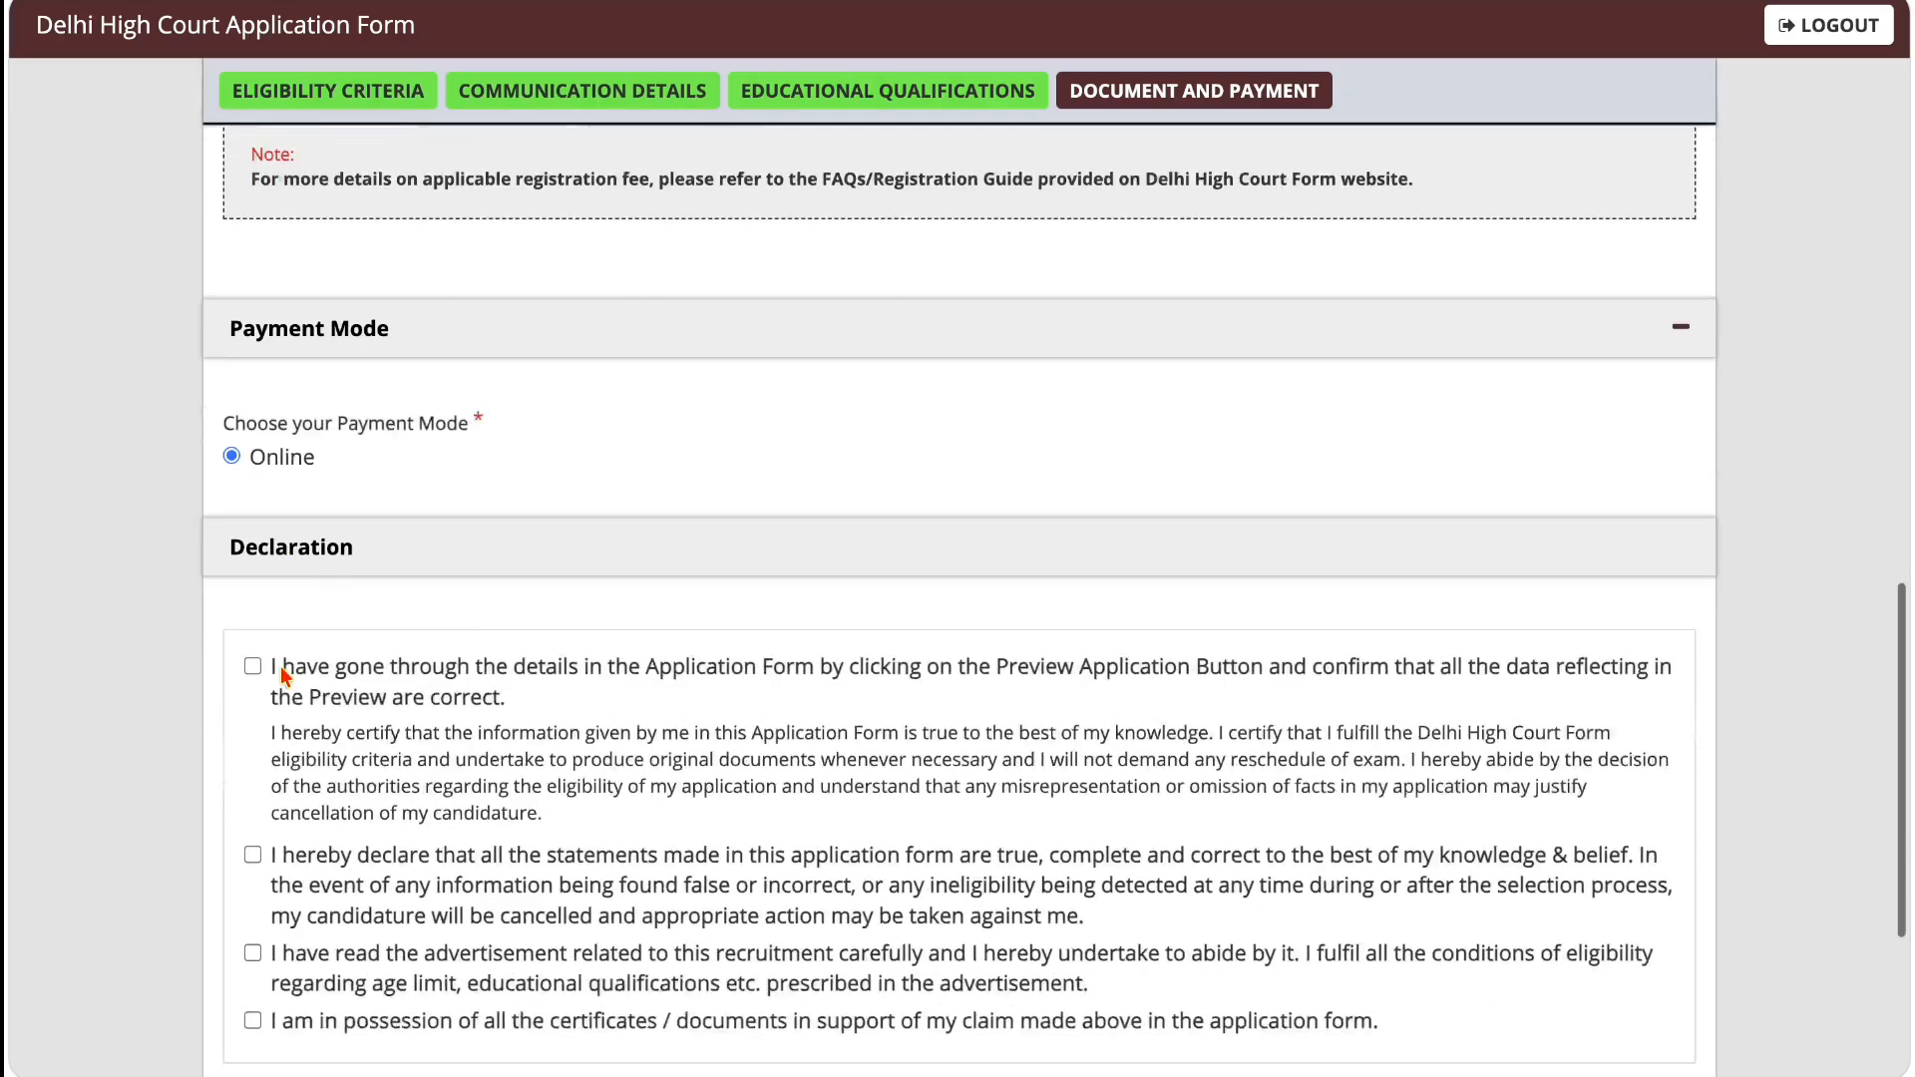
click(253, 570)
click(252, 758)
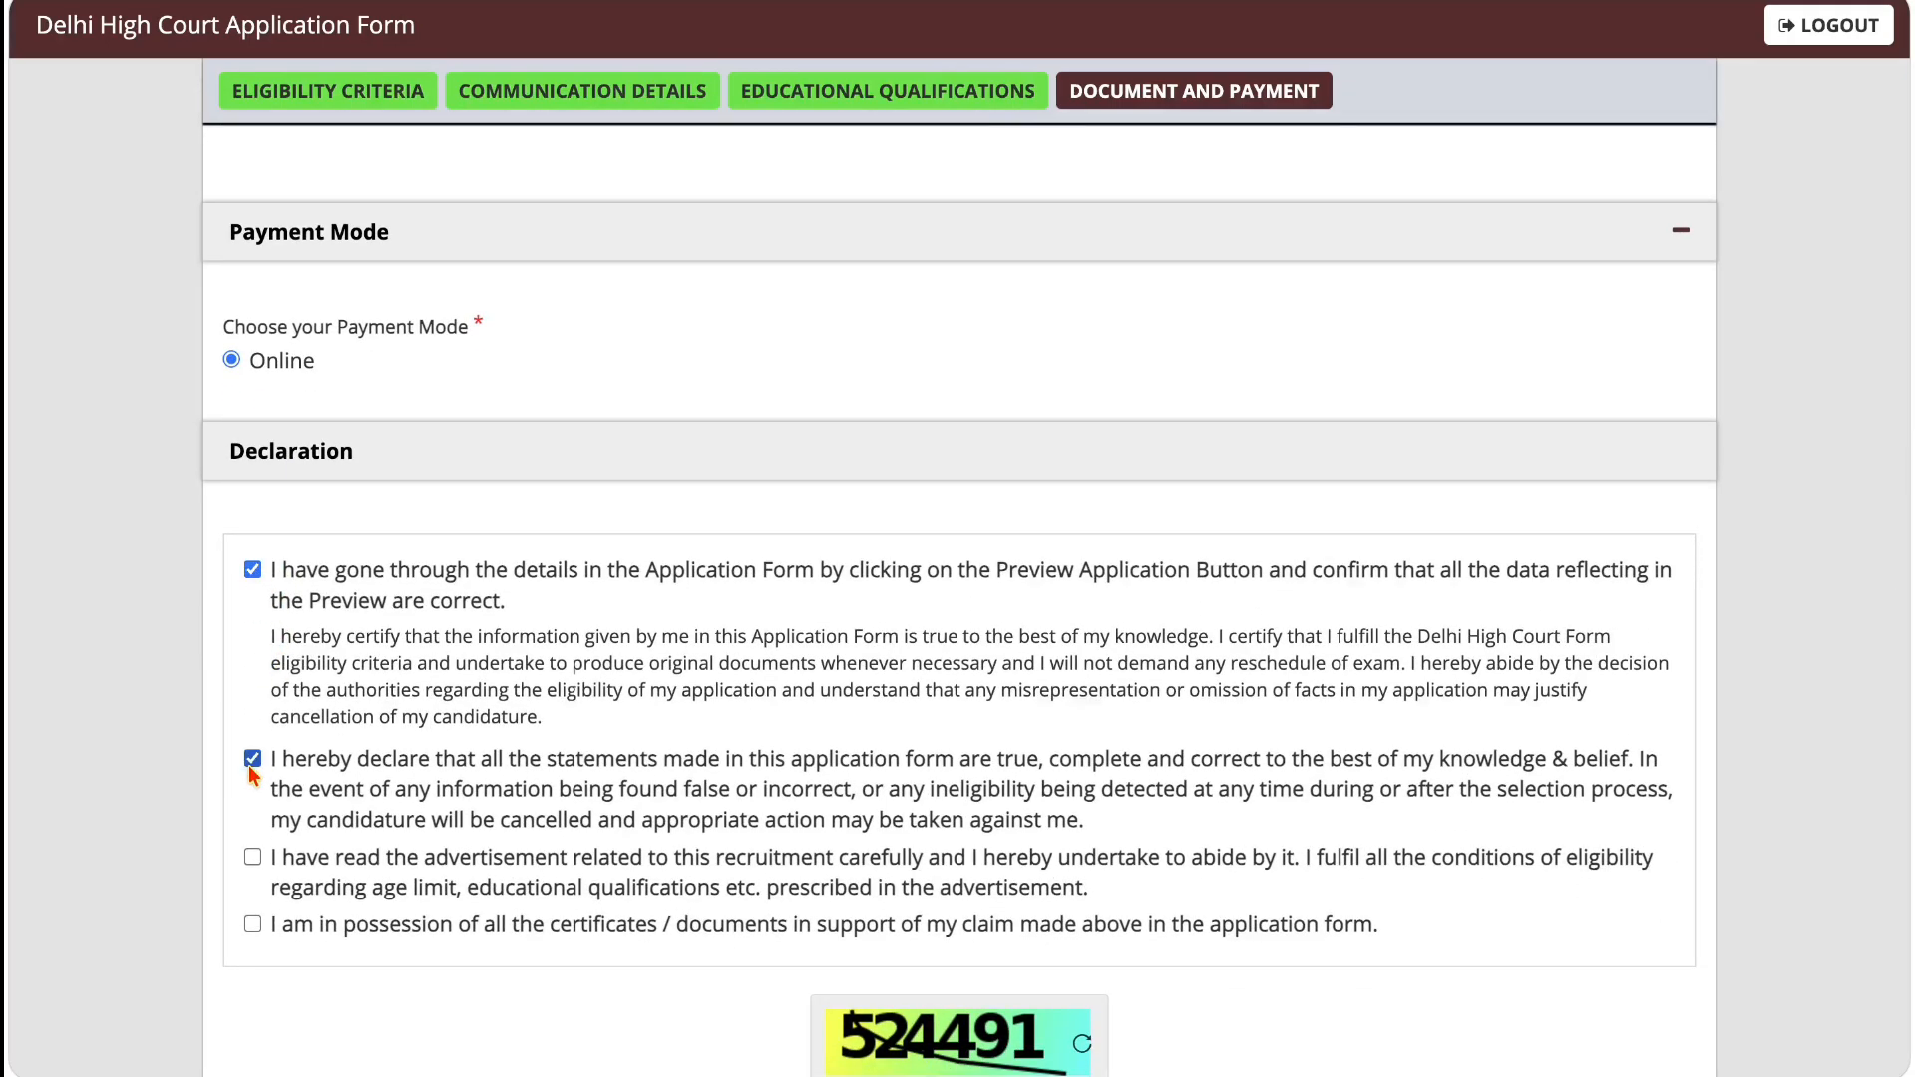
click(252, 857)
click(253, 925)
scroll(255, 977, down, 4)
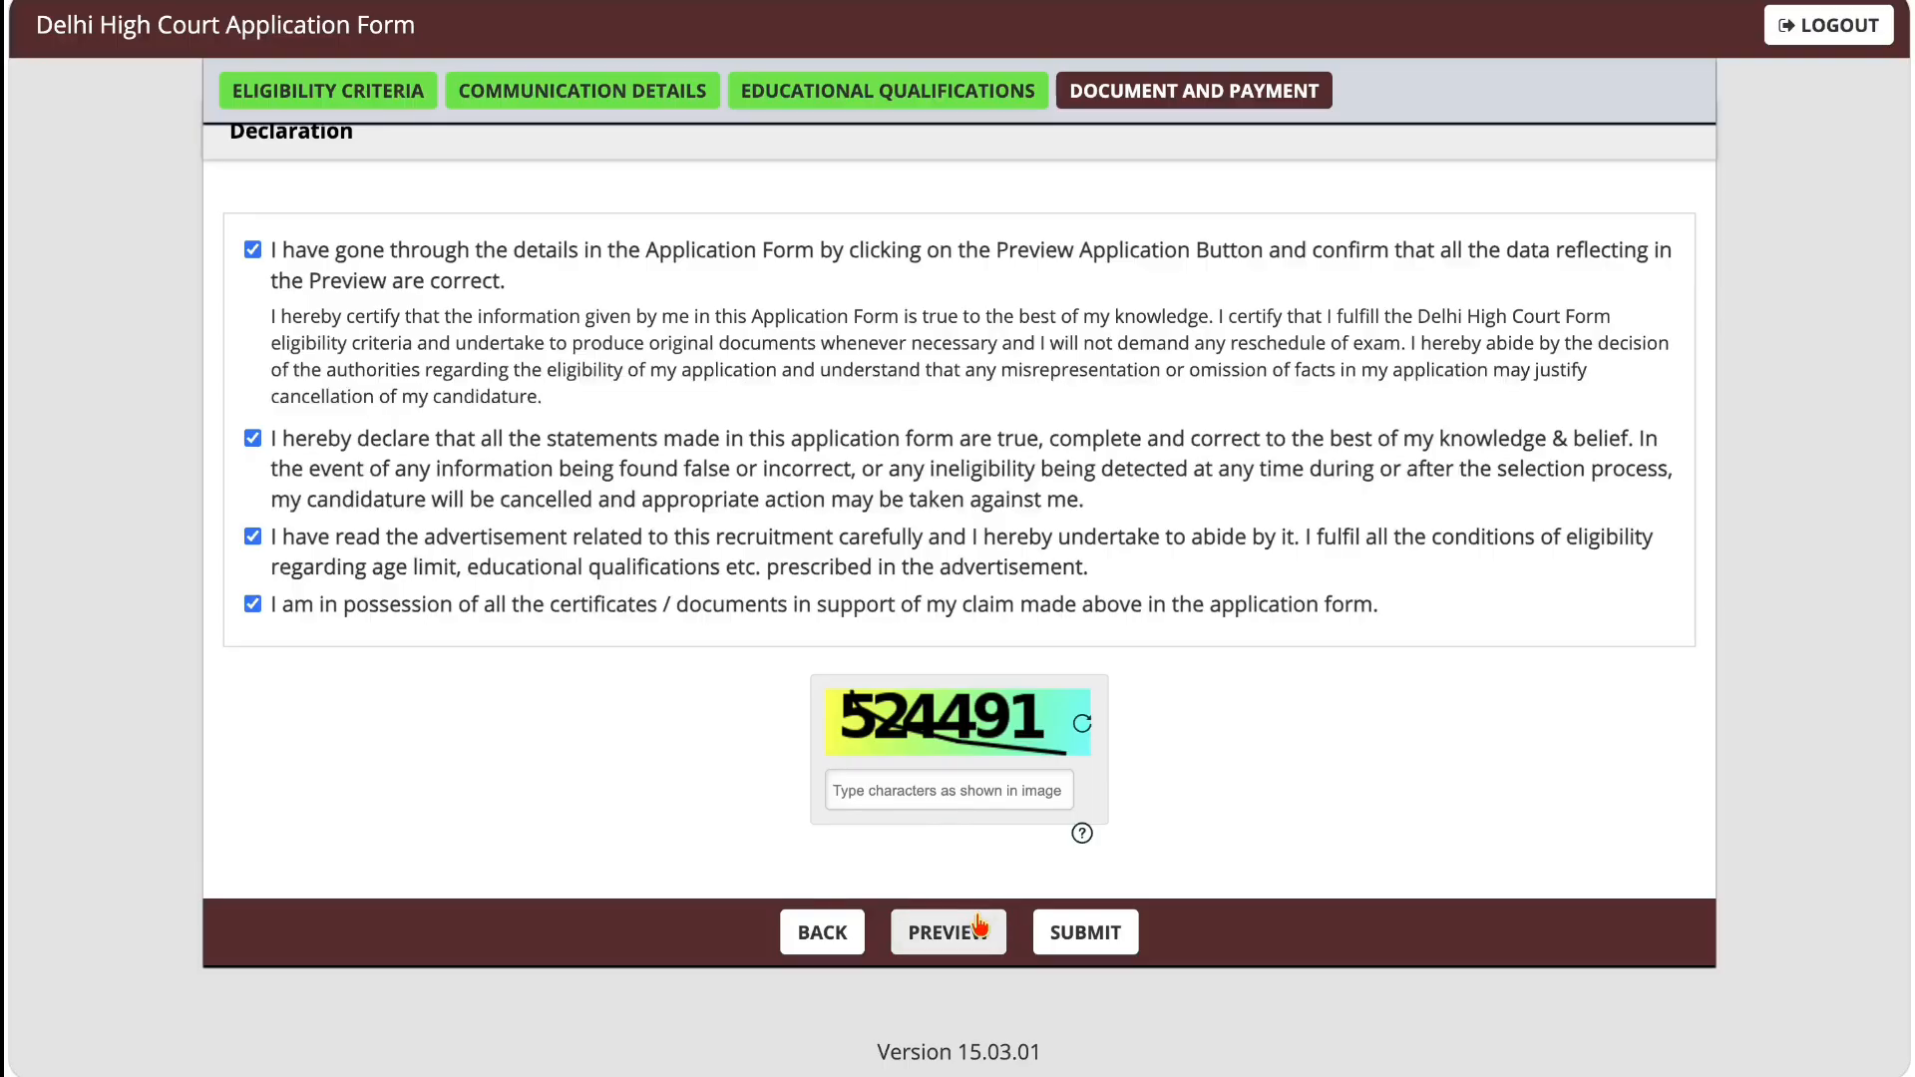
scroll(960, 648, up, 12)
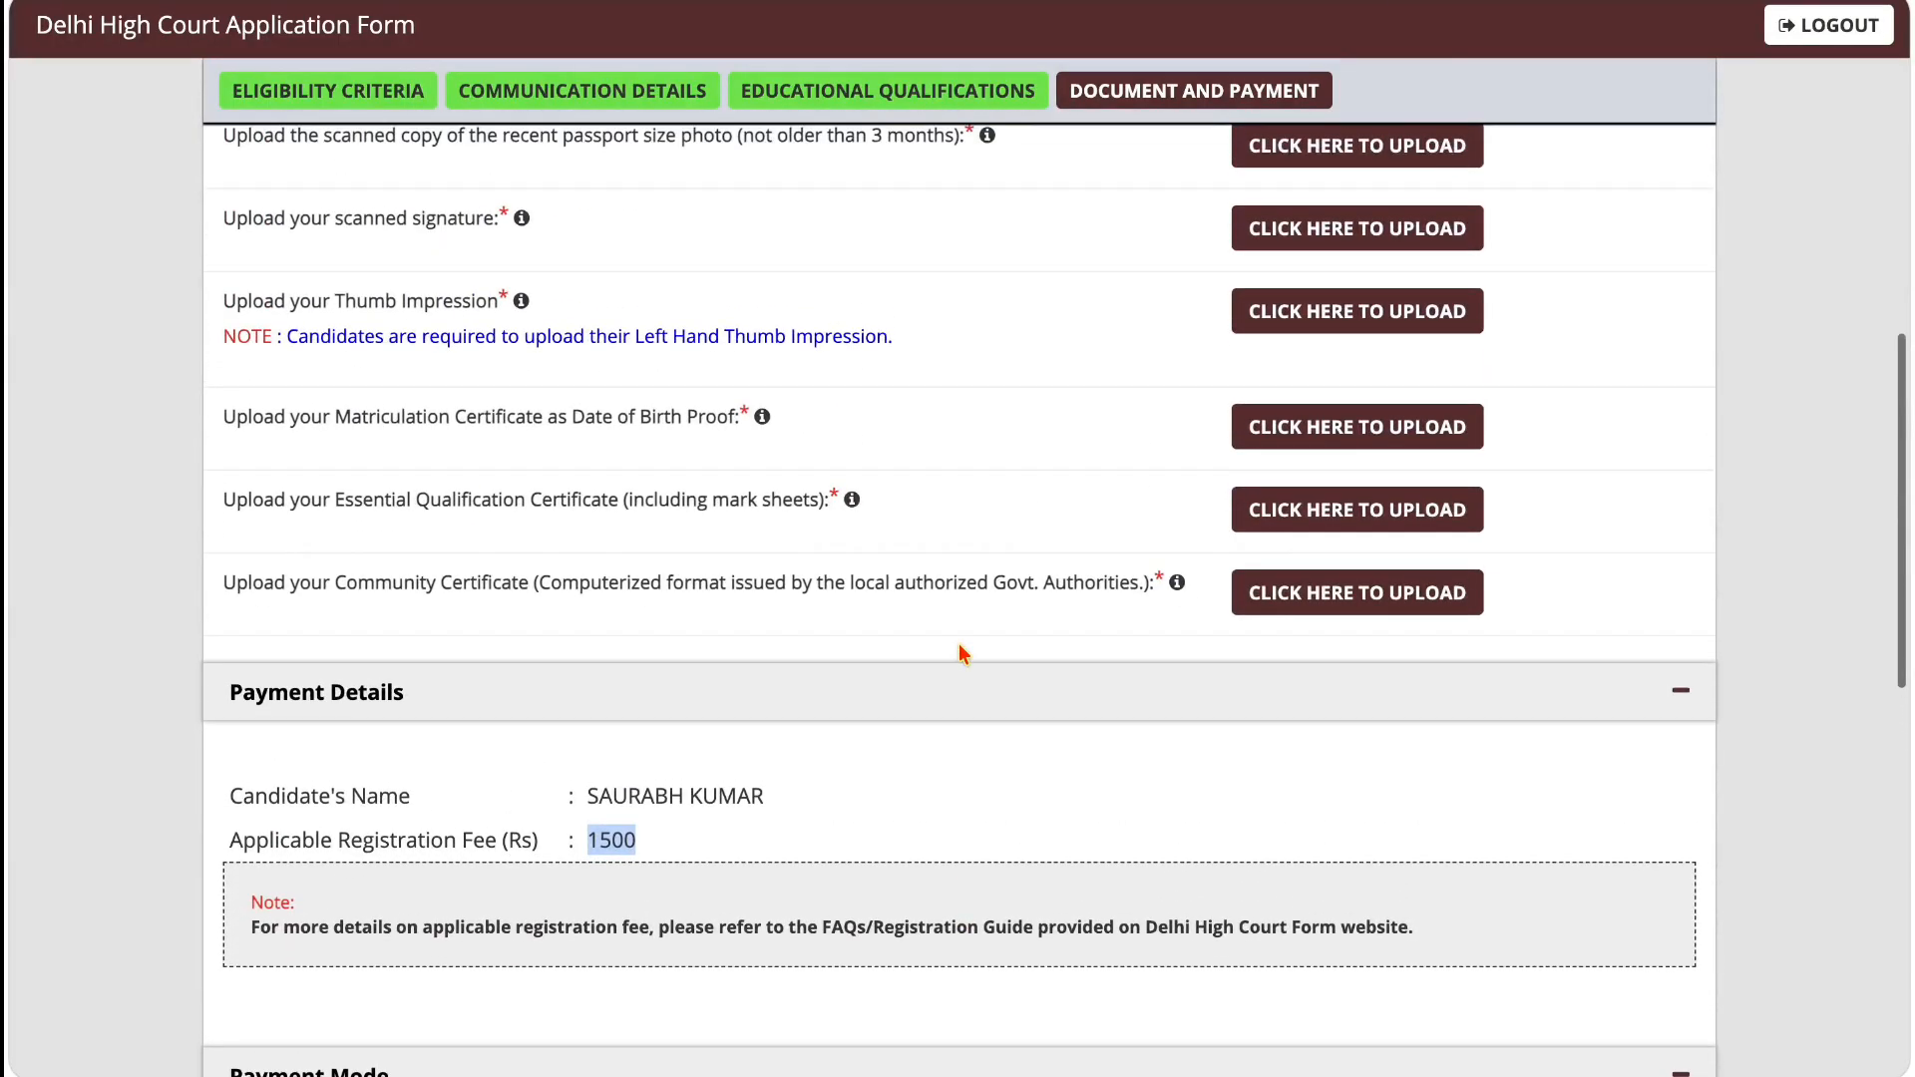
scroll(960, 646, down, 12)
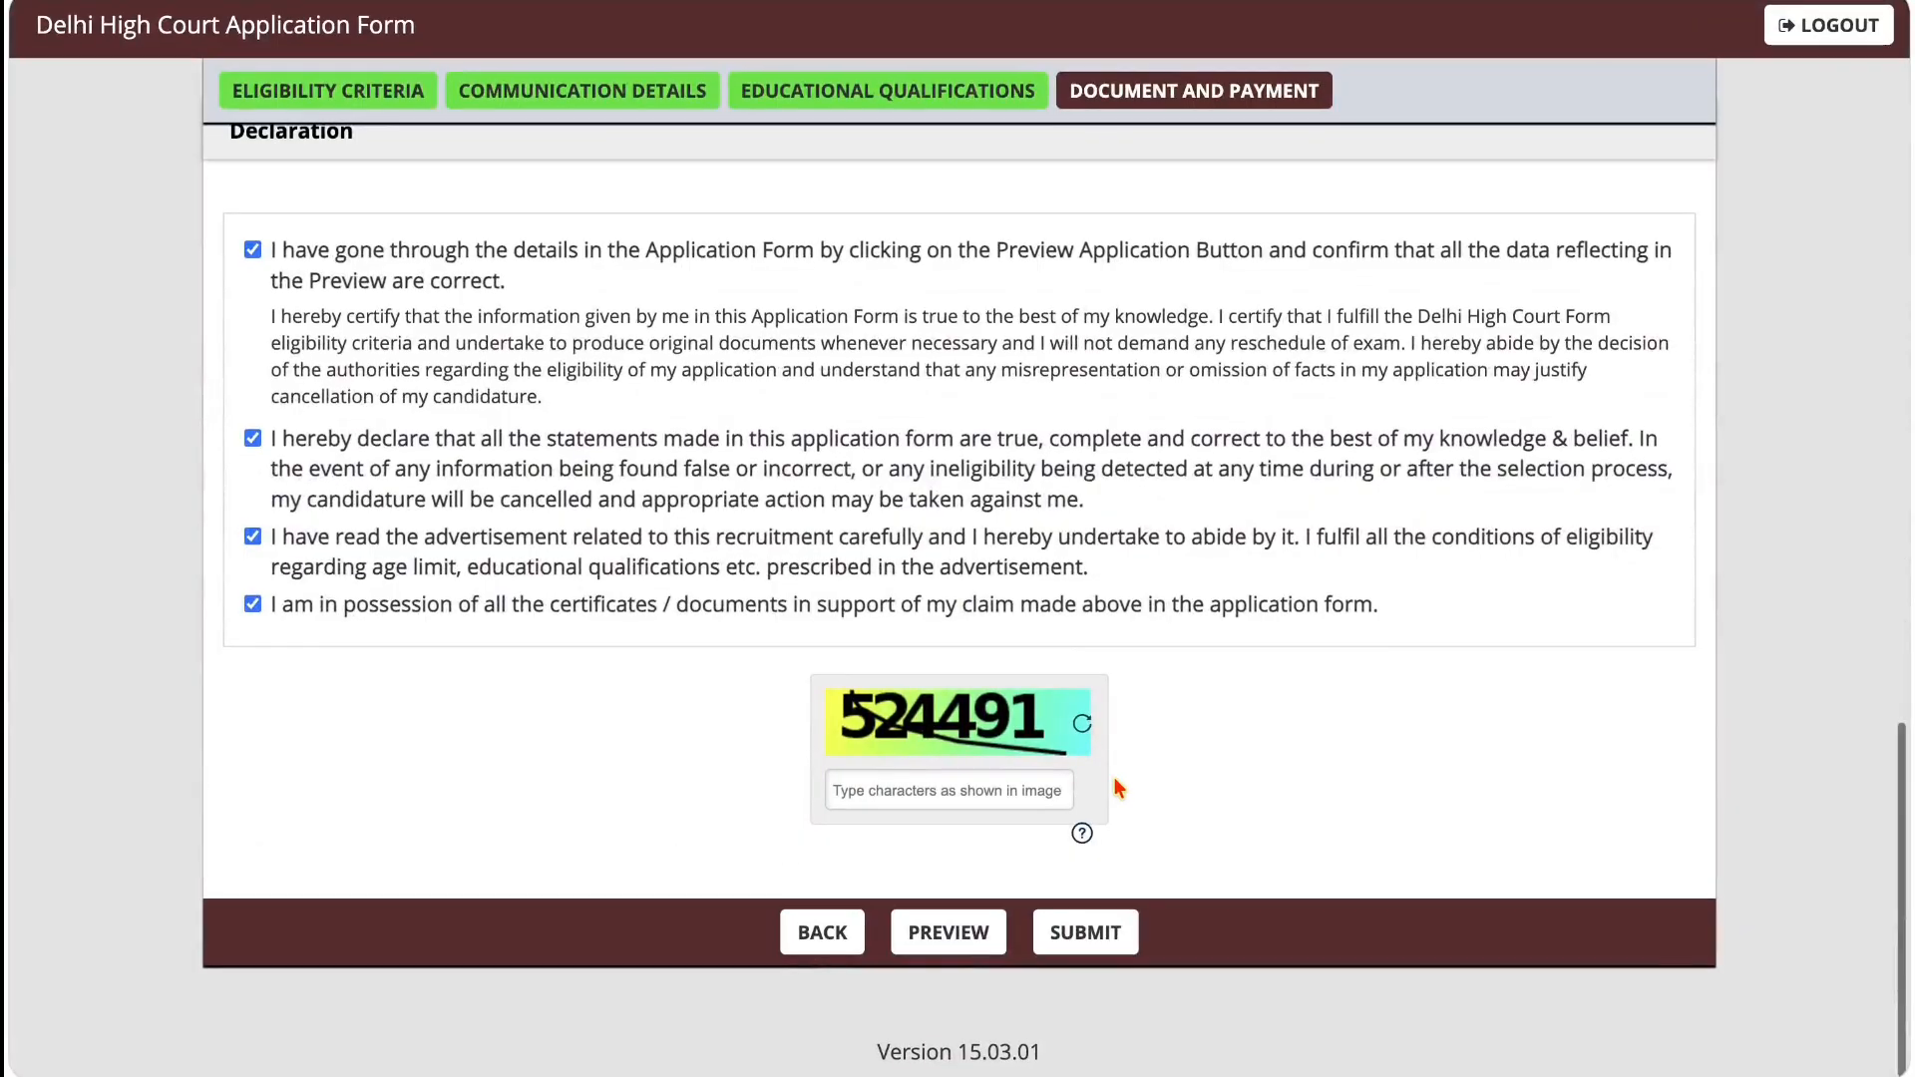
scroll(550, 535, up, 5)
scroll(551, 534, up, 1)
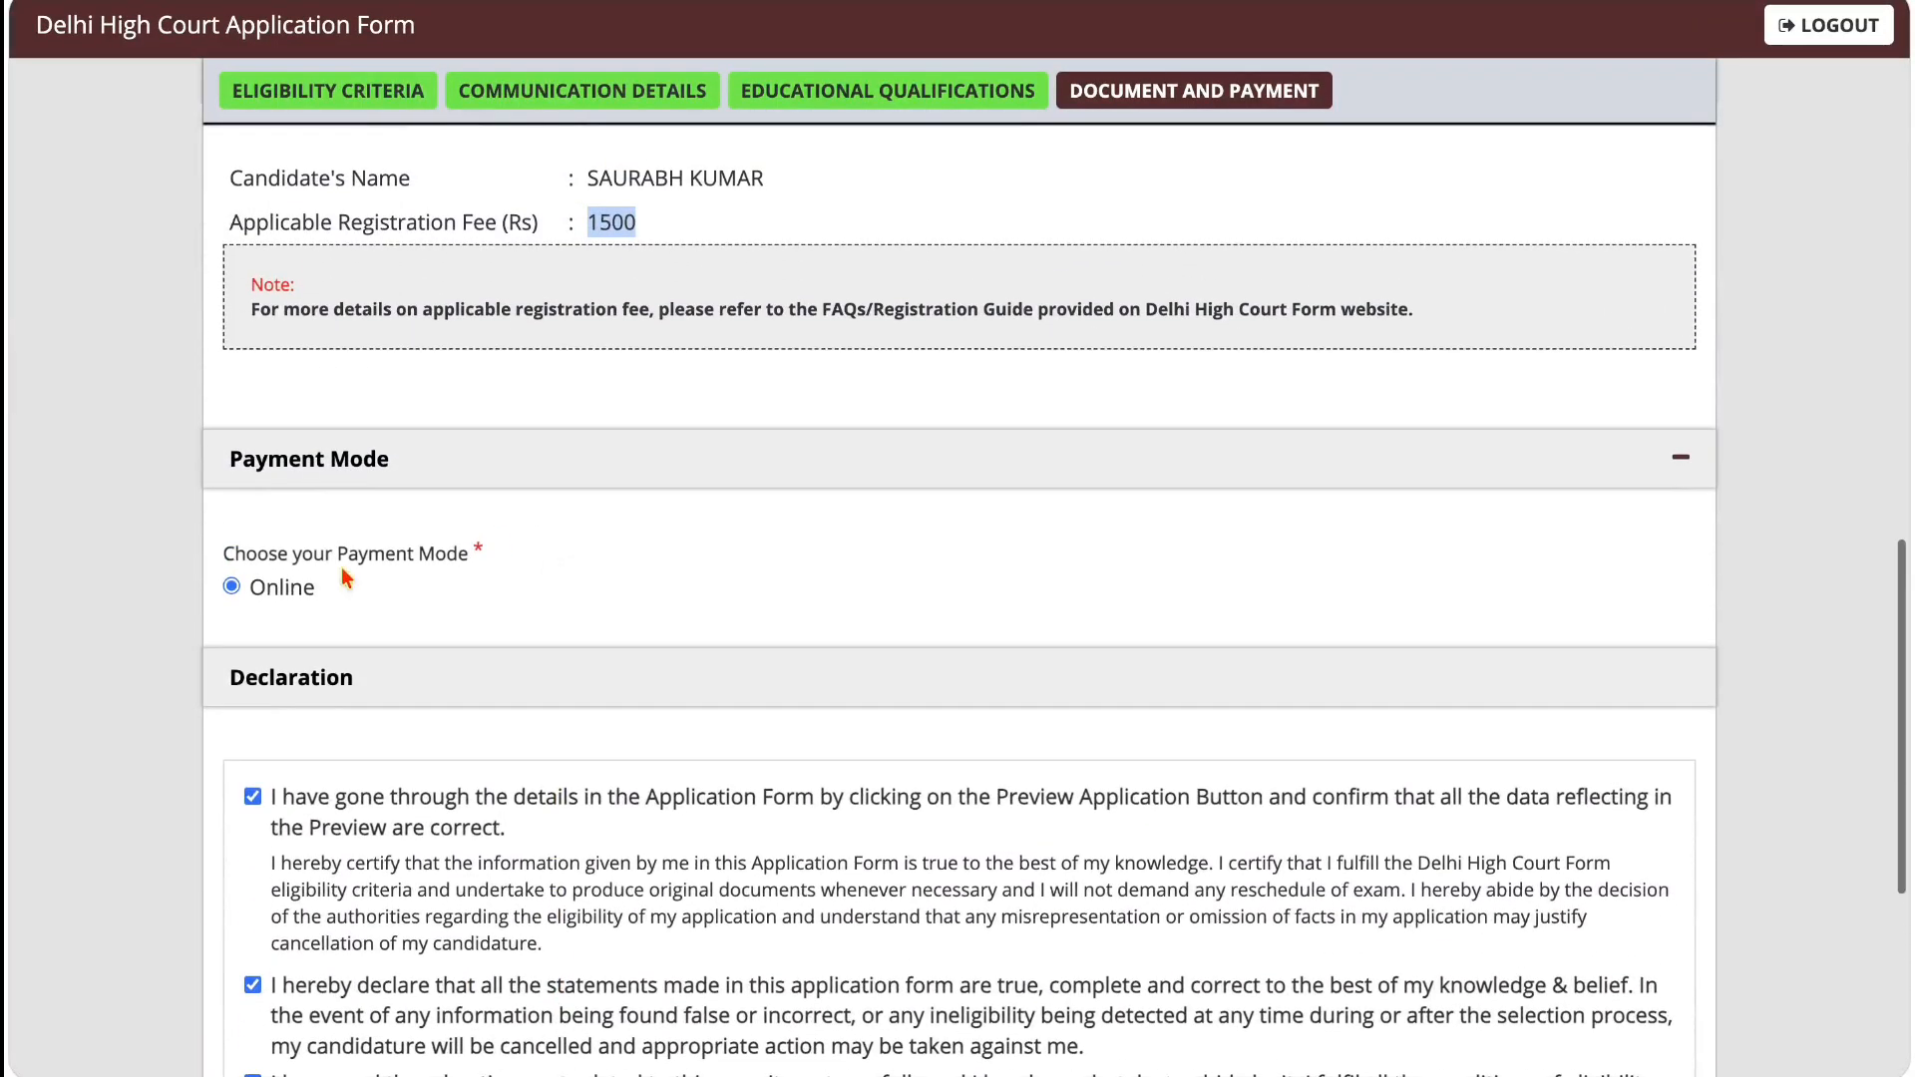
scroll(445, 574, down, 5)
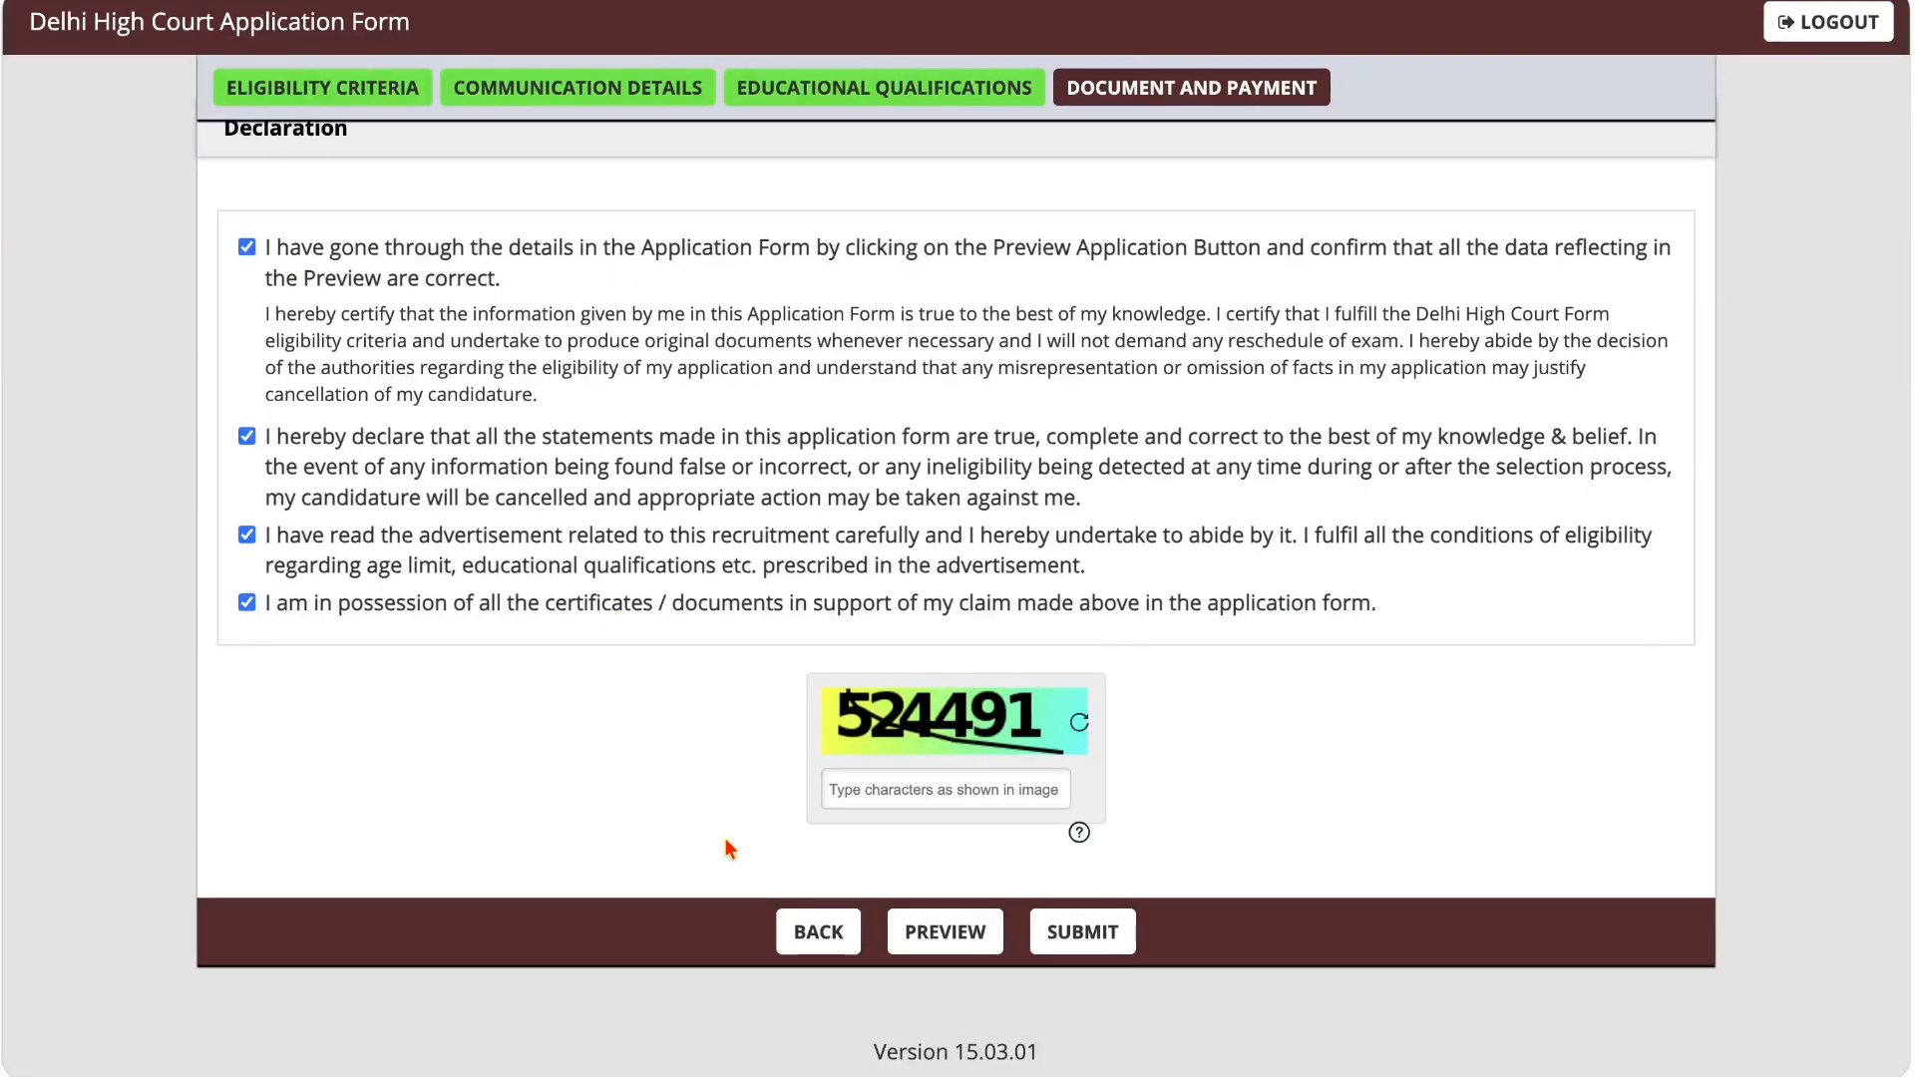